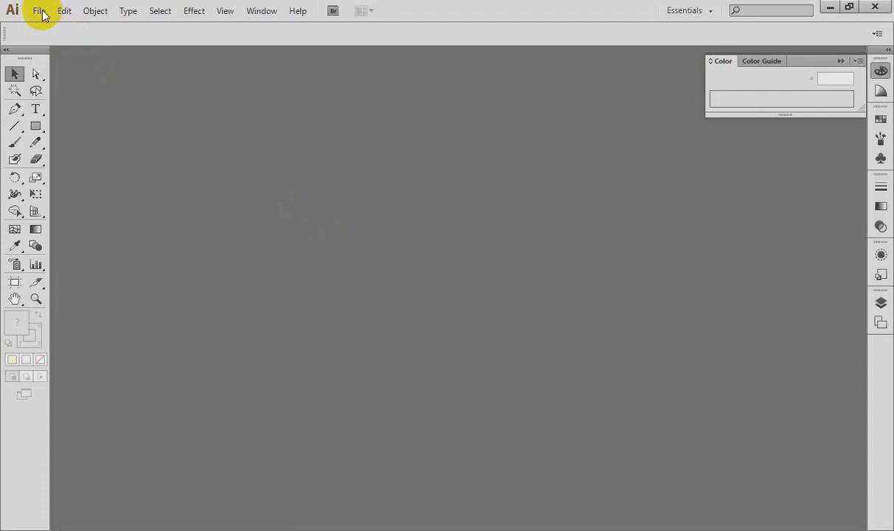
# Step: Create a new document with the Web profile at a size of 1280 x 800 pixels
pyautogui.hotkey('ctrl', 'n')
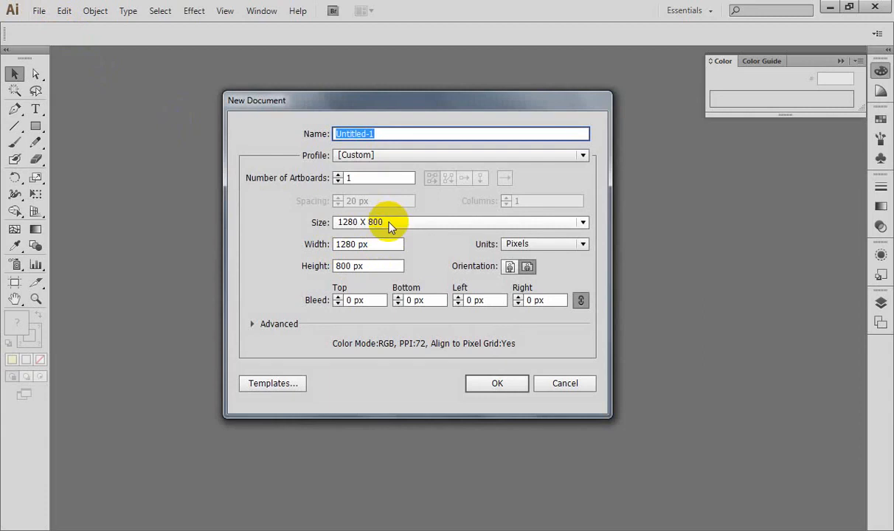
pyautogui.click(391, 157)
pyautogui.click(384, 202)
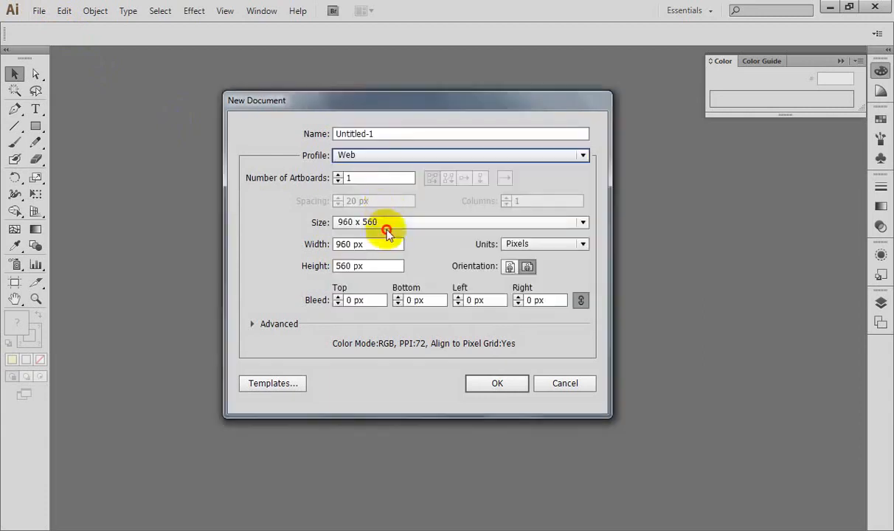
pyautogui.click(388, 224)
pyautogui.click(389, 314)
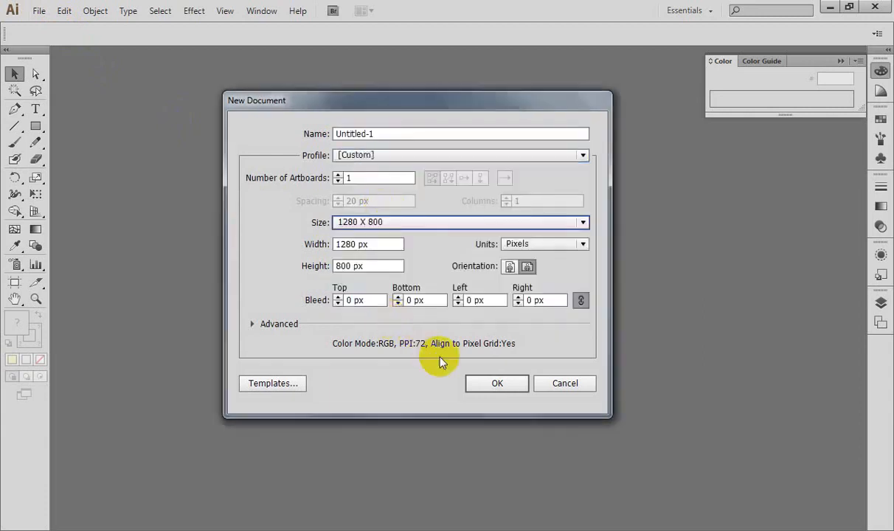
pyautogui.click(510, 387)
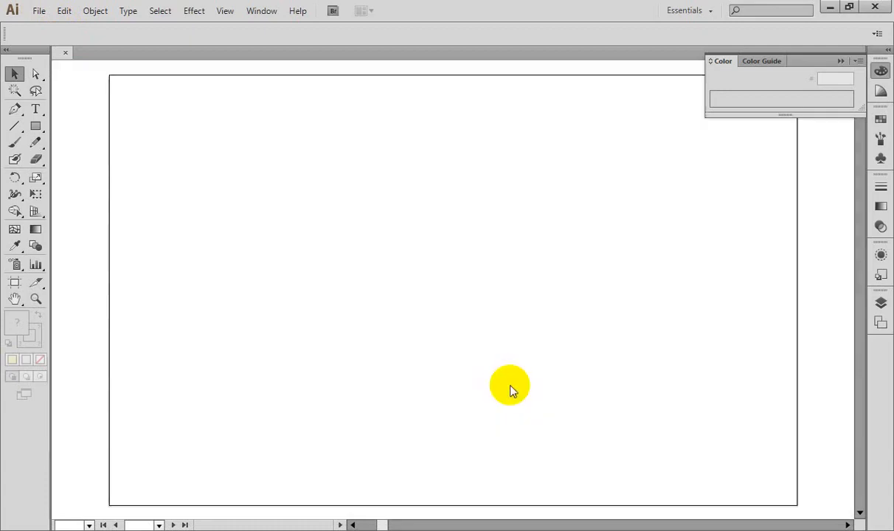
# Step: Bring up the Pathfinder options and park them beside the artboard, beneath the Color options
pyautogui.moveTo(526, 381); pyautogui.dragTo(461, 375)
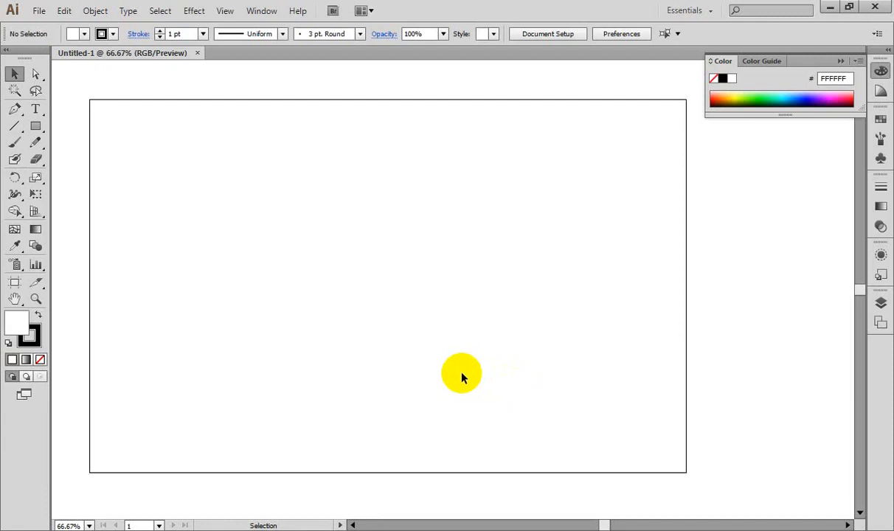
pyautogui.click(262, 10)
pyautogui.click(367, 407)
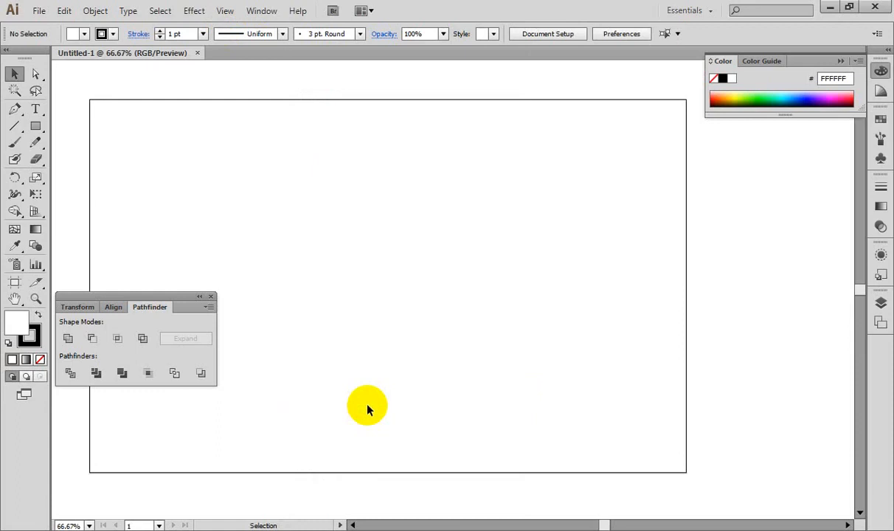
pyautogui.moveTo(158, 299); pyautogui.dragTo(796, 168)
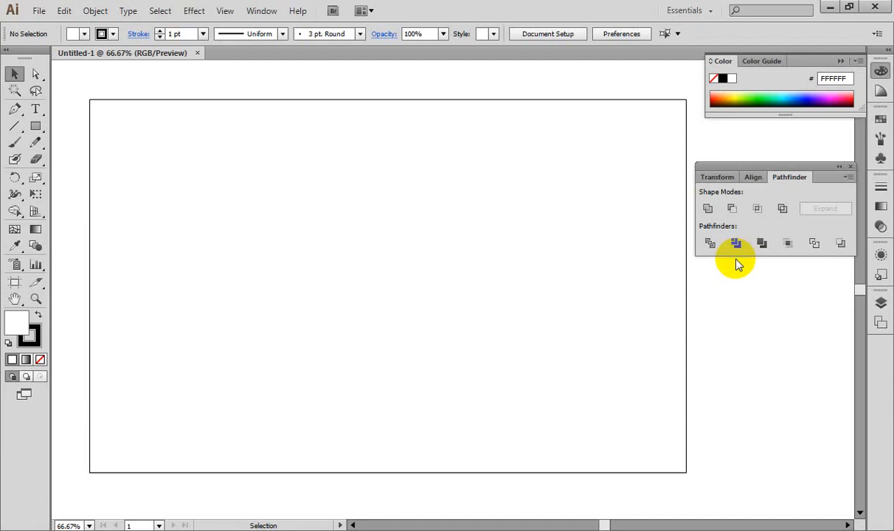
# Step: Draw a large circle with the Ellipse tool on the left half of the artboard
pyautogui.click(36, 128)
pyautogui.moveTo(40, 128); pyautogui.dragTo(88, 152)
pyautogui.moveTo(229, 167); pyautogui.dragTo(383, 325)
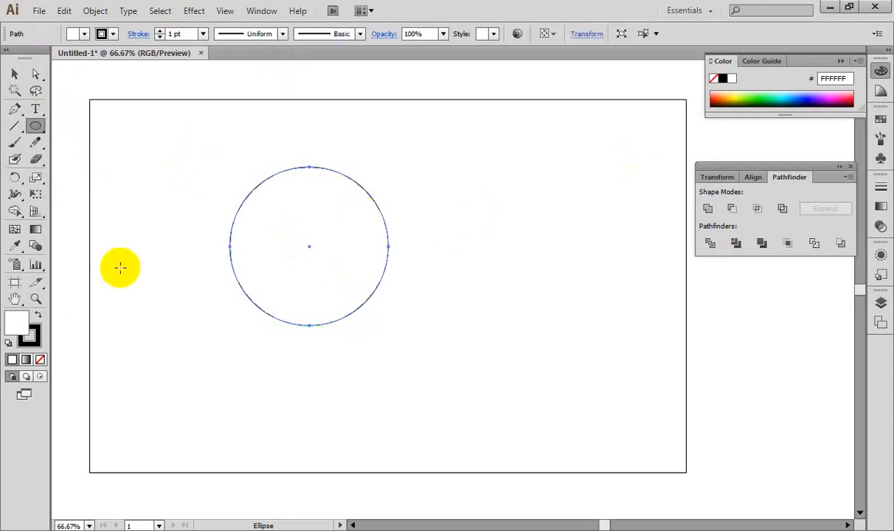
# Step: Remove the circle's stroke and fill it with pink EA8383
pyautogui.click(34, 332)
pyautogui.click(40, 359)
pyautogui.doubleClick(16, 323)
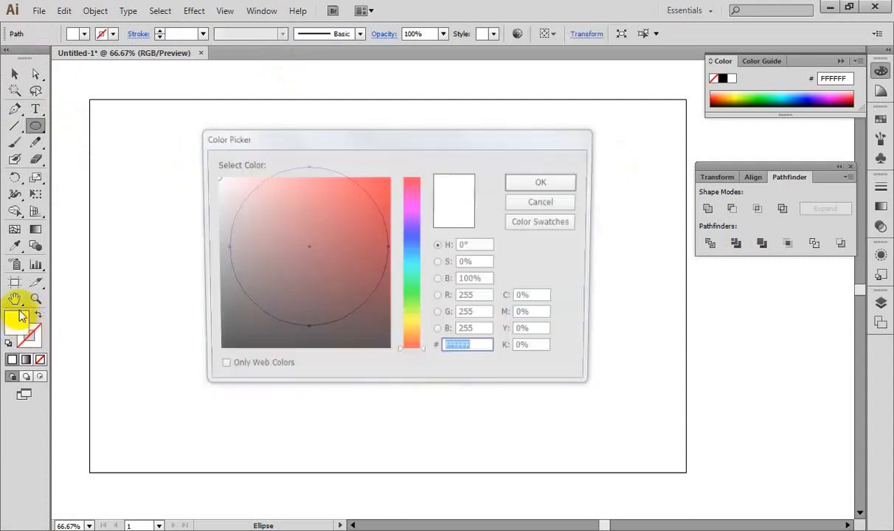
pyautogui.click(289, 192)
pyautogui.click(516, 183)
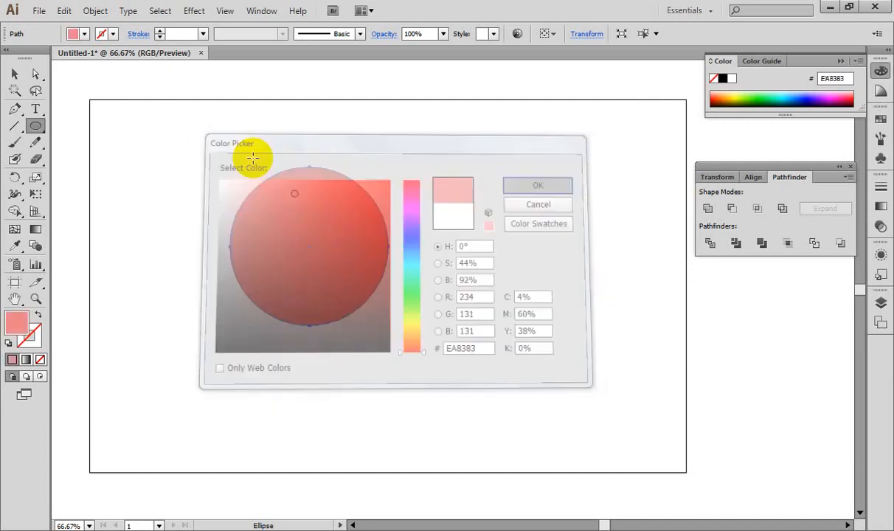
pyautogui.click(14, 74)
pyautogui.click(122, 169)
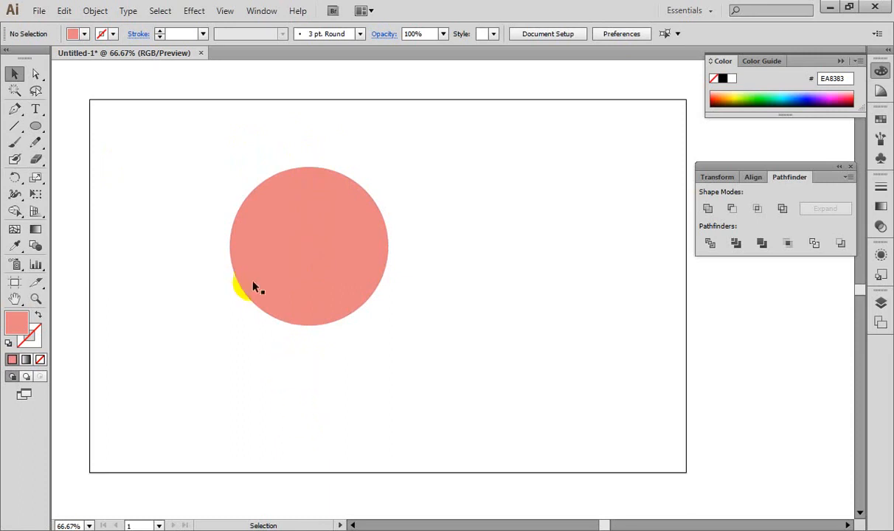
# Step: Move the pink circle slightly down and draw a vertical line through its centre, extending past both edges
pyautogui.moveTo(261, 250); pyautogui.dragTo(257, 283)
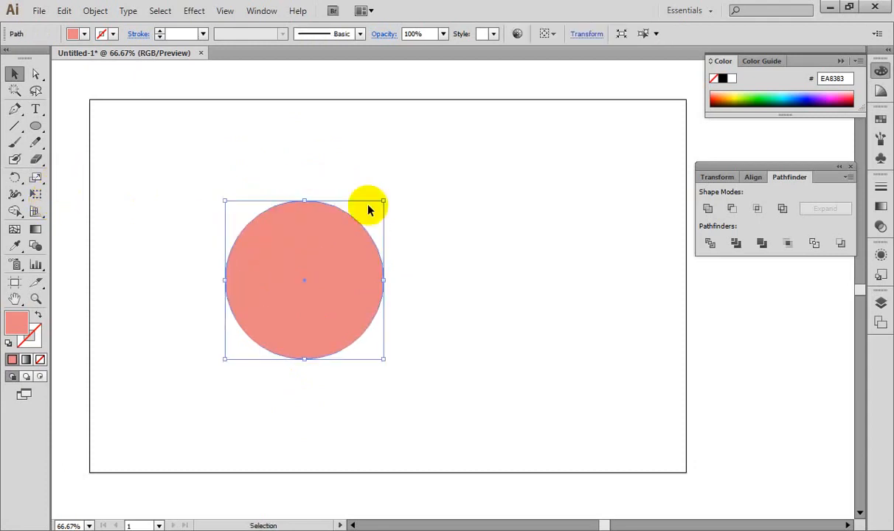
pyautogui.moveTo(15, 125); pyautogui.dragTo(59, 129)
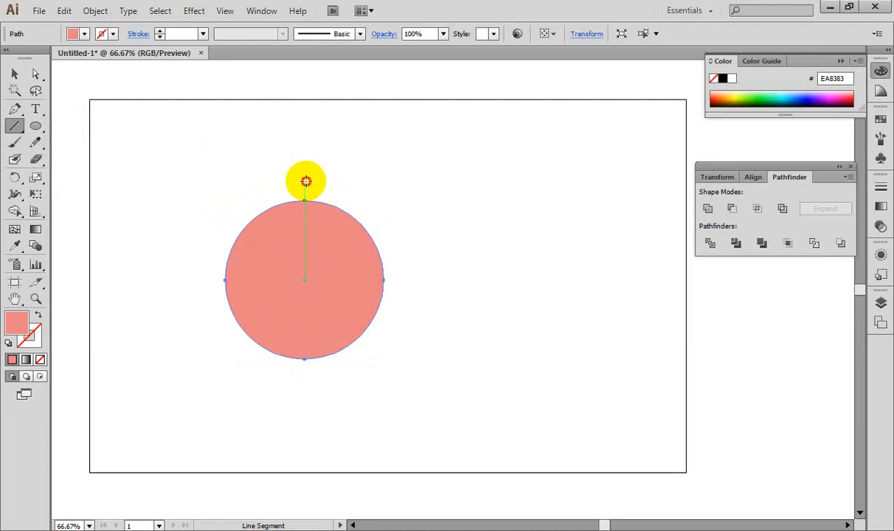
pyautogui.moveTo(305, 181); pyautogui.dragTo(304, 380)
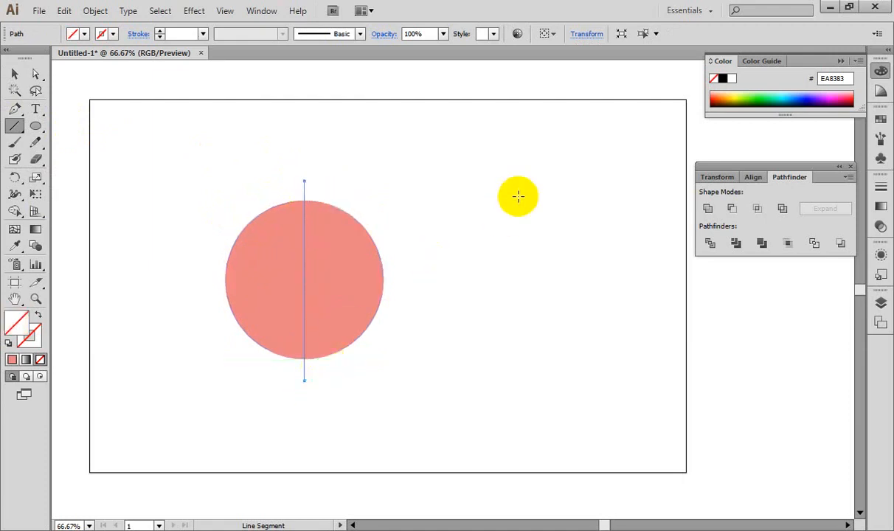
# Step: Give the vertical line a near-black stroke, colour 110909
pyautogui.doubleClick(28, 337)
pyautogui.click(326, 236)
pyautogui.moveTo(332, 291); pyautogui.dragTo(300, 342)
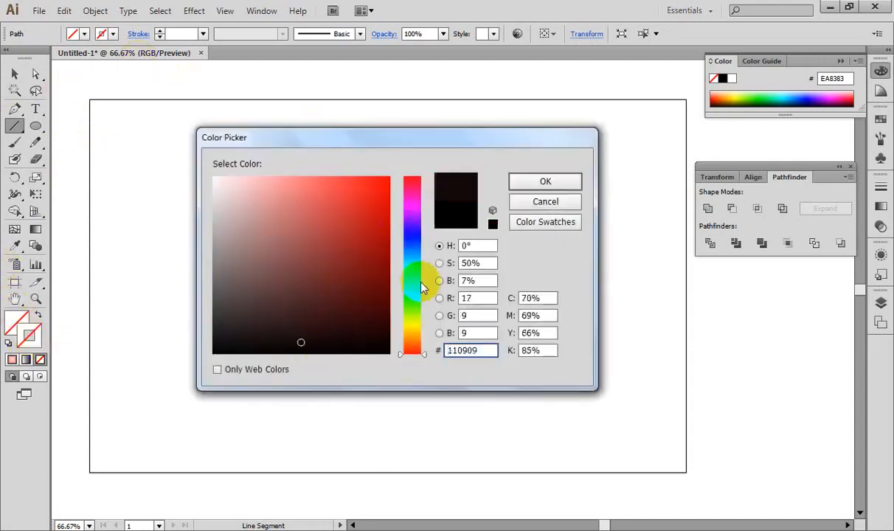
pyautogui.click(545, 185)
pyautogui.click(15, 73)
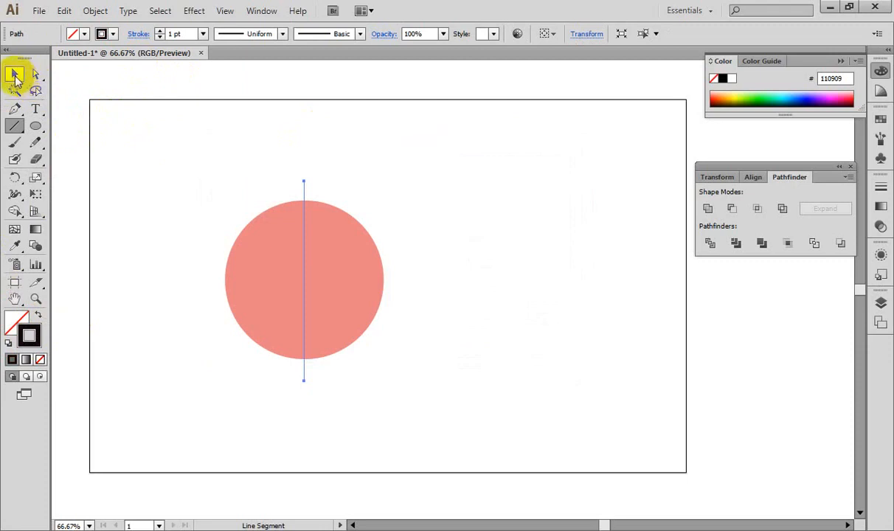
pyautogui.click(178, 165)
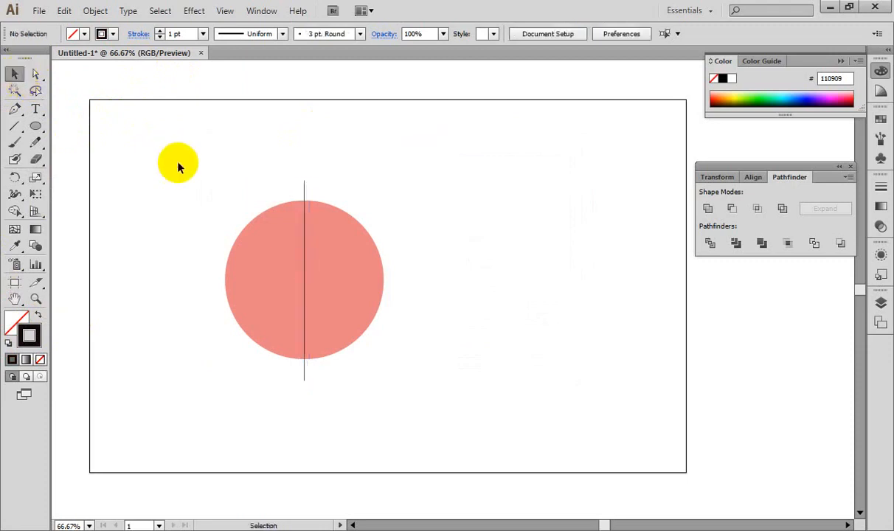
# Step: Select the circle together with the line and split them with the Divide pathfinder
pyautogui.moveTo(211, 210); pyautogui.dragTo(446, 373)
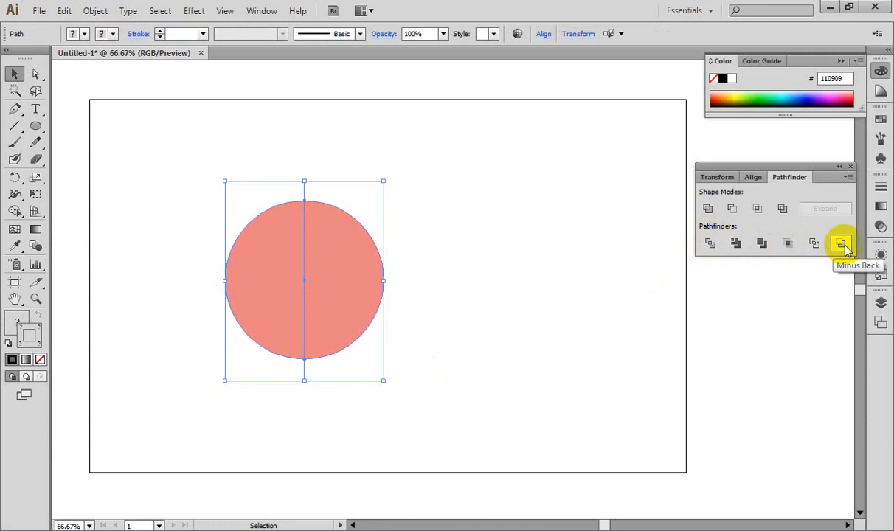
pyautogui.click(709, 244)
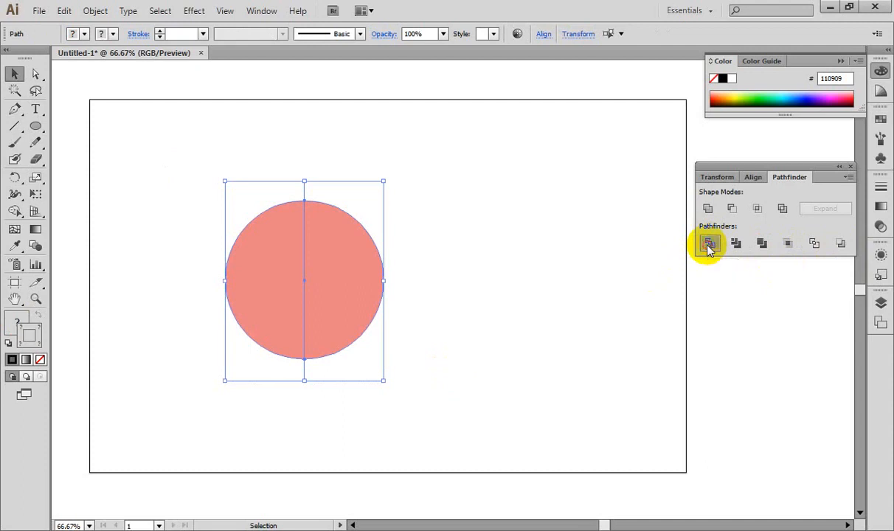
pyautogui.click(502, 213)
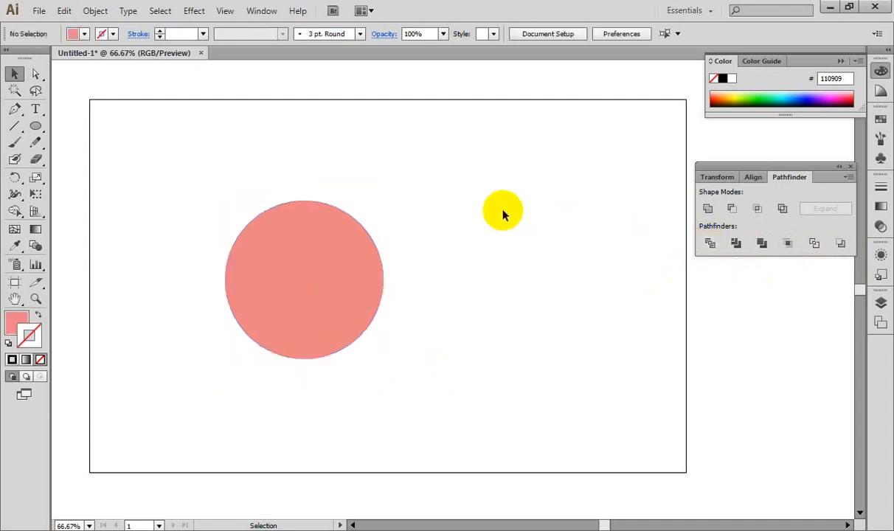
# Step: Move the divided circle slightly right, ungroup it, and shift its right half away to leave a narrow gap
pyautogui.moveTo(349, 271); pyautogui.dragTo(378, 272)
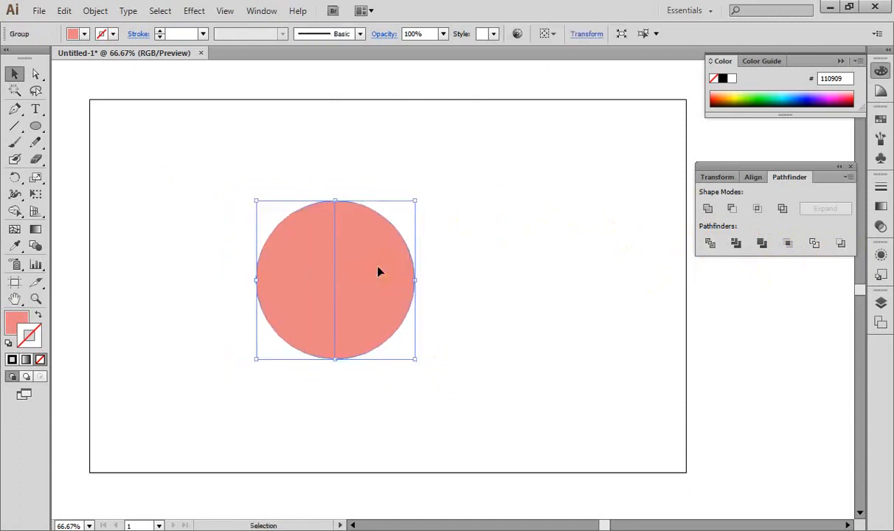
pyautogui.rightClick(377, 272)
pyautogui.click(427, 350)
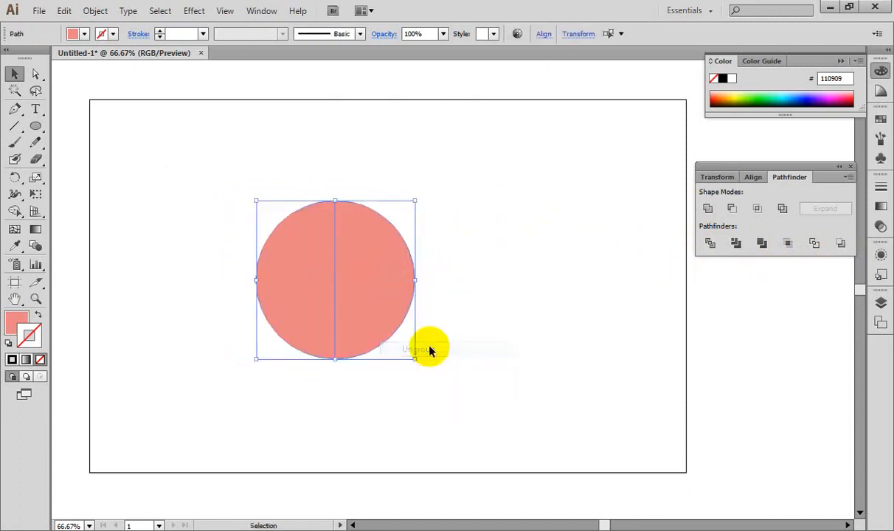
pyautogui.click(493, 271)
pyautogui.moveTo(396, 278); pyautogui.dragTo(403, 278)
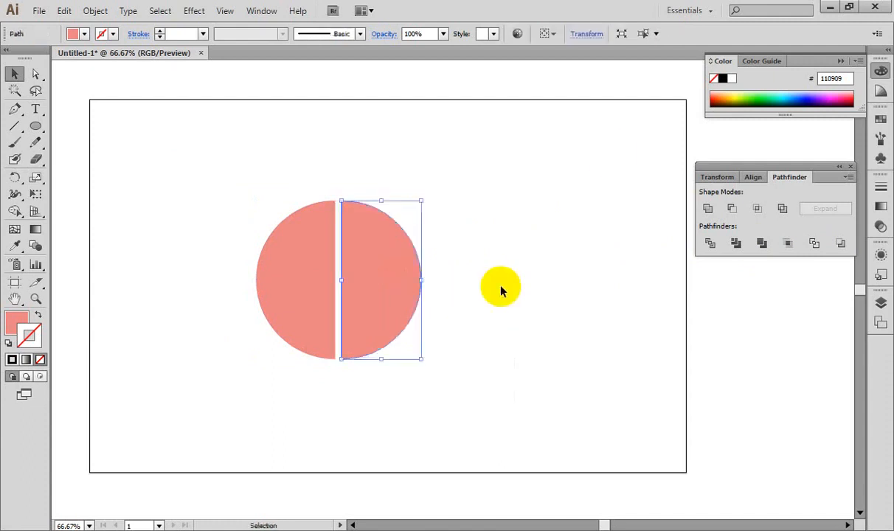
# Step: Fill the right half of the circle with green 81FF00 and leave it without a stroke
pyautogui.click(741, 98)
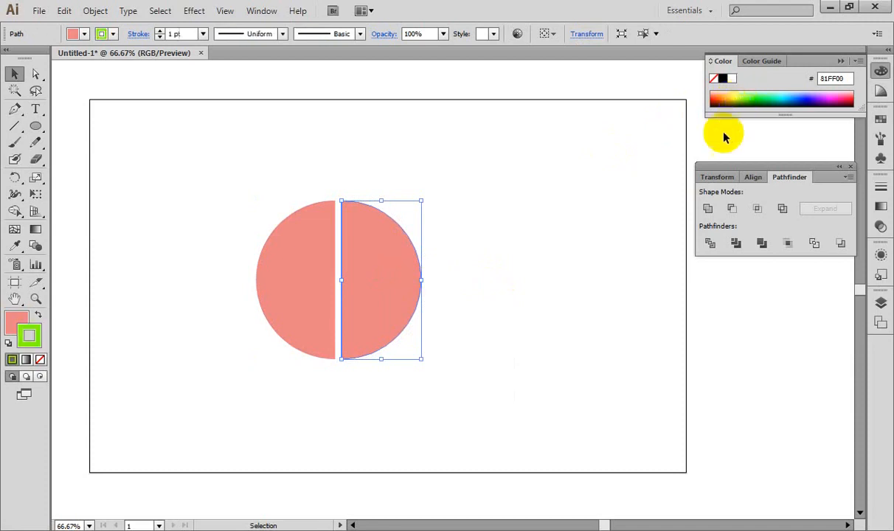
pyautogui.click(38, 314)
pyautogui.click(39, 359)
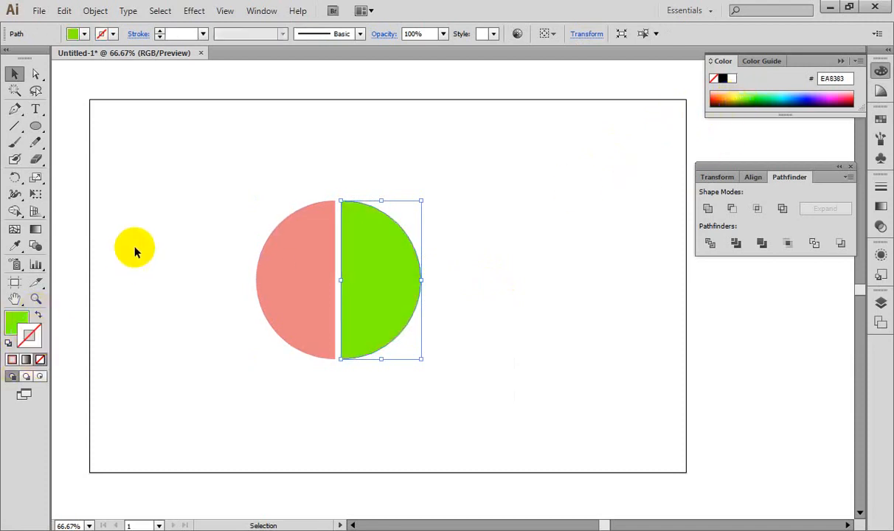
pyautogui.click(135, 252)
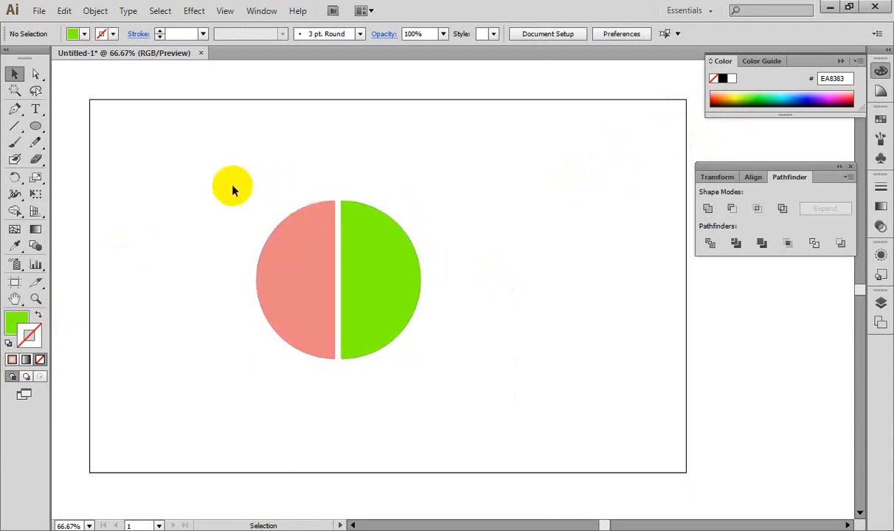
# Step: Scale both half circles down together and move them to the artboard's upper-left corner
pyautogui.moveTo(233, 186); pyautogui.dragTo(445, 424)
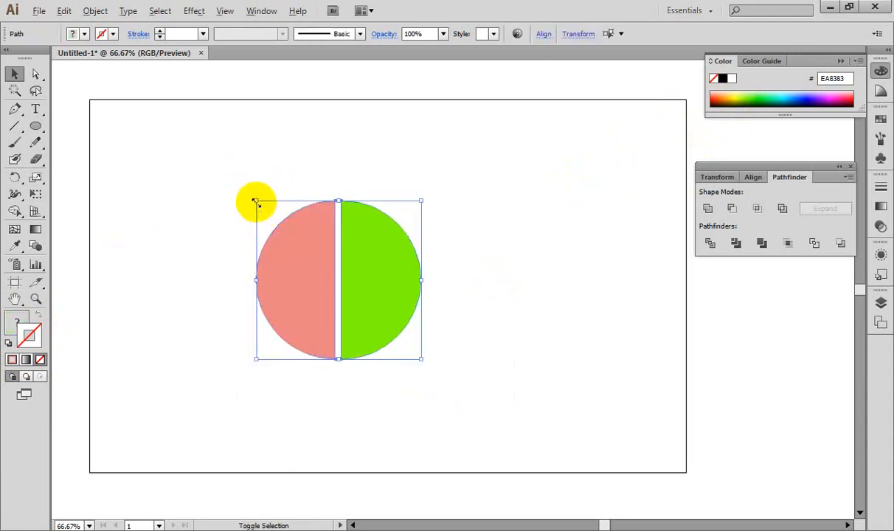
pyautogui.moveTo(255, 199); pyautogui.dragTo(299, 252)
pyautogui.moveTo(333, 288); pyautogui.dragTo(156, 152)
# Step: Draw a new large green circle near the middle of the artboard with the Ellipse tool
pyautogui.click(35, 125)
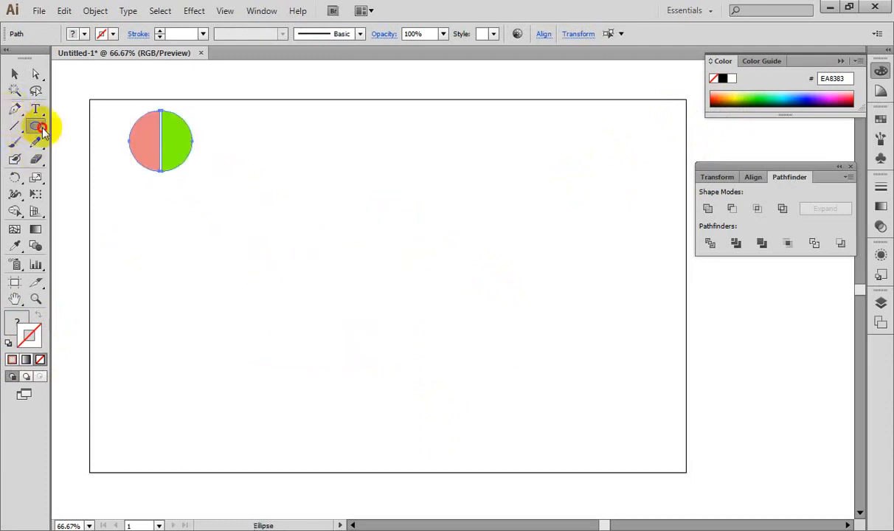
pyautogui.click(396, 299)
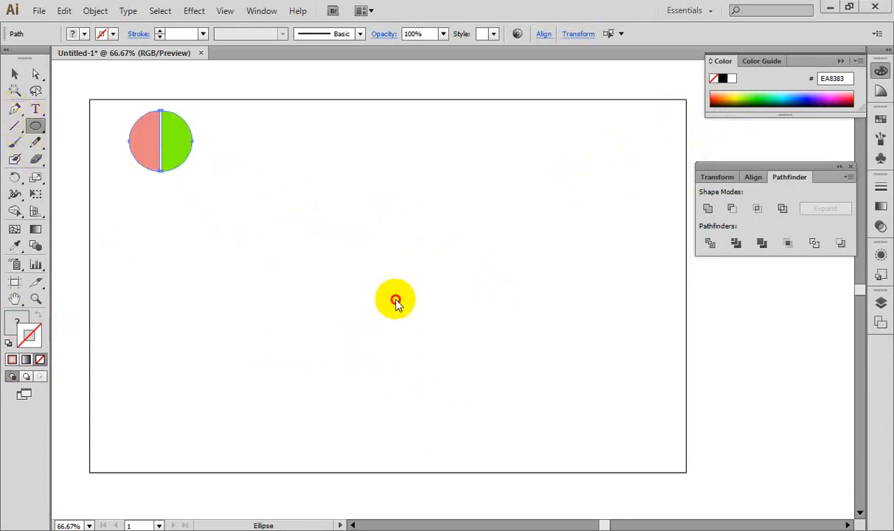
pyautogui.click(39, 128)
pyautogui.moveTo(39, 130); pyautogui.dragTo(104, 158)
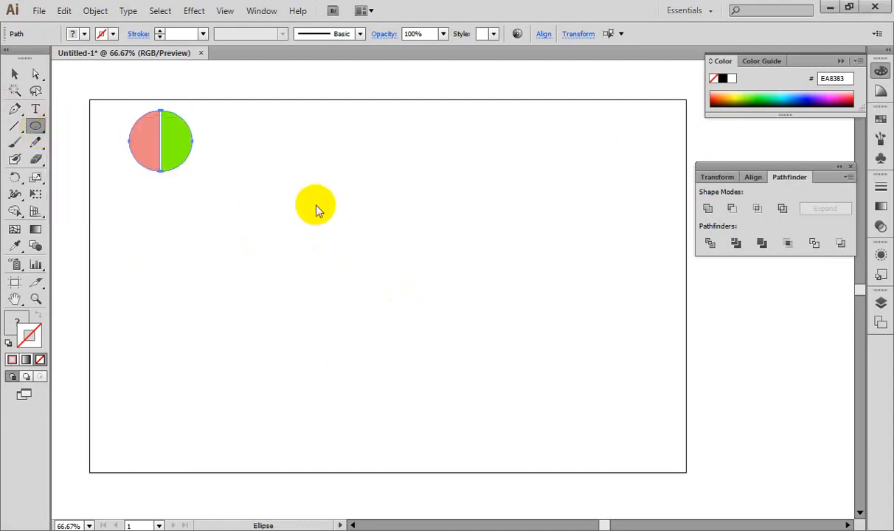
pyautogui.moveTo(309, 186); pyautogui.dragTo(446, 327)
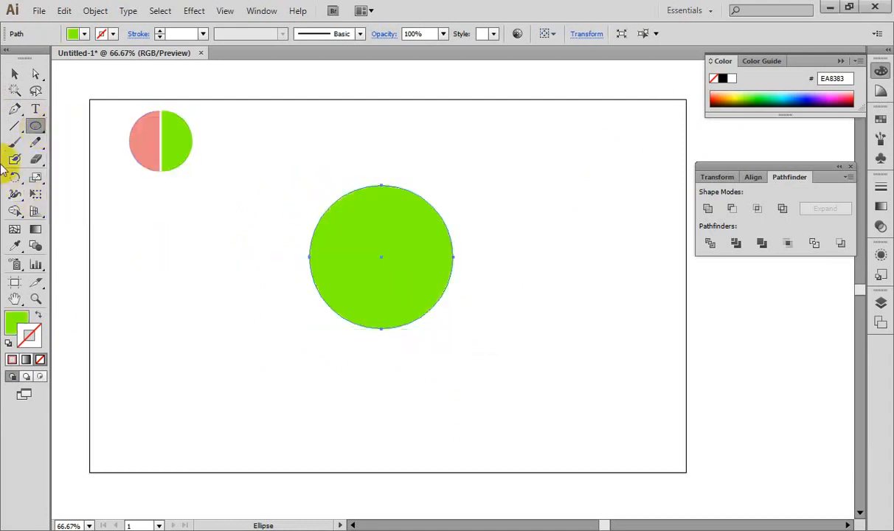
# Step: Draw a wavy open path across the green circle with the Pen tool, with a green stroke and no fill
pyautogui.click(15, 110)
pyautogui.click(263, 285)
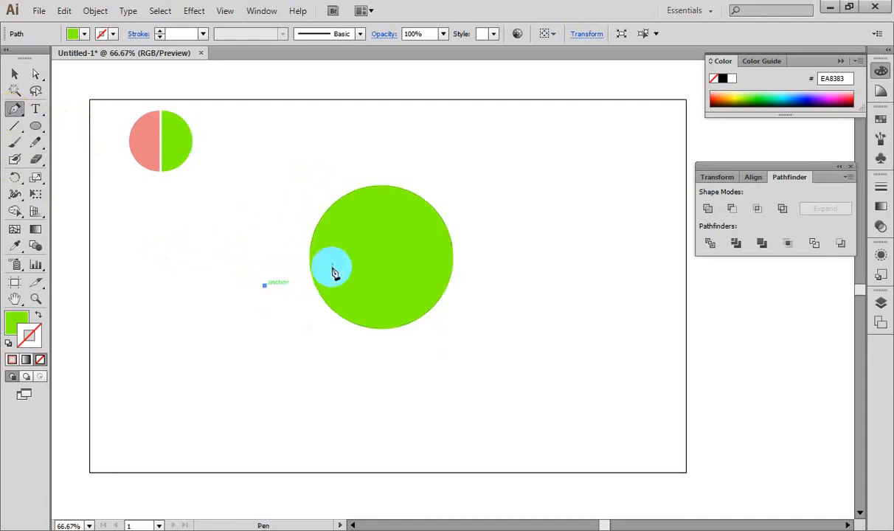
pyautogui.moveTo(366, 257); pyautogui.dragTo(411, 272)
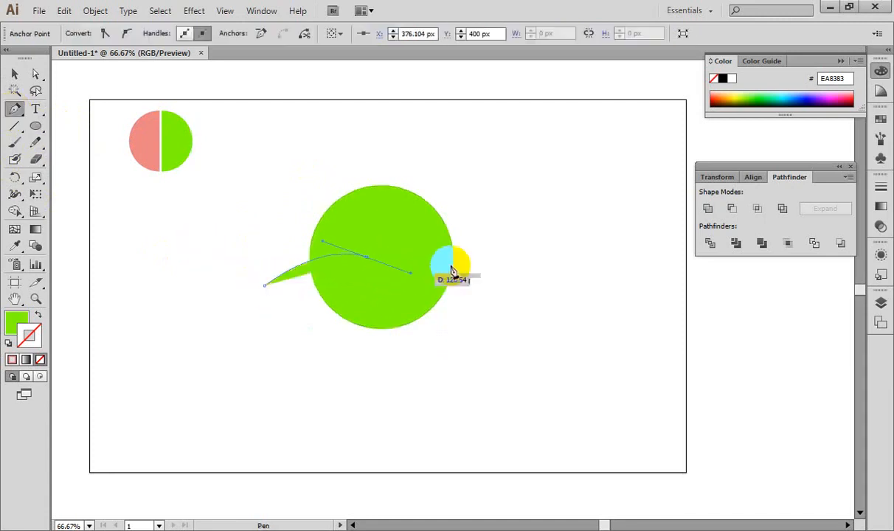
pyautogui.moveTo(479, 235); pyautogui.dragTo(497, 211)
pyautogui.click(38, 314)
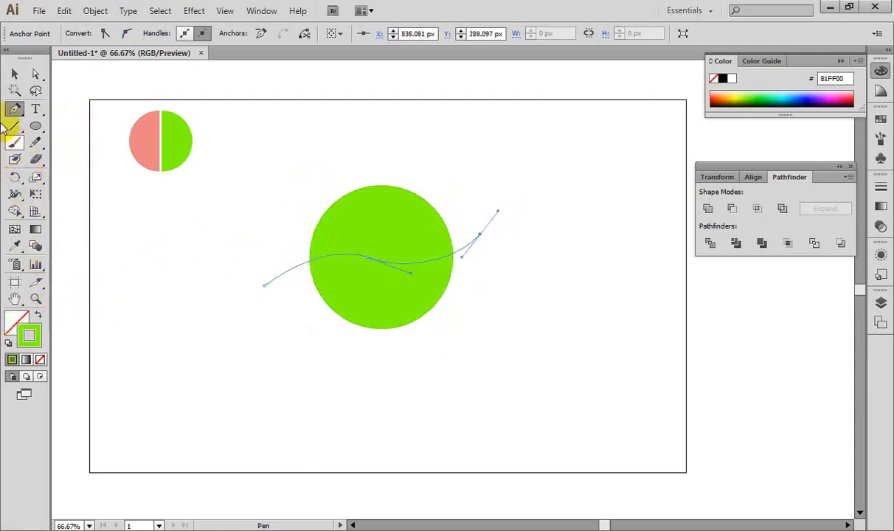
pyautogui.click(15, 74)
pyautogui.click(231, 214)
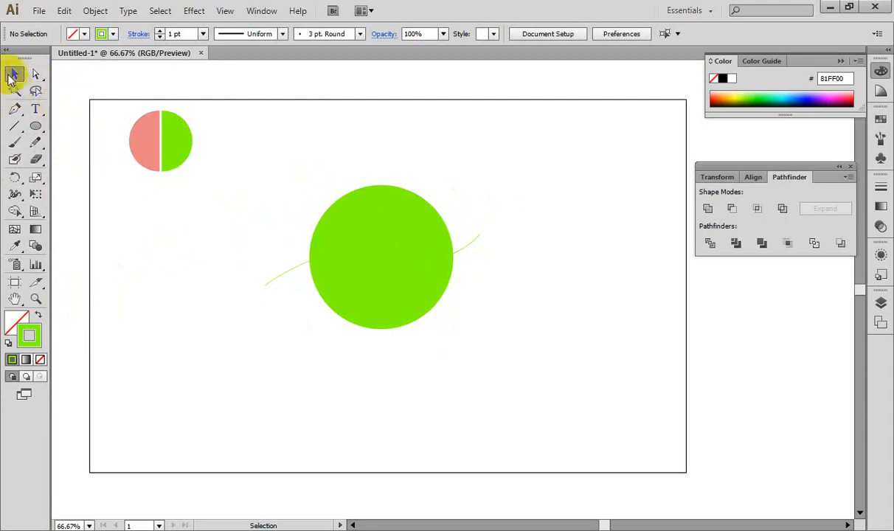
# Step: Split the green circle along the wavy path with Pathfinder Divide and ungroup the resulting pieces
pyautogui.moveTo(295, 191); pyautogui.dragTo(504, 359)
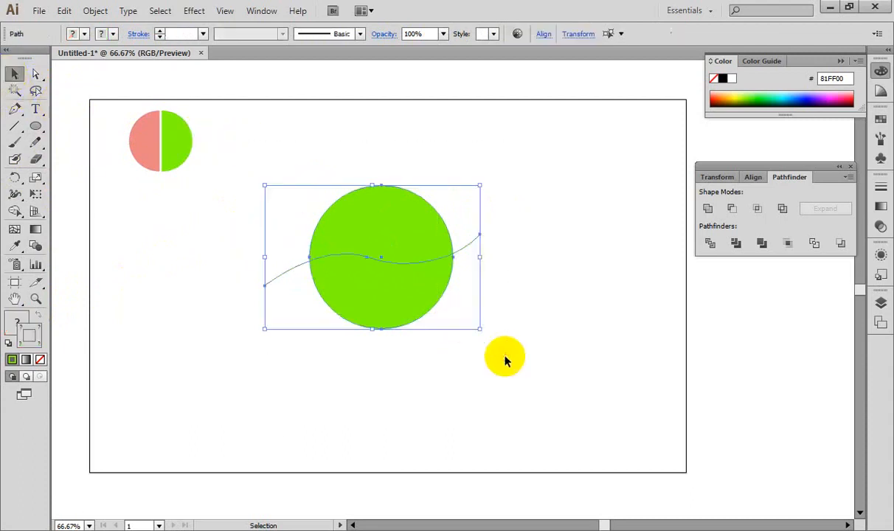
pyautogui.click(712, 245)
pyautogui.rightClick(409, 244)
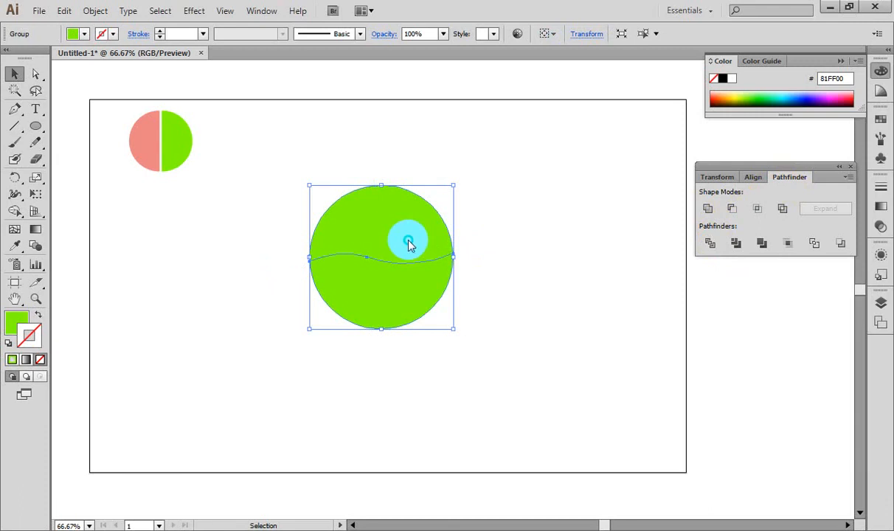
pyautogui.click(448, 325)
pyautogui.click(555, 274)
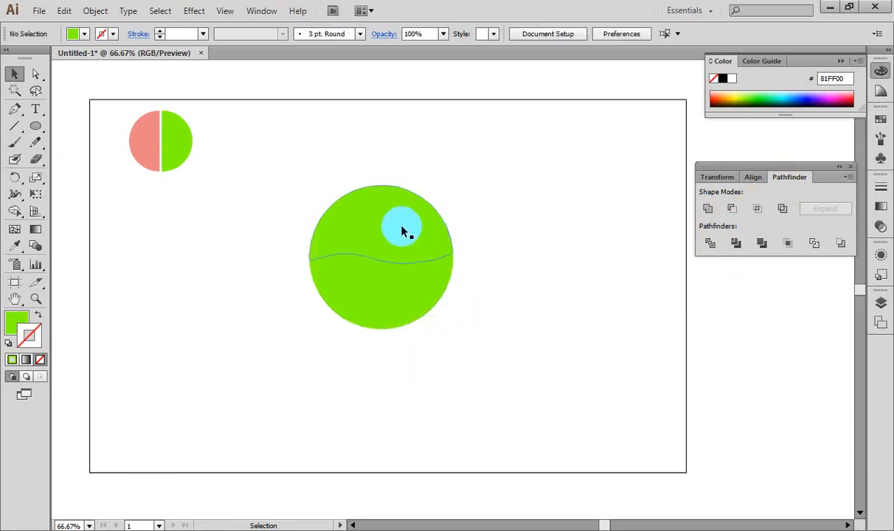
# Step: Nudge the upper piece of the divided circle upward to open a wavy gap between the two pieces
pyautogui.click(404, 232)
pyautogui.hotkey('shift', 'Up')
pyautogui.click(439, 145)
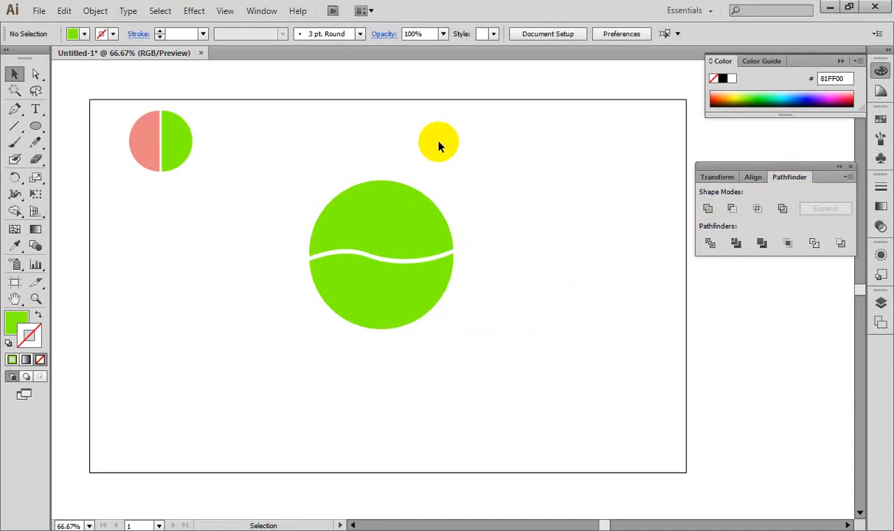
# Step: Fill the upper piece of the divided circle with pure red FF0000
pyautogui.click(429, 209)
pyautogui.click(14, 320)
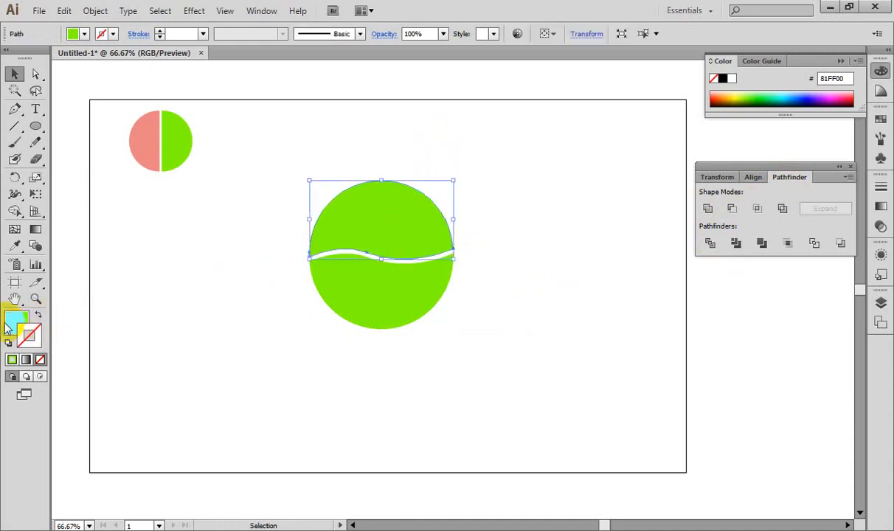
pyautogui.doubleClick(13, 321)
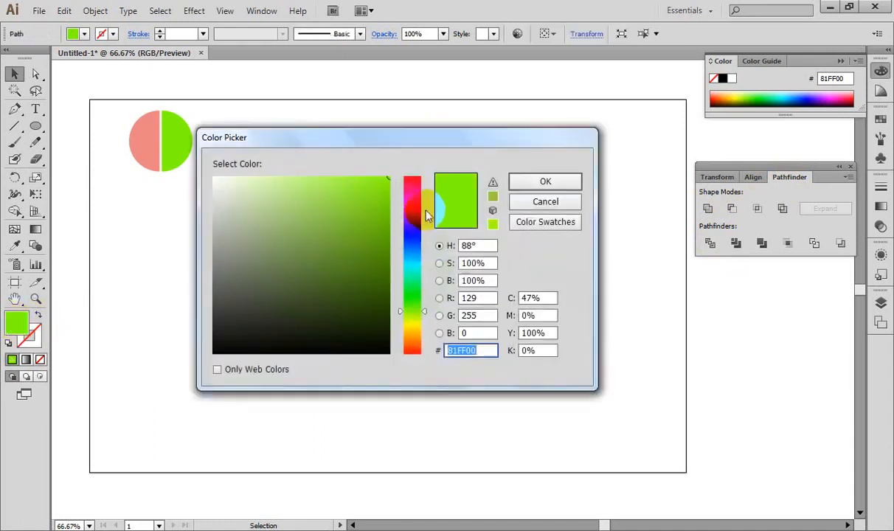
pyautogui.moveTo(410, 202); pyautogui.dragTo(412, 166)
pyautogui.click(541, 184)
# Step: Fill the lower piece of the divided circle with blue 0C00FF
pyautogui.click(379, 285)
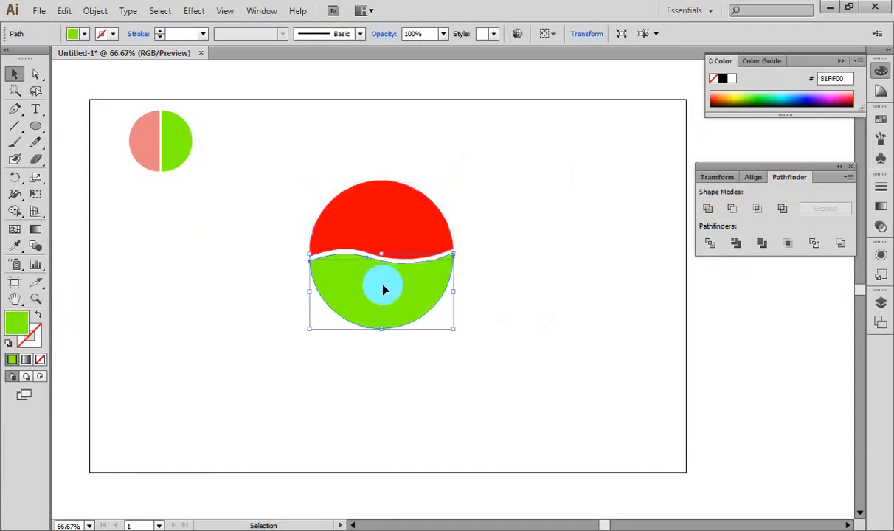
pyautogui.doubleClick(16, 321)
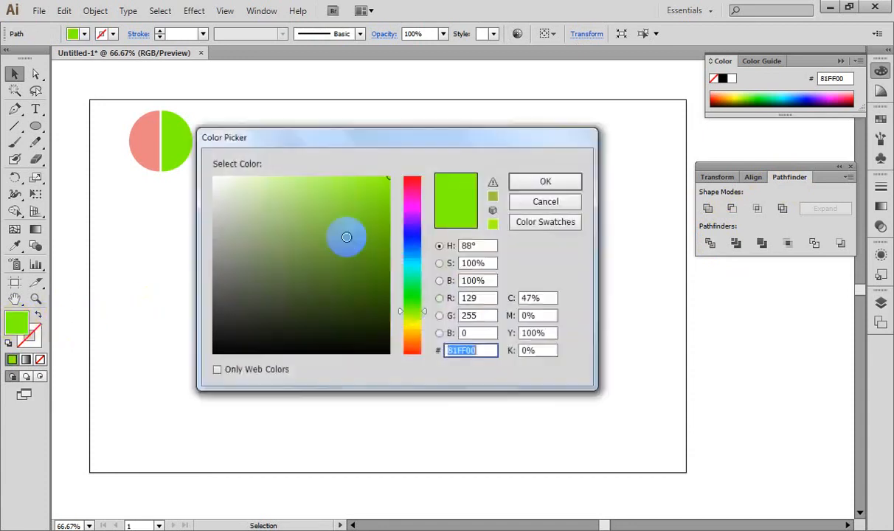
pyautogui.click(407, 233)
pyautogui.click(525, 182)
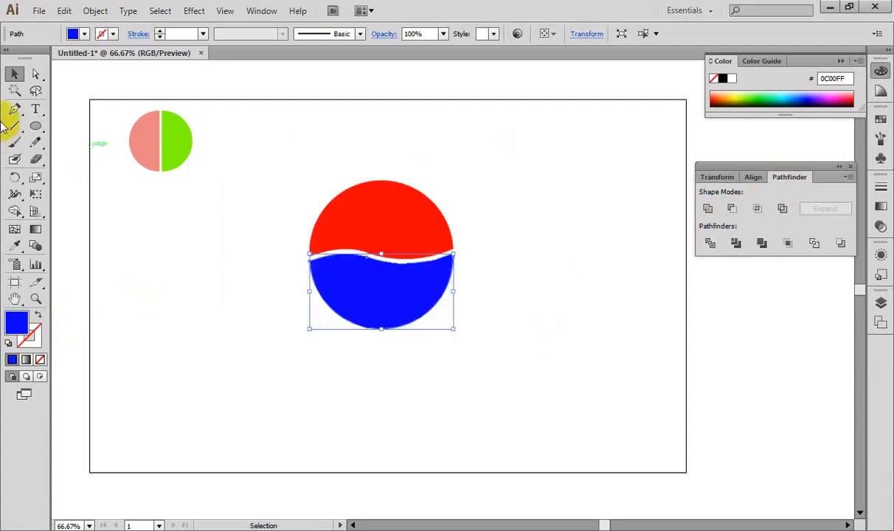
pyautogui.click(138, 213)
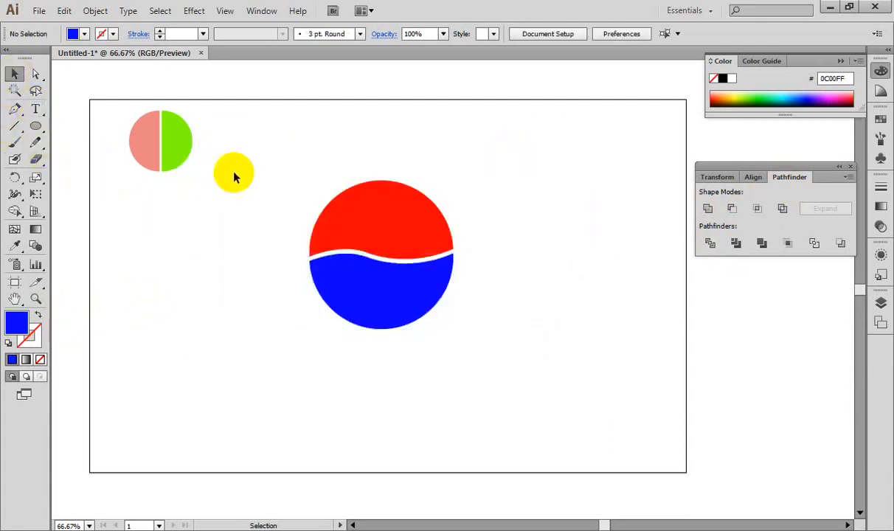
# Step: Nudge the red upper piece slightly farther from the blue piece to widen the wavy gap
pyautogui.moveTo(246, 154); pyautogui.dragTo(511, 365)
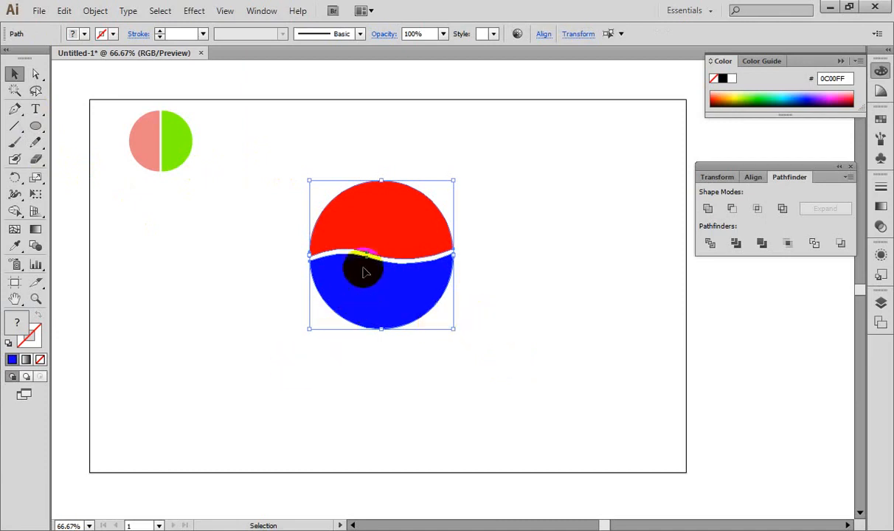
pyautogui.hotkey('ctrl', 'shift', 'a')
pyautogui.click(398, 199)
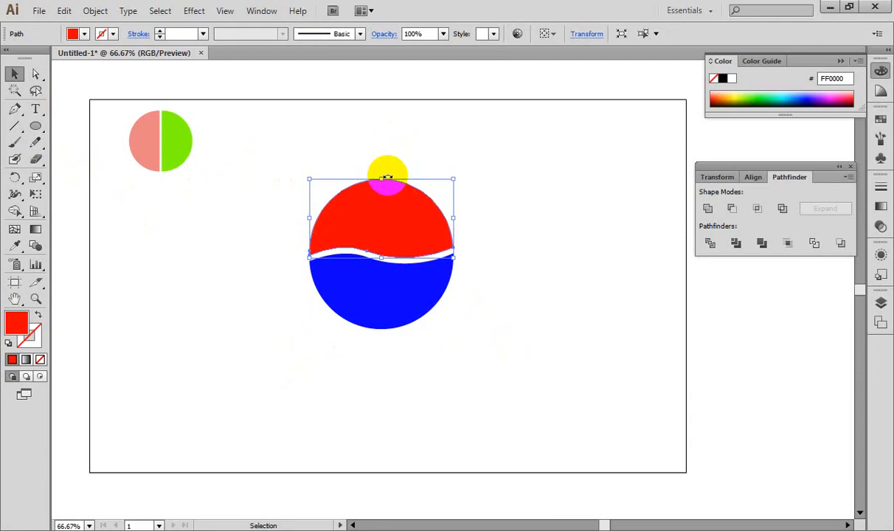
# Step: Scale the red and blue pieces down together and place them beside the small pink and green circle
pyautogui.moveTo(244, 180); pyautogui.dragTo(556, 404)
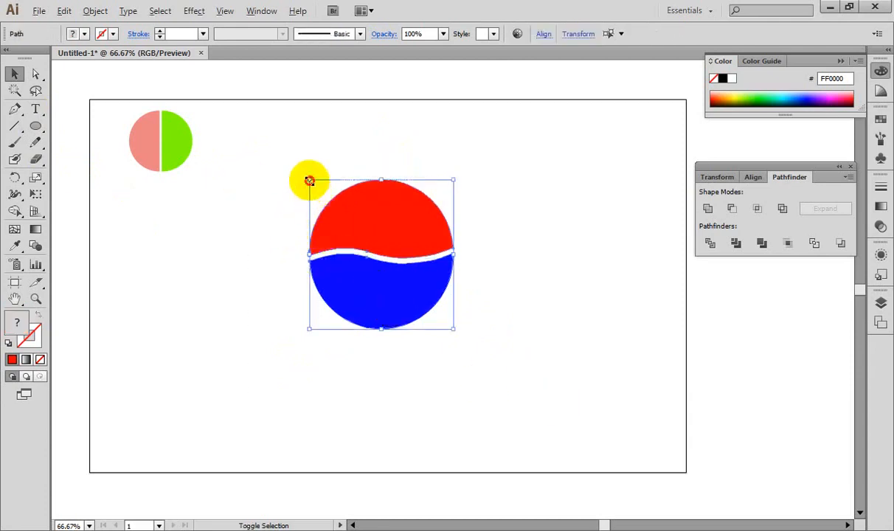
pyautogui.moveTo(308, 179); pyautogui.dragTo(233, 137)
pyautogui.click(381, 244)
pyautogui.click(338, 140)
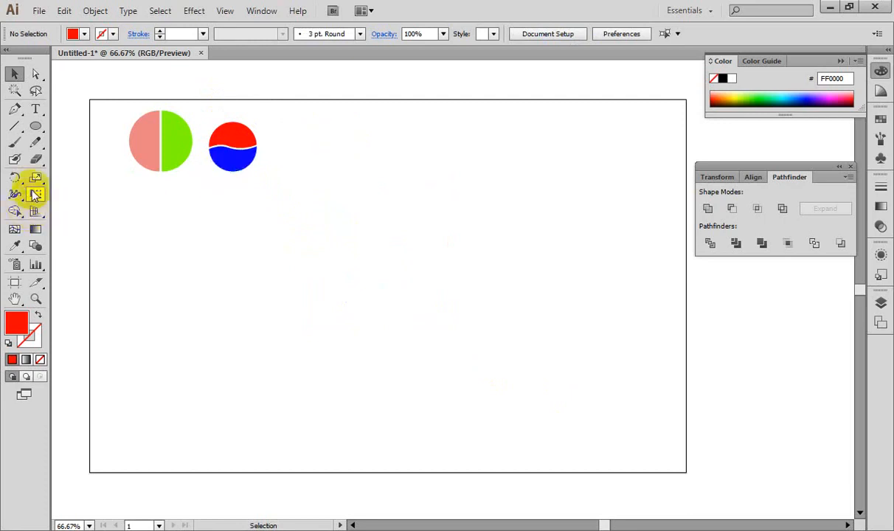
# Step: Add the text CREATIVE on the empty artboard area below the small circles
pyautogui.moveTo(35, 125); pyautogui.dragTo(67, 127)
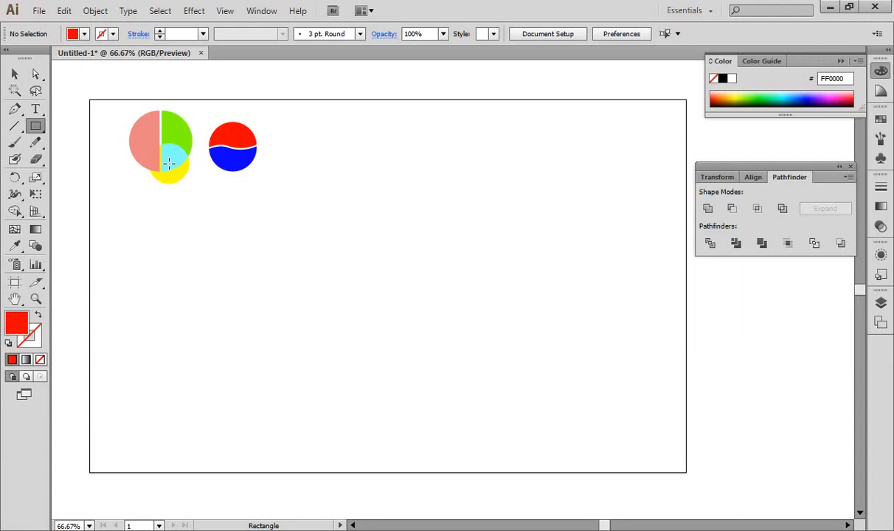
pyautogui.click(35, 112)
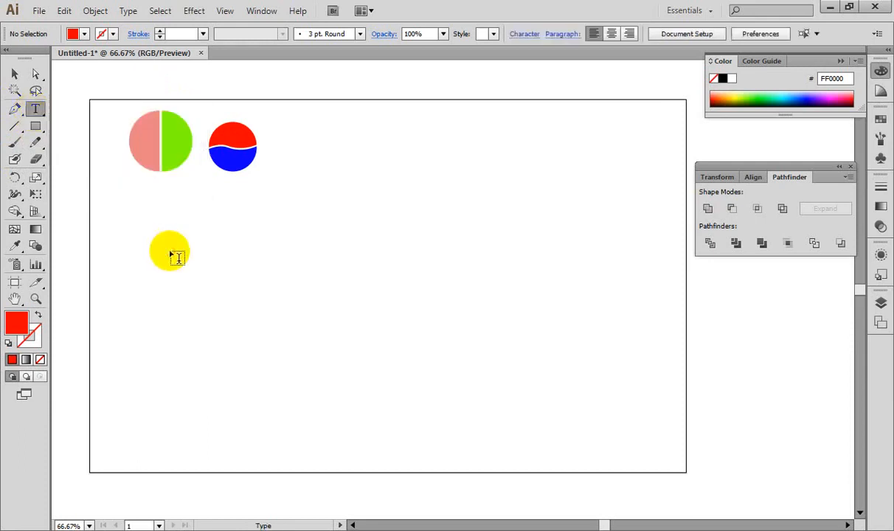
pyautogui.click(169, 250)
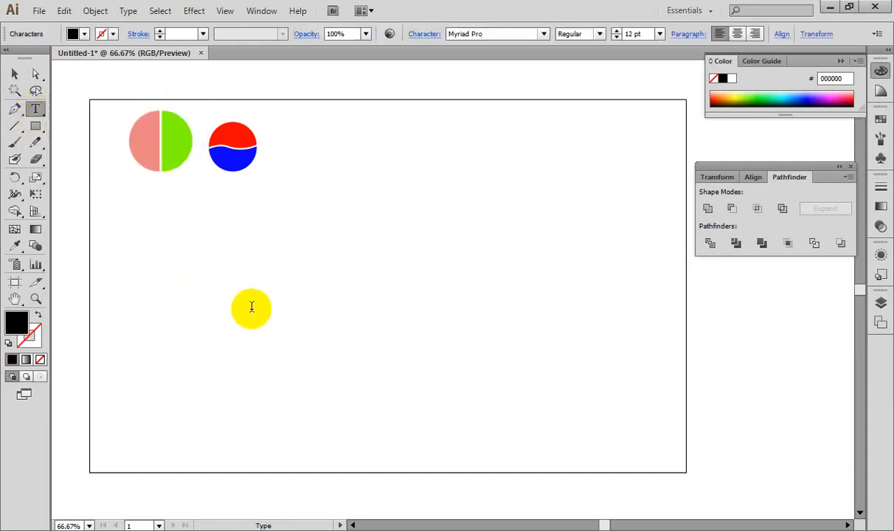
pyautogui.write('CREATIVE')
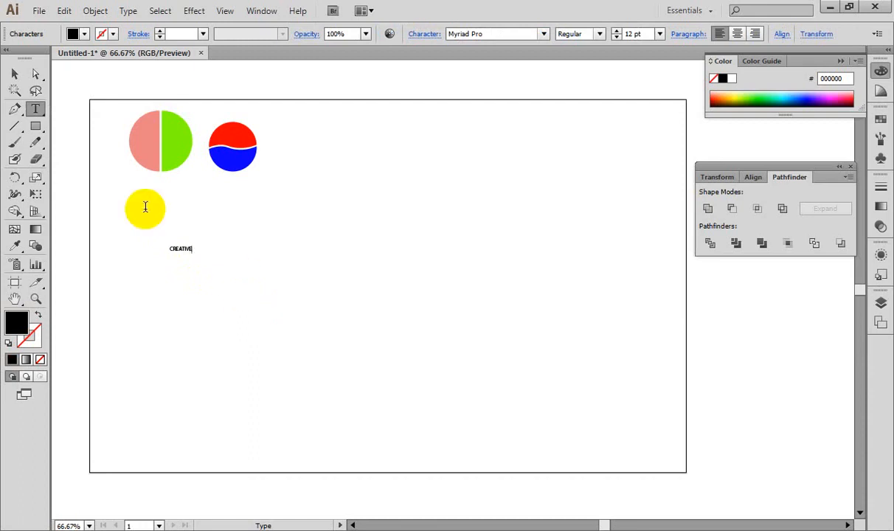
# Step: Enlarge the CREATIVE text to about 133 pt and set its font style to Bold
pyautogui.click(14, 75)
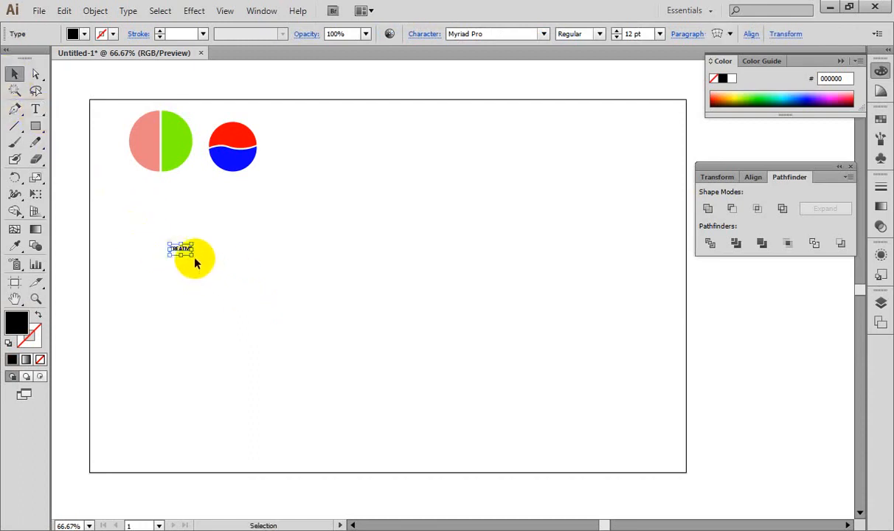
pyautogui.moveTo(190, 255); pyautogui.dragTo(414, 426)
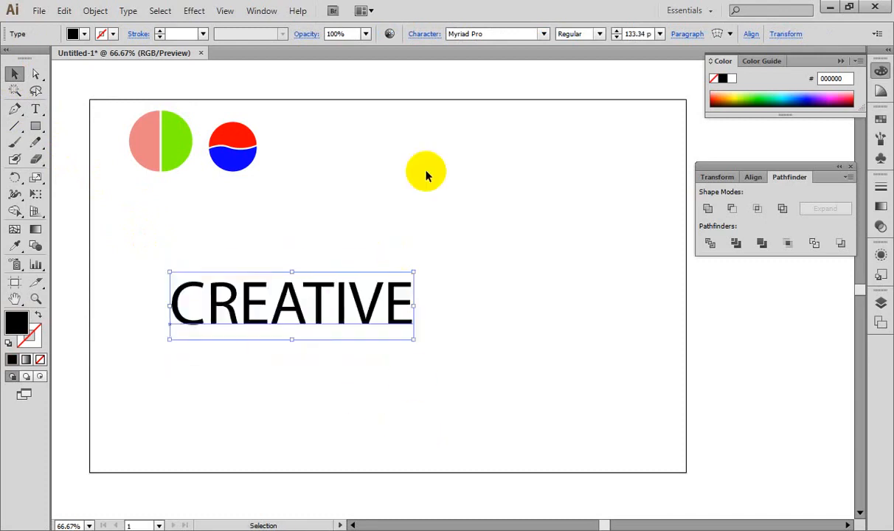
pyautogui.click(599, 34)
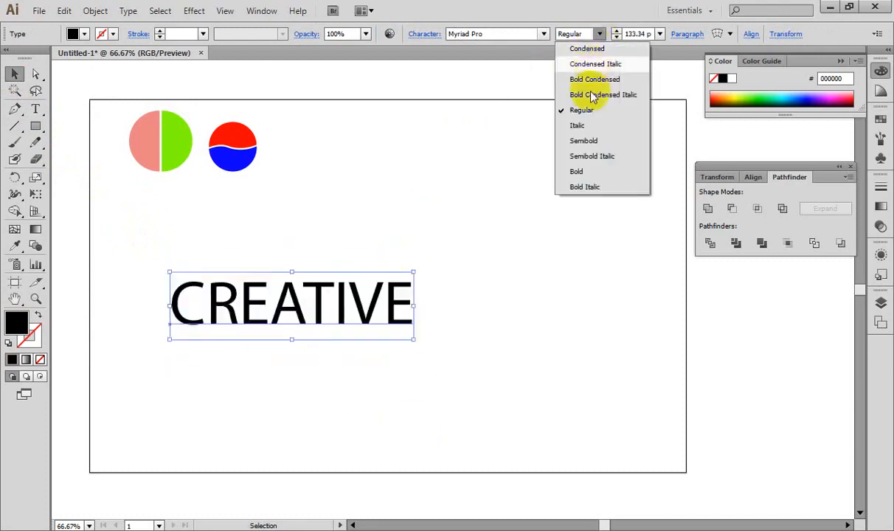
pyautogui.click(576, 171)
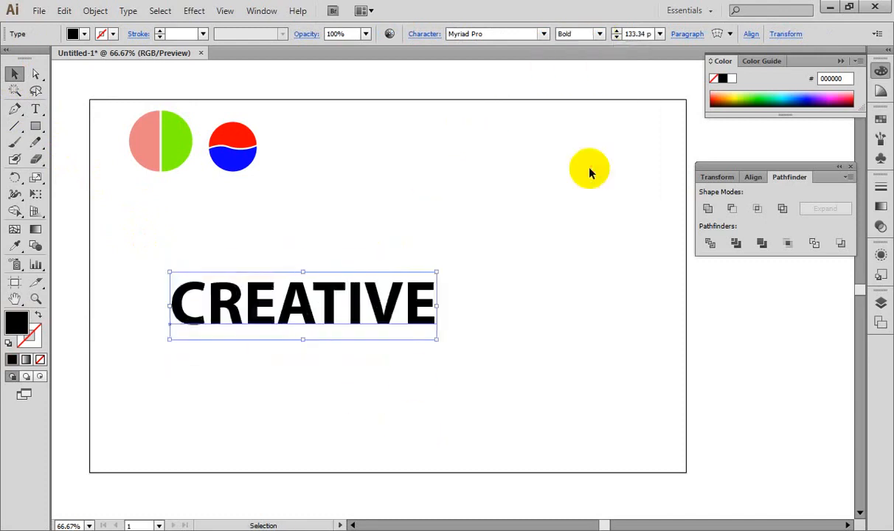
# Step: Sample the small circle's red FF0000 onto the CREATIVE text and convert the text to outlines
pyautogui.click(15, 246)
pyautogui.click(221, 131)
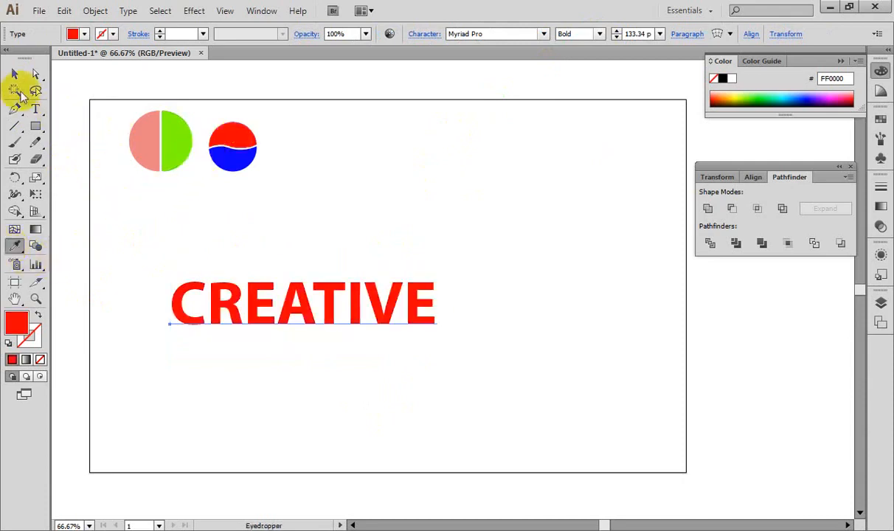
pyautogui.click(14, 77)
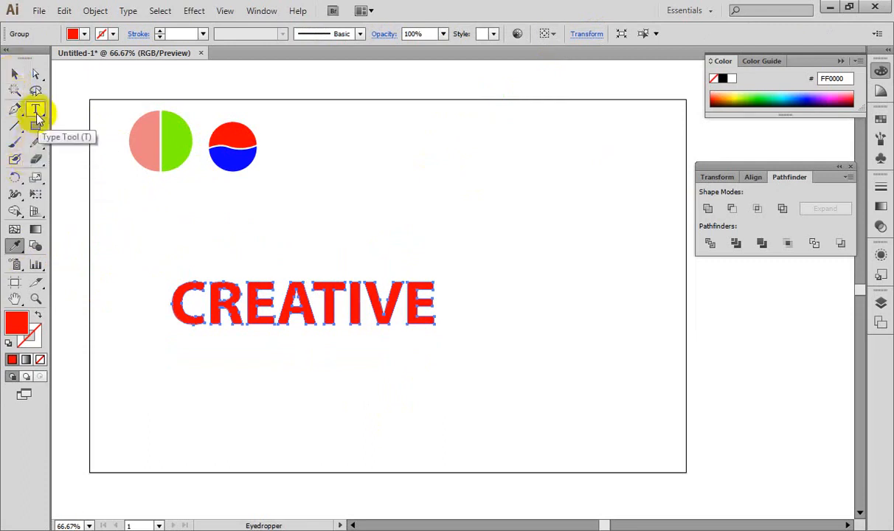
# Step: Draw a wavy open path across the CREATIVE lettering with the Pen tool, with a near-black 0F0B0B stroke and no fill
pyautogui.click(14, 109)
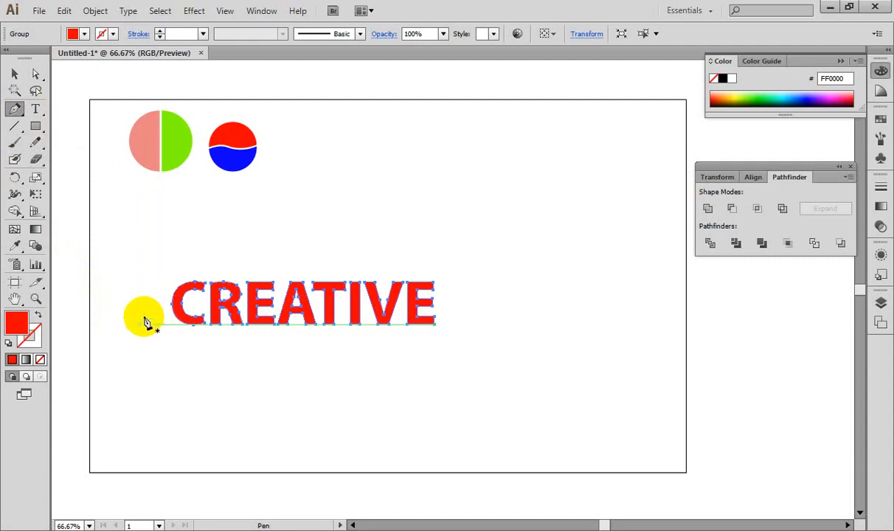
pyautogui.moveTo(150, 305)
pyautogui.mouseDown()
pyautogui.moveTo(218, 303)
pyautogui.moveTo(250, 313)
pyautogui.moveTo(313, 301)
pyautogui.moveTo(413, 313)
pyautogui.moveTo(472, 283)
pyautogui.mouseUp()
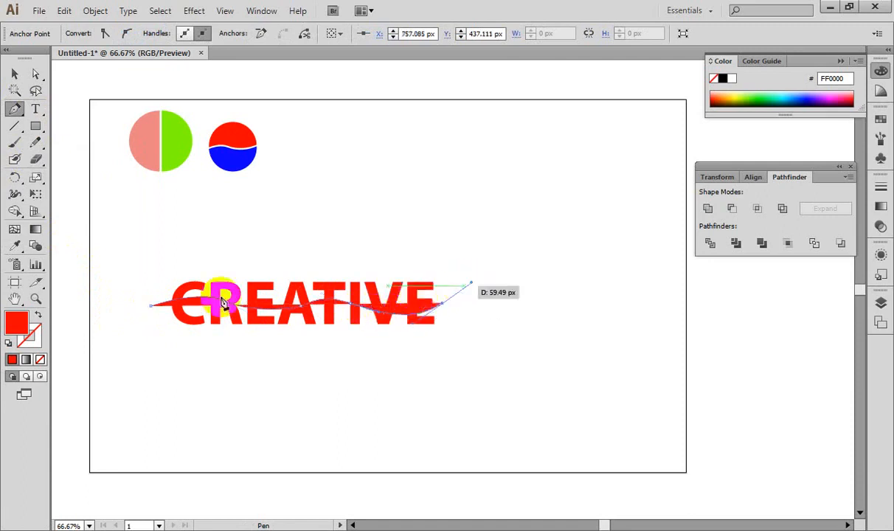
pyautogui.click(38, 316)
pyautogui.doubleClick(29, 336)
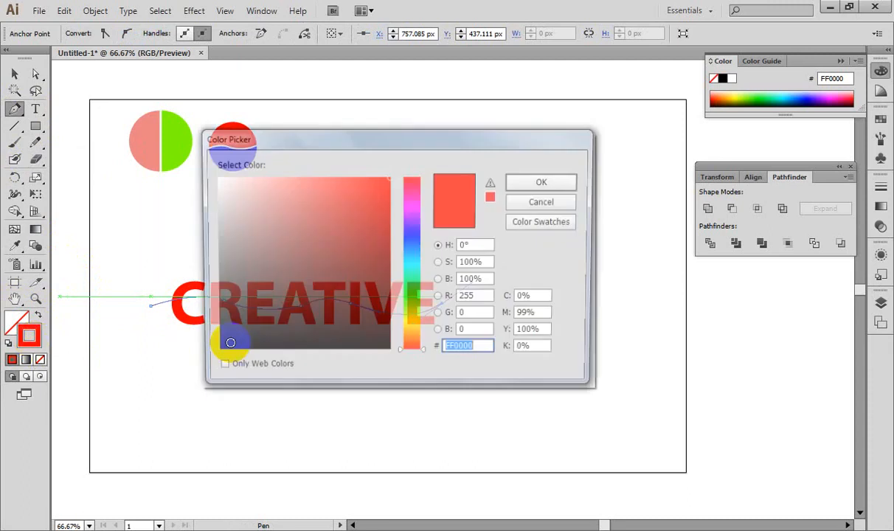
pyautogui.click(259, 343)
pyautogui.click(538, 182)
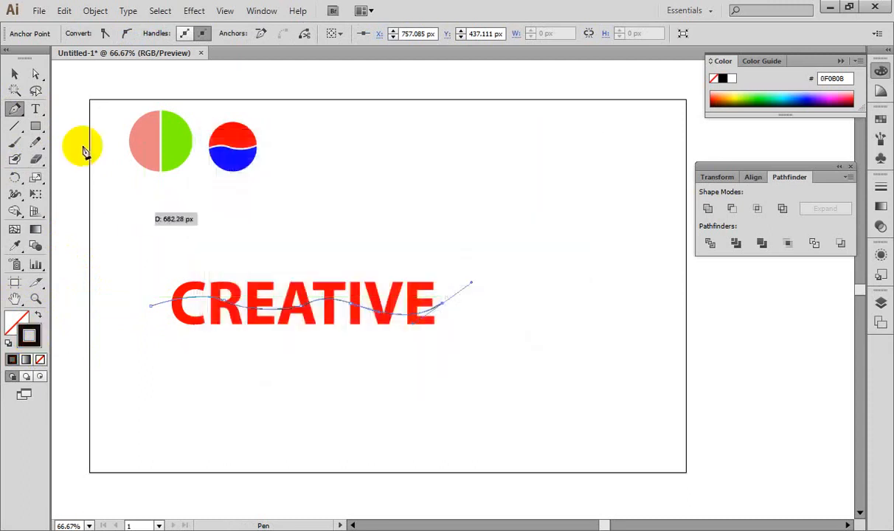
pyautogui.click(21, 77)
pyautogui.click(130, 302)
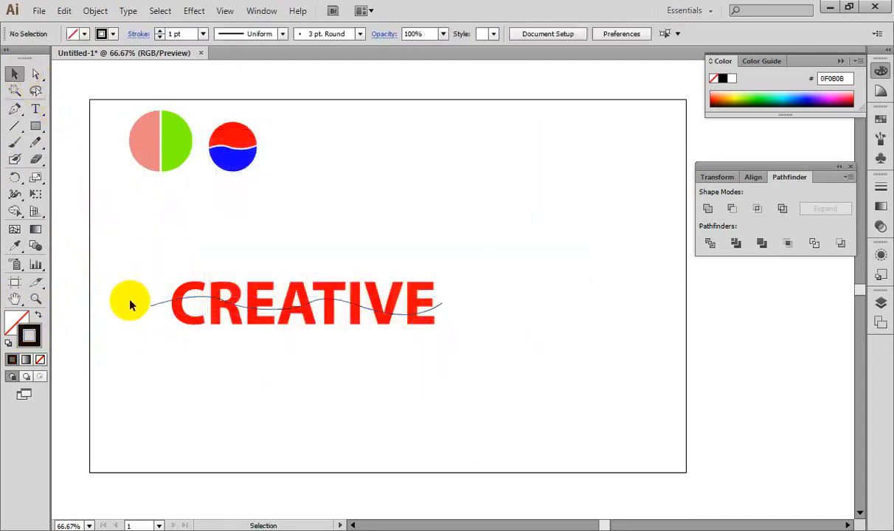
# Step: Split the CREATIVE lettering along the wavy path with Pathfinder Divide and ungroup the pieces
pyautogui.moveTo(112, 236)
pyautogui.mouseDown()
pyautogui.moveTo(489, 364)
pyautogui.moveTo(483, 361)
pyautogui.mouseUp()
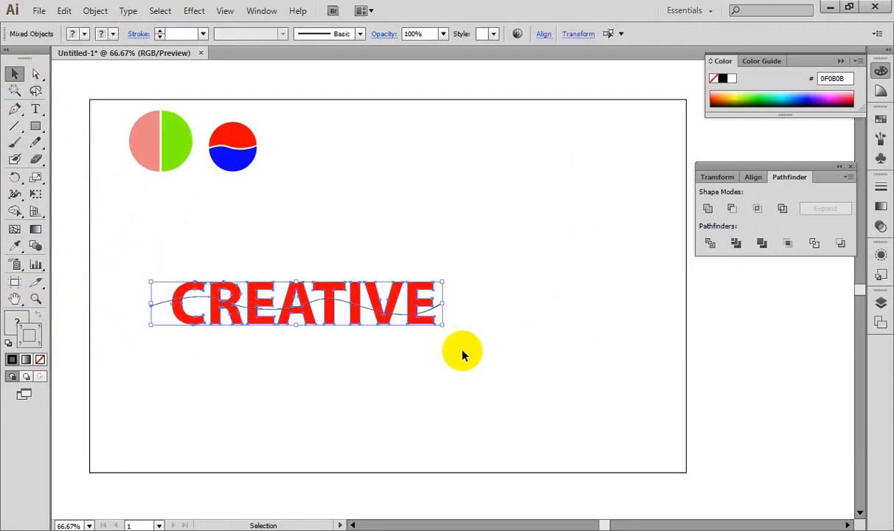
pyautogui.click(711, 243)
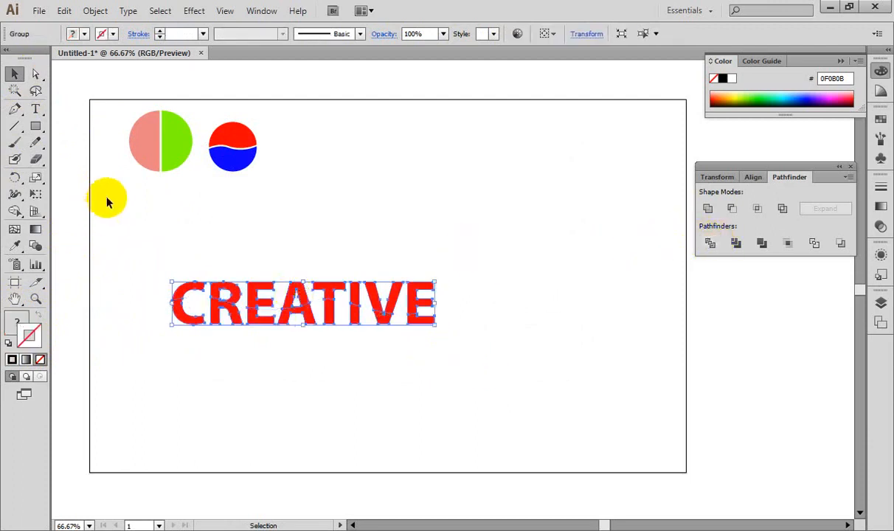
pyautogui.rightClick(294, 294)
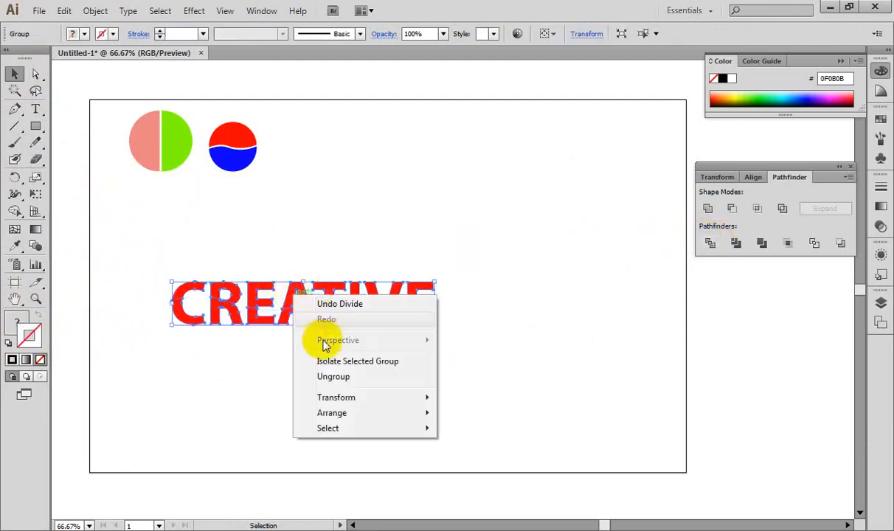
pyautogui.click(338, 377)
pyautogui.click(352, 215)
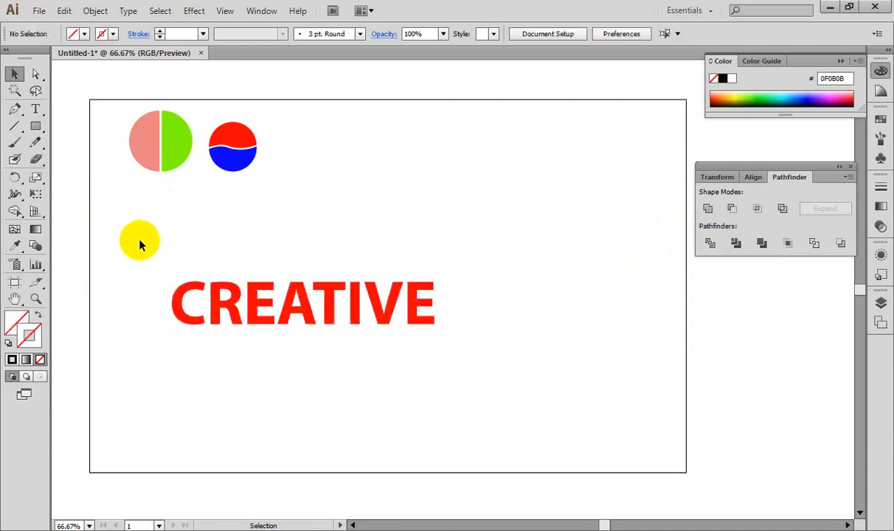
# Step: Recolour the upper pieces of the divided CREATIVE lettering with the near-black fill 0F0909
pyautogui.moveTo(138, 258); pyautogui.dragTo(488, 290)
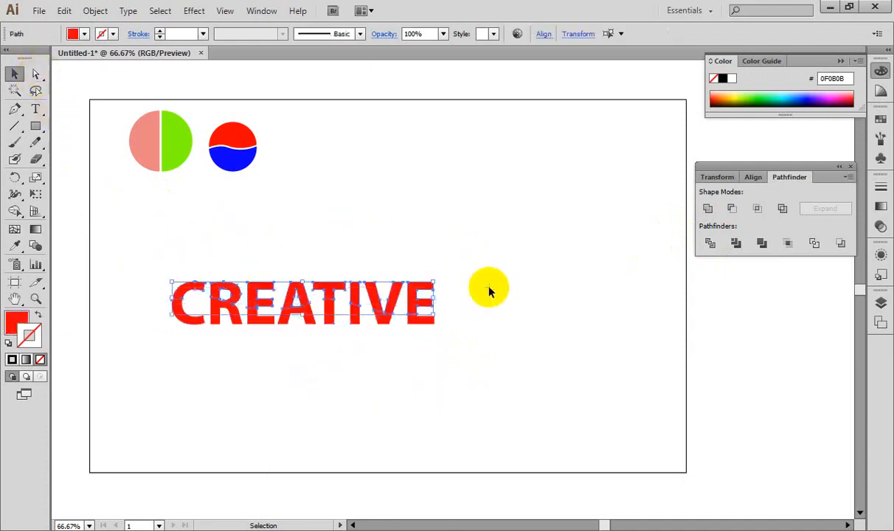
pyautogui.doubleClick(21, 318)
pyautogui.moveTo(297, 313); pyautogui.dragTo(287, 343)
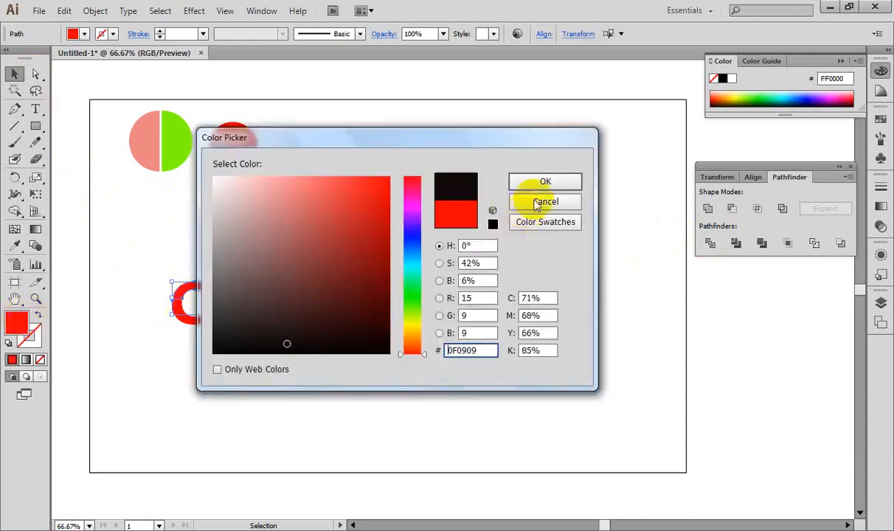
pyautogui.click(543, 182)
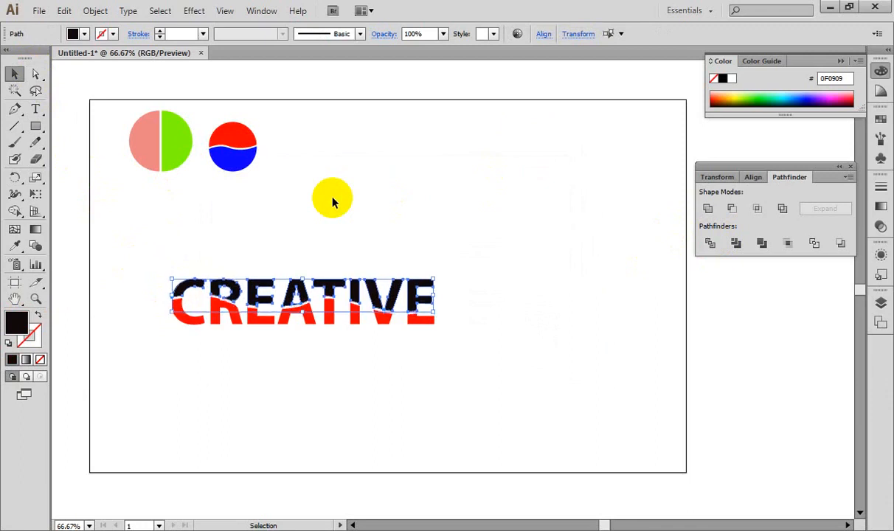
pyautogui.hotkey('ctrl', 'shift', 'a')
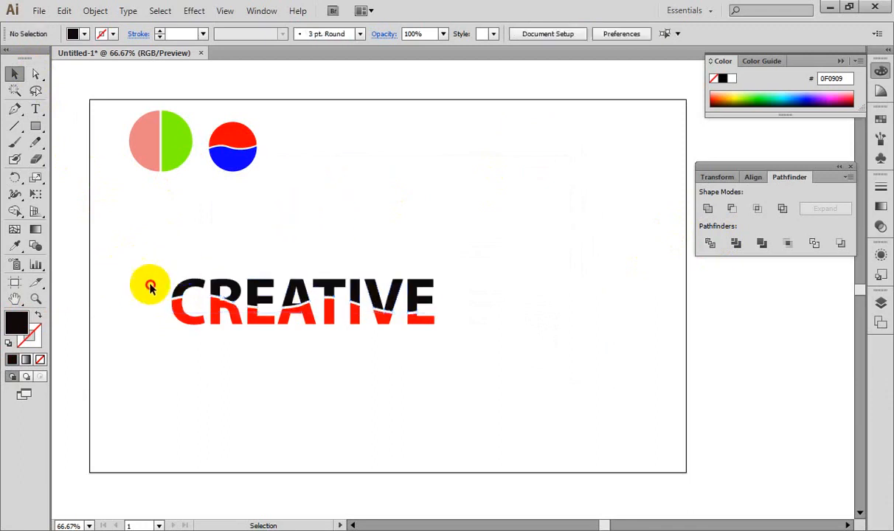
# Step: Scale the whole CREATIVE lettering down to about half size and place it beside the red-and-blue circle
pyautogui.moveTo(116, 269); pyautogui.dragTo(454, 380)
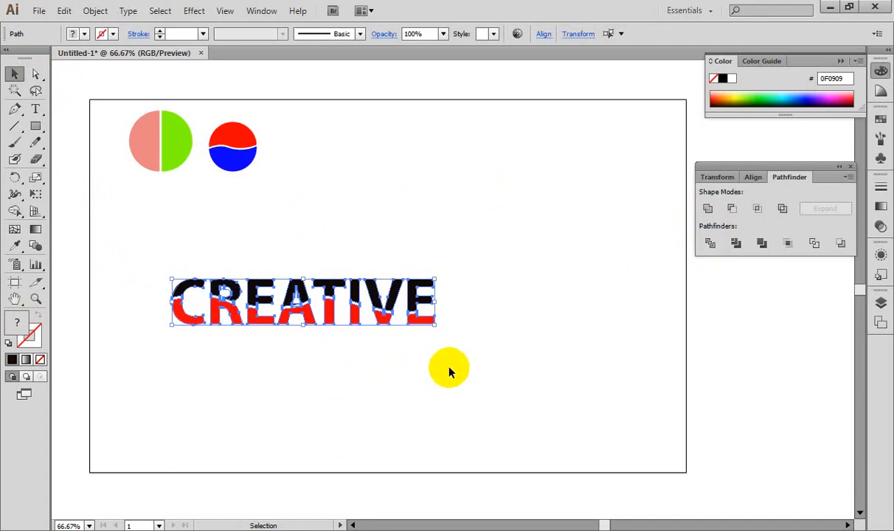
pyautogui.moveTo(434, 324); pyautogui.dragTo(369, 314)
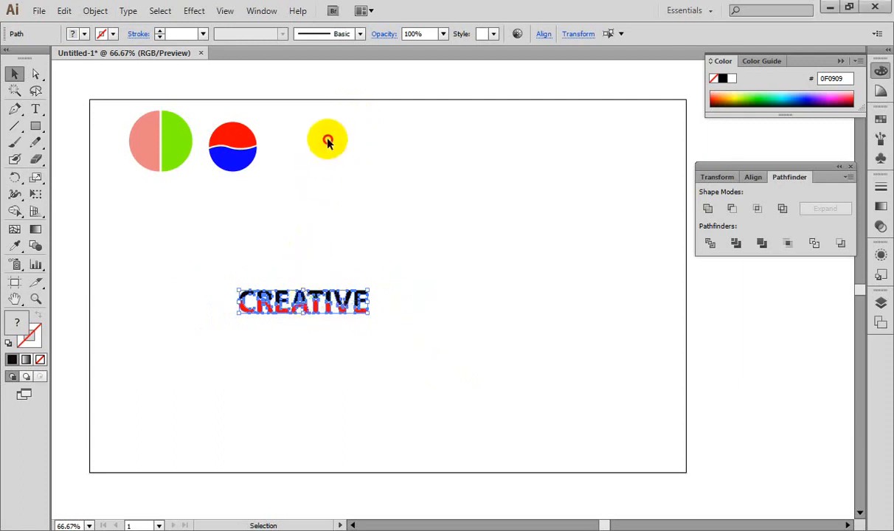
pyautogui.moveTo(261, 310); pyautogui.dragTo(306, 131)
pyautogui.click(438, 196)
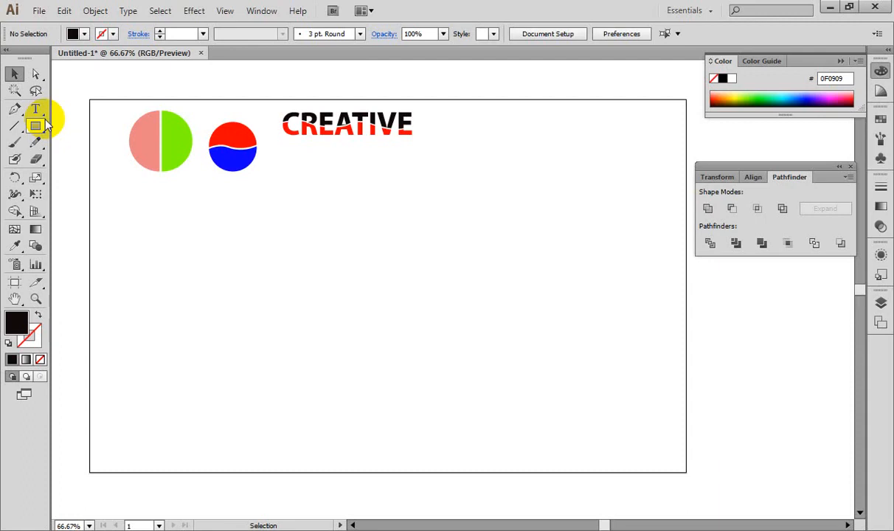
# Step: Draw a circle with the Ellipse tool in the empty area below the pink-and-green circle
pyautogui.moveTo(35, 125); pyautogui.dragTo(81, 159)
pyautogui.moveTo(134, 230)
pyautogui.mouseDown()
pyautogui.moveTo(180, 280)
pyautogui.moveTo(442, 277)
pyautogui.mouseUp()
pyautogui.hotkey('ctrl', '+')
pyautogui.hotkey('ctrl', '+')
pyautogui.press('space')
pyautogui.moveTo(191, 258); pyautogui.dragTo(427, 275)
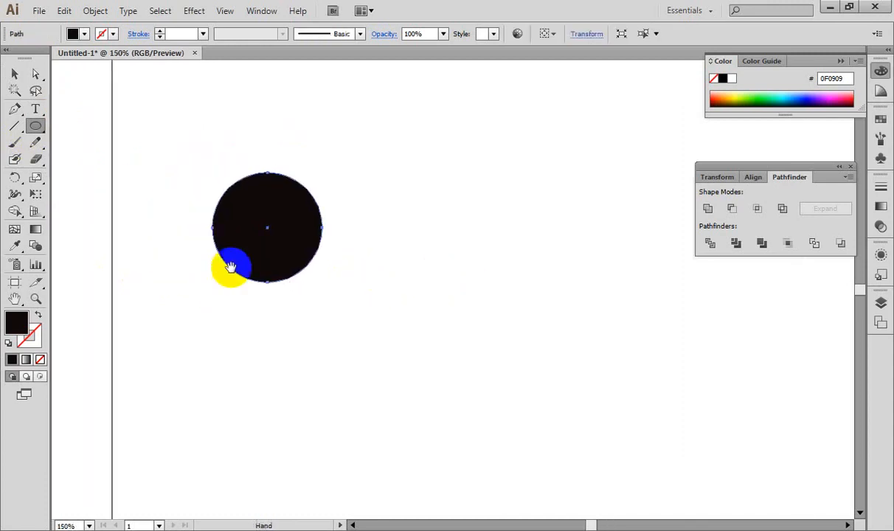
# Step: Fill the new circle with light pink F29999
pyautogui.doubleClick(16, 320)
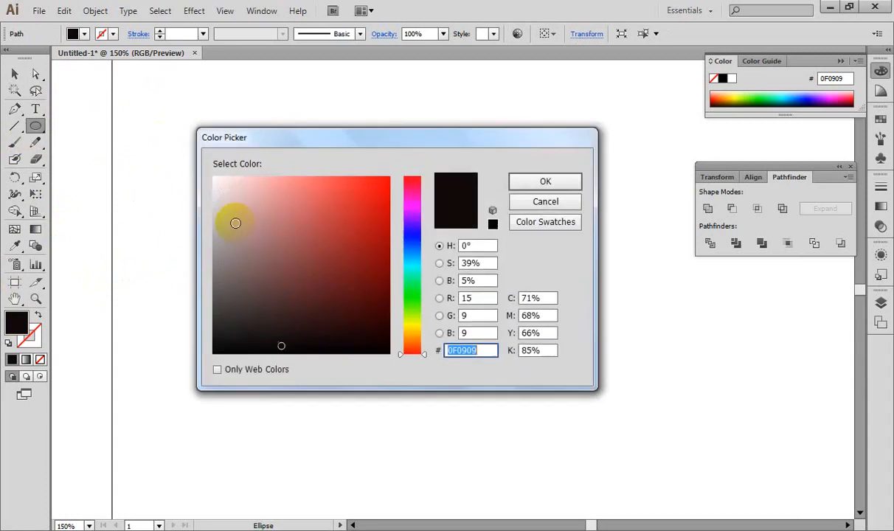
pyautogui.click(279, 184)
pyautogui.click(542, 181)
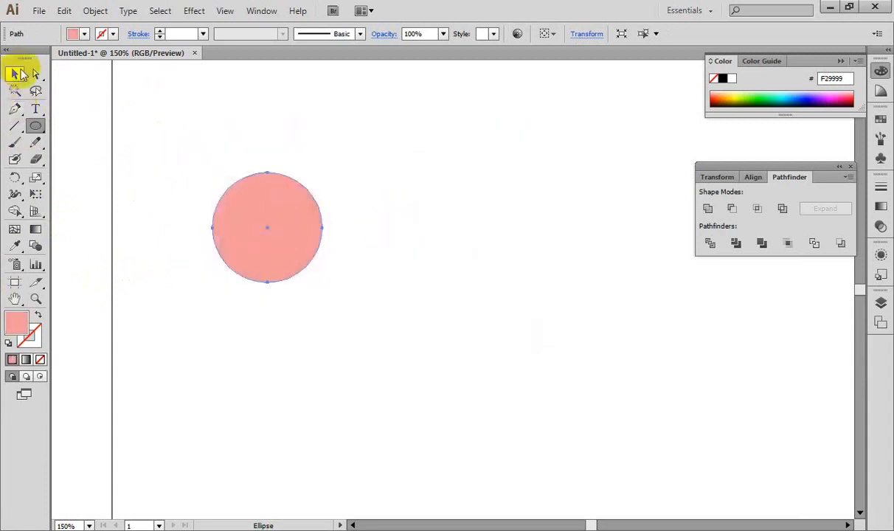
# Step: Duplicate the pink circle into a ring-shaped cluster of five overlapping circles
pyautogui.click(16, 74)
pyautogui.moveTo(258, 205); pyautogui.dragTo(362, 250)
pyautogui.moveTo(338, 256); pyautogui.dragTo(272, 303)
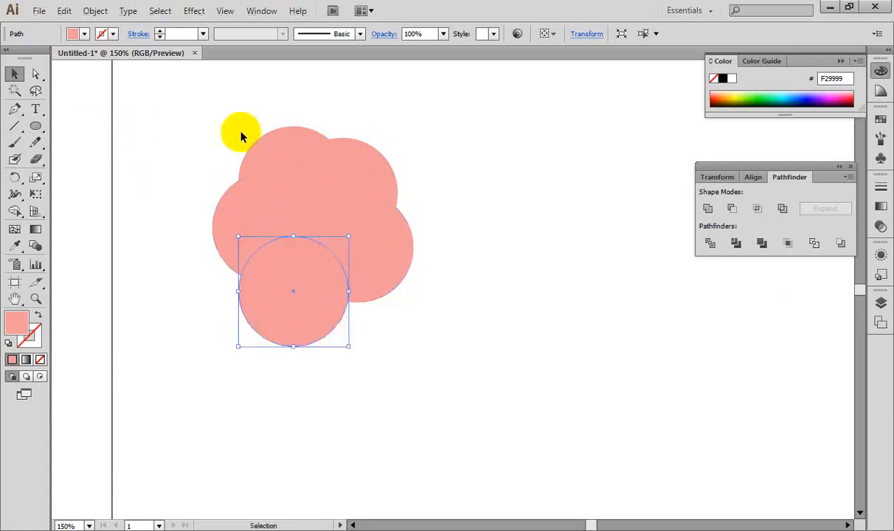
# Step: Fill the top-left circle of the cluster with yellow-green C8FF2A
pyautogui.click(289, 152)
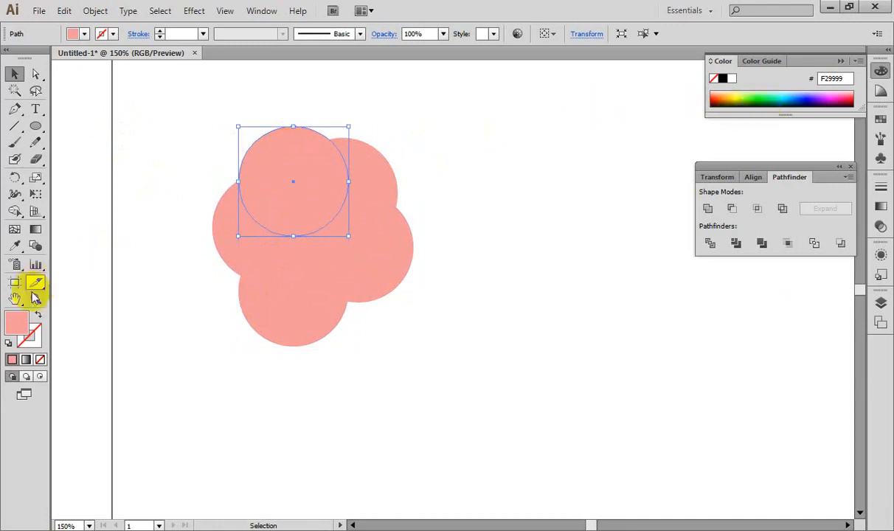
pyautogui.click(21, 320)
pyautogui.doubleClick(21, 321)
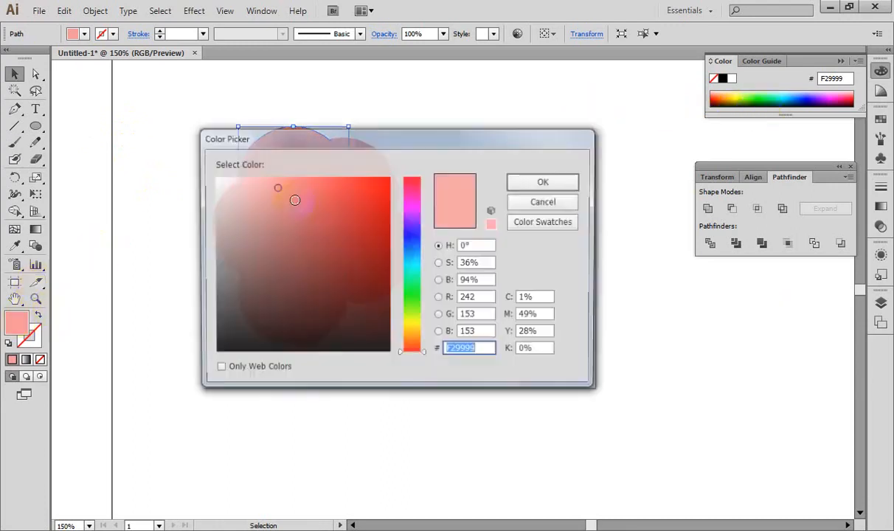
pyautogui.click(547, 202)
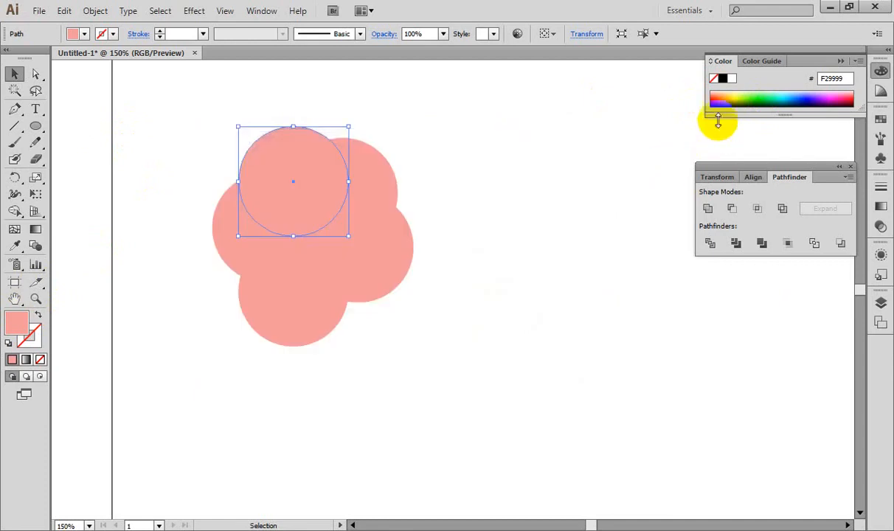
pyautogui.click(739, 93)
# Step: Fill the cluster's upper-right circle with dark green and its lower-right circle with light blue 00CEFF
pyautogui.click(381, 191)
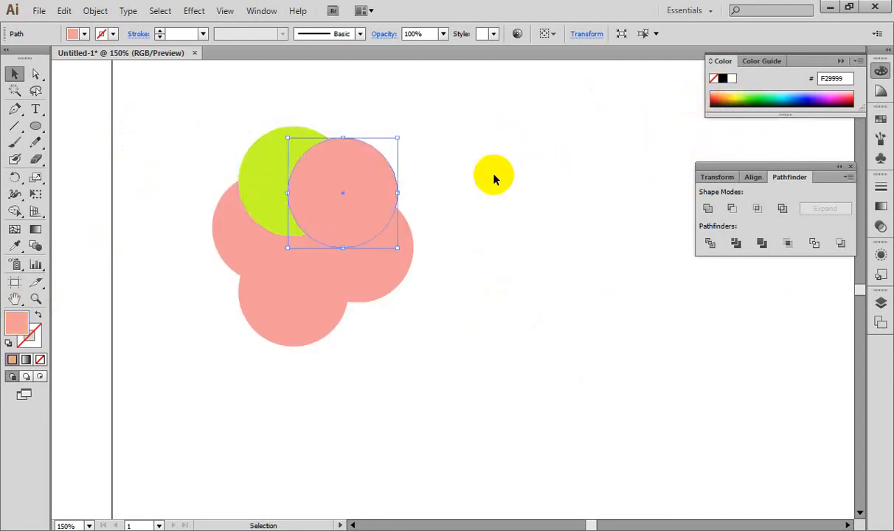
pyautogui.click(754, 93)
pyautogui.click(411, 260)
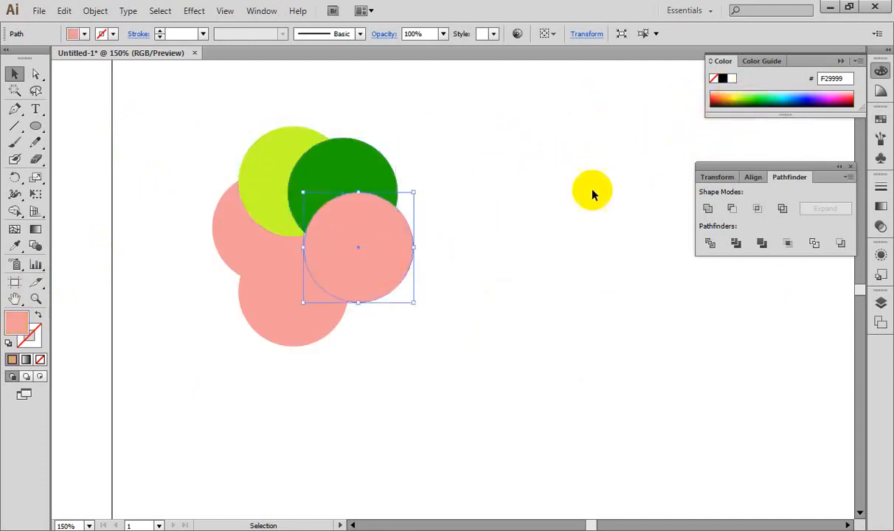
pyautogui.click(783, 92)
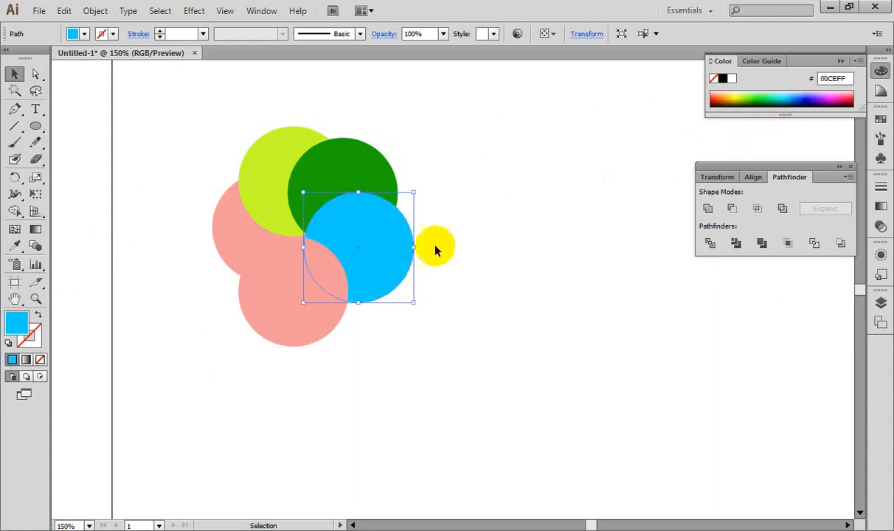
# Step: Fill the bottom circle of the cluster with dark blue 1800BF
pyautogui.click(309, 325)
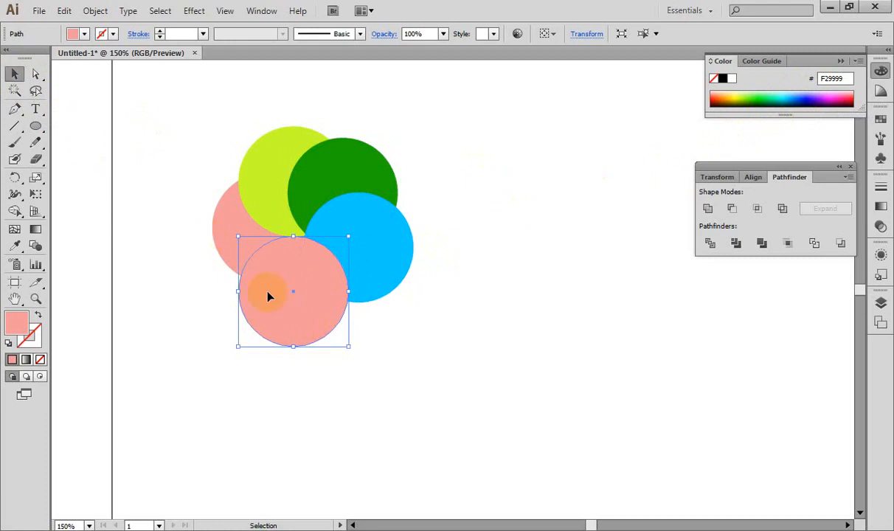
pyautogui.click(785, 92)
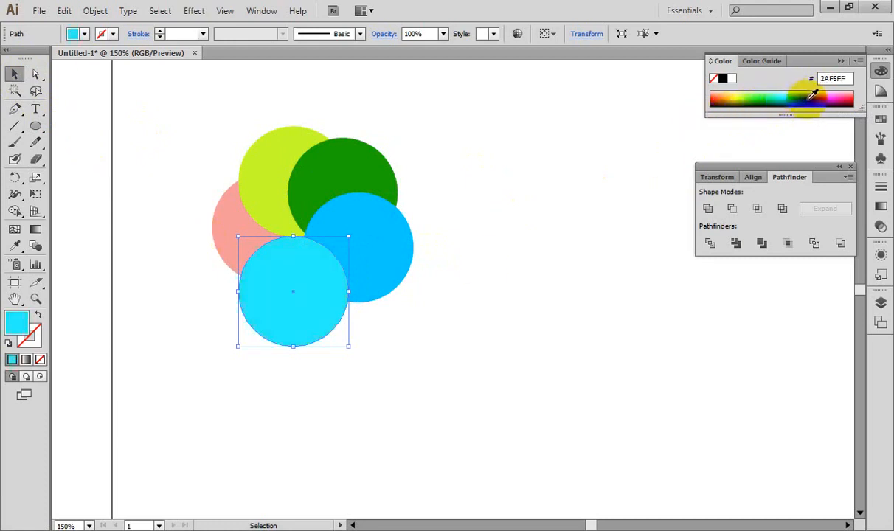
pyautogui.click(807, 96)
pyautogui.click(145, 120)
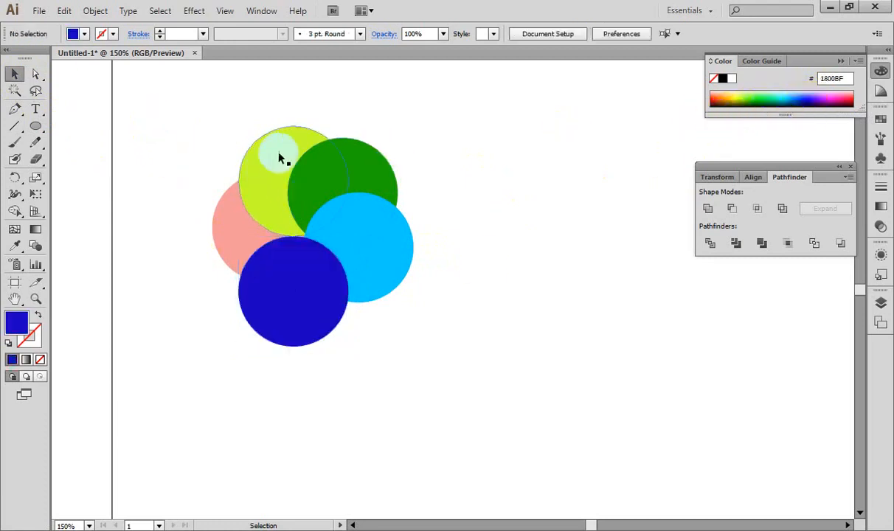
# Step: Sample the leftmost circle's pink F29999 onto the yellow-green circle with the Eyedropper and deselect it
pyautogui.click(281, 156)
pyautogui.click(15, 246)
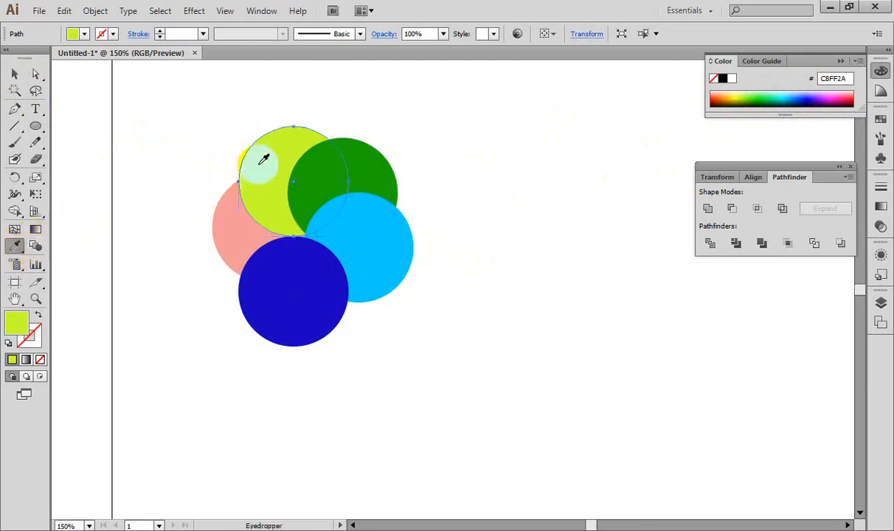
pyautogui.click(221, 209)
pyautogui.click(15, 74)
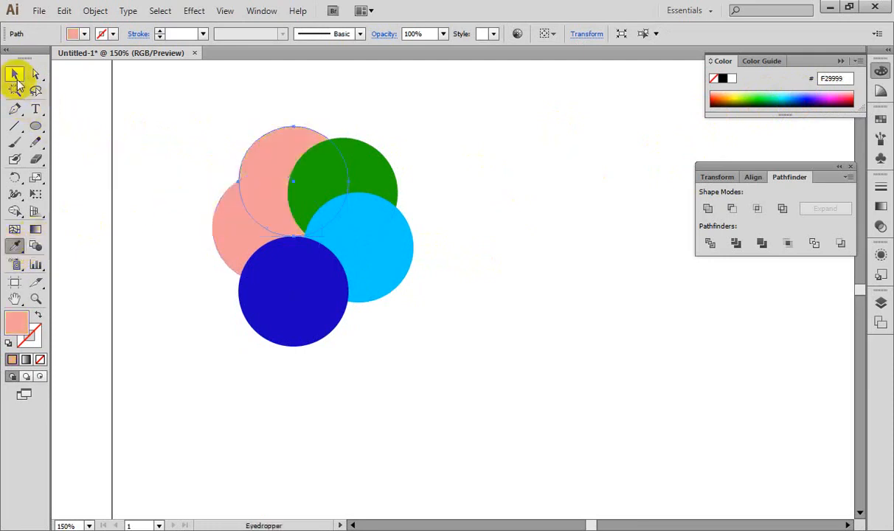
pyautogui.click(179, 169)
# Step: Copy the five-circle cluster horizontally and repeat the duplication to make a row of evenly spaced clusters
pyautogui.hotkey('ctrl', '0')
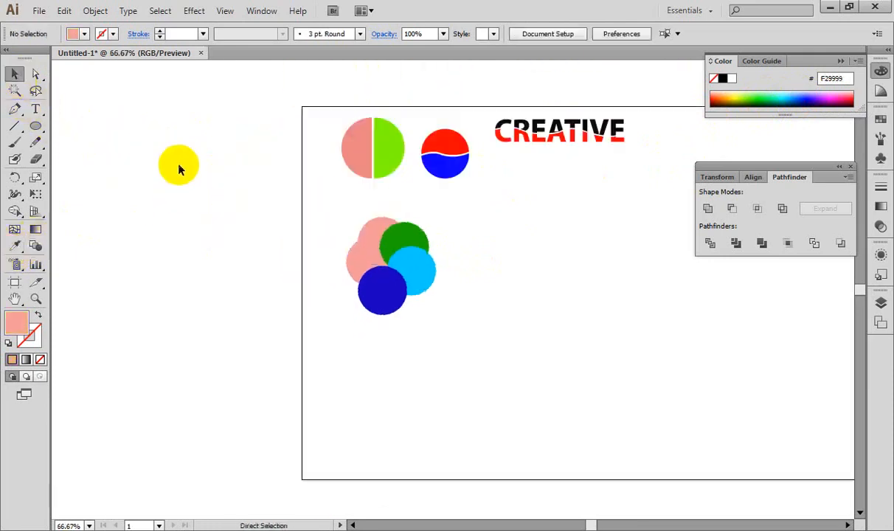
pyautogui.click(437, 334)
pyautogui.moveTo(437, 334); pyautogui.dragTo(453, 342)
pyautogui.moveTo(513, 339); pyautogui.dragTo(335, 345)
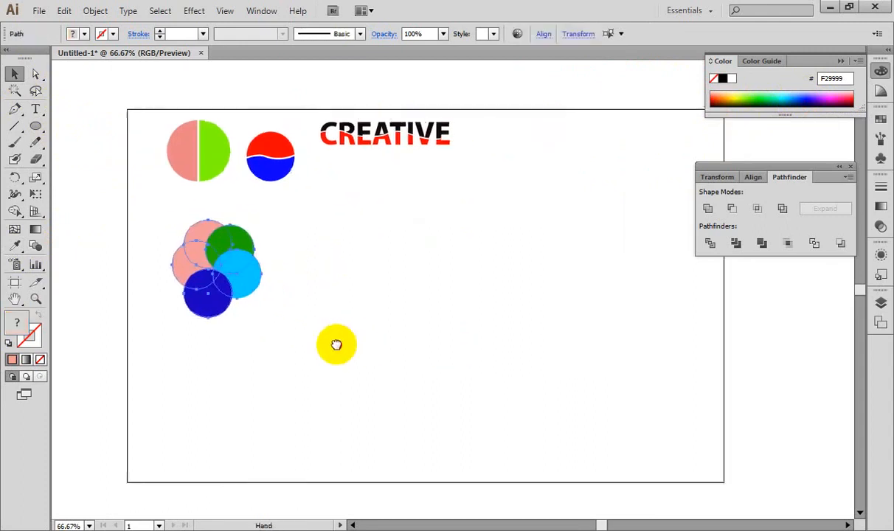
pyautogui.moveTo(235, 284); pyautogui.dragTo(401, 258)
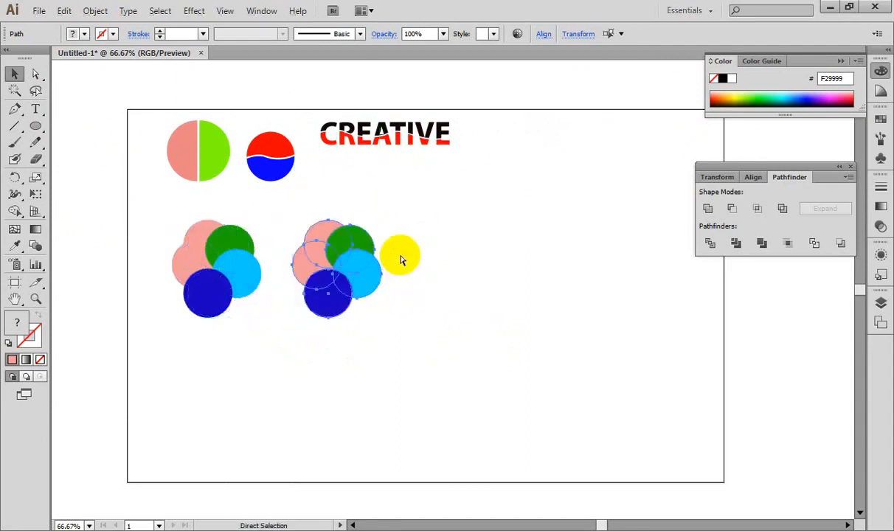
pyautogui.hotkey('ctrl', 'd')
pyautogui.hotkey('ctrl', 'd')
pyautogui.hotkey('ctrl', 'd')
# Step: Examine how the individual circles overlap and extend beneath each other in the leftmost cluster
pyautogui.hotkey('ctrl', '=')
pyautogui.hotkey('ctrl', '=')
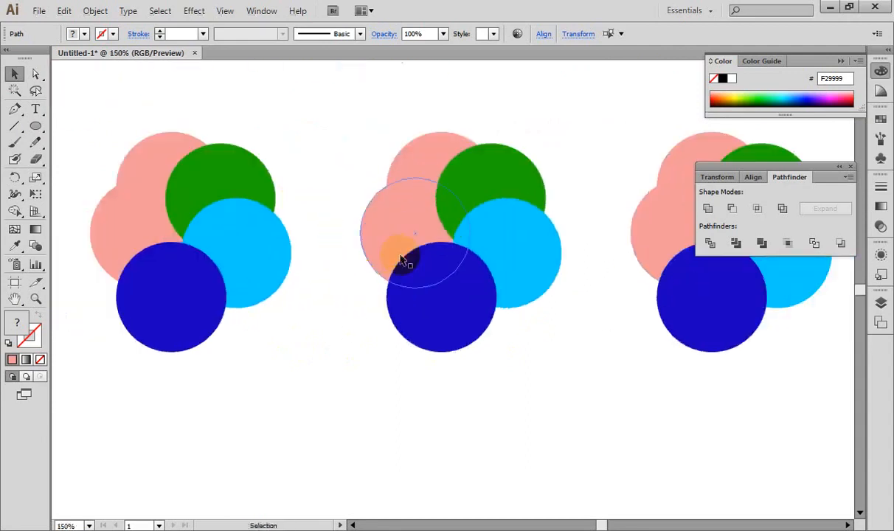
pyautogui.moveTo(351, 260); pyautogui.dragTo(299, 247)
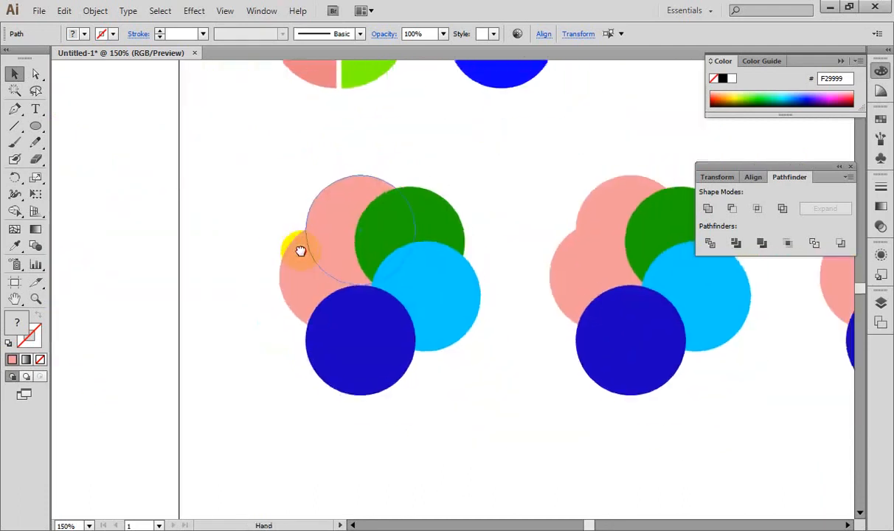
pyautogui.click(245, 157)
pyautogui.moveTo(246, 157); pyautogui.dragTo(483, 391)
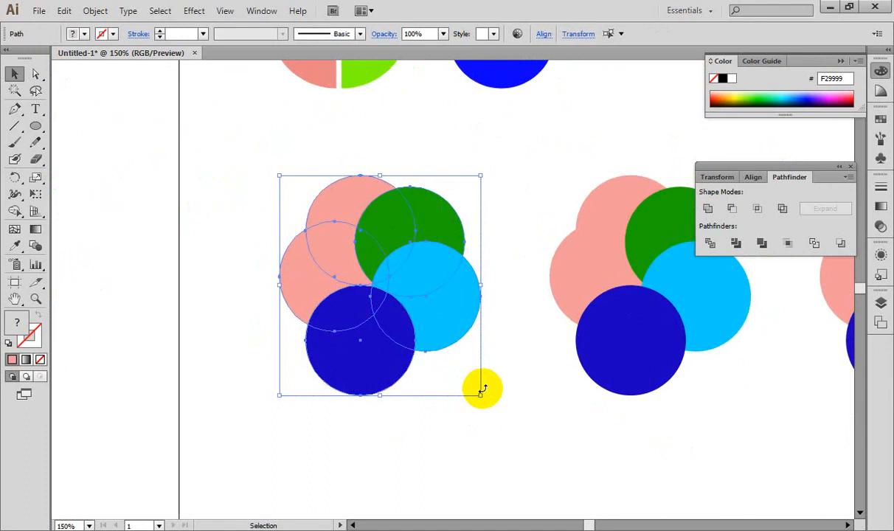
pyautogui.click(499, 177)
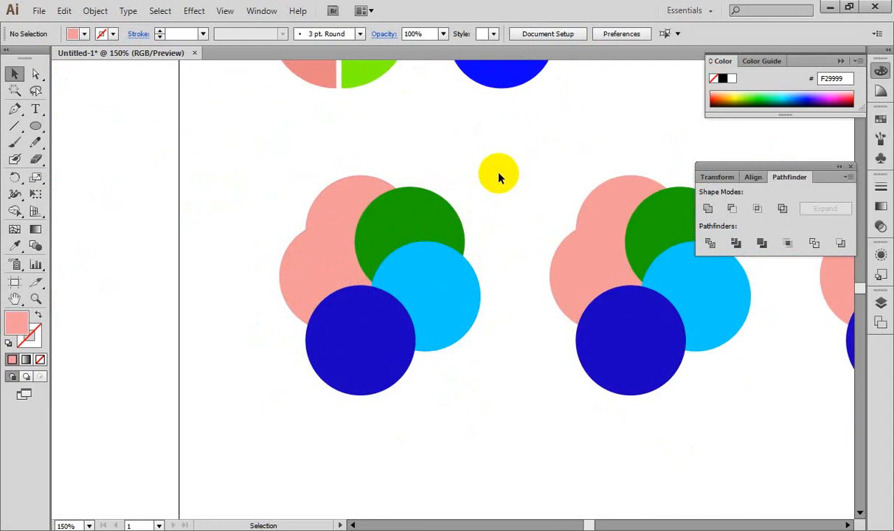
pyautogui.click(302, 267)
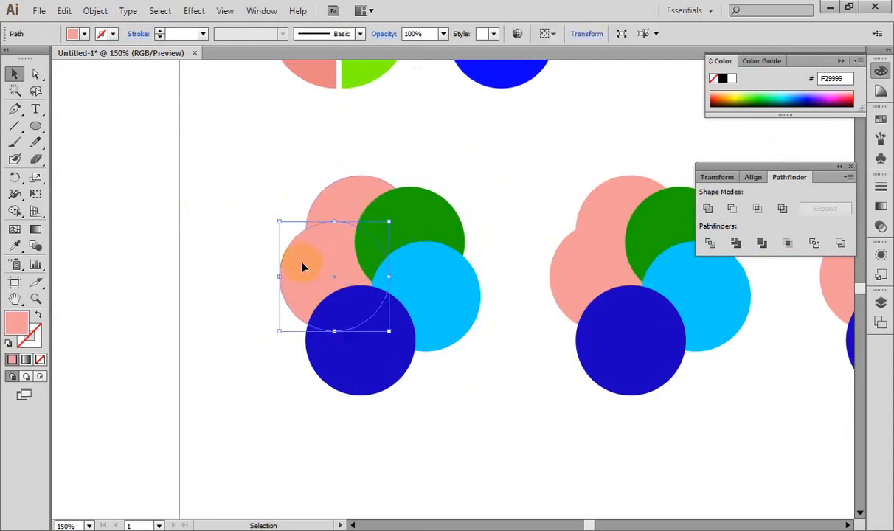
pyautogui.click(342, 211)
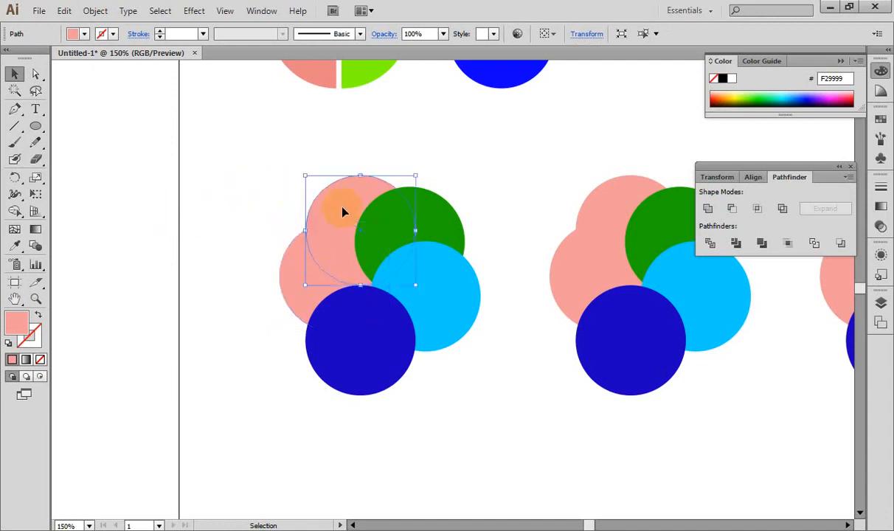
pyautogui.click(441, 215)
pyautogui.click(457, 322)
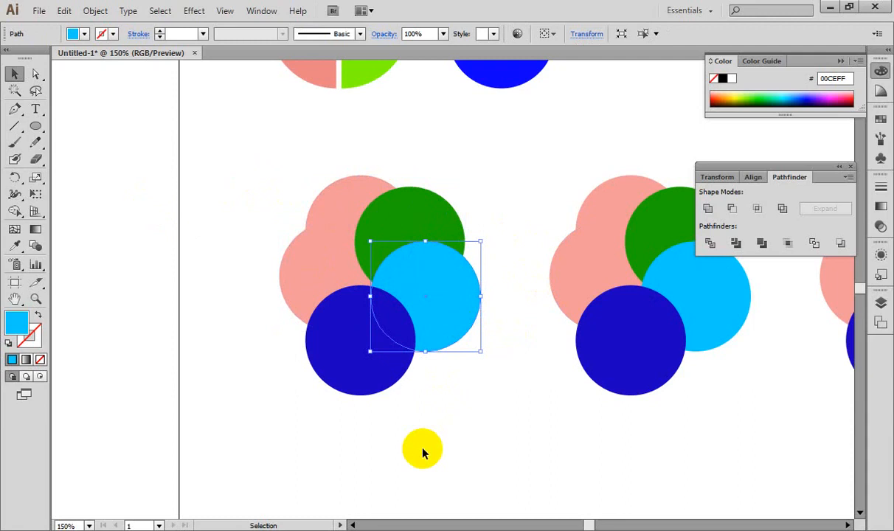
# Step: Apply Pathfinder Trim to the leftmost five-circle cluster, ungroup the result and deselect it
pyautogui.moveTo(242, 171); pyautogui.dragTo(483, 413)
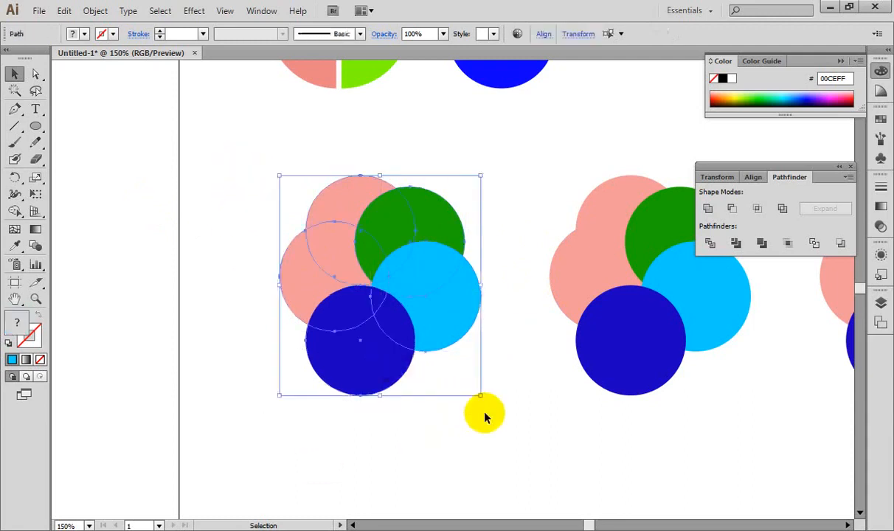
pyautogui.click(736, 243)
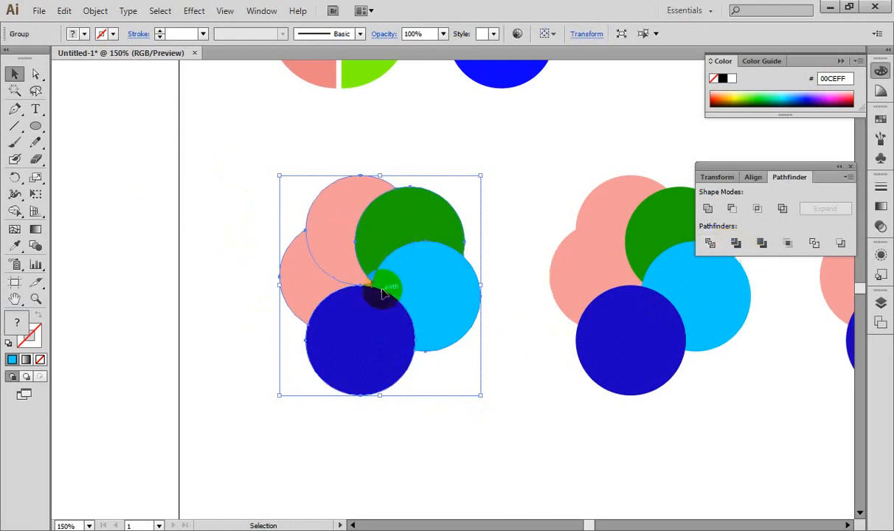
pyautogui.rightClick(383, 288)
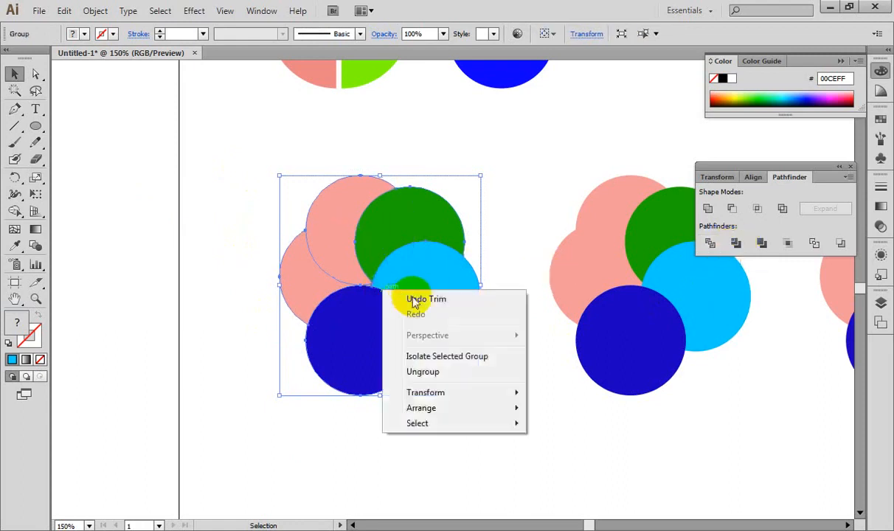
pyautogui.click(430, 370)
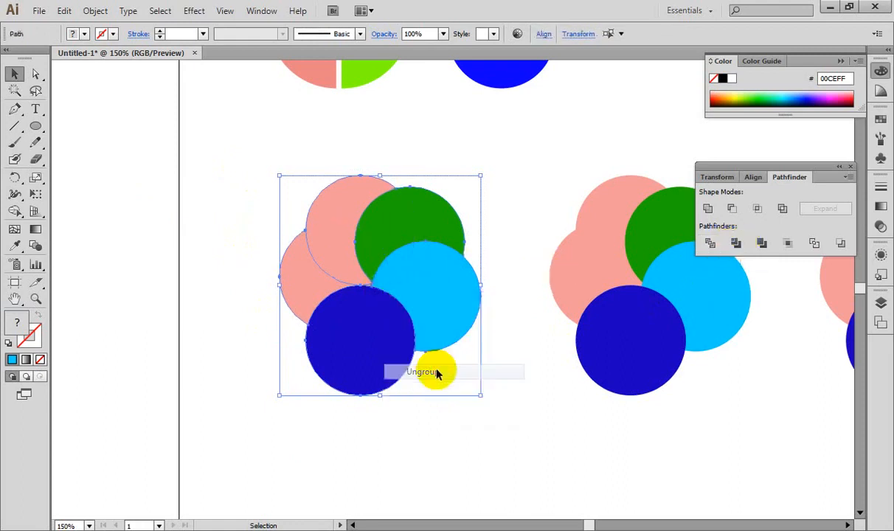
pyautogui.click(457, 442)
# Step: Move the trimmed light blue, green, pink and dark blue pieces apart to expose their cut edges
pyautogui.moveTo(448, 326); pyautogui.dragTo(489, 356)
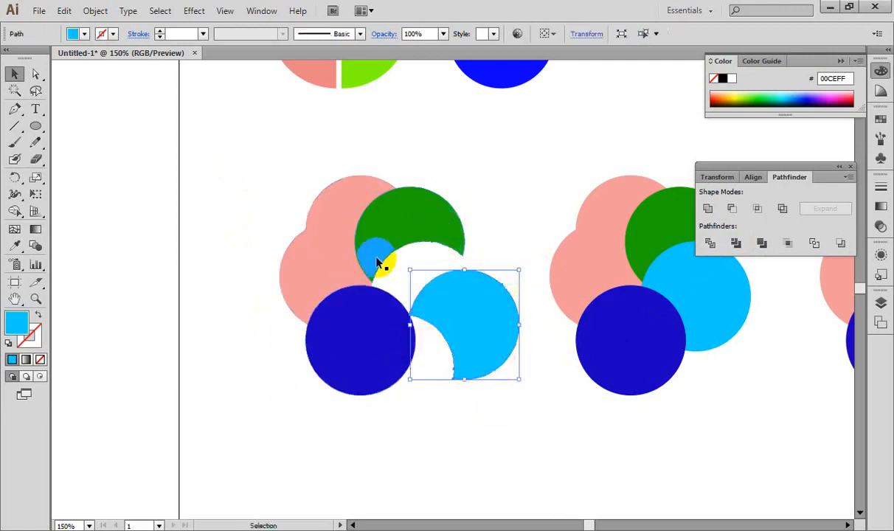
pyautogui.moveTo(420, 225); pyautogui.dragTo(491, 180)
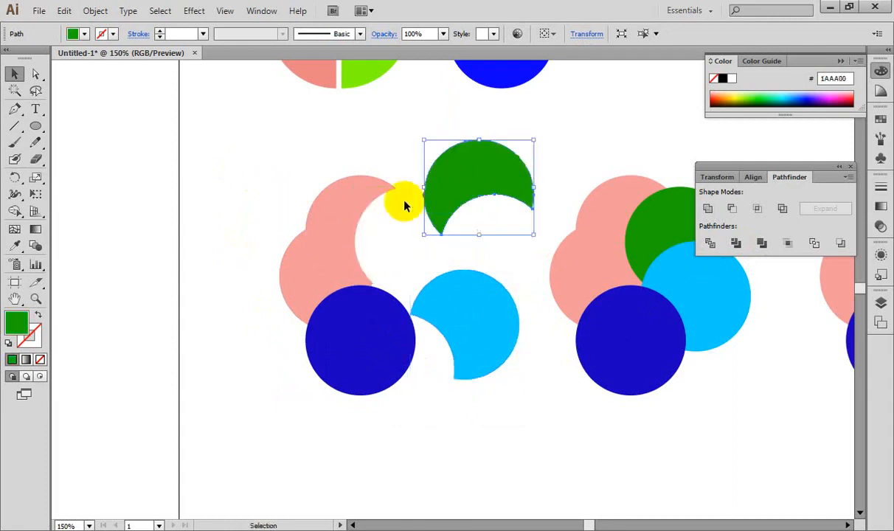
pyautogui.moveTo(367, 201); pyautogui.dragTo(388, 188)
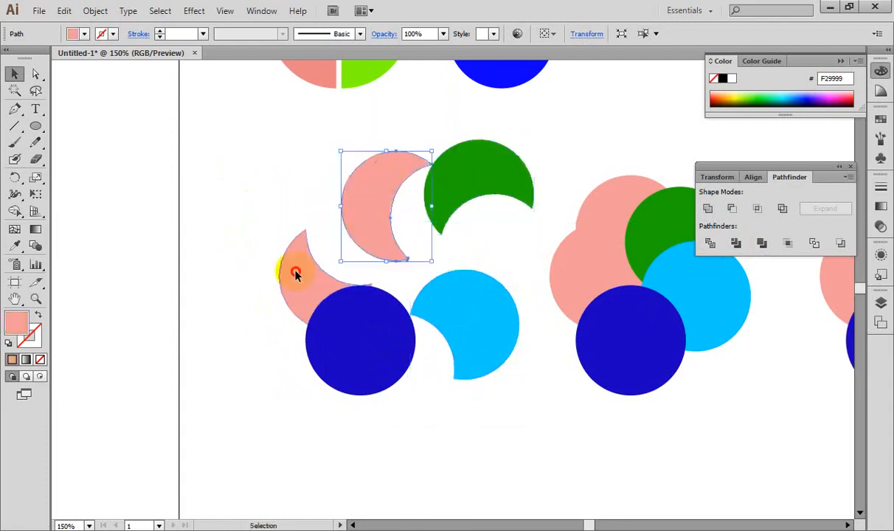
pyautogui.moveTo(295, 274); pyautogui.dragTo(260, 238)
pyautogui.moveTo(331, 335); pyautogui.dragTo(293, 415)
pyautogui.moveTo(435, 331); pyautogui.dragTo(457, 380)
pyautogui.moveTo(374, 234); pyautogui.dragTo(329, 208)
pyautogui.moveTo(490, 201); pyautogui.dragTo(481, 229)
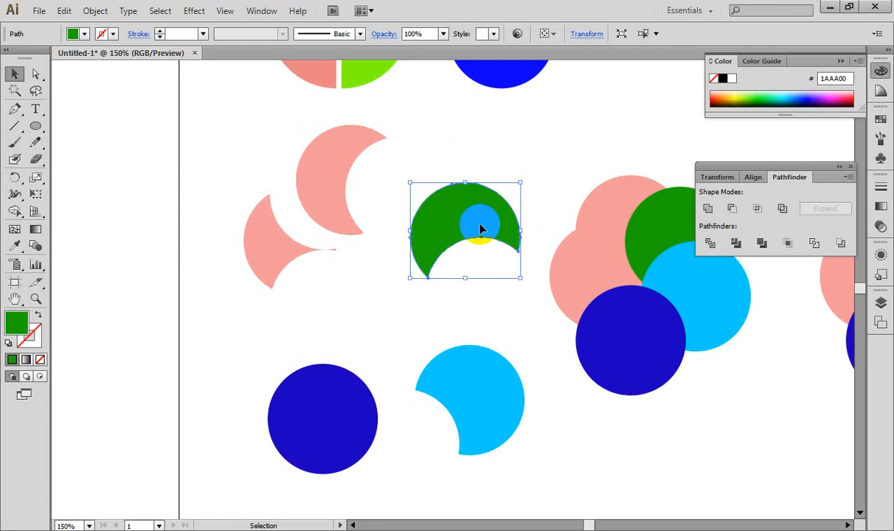
# Step: Undo the moves of the trimmed green, pink and dark blue pieces and delete the whole trimmed cluster
pyautogui.hotkey('ctrl', 'z')
pyautogui.hotkey('ctrl', 'z')
pyautogui.hotkey('ctrl', 'z')
pyautogui.hotkey('ctrl', 'z')
pyautogui.hotkey('ctrl', 'z')
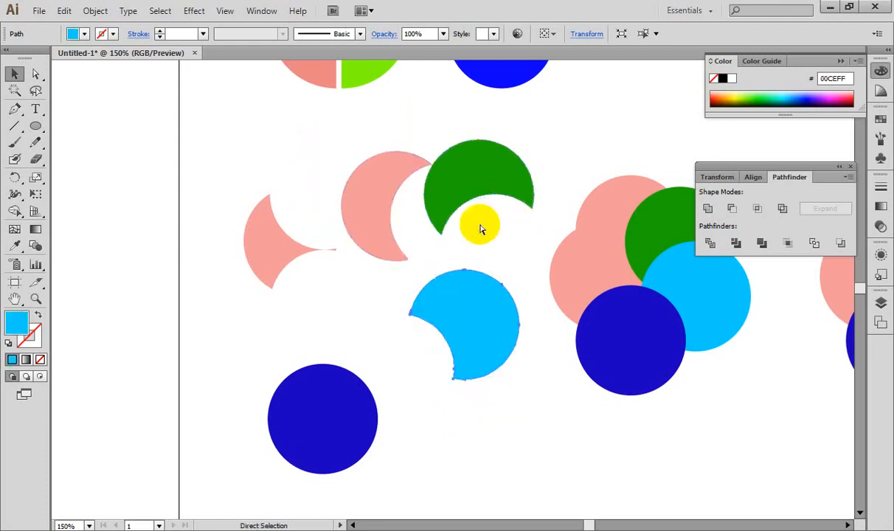
pyautogui.hotkey('ctrl', 'shift', 'z')
pyautogui.hotkey('ctrl', 'shift', 'z')
pyautogui.hotkey('ctrl', 'shift', 'z')
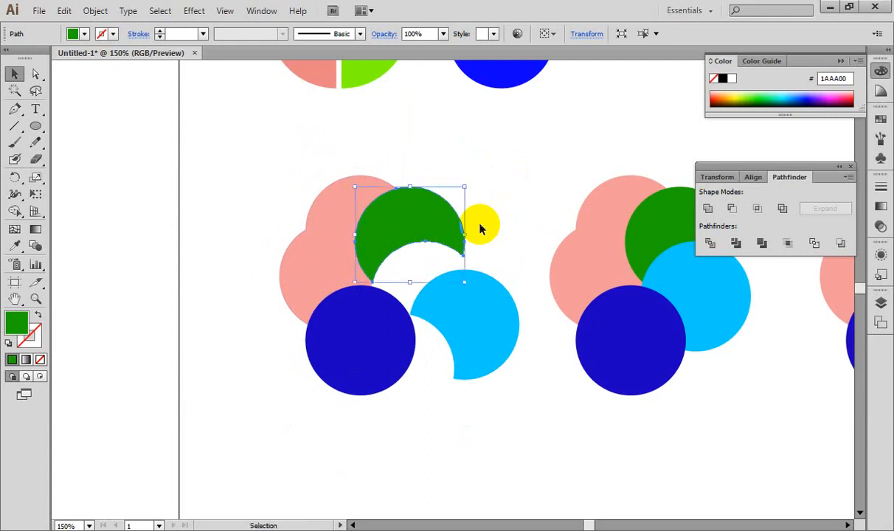
pyautogui.moveTo(256, 156); pyautogui.dragTo(487, 351)
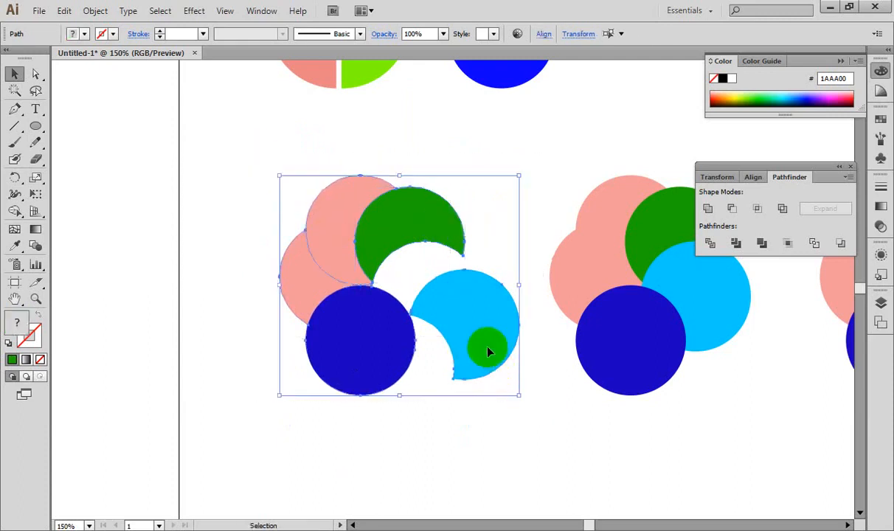
pyautogui.press('Delete')
# Step: Move the next five-circle cluster as a whole to the left, farther away from its neighbour
pyautogui.press('space')
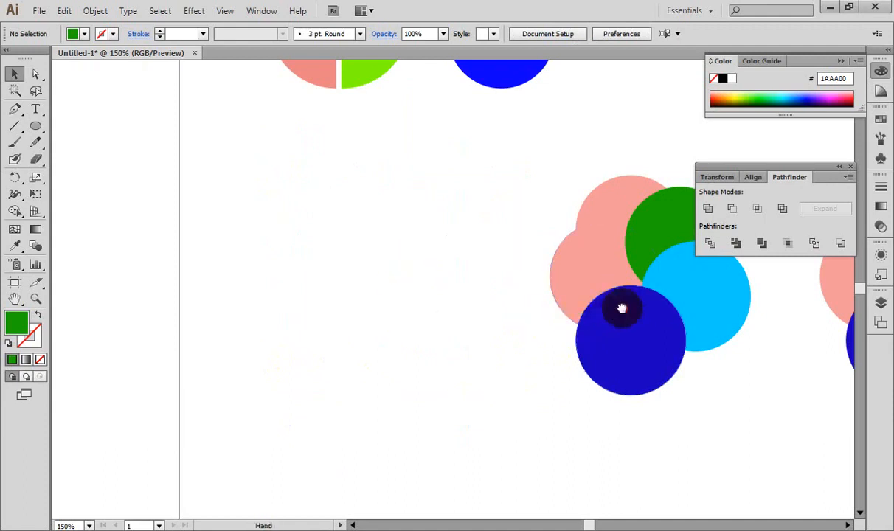
pyautogui.moveTo(622, 308); pyautogui.dragTo(399, 336)
pyautogui.moveTo(247, 182); pyautogui.dragTo(500, 428)
pyautogui.moveTo(460, 345); pyautogui.dragTo(364, 347)
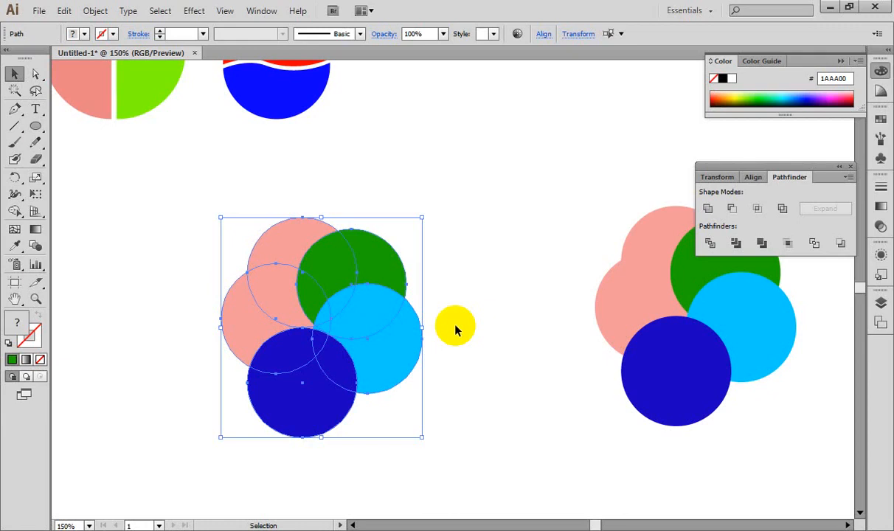
# Step: Apply Pathfinder Merge to the selected cluster, ungroup the result and deselect it
pyautogui.click(762, 243)
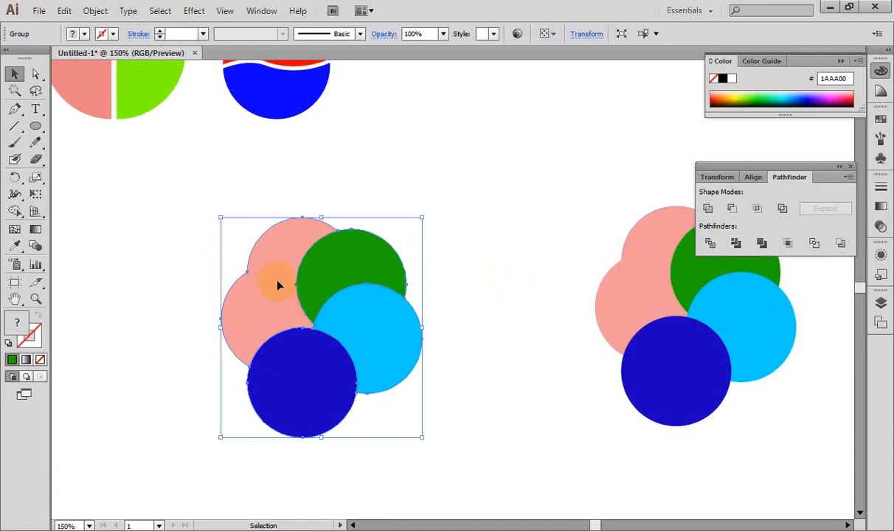
pyautogui.rightClick(369, 296)
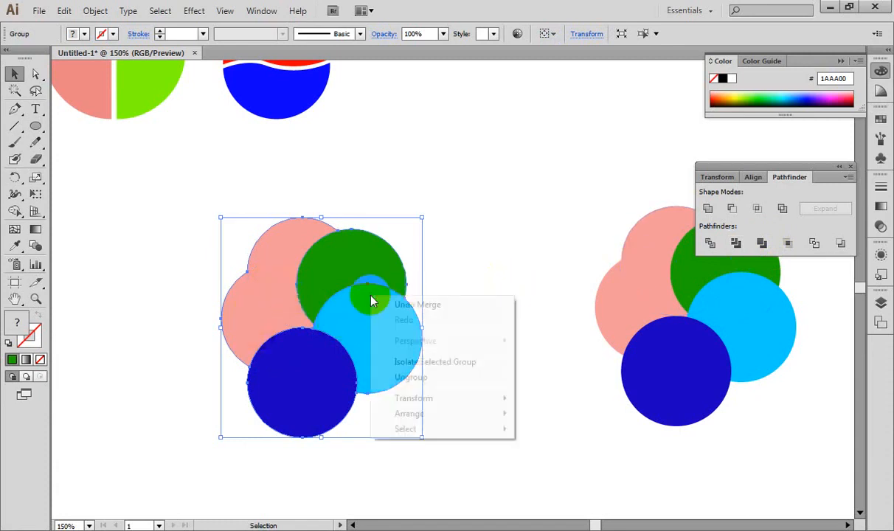
pyautogui.click(422, 371)
pyautogui.click(476, 315)
# Step: Move the merged green, light blue, dark blue and joined pink pieces apart to expose their outlines
pyautogui.moveTo(370, 267); pyautogui.dragTo(417, 227)
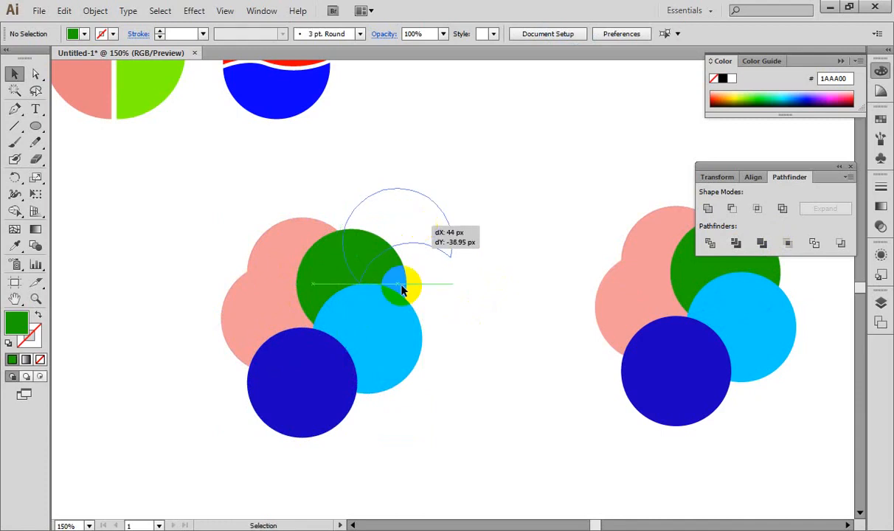
pyautogui.moveTo(385, 341); pyautogui.dragTo(439, 342)
pyautogui.moveTo(404, 374); pyautogui.dragTo(406, 374)
pyautogui.moveTo(334, 399); pyautogui.dragTo(376, 448)
pyautogui.moveTo(287, 354); pyautogui.dragTo(226, 325)
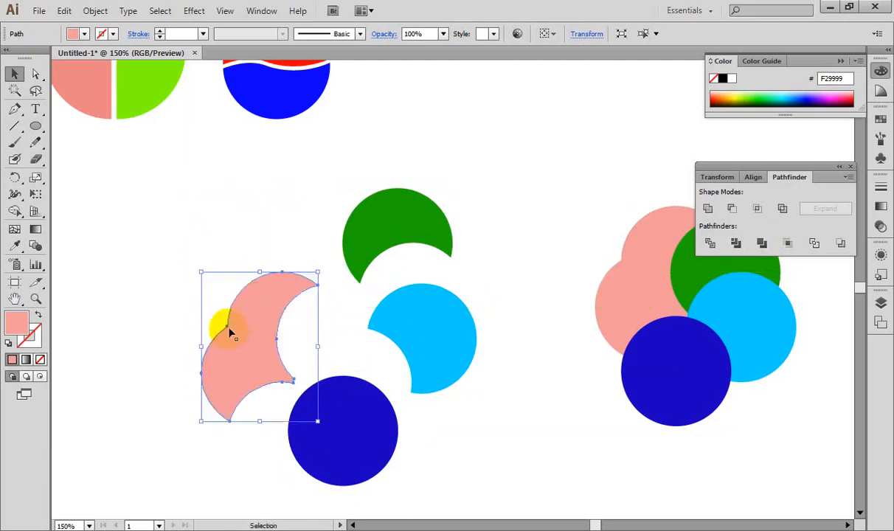
# Step: Delete all the separated pieces of the merged cluster
pyautogui.press('space')
pyautogui.moveTo(100, 330); pyautogui.dragTo(257, 317)
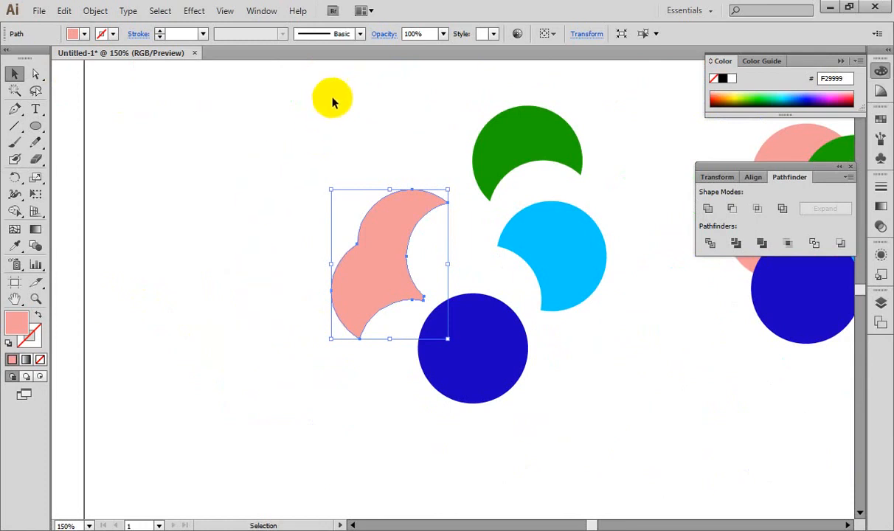
pyautogui.moveTo(332, 99); pyautogui.dragTo(572, 371)
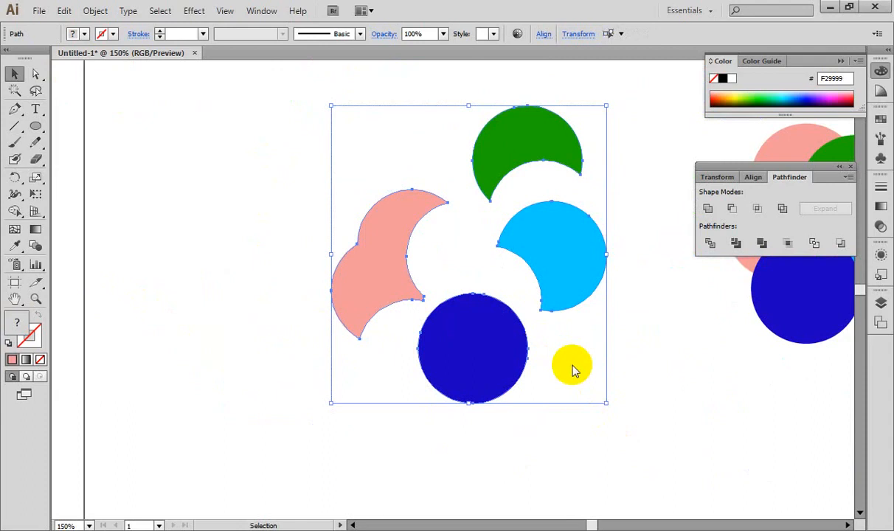
pyautogui.press('Delete')
# Step: Draw a tall, narrow pink rectangle in the empty area to the left of the remaining clusters
pyautogui.moveTo(337, 303); pyautogui.dragTo(345, 393)
pyautogui.moveTo(441, 304); pyautogui.dragTo(368, 378)
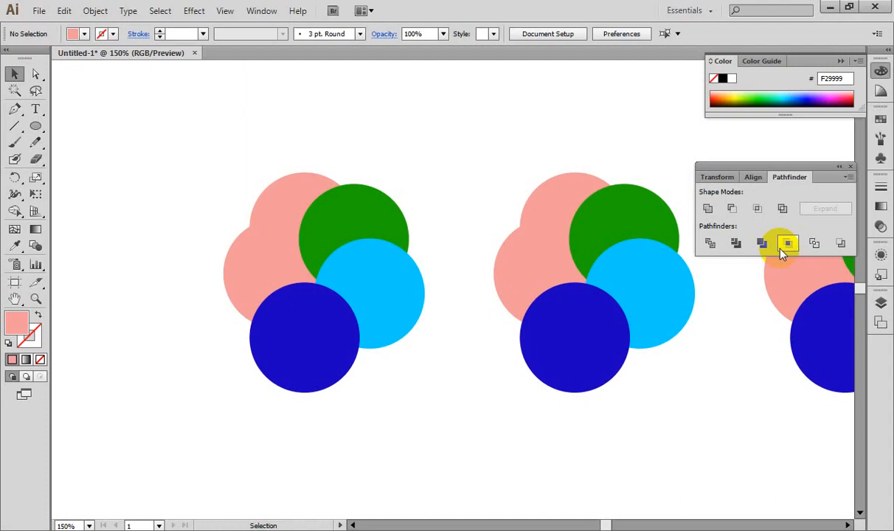
pyautogui.moveTo(561, 292); pyautogui.dragTo(833, 295)
pyautogui.moveTo(618, 260); pyautogui.dragTo(538, 206)
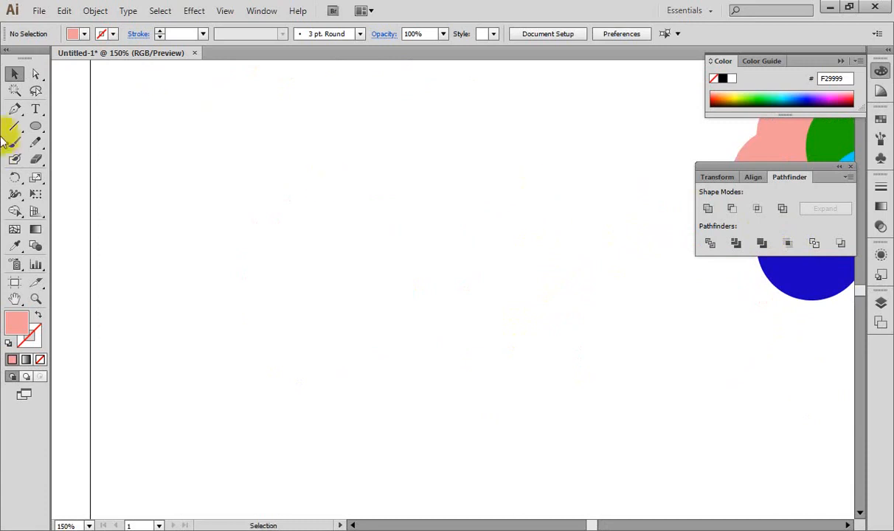
pyautogui.moveTo(33, 125); pyautogui.dragTo(95, 158)
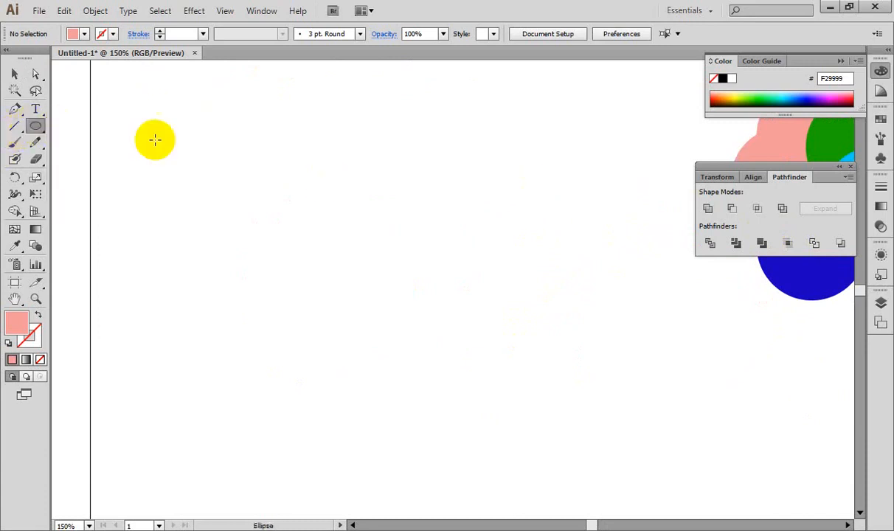
pyautogui.press('m')
pyautogui.moveTo(349, 139); pyautogui.dragTo(372, 234)
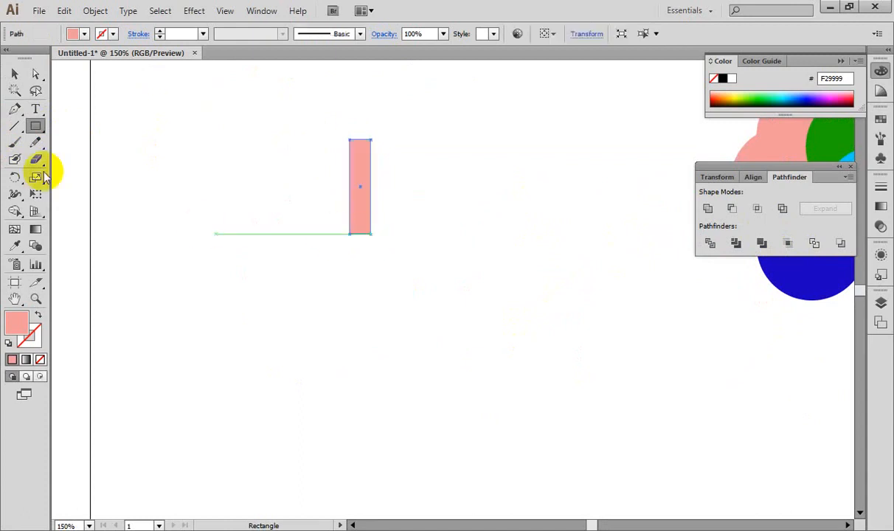
# Step: Average the rectangle's two lower anchor points along the vertical axis to taper it into a wedge
pyautogui.click(35, 75)
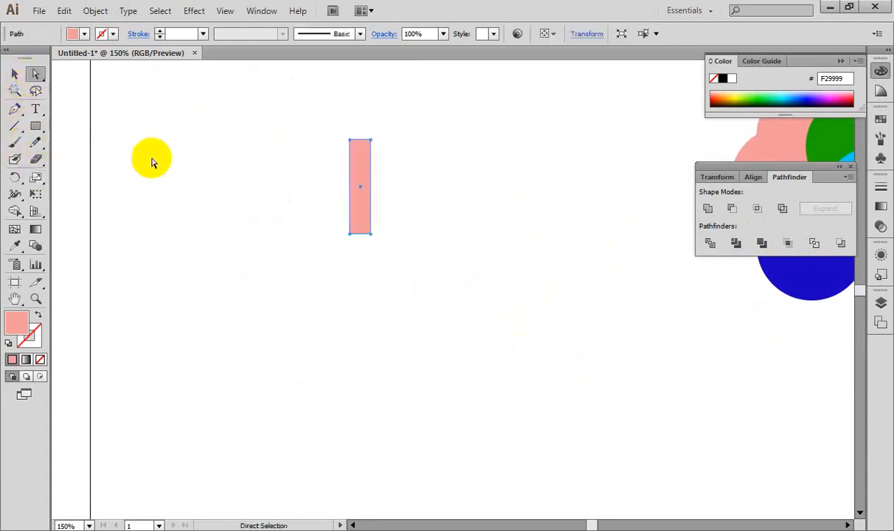
pyautogui.moveTo(343, 242); pyautogui.dragTo(382, 227)
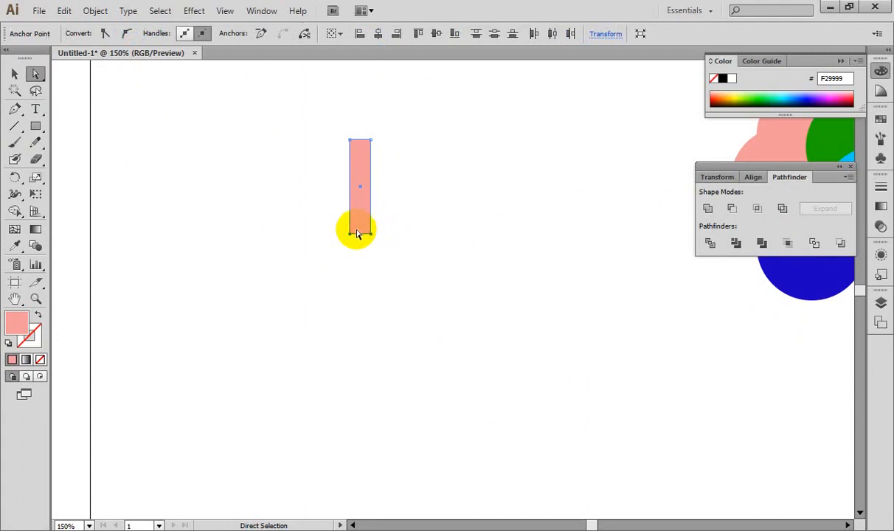
pyautogui.rightClick(357, 234)
pyautogui.click(386, 340)
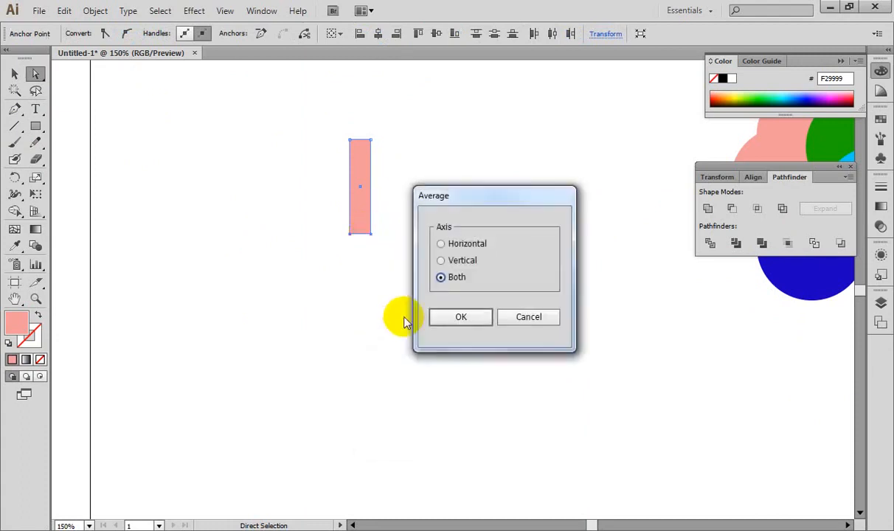
pyautogui.click(440, 260)
pyautogui.click(456, 317)
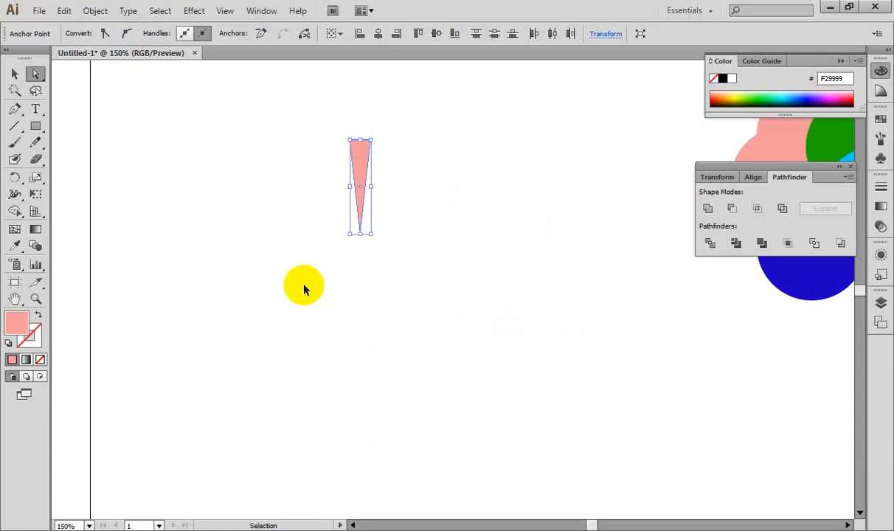
# Step: Try to make a copy of the wedge rotated 15° about a point just below its tip
pyautogui.hotkey('ctrl', '+')
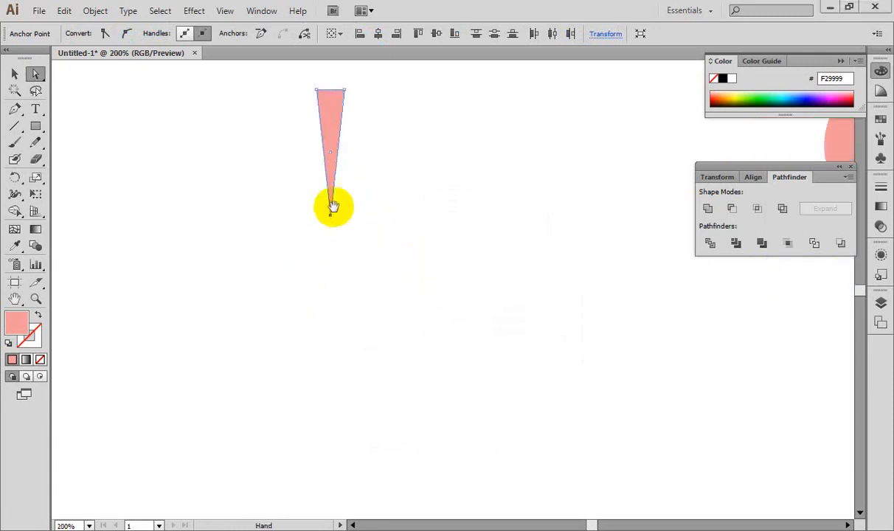
pyautogui.moveTo(305, 152); pyautogui.dragTo(344, 189)
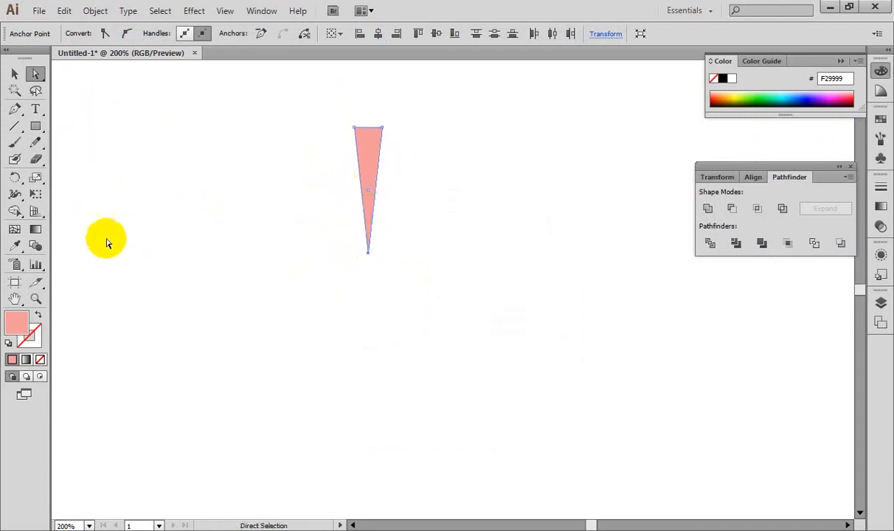
pyautogui.click(15, 178)
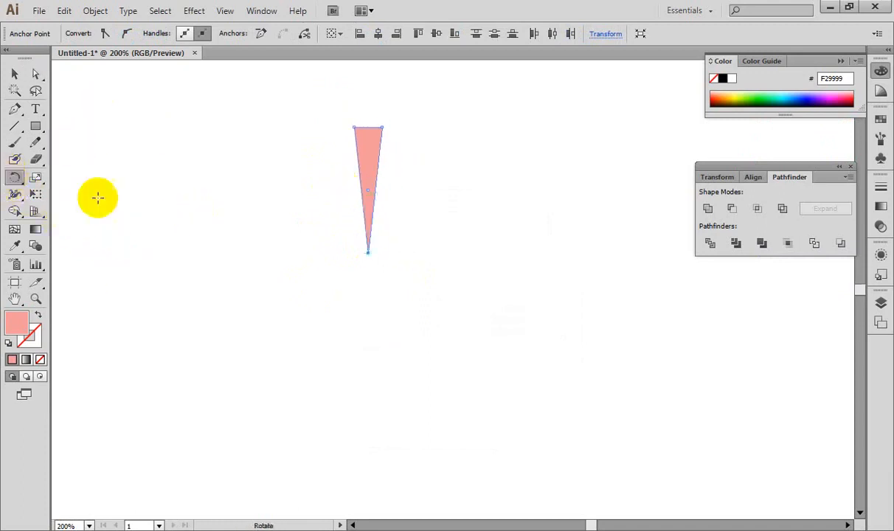
pyautogui.hotkey('ctrl', '=')
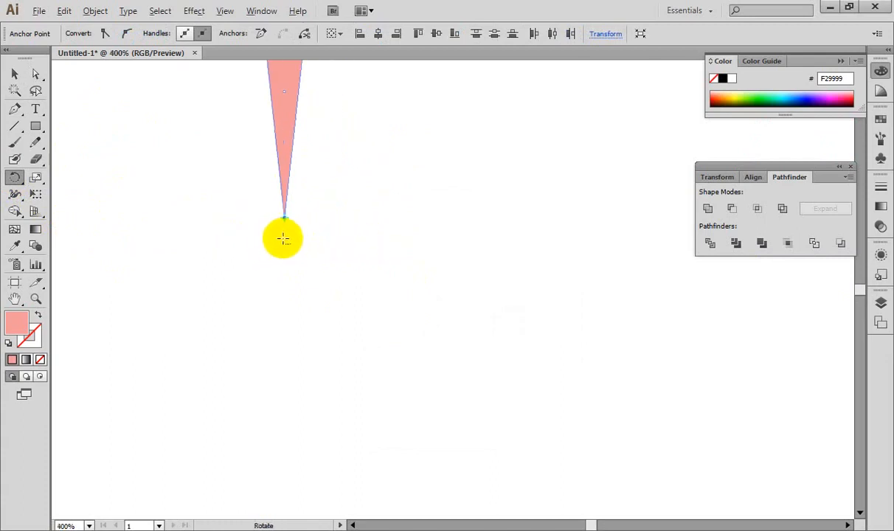
pyautogui.keyDown('alt'); pyautogui.click(282, 238); pyautogui.keyUp('alt')
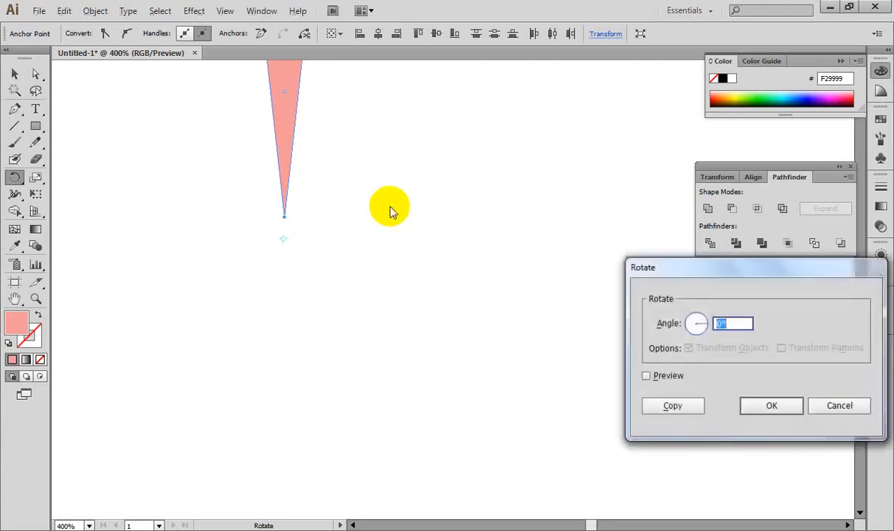
pyautogui.write('15')
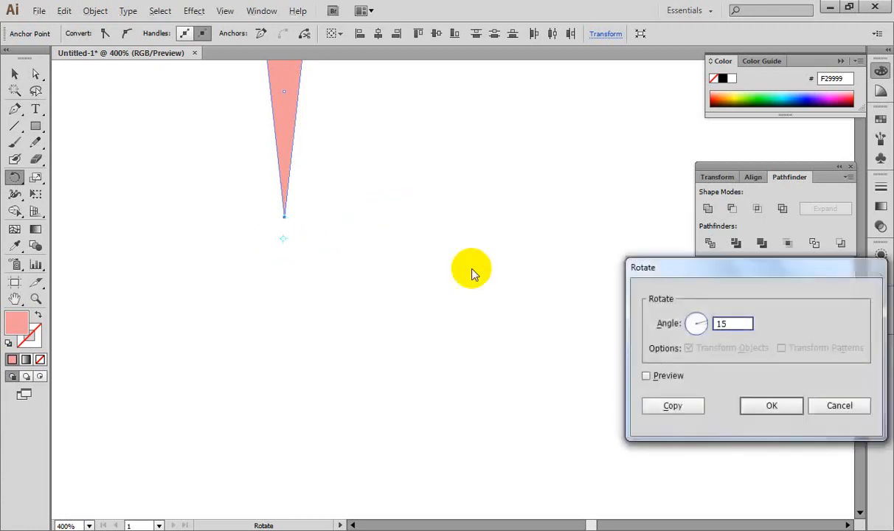
pyautogui.click(646, 376)
pyautogui.click(662, 405)
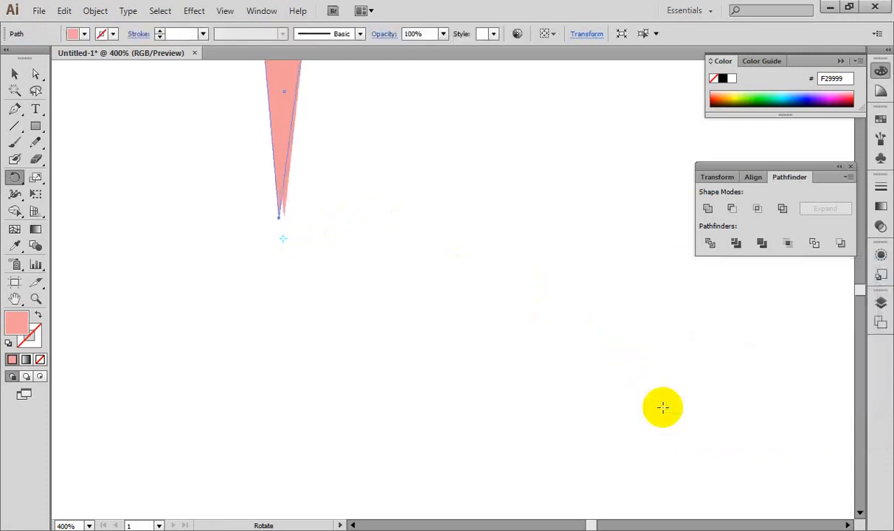
# Step: Undo the rotated copy and the averaging of the rectangle's lower anchor points
pyautogui.hotkey('ctrl', 'z')
pyautogui.hotkey('ctrl', 'z')
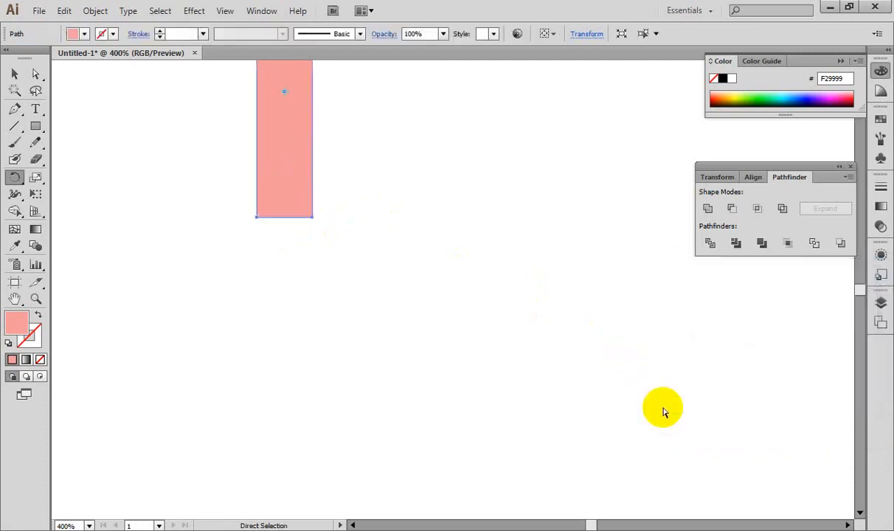
# Step: Redo the averaging that tapers the pink rectangle into a wedge, and select the whole wedge
pyautogui.hotkey('ctrl', 'shift', 'z')
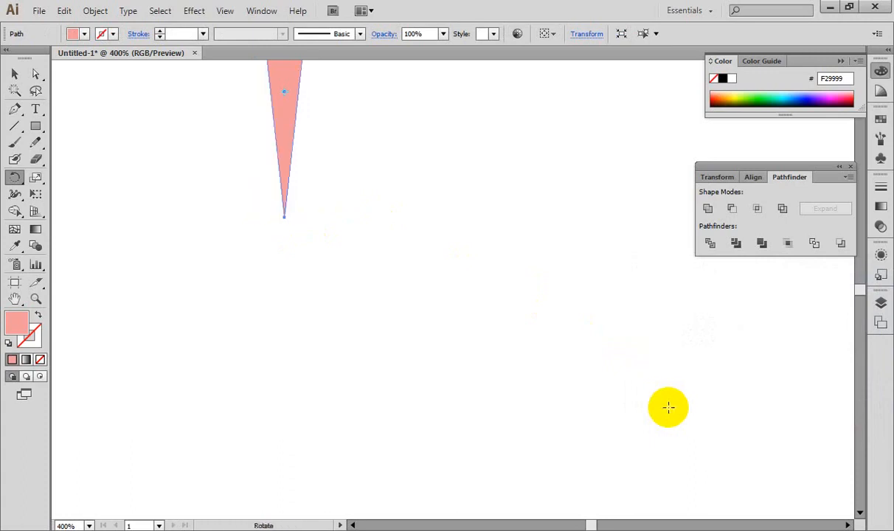
pyautogui.hotkey('ctrl', '-')
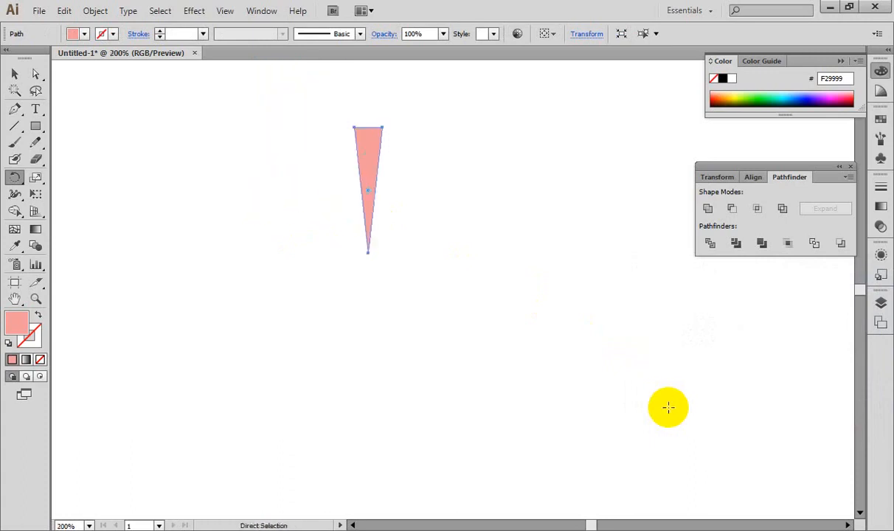
pyautogui.click(14, 74)
pyautogui.moveTo(277, 102); pyautogui.dragTo(435, 171)
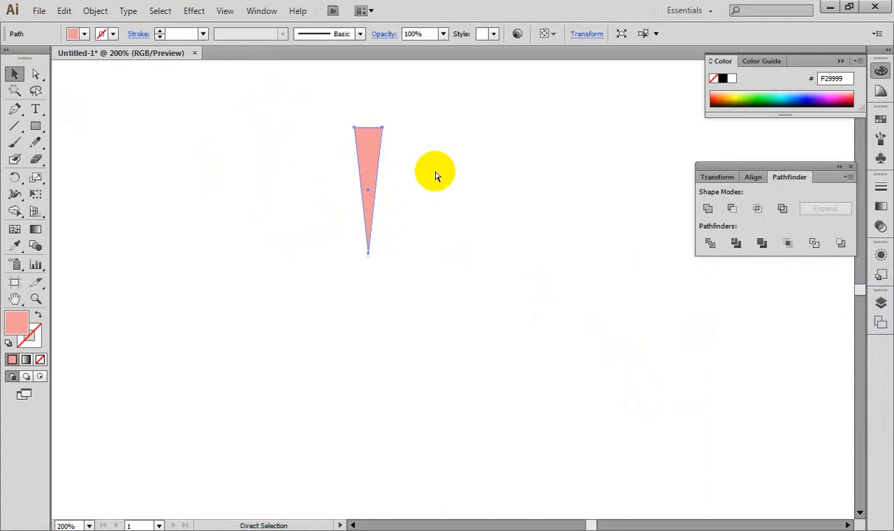
# Step: Make a copy of the wedge rotated 15° about a point just below its tip
pyautogui.hotkey('ctrl', '+')
pyautogui.hotkey('ctrl', '+')
pyautogui.hotkey('ctrl', '+')
pyautogui.moveTo(193, 143); pyautogui.dragTo(312, 189)
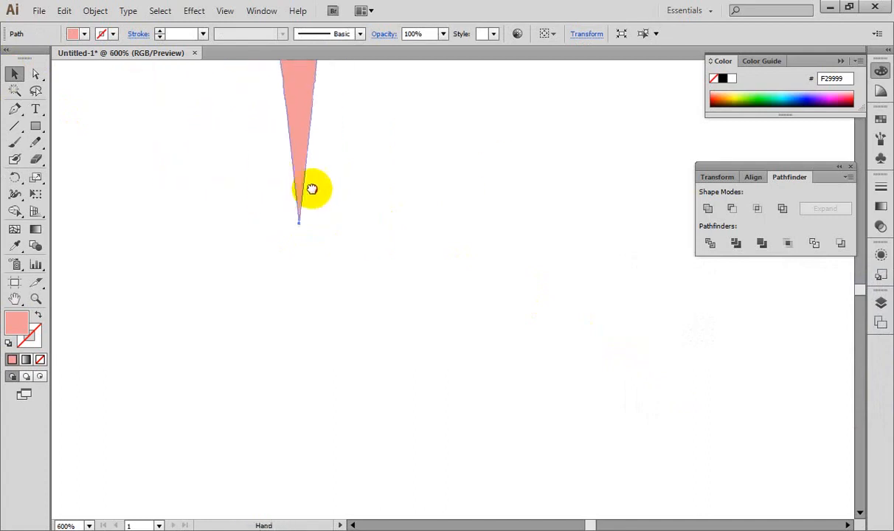
pyautogui.click(15, 177)
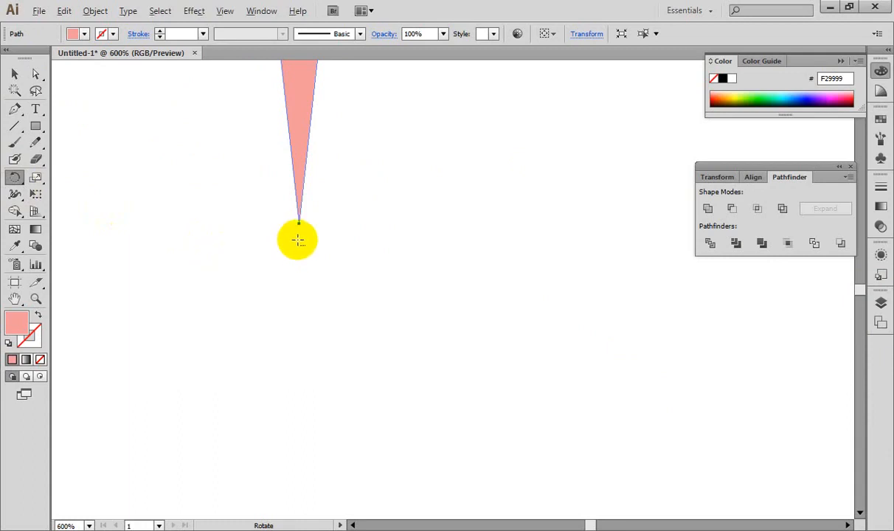
pyautogui.keyDown('alt'); pyautogui.click(296, 240); pyautogui.keyUp('alt')
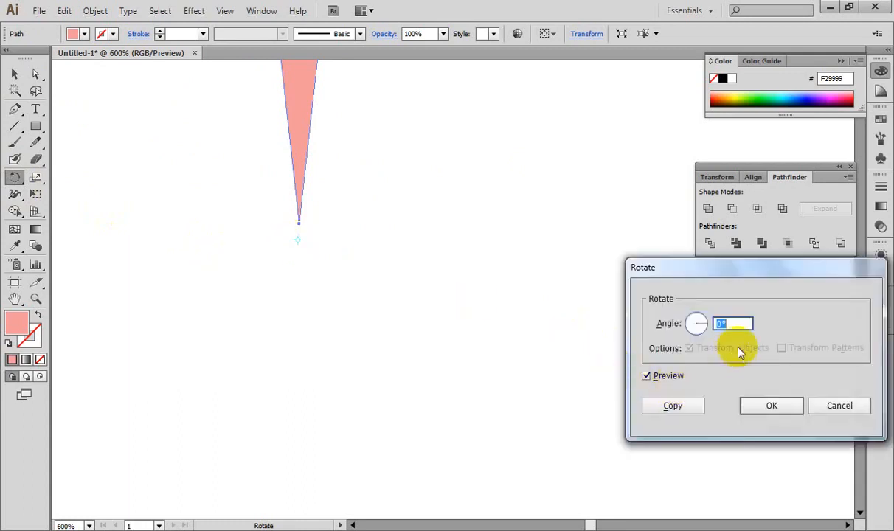
pyautogui.write('15')
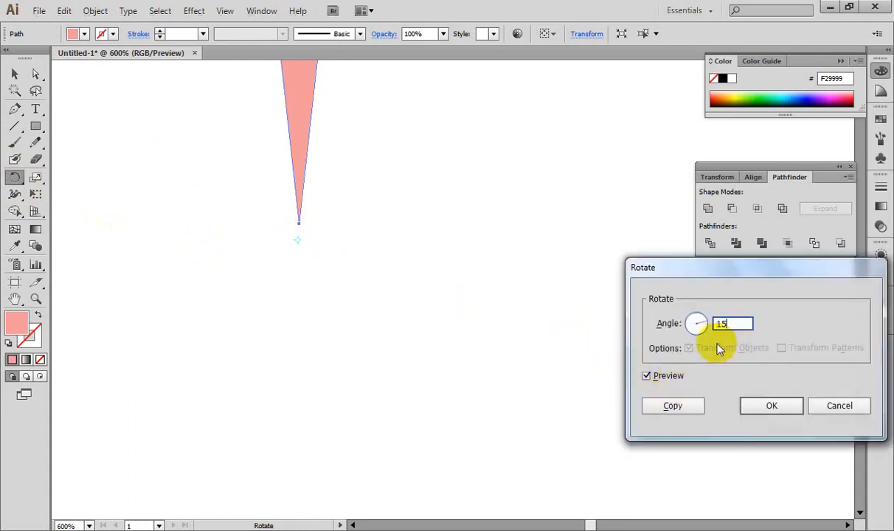
pyautogui.click(674, 405)
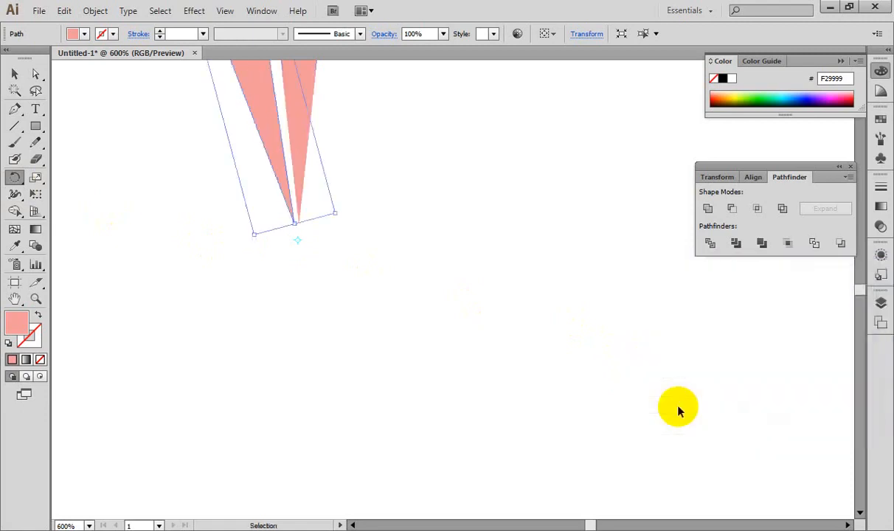
# Step: Repeat the 15° rotated copy until the wedges form a full circle, and clear the selection
pyautogui.hotkey('ctrl', '-')
pyautogui.hotkey('ctrl', '-')
pyautogui.hotkey('ctrl', '-')
pyautogui.hotkey('ctrl', 'd')
pyautogui.hotkey('ctrl', 'd')
pyautogui.hotkey('ctrl', 'd')
pyautogui.hotkey('ctrl', 'd')
pyautogui.hotkey('ctrl', 'd')
pyautogui.hotkey('ctrl', 'd')
pyautogui.hotkey('ctrl', 'd')
pyautogui.hotkey('ctrl', 'd')
pyautogui.hotkey('ctrl', 'd')
pyautogui.hotkey('ctrl', 'd')
pyautogui.hotkey('ctrl', 'd')
pyautogui.hotkey('ctrl', 'd')
pyautogui.hotkey('ctrl', 'd')
pyautogui.hotkey('ctrl', 'd')
pyautogui.hotkey('ctrl', 'd')
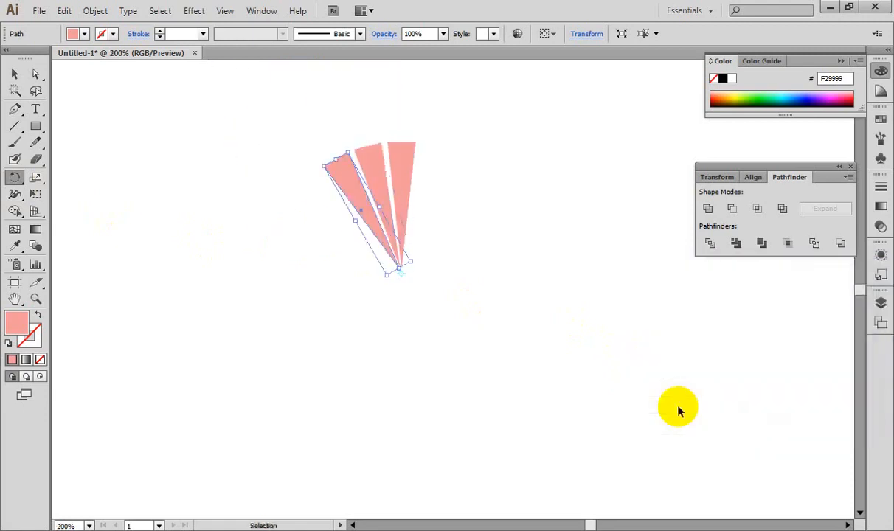
pyautogui.hotkey('ctrl', 'd')
pyautogui.hotkey('ctrl', 'd')
pyautogui.hotkey('ctrl', 'd')
pyautogui.hotkey('ctrl', 'd')
pyautogui.hotkey('ctrl', 'd')
pyautogui.hotkey('ctrl', 'd')
pyautogui.hotkey('ctrl', 'd')
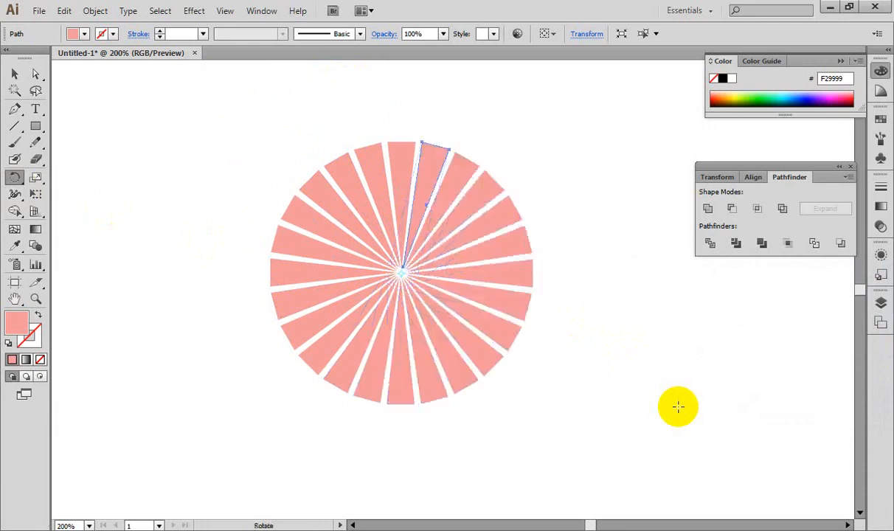
pyautogui.click(15, 75)
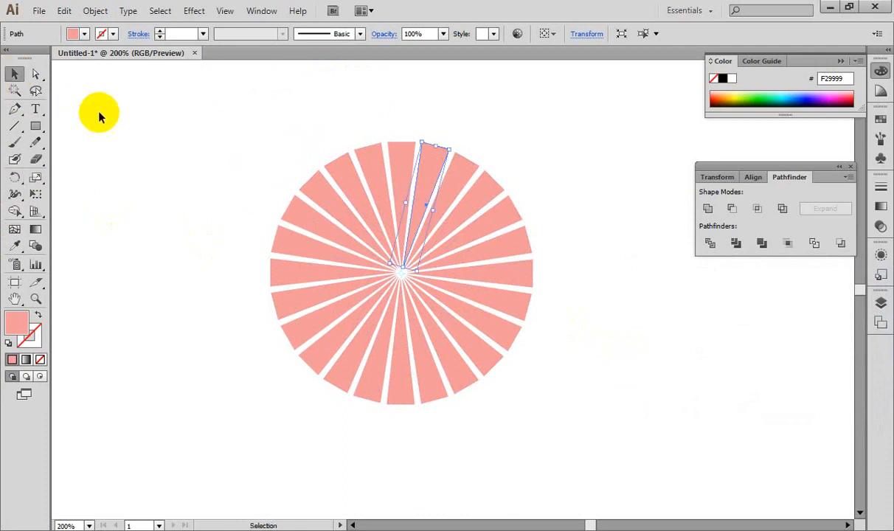
pyautogui.click(100, 115)
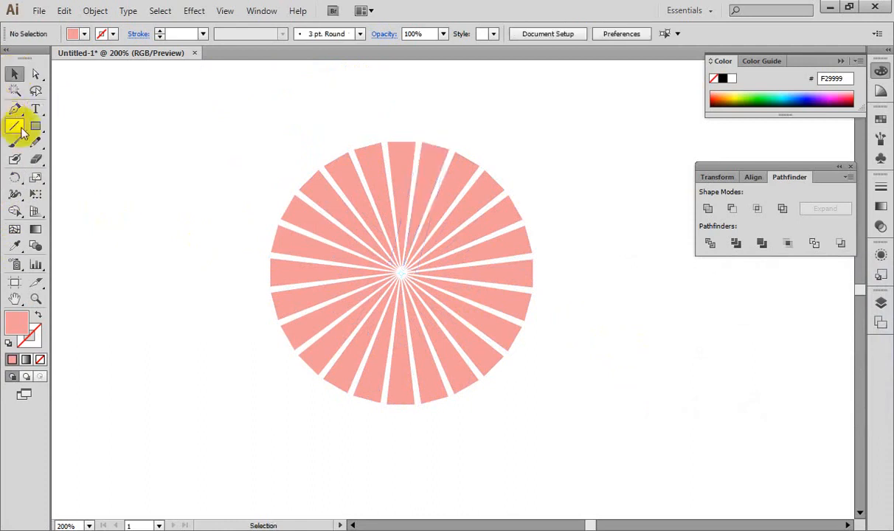
# Step: Draw a pink square over the middle of the wedge circle, covering the inner half of the wedges
pyautogui.moveTo(34, 125); pyautogui.dragTo(78, 125)
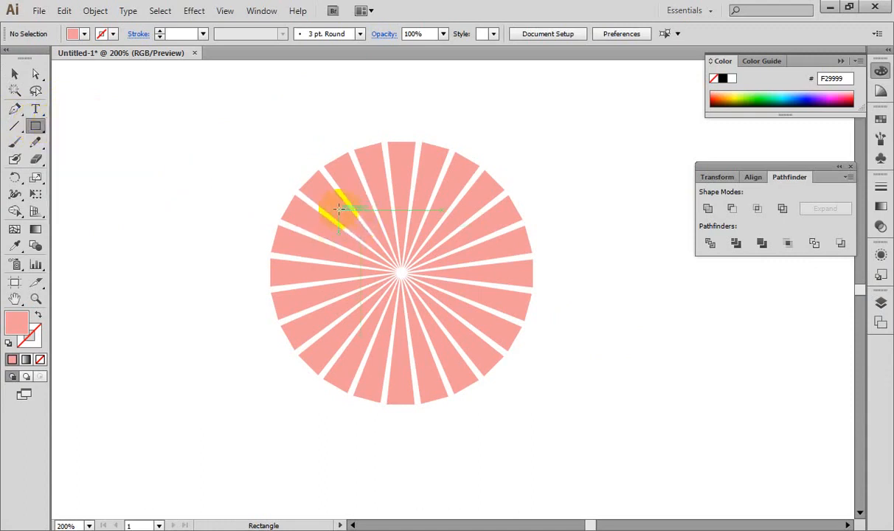
pyautogui.moveTo(338, 211)
pyautogui.mouseDown()
pyautogui.moveTo(428, 303)
pyautogui.moveTo(469, 319)
pyautogui.moveTo(468, 338)
pyautogui.mouseUp()
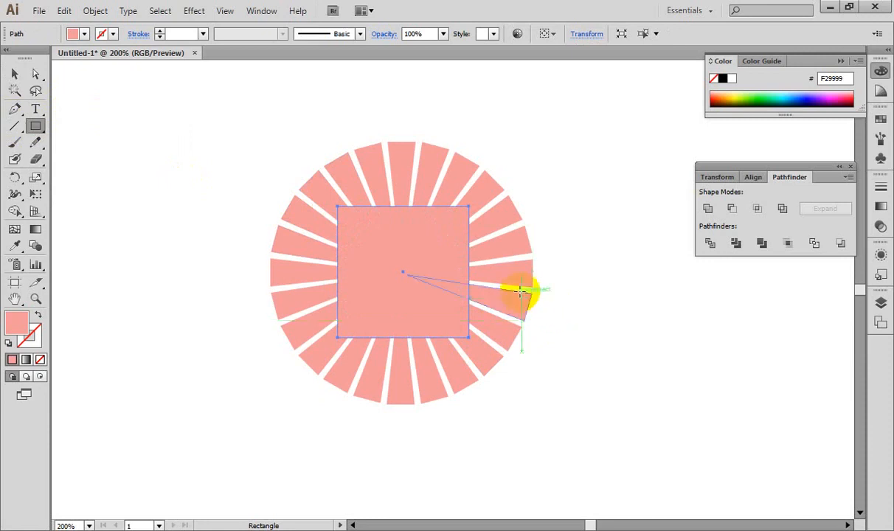
pyautogui.click(15, 74)
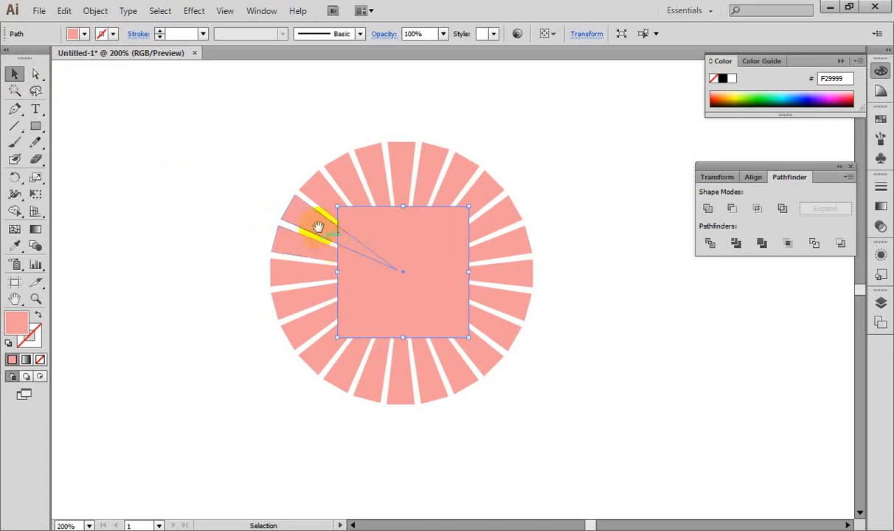
# Step: Draw a small pink rectangle in the empty area left of the wedge circle and repeat an evenly spaced copy into a row of six
pyautogui.moveTo(314, 226); pyautogui.dragTo(523, 230)
pyautogui.click(488, 238)
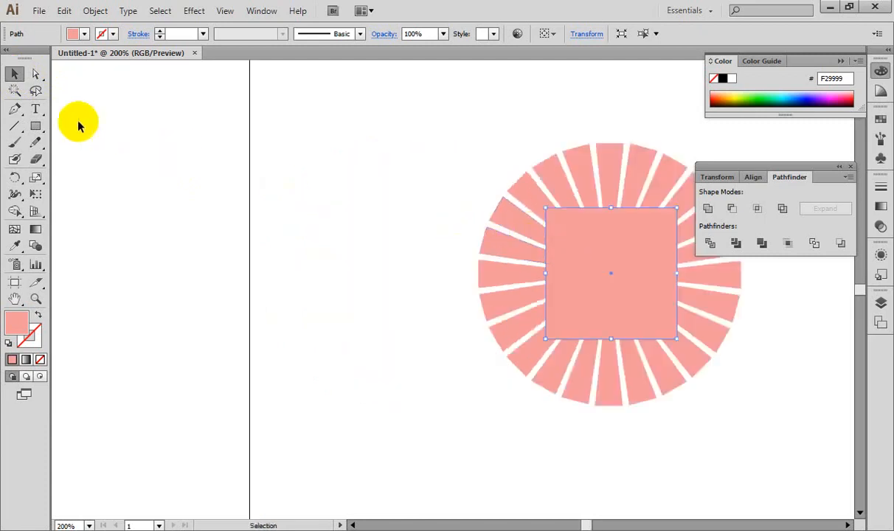
pyautogui.moveTo(280, 185); pyautogui.dragTo(398, 196)
pyautogui.click(35, 125)
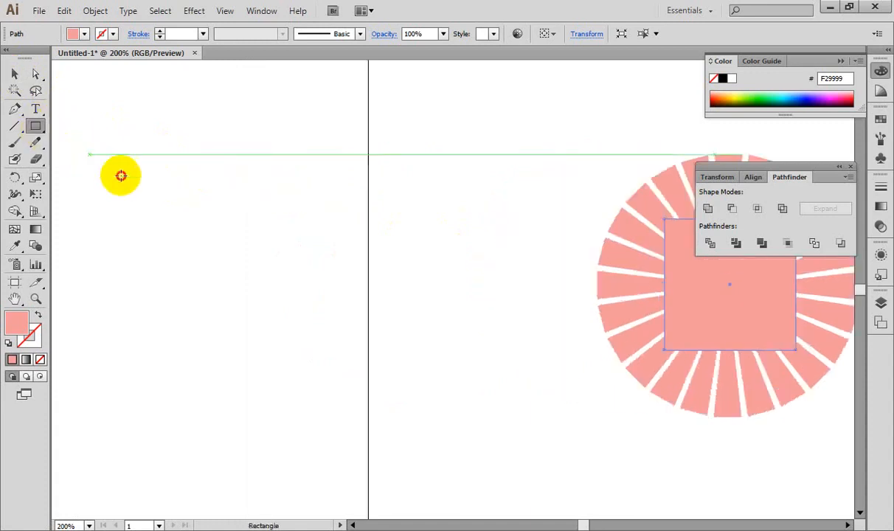
pyautogui.moveTo(88, 155)
pyautogui.mouseDown()
pyautogui.moveTo(144, 204)
pyautogui.moveTo(200, 201)
pyautogui.moveTo(193, 182)
pyautogui.mouseUp()
pyautogui.click(15, 74)
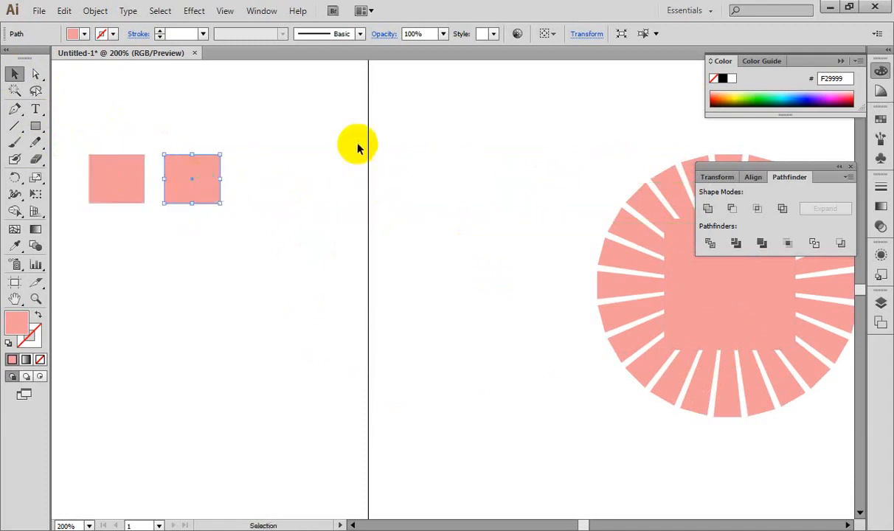
pyautogui.hotkey('ctrl', 'd')
pyautogui.hotkey('ctrl', 'd')
pyautogui.hotkey('ctrl', 'd')
pyautogui.hotkey('ctrl', 'd')
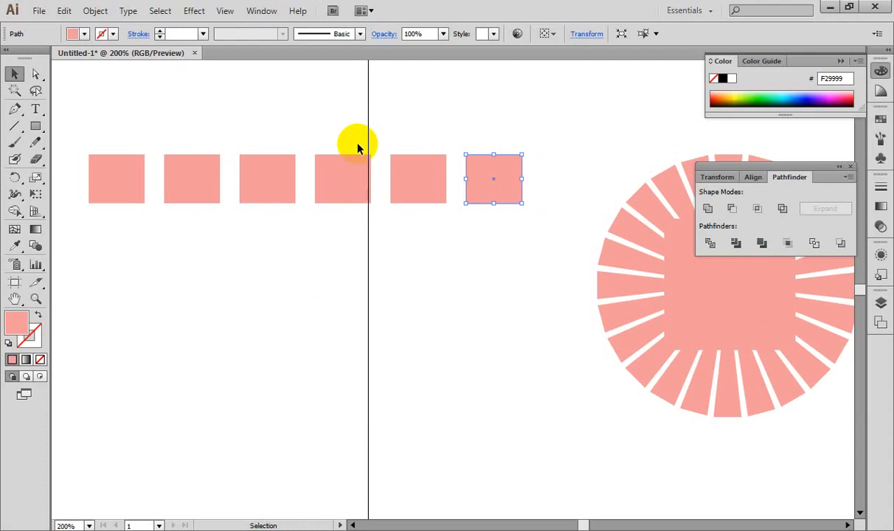
# Step: Delete the whole row of small pink rectangles
pyautogui.moveTo(71, 123); pyautogui.dragTo(535, 231)
pyautogui.press('Delete')
# Step: Nudge the pink square slightly down and to the left to centre it on the wedge circle
pyautogui.moveTo(441, 274); pyautogui.dragTo(91, 278)
pyautogui.click(379, 286)
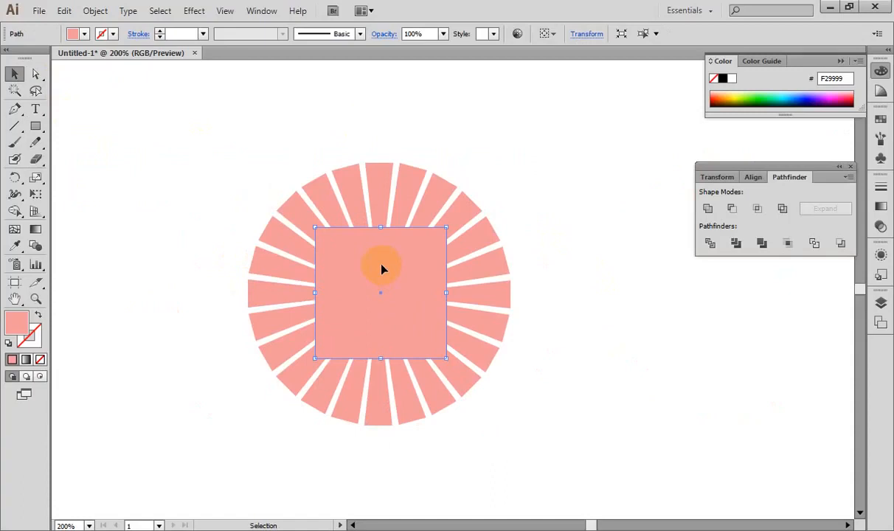
pyautogui.press('Left')
pyautogui.press('Down')
pyautogui.press('Right')
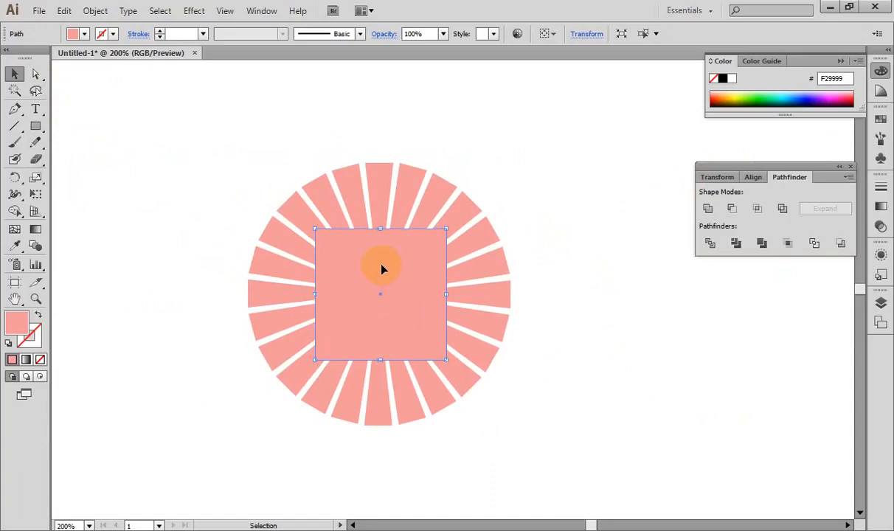
pyautogui.press('Left')
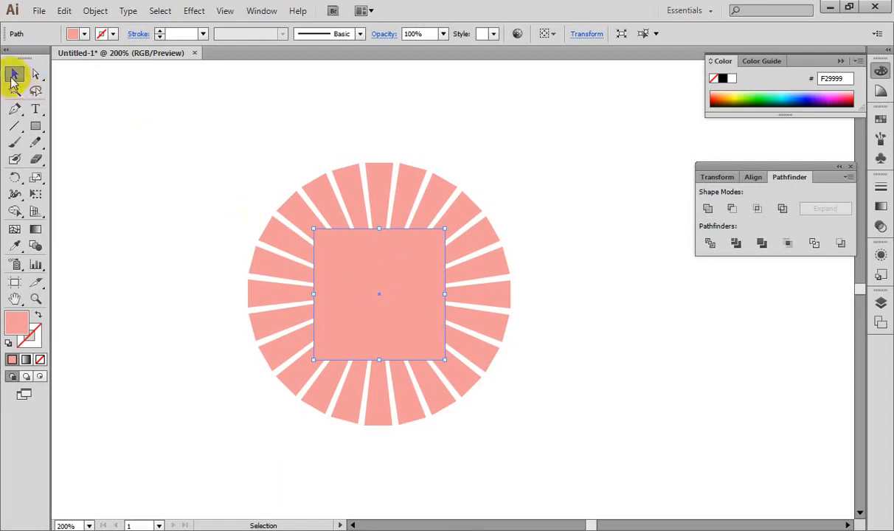
# Step: Move two separate wedges from the circle's upper right outward, away from the square
pyautogui.click(84, 135)
pyautogui.moveTo(376, 353); pyautogui.dragTo(534, 432)
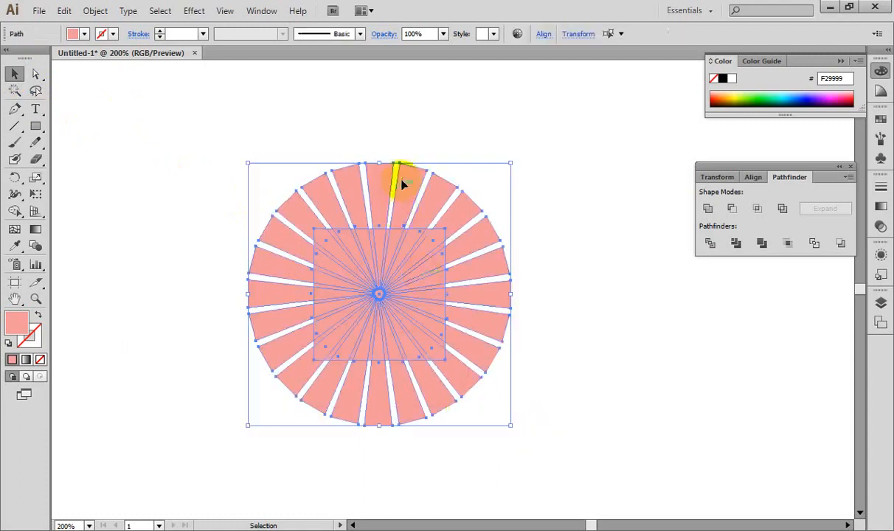
pyautogui.click(446, 122)
pyautogui.moveTo(415, 182); pyautogui.dragTo(455, 112)
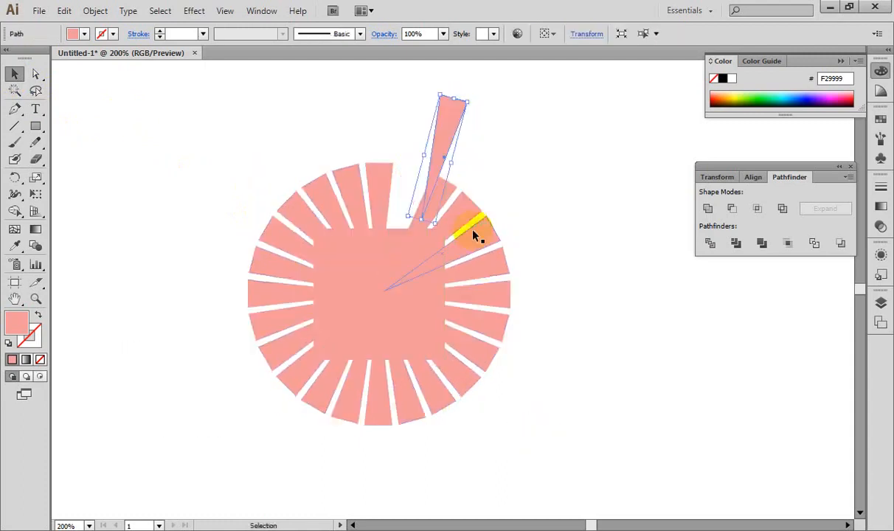
pyautogui.moveTo(475, 233); pyautogui.dragTo(564, 207)
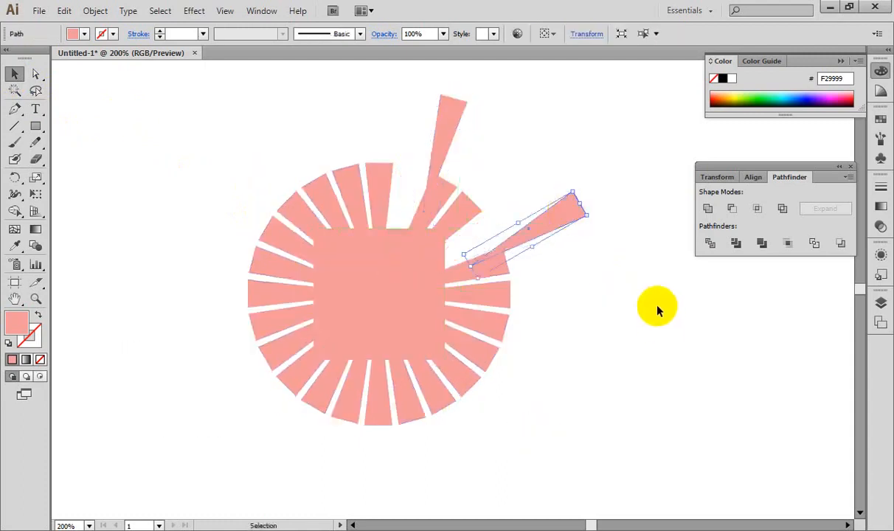
# Step: Undo the moves of the two wedges
pyautogui.hotkey('ctrl', 'z')
pyautogui.hotkey('ctrl', 'z')
pyautogui.hotkey('ctrl', 'z')
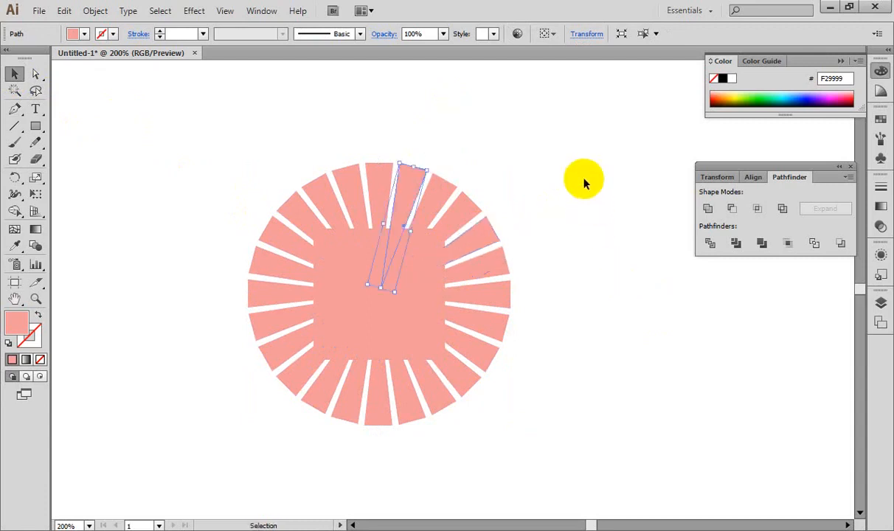
# Step: Select all the wedges with the square, apply the Crop pathfinder, and clear the selection
pyautogui.click(565, 176)
pyautogui.moveTo(196, 152); pyautogui.dragTo(547, 438)
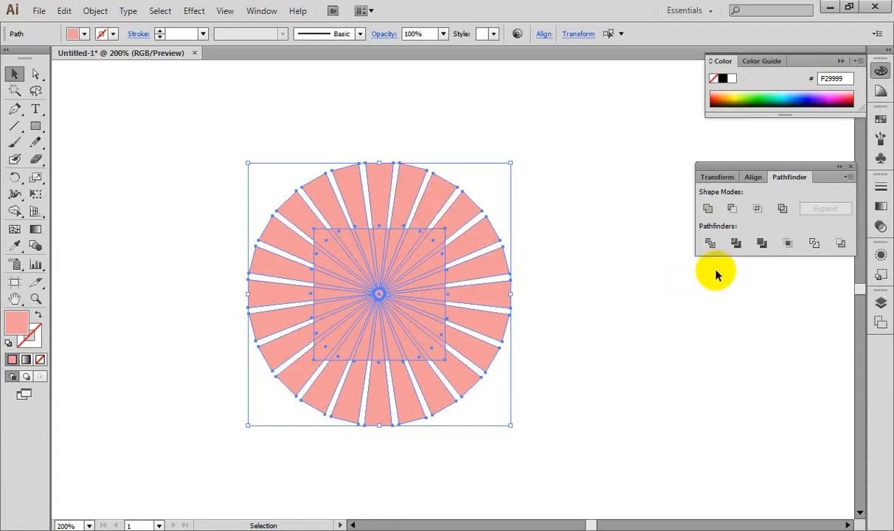
pyautogui.click(787, 244)
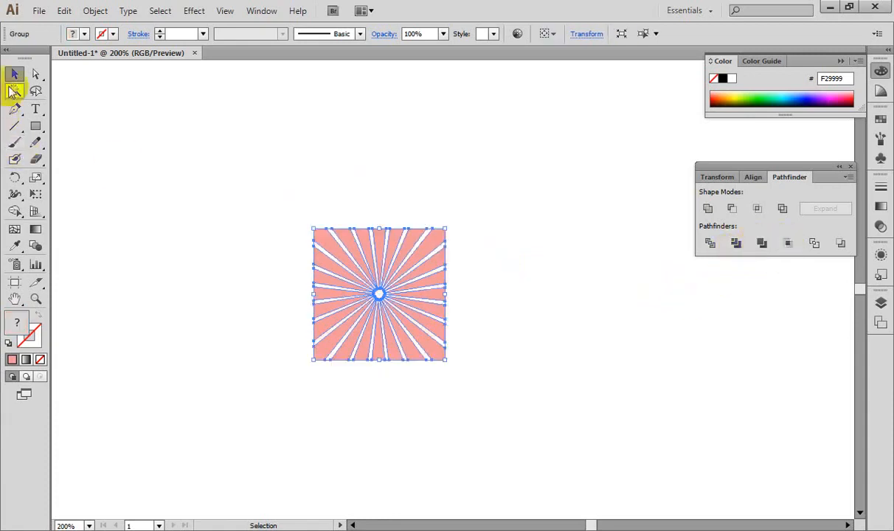
pyautogui.click(87, 118)
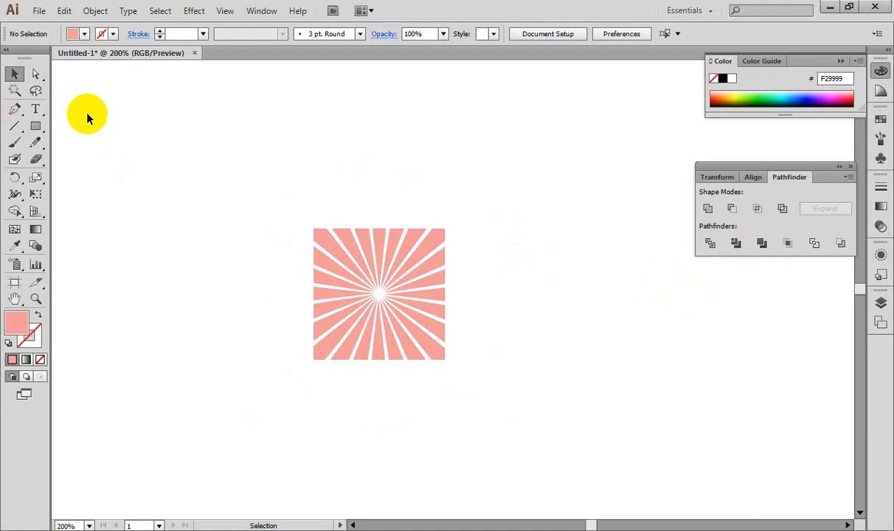
# Step: Undo the crop and place a copy of the wedge circle and square directly below the original
pyautogui.hotkey('ctrl', 'z')
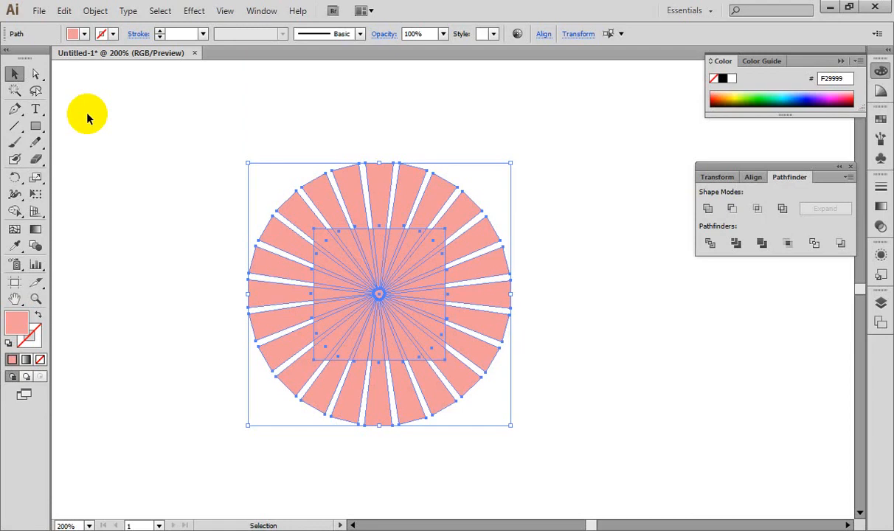
pyautogui.hotkey('ctrl', '-')
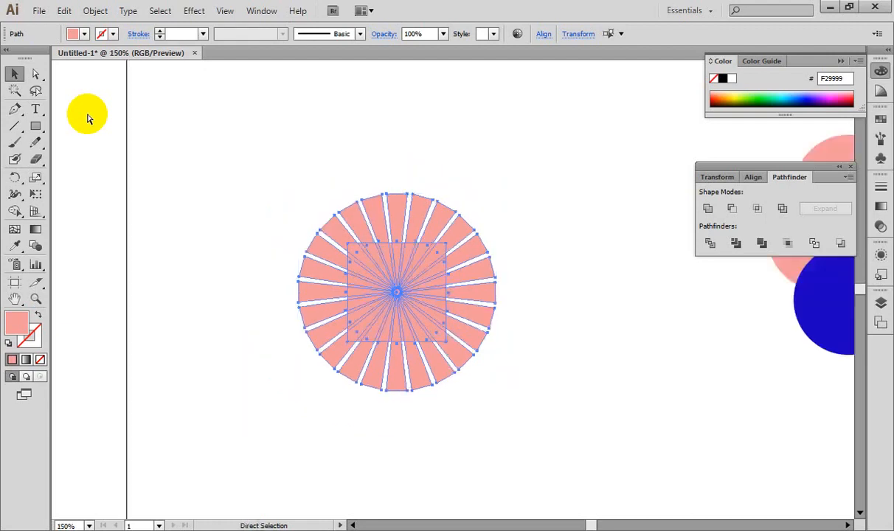
pyautogui.hotkey('ctrl', '-')
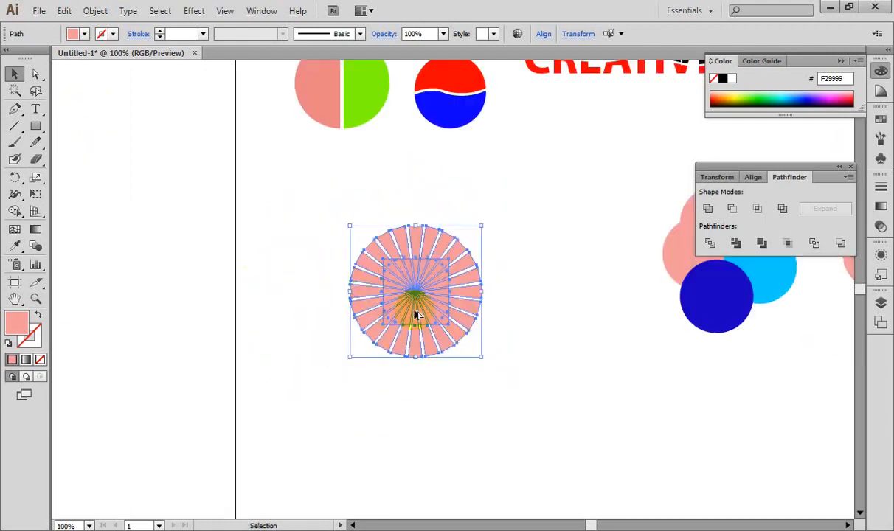
pyautogui.hotkey('ctrl', '-')
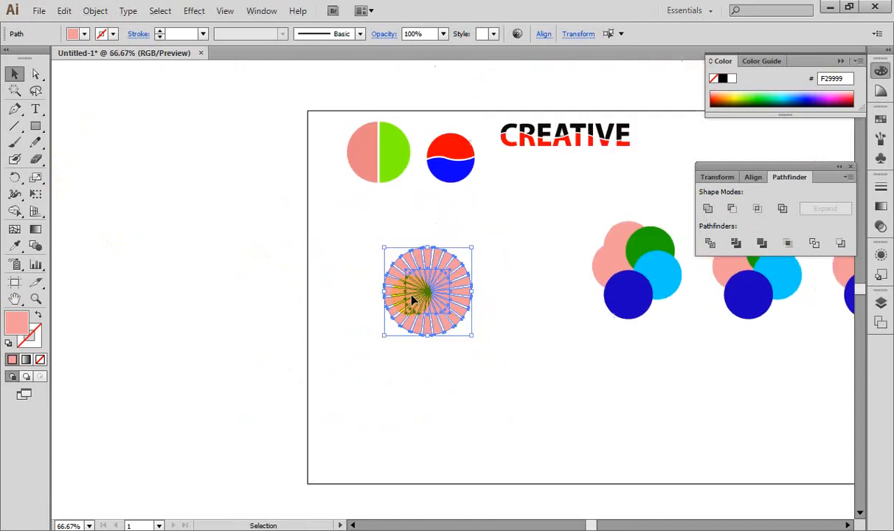
pyautogui.moveTo(413, 298); pyautogui.dragTo(428, 408)
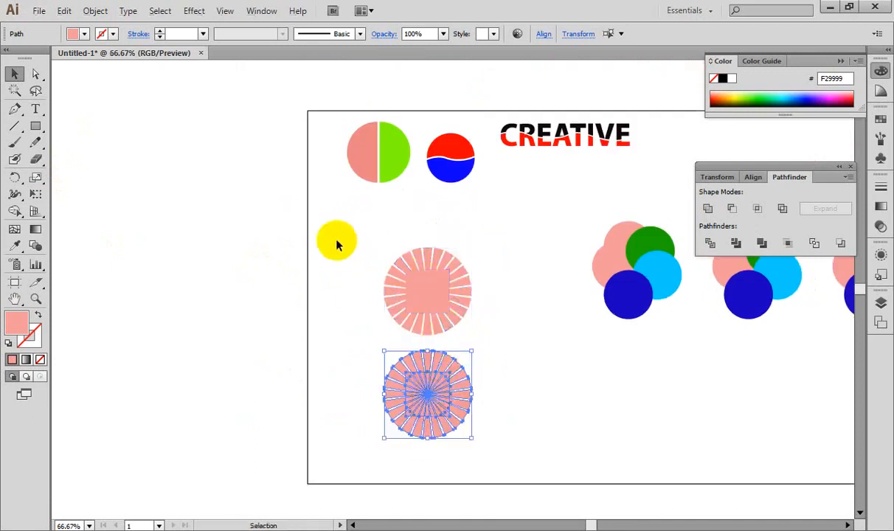
# Step: Select the upper wedge circle together with its square and apply the Crop pathfinder
pyautogui.click(361, 242)
pyautogui.moveTo(364, 239); pyautogui.dragTo(485, 339)
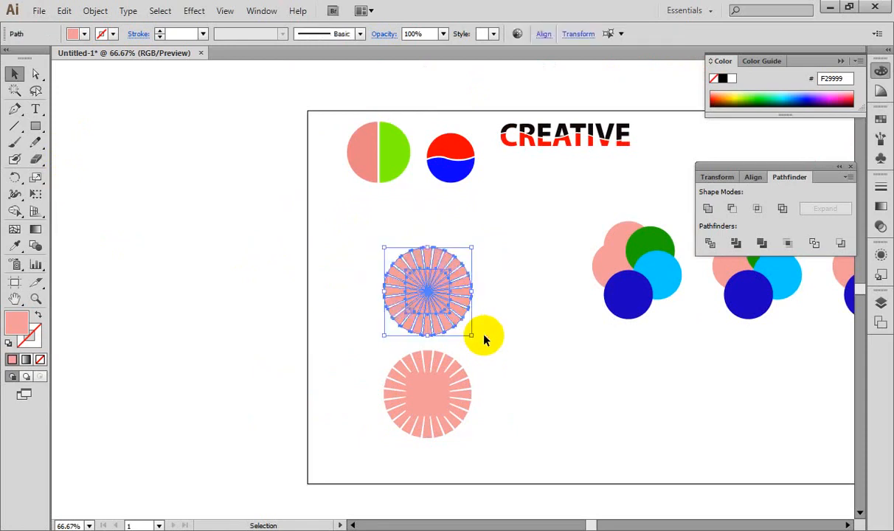
pyautogui.hotkey('ctrl', '+')
pyautogui.hotkey('ctrl', '+')
pyautogui.hotkey('ctrl', '+')
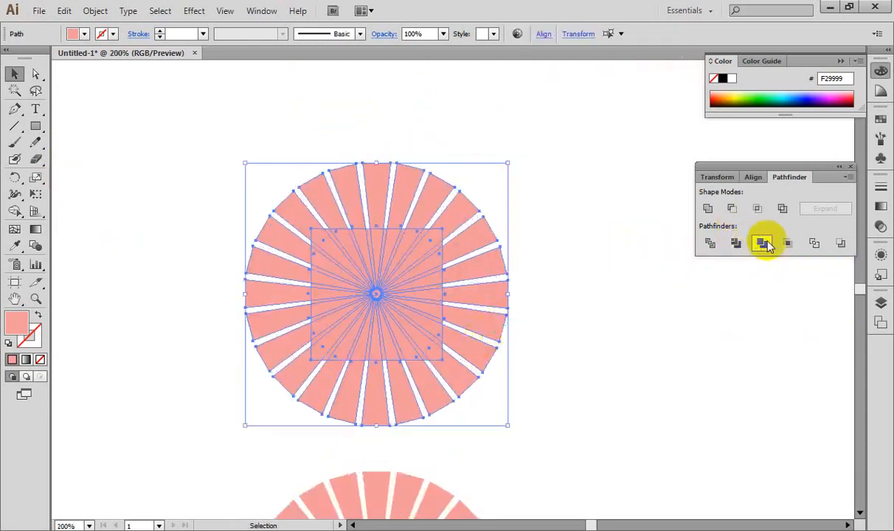
pyautogui.click(787, 243)
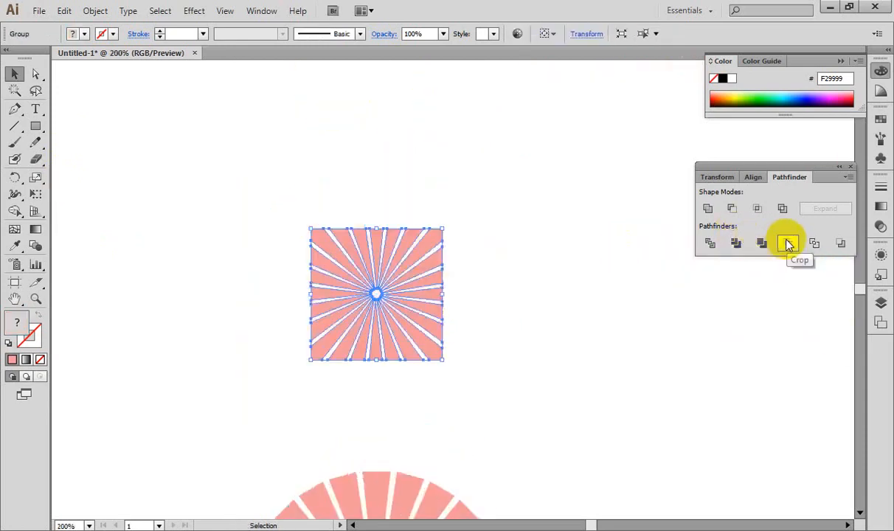
# Step: Move the cropped wedge square slightly upward and ungroup its pieces
pyautogui.click(473, 219)
pyautogui.moveTo(427, 239); pyautogui.dragTo(440, 207)
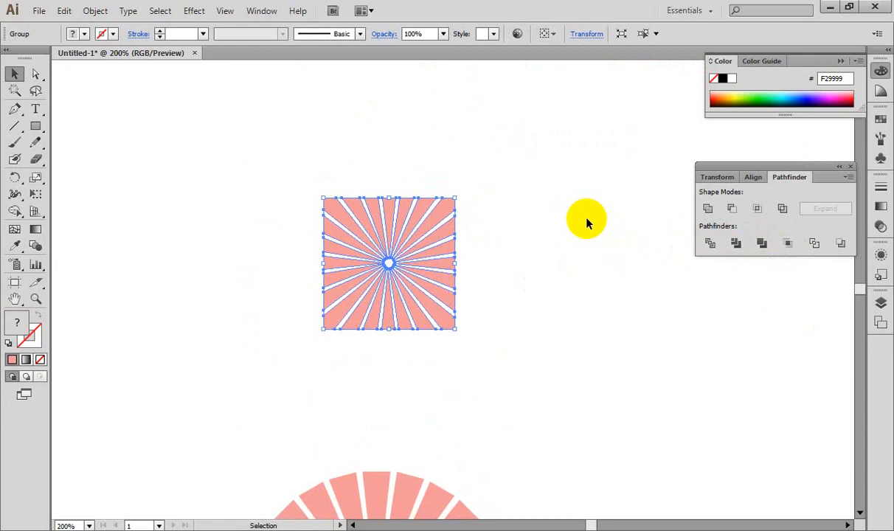
pyautogui.rightClick(434, 228)
pyautogui.click(475, 305)
pyautogui.click(547, 273)
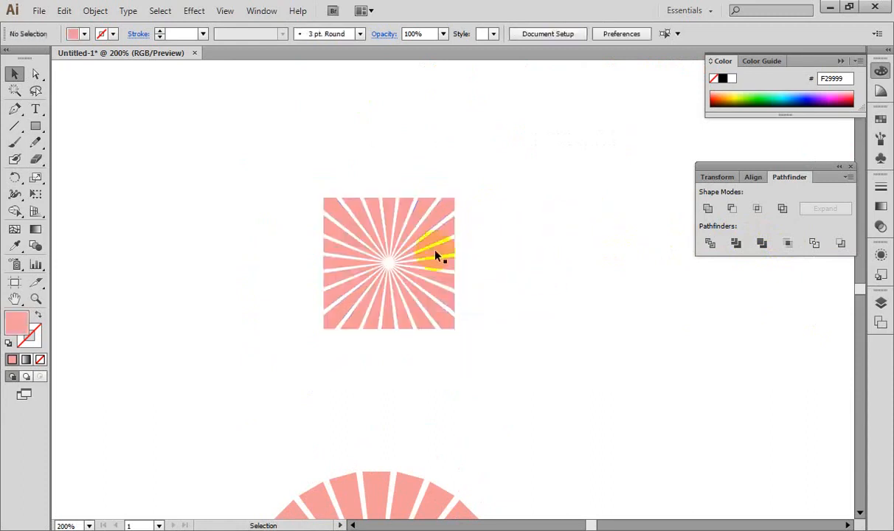
# Step: Fill the top centre wedge of the cropped square with dark blue (050094), leaving it in place
pyautogui.moveTo(389, 213); pyautogui.dragTo(390, 158)
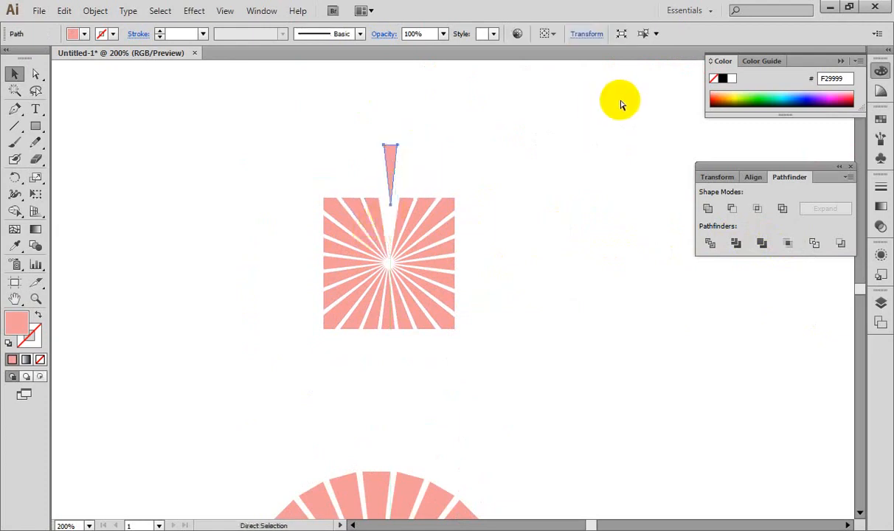
pyautogui.hotkey('ctrl', 'z')
pyautogui.click(811, 98)
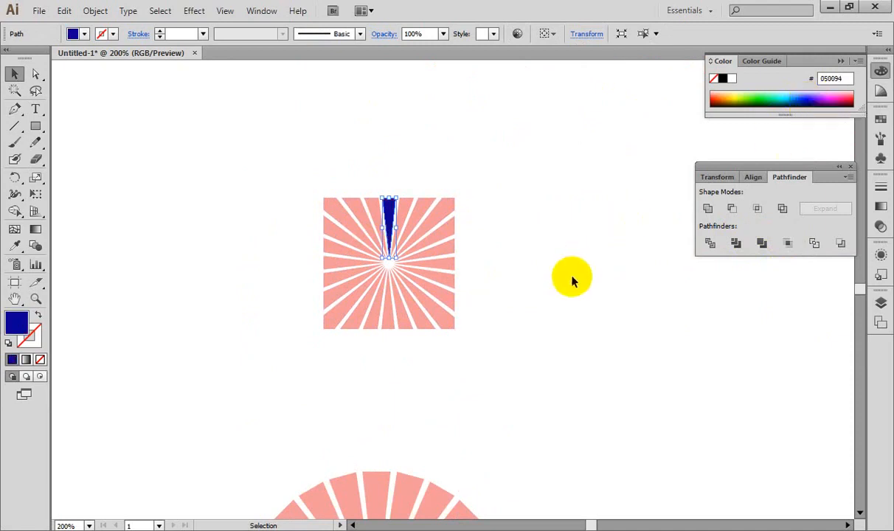
# Step: Delete the square covering the centre of the lower wedge circle
pyautogui.press('space')
pyautogui.moveTo(492, 322); pyautogui.dragTo(492, 193)
pyautogui.moveTo(501, 319); pyautogui.dragTo(518, 187)
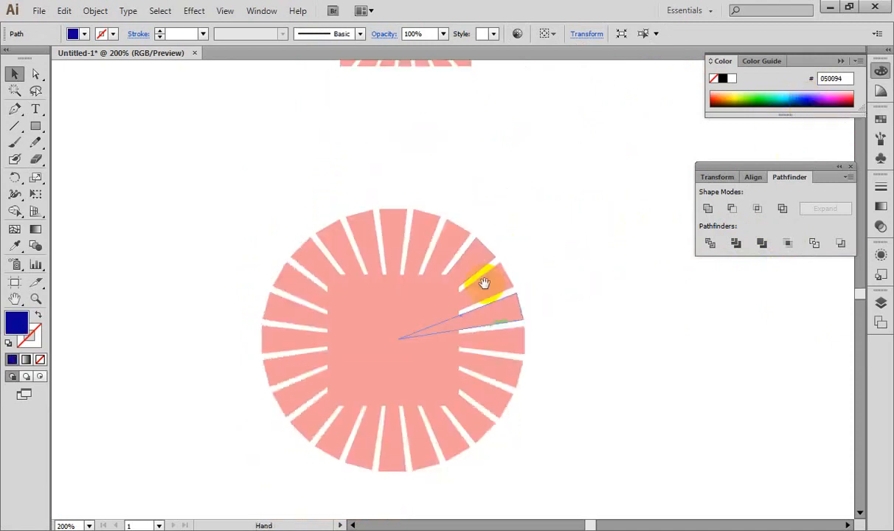
pyautogui.click(391, 338)
pyautogui.press('Delete')
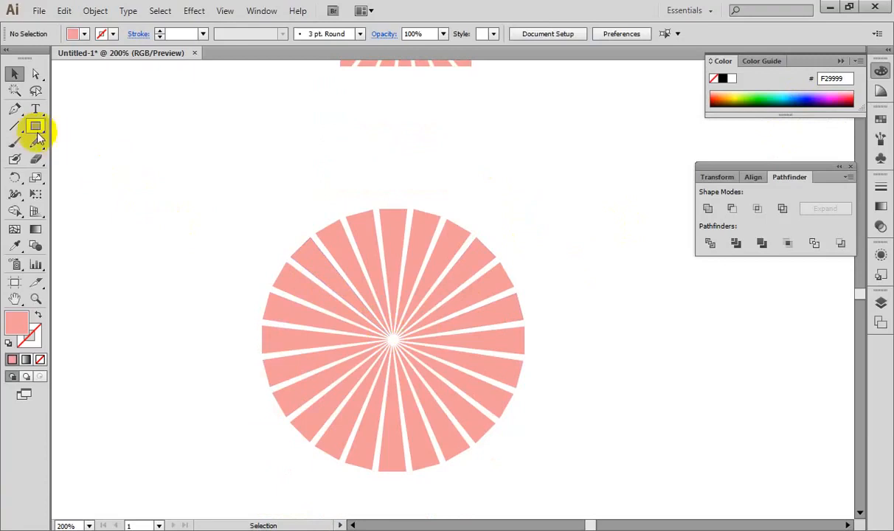
# Step: Draw a pink circle with the Ellipse tool, centred over the wedge pattern and smaller than its outer edge
pyautogui.moveTo(481, 198); pyautogui.dragTo(484, 254)
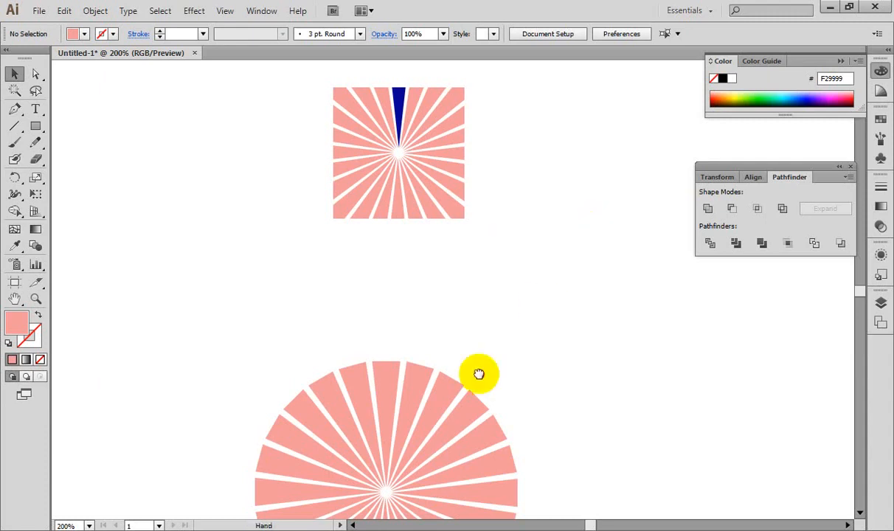
pyautogui.moveTo(479, 374); pyautogui.dragTo(477, 201)
pyautogui.click(33, 127)
pyautogui.moveTo(34, 127); pyautogui.dragTo(94, 160)
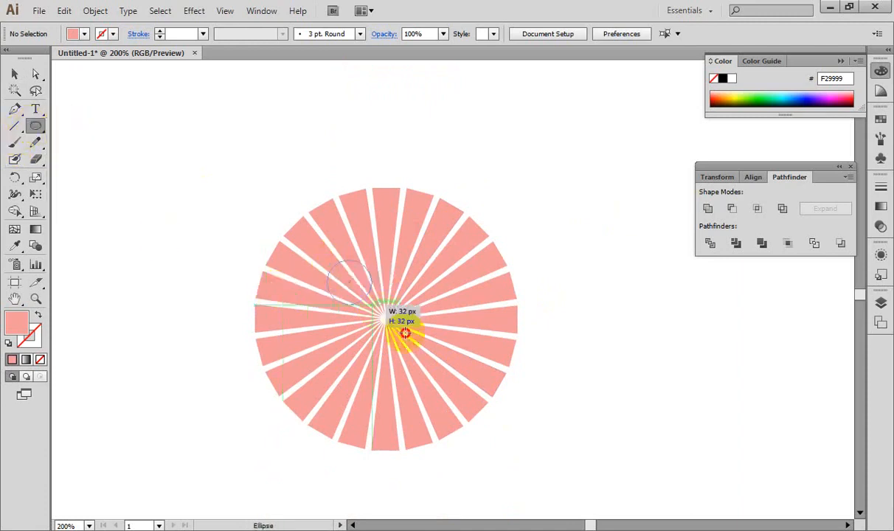
pyautogui.moveTo(394, 328); pyautogui.dragTo(459, 376)
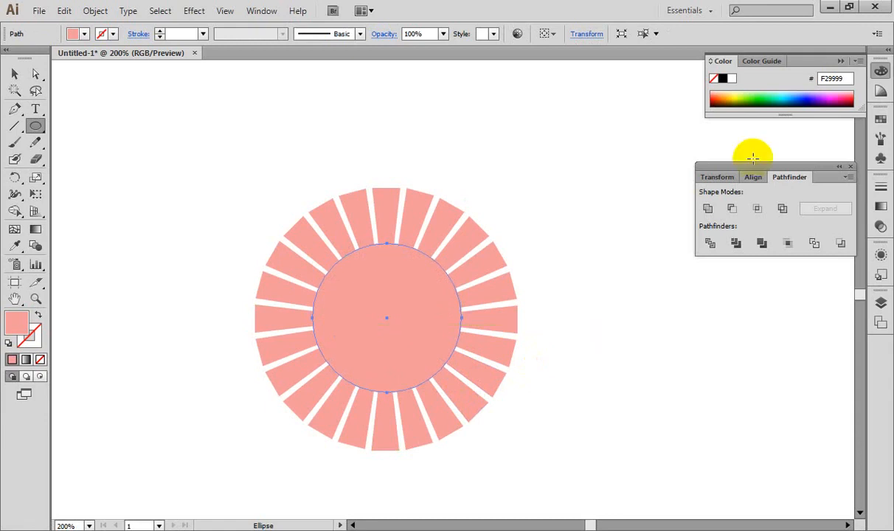
# Step: Select all the wedges with the central circle, apply the Crop pathfinder, and clear the selection
pyautogui.click(14, 77)
pyautogui.moveTo(132, 130); pyautogui.dragTo(585, 463)
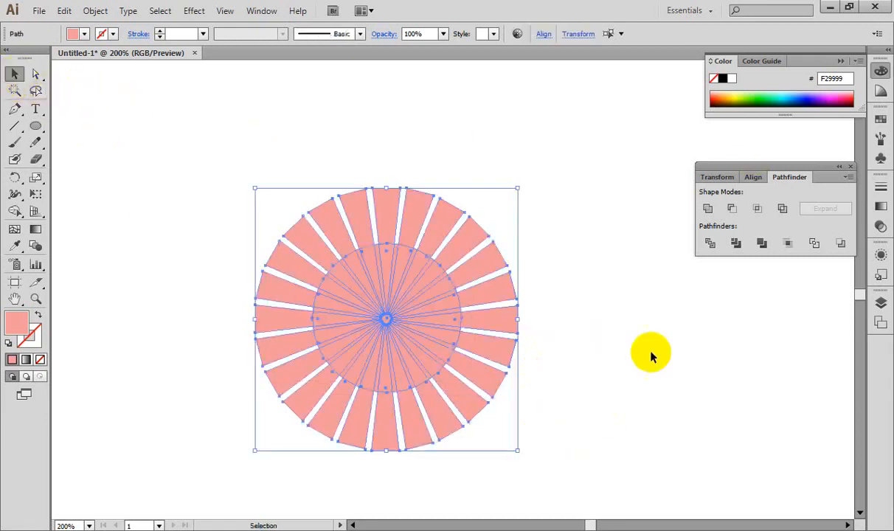
pyautogui.click(788, 242)
pyautogui.click(652, 329)
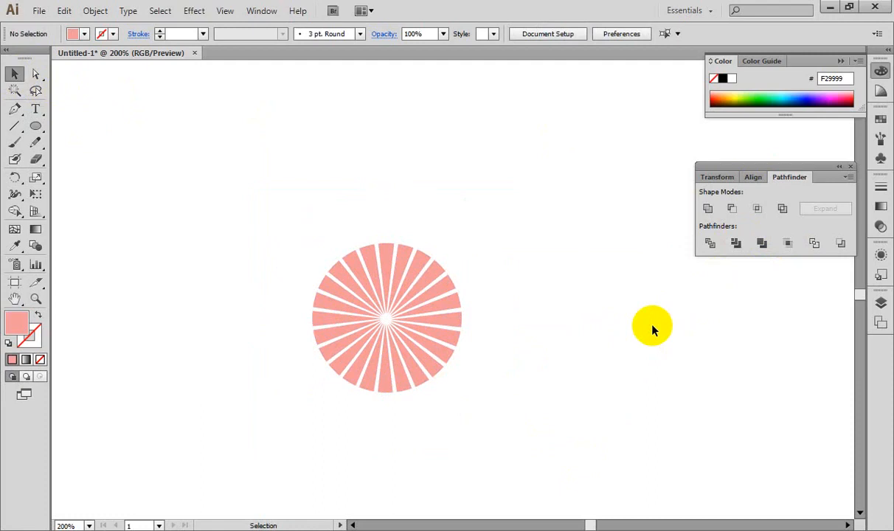
# Step: Ungroup the cropped wedge circle and clear the selection
pyautogui.rightClick(430, 341)
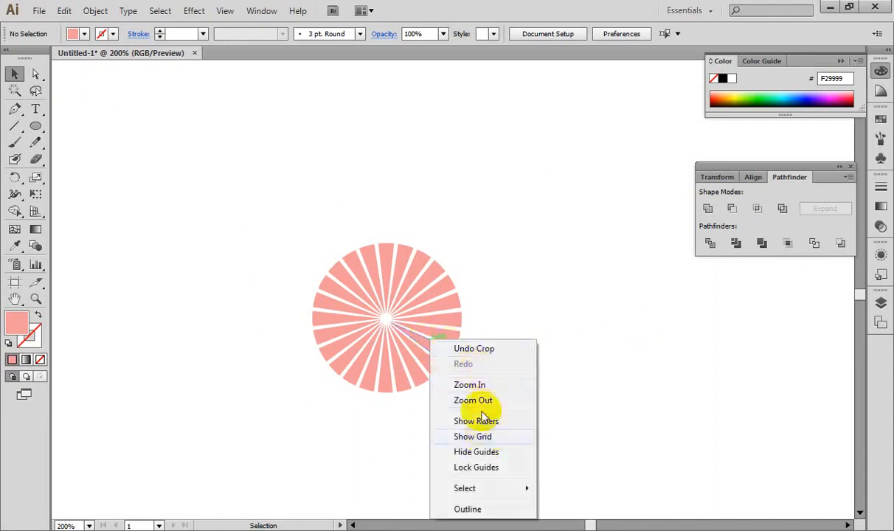
pyautogui.click(490, 318)
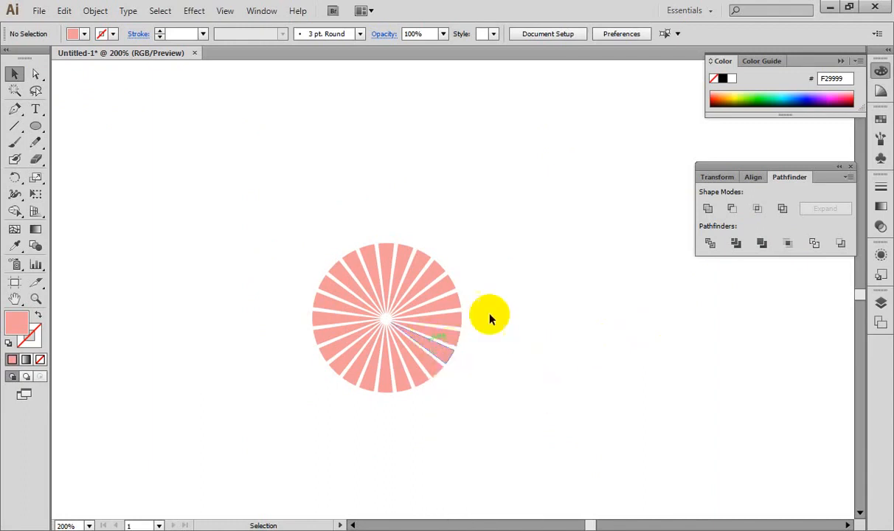
pyautogui.click(434, 338)
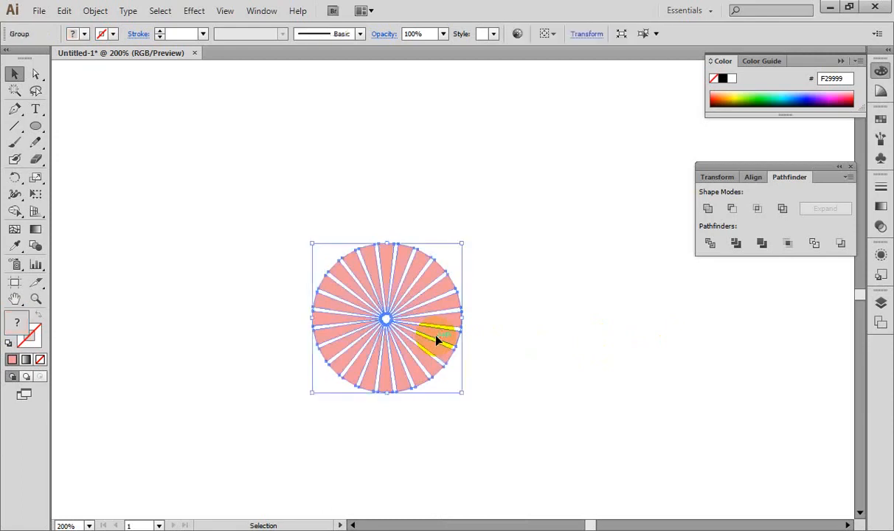
pyautogui.rightClick(435, 338)
pyautogui.click(476, 417)
pyautogui.click(524, 345)
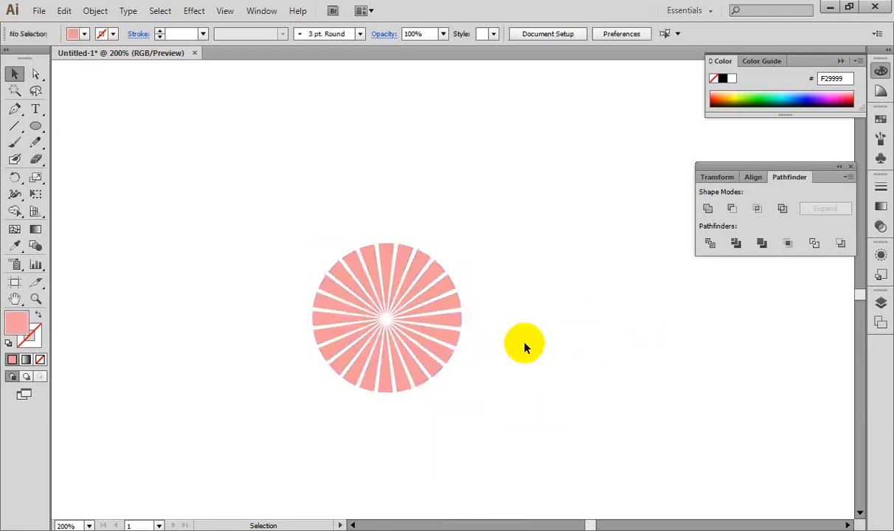
# Step: Try deleting the wedge just below the horizontal right-hand one in the cropped circle, and undo it
pyautogui.click(445, 343)
pyautogui.press('Delete')
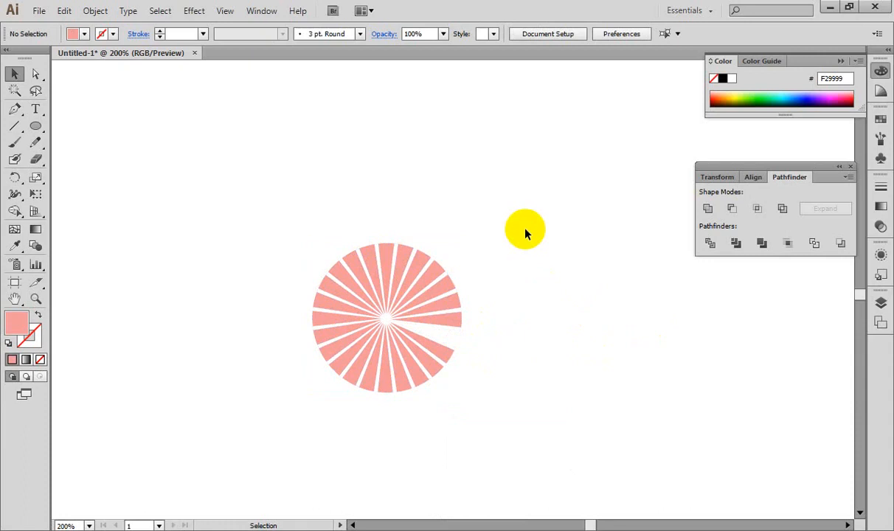
pyautogui.hotkey('ctrl', 'z')
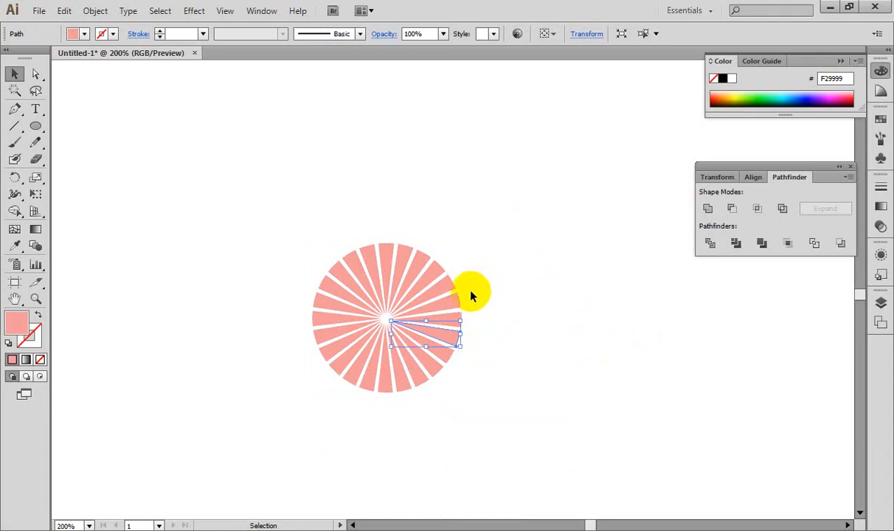
# Step: Delete the horizontal right-hand wedge from the cropped circle
pyautogui.click(516, 286)
pyautogui.click(462, 321)
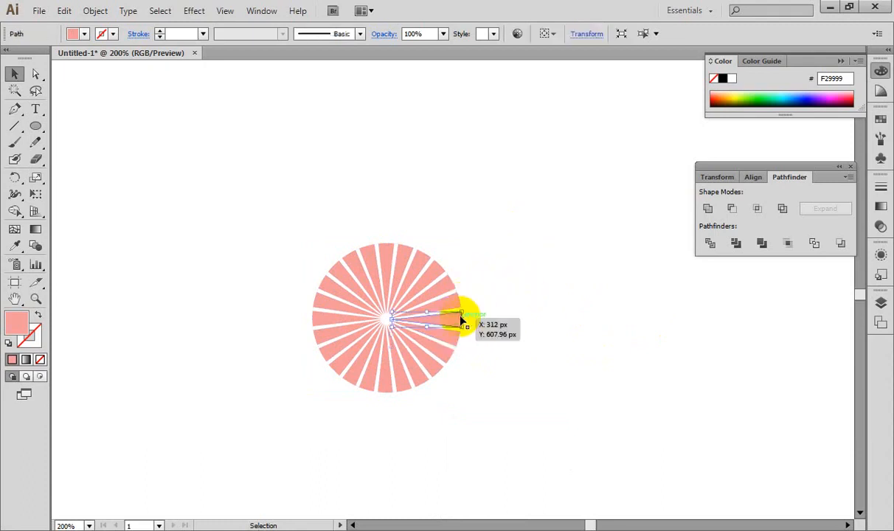
pyautogui.press('Delete')
pyautogui.click(499, 244)
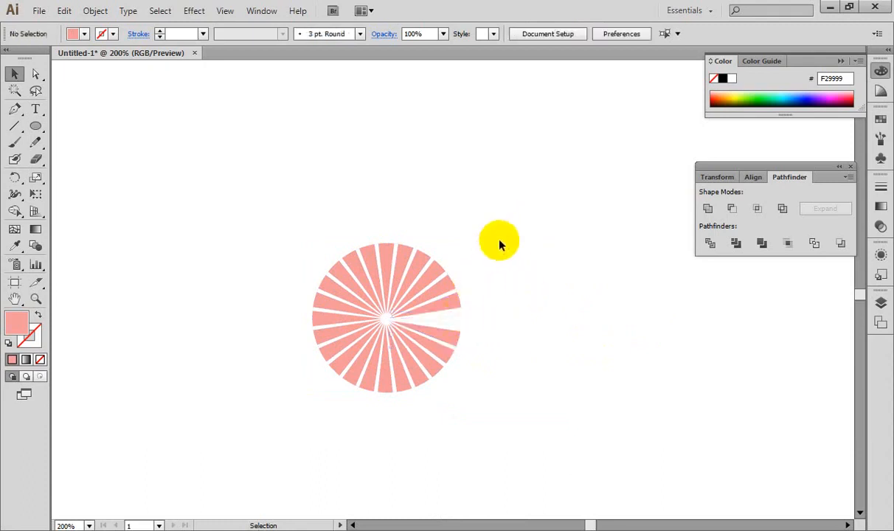
# Step: Move the cropped wedge circle and cropped square off the artboard's left edge, with the circle above the square
pyautogui.hotkey('ctrl', '1')
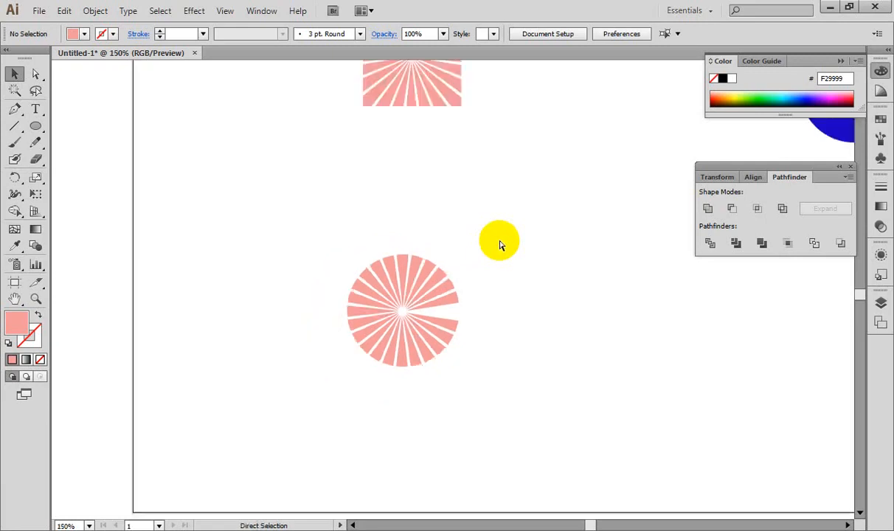
pyautogui.moveTo(335, 249); pyautogui.dragTo(513, 383)
pyautogui.moveTo(415, 311); pyautogui.dragTo(254, 133)
pyautogui.moveTo(337, 79); pyautogui.dragTo(188, 252)
pyautogui.moveTo(152, 96); pyautogui.dragTo(270, 158)
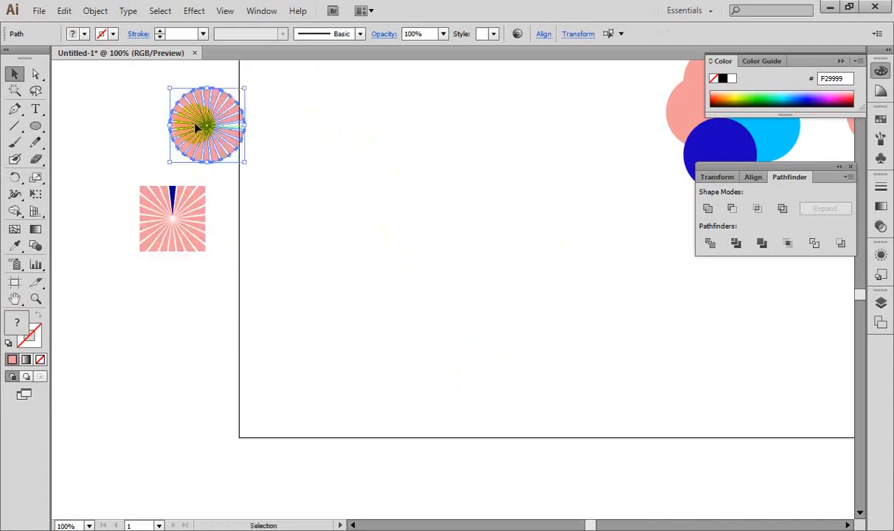
pyautogui.moveTo(197, 118); pyautogui.dragTo(176, 112)
pyautogui.click(289, 135)
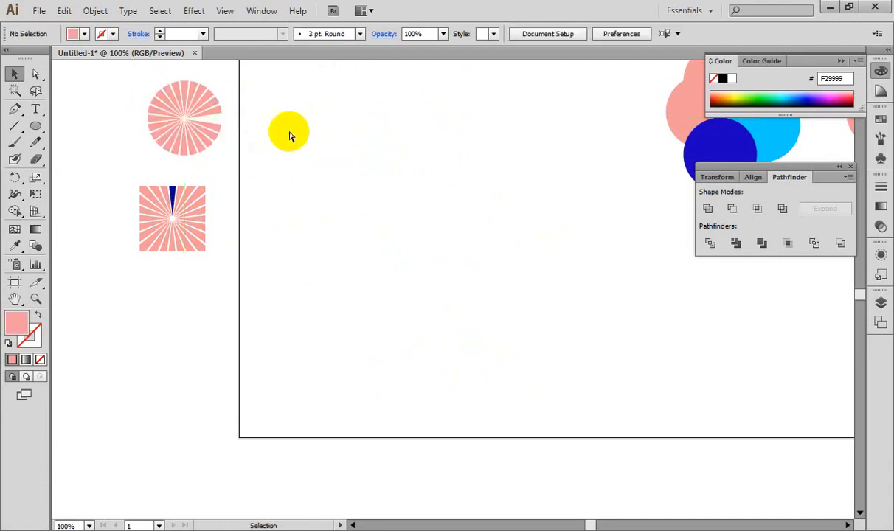
pyautogui.hotkey('ctrl', '+')
pyautogui.moveTo(322, 219); pyautogui.dragTo(312, 193)
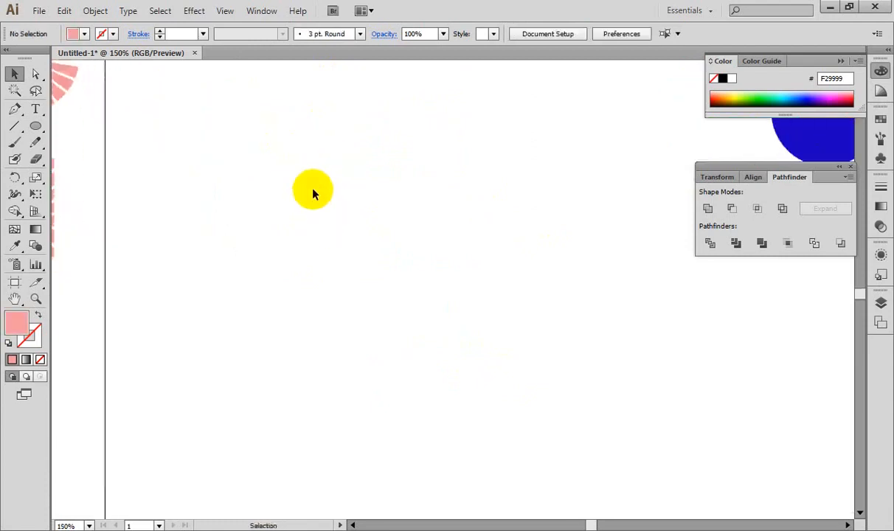
pyautogui.click(38, 126)
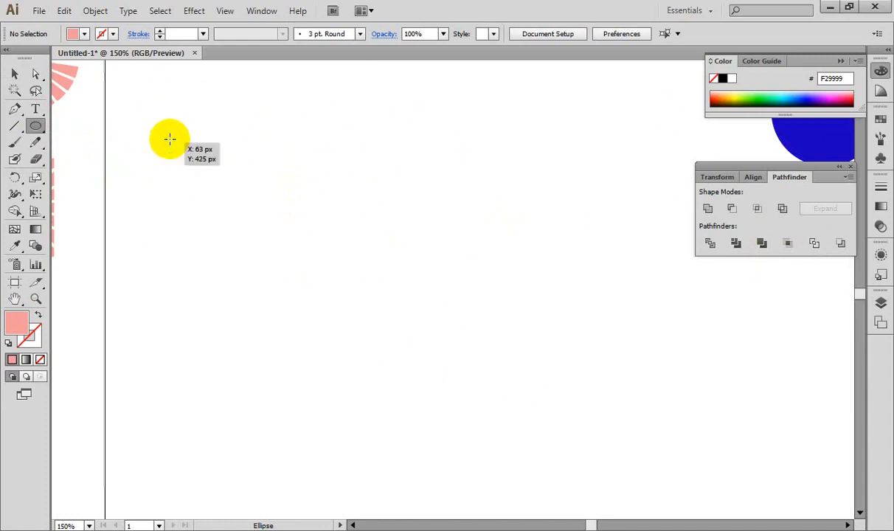
pyautogui.moveTo(168, 140); pyautogui.dragTo(272, 239)
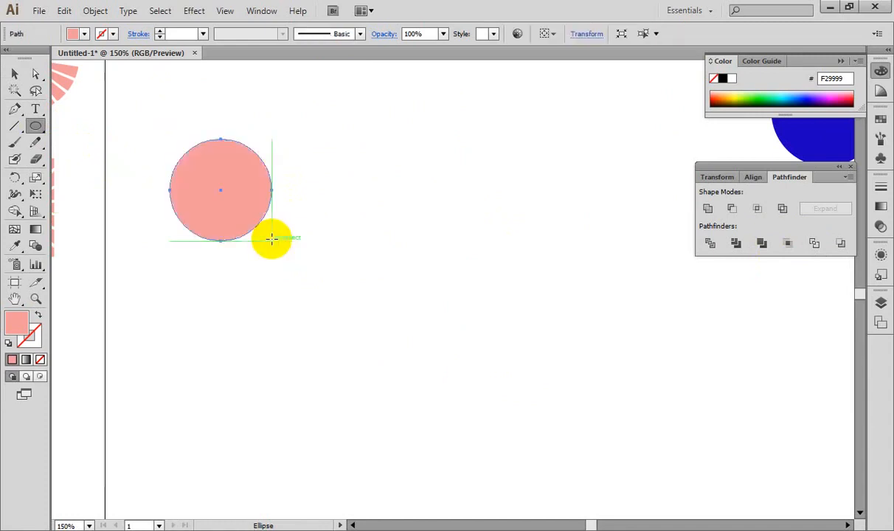
pyautogui.press('Delete')
# Step: Select the five overlapping circles of the leftmost coloured group and apply the Outline pathfinder
pyautogui.press('space')
pyautogui.moveTo(437, 221); pyautogui.dragTo(219, 350)
pyautogui.moveTo(575, 244); pyautogui.dragTo(347, 303)
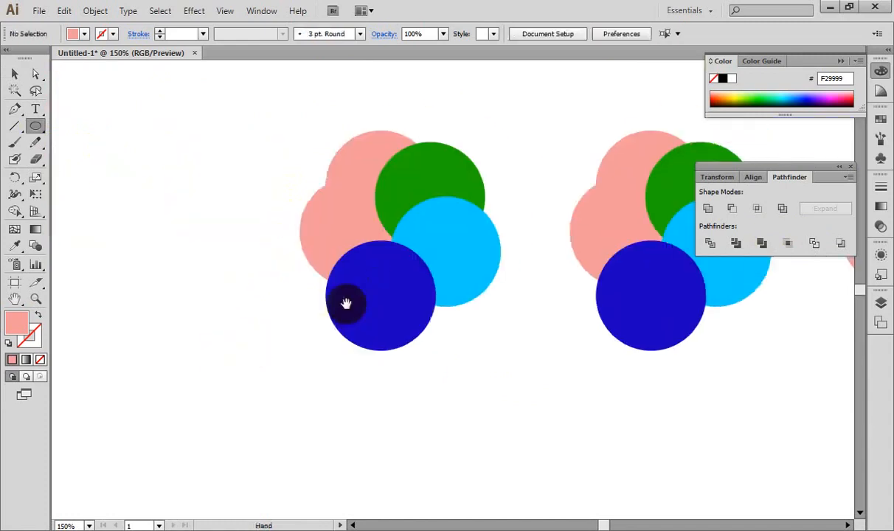
pyautogui.moveTo(260, 99); pyautogui.dragTo(515, 351)
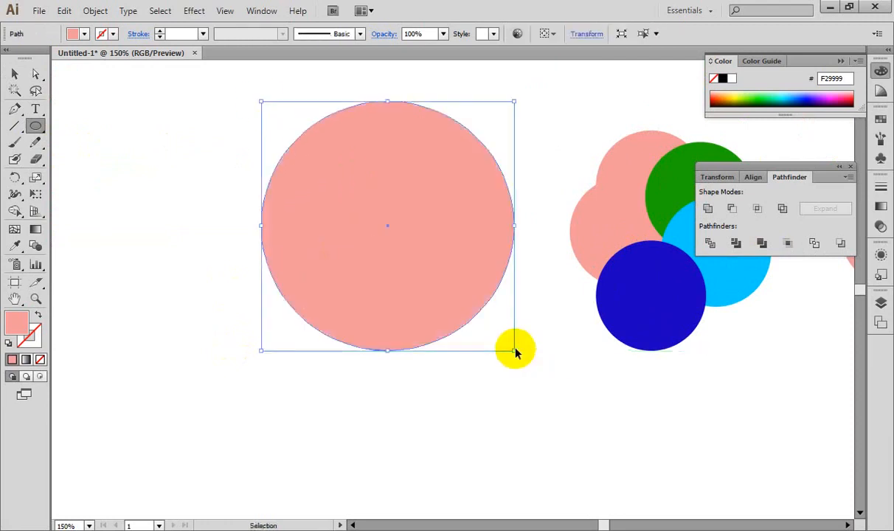
pyautogui.hotkey('ctrl', 'z')
pyautogui.click(14, 74)
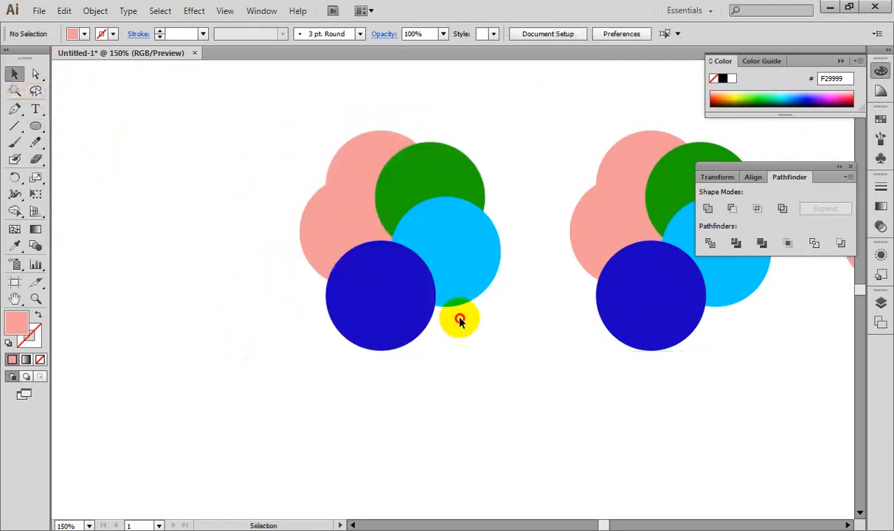
pyautogui.moveTo(283, 118); pyautogui.dragTo(516, 358)
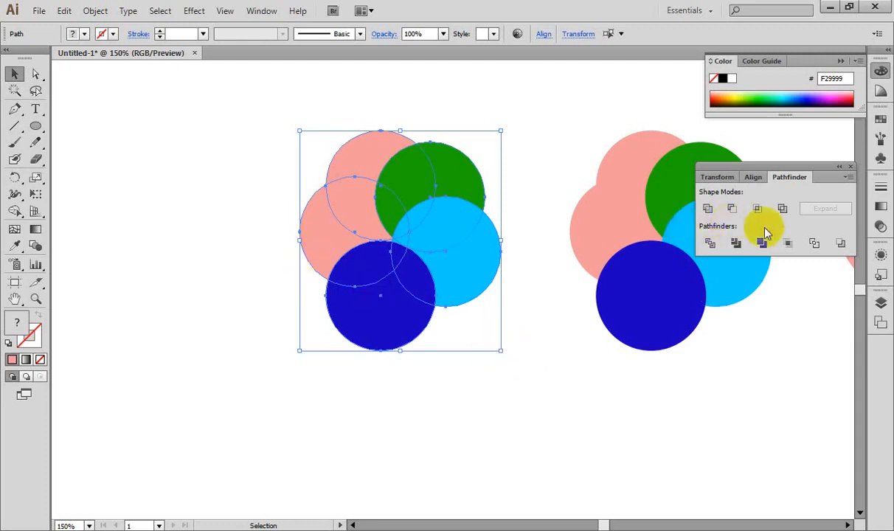
pyautogui.click(814, 244)
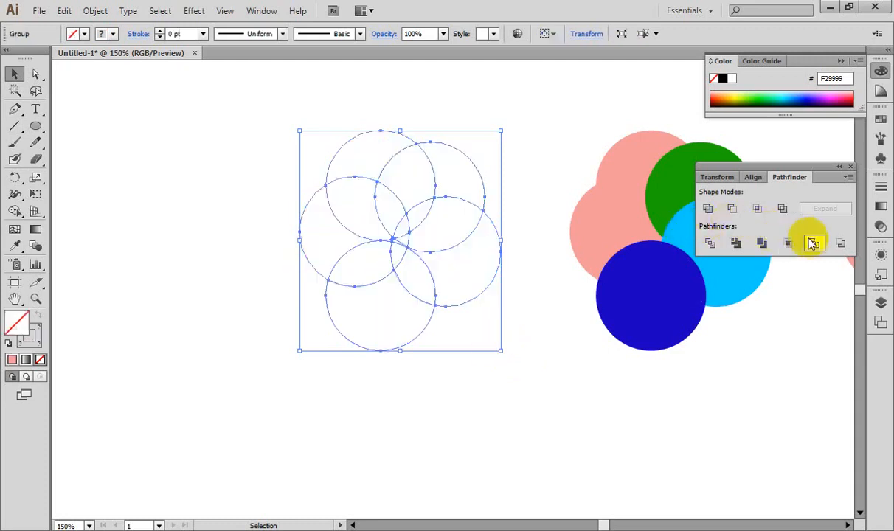
# Step: Clear the selection and undo the Outline operation on the five circles
pyautogui.click(505, 394)
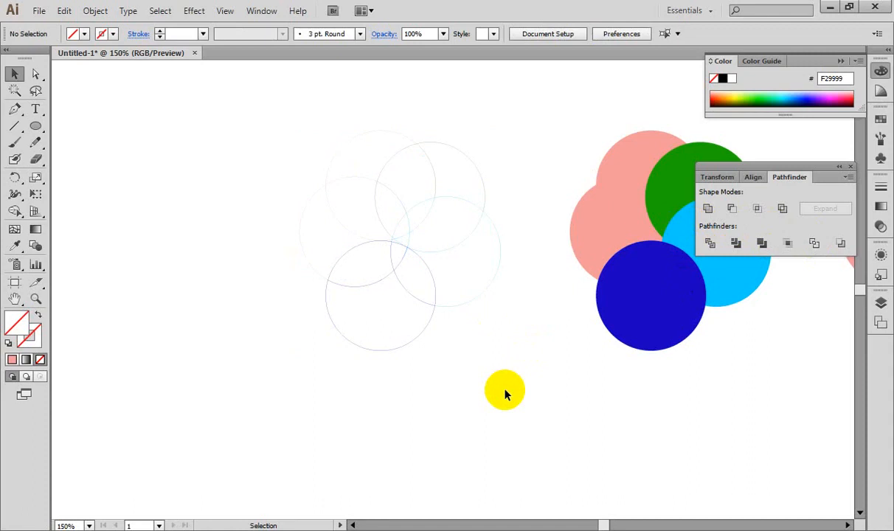
pyautogui.hotkey('ctrl', 'z')
pyautogui.hotkey('ctrl', 'z')
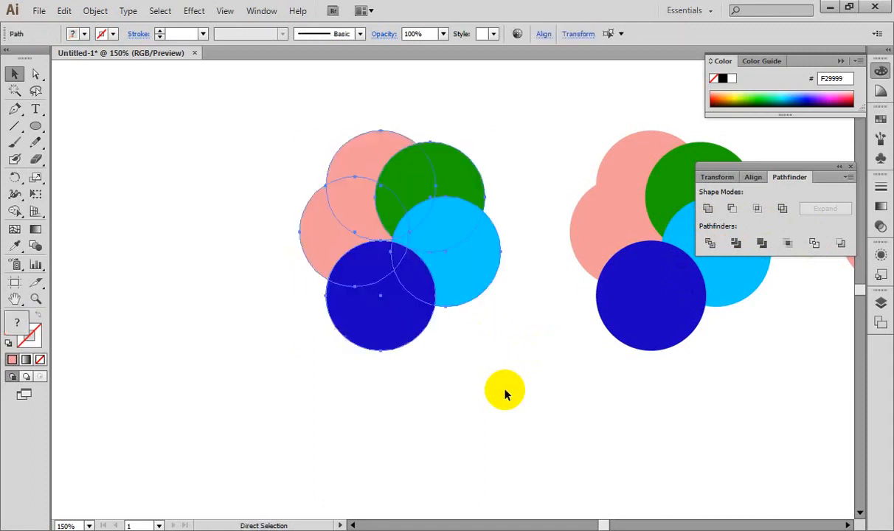
# Step: Apply the Outline pathfinder to the five overlapping circles of the leftmost coloured group
pyautogui.click(505, 394)
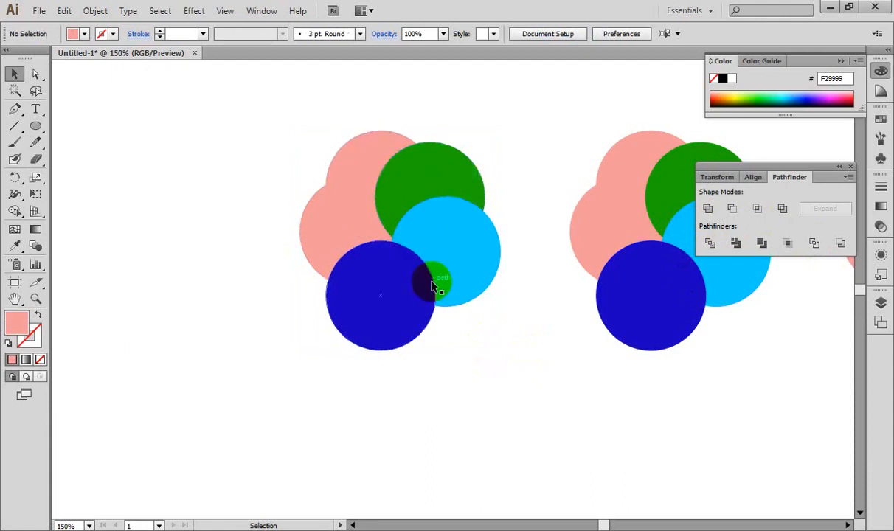
pyautogui.moveTo(249, 121); pyautogui.dragTo(507, 413)
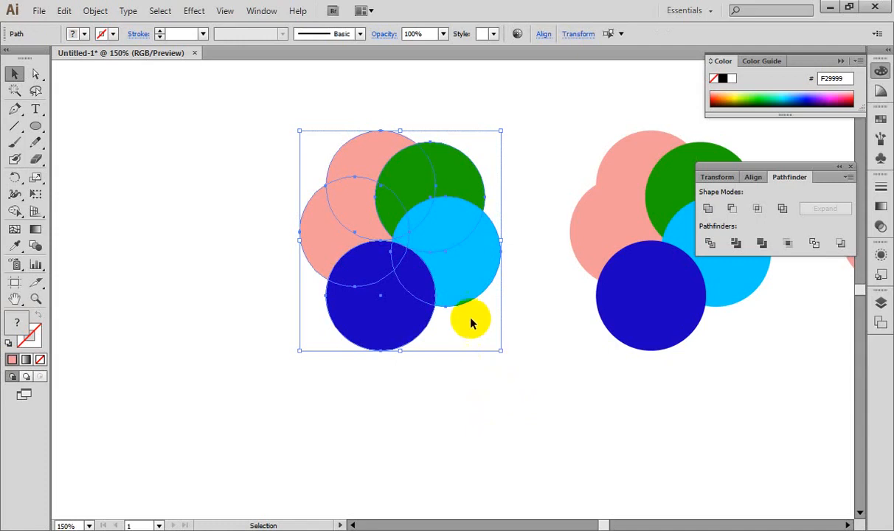
pyautogui.click(811, 246)
pyautogui.click(601, 418)
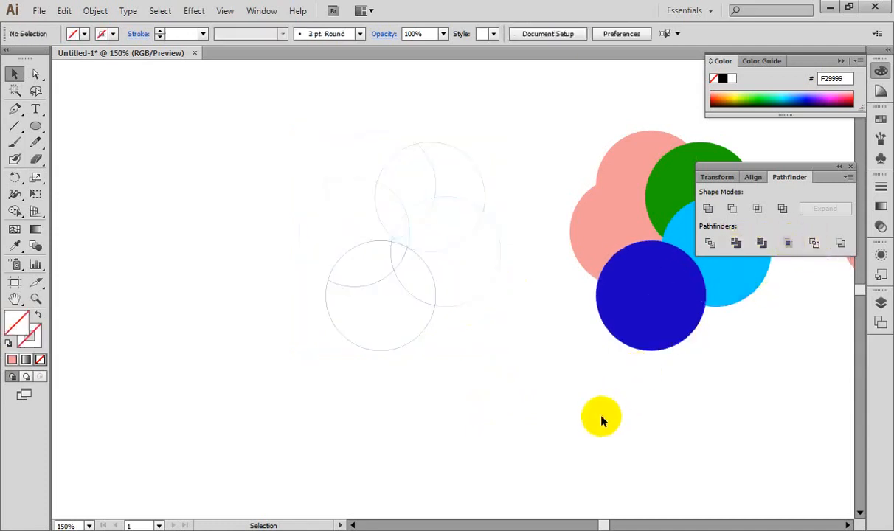
# Step: Move the outlined circle group slightly down and ungroup it into separate path segments
pyautogui.moveTo(475, 299); pyautogui.dragTo(499, 392)
pyautogui.rightClick(476, 318)
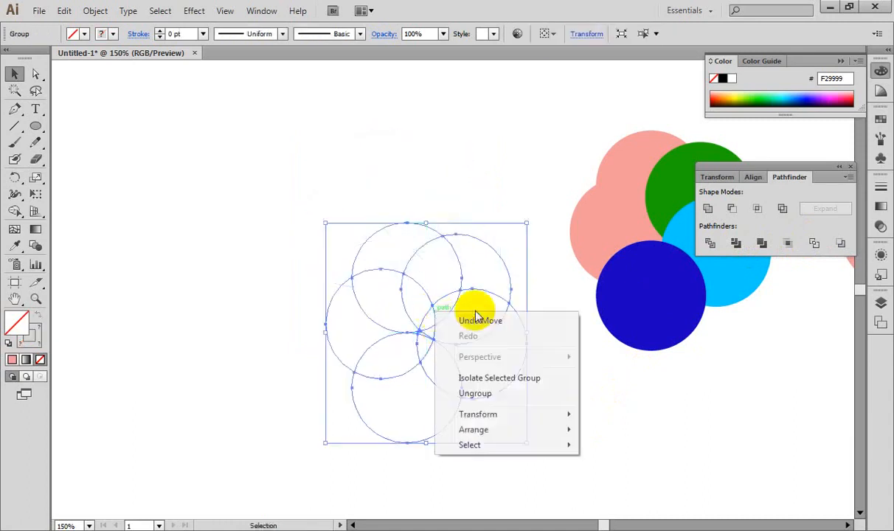
pyautogui.click(483, 393)
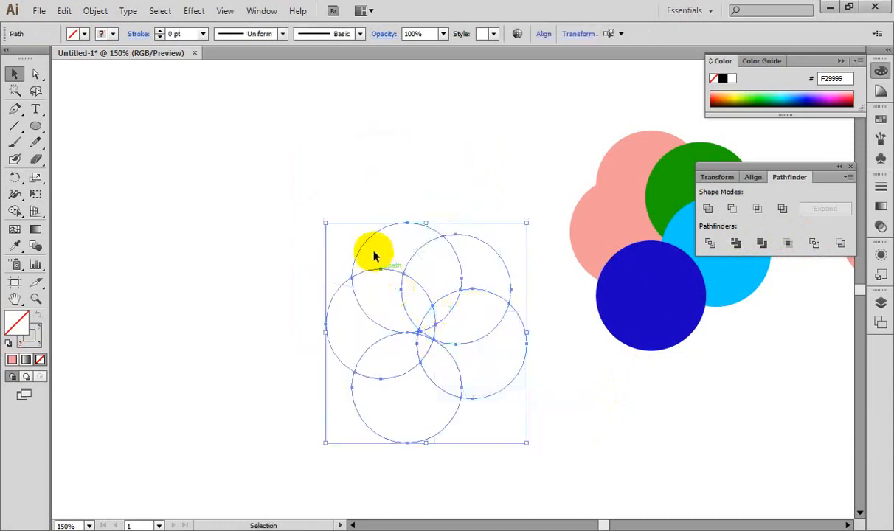
# Step: Pull the arcs of the pink and dark blue circles out of the outlined shape one by one
pyautogui.click(360, 197)
pyautogui.moveTo(370, 240); pyautogui.dragTo(309, 174)
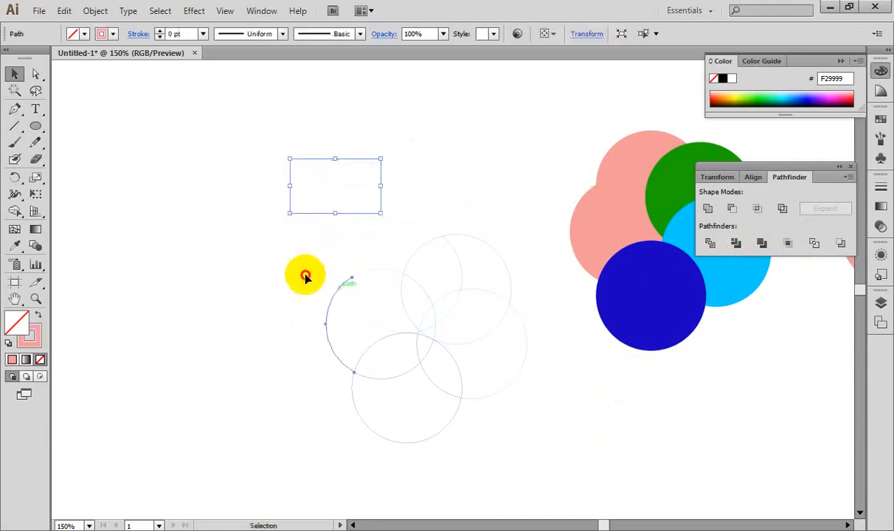
pyautogui.moveTo(306, 276); pyautogui.dragTo(303, 262)
pyautogui.moveTo(376, 271); pyautogui.dragTo(359, 246)
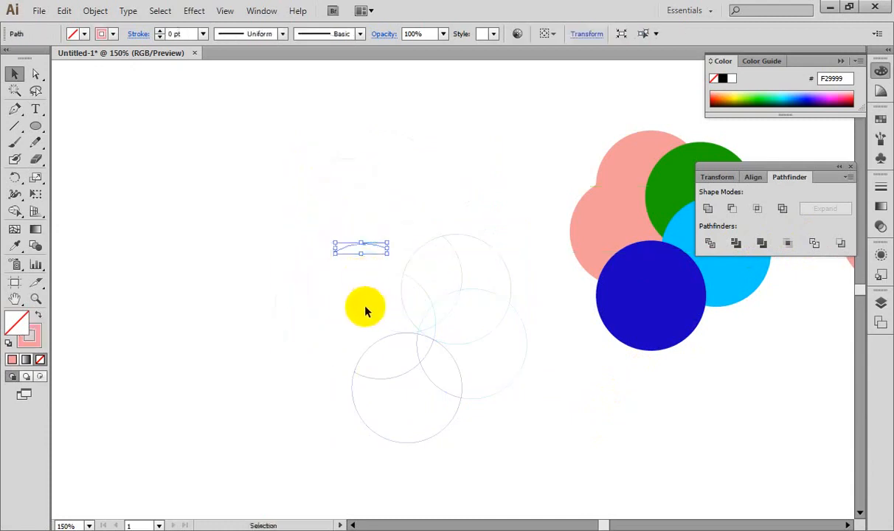
pyautogui.moveTo(365, 308); pyautogui.dragTo(334, 305)
pyautogui.moveTo(364, 353); pyautogui.dragTo(330, 358)
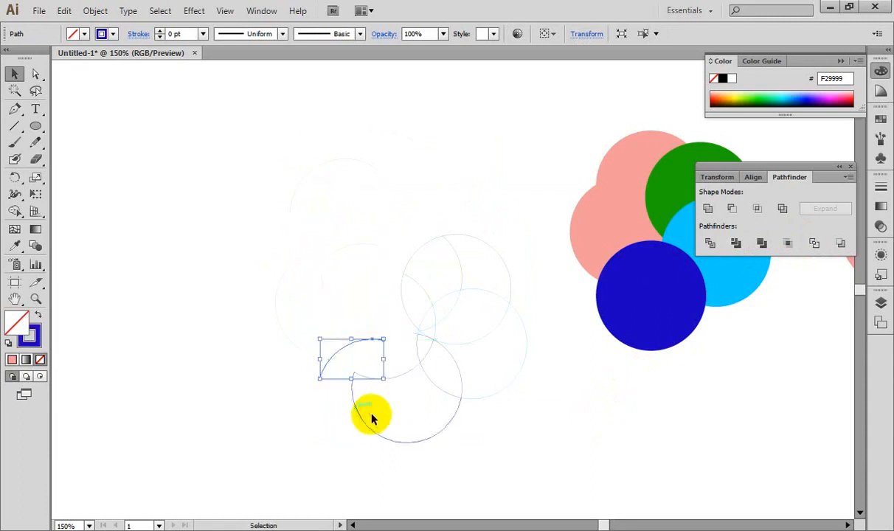
pyautogui.moveTo(373, 433); pyautogui.dragTo(353, 460)
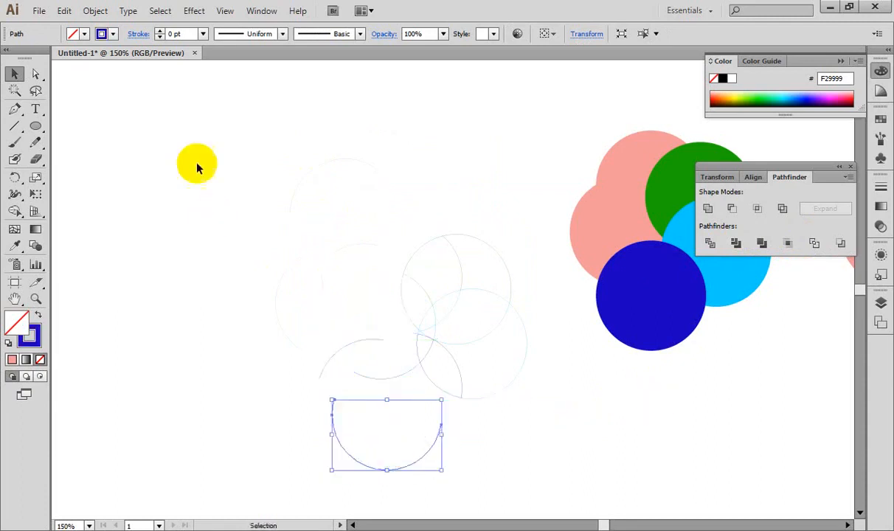
# Step: Delete all the outline arcs and the right-hand one of the two remaining coloured circle groups
pyautogui.moveTo(218, 131); pyautogui.dragTo(510, 475)
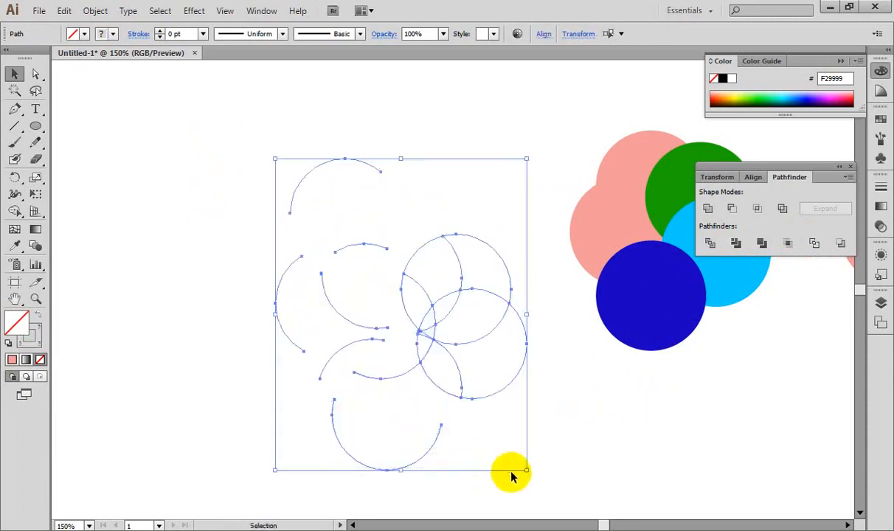
pyautogui.press('Delete')
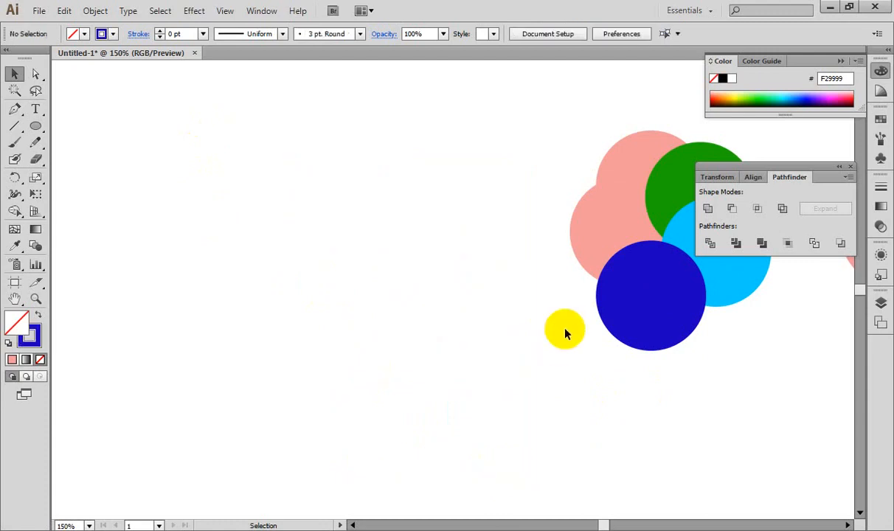
pyautogui.moveTo(597, 303); pyautogui.dragTo(398, 300)
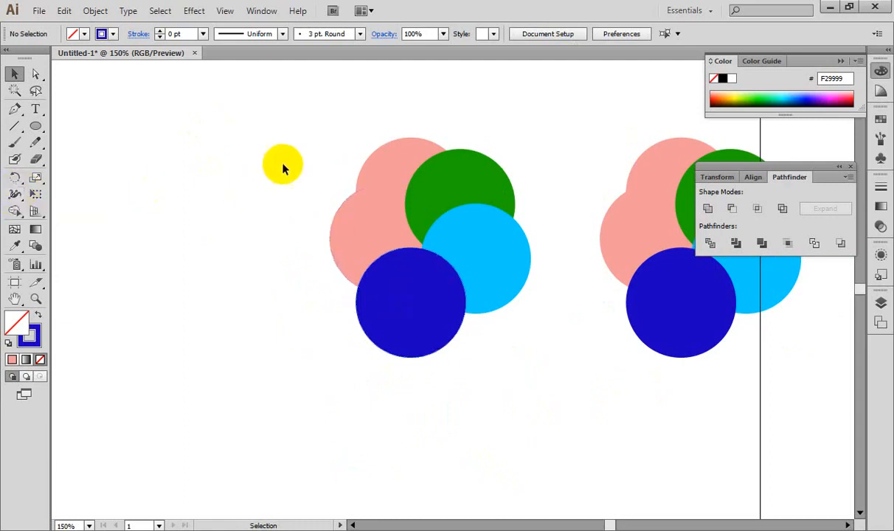
pyautogui.moveTo(302, 121); pyautogui.dragTo(787, 422)
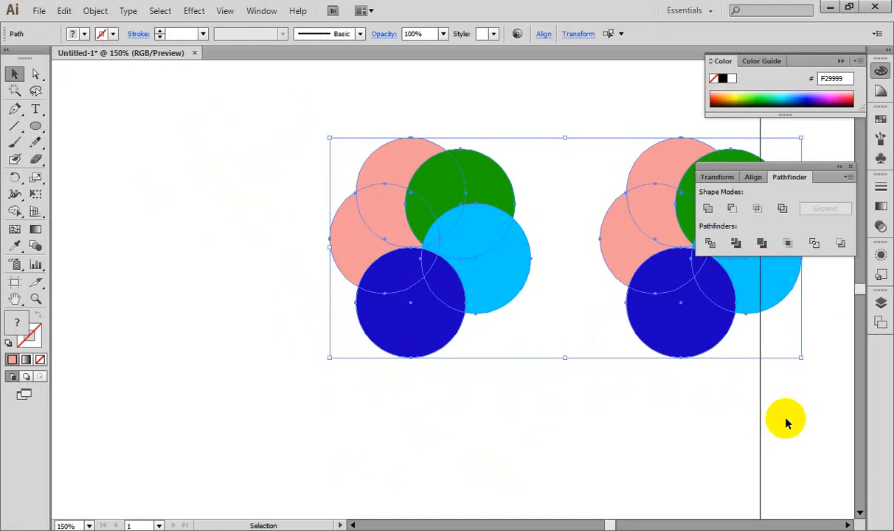
pyautogui.click(577, 182)
pyautogui.moveTo(564, 110); pyautogui.dragTo(845, 399)
pyautogui.press('Delete')
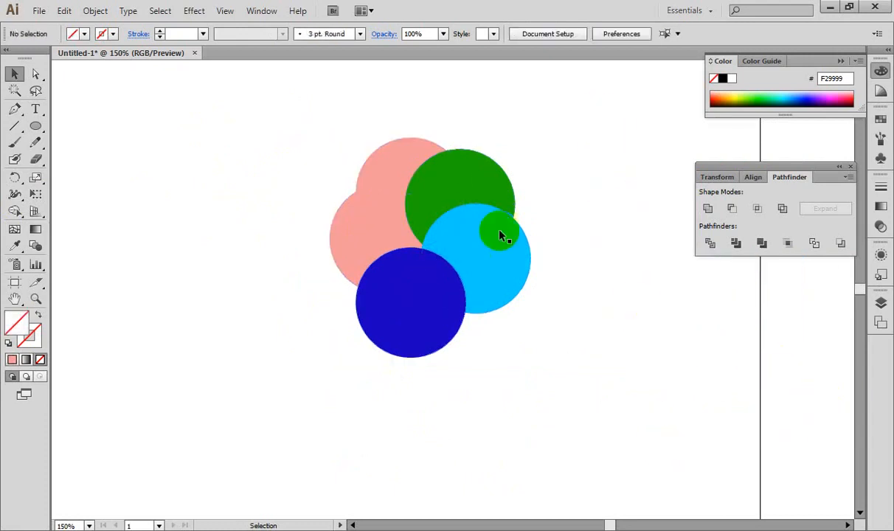
# Step: Delete the green, light blue and dark blue circles from the remaining group, keeping the two pink circles
pyautogui.click(449, 181)
pyautogui.press('Delete')
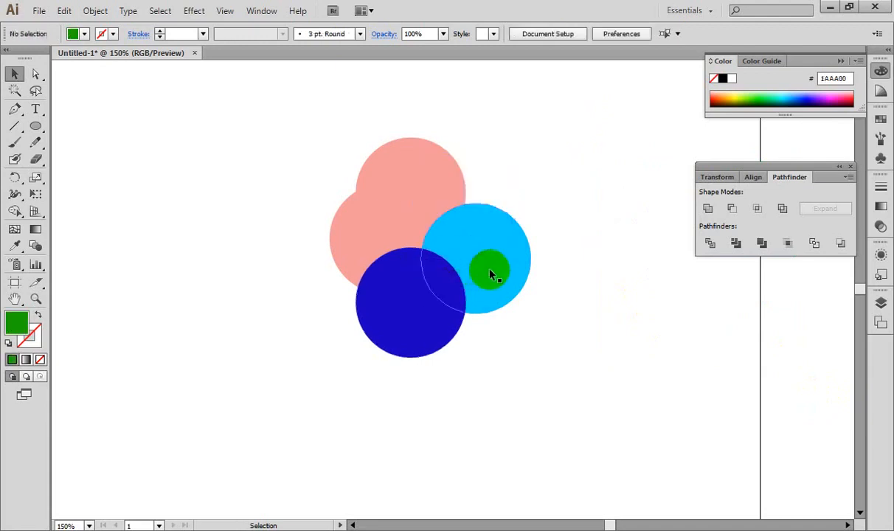
pyautogui.click(488, 270)
pyautogui.press('Delete')
pyautogui.click(429, 317)
pyautogui.press('Delete')
# Step: Place the upper pink circle level with the other so they overlap, and duplicate the pair straight below
pyautogui.moveTo(434, 183); pyautogui.dragTo(457, 227)
pyautogui.moveTo(273, 154); pyautogui.dragTo(572, 335)
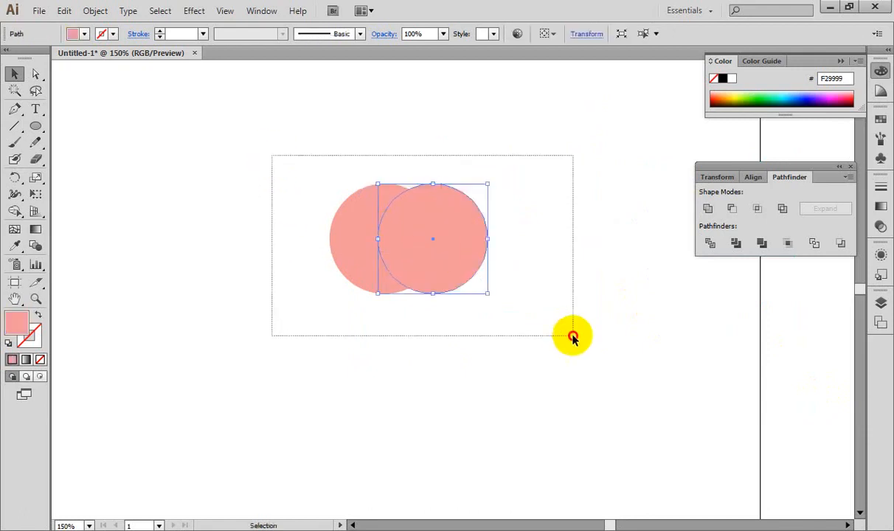
pyautogui.keyDown('alt'); pyautogui.keyDown('shift'); pyautogui.moveTo(470, 259); pyautogui.dragTo(472, 398); pyautogui.keyUp('shift'); pyautogui.keyUp('alt')
pyautogui.click(569, 254)
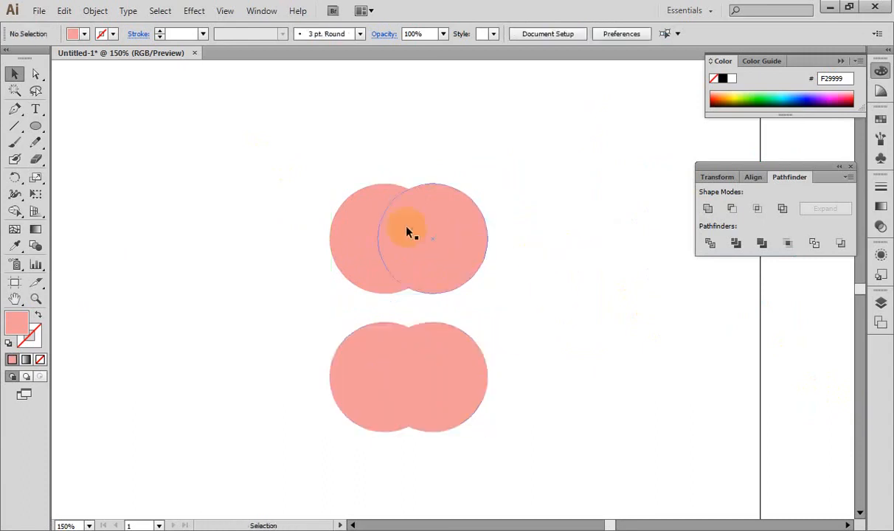
pyautogui.moveTo(282, 164); pyautogui.dragTo(533, 303)
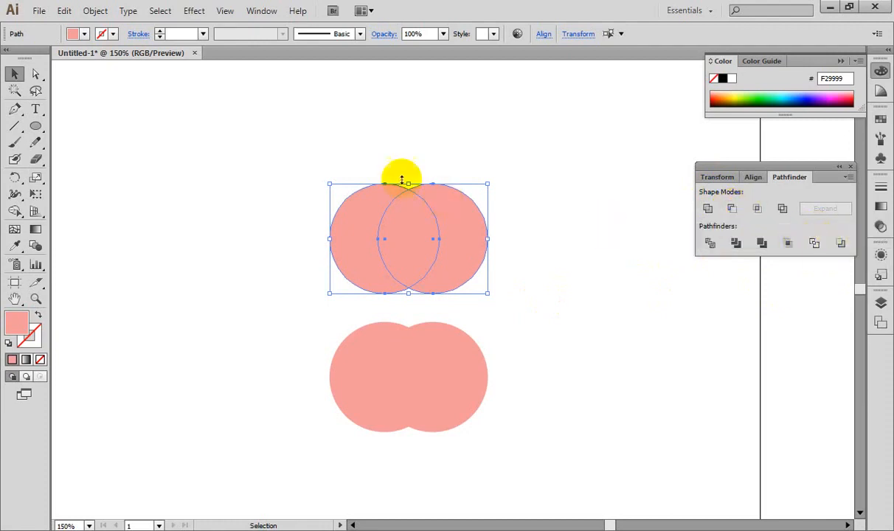
pyautogui.moveTo(279, 158); pyautogui.dragTo(544, 303)
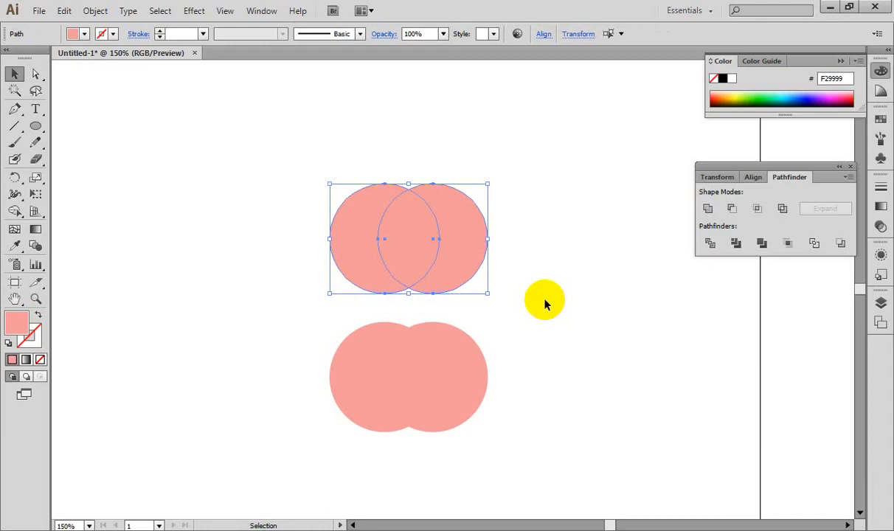
pyautogui.click(468, 235)
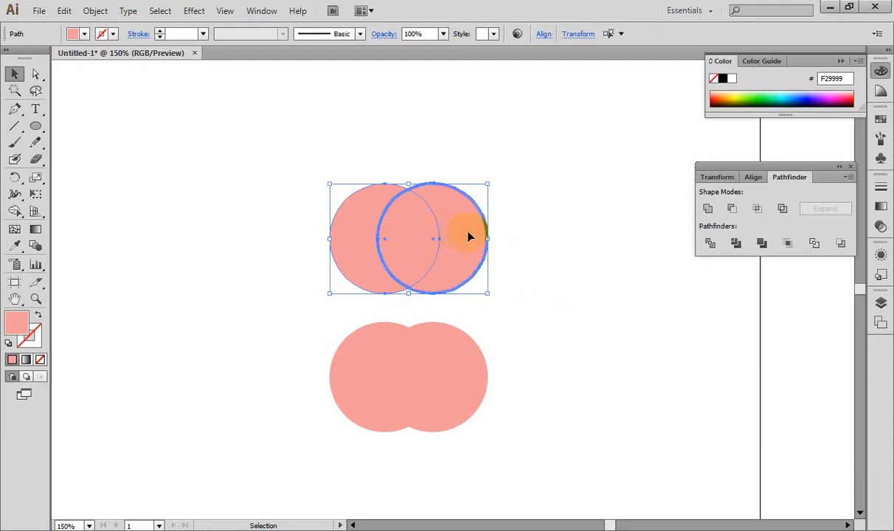
pyautogui.click(520, 190)
# Step: Fill the upper pair's right-hand circle with turquoise 00E9D1 and copy that fill to the lower pair's right-hand circle with the Eyedropper
pyautogui.click(469, 224)
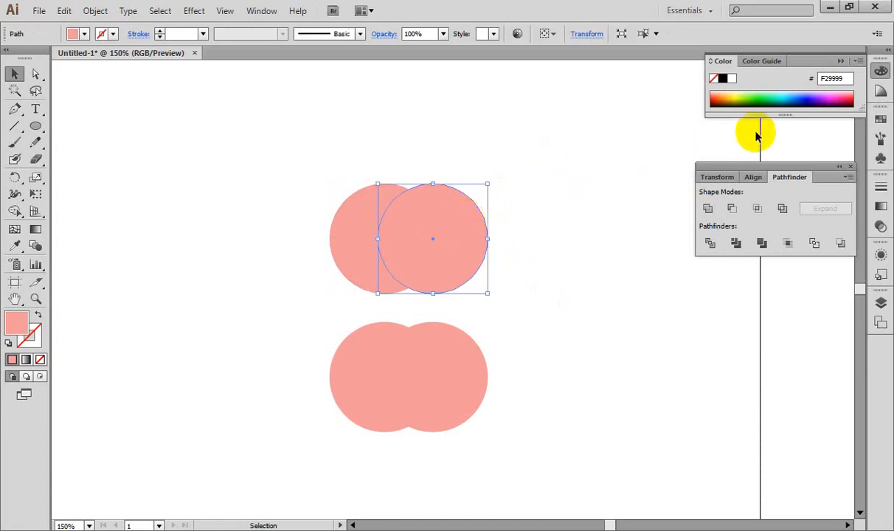
pyautogui.click(784, 92)
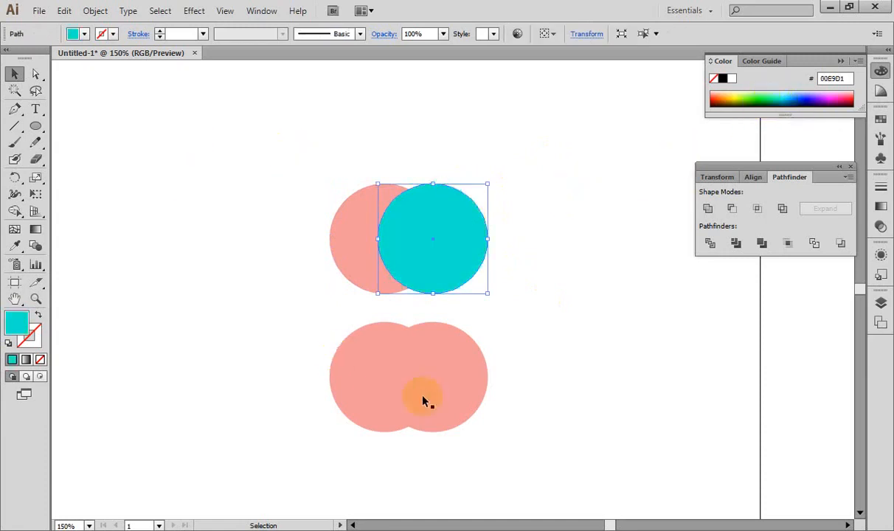
pyautogui.click(456, 399)
pyautogui.click(15, 245)
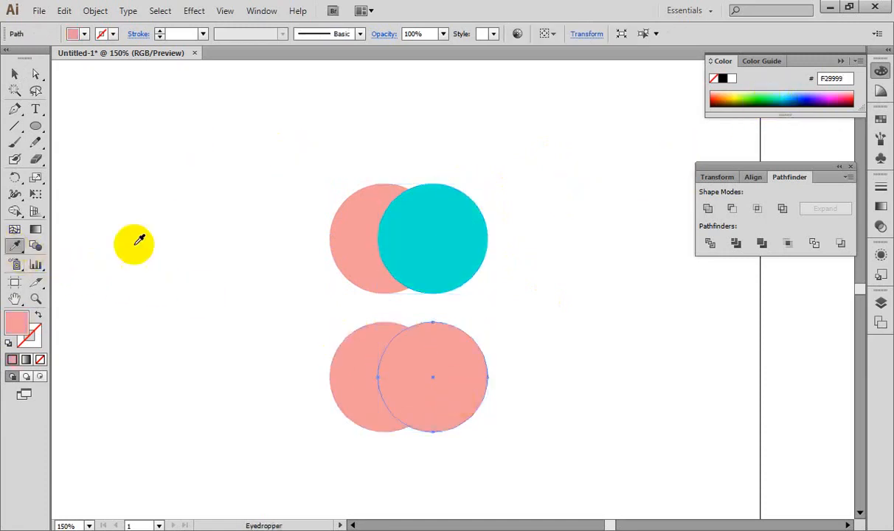
pyautogui.click(420, 219)
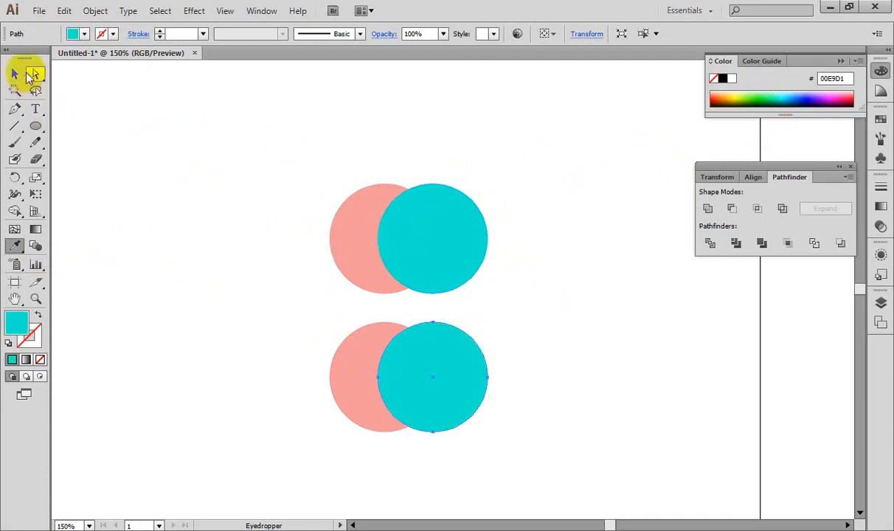
pyautogui.click(14, 73)
pyautogui.click(210, 170)
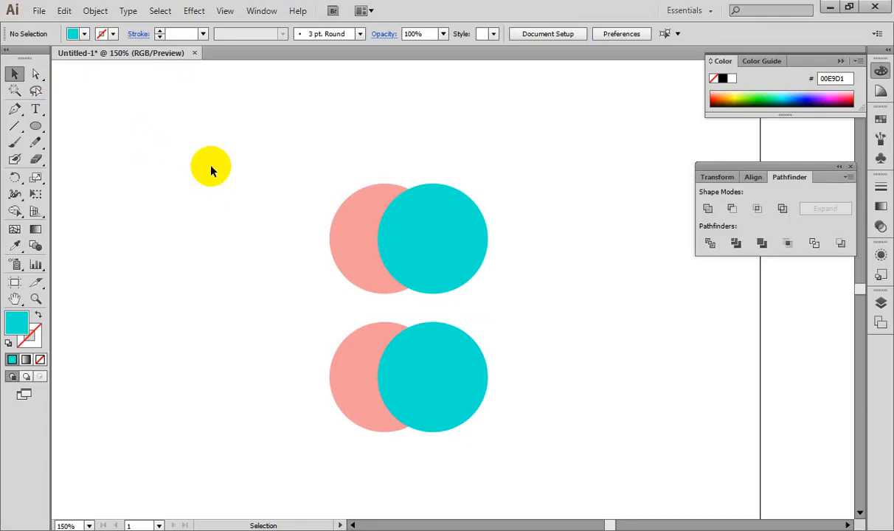
# Step: Examine the upper pair up close, checking how the turquoise and pink circles are stacked
pyautogui.hotkey('ctrl', '+')
pyautogui.hotkey('ctrl', '+')
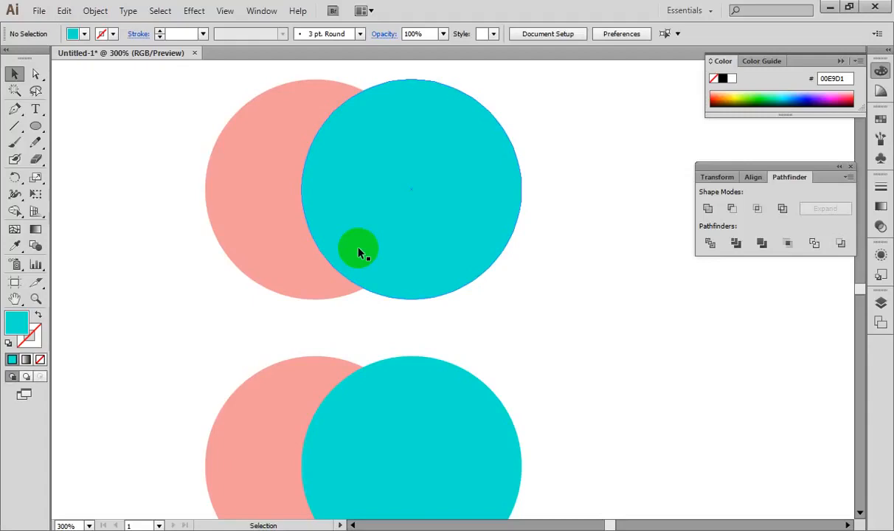
pyautogui.click(687, 362)
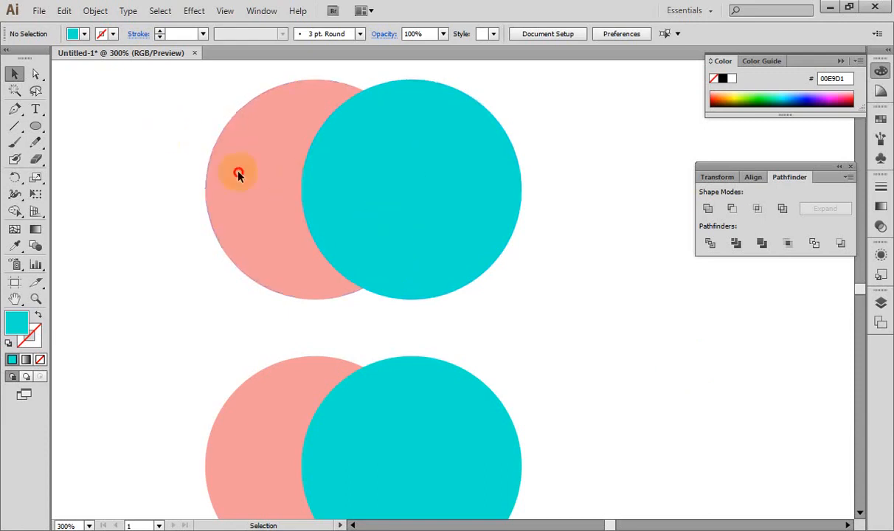
pyautogui.moveTo(140, 104); pyautogui.dragTo(553, 246)
pyautogui.click(608, 203)
pyautogui.click(473, 202)
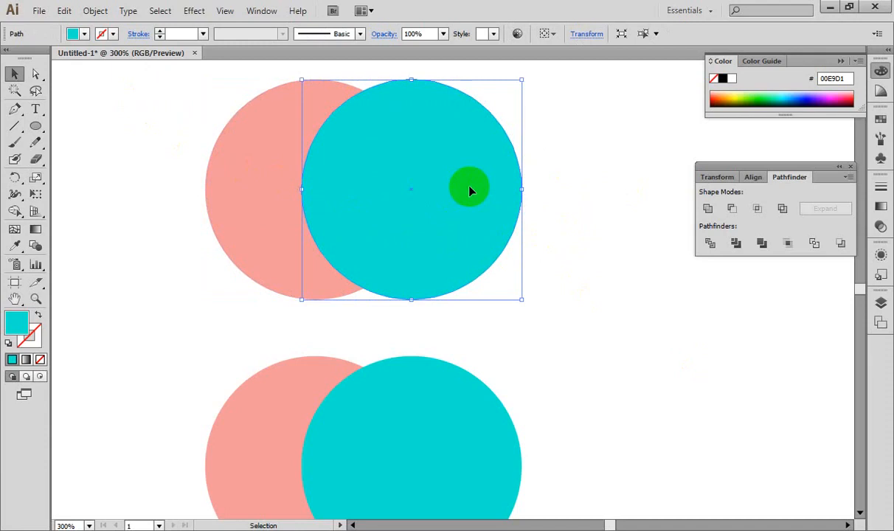
pyautogui.click(598, 189)
pyautogui.moveTo(163, 106); pyautogui.dragTo(554, 264)
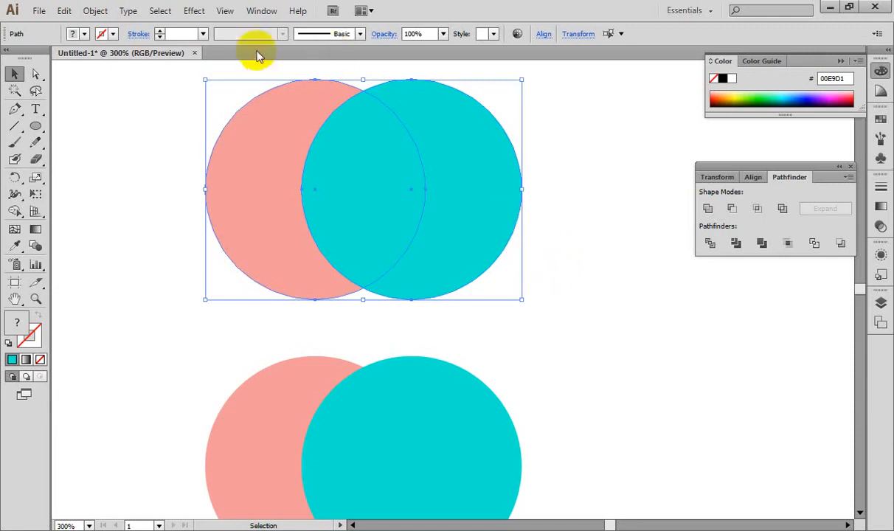
pyautogui.click(585, 138)
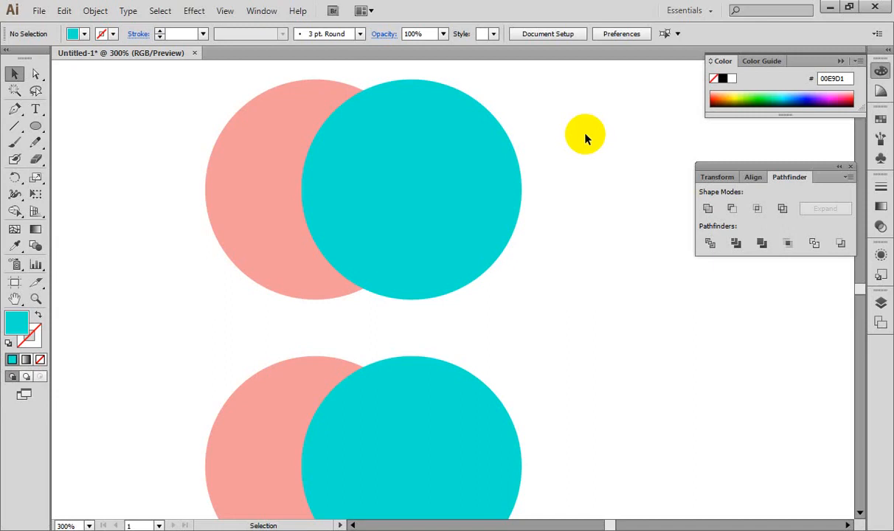
# Step: Apply Minus Front as a compound shape to the upper pair of circles and expand it into a pink crescent
pyautogui.moveTo(584, 136); pyautogui.dragTo(228, 192)
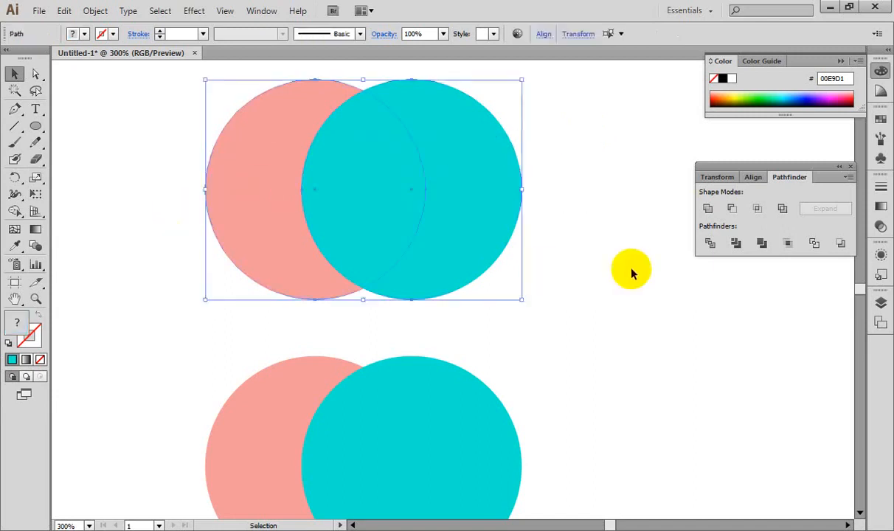
pyautogui.click(732, 210)
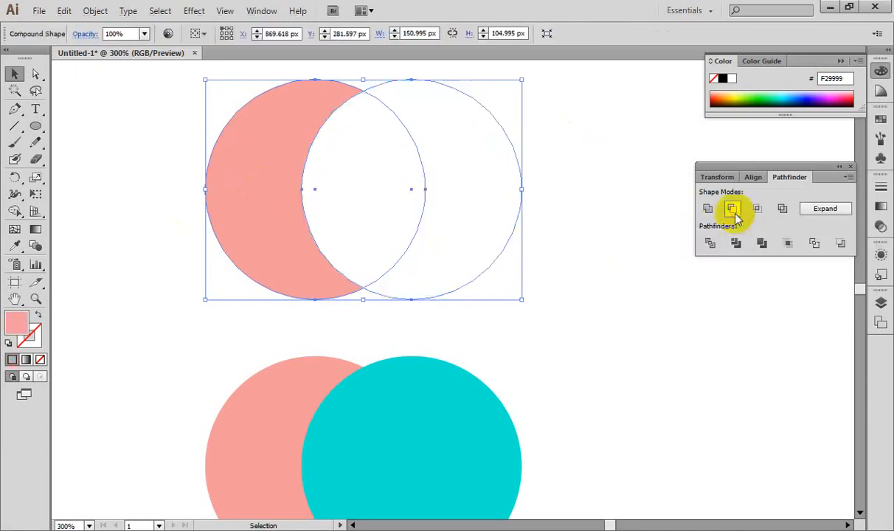
pyautogui.click(820, 209)
pyautogui.click(594, 273)
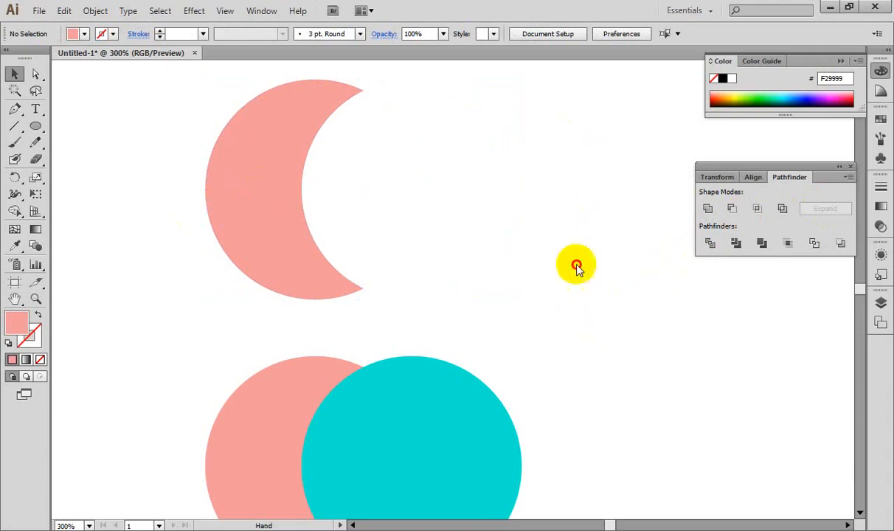
# Step: Apply the Minus Back pathfinder to the lower pair of circles, keeping a turquoise crescent
pyautogui.moveTo(576, 265); pyautogui.dragTo(605, 158)
pyautogui.moveTo(178, 213); pyautogui.dragTo(671, 462)
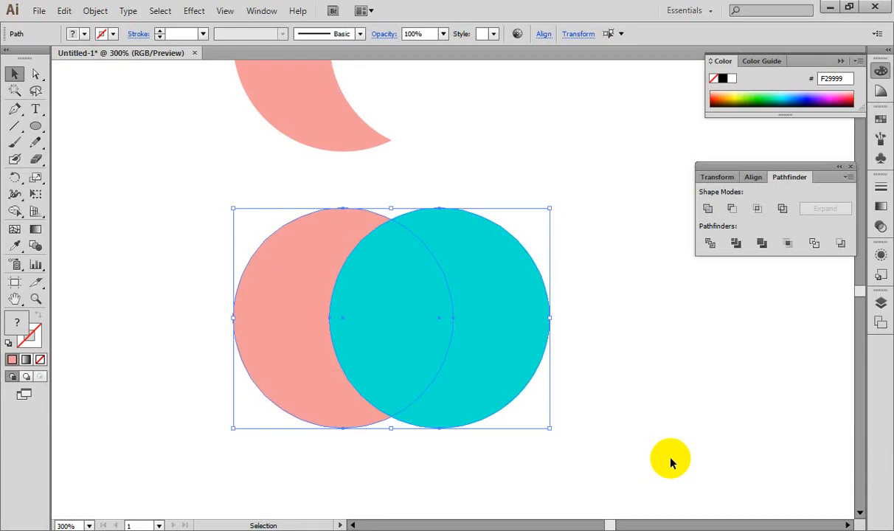
pyautogui.click(840, 243)
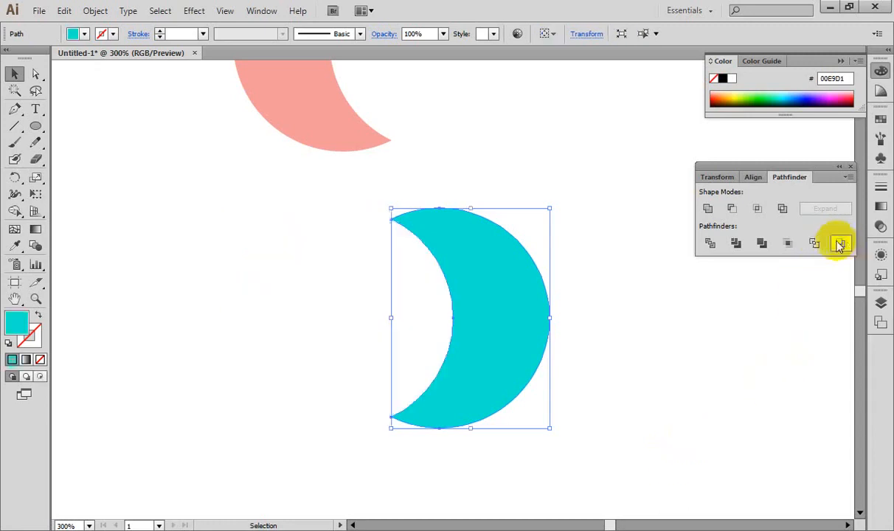
# Step: Move the pink and turquoise crescents together off the artboard, just past its right edge
pyautogui.click(643, 358)
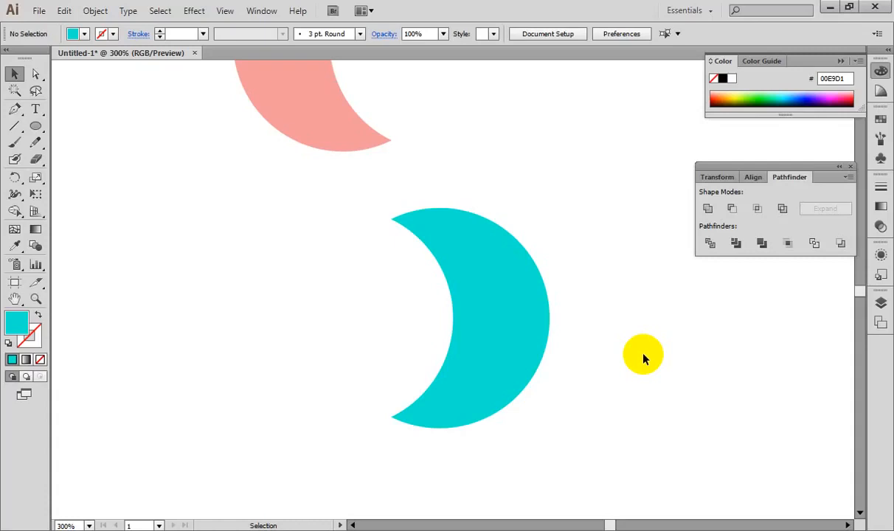
pyautogui.press('space')
pyautogui.moveTo(506, 268); pyautogui.dragTo(455, 193)
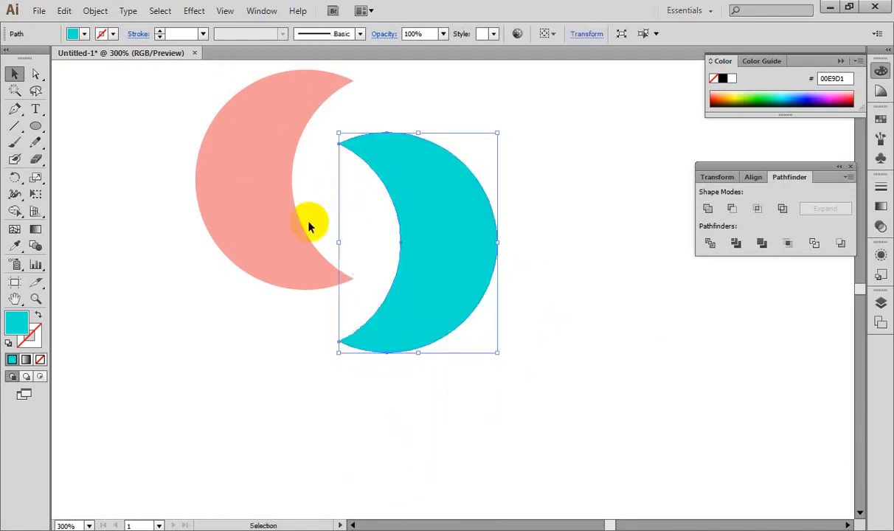
pyautogui.hotkey('ctrl', '-')
pyautogui.hotkey('ctrl', '-')
pyautogui.hotkey('ctrl', '-')
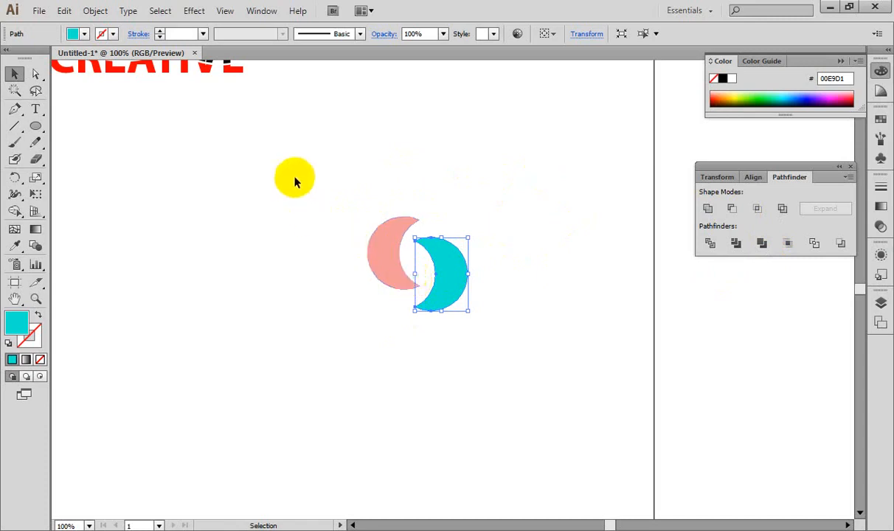
pyautogui.moveTo(293, 180); pyautogui.dragTo(594, 393)
pyautogui.moveTo(457, 294); pyautogui.dragTo(522, 237)
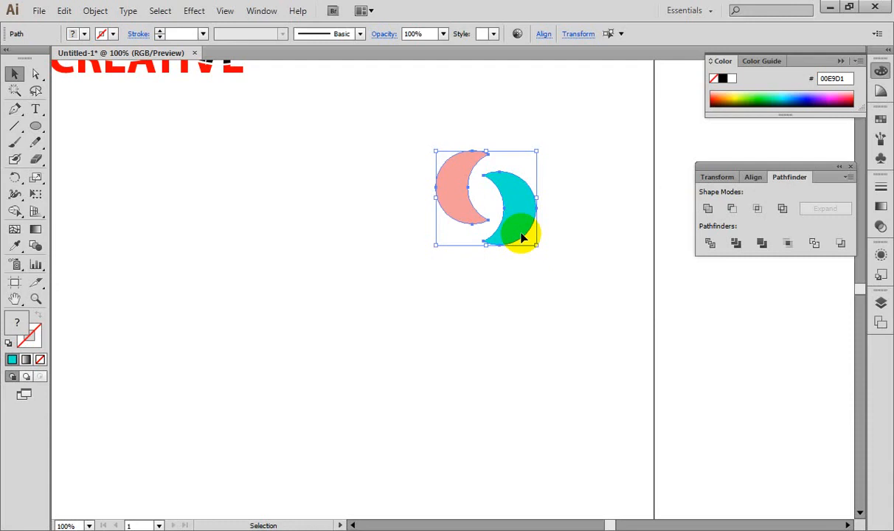
pyautogui.moveTo(513, 214); pyautogui.dragTo(746, 368)
# Step: Place the image chrome-logo.jpg from the Class # 05 folder into the document
pyautogui.click(37, 10)
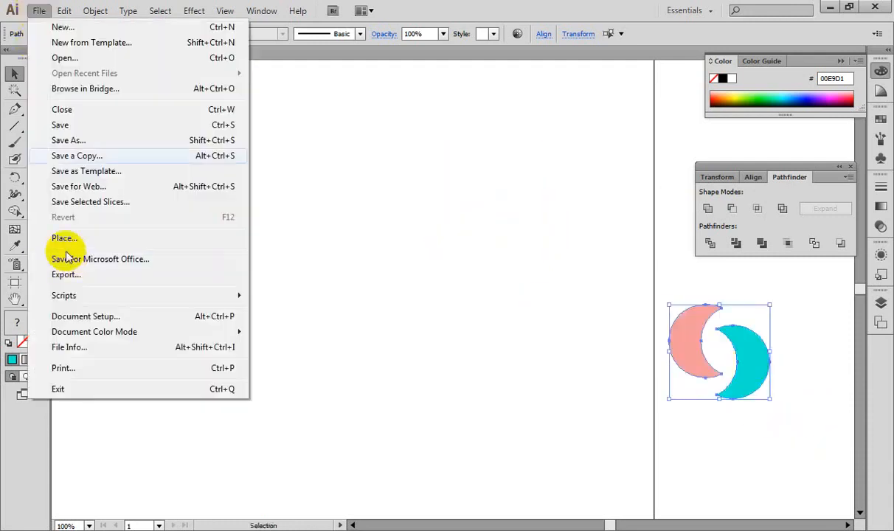
pyautogui.click(74, 236)
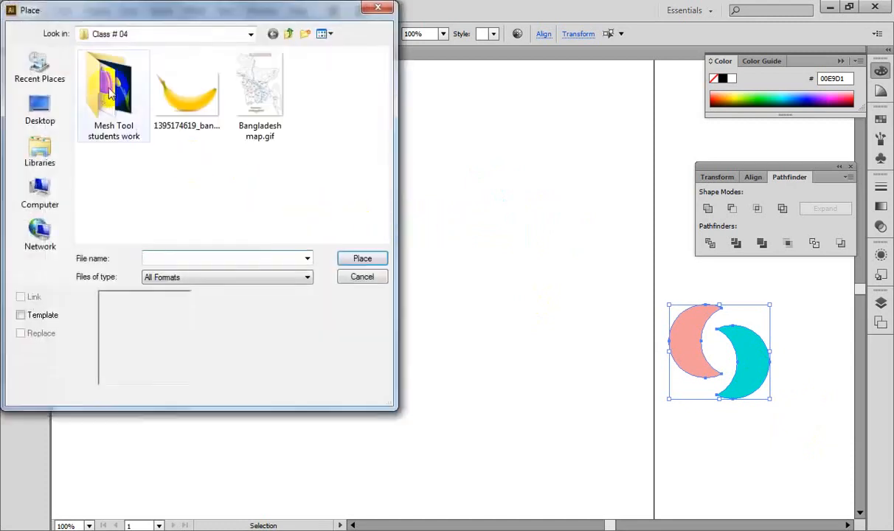
pyautogui.press('BackSpace')
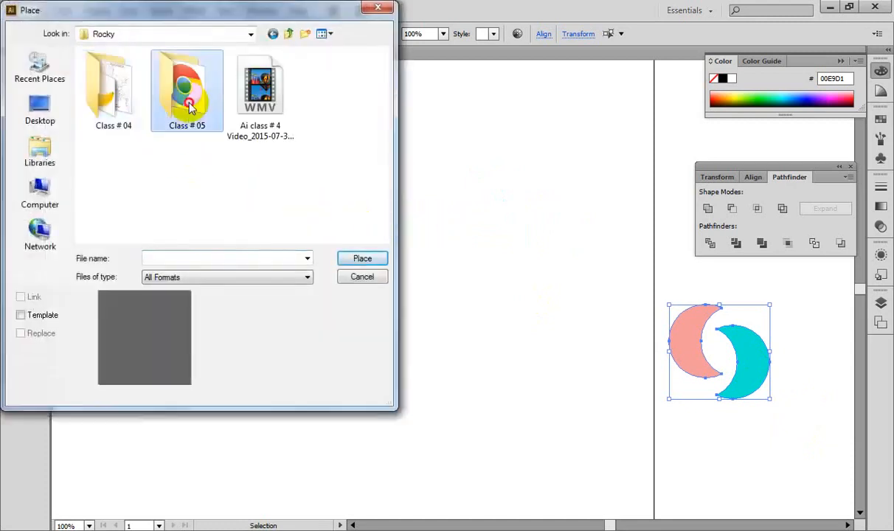
pyautogui.doubleClick(186, 109)
pyautogui.click(122, 94)
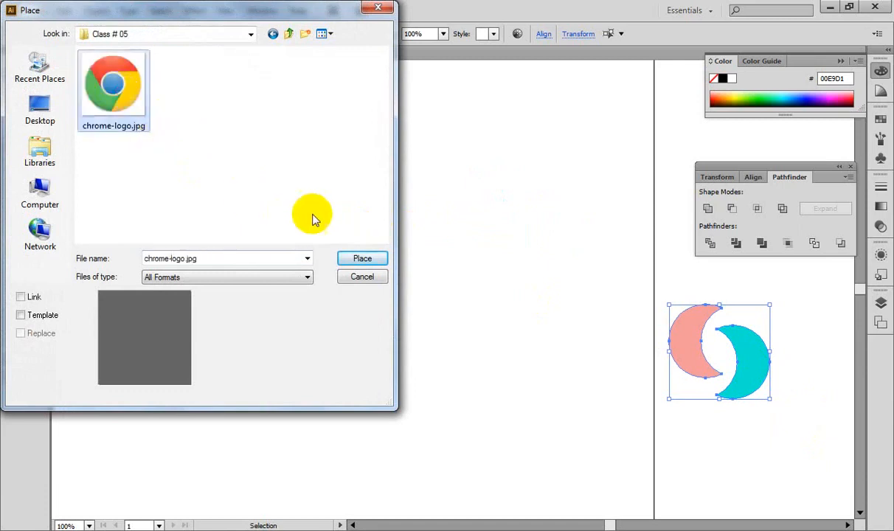
pyautogui.click(361, 257)
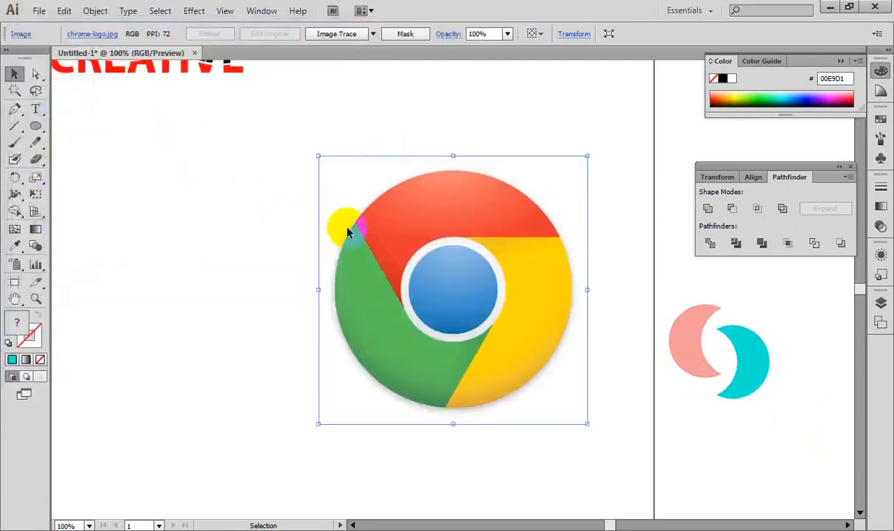
# Step: Scale the placed Chrome logo down to well under half its size and move it to the artboard's left side
pyautogui.moveTo(319, 155); pyautogui.dragTo(403, 239)
pyautogui.moveTo(426, 283); pyautogui.dragTo(108, 282)
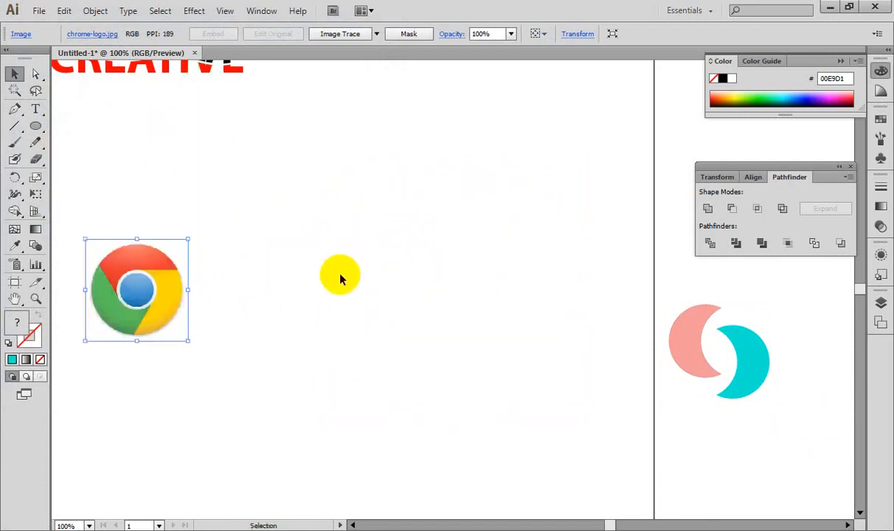
pyautogui.click(396, 211)
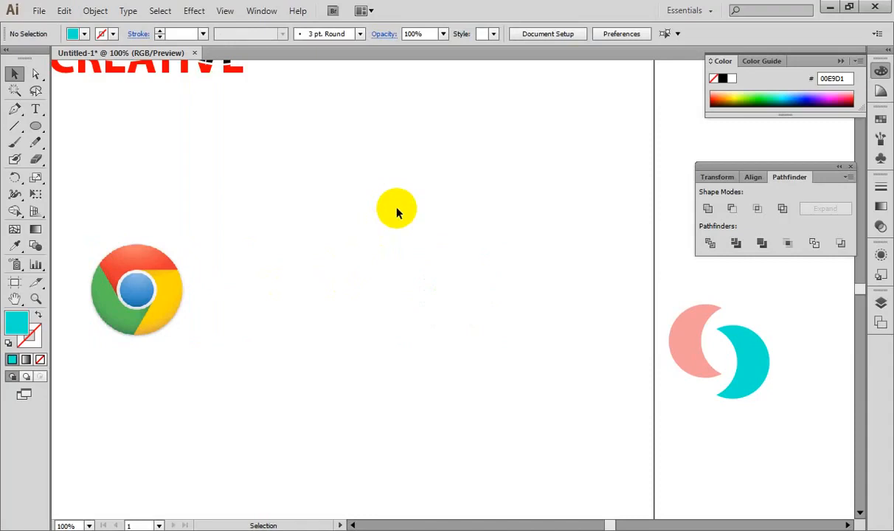
# Step: Draw a turquoise circle with the Ellipse tool beside the Chrome logo, slightly larger than the logo
pyautogui.hotkey('ctrl', '=')
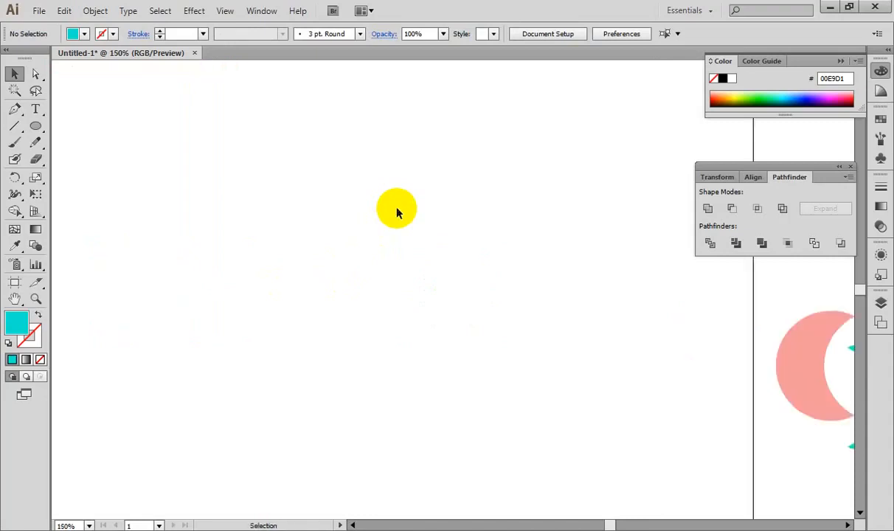
pyautogui.moveTo(382, 295); pyautogui.dragTo(461, 324)
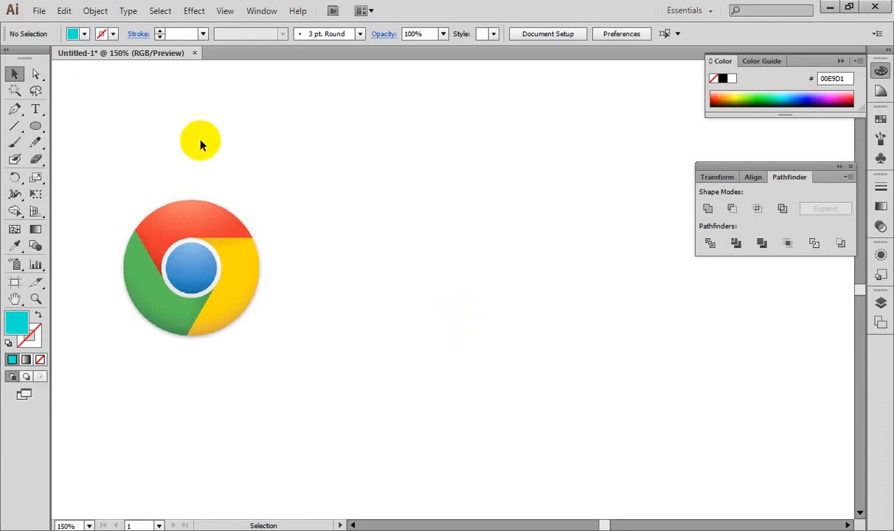
pyautogui.moveTo(35, 126); pyautogui.dragTo(89, 159)
pyautogui.moveTo(364, 201); pyautogui.dragTo(506, 344)
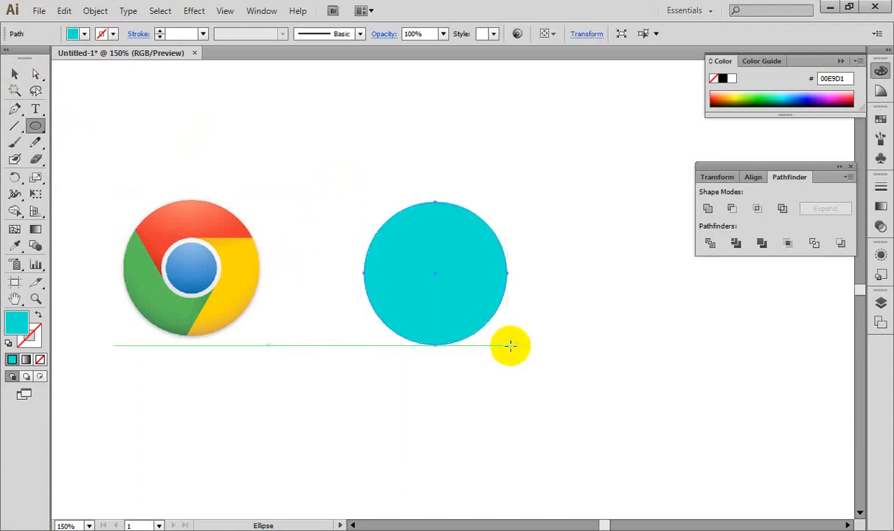
pyautogui.click(15, 74)
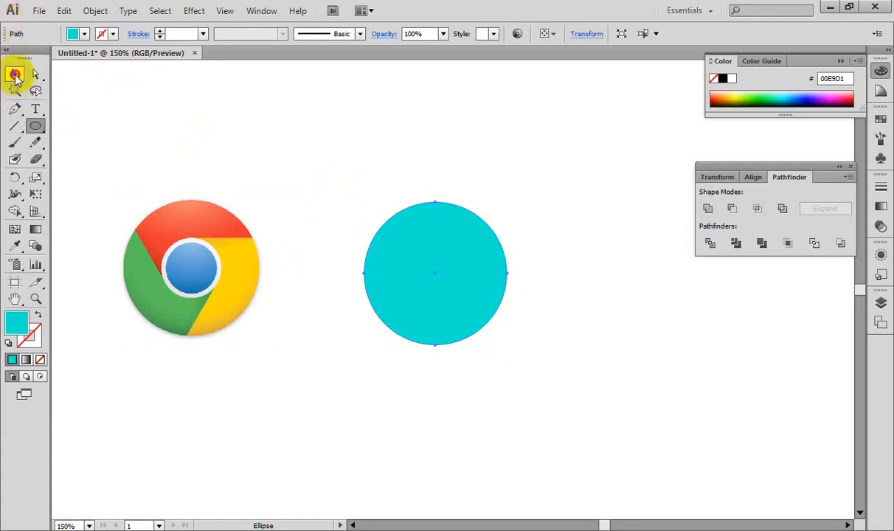
pyautogui.click(433, 232)
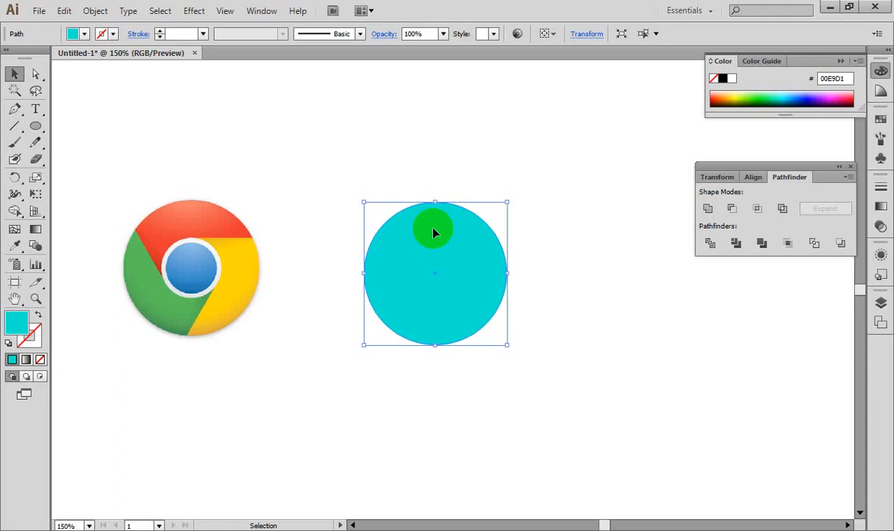
# Step: Copy the turquoise circle in place, fill the copy with green 0BAA00 and shrink it about its centre to under half the diameter
pyautogui.press('a')
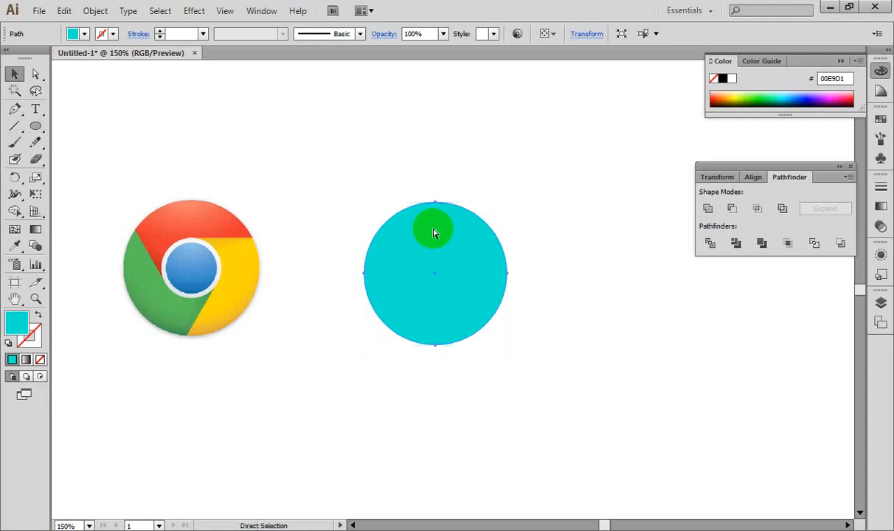
pyautogui.press('v')
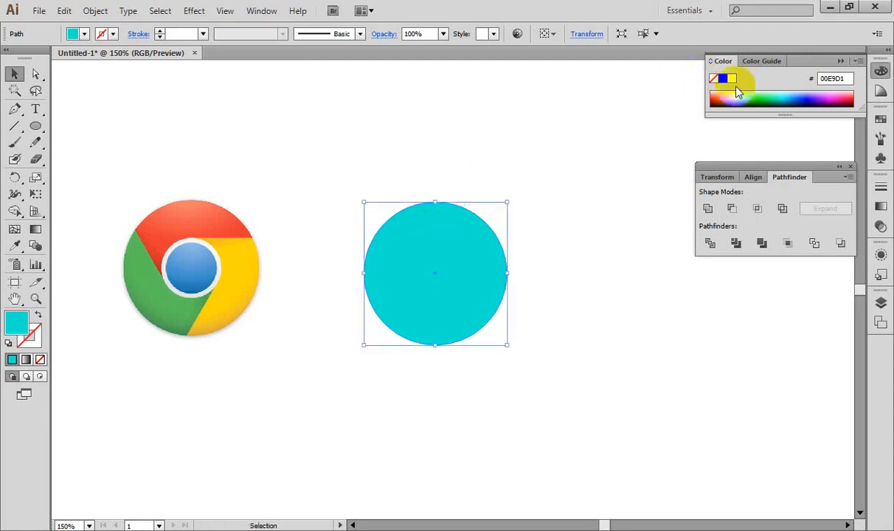
pyautogui.click(757, 98)
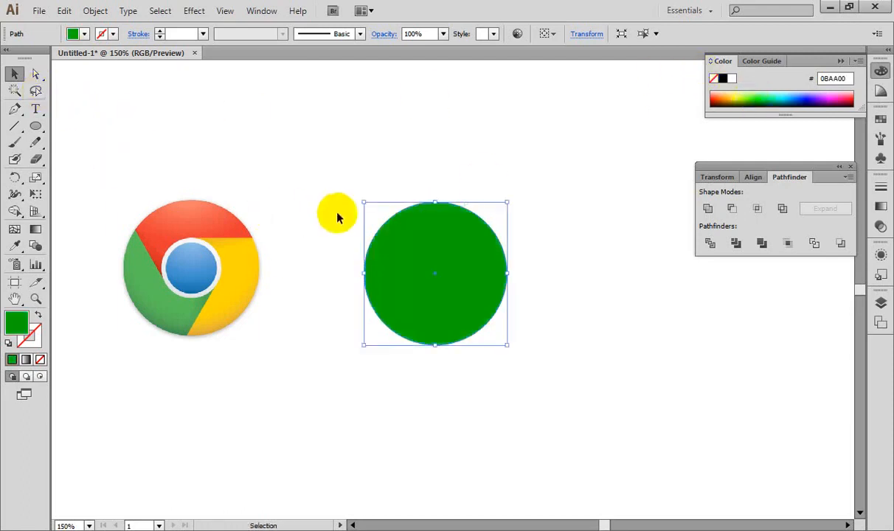
pyautogui.moveTo(363, 201); pyautogui.dragTo(364, 205)
pyautogui.moveTo(394, 226); pyautogui.dragTo(401, 243)
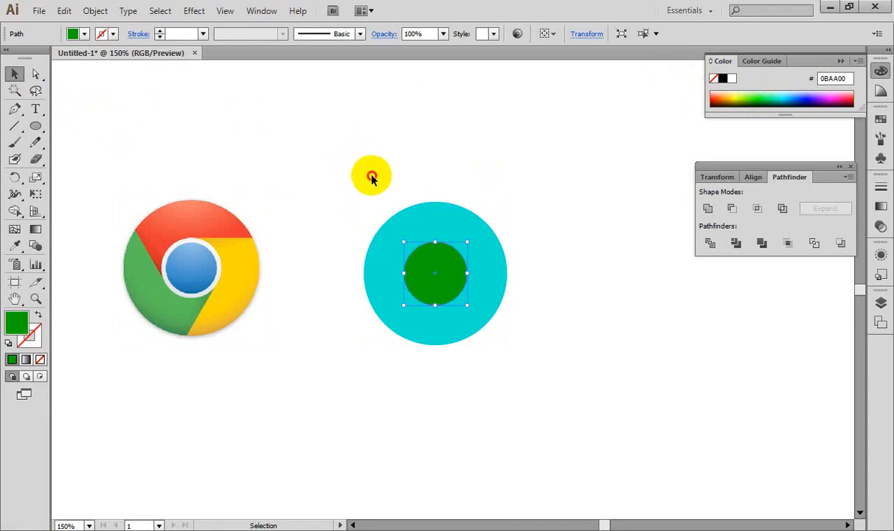
pyautogui.click(372, 179)
# Step: Copy the green circle in place, fill the copy with purple 94006C and shrink it slightly about its centre, leaving a thin green ring
pyautogui.click(425, 257)
pyautogui.moveTo(418, 235); pyautogui.dragTo(414, 240)
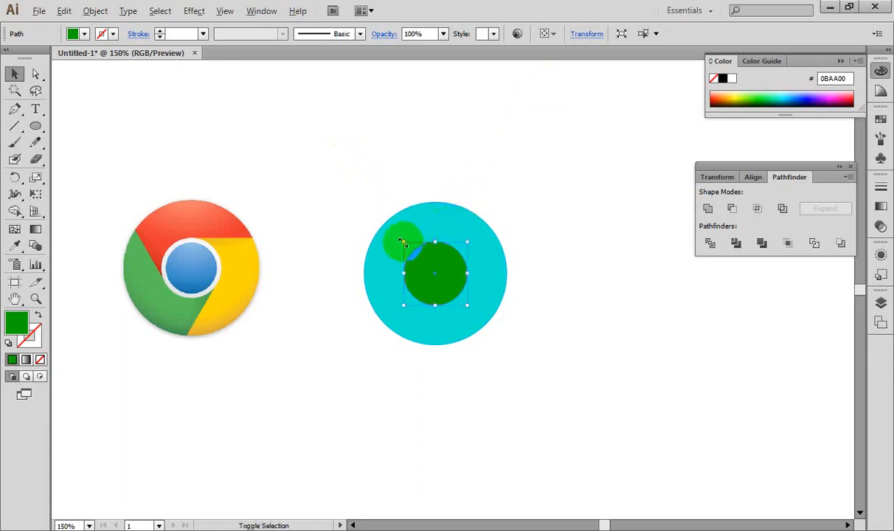
pyautogui.click(834, 100)
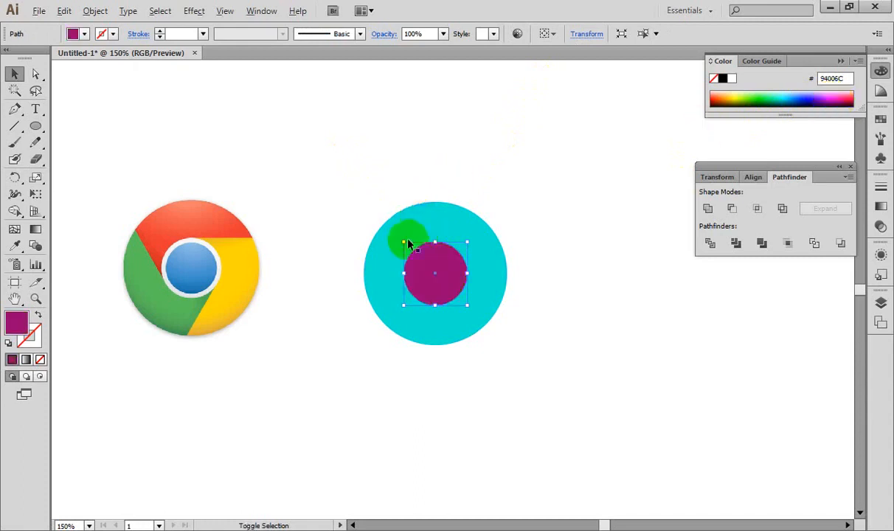
pyautogui.moveTo(400, 241); pyautogui.dragTo(409, 249)
pyautogui.click(352, 166)
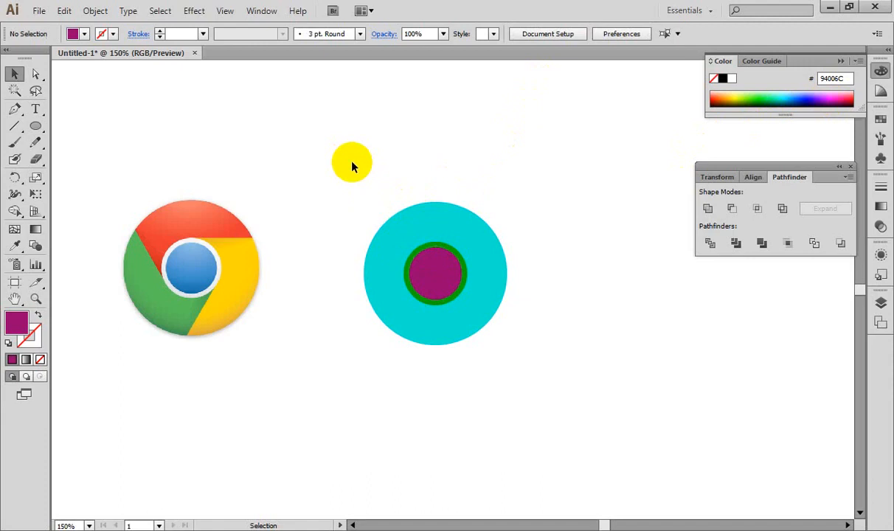
# Step: Recolour the innermost circle with the blue 63A2D5 sampled from the Chrome logo's centre using the Eyedropper, and deselect it
pyautogui.click(442, 273)
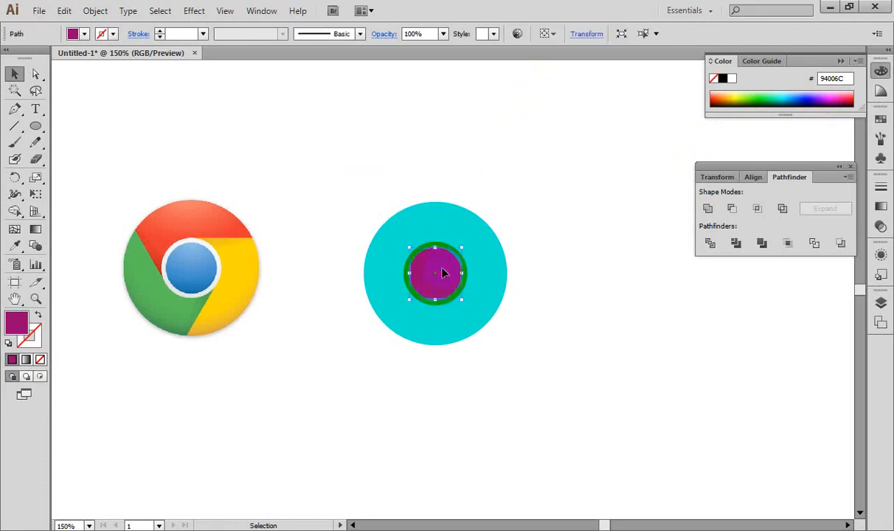
pyautogui.click(15, 246)
pyautogui.click(191, 257)
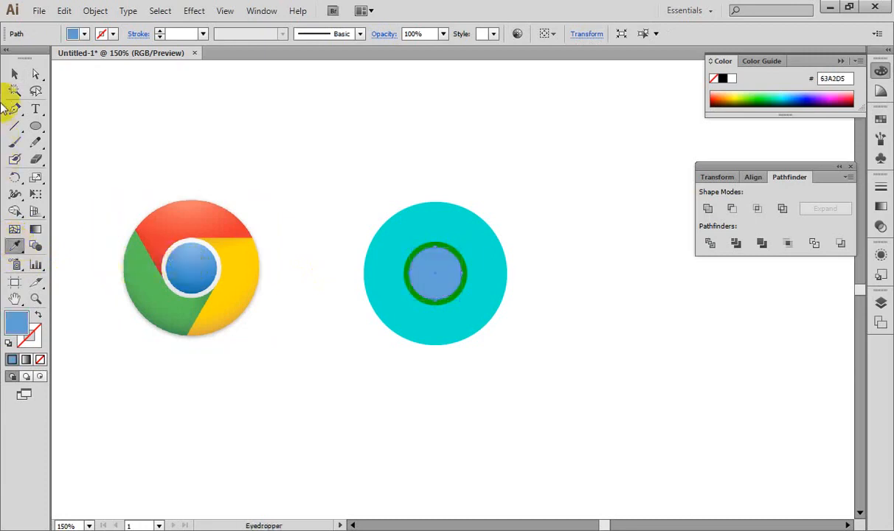
pyautogui.click(15, 74)
pyautogui.click(136, 126)
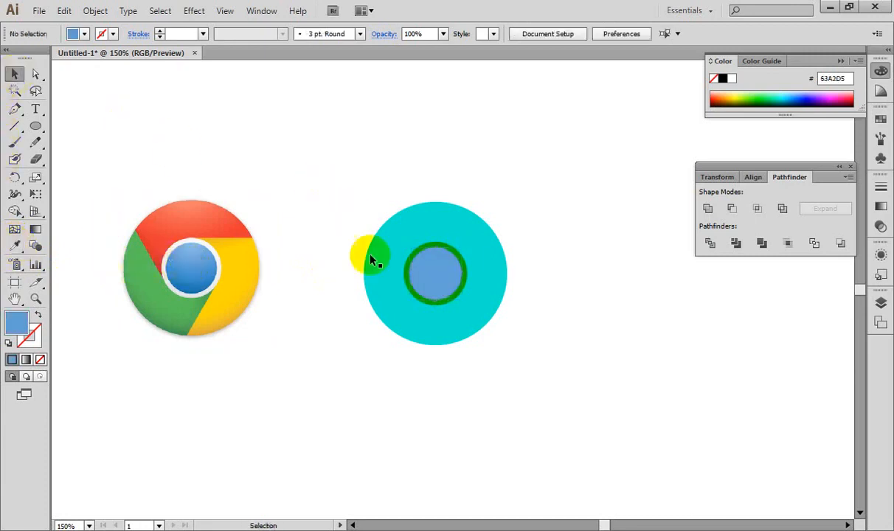
pyautogui.click(441, 275)
pyautogui.hotkey('ctrl', 'shift', 'a')
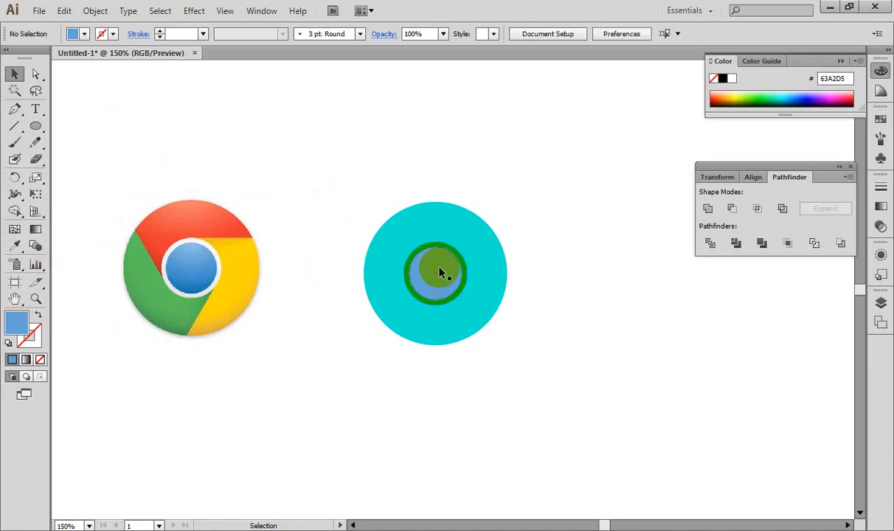
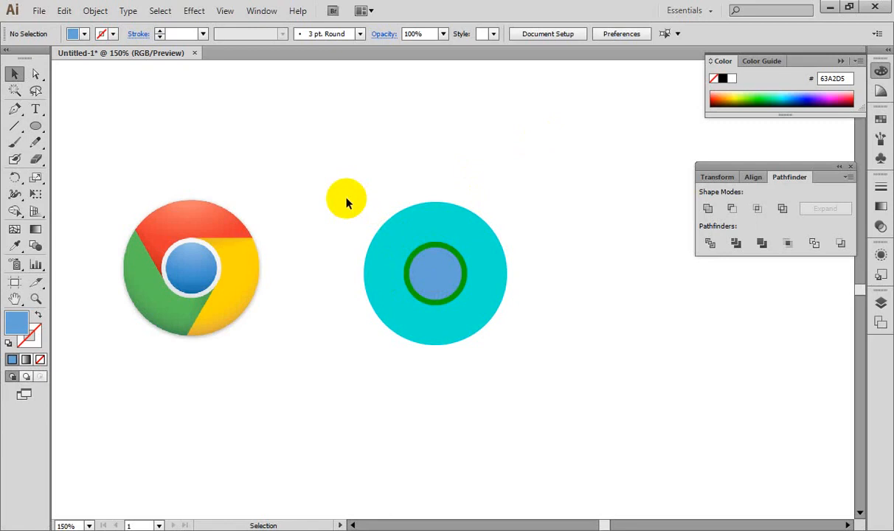
# Step: Try the Divide pathfinder on the large turquoise circle and the green circle
pyautogui.click(487, 314)
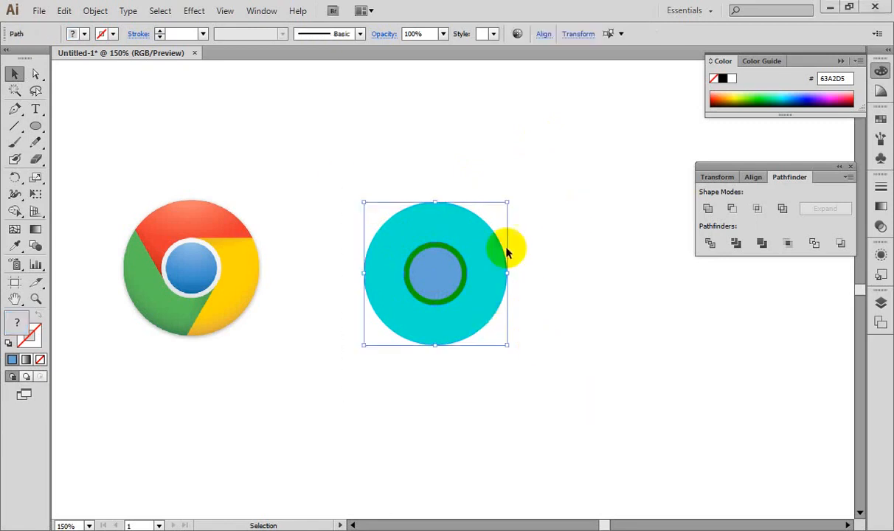
pyautogui.click(458, 236)
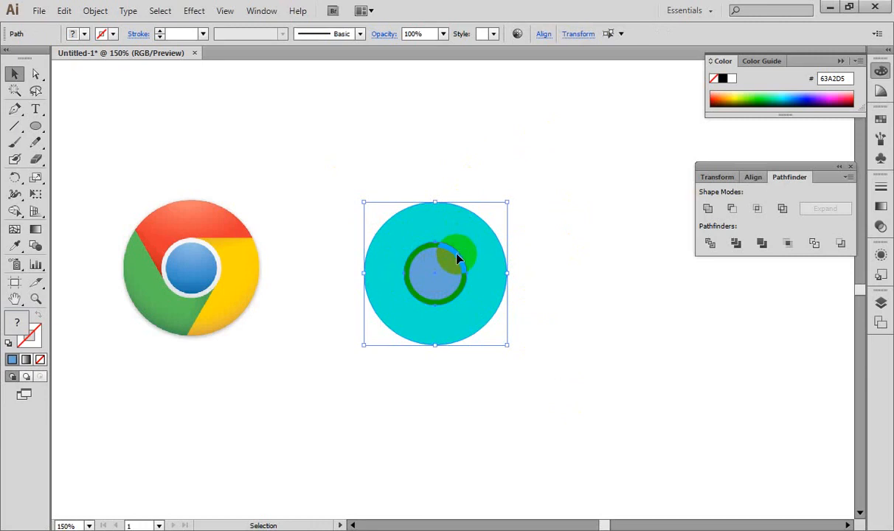
pyautogui.moveTo(327, 177); pyautogui.dragTo(544, 422)
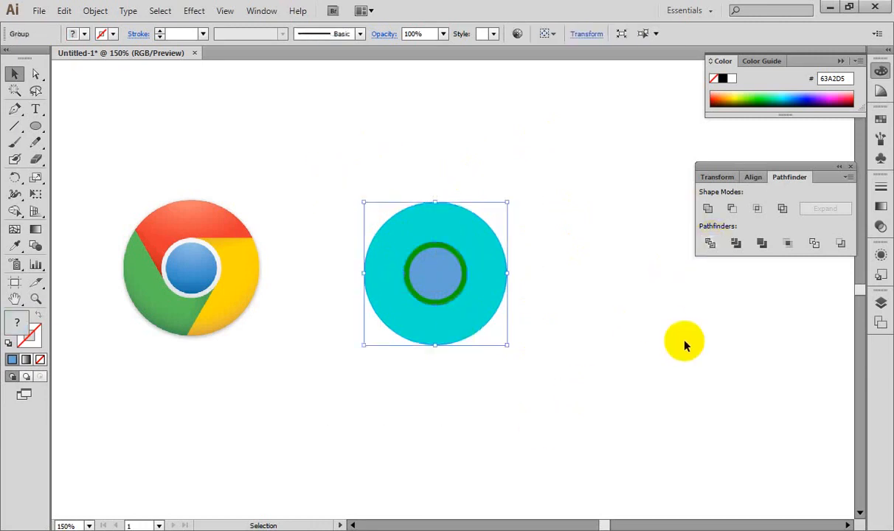
pyautogui.click(542, 239)
pyautogui.click(406, 199)
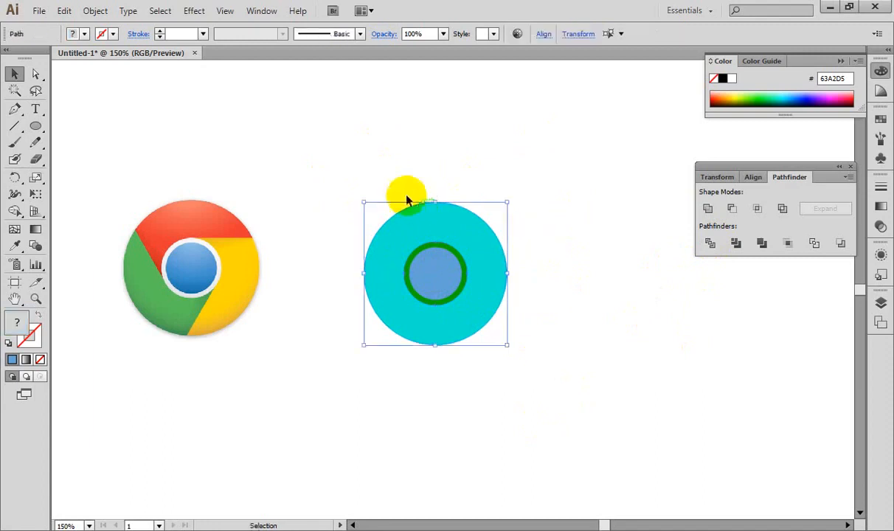
# Step: Punch the green circle out of the large turquoise circle, trying Minus Front and then Exclude, and deselect the resulting ring
pyautogui.click(387, 179)
pyautogui.click(424, 249)
pyautogui.click(351, 174)
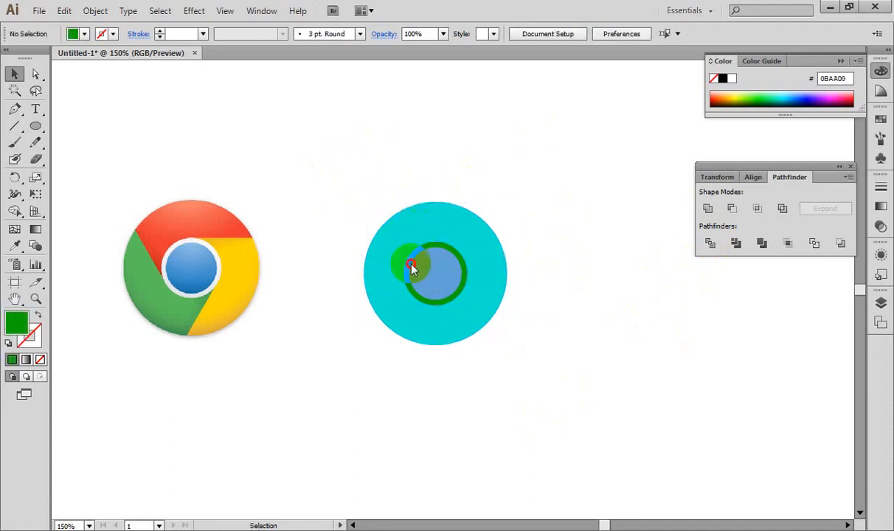
pyautogui.moveTo(346, 157); pyautogui.dragTo(540, 401)
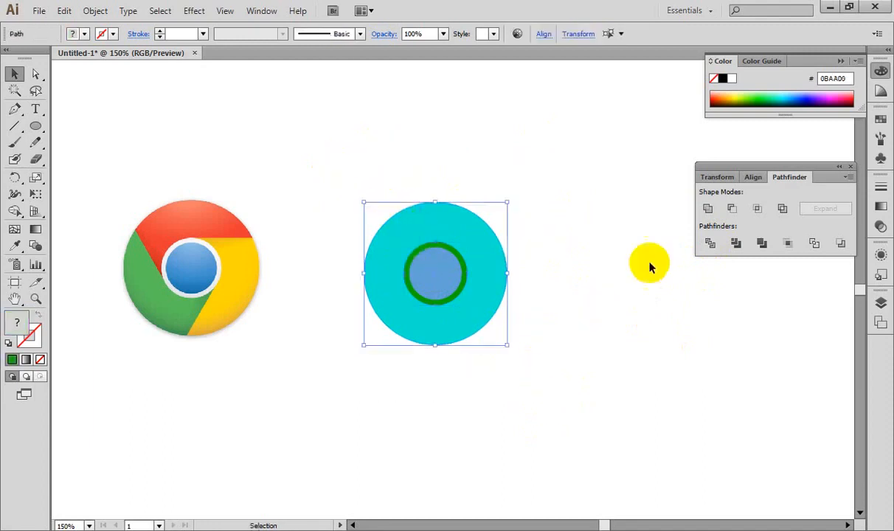
pyautogui.click(709, 245)
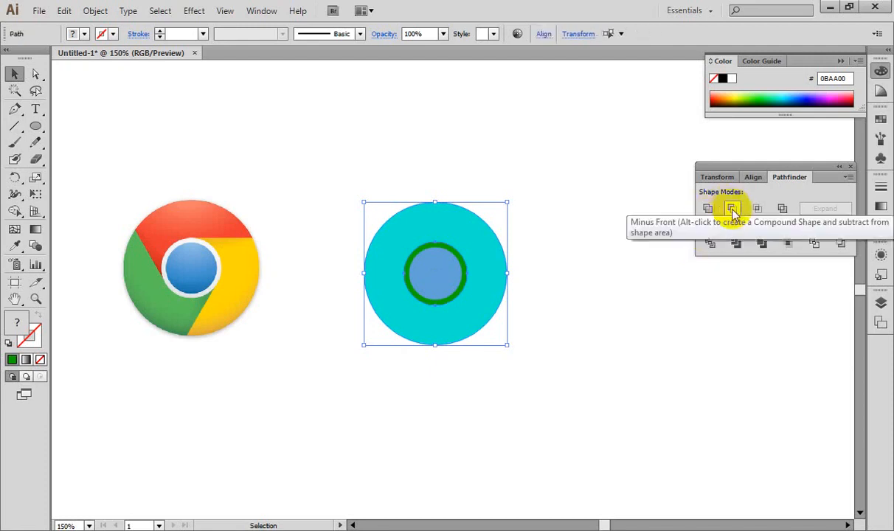
pyautogui.click(732, 211)
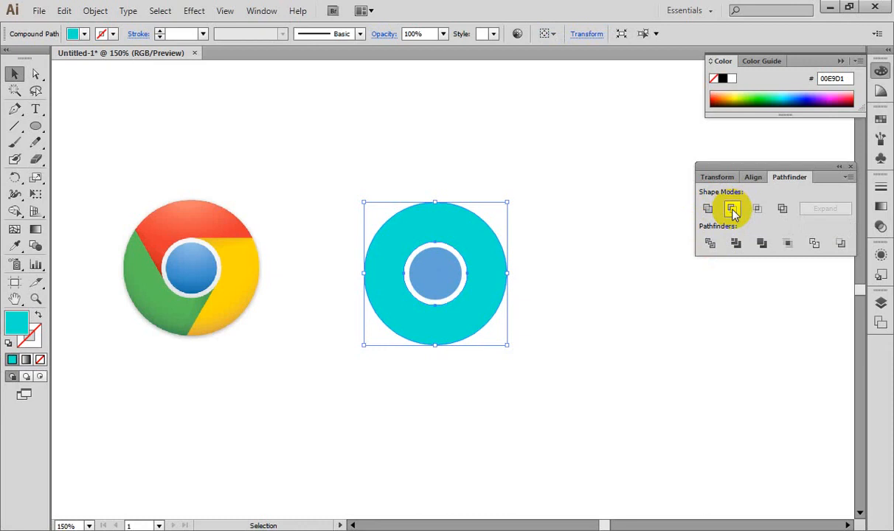
pyautogui.hotkey('ctrl', 'z')
pyautogui.click(732, 211)
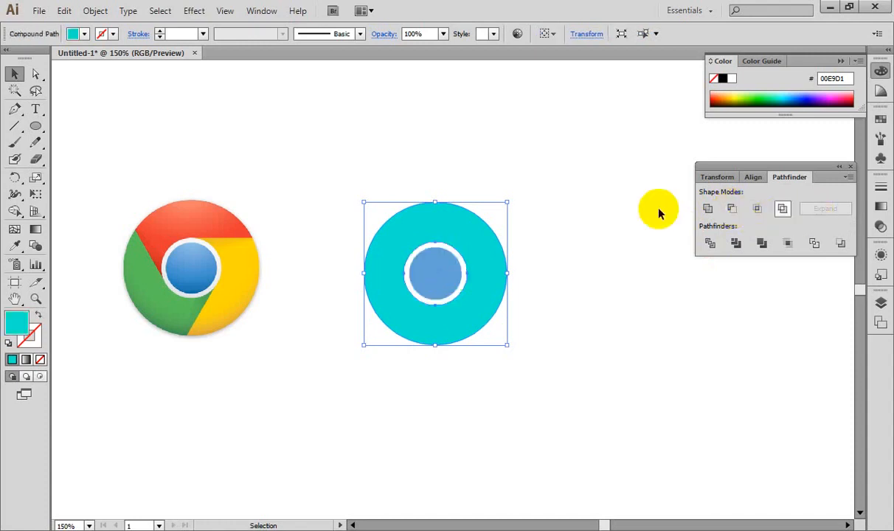
pyautogui.click(529, 256)
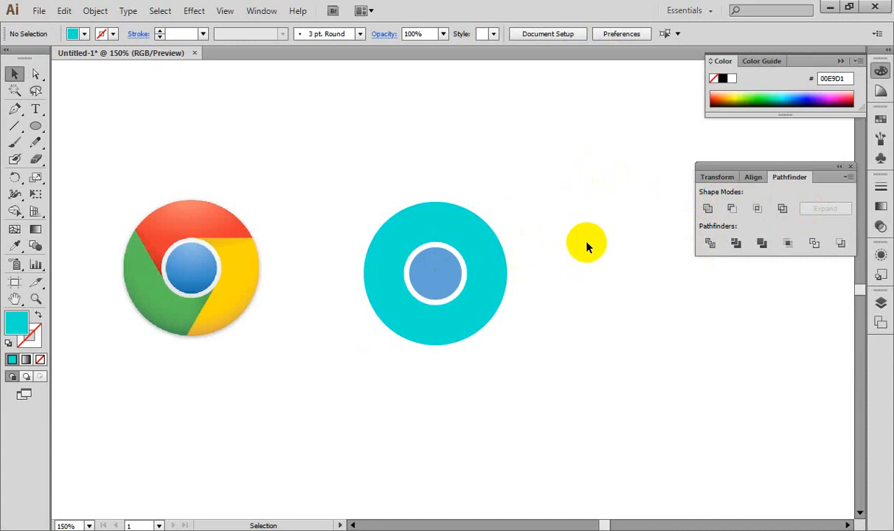
# Step: Show the rulers and place a vertical guide through the centre of the turquoise ring
pyautogui.hotkey('ctrl', '=')
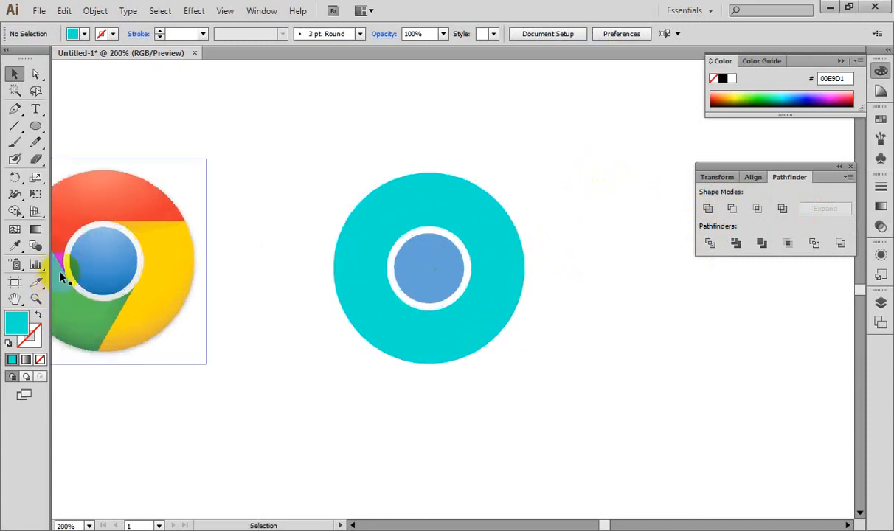
pyautogui.hotkey('ctrl', 'r')
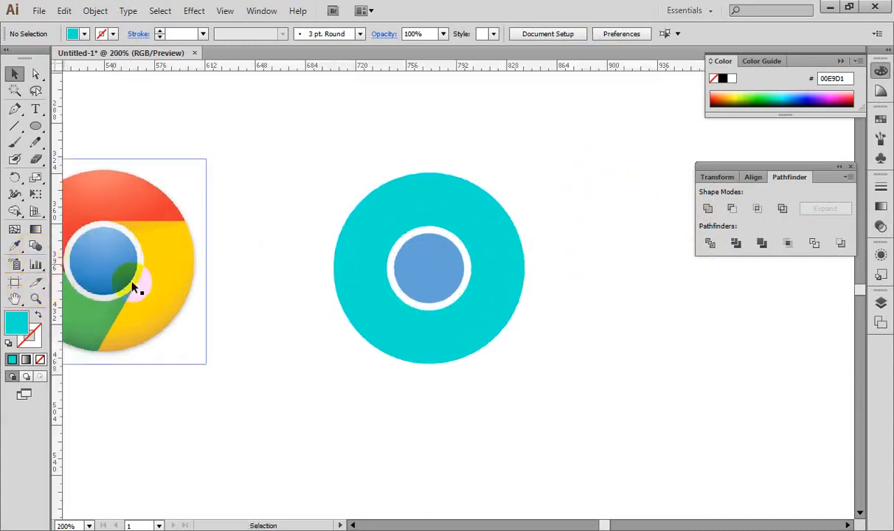
pyautogui.click(399, 198)
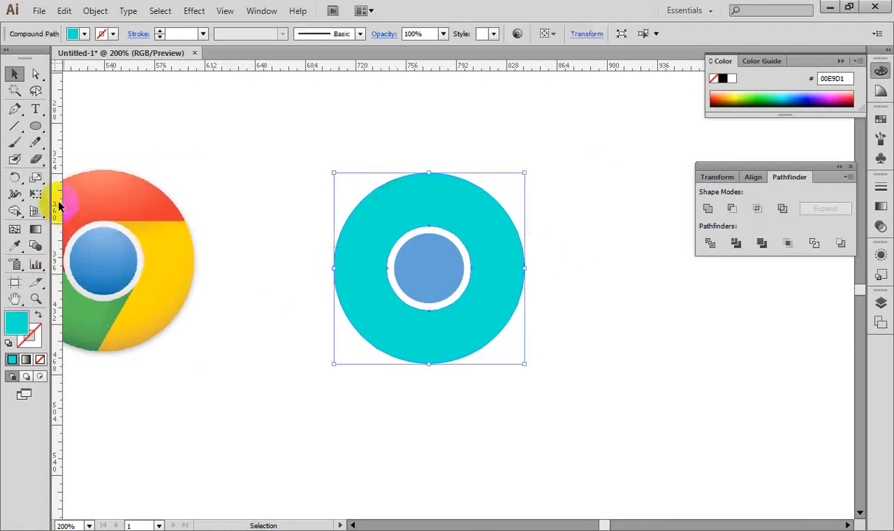
pyautogui.moveTo(59, 207); pyautogui.dragTo(429, 230)
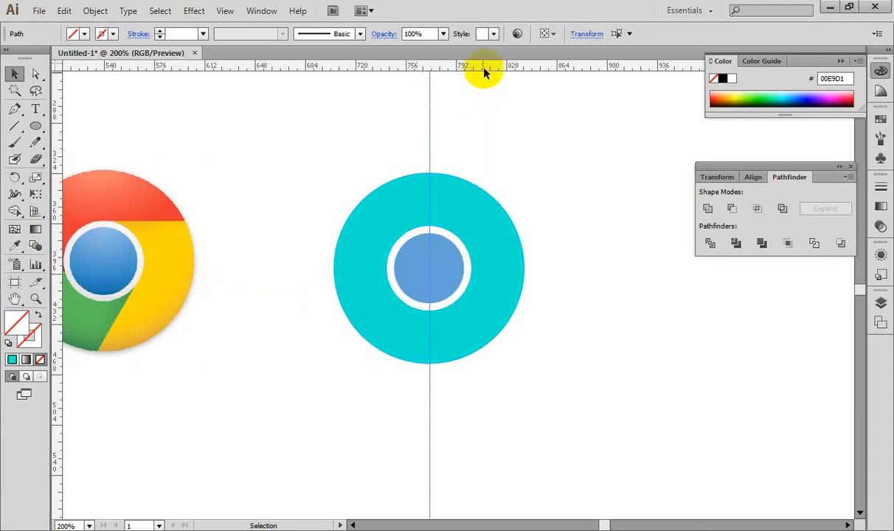
# Step: Place a horizontal guide through the centre of the turquoise ring, crossing the vertical guide
pyautogui.click(459, 197)
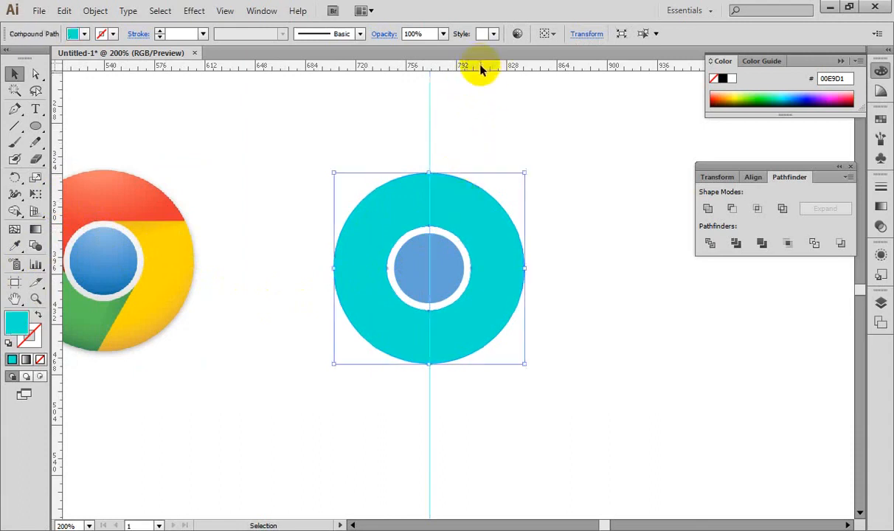
pyautogui.moveTo(480, 71); pyautogui.dragTo(536, 270)
pyautogui.hotkey('ctrl', '=')
pyautogui.hotkey('ctrl', '=')
pyautogui.hotkey('ctrl', '=')
pyautogui.hotkey('ctrl', '=')
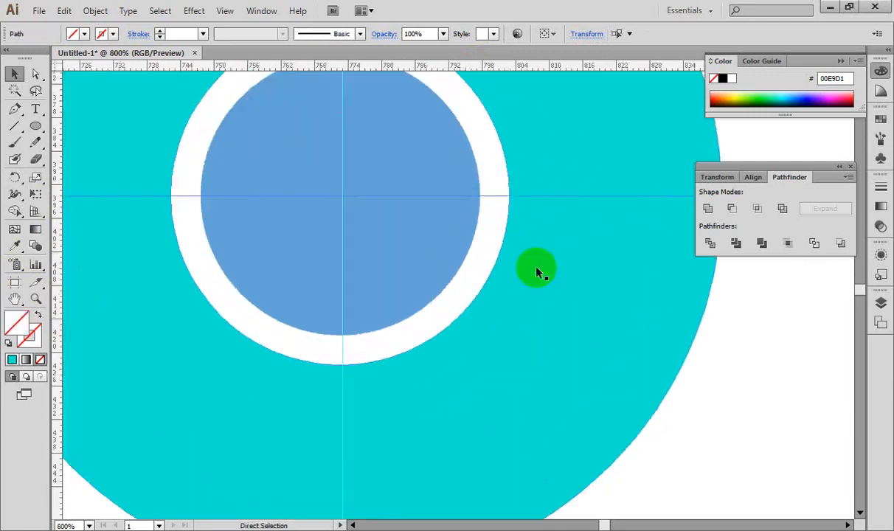
# Step: Examine up close how both guides line up with the top, side and centre of the turquoise ring
pyautogui.press('space')
pyautogui.moveTo(513, 134); pyautogui.dragTo(527, 371)
pyautogui.moveTo(471, 160); pyautogui.dragTo(520, 367)
pyautogui.moveTo(534, 243); pyautogui.dragTo(489, 369)
pyautogui.moveTo(405, 197); pyautogui.dragTo(408, 336)
pyautogui.click(427, 321)
pyautogui.press('space')
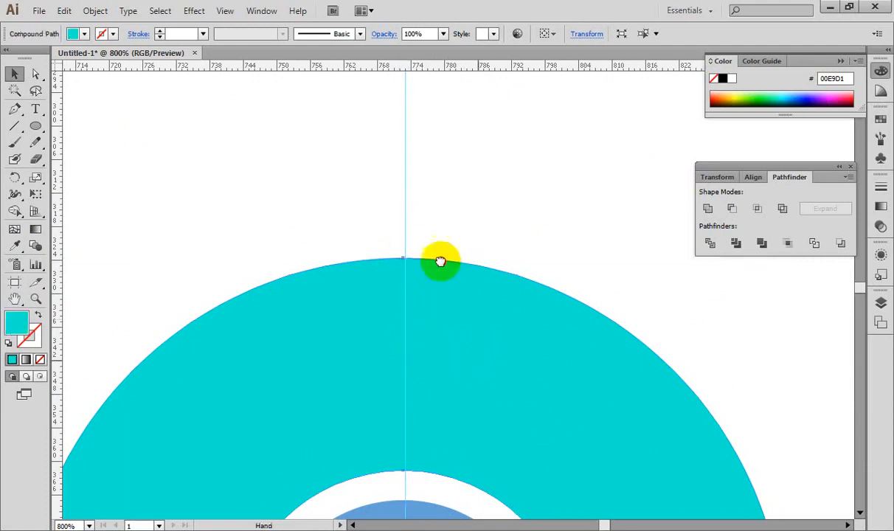
pyautogui.moveTo(440, 262); pyautogui.dragTo(402, 183)
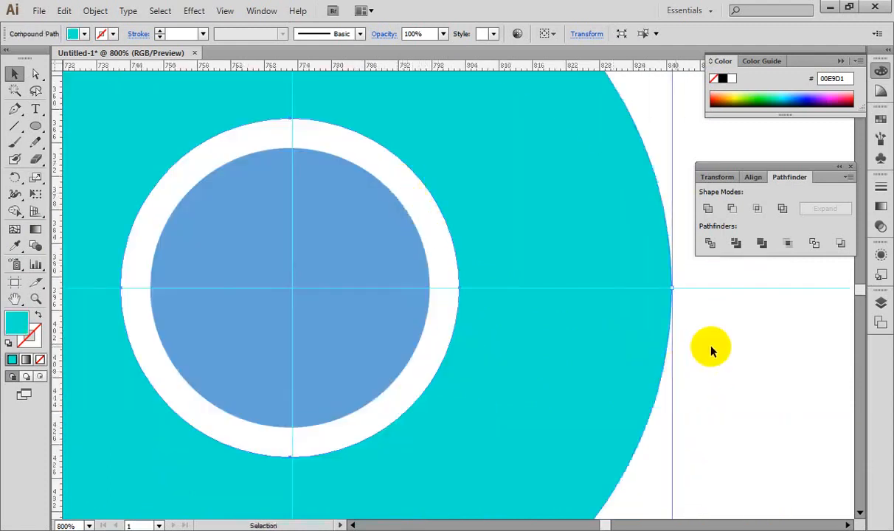
pyautogui.hotkey('ctrl', '-')
pyautogui.hotkey('ctrl', '-')
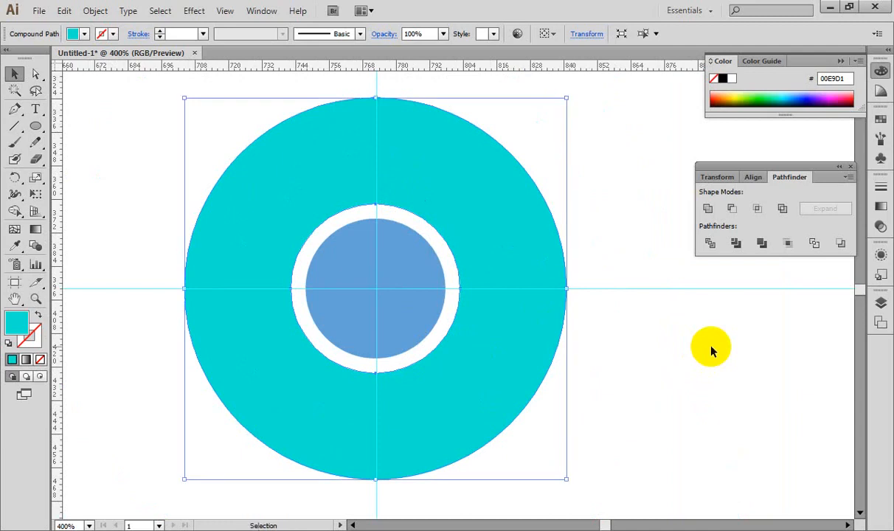
# Step: Lock the guides and check that the Lock Guides option is active
pyautogui.click(609, 213)
pyautogui.rightClick(609, 214)
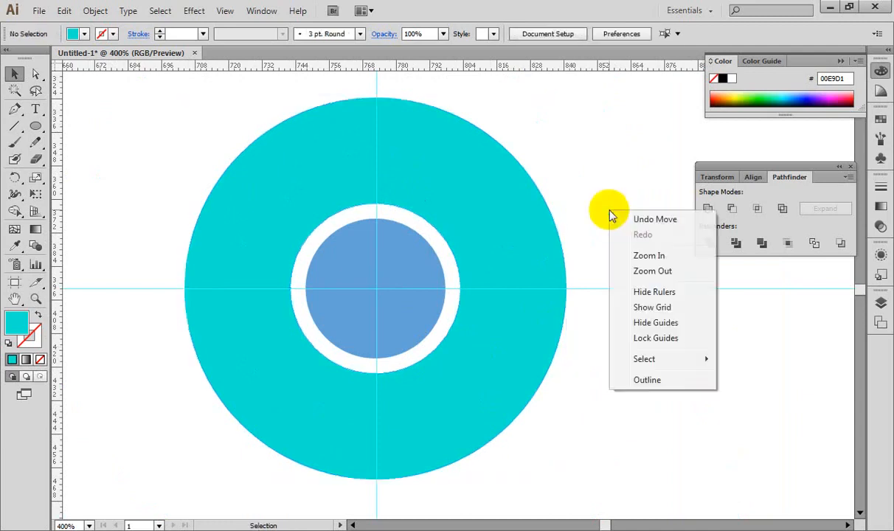
pyautogui.click(643, 338)
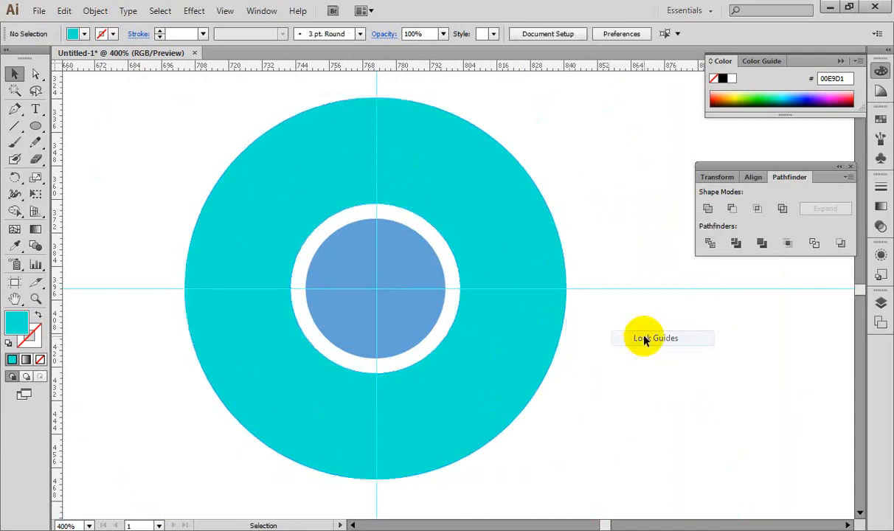
pyautogui.click(571, 171)
pyautogui.rightClick(571, 171)
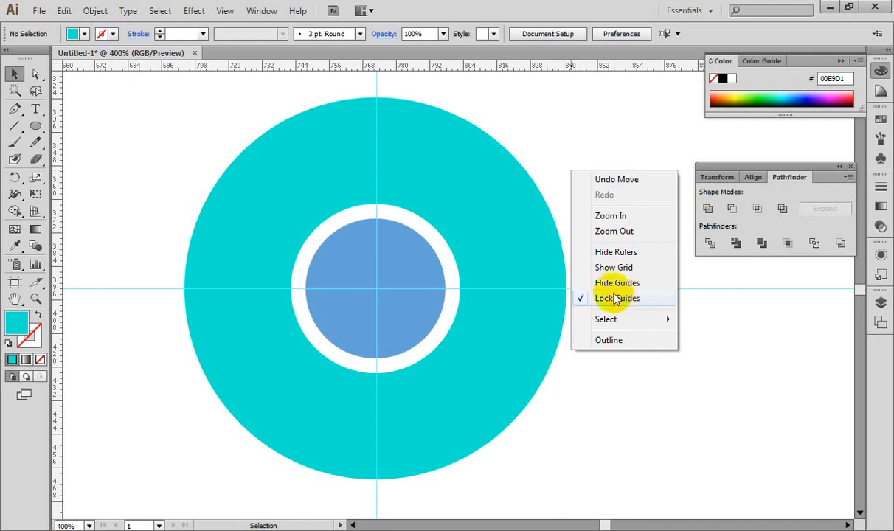
pyautogui.click(580, 142)
pyautogui.hotkey('ctrl', '=')
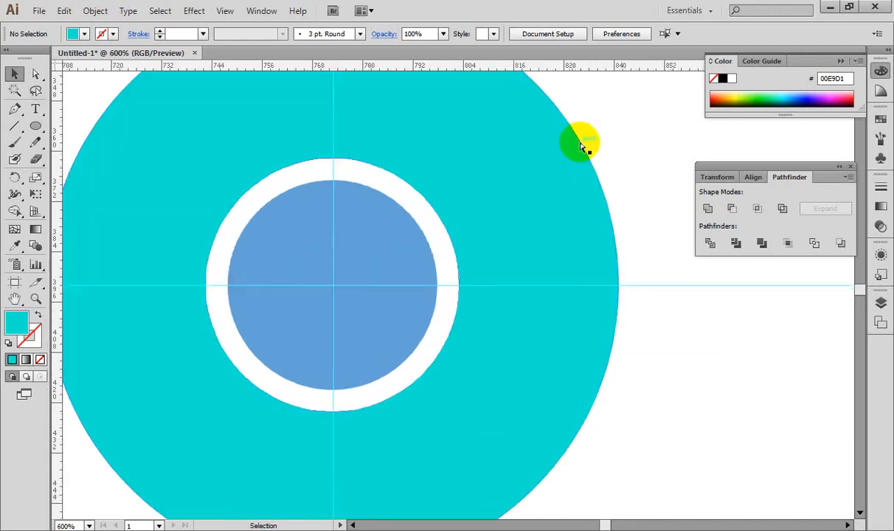
pyautogui.hotkey('ctrl', '-')
pyautogui.hotkey('ctrl', '-')
pyautogui.hotkey('ctrl', '-')
pyautogui.hotkey('ctrl', '-')
pyautogui.hotkey('ctrl', '-')
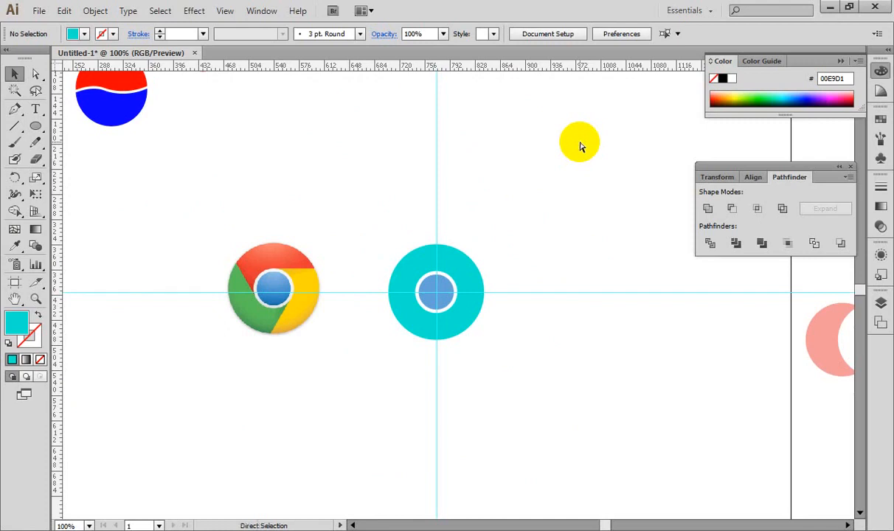
pyautogui.hotkey('ctrl', '+')
pyautogui.hotkey('ctrl', '+')
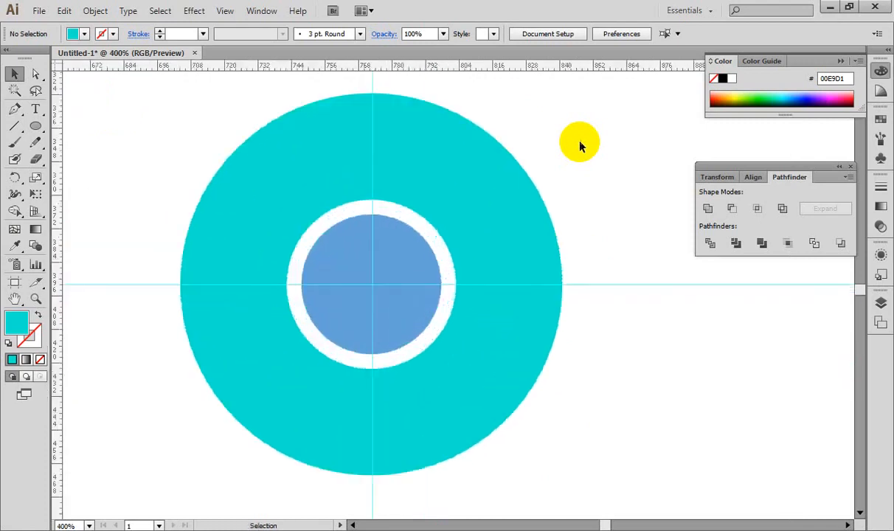
# Step: Prepare the Pen tool with no fill and a near-black 141010 stroke
pyautogui.click(15, 108)
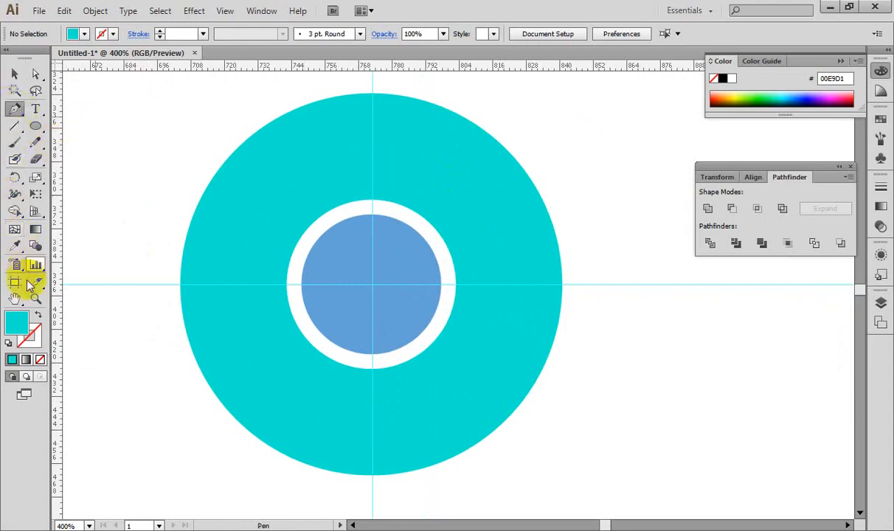
pyautogui.click(40, 359)
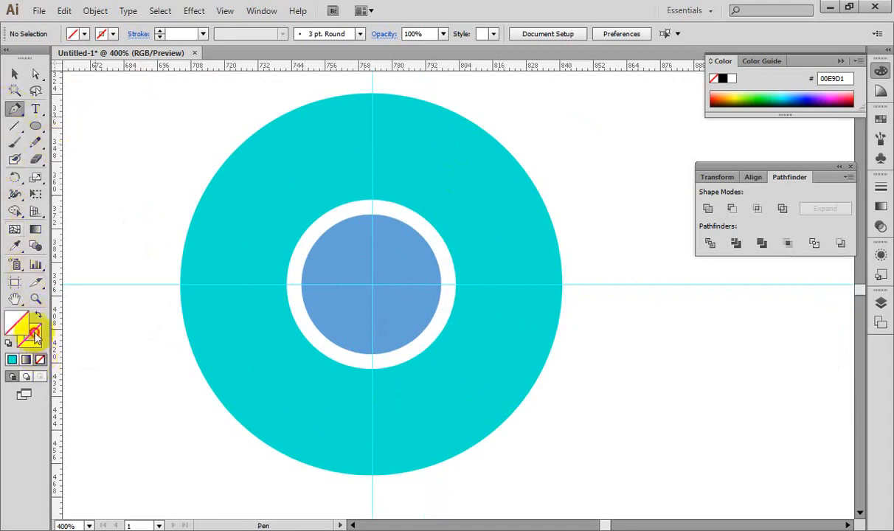
pyautogui.doubleClick(18, 325)
pyautogui.click(255, 339)
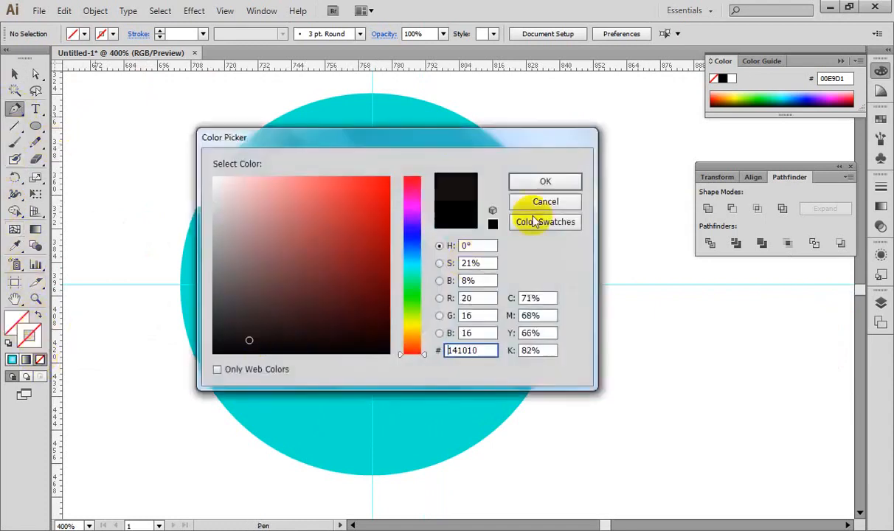
pyautogui.click(545, 181)
# Step: Draw a path from the guides' crossing about 30 px up to the white ring's top, continuing about 82 px horizontally past the turquoise edge
pyautogui.hotkey('ctrl', '+')
pyautogui.press('space')
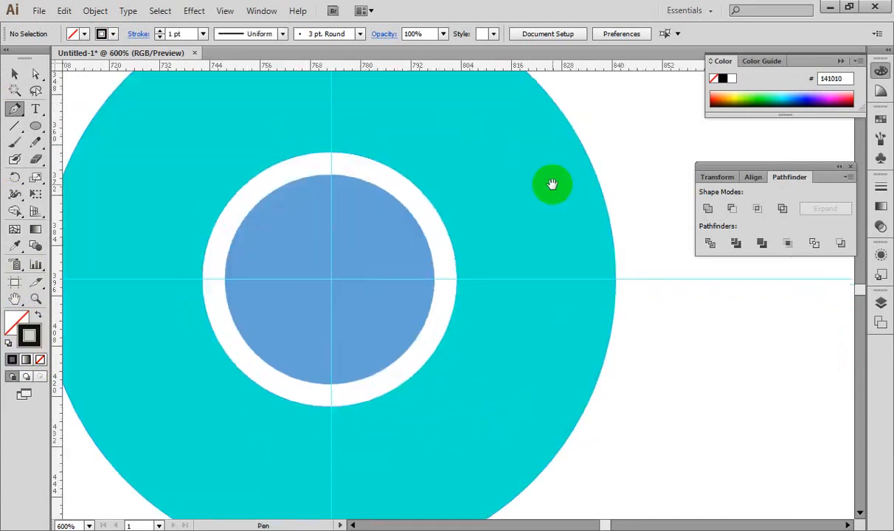
pyautogui.moveTo(552, 185); pyautogui.dragTo(595, 278)
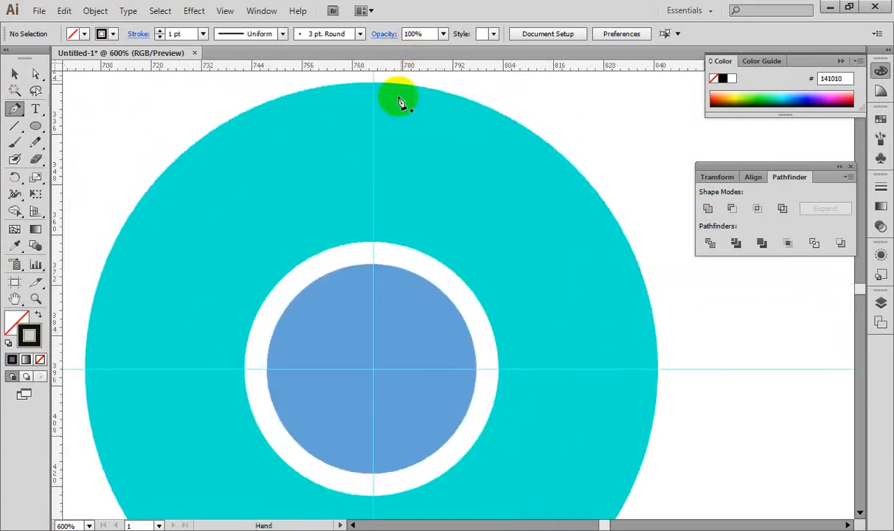
pyautogui.click(14, 109)
pyautogui.hotkey('ctrl', '+')
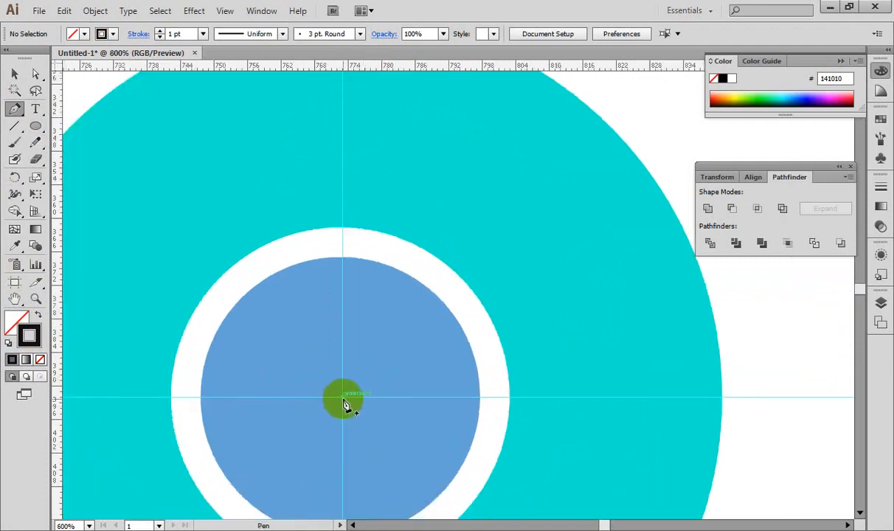
pyautogui.moveTo(340, 402); pyautogui.dragTo(344, 230)
pyautogui.click(344, 228)
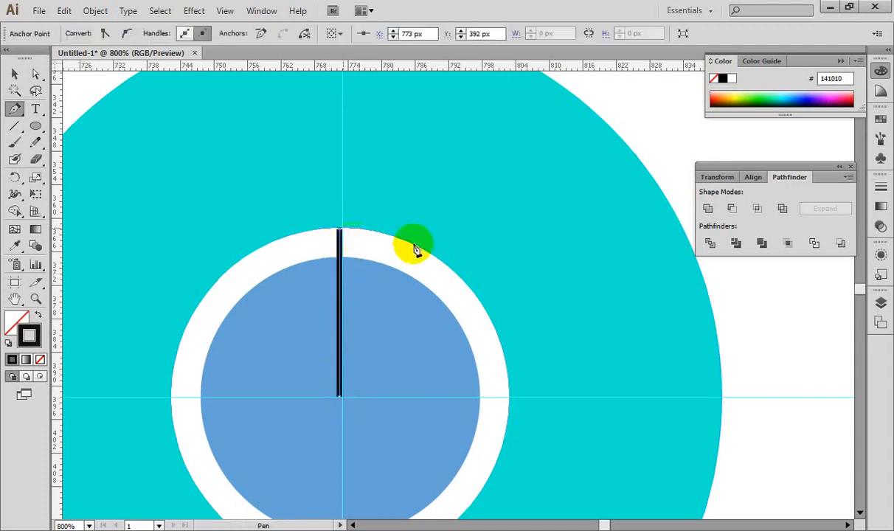
pyautogui.moveTo(506, 307); pyautogui.dragTo(299, 298)
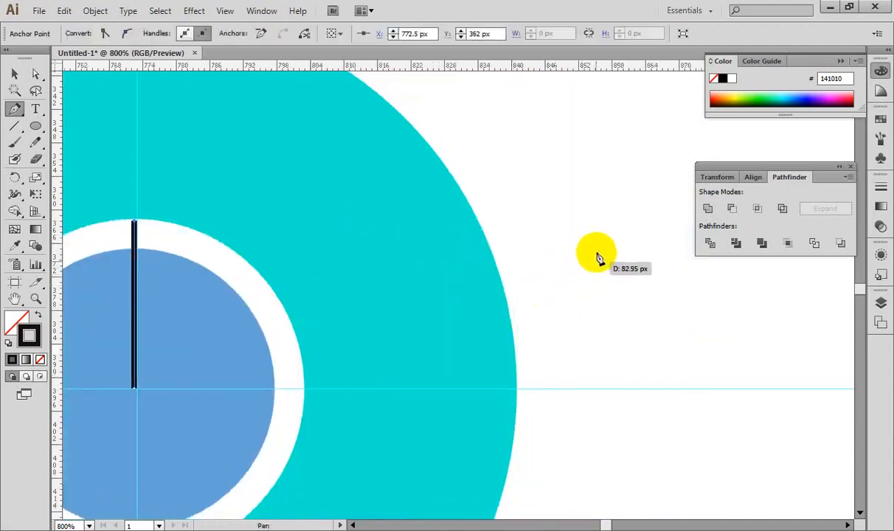
pyautogui.click(595, 223)
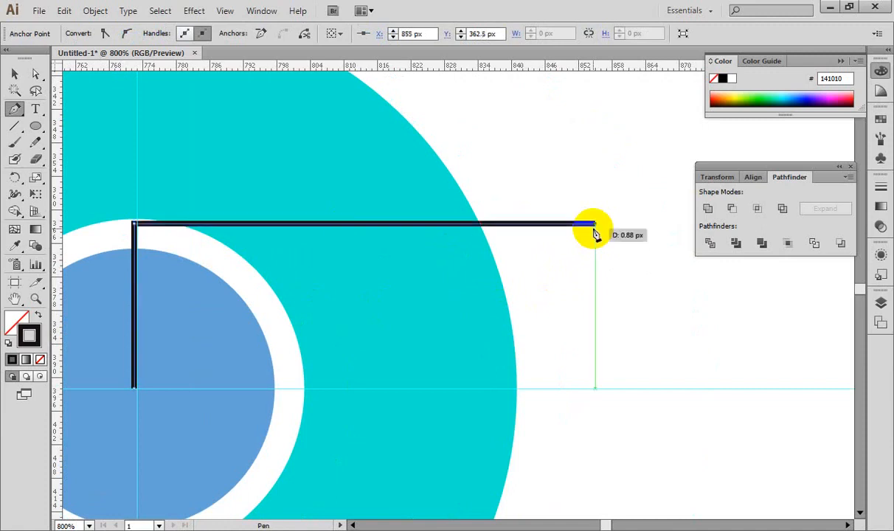
# Step: Undo the last two segments of the pen path, leaving only its starting point at the guides' crossing
pyautogui.hotkey('ctrl', 'z')
pyautogui.hotkey('ctrl', 'z')
pyautogui.moveTo(311, 290); pyautogui.dragTo(558, 315)
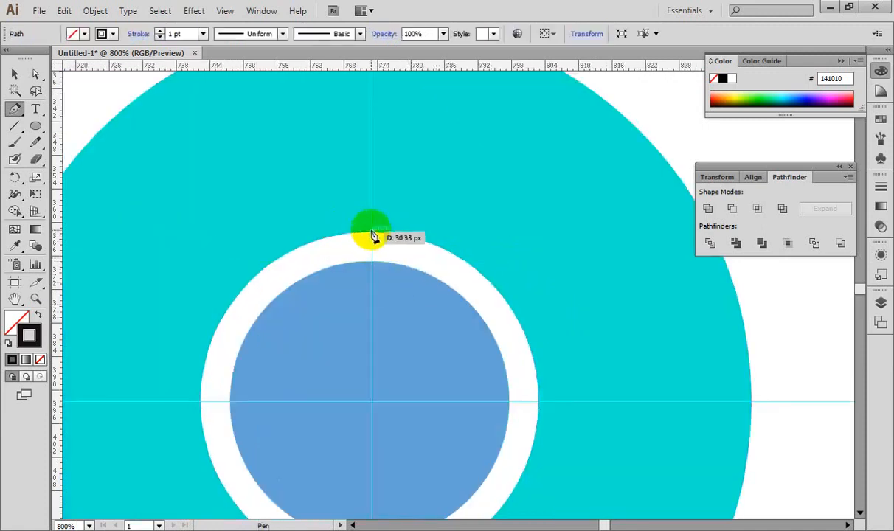
pyautogui.moveTo(371, 237); pyautogui.dragTo(402, 242)
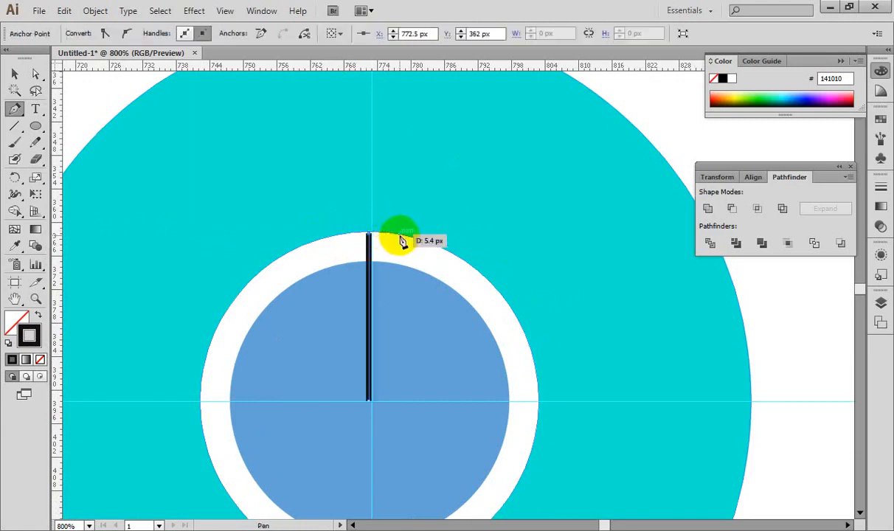
pyautogui.hotkey('ctrl', 'z')
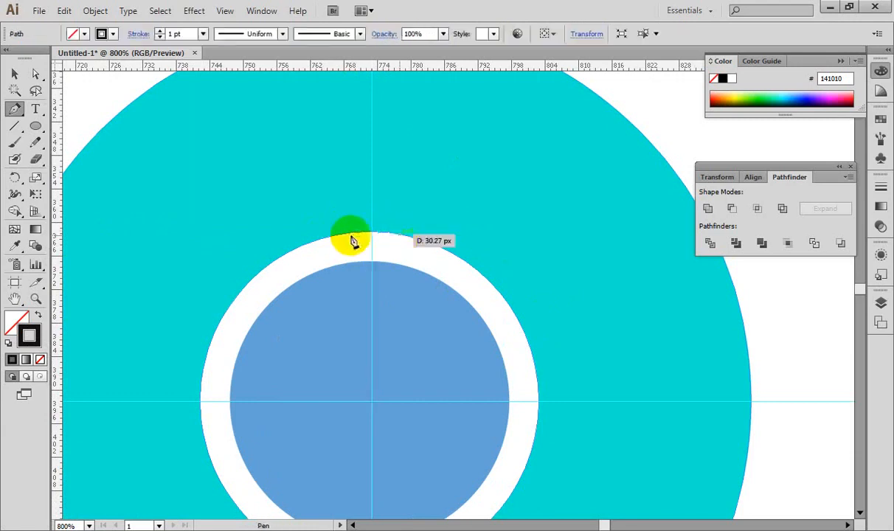
pyautogui.click(371, 233)
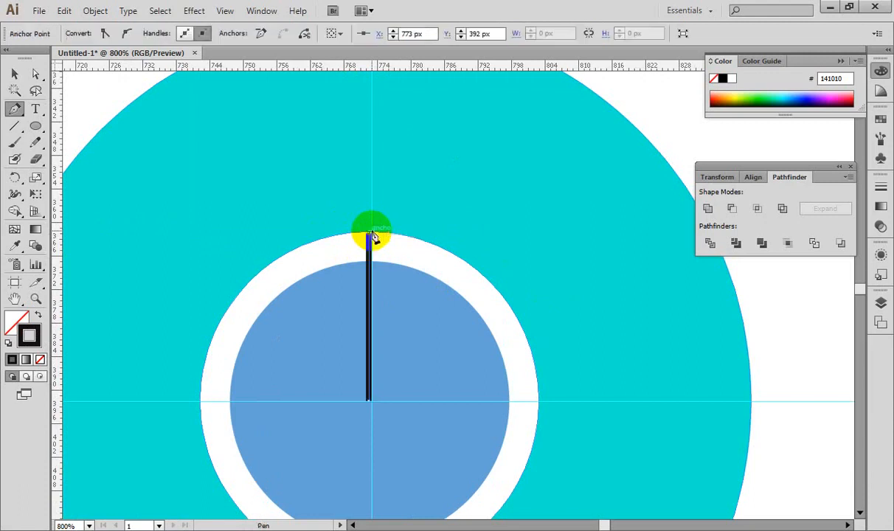
pyautogui.hotkey('ctrl', 'z')
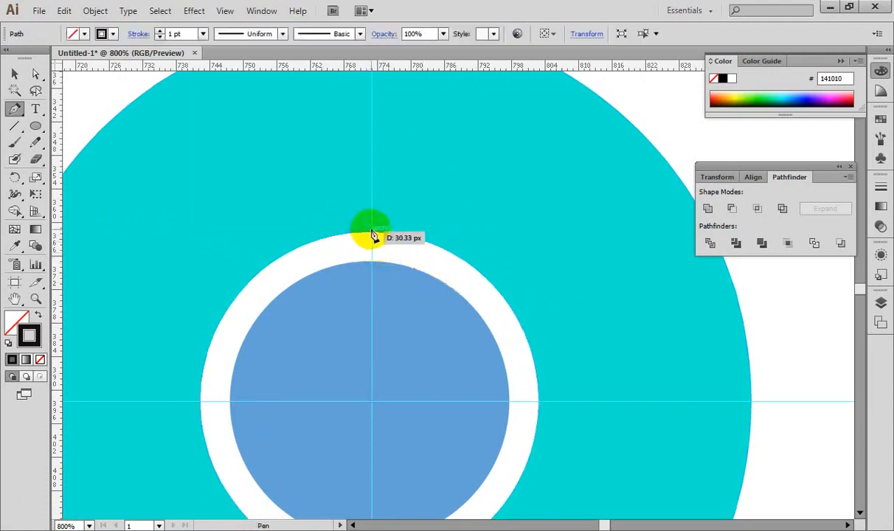
# Step: Try to draw the path up to the white ring's top and horizontally past the turquoise edge, and undo both segments
pyautogui.click(371, 232)
pyautogui.press('space')
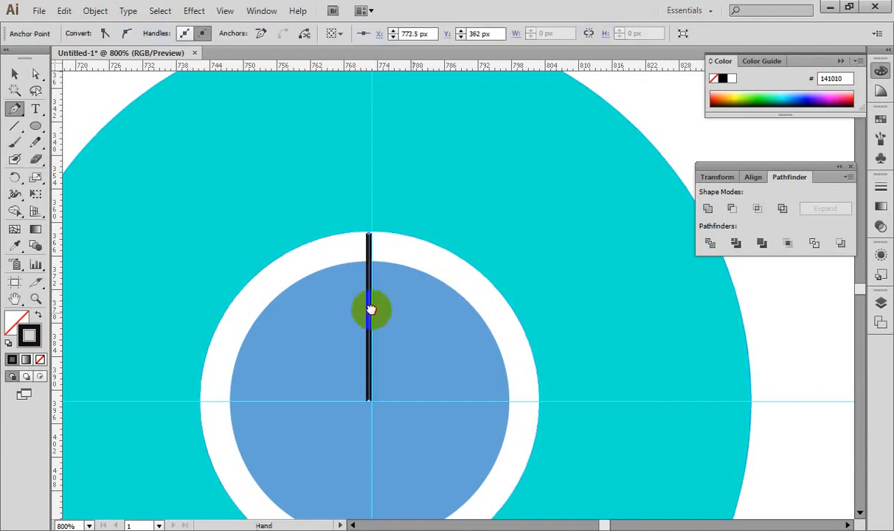
pyautogui.moveTo(371, 308); pyautogui.dragTo(178, 304)
pyautogui.click(616, 233)
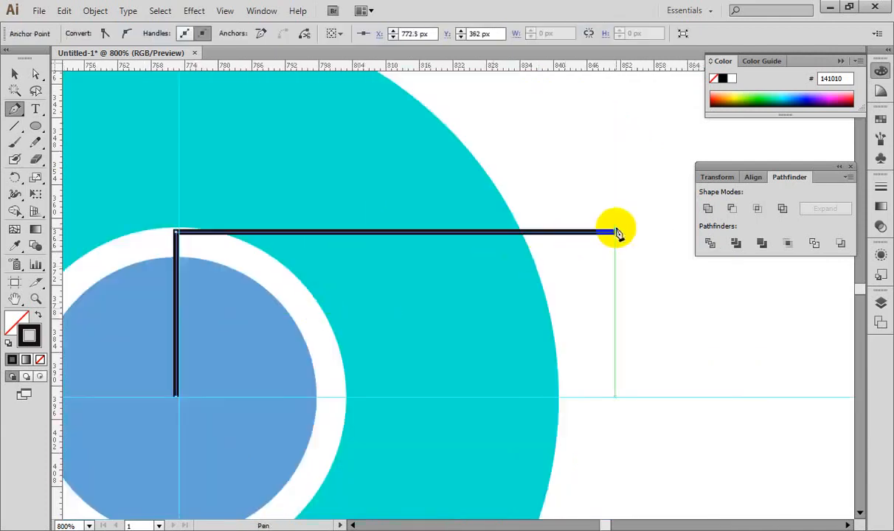
pyautogui.hotkey('ctrl', 'z')
pyautogui.hotkey('ctrl', 'z')
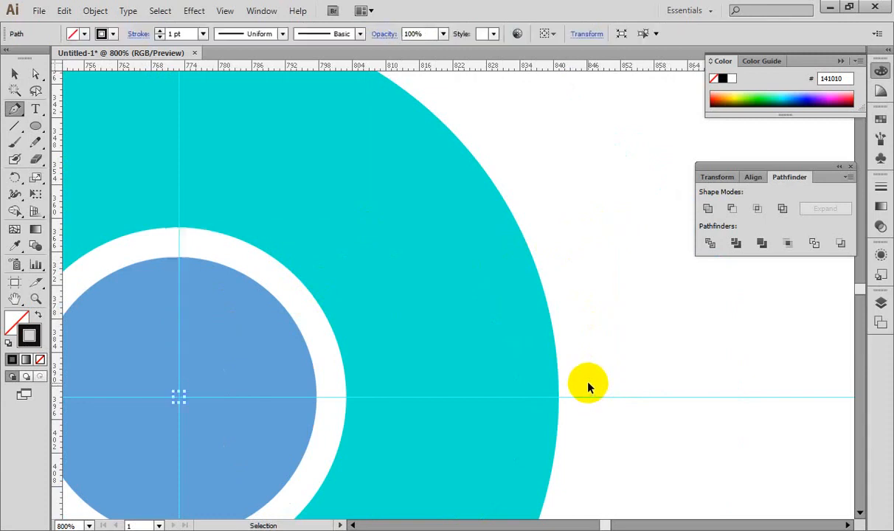
# Step: Restart the Pen tool and try to draw a vertical line from the guides' crossing to the white ring's top edge
pyautogui.hotkey('ctrl', '=')
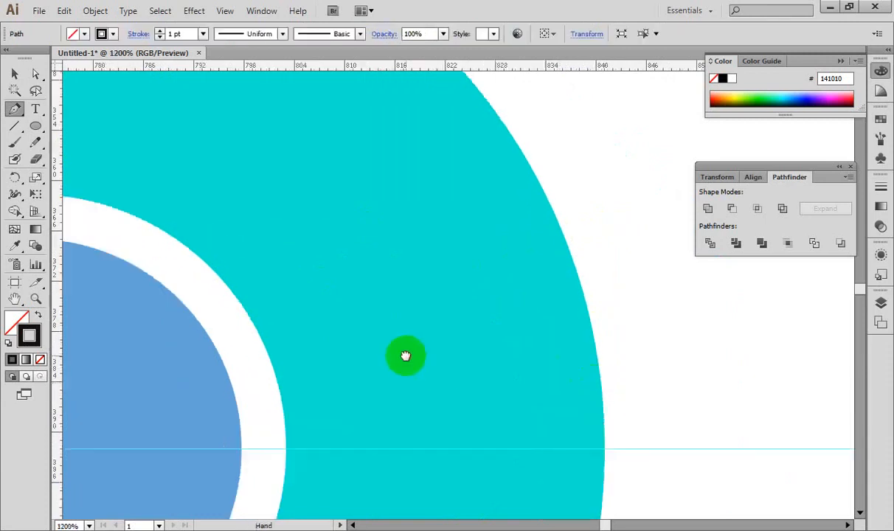
pyautogui.moveTo(404, 356); pyautogui.dragTo(625, 343)
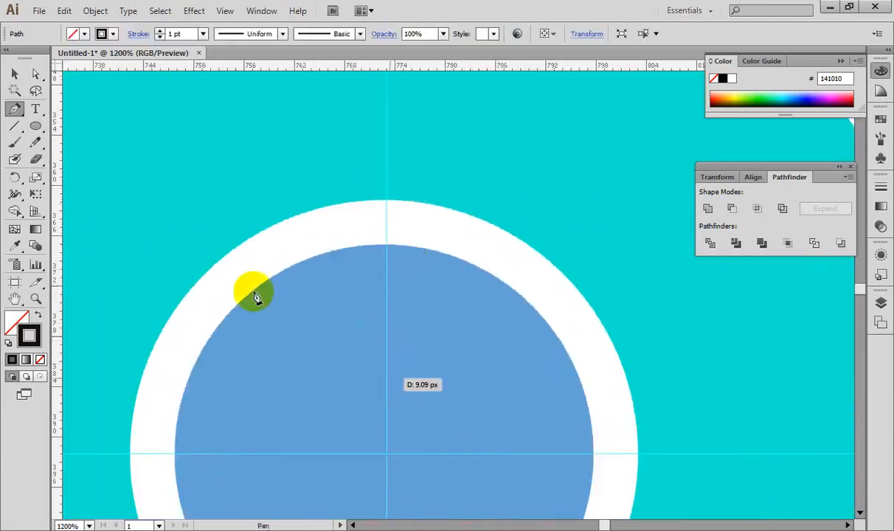
pyautogui.click(15, 111)
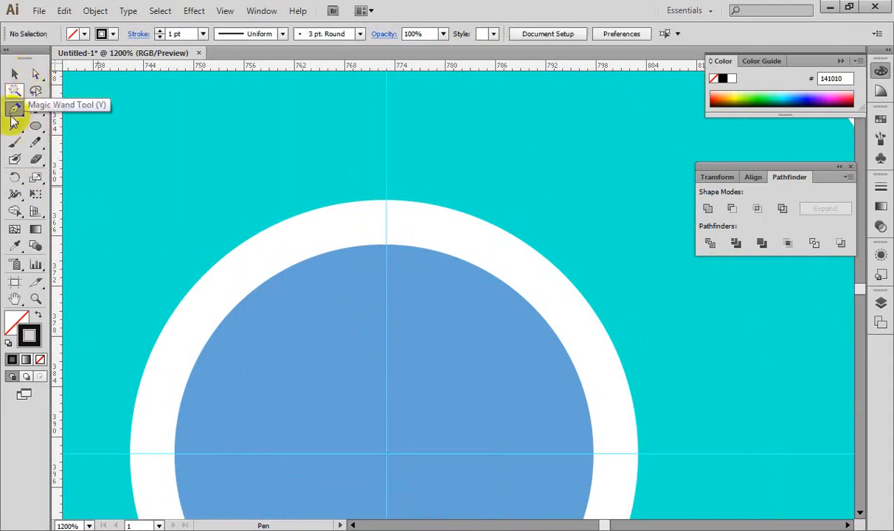
pyautogui.click(387, 454)
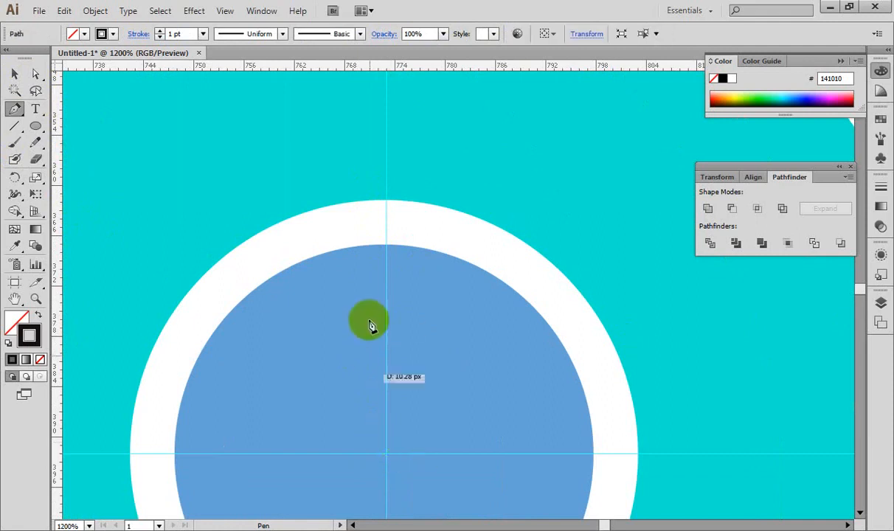
pyautogui.click(387, 200)
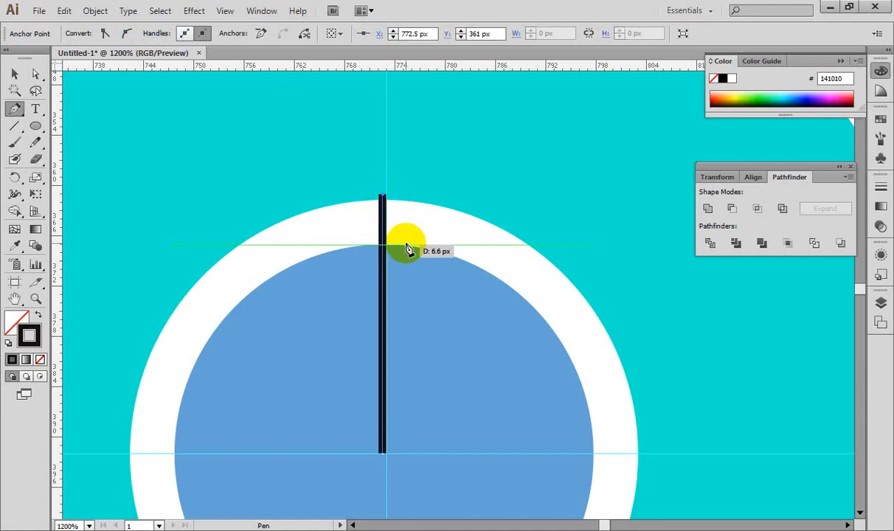
pyautogui.hotkey('ctrl', 'z')
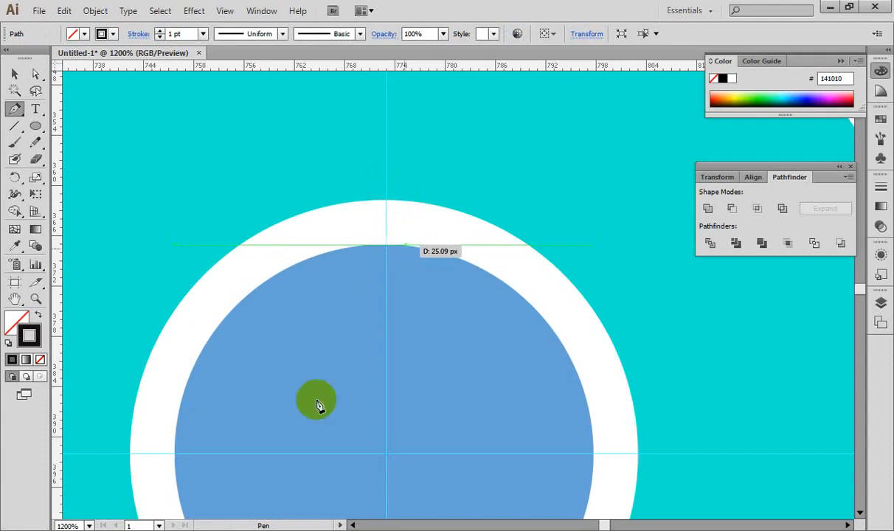
pyautogui.click(386, 455)
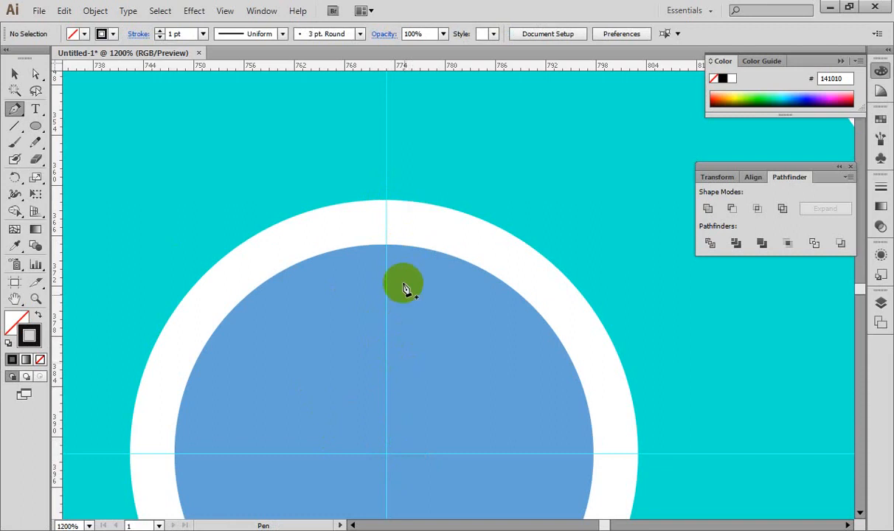
pyautogui.click(387, 205)
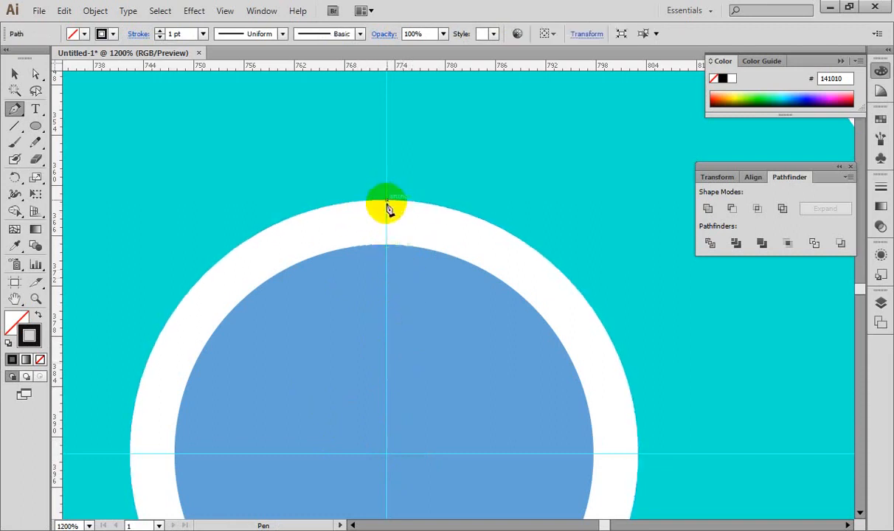
pyautogui.hotkey('ctrl', 'z')
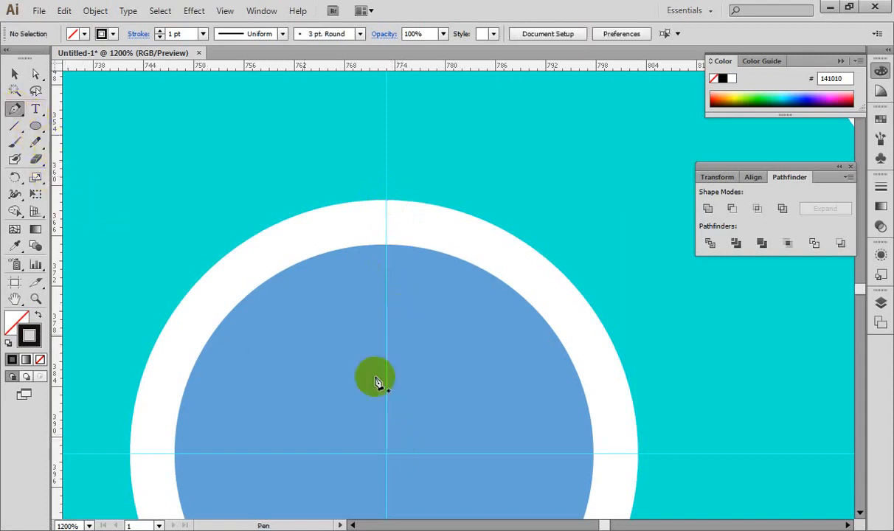
# Step: Draw a path from the guides' crossing about 30 px up to the white ring's top and about 71 px horizontally past the turquoise edge
pyautogui.click(385, 454)
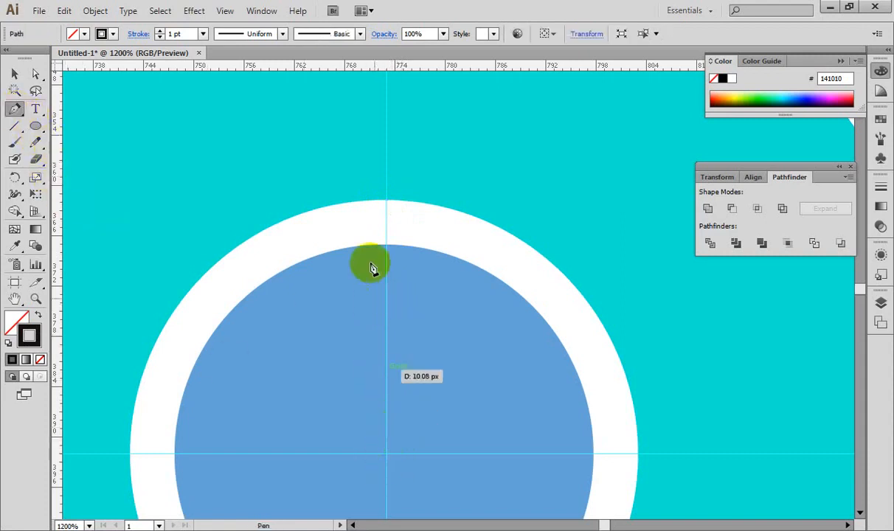
pyautogui.click(384, 202)
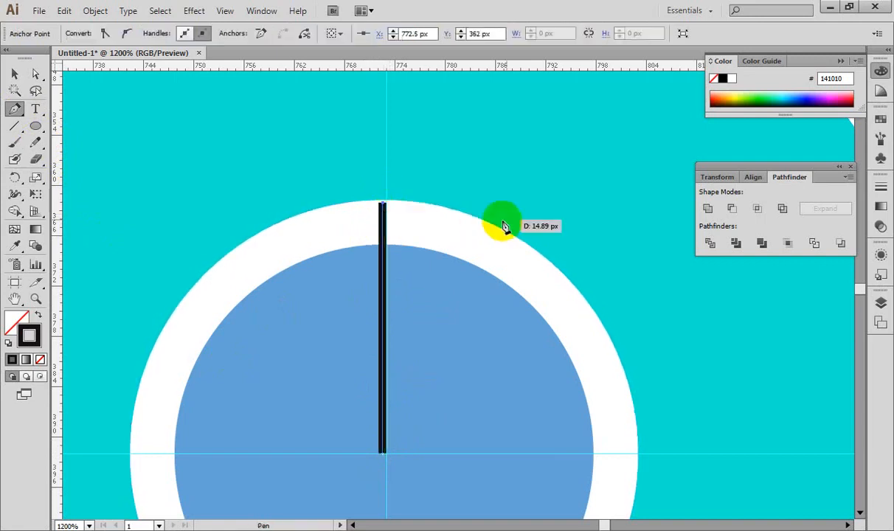
pyautogui.press('space')
pyautogui.moveTo(504, 256); pyautogui.dragTo(303, 285)
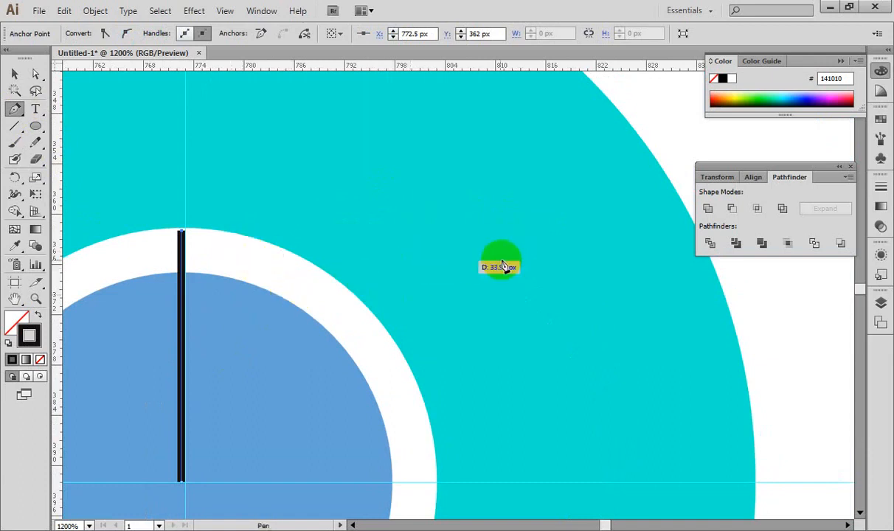
pyautogui.press('space')
pyautogui.moveTo(469, 269); pyautogui.dragTo(375, 291)
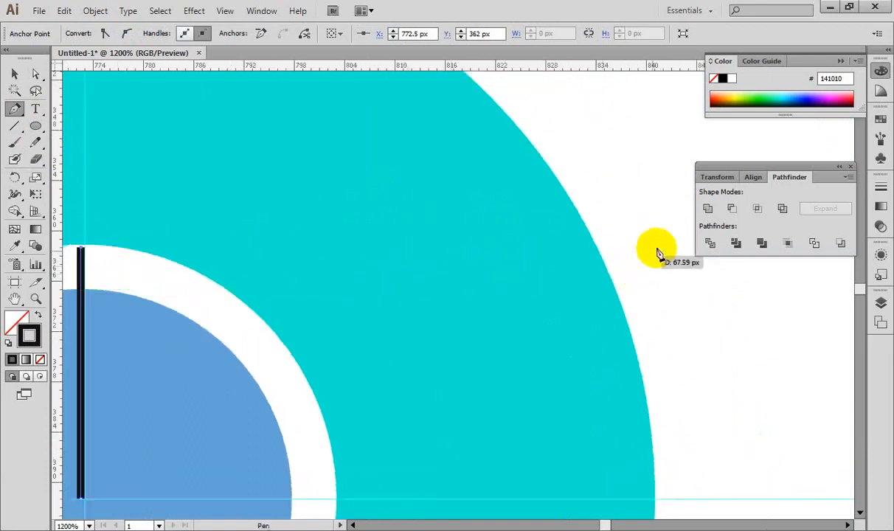
pyautogui.click(677, 250)
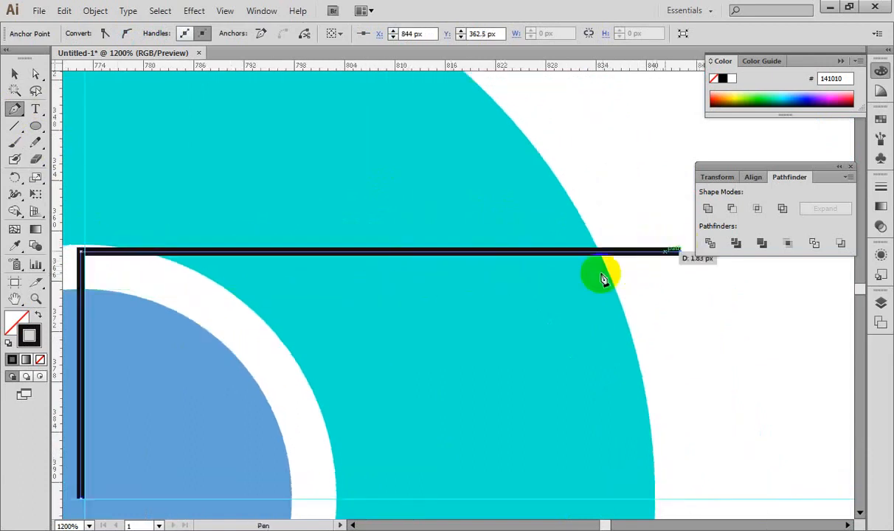
# Step: Finish the black L-shaped path and select it as a whole with the Selection tool
pyautogui.hotkey('ctrl', '-')
pyautogui.hotkey('ctrl', '-')
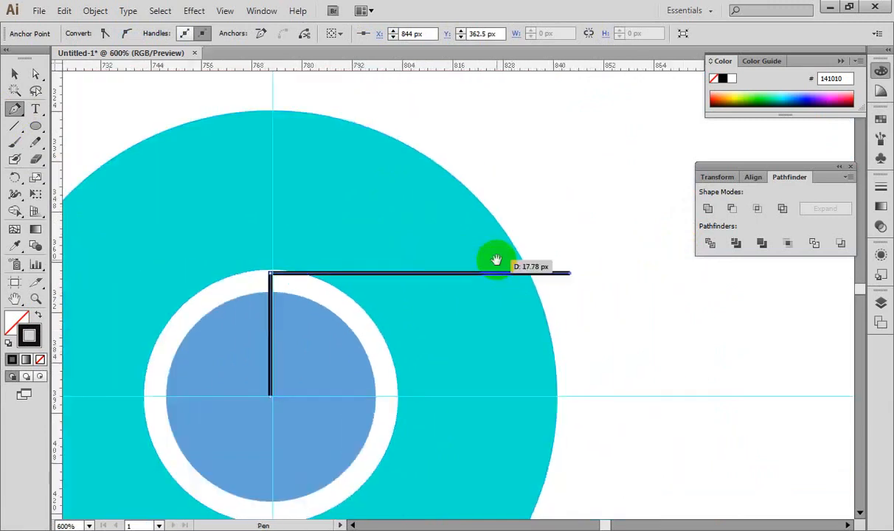
pyautogui.moveTo(497, 260); pyautogui.dragTo(522, 206)
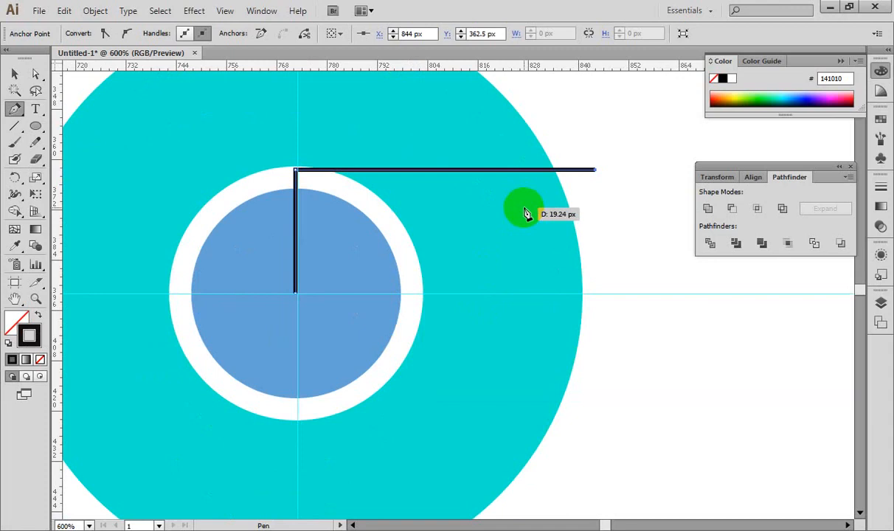
pyautogui.click(14, 74)
pyautogui.click(641, 144)
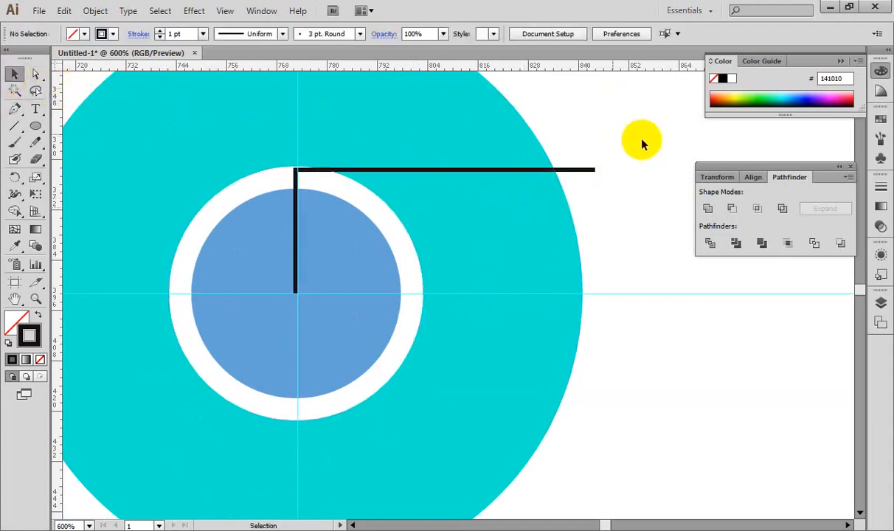
pyautogui.moveTo(641, 144); pyautogui.dragTo(575, 194)
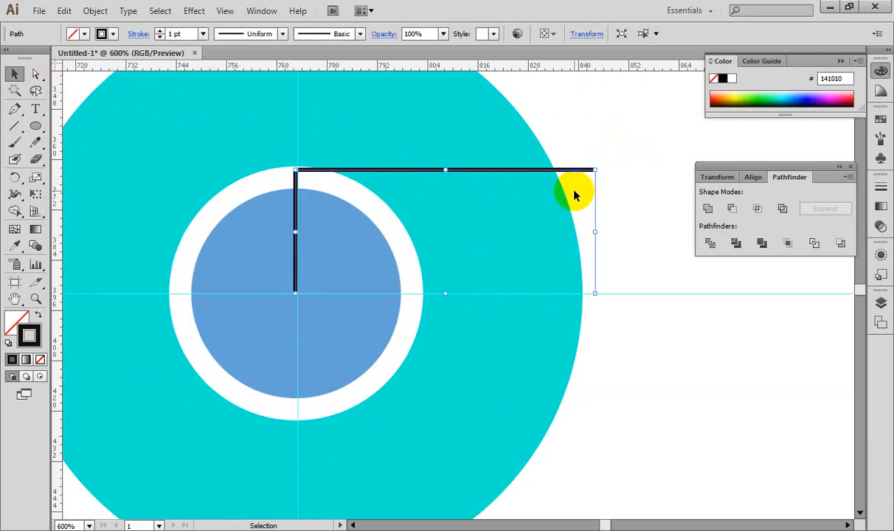
# Step: Try to align the path with the vertical guide by nudging it one step right and one step left
pyautogui.hotkey('ctrl', '+')
pyautogui.hotkey('ctrl', '+')
pyautogui.hotkey('ctrl', '+')
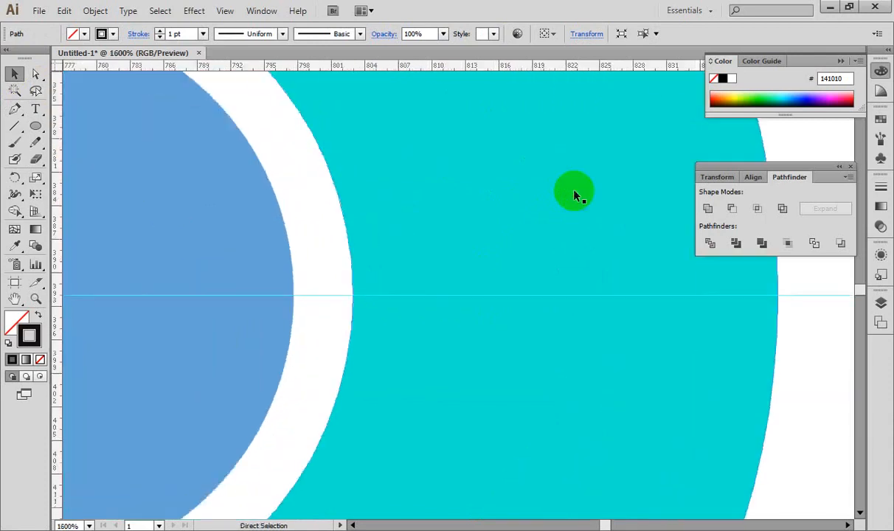
pyautogui.press('space')
pyautogui.moveTo(406, 283); pyautogui.dragTo(559, 218)
pyautogui.moveTo(276, 281); pyautogui.dragTo(474, 313)
pyautogui.press('Right')
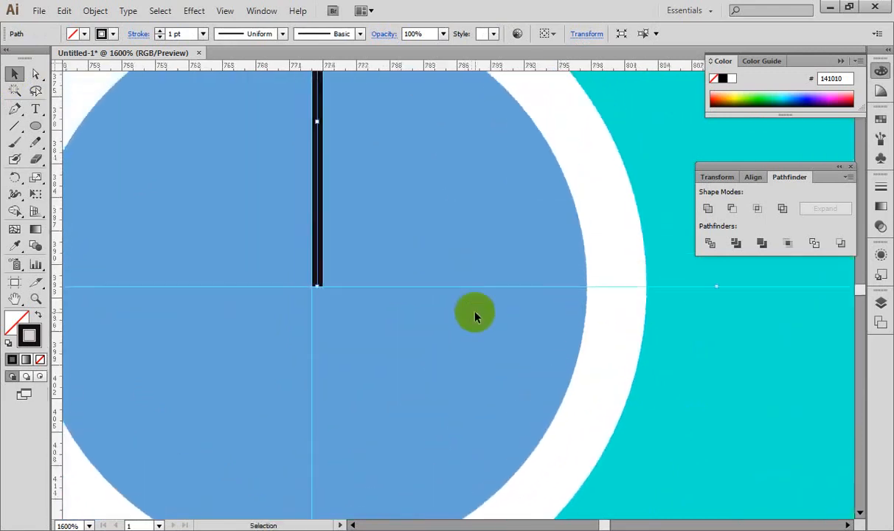
pyautogui.press('Left')
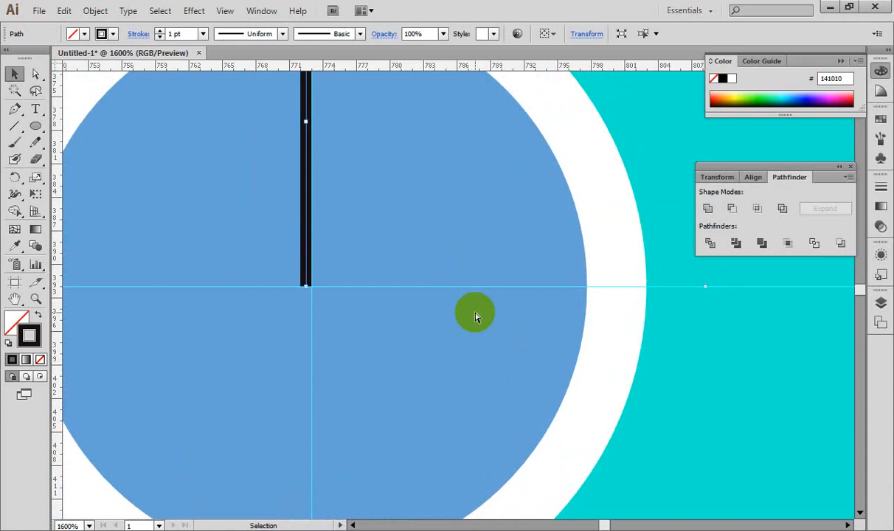
# Step: Open the General preferences containing the Keyboard Increment setting
pyautogui.hotkey('ctrl', 'k')
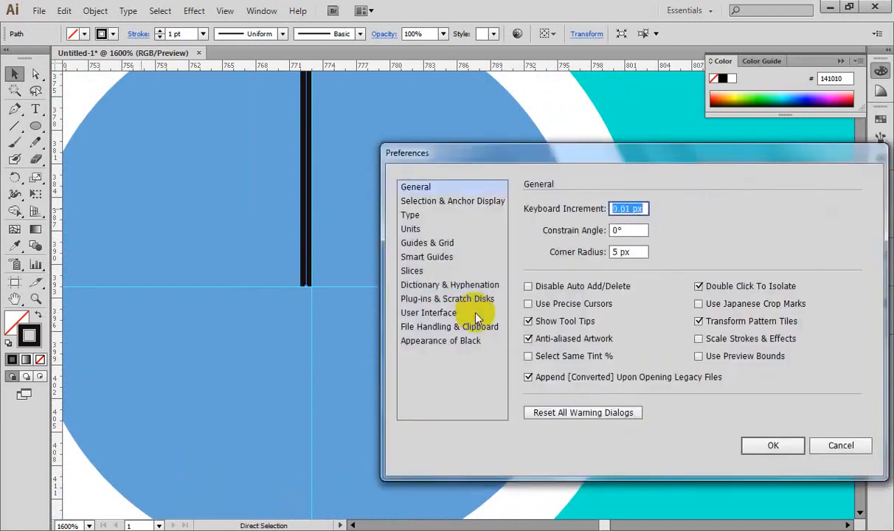
# Step: Accept the 0.01 px keyboard increment and try to nudge the bent line onto the vertical guide
pyautogui.click(769, 449)
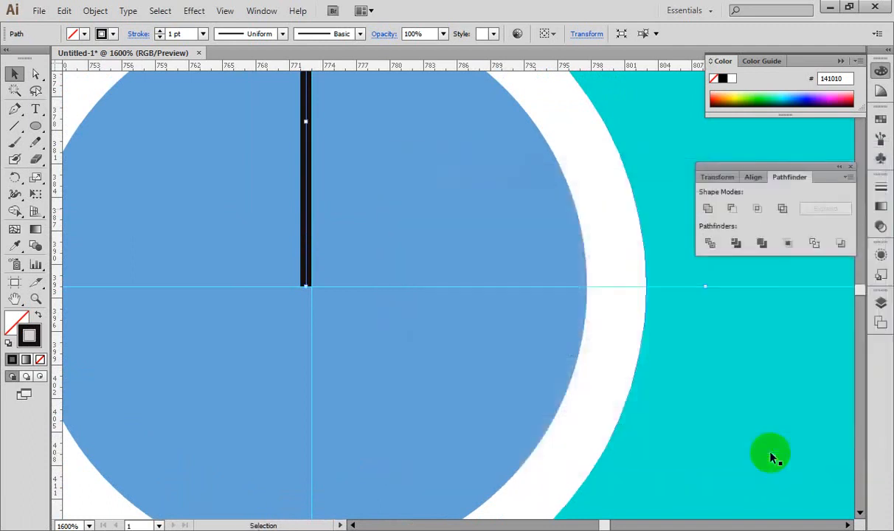
pyautogui.press('Right')
pyautogui.press('Left')
pyautogui.press('Right')
pyautogui.press('Left')
pyautogui.press('Right')
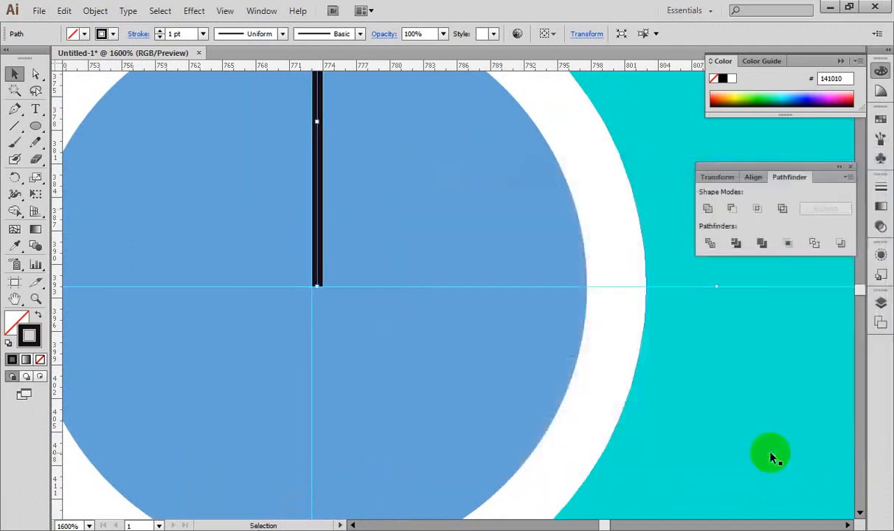
pyautogui.press('Left')
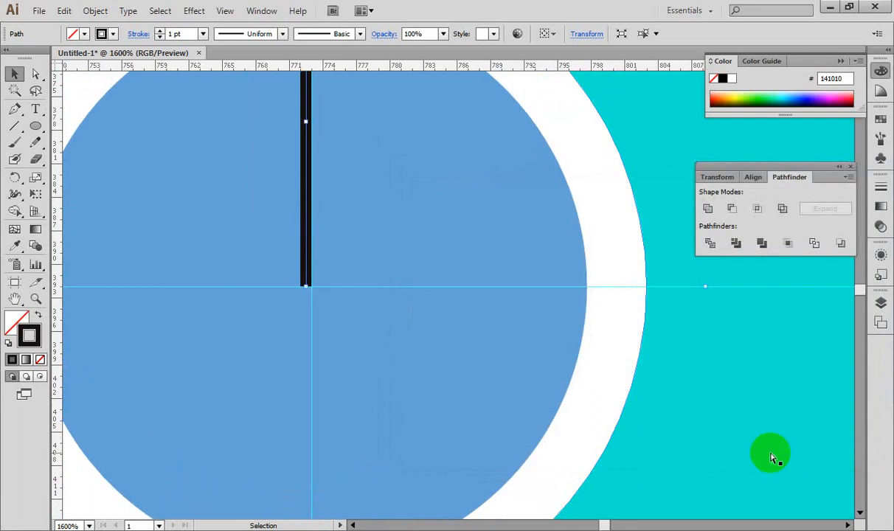
# Step: Edit the keyboard increment in the General preferences, retry nudging the bent line sideways, and check its alignment to the vertical guide
pyautogui.hotkey('ctrl', 'k')
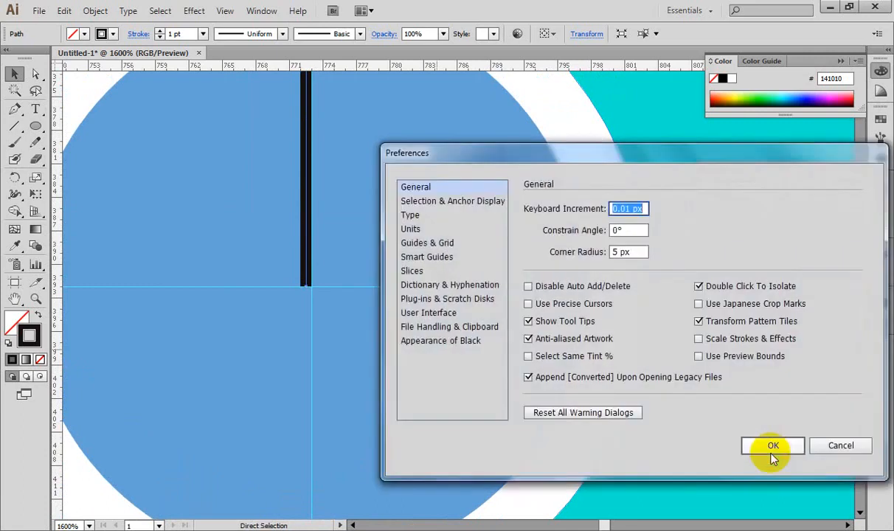
pyautogui.click(621, 208)
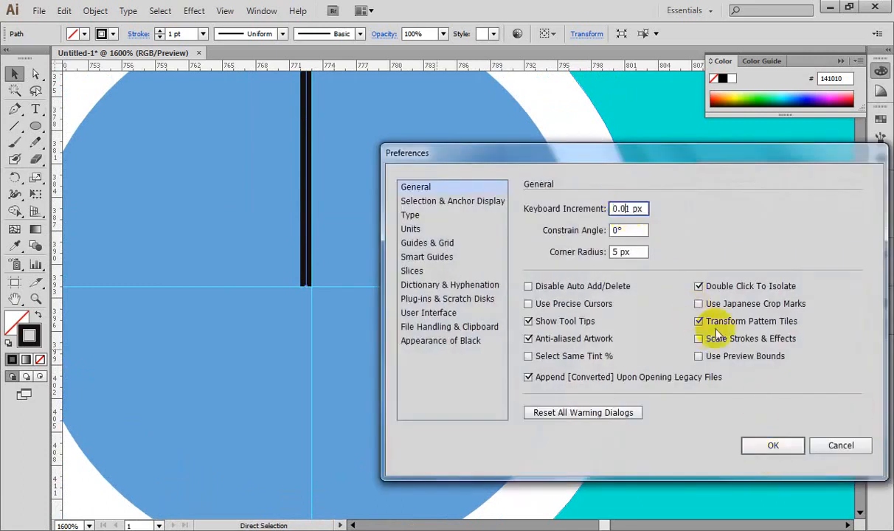
pyautogui.write('01')
pyautogui.press('Return')
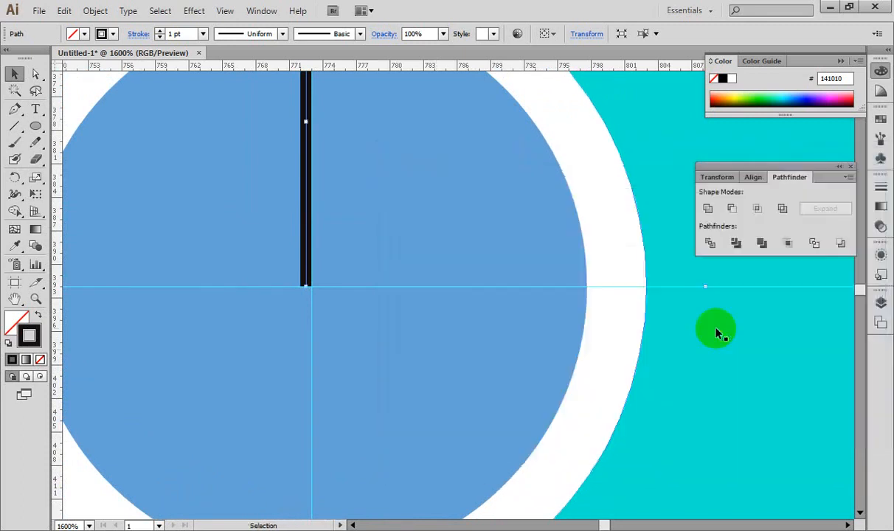
pyautogui.press('Right')
pyautogui.press('Left')
pyautogui.hotkey('ctrl', '-')
pyautogui.hotkey('ctrl', '+')
pyautogui.hotkey('ctrl', '+')
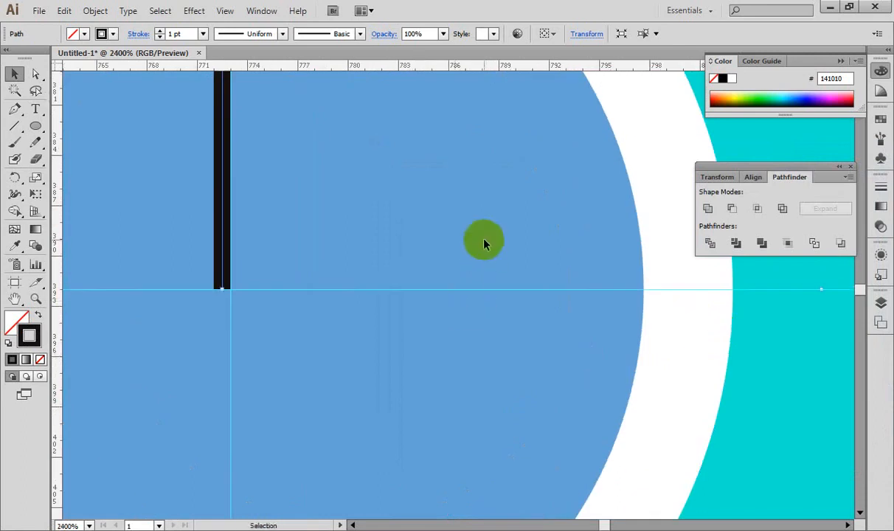
pyautogui.hotkey('ctrl', '-')
pyautogui.hotkey('ctrl', '-')
pyautogui.hotkey('ctrl', '-')
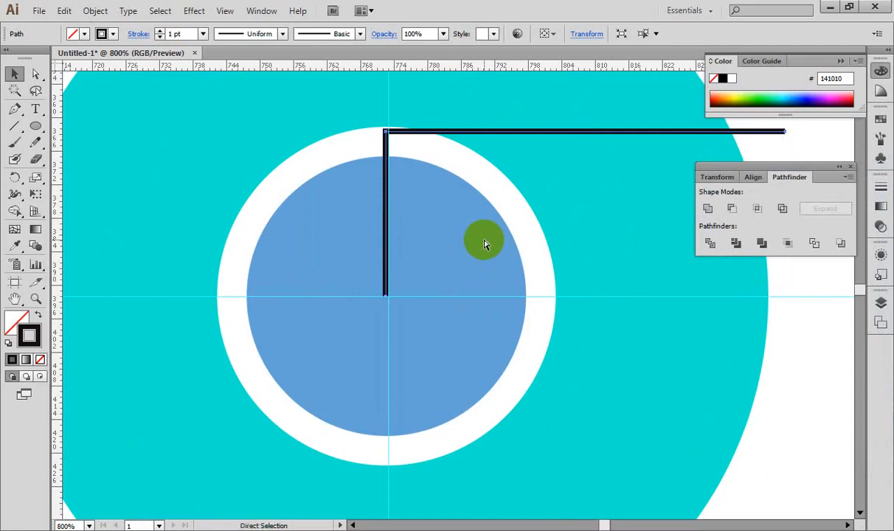
# Step: Rotate copies of the bent line about its lower end at the circle's centre, so three lines split the circle evenly
pyautogui.hotkey('ctrl', '+')
pyautogui.hotkey('ctrl', '+')
pyautogui.hotkey('ctrl', '+')
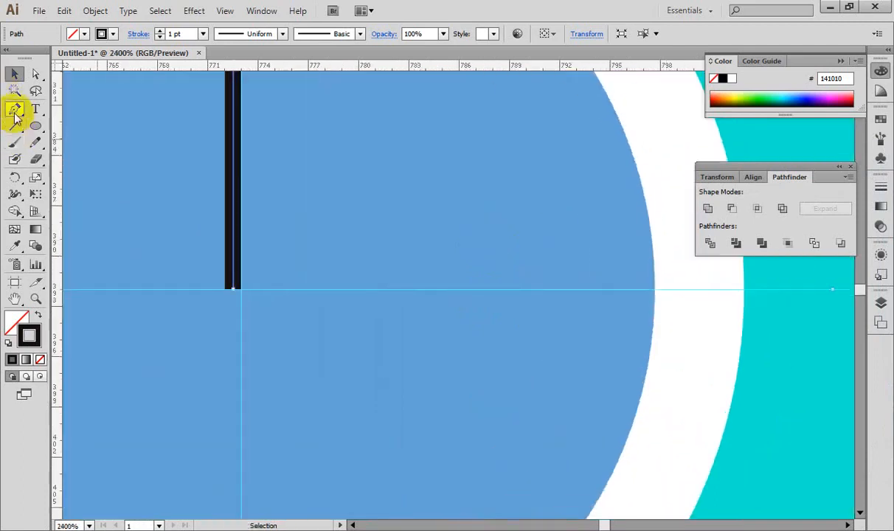
pyautogui.click(15, 177)
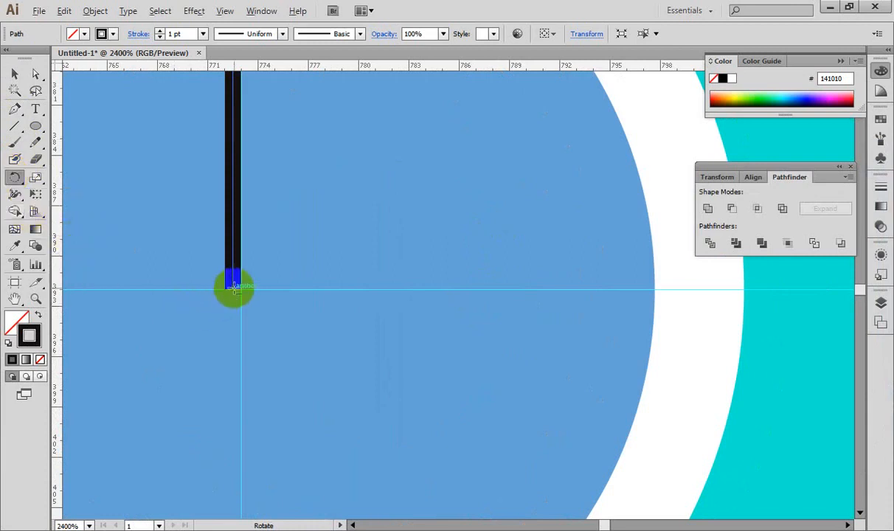
pyautogui.keyDown('alt'); pyautogui.click(234, 290); pyautogui.keyUp('alt')
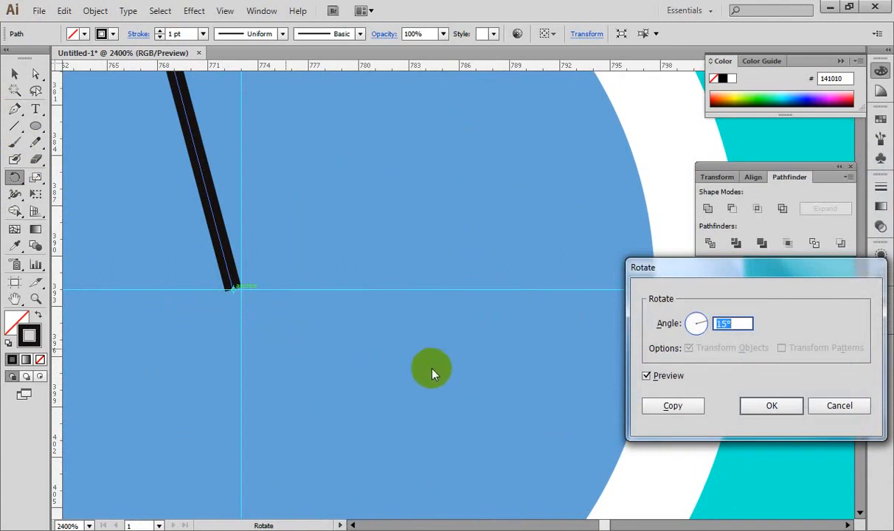
pyautogui.click(670, 405)
pyautogui.hotkey('ctrl', '-')
pyautogui.hotkey('ctrl', '-')
pyautogui.hotkey('ctrl', '-')
pyautogui.hotkey('ctrl', '-')
pyautogui.hotkey('ctrl', '-')
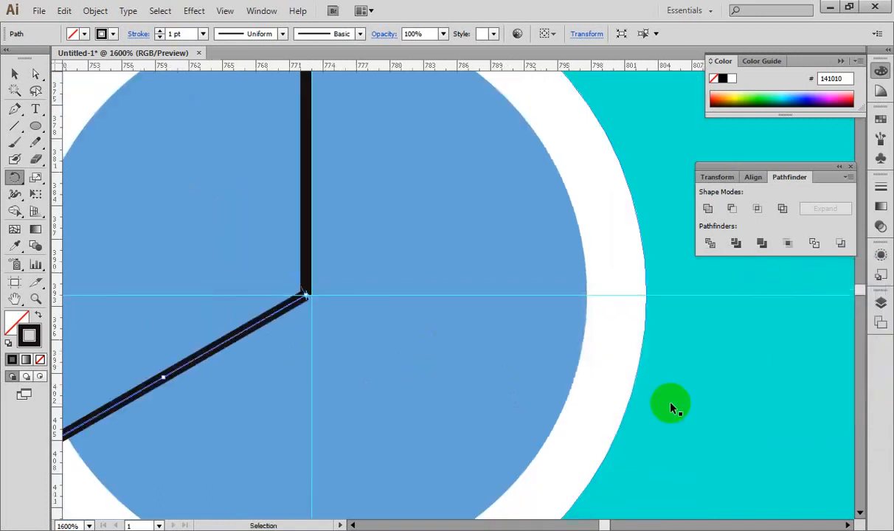
pyautogui.hotkey('ctrl', 'd')
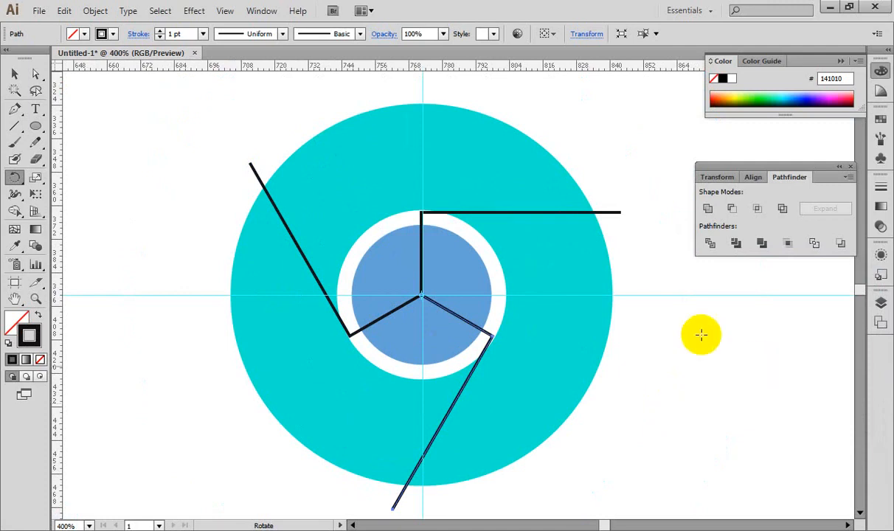
# Step: Select the circles together with the three bent lines, apply the Pathfinder Divide operation, and ungroup the resulting pieces
pyautogui.click(14, 74)
pyautogui.click(90, 114)
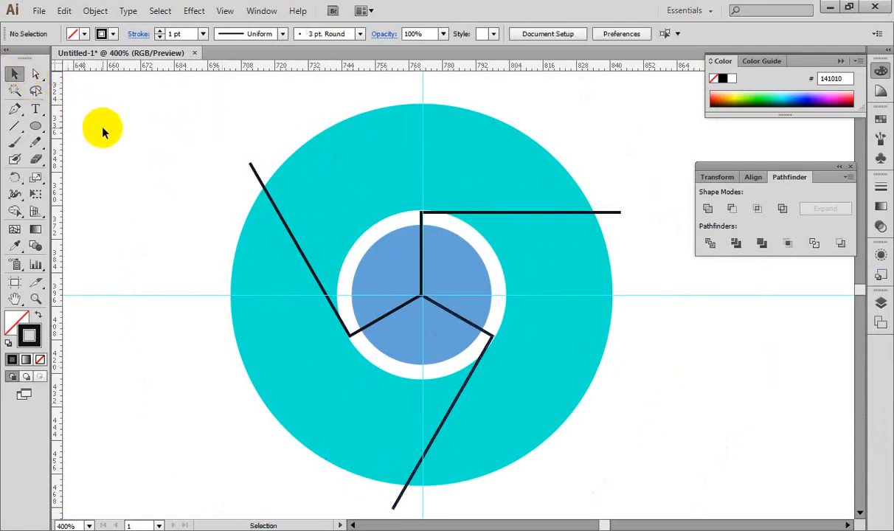
pyautogui.rightClick(101, 127)
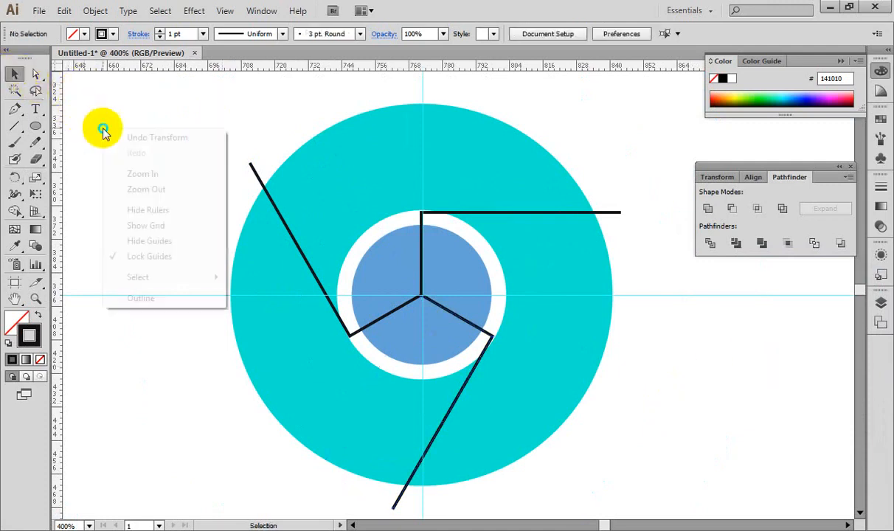
pyautogui.click(149, 86)
pyautogui.moveTo(156, 112); pyautogui.dragTo(668, 453)
pyautogui.press('space')
pyautogui.moveTo(523, 305); pyautogui.dragTo(513, 381)
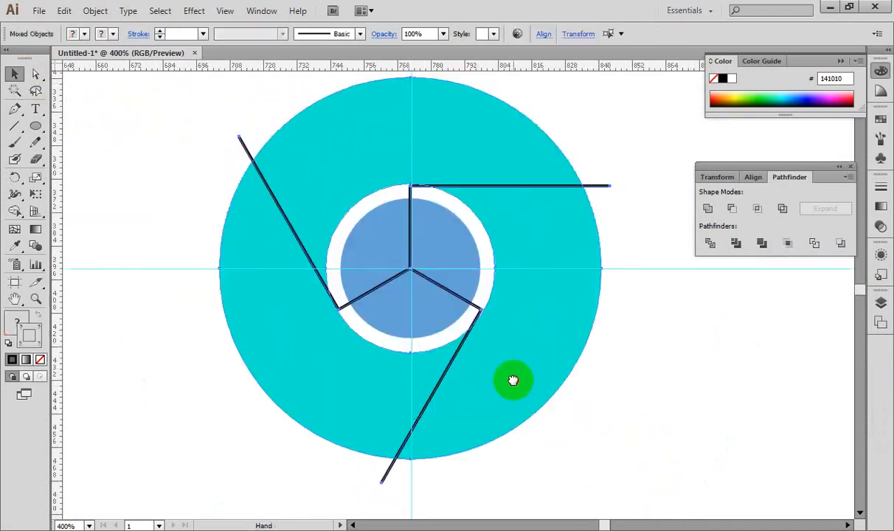
pyautogui.click(709, 244)
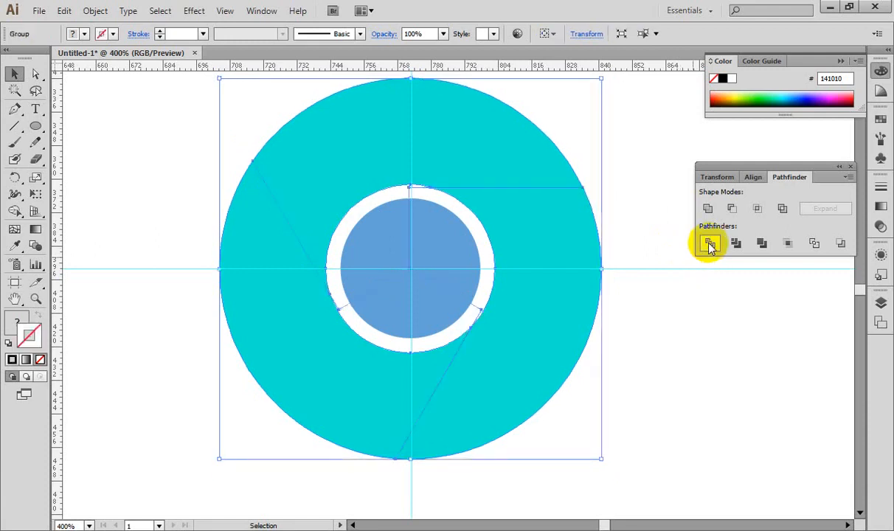
pyautogui.rightClick(527, 158)
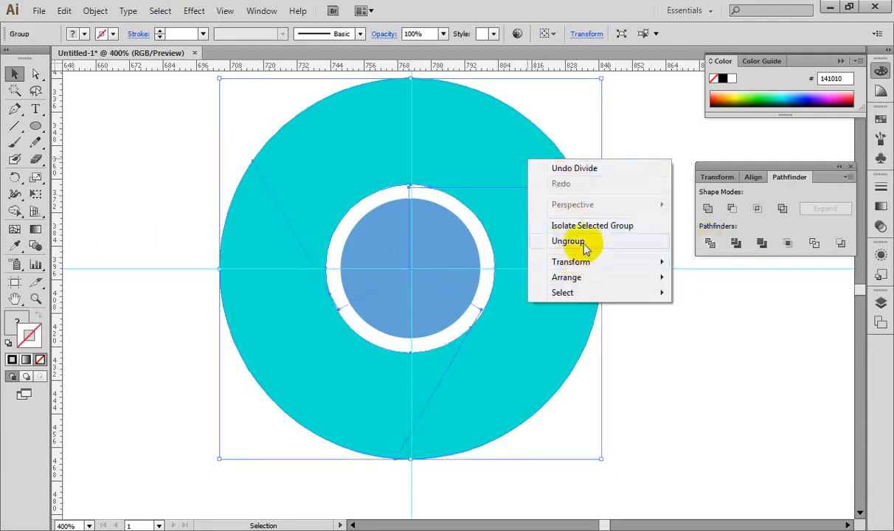
pyautogui.click(584, 250)
pyautogui.click(596, 253)
# Step: Fill the upper ring segment with the red sampled from the reference Chrome logo and set its stroke to none
pyautogui.click(496, 156)
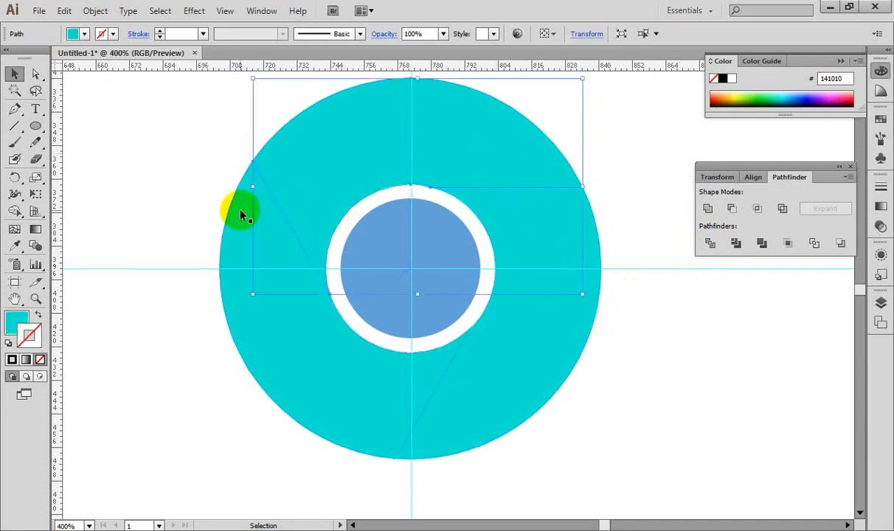
pyautogui.hotkey('ctrl', '-')
pyautogui.hotkey('ctrl', '-')
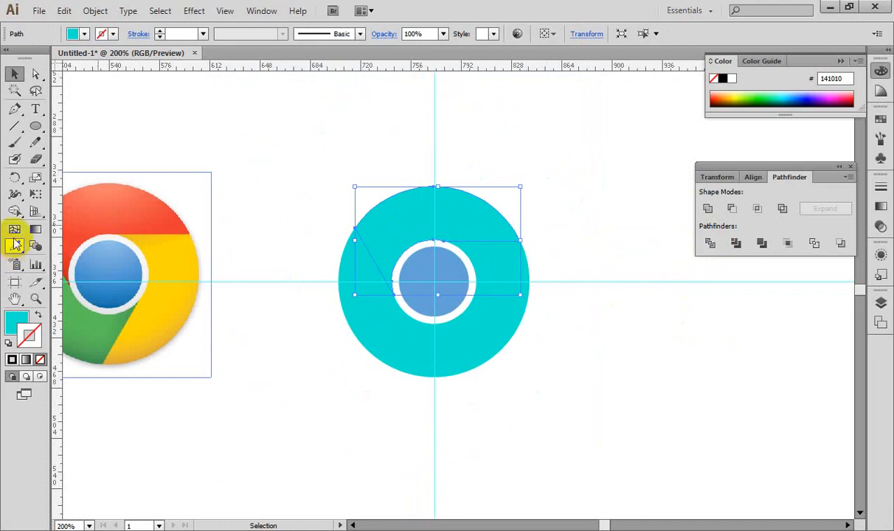
pyautogui.click(15, 245)
pyautogui.click(91, 217)
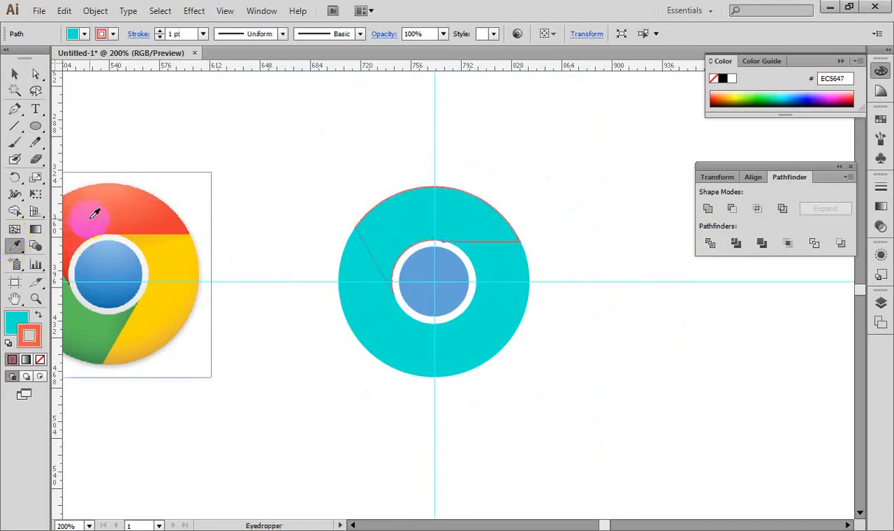
pyautogui.click(38, 314)
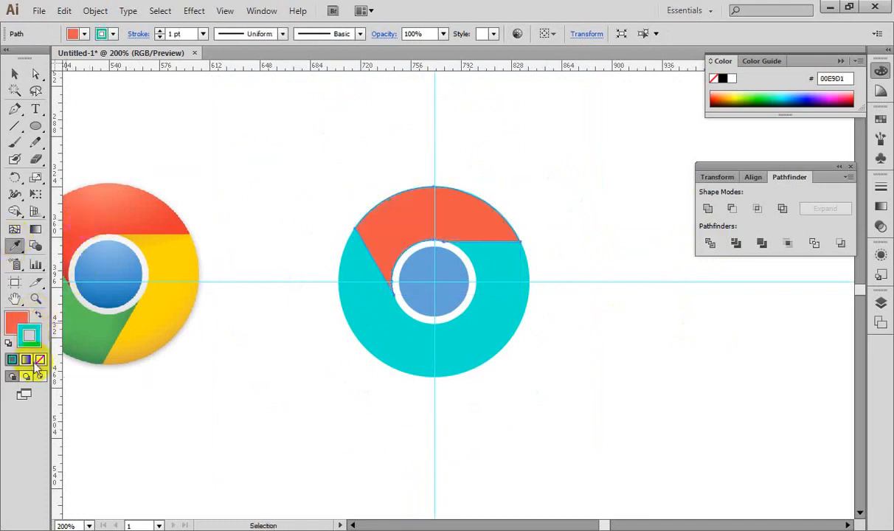
pyautogui.click(40, 359)
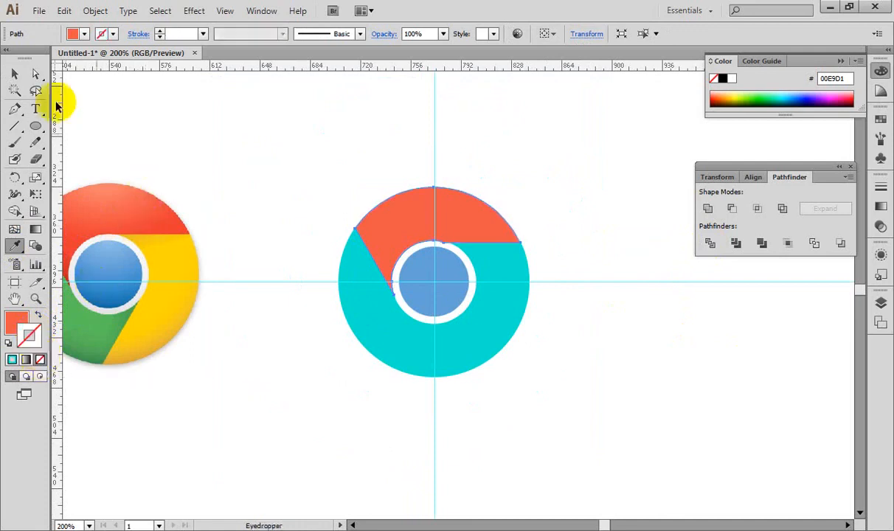
pyautogui.click(14, 73)
pyautogui.click(217, 165)
# Step: Fill the right ring segment with the yellow sampled from the reference Chrome logo
pyautogui.click(498, 273)
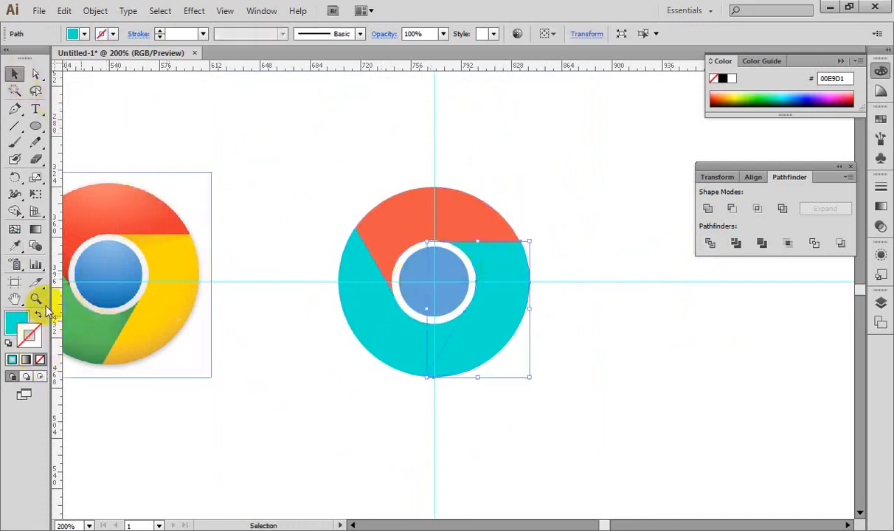
pyautogui.click(16, 247)
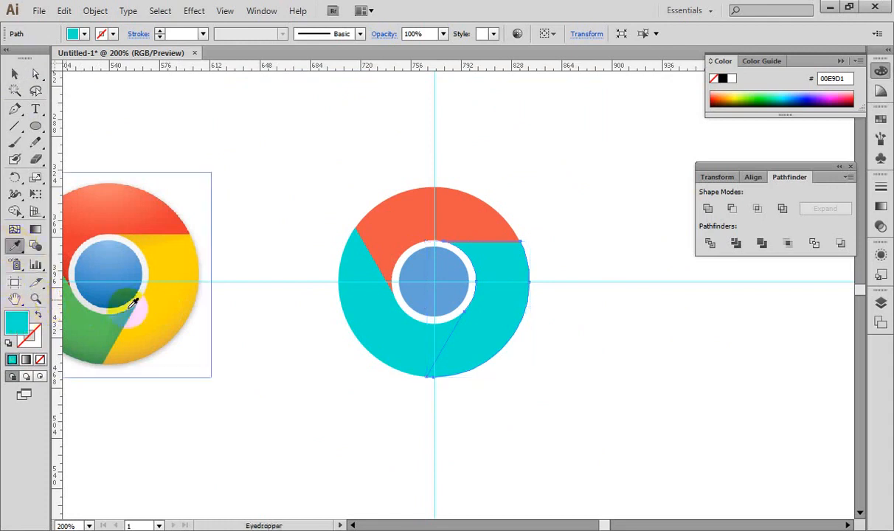
pyautogui.click(153, 306)
pyautogui.click(17, 74)
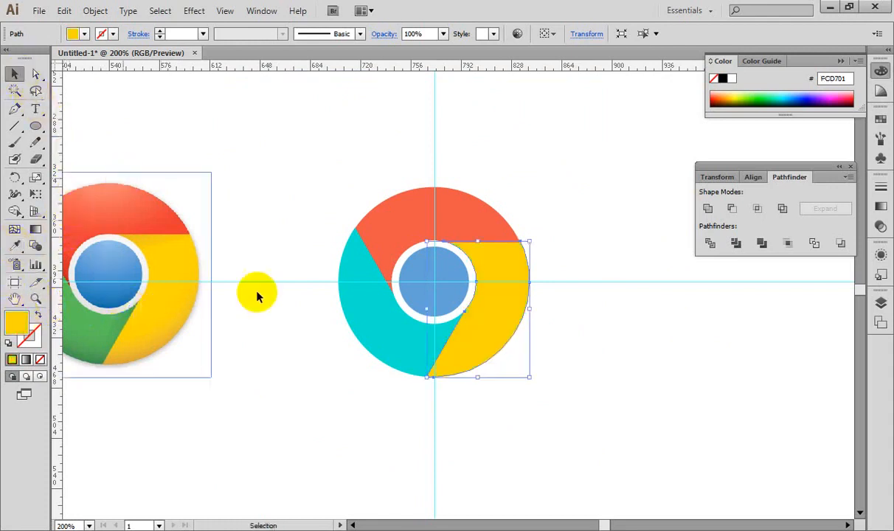
# Step: Fill the lower-left ring segment with the green sampled from the reference Chrome logo, deselect it and hide the guides
pyautogui.click(377, 321)
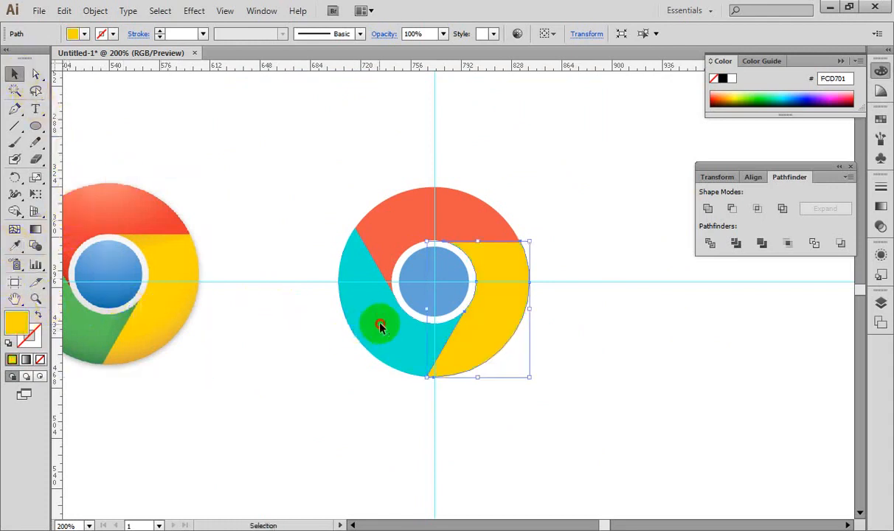
pyautogui.click(16, 245)
pyautogui.click(88, 319)
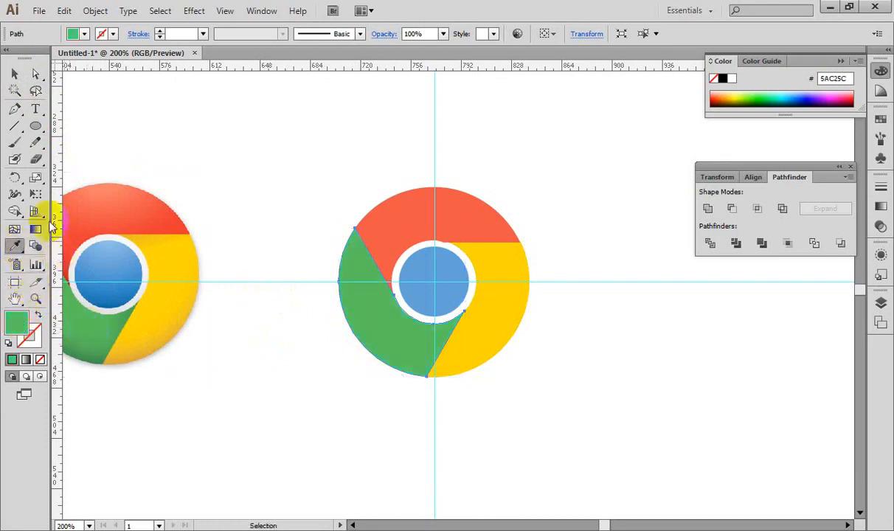
pyautogui.click(16, 74)
pyautogui.click(200, 116)
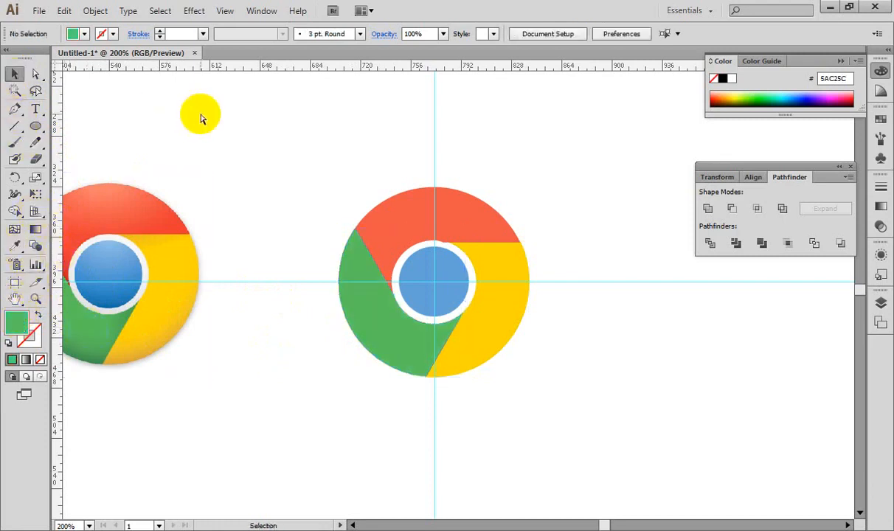
pyautogui.hotkey('ctrl', ';')
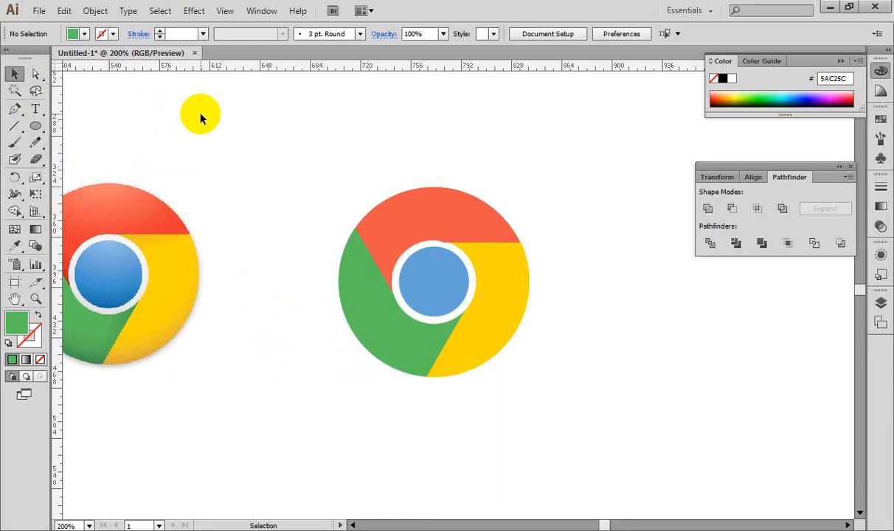
# Step: Examine the coloured segments' edges around the white ring and compare the drawn logo with the reference logo
pyautogui.hotkey('ctrl', '+')
pyautogui.hotkey('ctrl', '+')
pyautogui.hotkey('ctrl', '+')
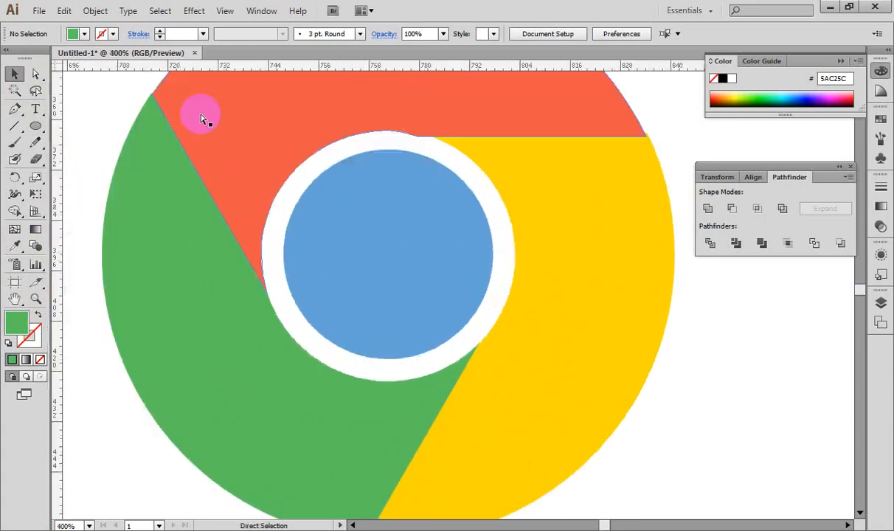
pyautogui.moveTo(356, 173); pyautogui.dragTo(375, 261)
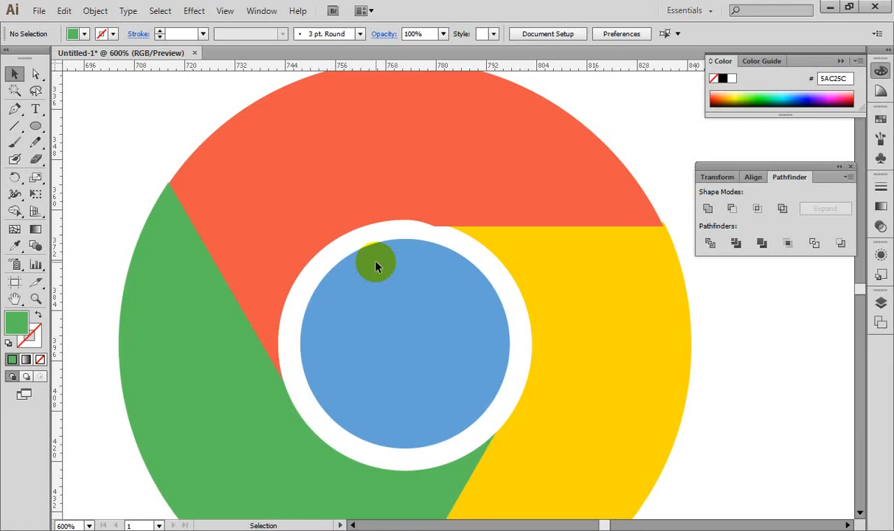
pyautogui.hotkey('ctrl', '-')
pyautogui.hotkey('ctrl', '-')
pyautogui.hotkey('ctrl', '-')
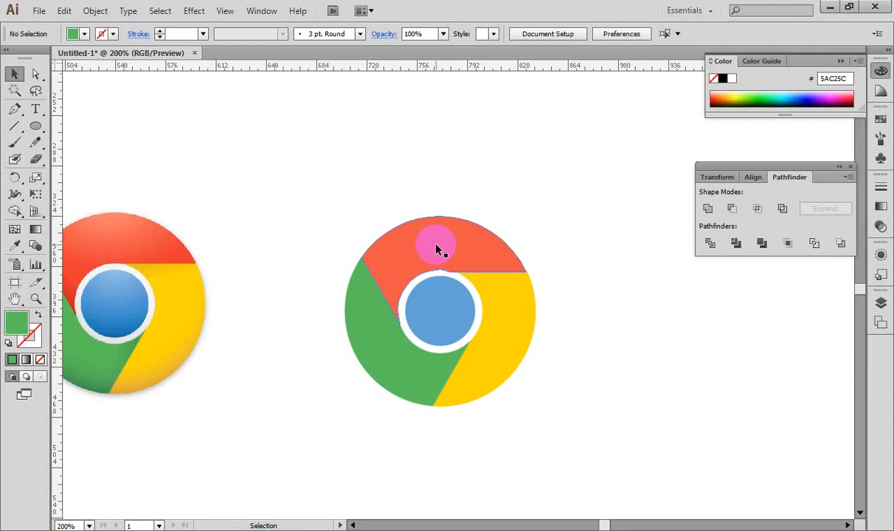
pyautogui.hotkey('ctrl', '-')
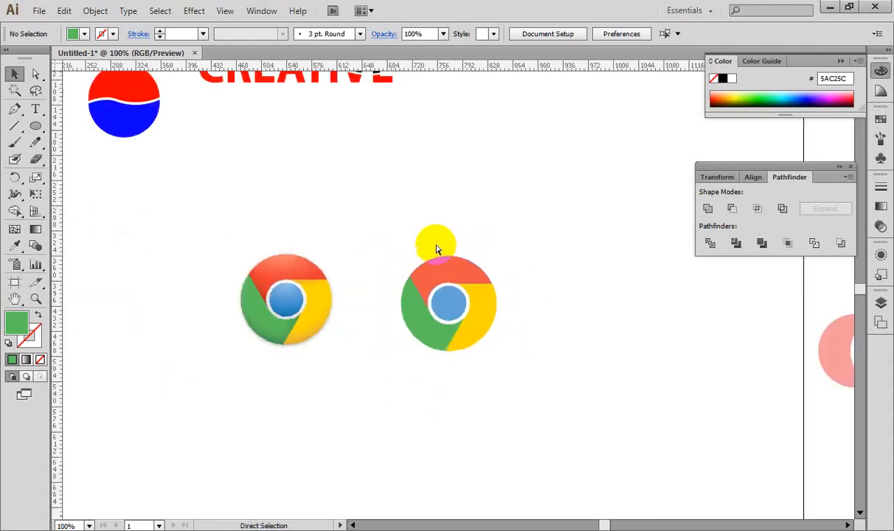
pyautogui.hotkey('ctrl', '+')
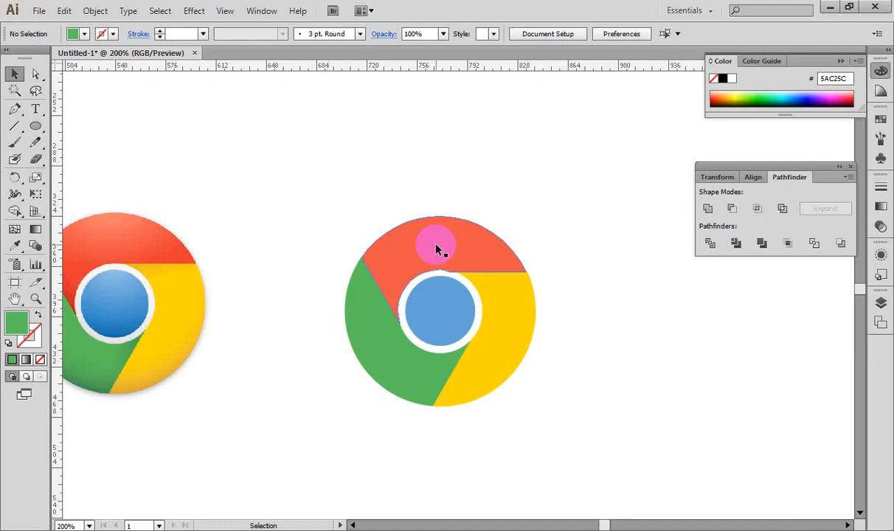
# Step: Draw a green circle with no stroke in the empty area beside the reference Chrome logo, opposite the finished logo
pyautogui.hotkey('ctrl', '0')
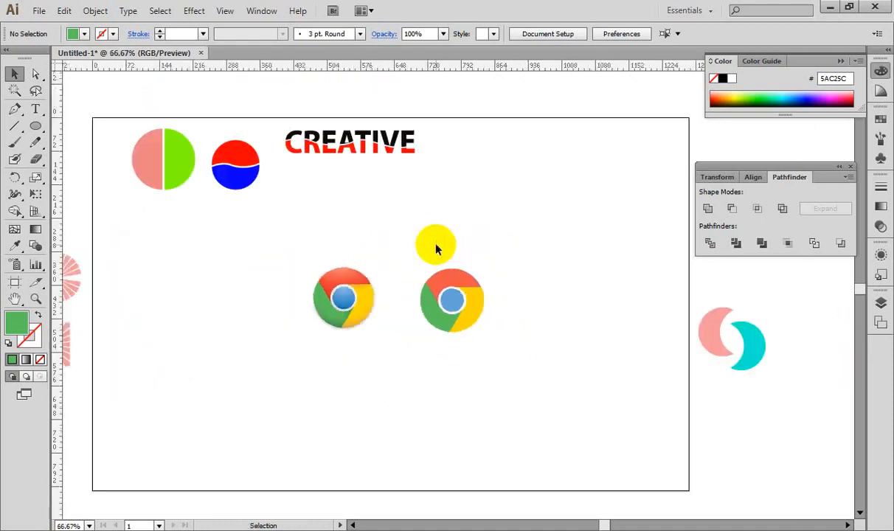
pyautogui.moveTo(435, 249); pyautogui.dragTo(494, 304)
pyautogui.hotkey('ctrl', '=')
pyautogui.hotkey('ctrl', '=')
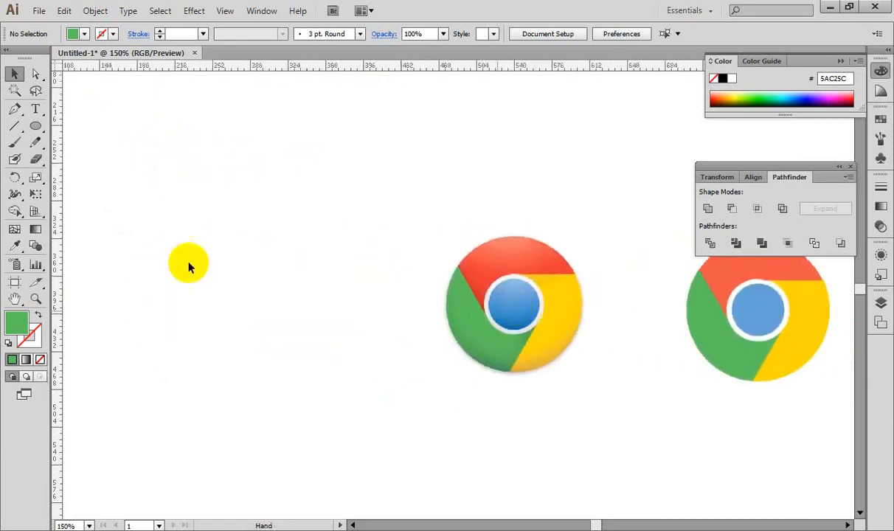
pyautogui.click(36, 125)
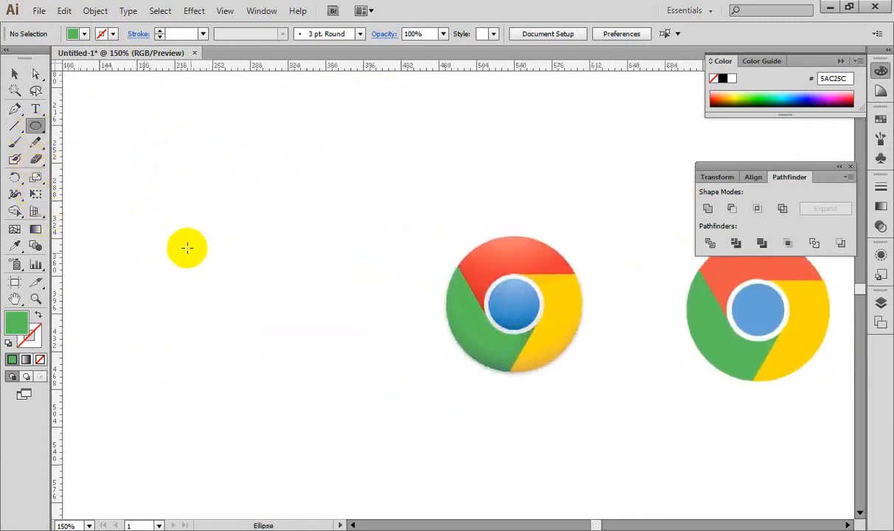
pyautogui.moveTo(199, 241); pyautogui.dragTo(358, 352)
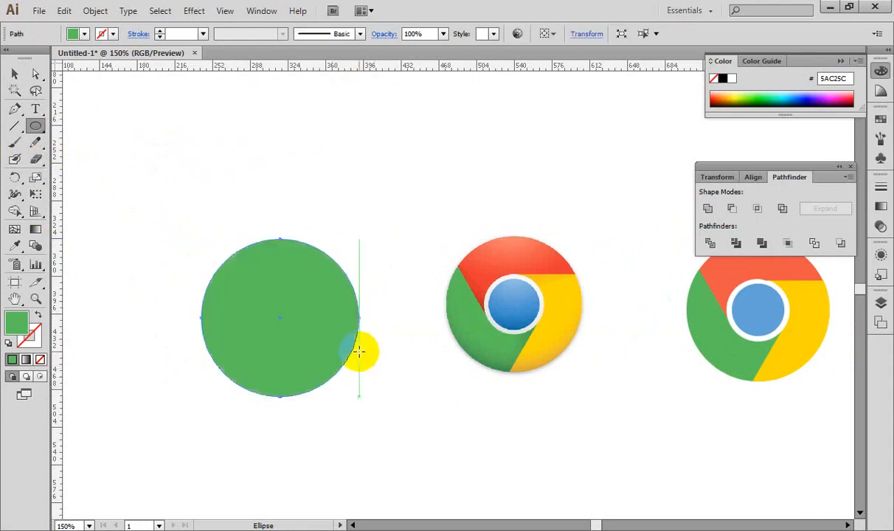
# Step: Duplicate the green circle in front, fill the copy with blue 00A5D4 and shrink it concentrically to less than half the diameter
pyautogui.click(14, 73)
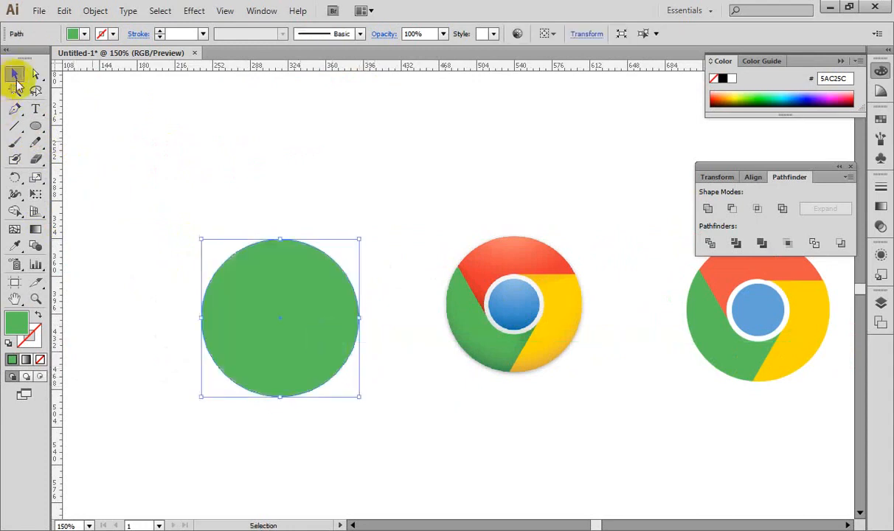
pyautogui.click(174, 252)
pyautogui.click(252, 276)
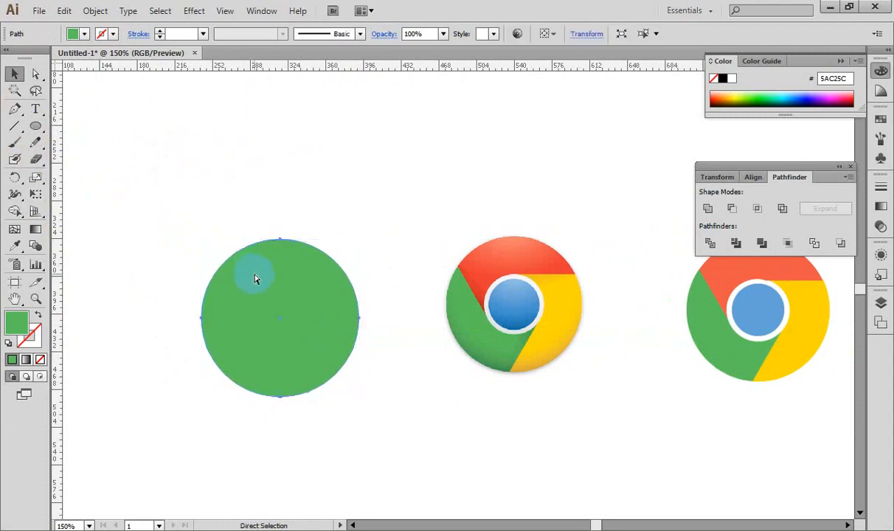
pyautogui.click(787, 96)
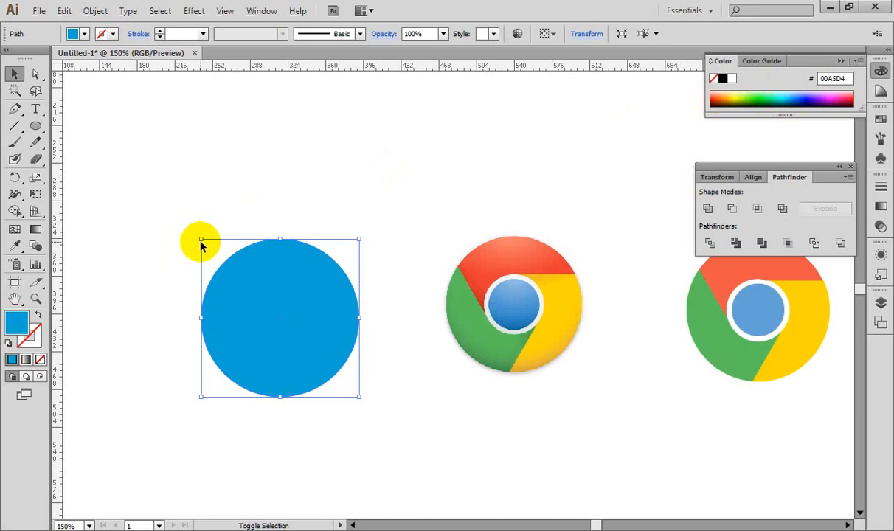
pyautogui.moveTo(201, 240); pyautogui.dragTo(245, 283)
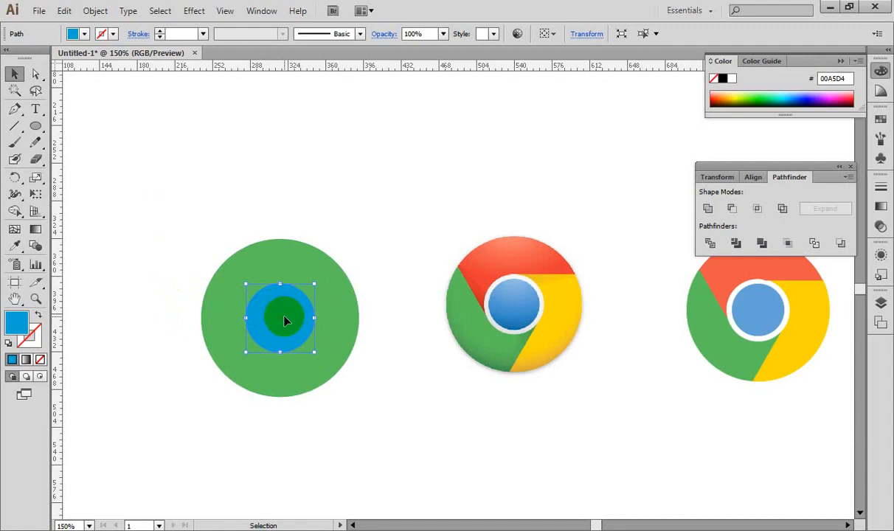
# Step: Duplicate the blue circle in front, fill the copy with pink FF2A75 and shrink it concentrically, leaving a thin blue ring around it
pyautogui.moveTo(287, 320); pyautogui.dragTo(269, 291)
pyautogui.hotkey('ctrl', 'c')
pyautogui.hotkey('ctrl', 'f')
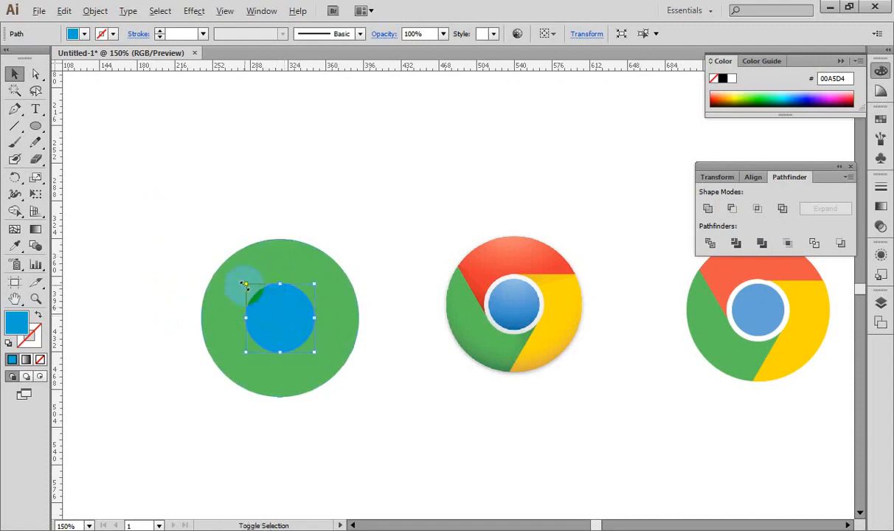
pyautogui.moveTo(246, 284); pyautogui.dragTo(254, 297)
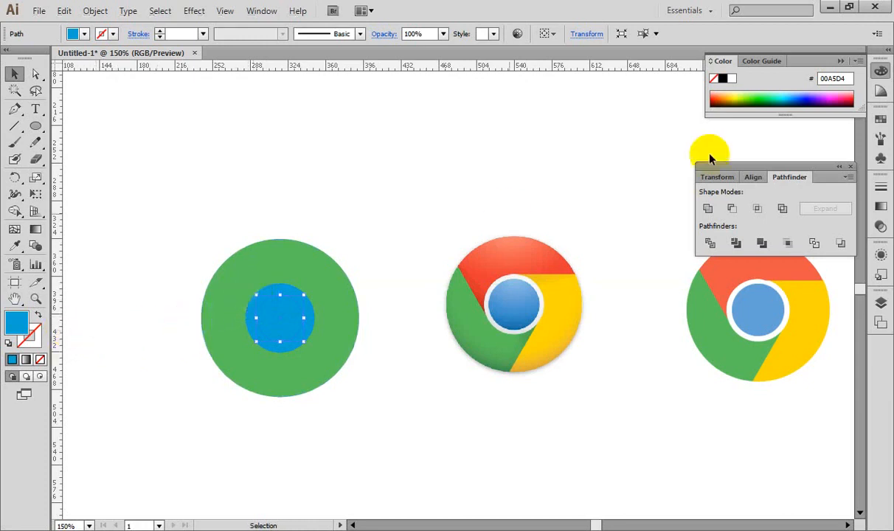
pyautogui.click(841, 98)
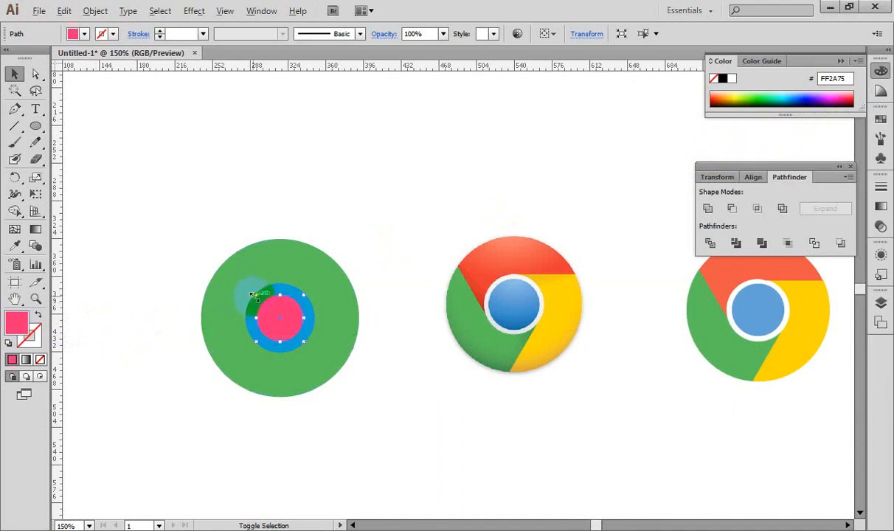
pyautogui.moveTo(255, 295); pyautogui.dragTo(249, 284)
pyautogui.click(186, 225)
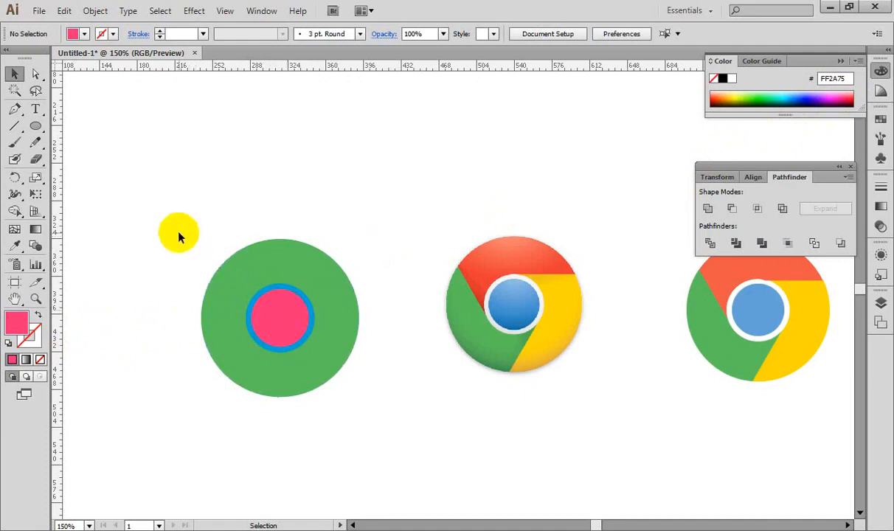
# Step: Lock the pink centre circle and subtract the blue circle from the green circle with Minus Front
pyautogui.click(271, 310)
pyautogui.press('a')
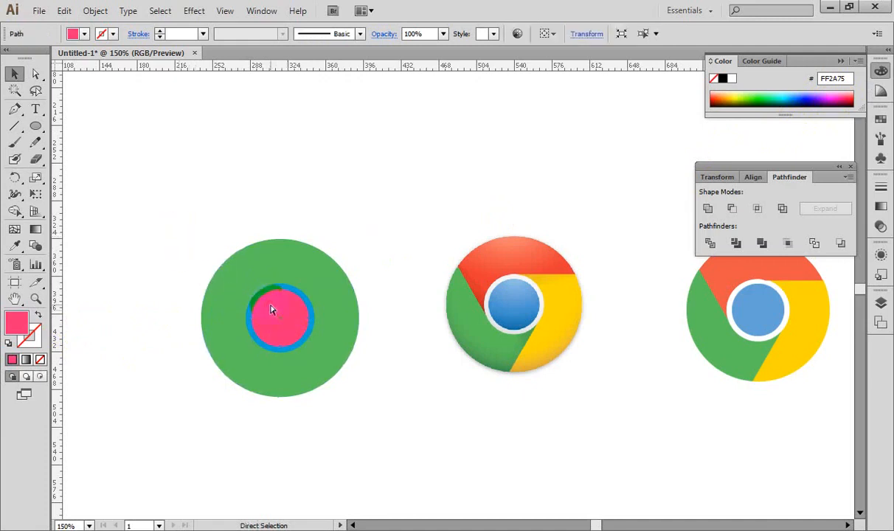
pyautogui.hotkey('ctrl', '2')
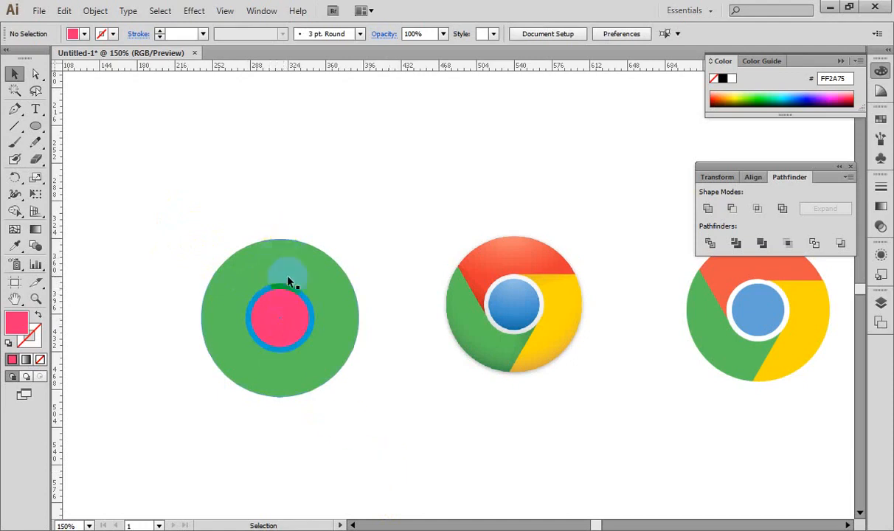
pyautogui.moveTo(168, 220); pyautogui.dragTo(399, 410)
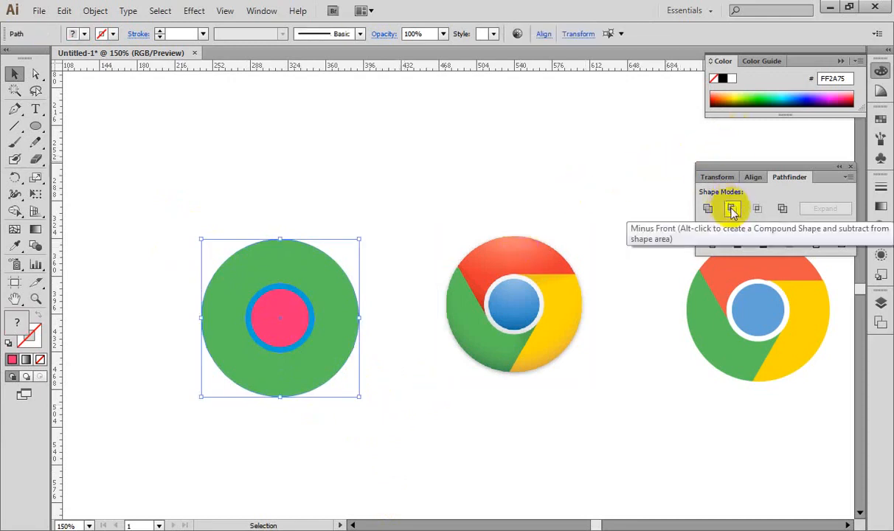
pyautogui.click(733, 210)
pyautogui.click(811, 211)
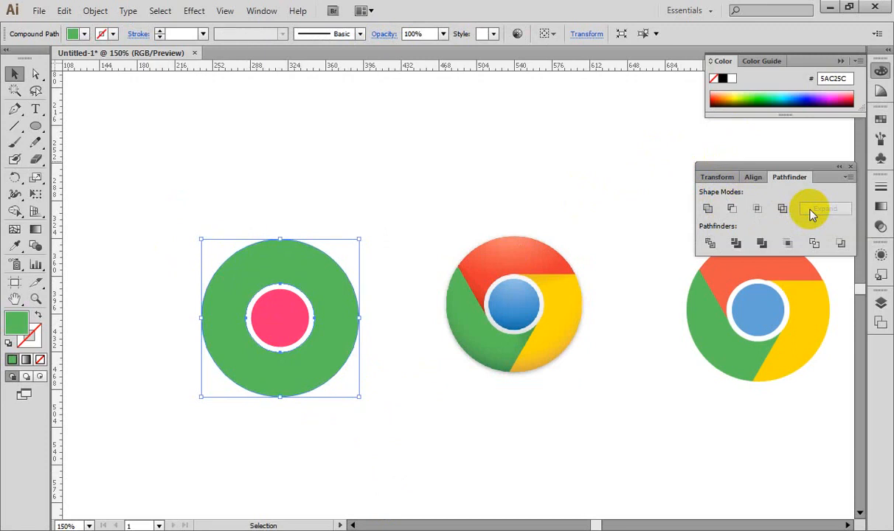
pyautogui.press('a')
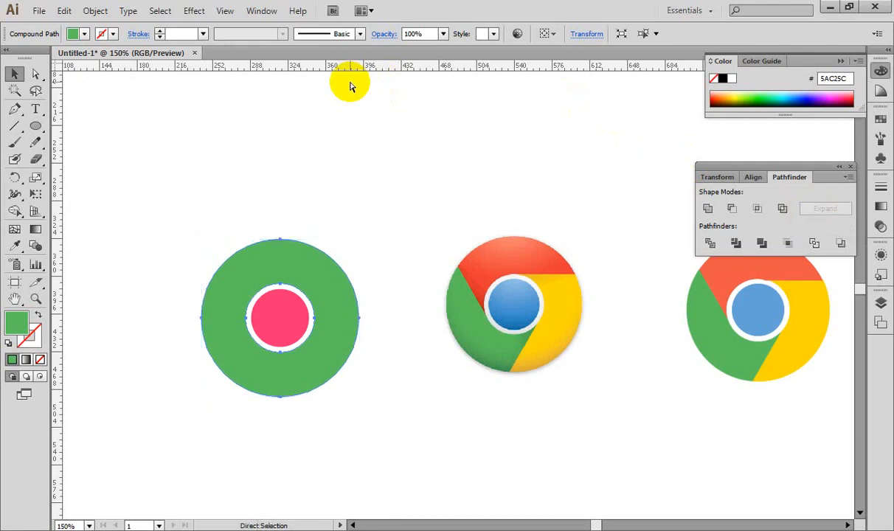
# Step: Place a vertical guide through the green ring's top anchor point, deselect the ring and show the guides
pyautogui.hotkey('ctrl', '+')
pyautogui.hotkey('ctrl', '+')
pyautogui.hotkey('ctrl', '+')
pyautogui.hotkey('ctrl', '+')
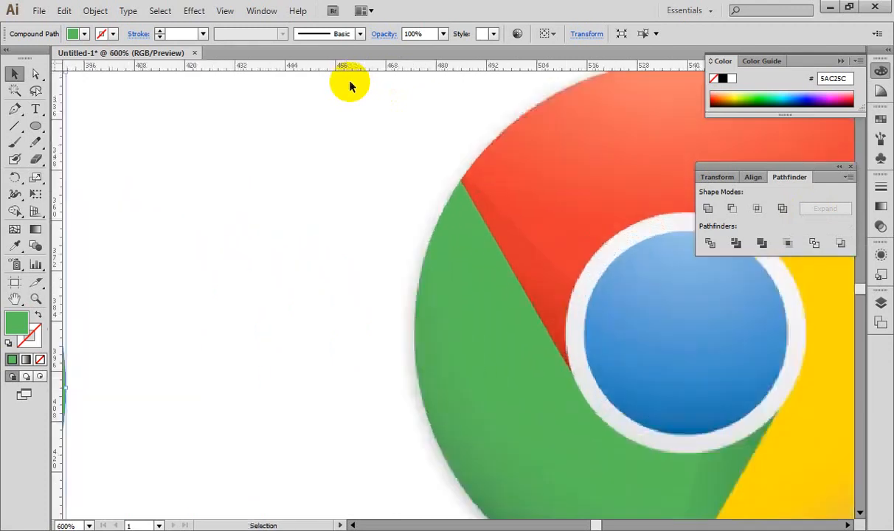
pyautogui.press('space')
pyautogui.moveTo(139, 208); pyautogui.dragTo(501, 266)
pyautogui.moveTo(335, 261); pyautogui.dragTo(510, 226)
pyautogui.moveTo(484, 165); pyautogui.dragTo(534, 214)
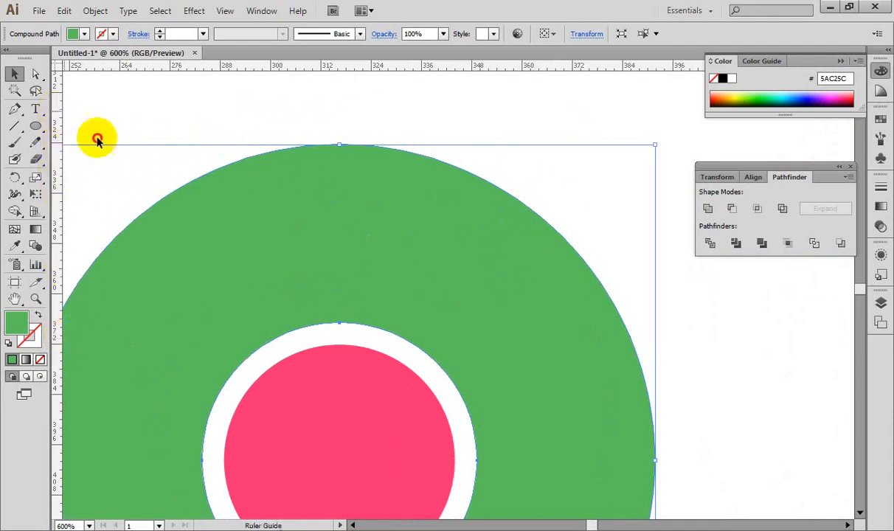
pyautogui.moveTo(97, 139); pyautogui.dragTo(339, 150)
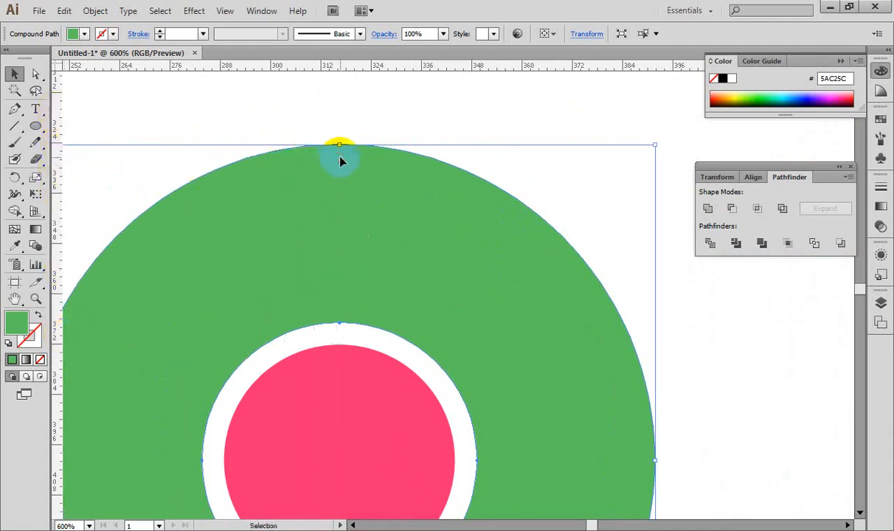
pyautogui.click(472, 113)
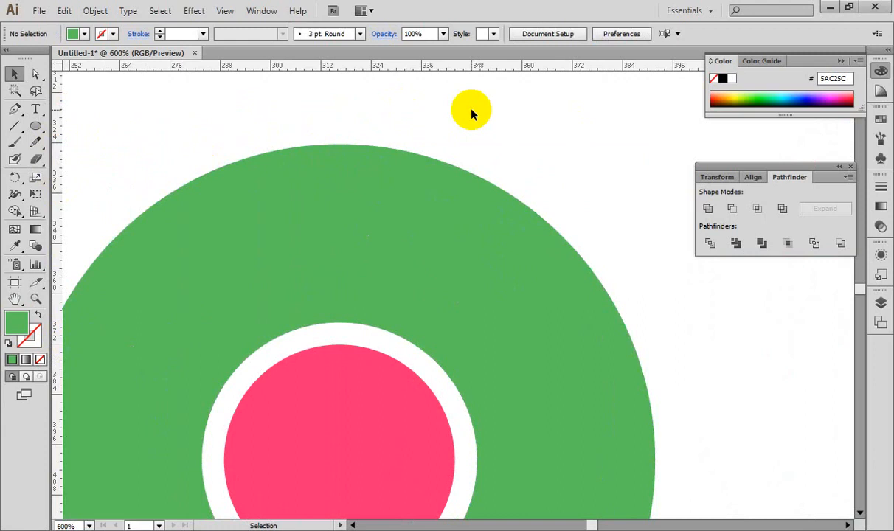
pyautogui.rightClick(575, 114)
pyautogui.click(546, 99)
pyautogui.hotkey('ctrl', ';')
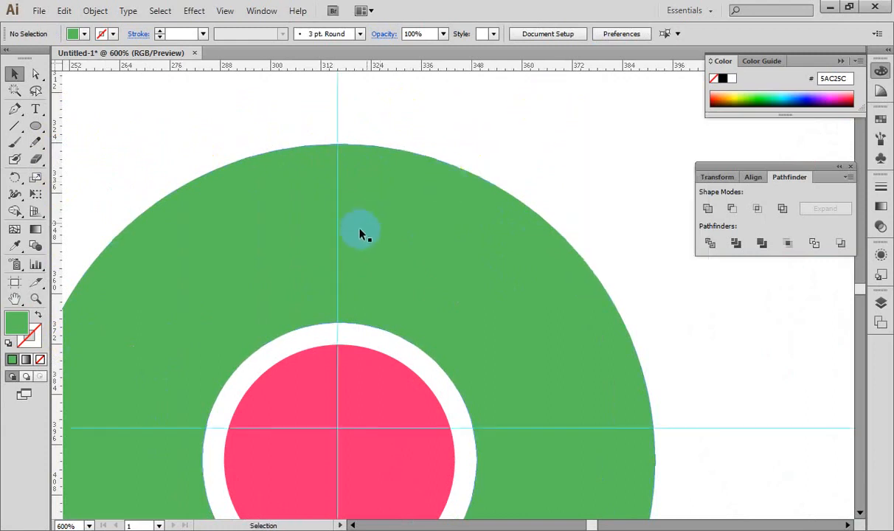
# Step: Unlock the guides and delete the off-centre horizontal guide crossing the green ring
pyautogui.moveTo(368, 306); pyautogui.dragTo(379, 241)
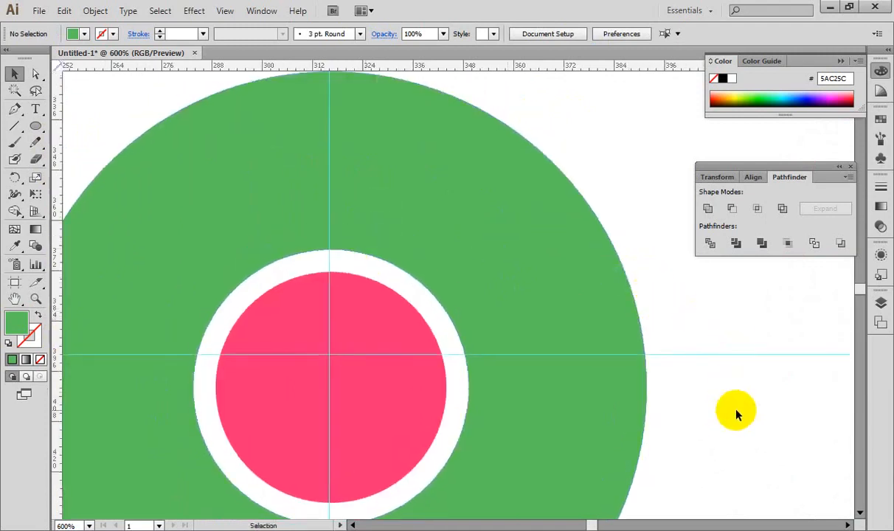
pyautogui.rightClick(695, 333)
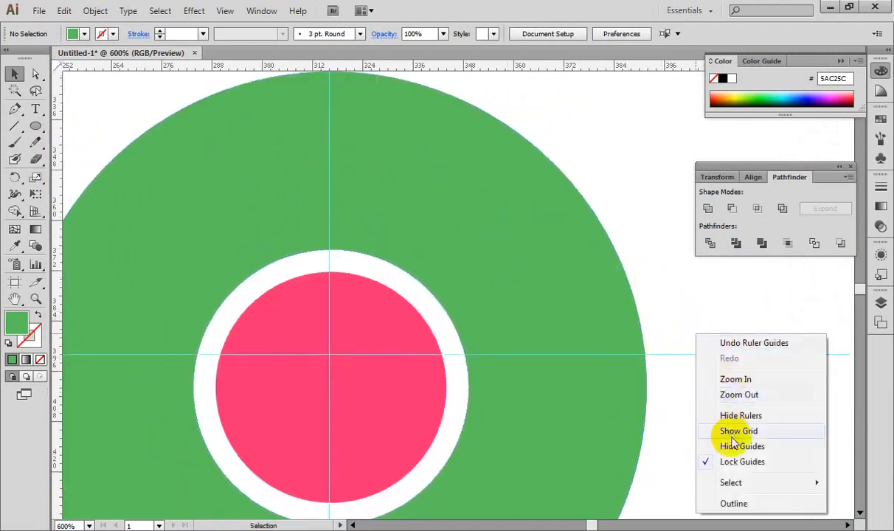
pyautogui.click(741, 463)
pyautogui.moveTo(708, 300); pyautogui.dragTo(727, 399)
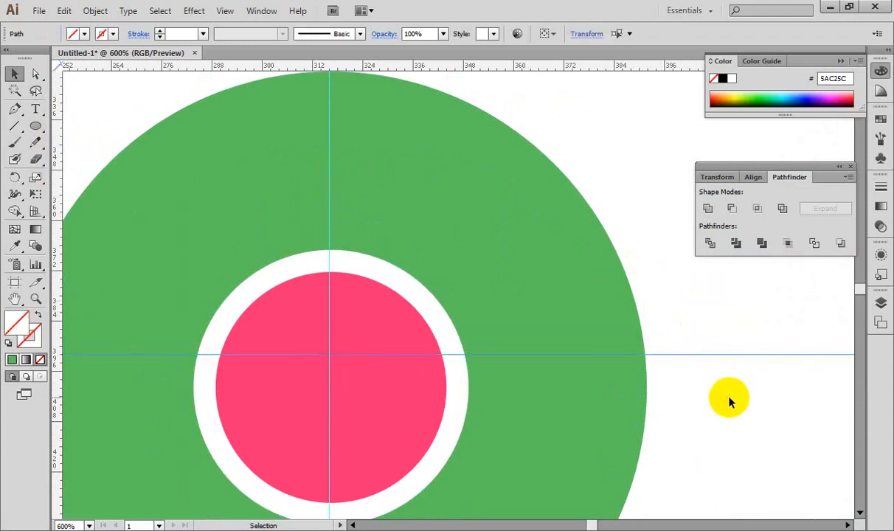
pyautogui.press('Delete')
# Step: Place a horizontal guide through the green ring's centre and lock the guides
pyautogui.moveTo(455, 152); pyautogui.dragTo(504, 309)
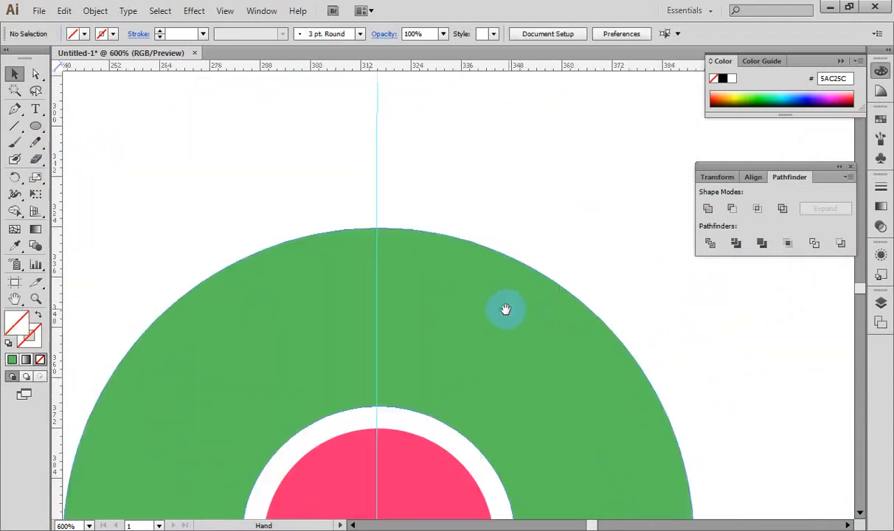
pyautogui.click(435, 251)
pyautogui.moveTo(436, 253); pyautogui.dragTo(337, 257)
pyautogui.hotkey('ctrl', '+')
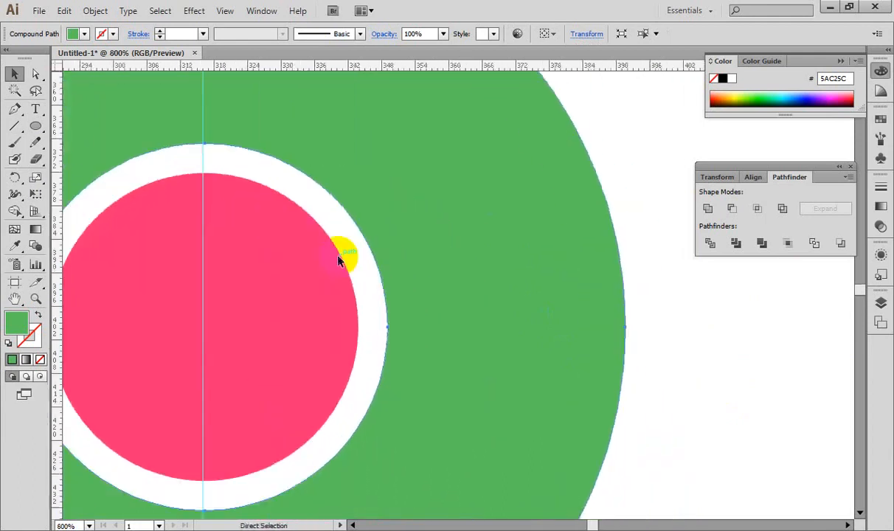
pyautogui.moveTo(530, 72); pyautogui.dragTo(590, 328)
pyautogui.click(778, 413)
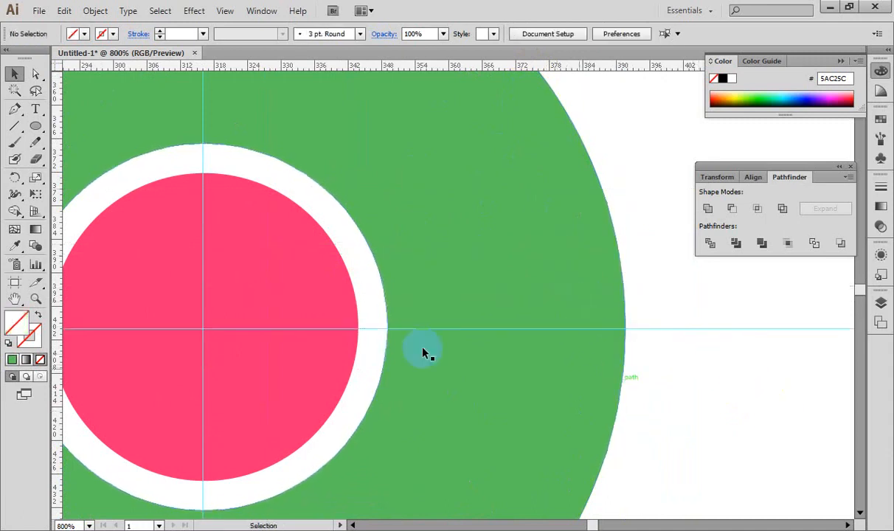
pyautogui.rightClick(623, 136)
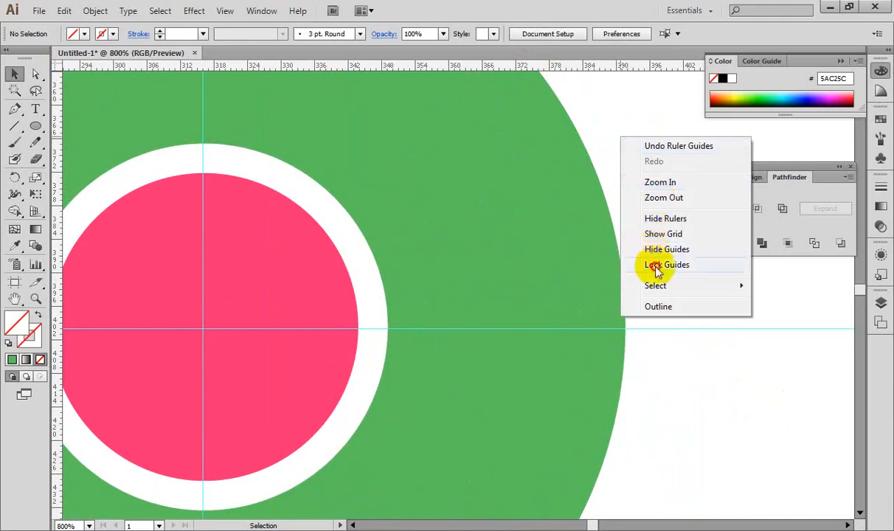
pyautogui.click(654, 269)
# Step: Examine the segment edges of the finished Chrome logo, return to the green ring and check the guide lock setting
pyautogui.moveTo(646, 234)
pyautogui.mouseDown()
pyautogui.moveTo(241, 293)
pyautogui.moveTo(294, 263)
pyautogui.moveTo(153, 289)
pyautogui.moveTo(17, 299)
pyautogui.moveTo(65, 279)
pyautogui.mouseUp()
pyautogui.hotkey('ctrl', '-')
pyautogui.hotkey('ctrl', '-')
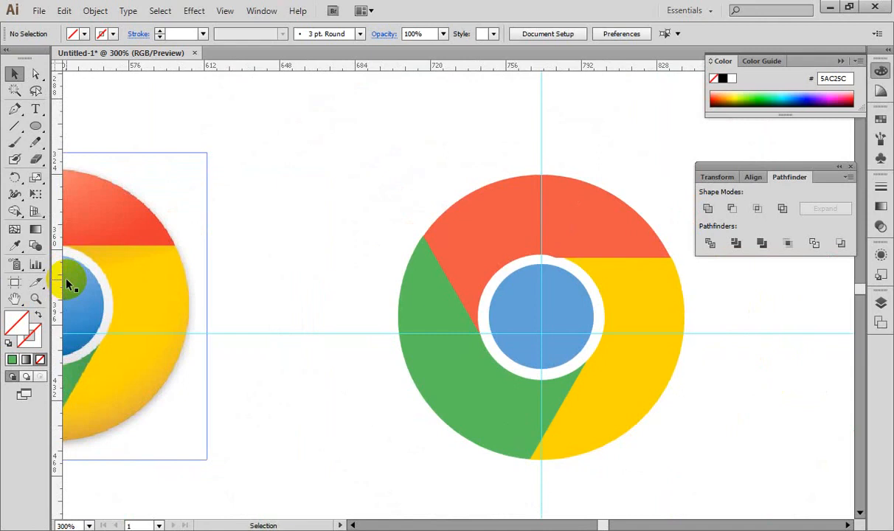
pyautogui.hotkey('ctrl', '+')
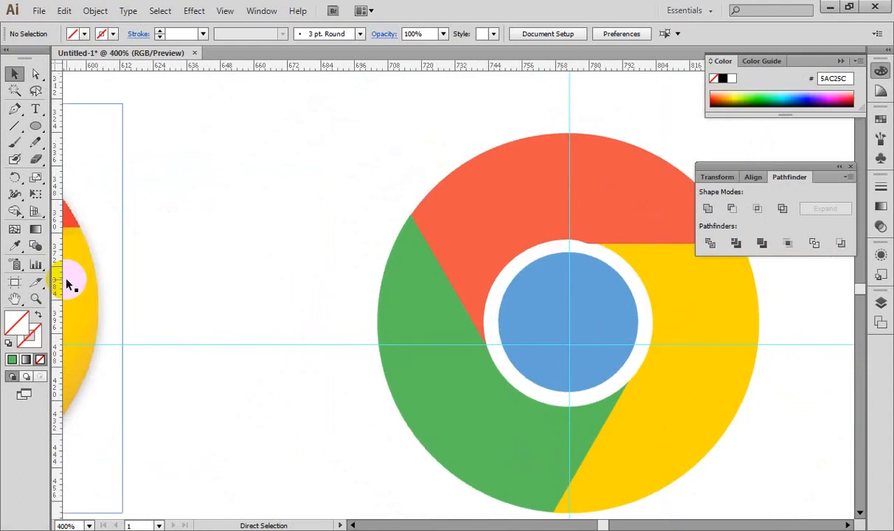
pyautogui.moveTo(166, 240)
pyautogui.mouseDown()
pyautogui.moveTo(339, 297)
pyautogui.moveTo(453, 297)
pyautogui.moveTo(472, 273)
pyautogui.moveTo(448, 289)
pyautogui.mouseUp()
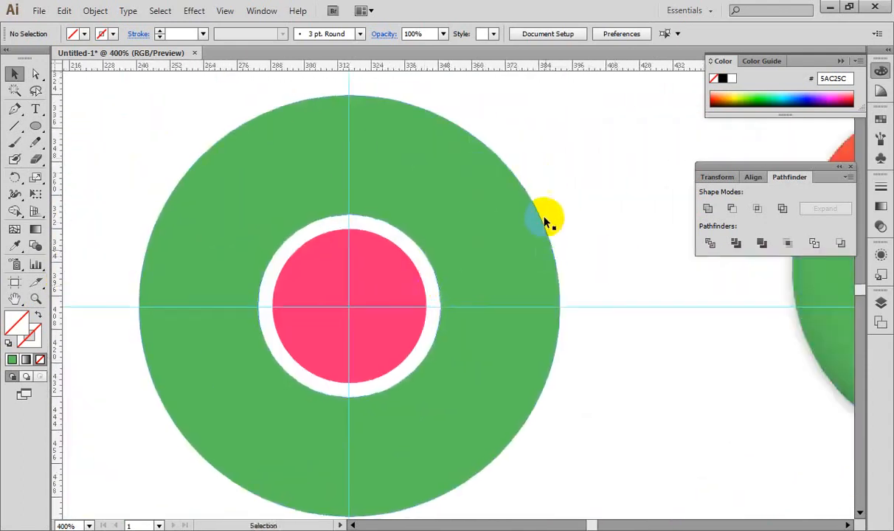
pyautogui.rightClick(575, 180)
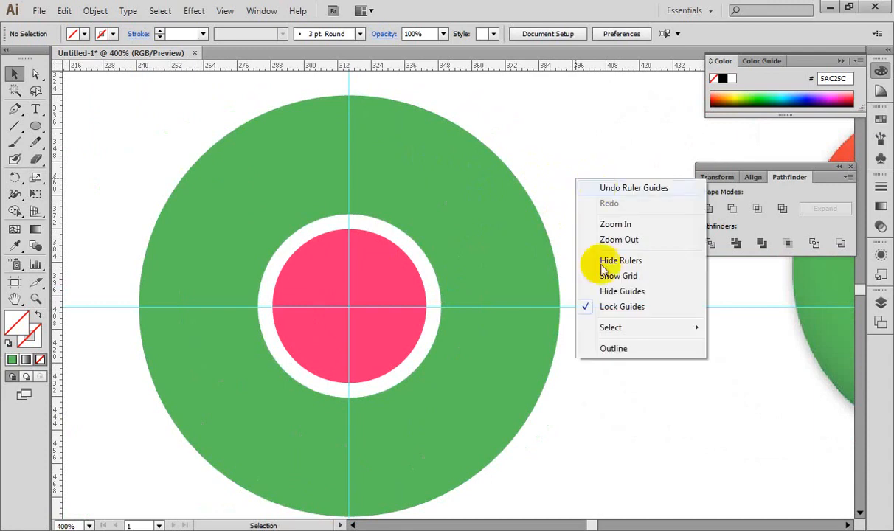
# Step: Activate the Pen tool and set the stroke colour to near-black 0F0606
pyautogui.click(15, 108)
pyautogui.hotkey('ctrl', '+')
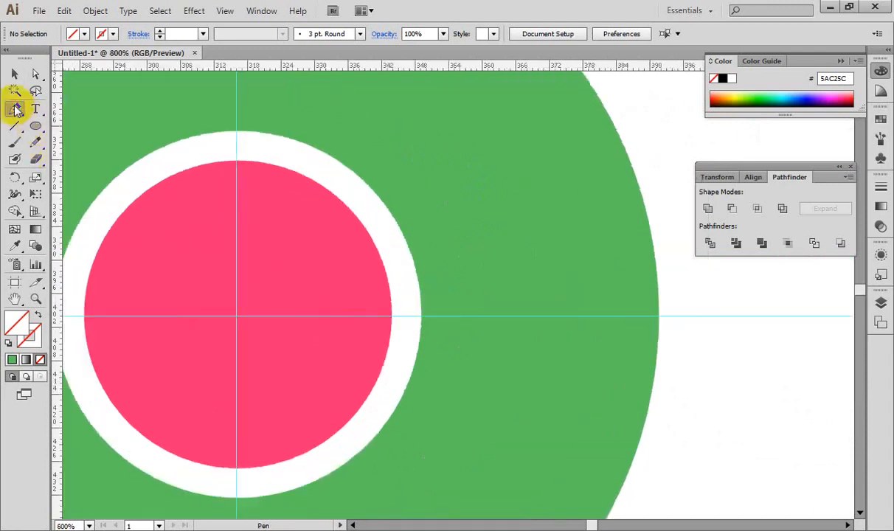
pyautogui.doubleClick(27, 334)
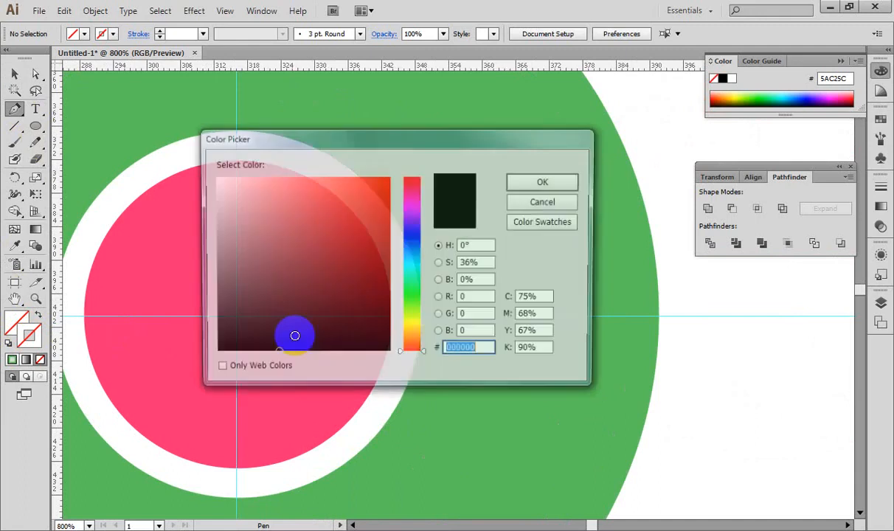
pyautogui.click(321, 341)
pyautogui.click(545, 180)
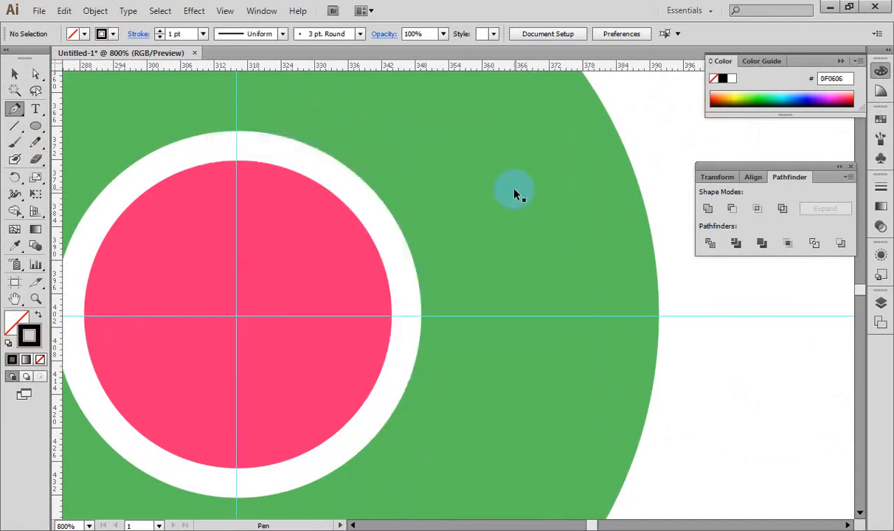
# Step: Try to draw a vertical line from the guide intersection to the top of the green ring's inner edge, and undo it
pyautogui.hotkey('ctrl', '+')
pyautogui.press('space')
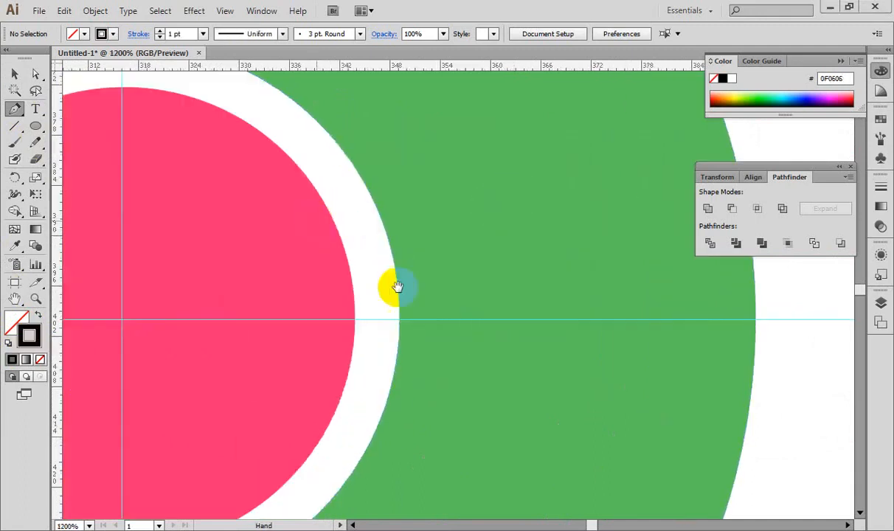
pyautogui.moveTo(368, 249); pyautogui.dragTo(448, 314)
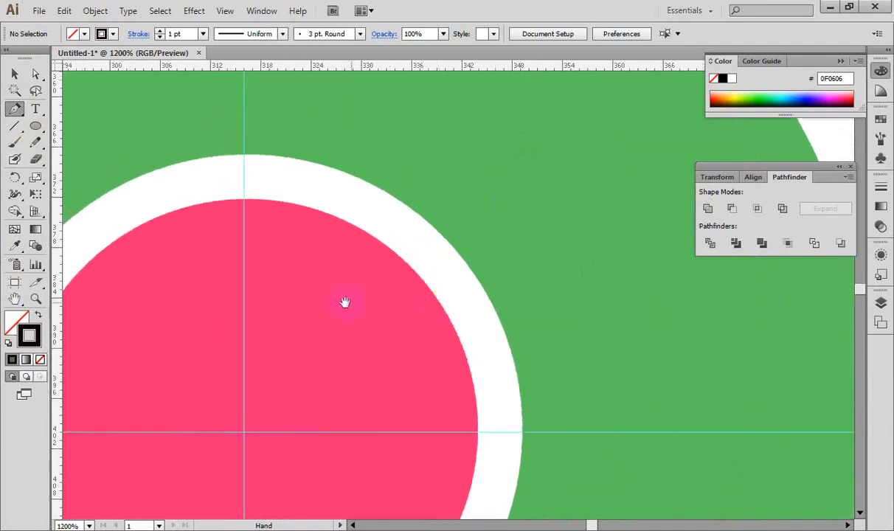
pyautogui.click(245, 433)
pyautogui.click(245, 159)
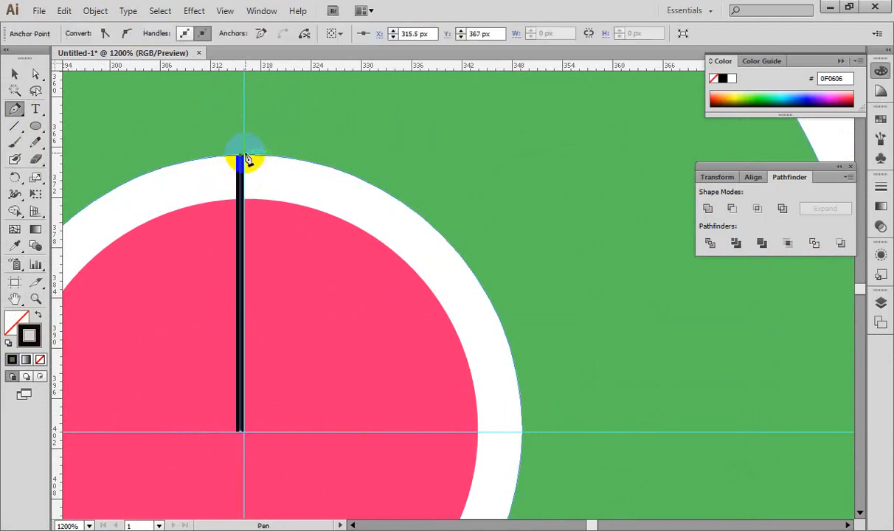
pyautogui.hotkey('ctrl', 'z')
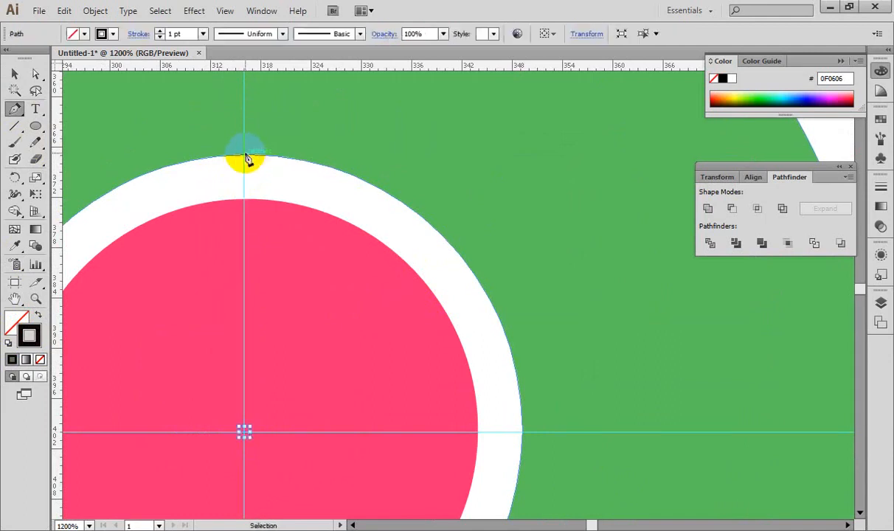
pyautogui.hotkey('ctrl', 'z')
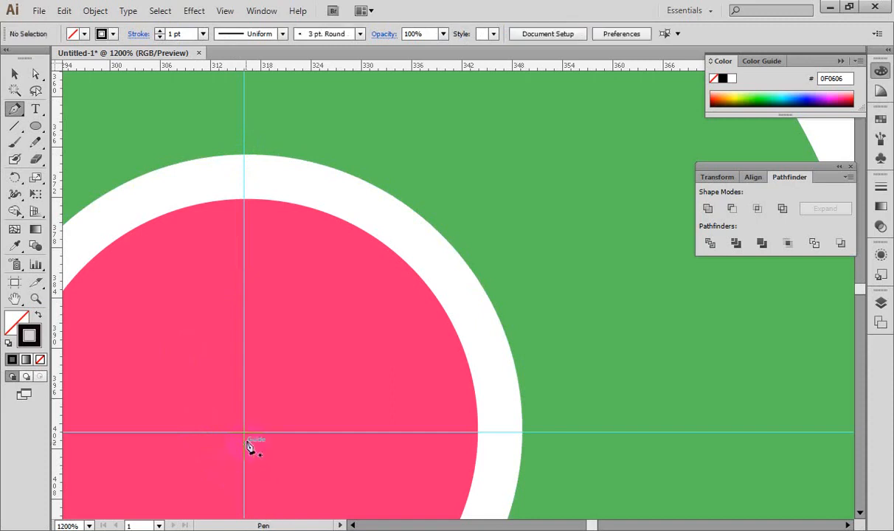
# Step: Try the vertical line again from the pink circle's centre, constrained straight up to the white band's outer edge, and undo it
pyautogui.hotkey('ctrl', '+')
pyautogui.moveTo(253, 424); pyautogui.dragTo(328, 365)
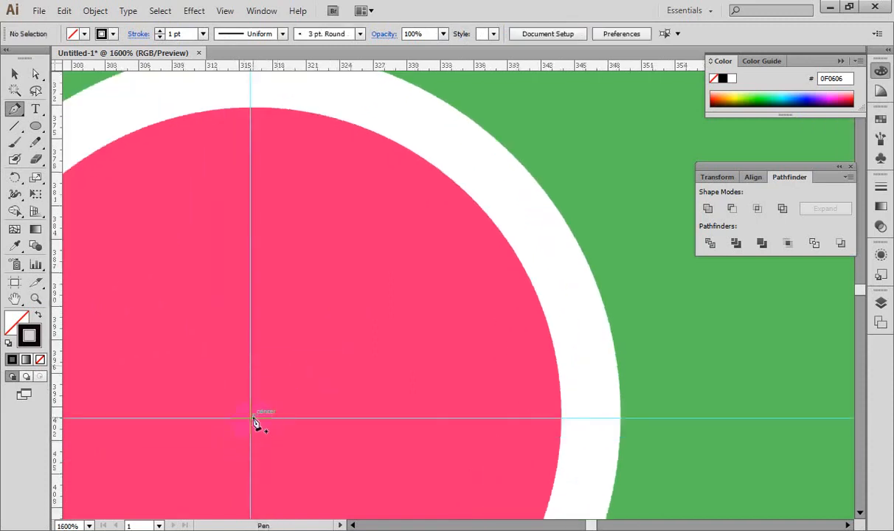
pyautogui.click(253, 419)
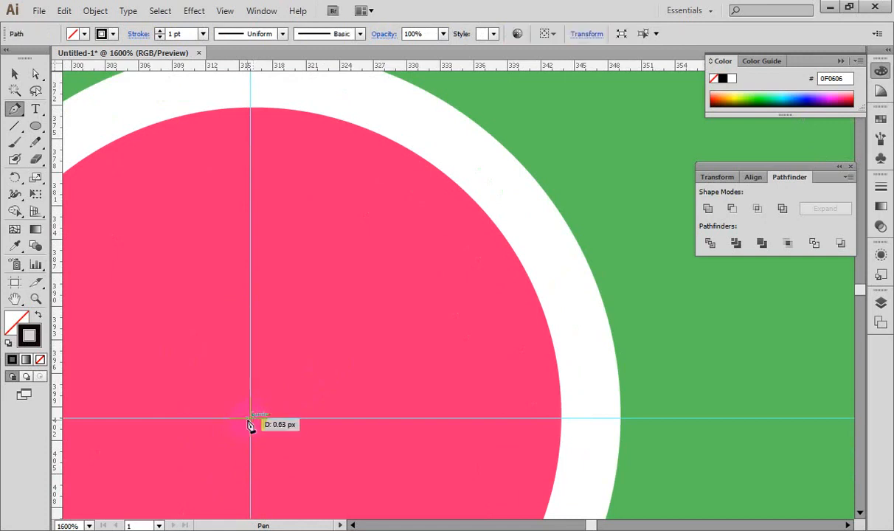
pyautogui.moveTo(321, 212); pyautogui.dragTo(347, 307)
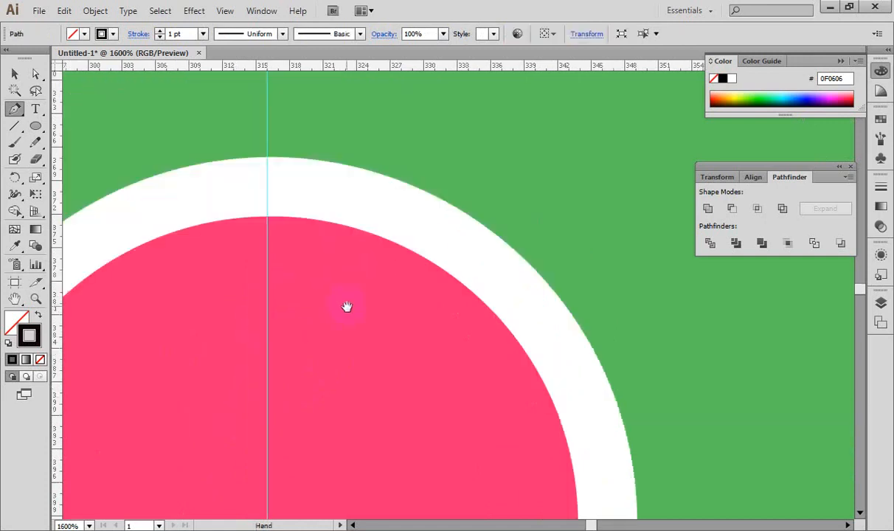
pyautogui.keyDown('shift'); pyautogui.click(275, 161); pyautogui.keyUp('shift')
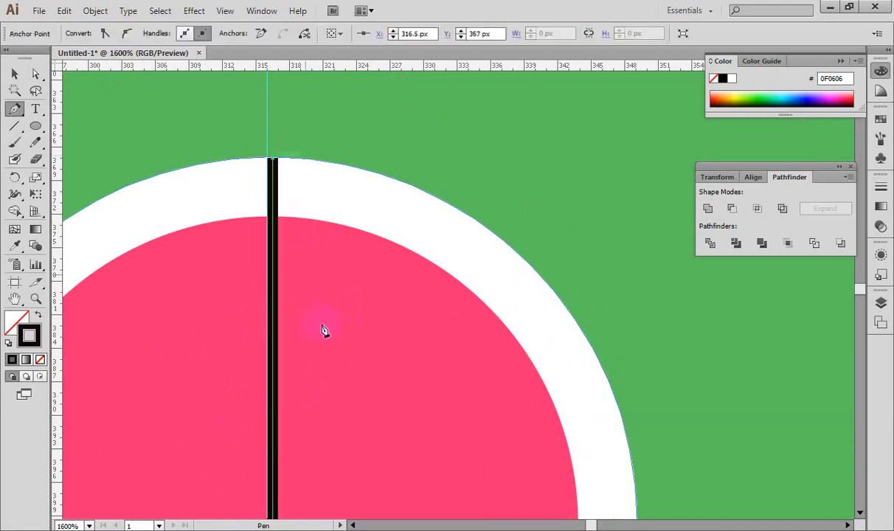
pyautogui.hotkey('ctrl', 'z')
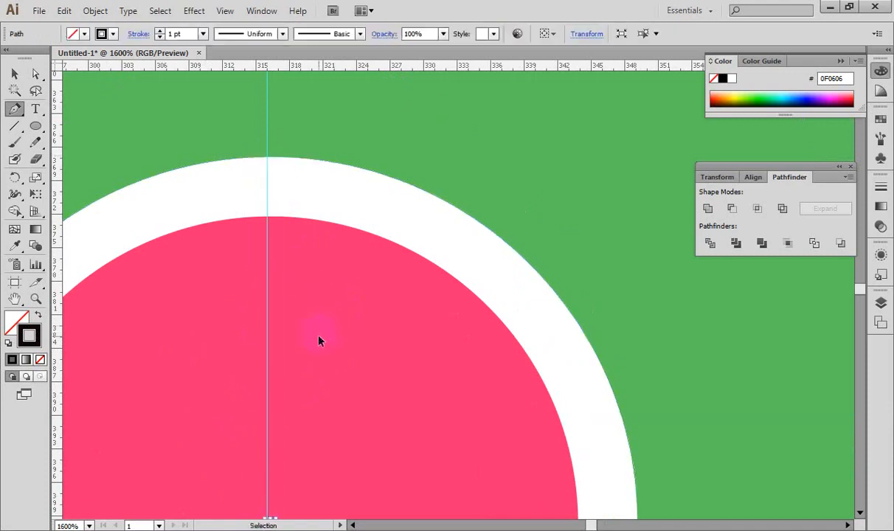
pyautogui.hotkey('ctrl', 'z')
# Step: Try to draw a short vertical line up the guide from the exact guide intersection
pyautogui.moveTo(280, 403); pyautogui.dragTo(395, 261)
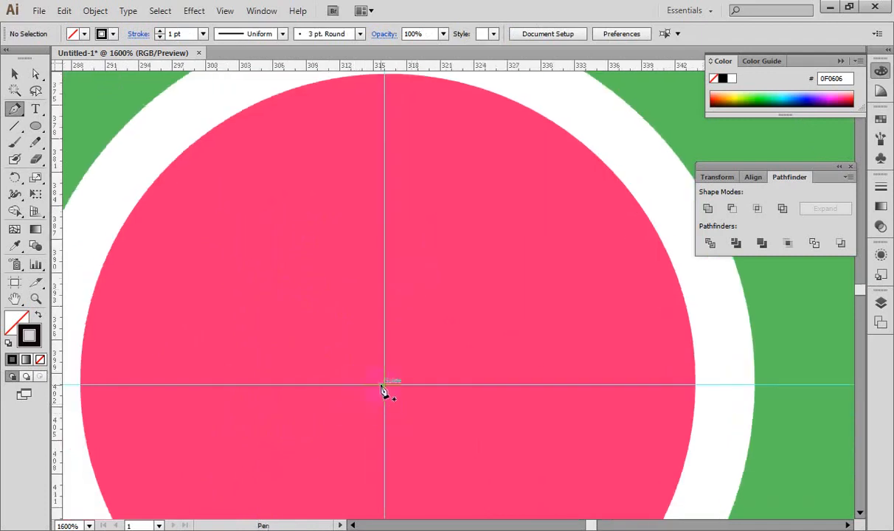
pyautogui.hotkey('ctrl', '+')
pyautogui.hotkey('ctrl', '+')
pyautogui.hotkey('ctrl', '+')
pyautogui.moveTo(583, 209); pyautogui.dragTo(577, 235)
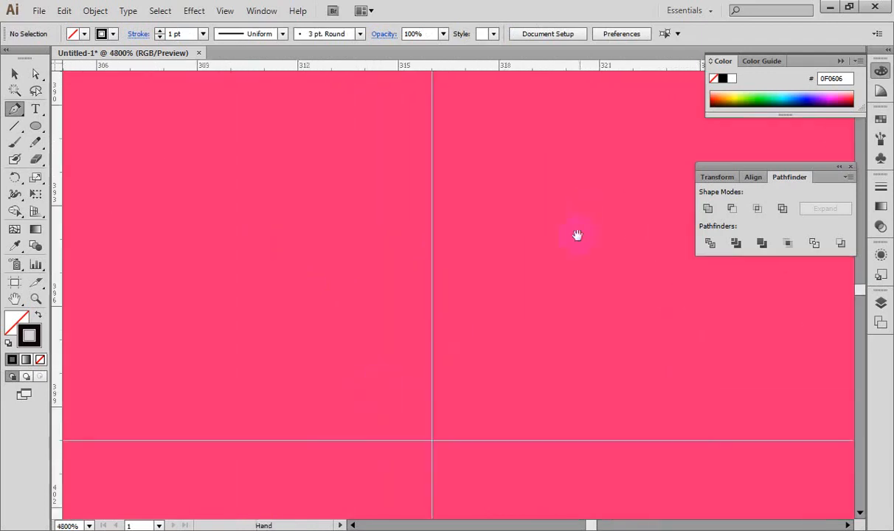
pyautogui.click(432, 441)
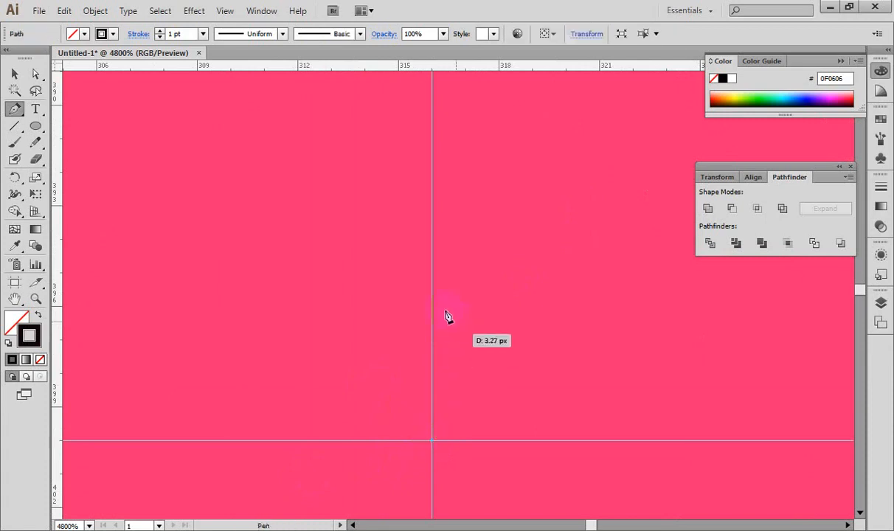
pyautogui.click(432, 288)
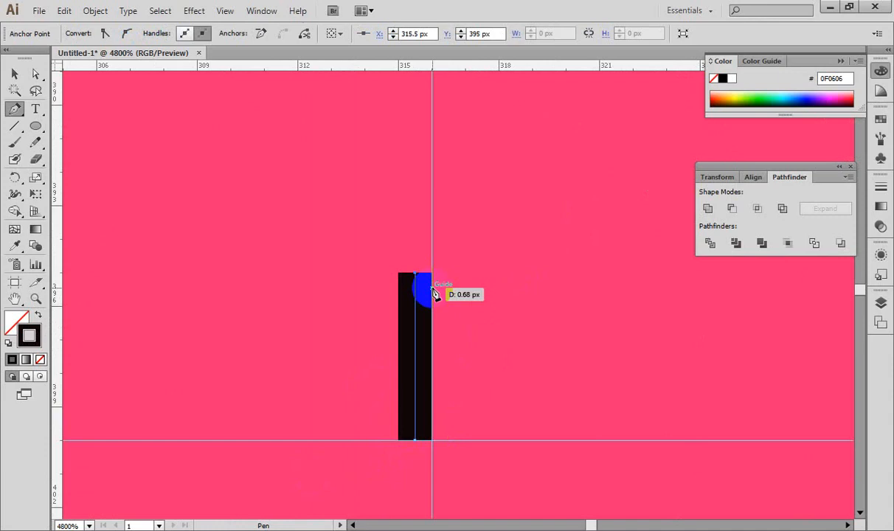
# Step: Review the short line's stroke weight and alignment options, and undo the line with its starting point
pyautogui.click(254, 10)
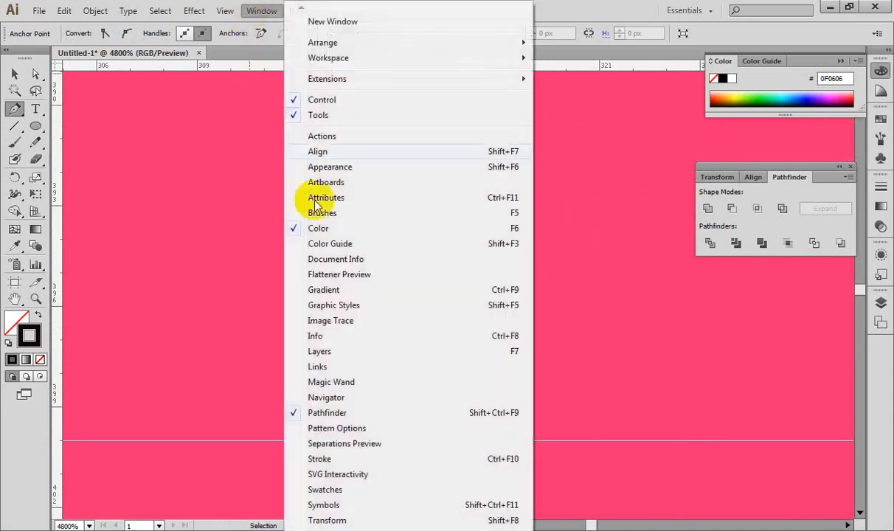
pyautogui.click(328, 460)
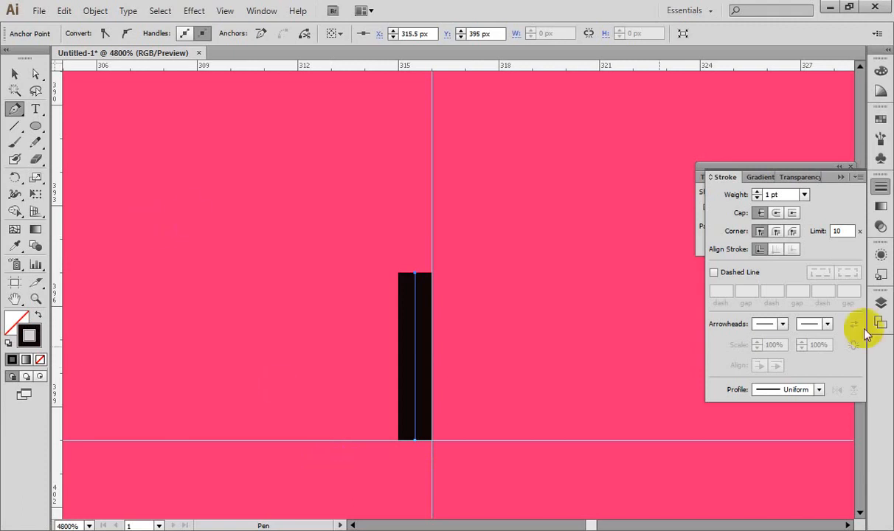
pyautogui.click(840, 177)
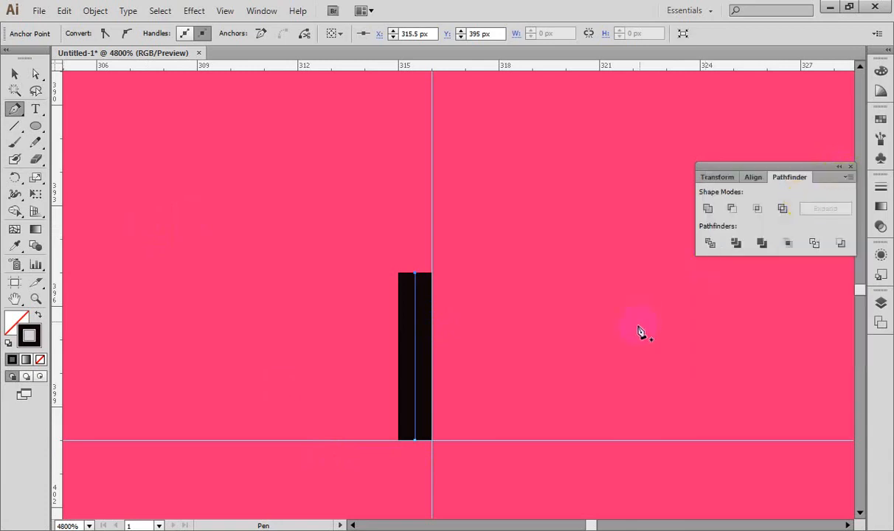
pyautogui.hotkey('ctrl', 'z')
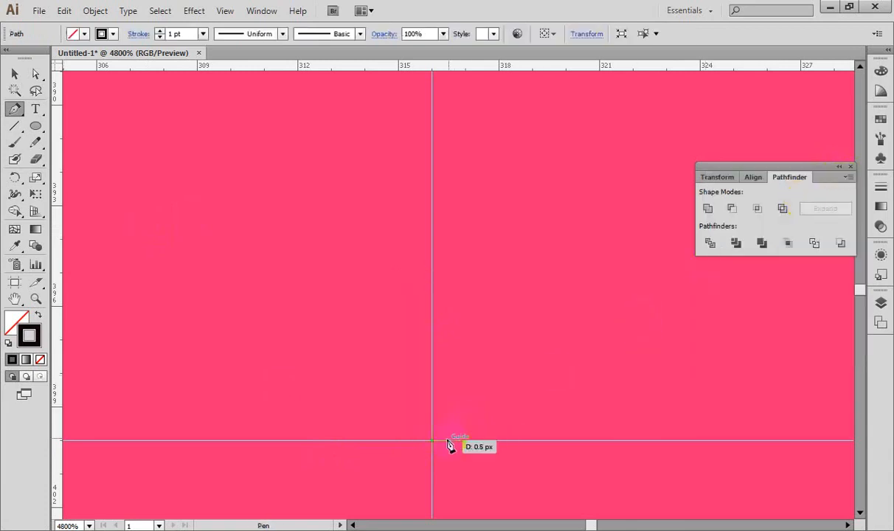
pyautogui.hotkey('ctrl', 'z')
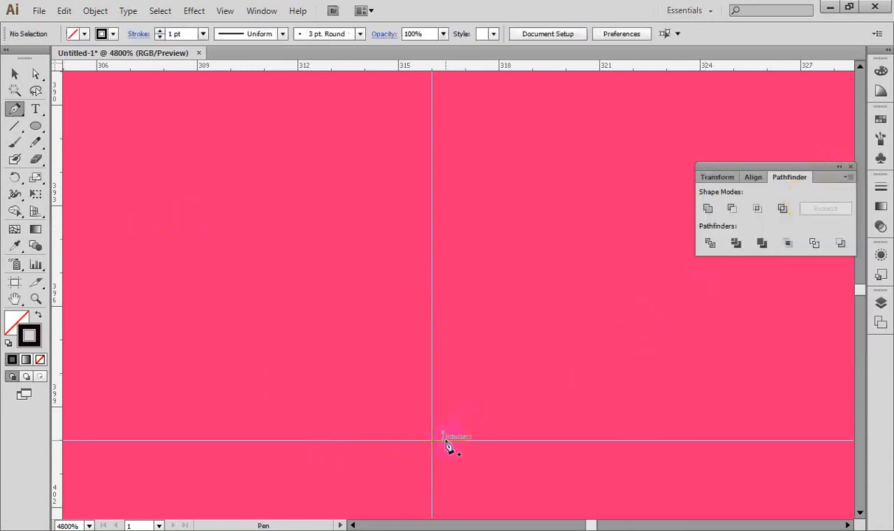
# Step: Try short vertical lines starting just beside and just below the guide intersection, undo them and deselect everything
pyautogui.click(445, 440)
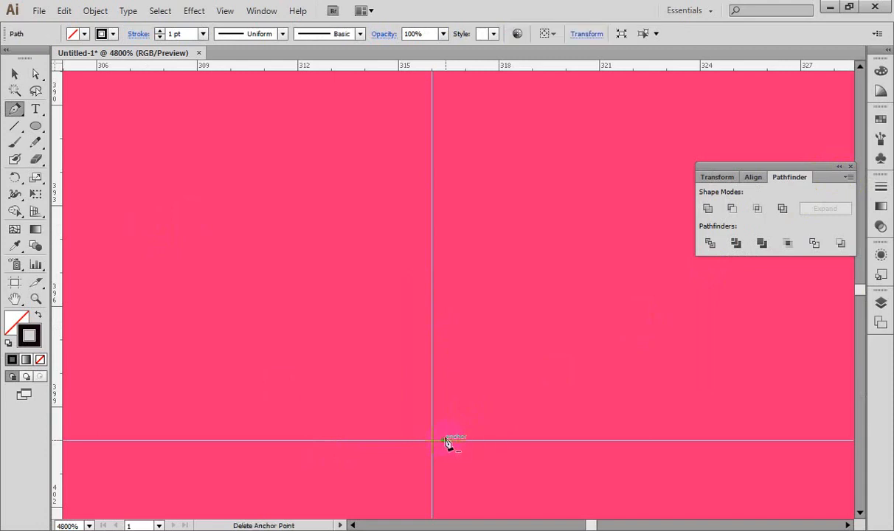
pyautogui.click(448, 174)
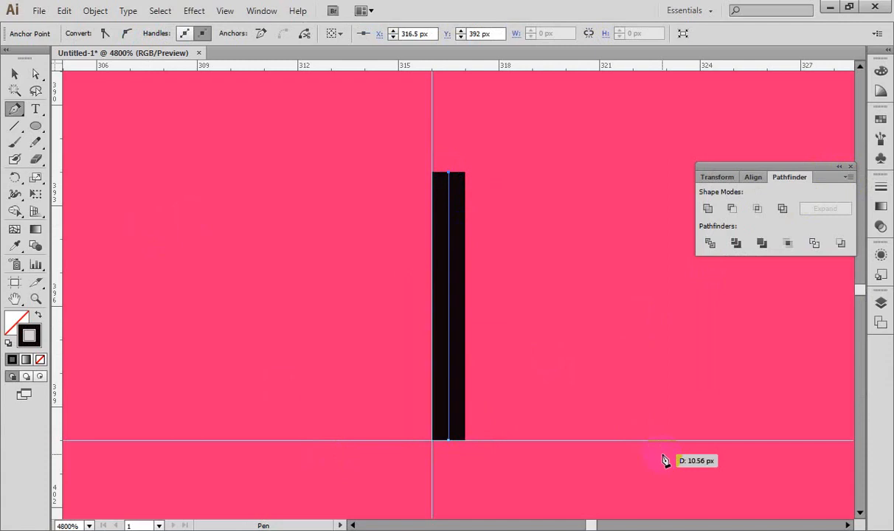
pyautogui.hotkey('ctrl', 'z')
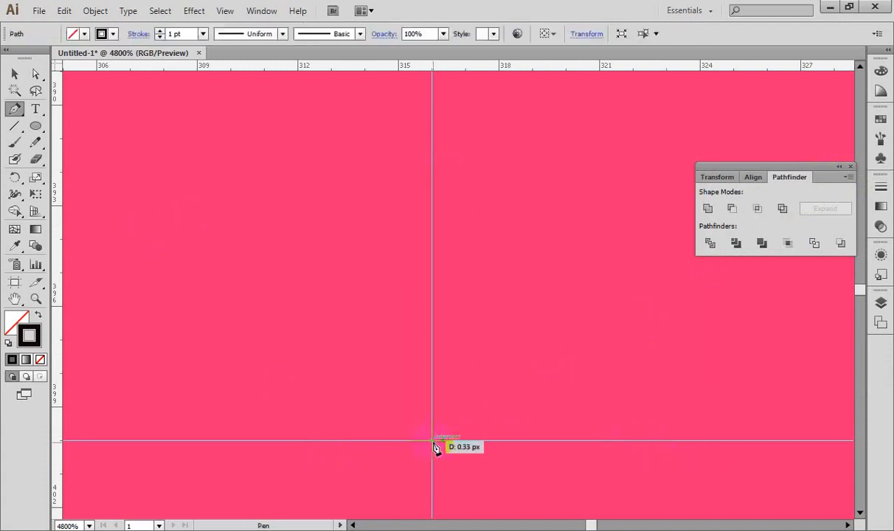
pyautogui.click(435, 446)
pyautogui.click(438, 239)
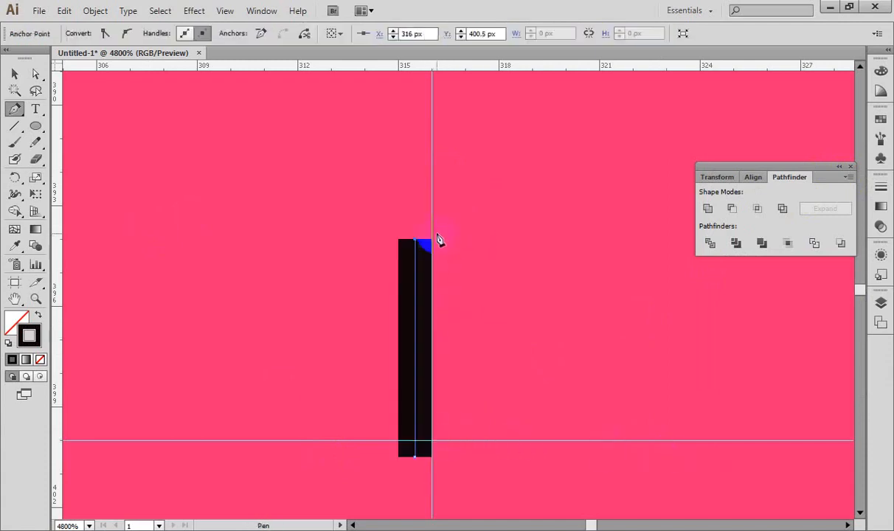
pyautogui.hotkey('ctrl', 'z')
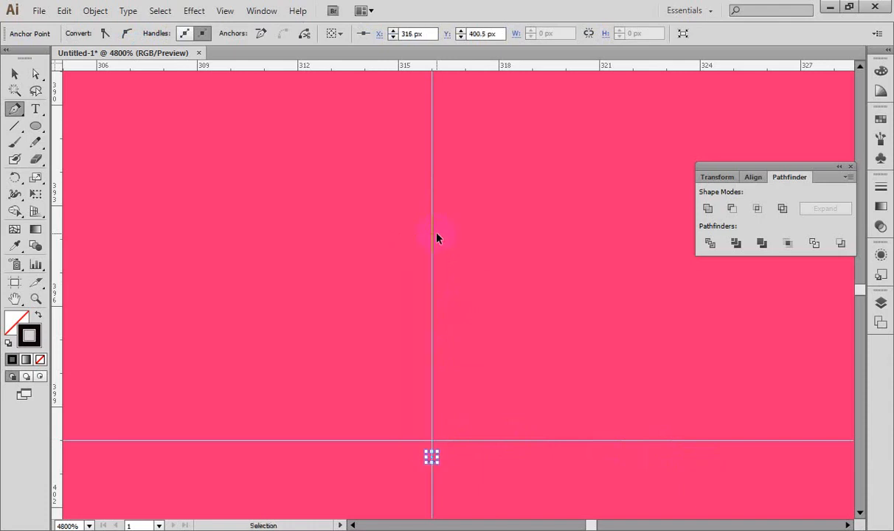
pyautogui.hotkey('ctrl', 'z')
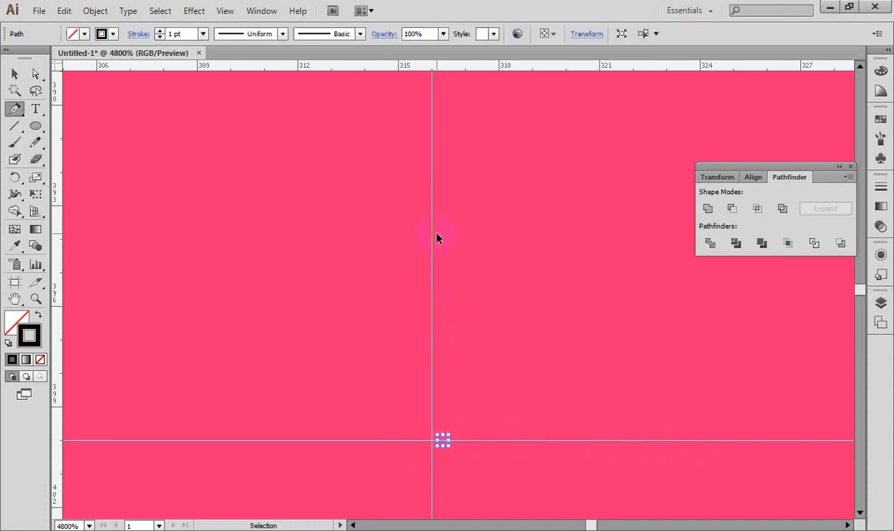
pyautogui.keyDown('ctrl'); pyautogui.click(437, 236); pyautogui.keyUp('ctrl')
# Step: Draw a 1 pt vertical line from the guide intersection up to the top of the green ring's inner edge
pyautogui.hotkey('ctrl', '-')
pyautogui.hotkey('ctrl', '-')
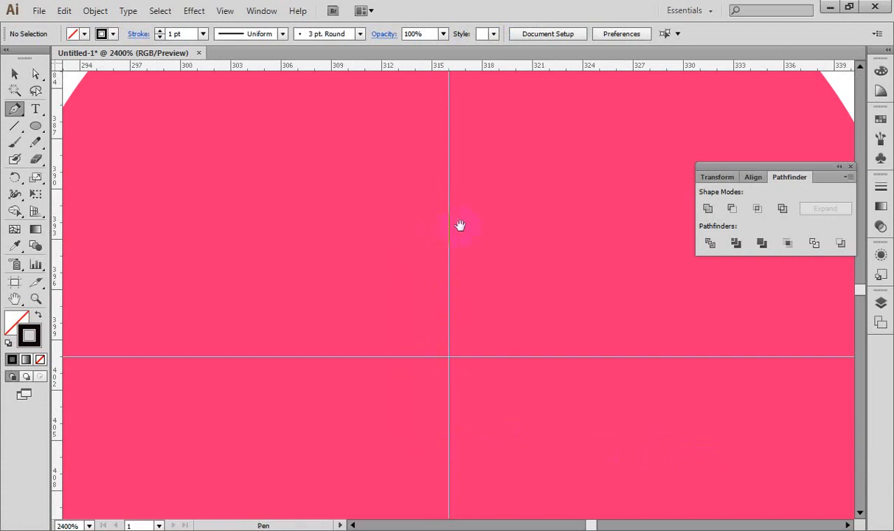
pyautogui.moveTo(574, 171); pyautogui.dragTo(507, 281)
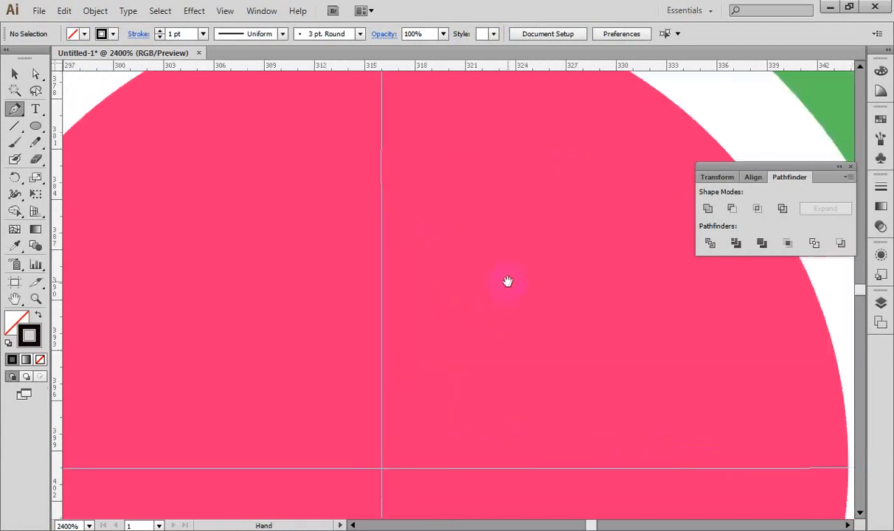
pyautogui.click(382, 468)
pyautogui.scroll(5, 411, 275)
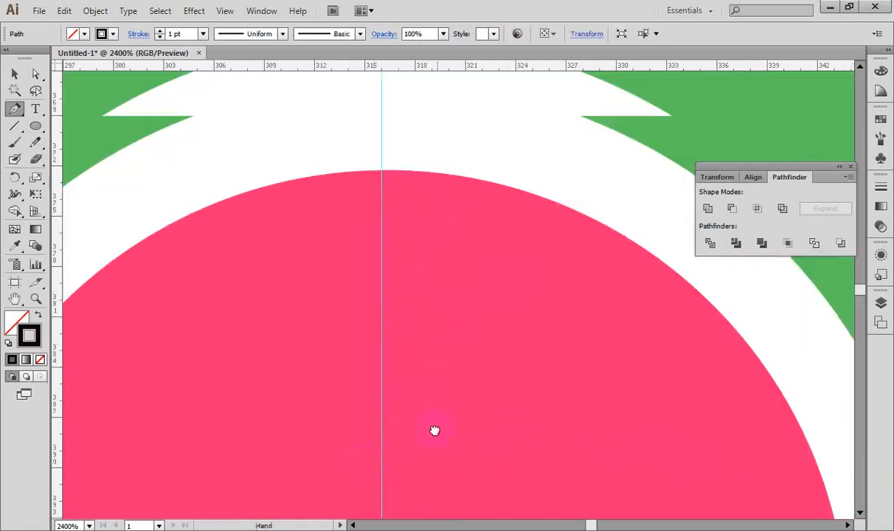
pyautogui.click(366, 193)
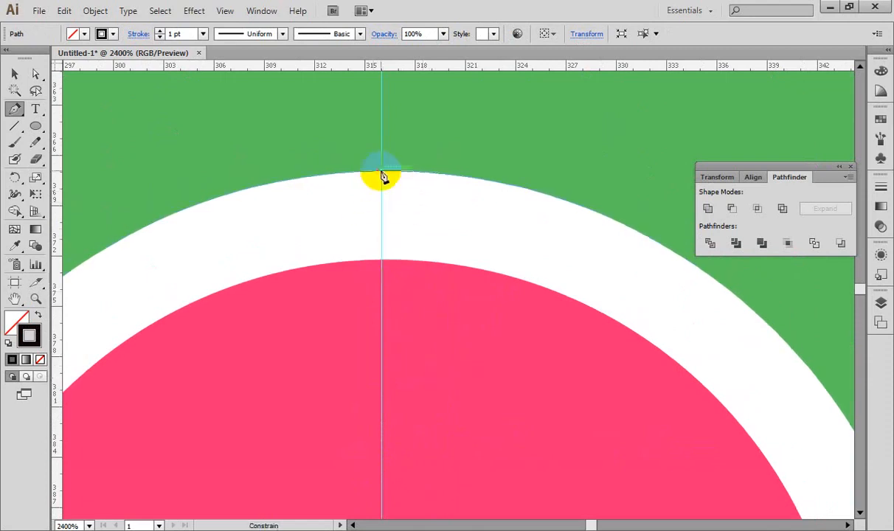
pyautogui.click(372, 172)
pyautogui.moveTo(430, 268); pyautogui.dragTo(295, 385)
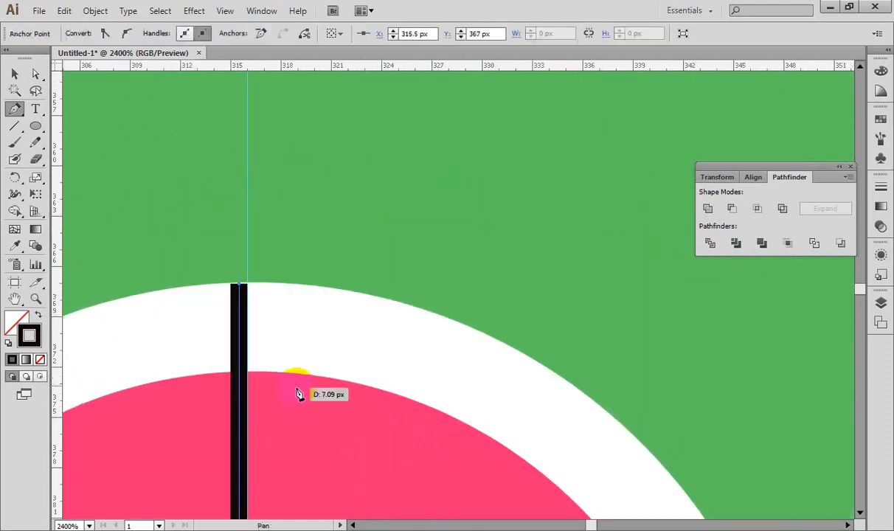
pyautogui.hotkey('ctrl', '-')
pyautogui.hotkey('ctrl', '-')
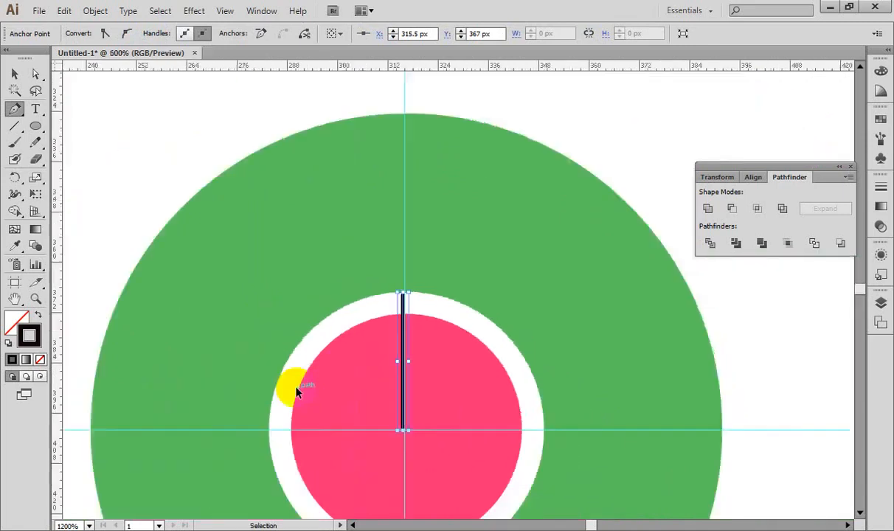
pyautogui.moveTo(296, 388); pyautogui.dragTo(130, 381)
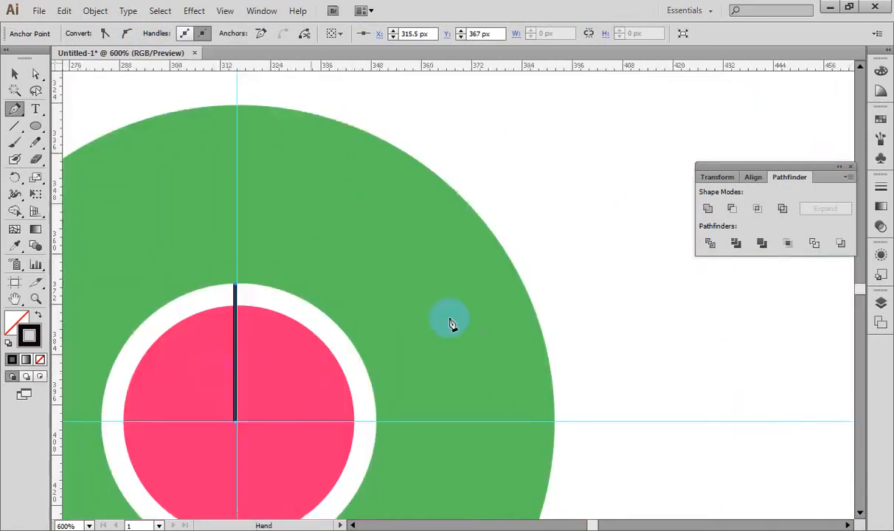
# Step: Extend the vertical line with a horizontal segment from its upper end to beyond the green ring's outer edge, and finish the path
pyautogui.keyDown('shift'); pyautogui.click(622, 287); pyautogui.keyUp('shift')
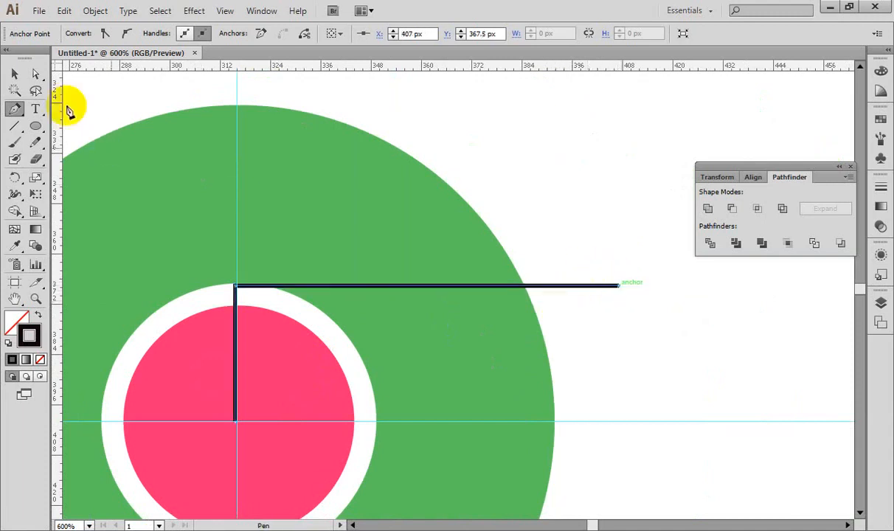
pyautogui.click(15, 74)
pyautogui.hotkey('ctrl', '-')
pyautogui.hotkey('ctrl', '-')
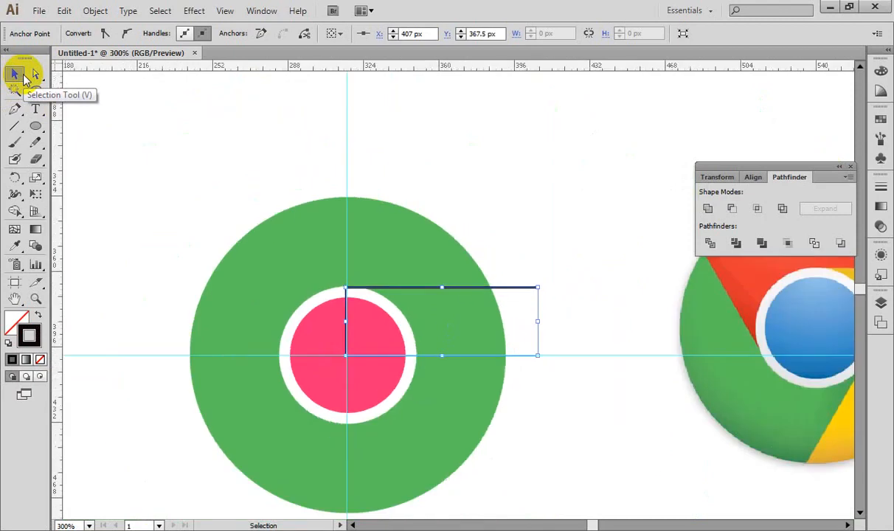
pyautogui.moveTo(178, 207); pyautogui.dragTo(209, 145)
pyautogui.rightClick(534, 161)
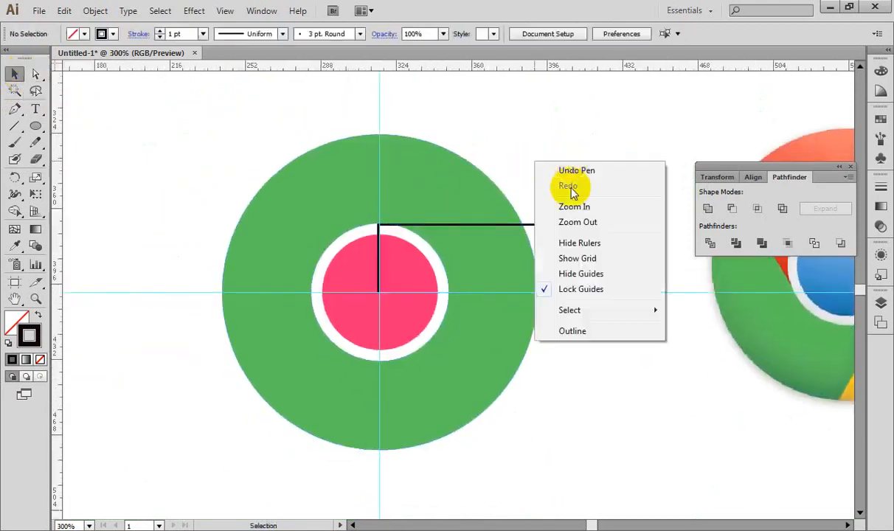
pyautogui.click(535, 147)
# Step: Rotate a copy of the bent line by 120° about its end point near the guide intersection
pyautogui.moveTo(581, 177); pyautogui.dragTo(562, 240)
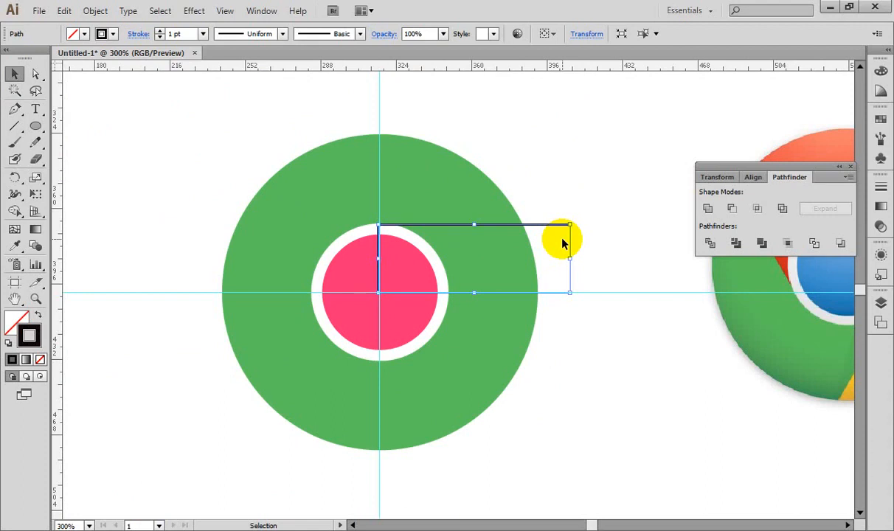
pyautogui.click(561, 244)
pyautogui.hotkey('ctrl', '=')
pyautogui.hotkey('ctrl', '=')
pyautogui.hotkey('ctrl', '=')
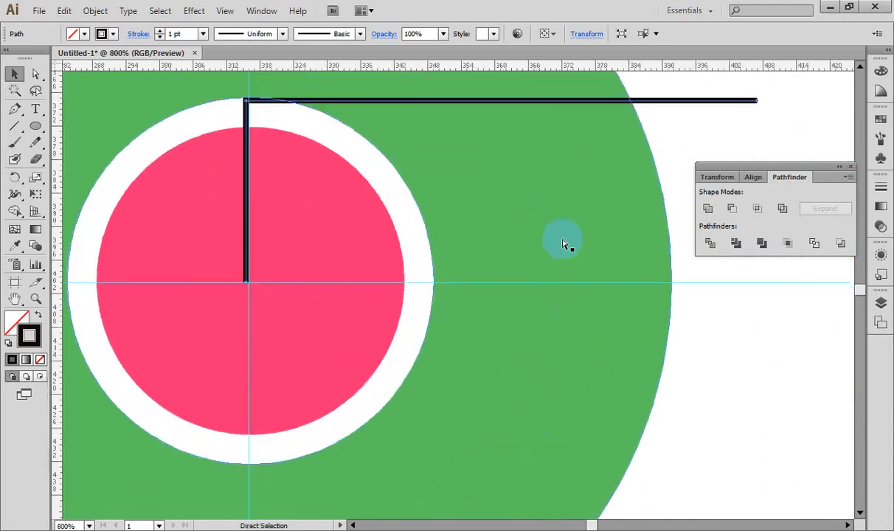
pyautogui.hotkey('ctrl', '=')
pyautogui.hotkey('ctrl', '=')
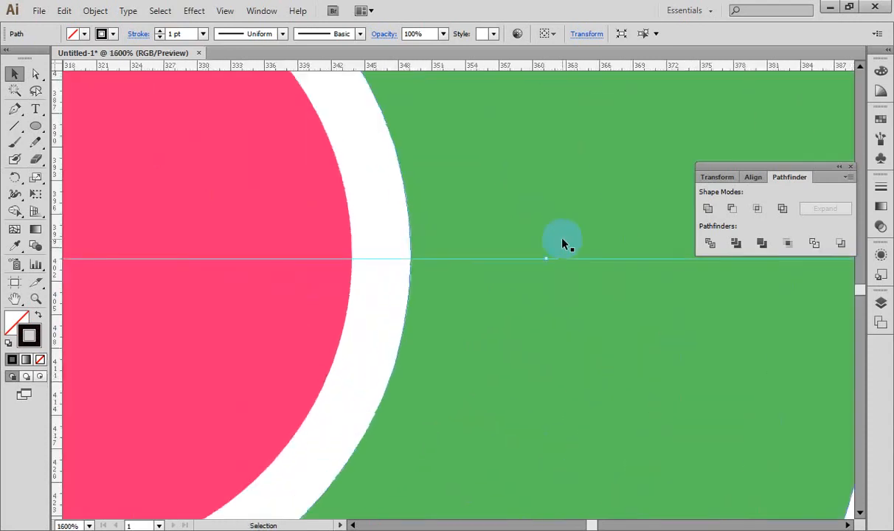
pyautogui.hotkey('ctrl', '-')
pyautogui.hotkey('ctrl', '-')
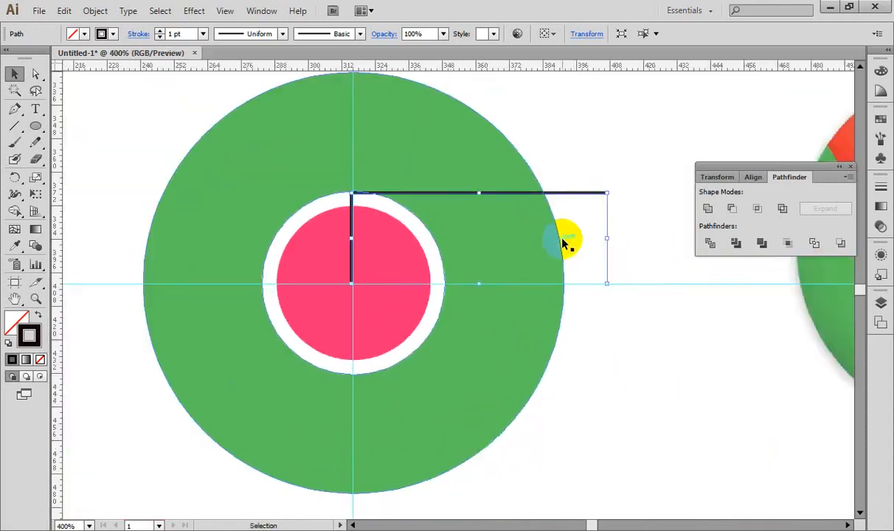
pyautogui.hotkey('ctrl', '=')
pyautogui.hotkey('ctrl', '=')
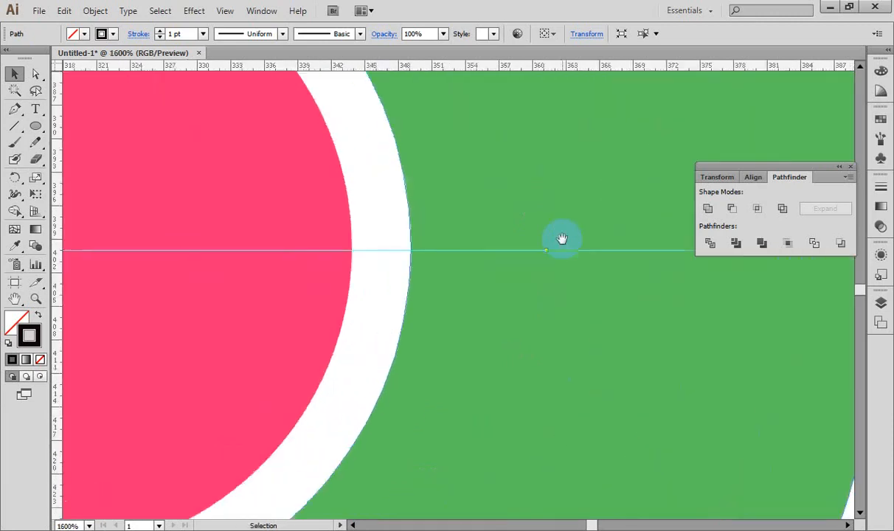
pyautogui.moveTo(203, 274); pyautogui.dragTo(545, 248)
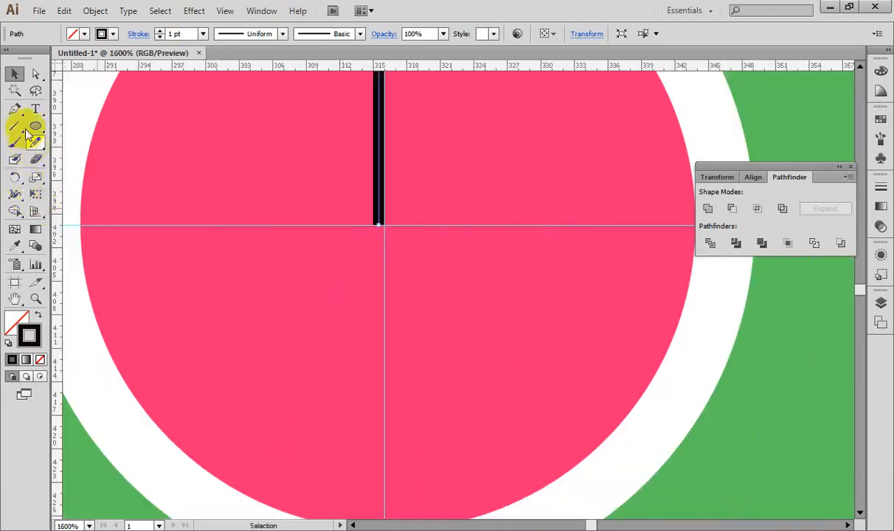
pyautogui.click(14, 178)
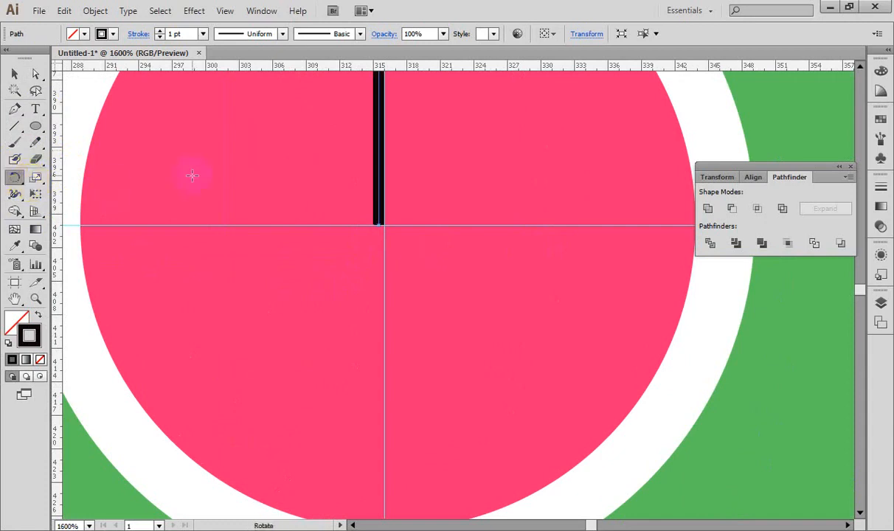
pyautogui.click(375, 224)
pyautogui.keyDown('alt'); pyautogui.click(377, 224); pyautogui.keyUp('alt')
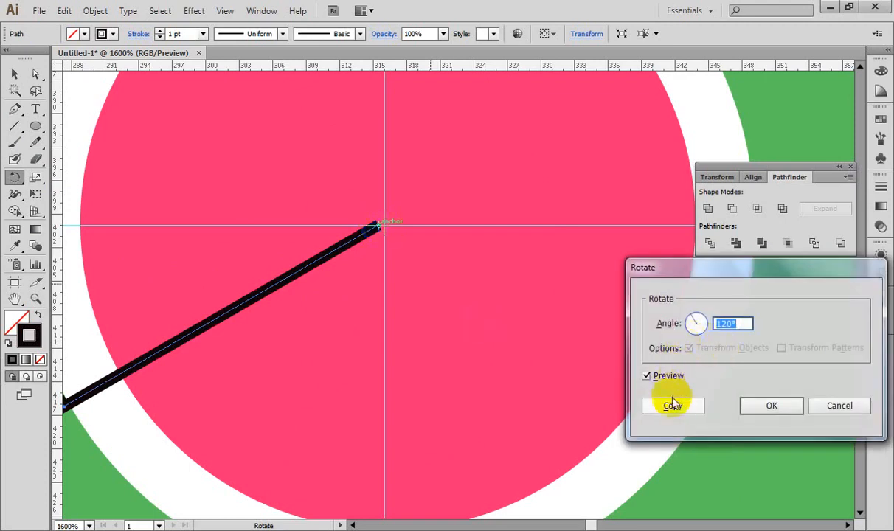
pyautogui.click(672, 404)
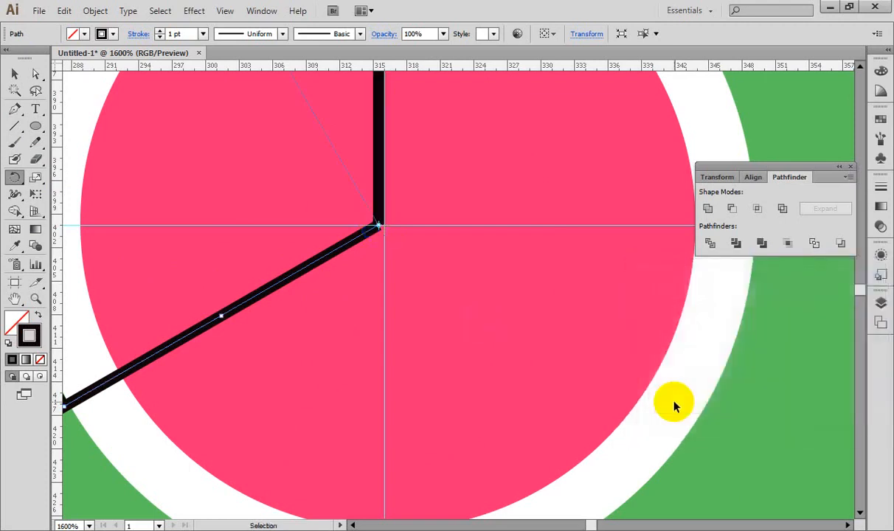
# Step: Repeat the rotated copy once to create the third bent dividing line
pyautogui.hotkey('ctrl', 'd')
pyautogui.hotkey('ctrl', '-')
pyautogui.hotkey('ctrl', '-')
pyautogui.hotkey('ctrl', '-')
pyautogui.hotkey('ctrl', '-')
pyautogui.hotkey('ctrl', '-')
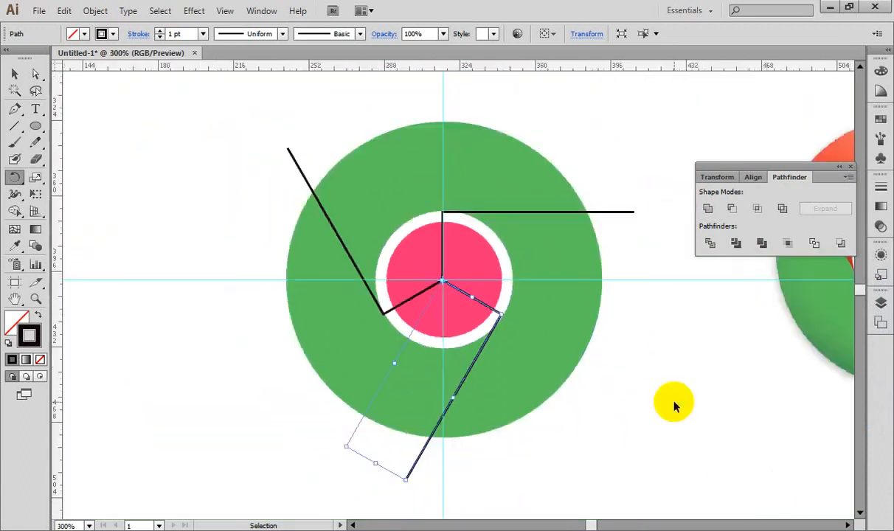
# Step: Divide the green ring with the three bent lines using Pathfinder Divide, ungroup the resulting pieces and deselect them
pyautogui.click(15, 76)
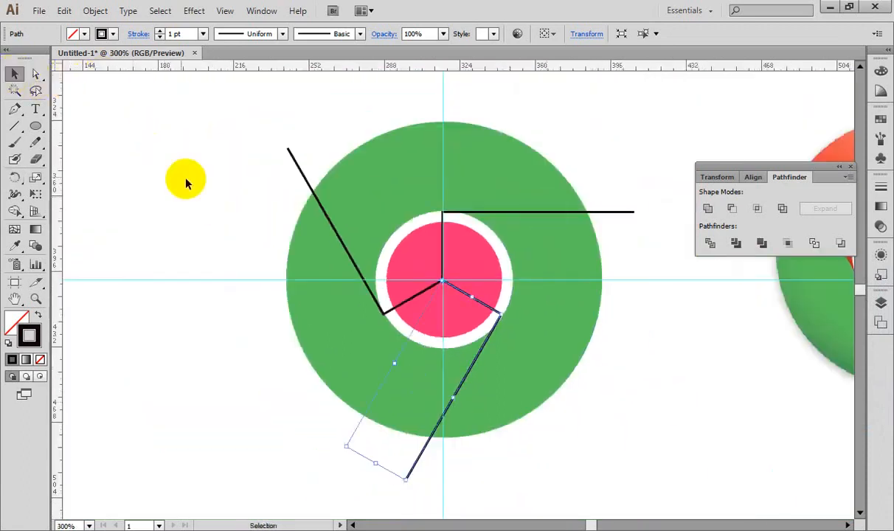
pyautogui.moveTo(214, 125); pyautogui.dragTo(656, 435)
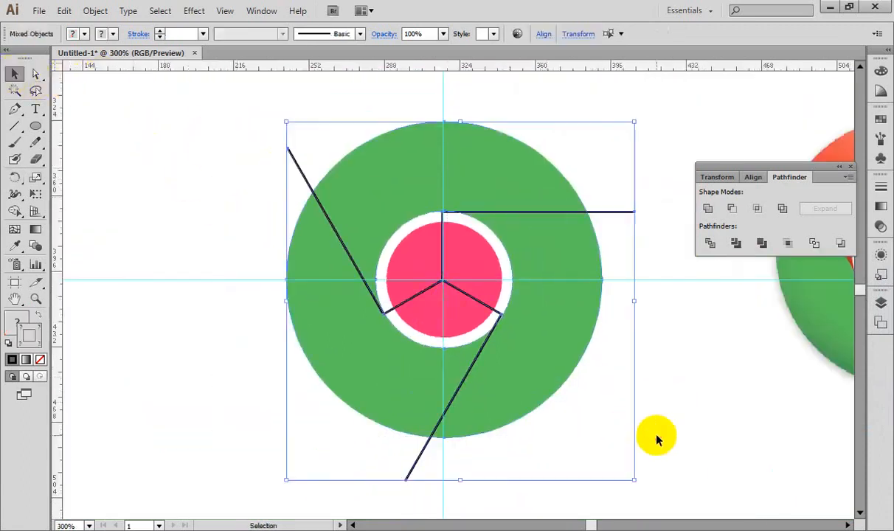
pyautogui.click(710, 245)
pyautogui.rightClick(560, 237)
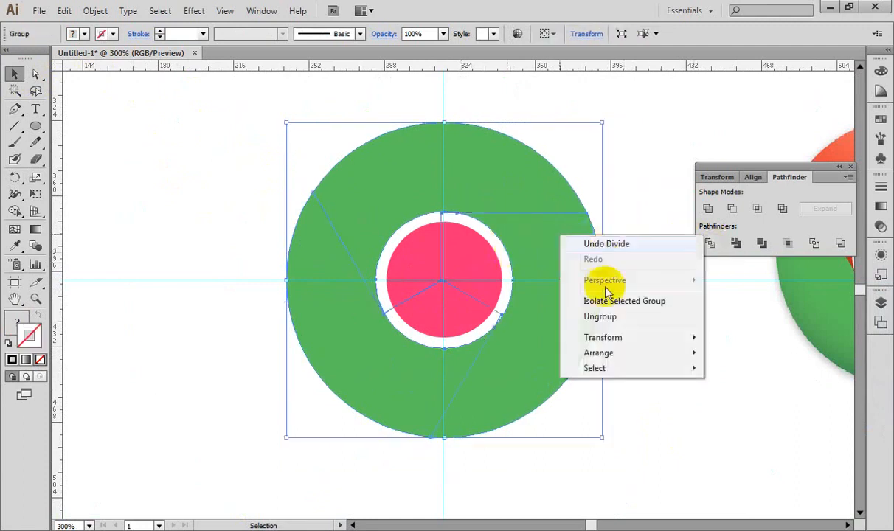
pyautogui.click(600, 316)
pyautogui.click(651, 310)
# Step: Fill the ring's upper segment with the light red sampled from the reference logo, without a stroke
pyautogui.click(485, 187)
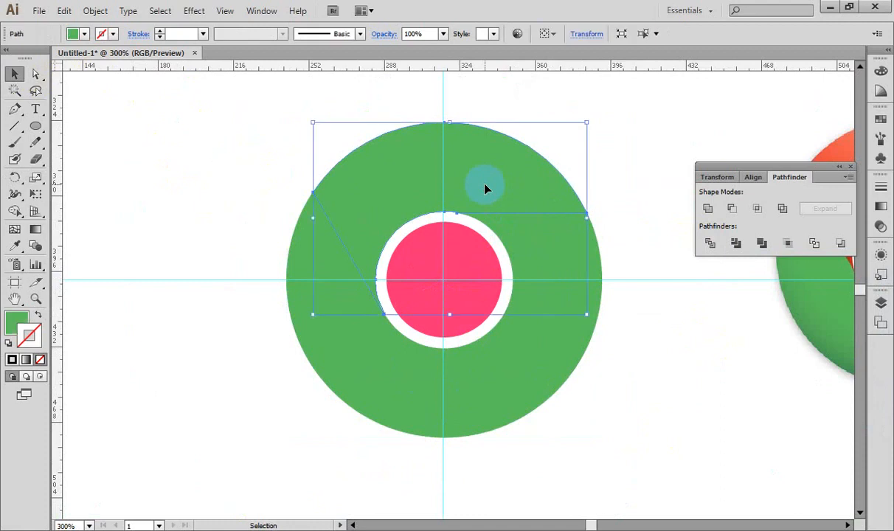
pyautogui.moveTo(510, 194); pyautogui.dragTo(337, 215)
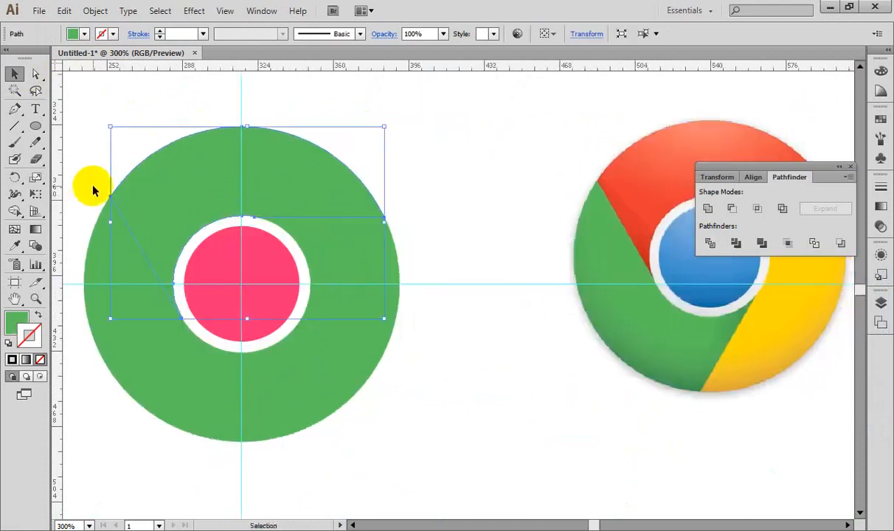
pyautogui.hotkey('ctrl', '-')
pyautogui.hotkey('ctrl', '-')
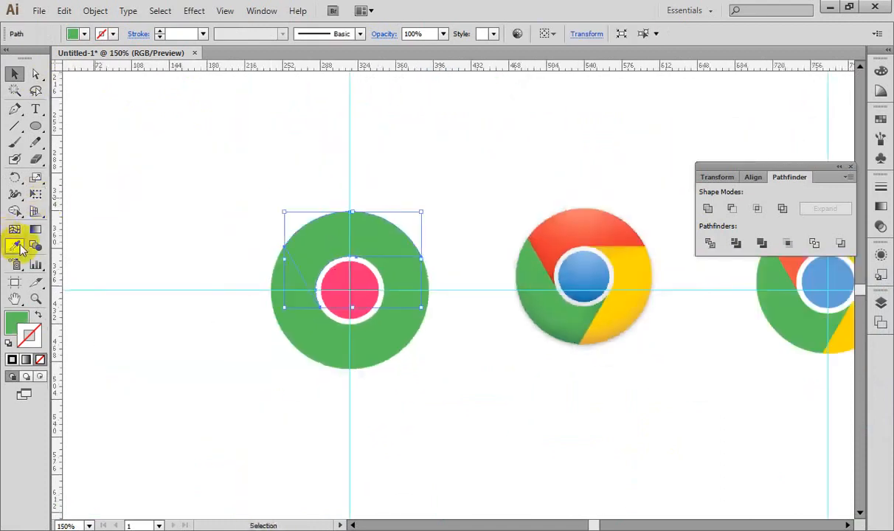
pyautogui.click(14, 246)
pyautogui.click(592, 225)
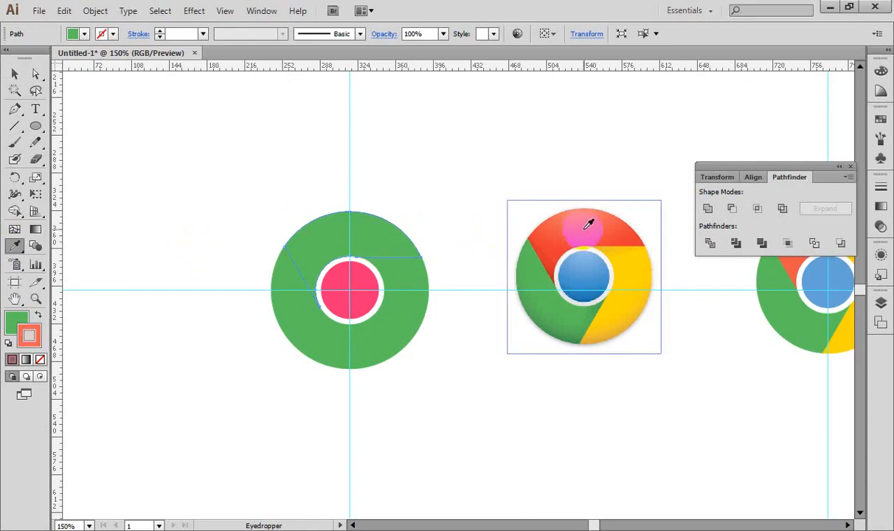
pyautogui.click(38, 314)
pyautogui.click(40, 359)
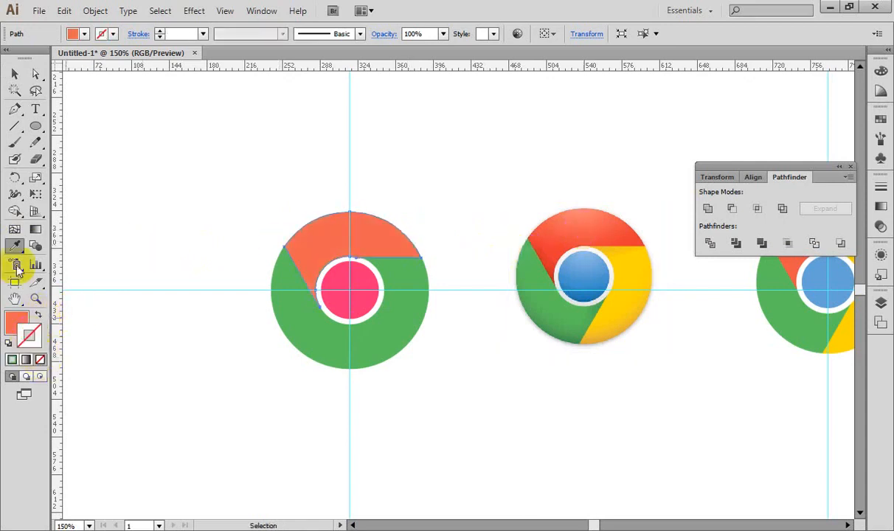
# Step: Fill the ring's right-hand segment with the yellow sampled from the reference logo, without a stroke
pyautogui.click(14, 76)
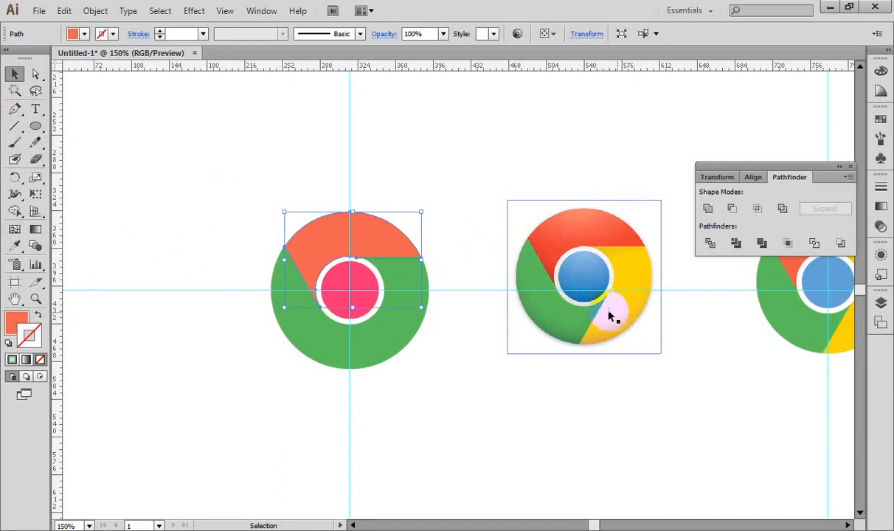
pyautogui.click(377, 347)
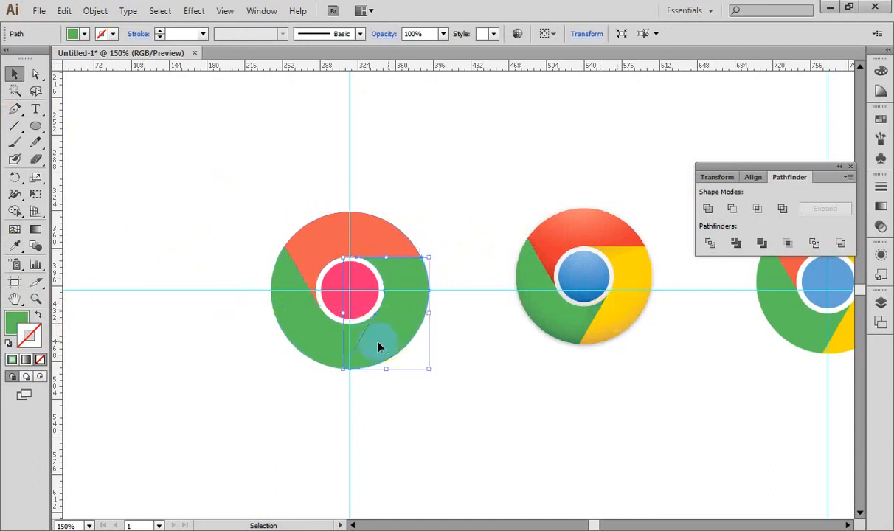
pyautogui.click(17, 248)
pyautogui.click(629, 312)
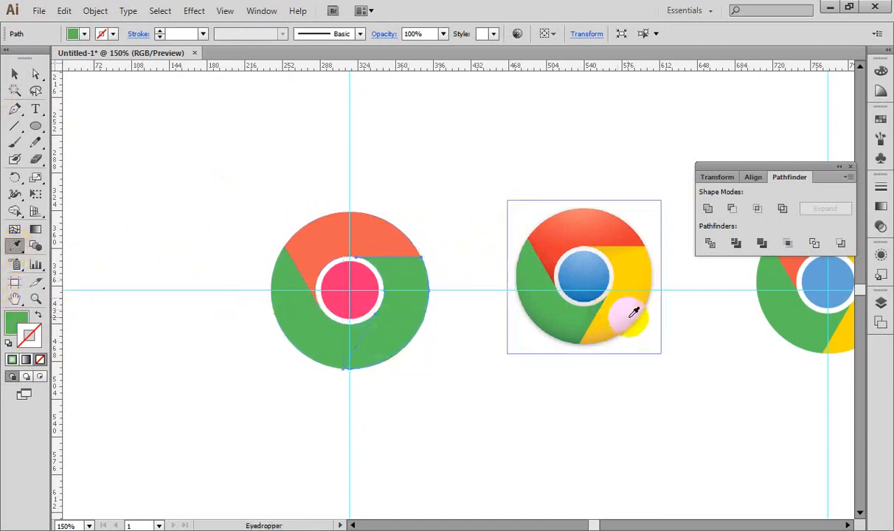
pyautogui.click(39, 316)
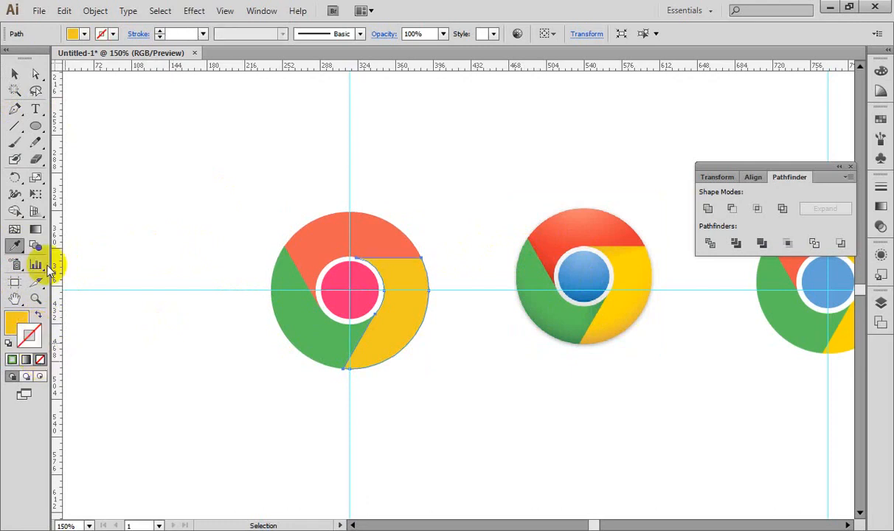
# Step: Fill the ring's lower-left segment with the green sampled from the reference logo and deselect it
pyautogui.click(14, 74)
pyautogui.click(249, 305)
pyautogui.click(283, 327)
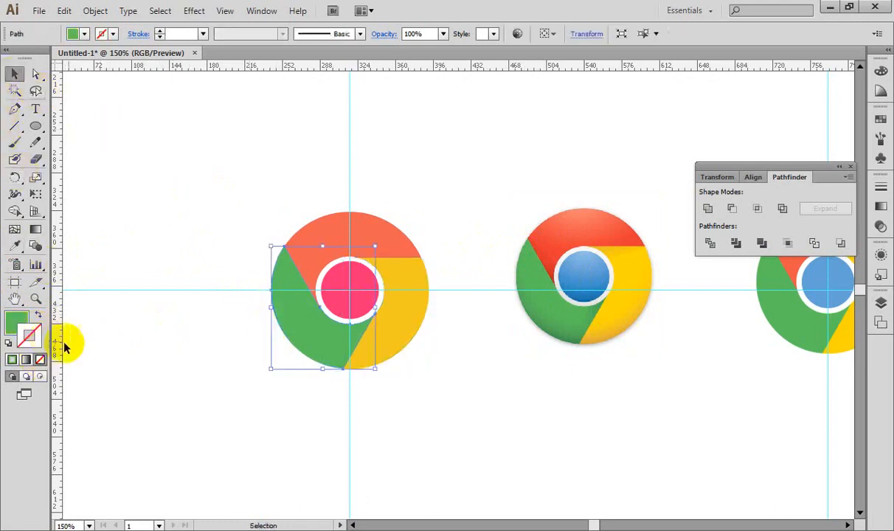
pyautogui.click(15, 320)
pyautogui.click(14, 245)
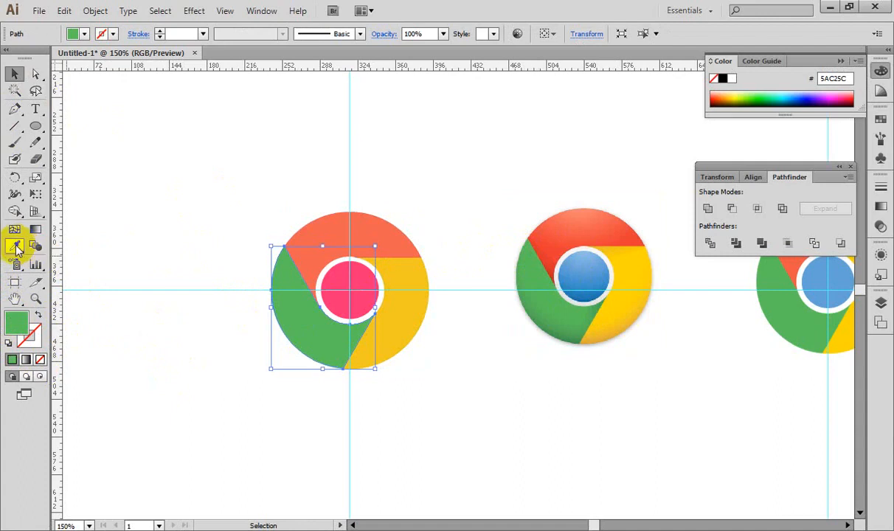
pyautogui.click(543, 322)
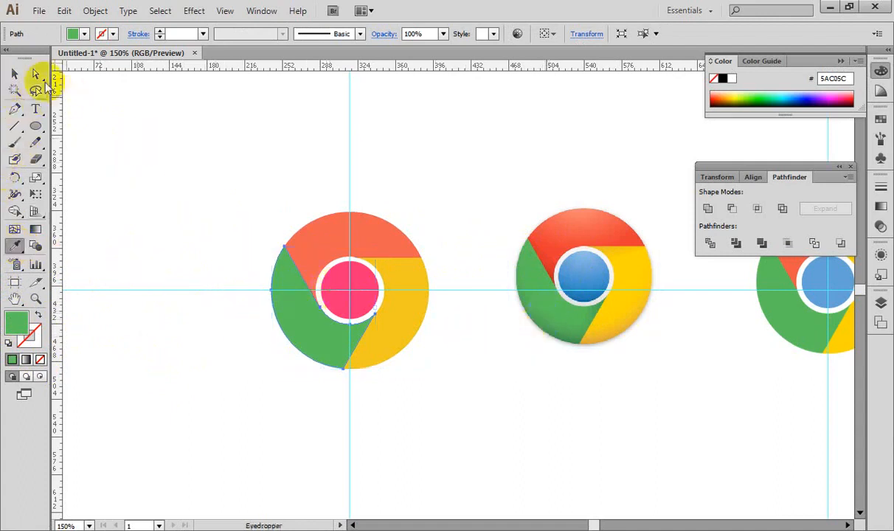
pyautogui.click(15, 74)
pyautogui.click(110, 110)
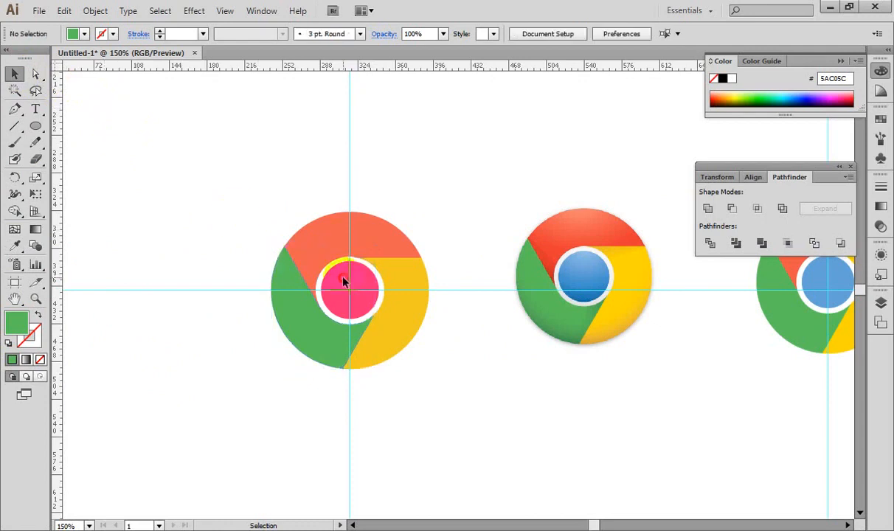
# Step: Unlock all locked objects and clear the selection
pyautogui.press('alt')
pyautogui.hotkey('ctrl', 'alt', '2')
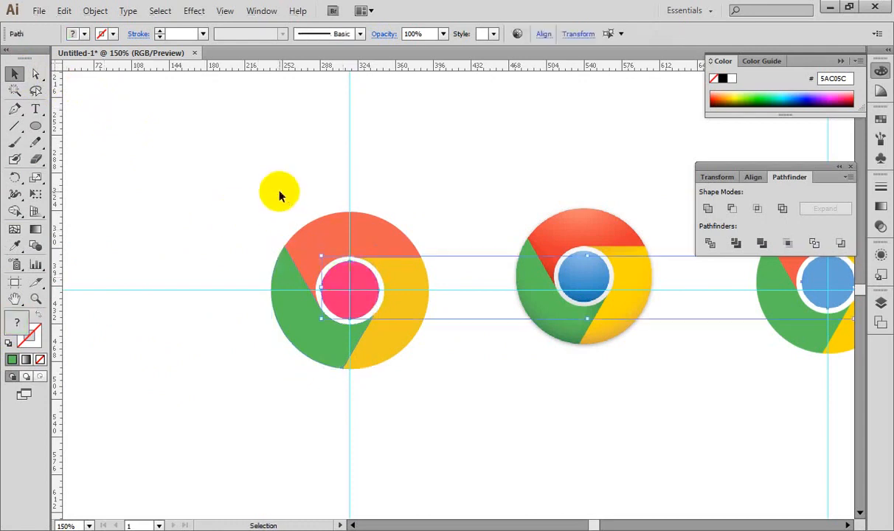
pyautogui.click(279, 195)
# Step: Fill the pink centre circle with the light blue sampled from the reference logo's centre and deselect it
pyautogui.click(329, 281)
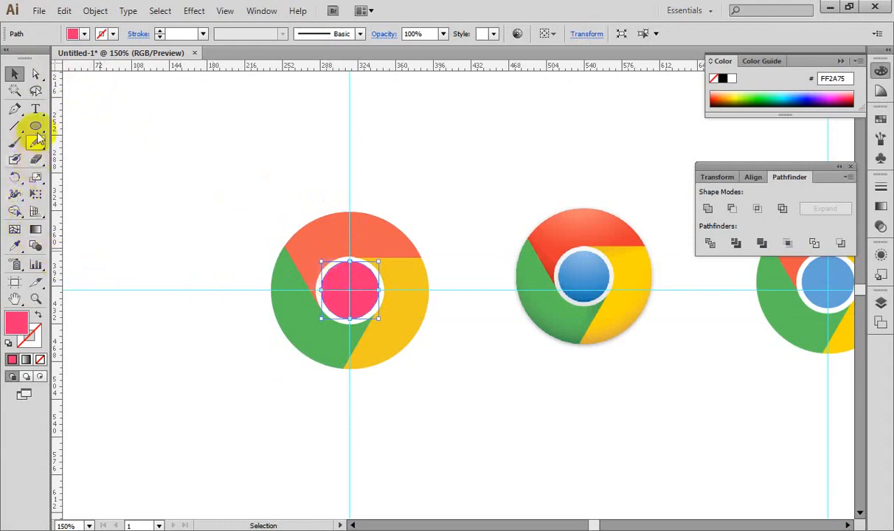
pyautogui.click(16, 244)
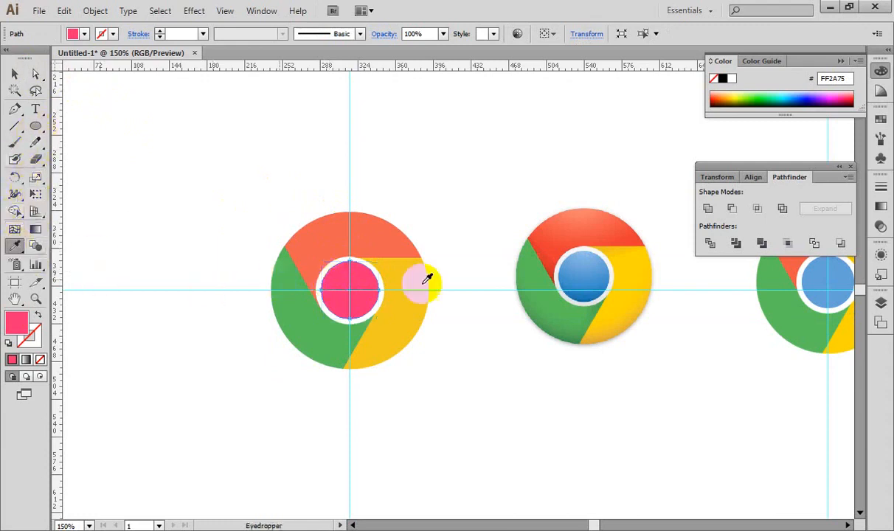
pyautogui.click(576, 267)
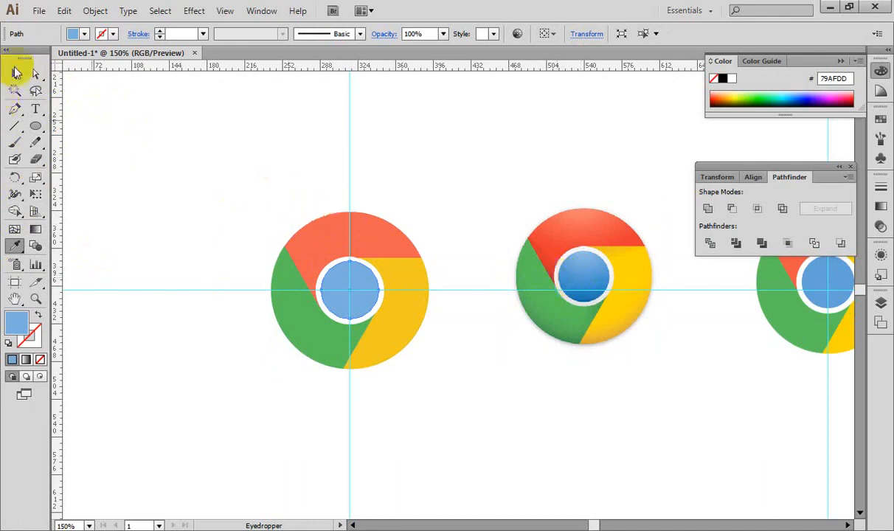
pyautogui.click(14, 73)
pyautogui.click(161, 194)
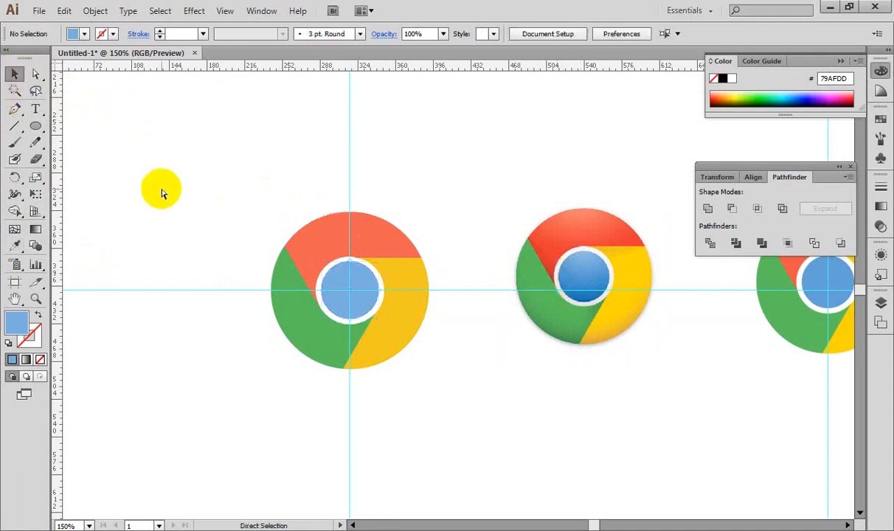
pyautogui.hotkey('ctrl', '-')
pyautogui.hotkey('ctrl', '-')
pyautogui.moveTo(298, 250); pyautogui.dragTo(342, 294)
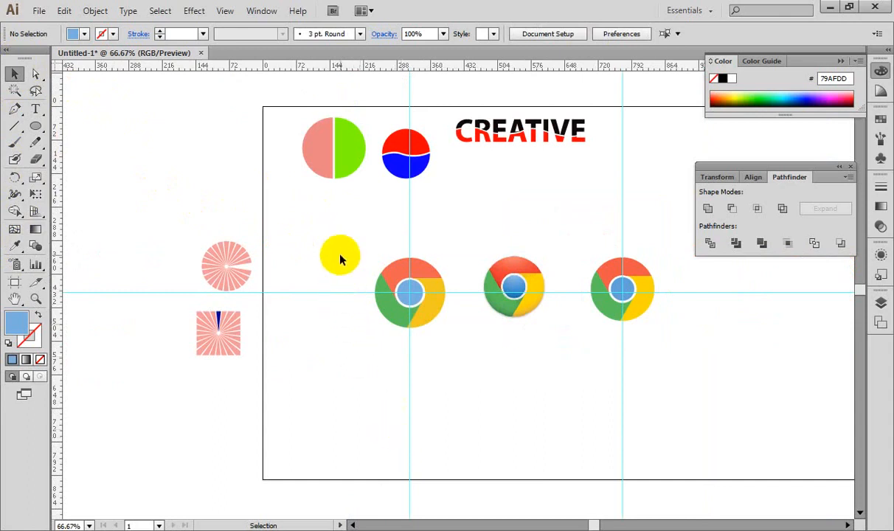
# Step: Delete the three Chrome logos, unlock the guides and delete them from the artboard as well
pyautogui.moveTo(335, 236); pyautogui.dragTo(707, 347)
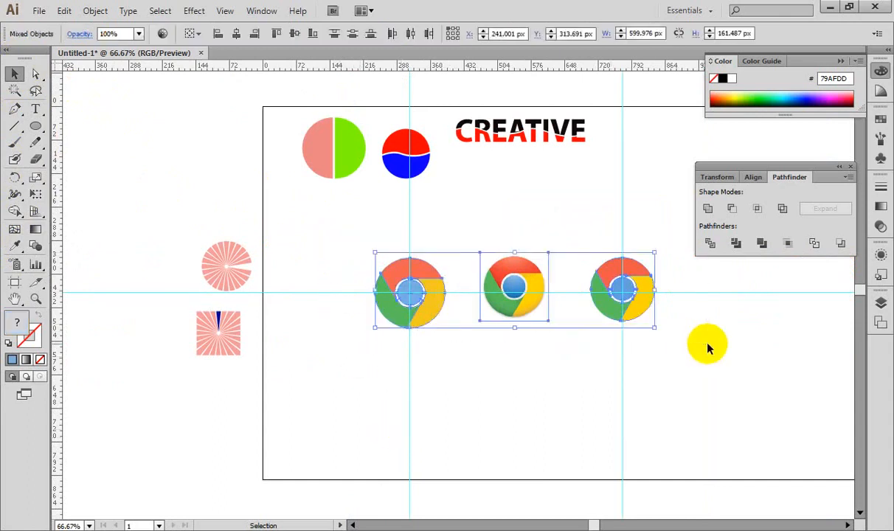
pyautogui.press('Delete')
pyautogui.rightClick(720, 343)
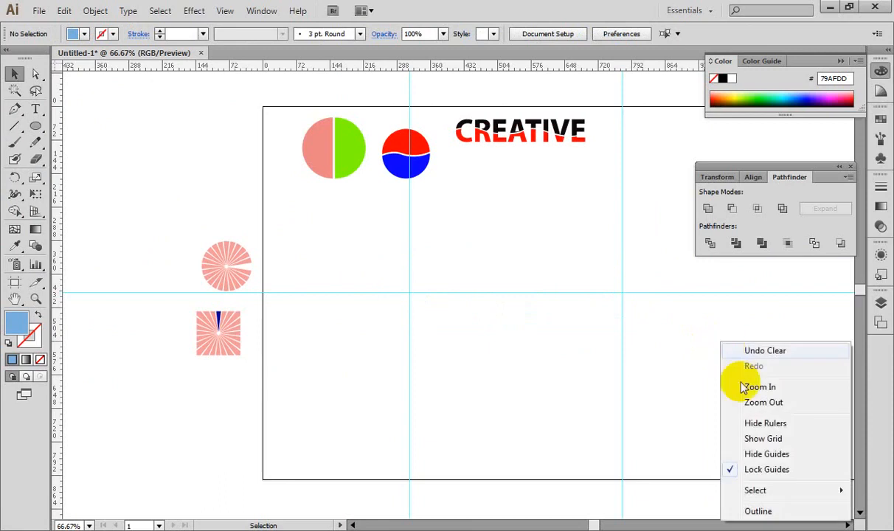
pyautogui.click(765, 469)
pyautogui.moveTo(349, 235); pyautogui.dragTo(704, 374)
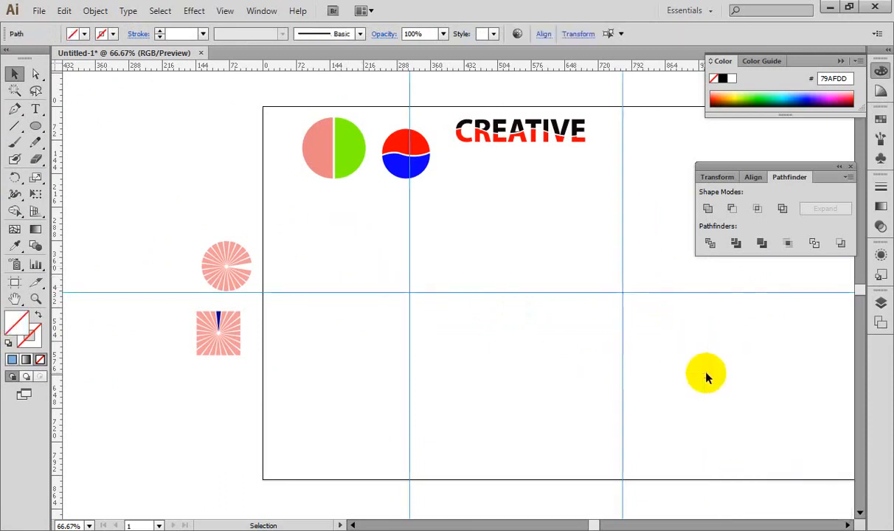
pyautogui.press('Delete')
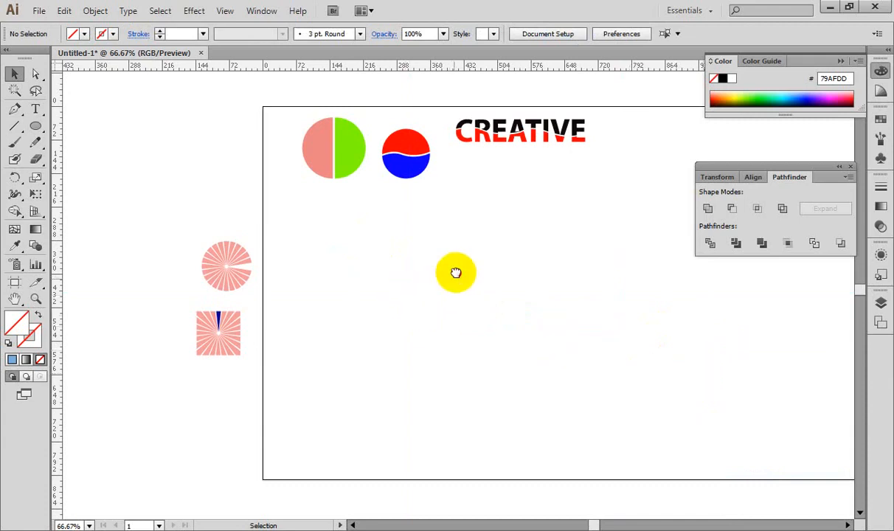
# Step: Move the pink-green circle, the red-blue circle and the CREATIVE text off the artboard, above its upper edge
pyautogui.scroll(3, 456, 271)
pyautogui.moveTo(246, 207); pyautogui.dragTo(541, 336)
pyautogui.moveTo(487, 261); pyautogui.dragTo(485, 172)
pyautogui.hotkey('ctrl', 'z')
pyautogui.moveTo(489, 266); pyautogui.dragTo(489, 163)
pyautogui.press('a')
pyautogui.hotkey('ctrl', '+')
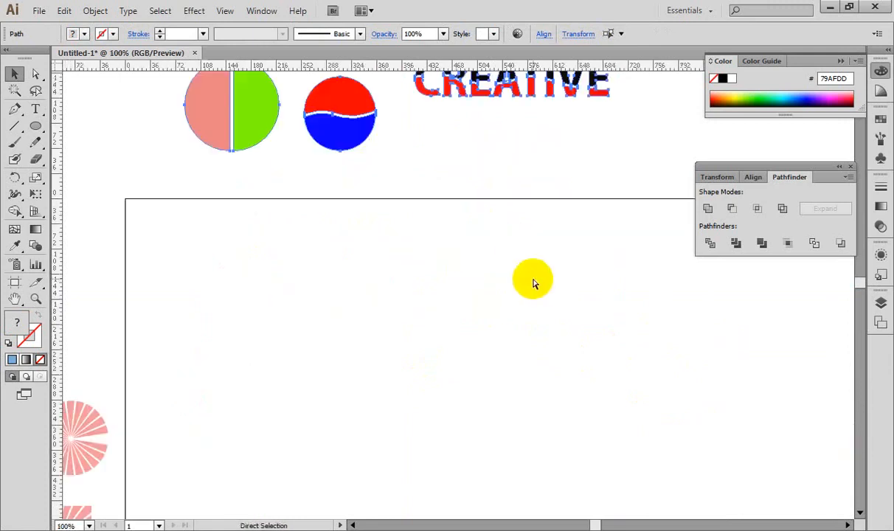
pyautogui.hotkey('ctrl', '-')
pyautogui.press('space')
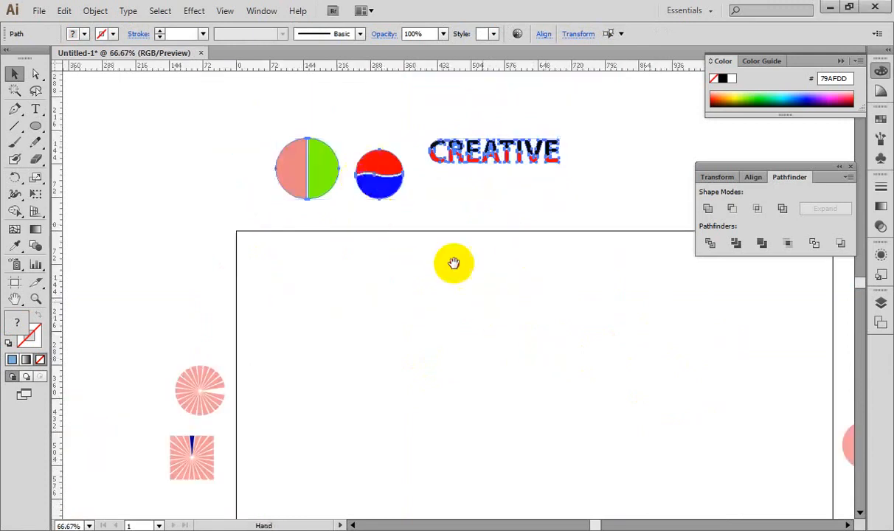
pyautogui.moveTo(468, 265); pyautogui.dragTo(406, 239)
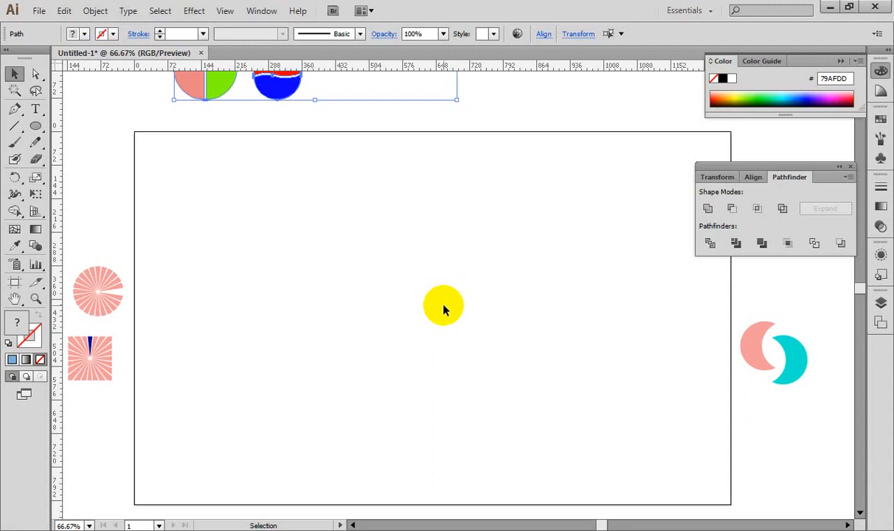
# Step: Draw a small circle in the left part of the empty artboard and fill it with pink EF9C9C, without a stroke
pyautogui.click(35, 125)
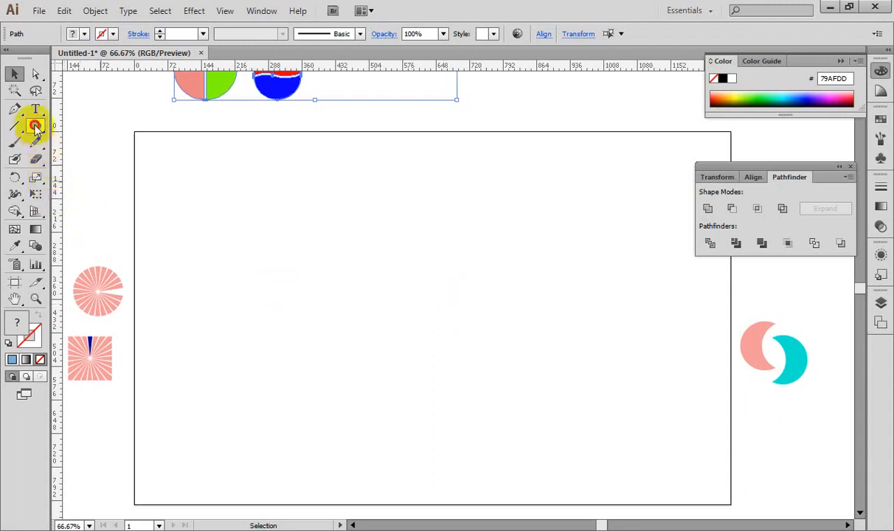
pyautogui.moveTo(34, 125); pyautogui.dragTo(89, 162)
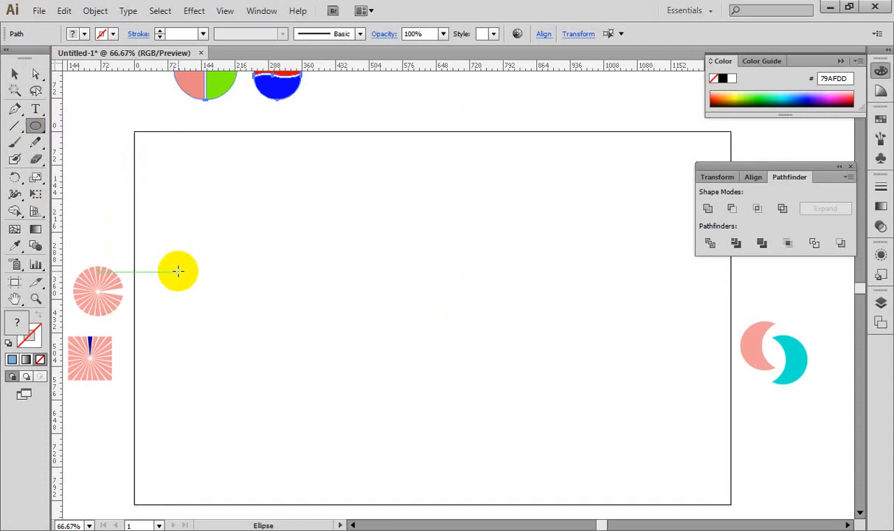
pyautogui.moveTo(178, 270); pyautogui.dragTo(253, 327)
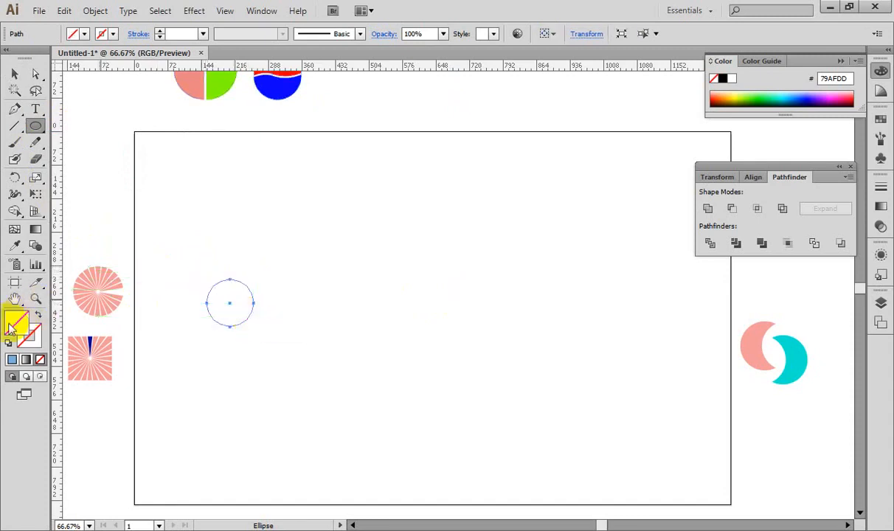
pyautogui.doubleClick(14, 323)
pyautogui.moveTo(247, 193); pyautogui.dragTo(274, 186)
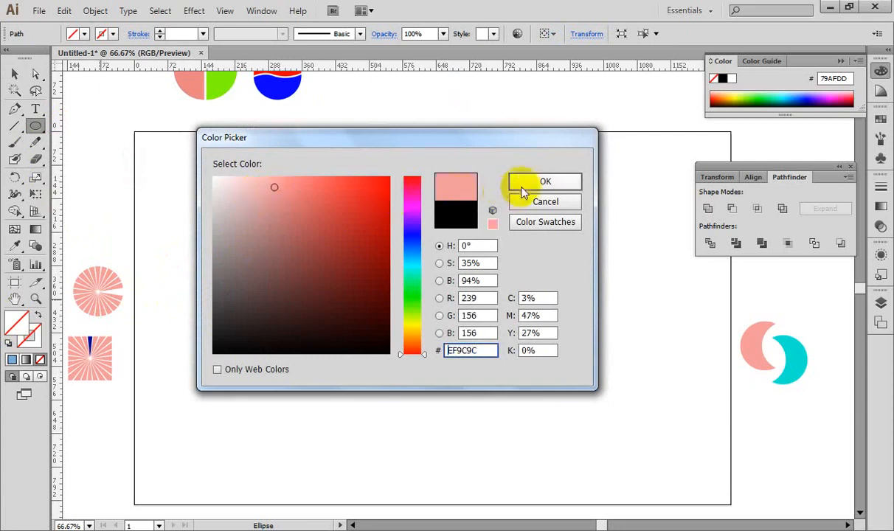
pyautogui.click(522, 184)
pyautogui.click(14, 74)
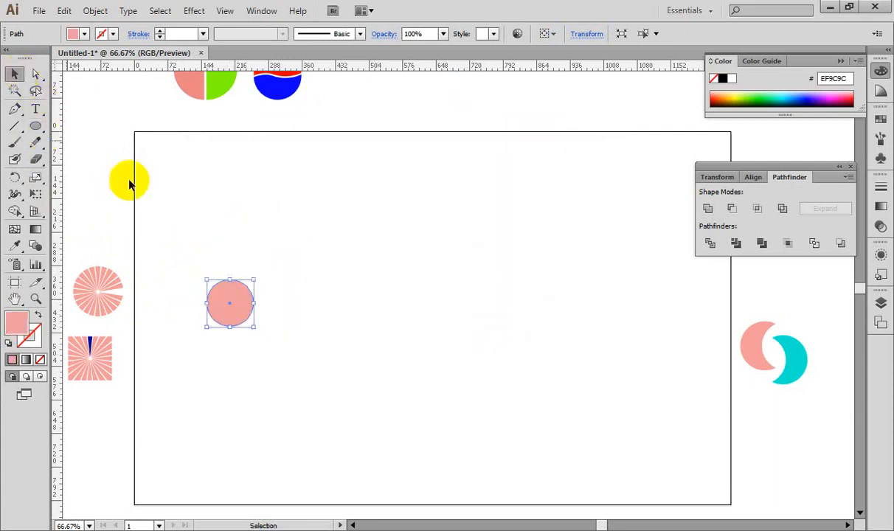
# Step: Copy the pink circle to the artboard's right part, enlarge the copy to about 168 px and fill it with light blue 9DA8ED
pyautogui.moveTo(226, 303); pyautogui.dragTo(554, 343)
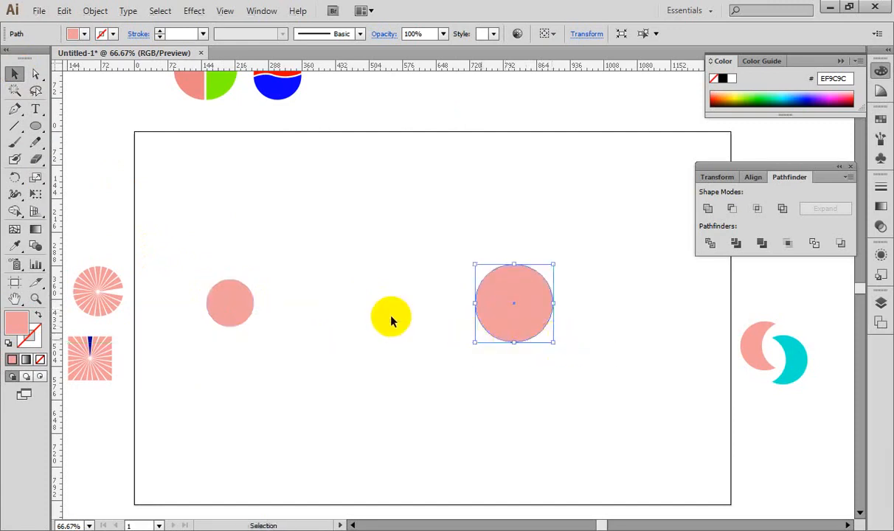
pyautogui.doubleClick(17, 322)
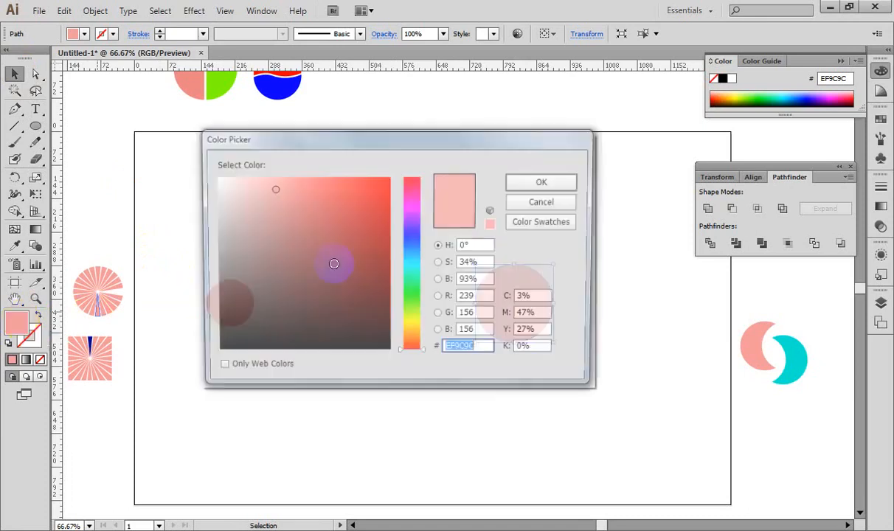
pyautogui.click(411, 241)
pyautogui.click(538, 182)
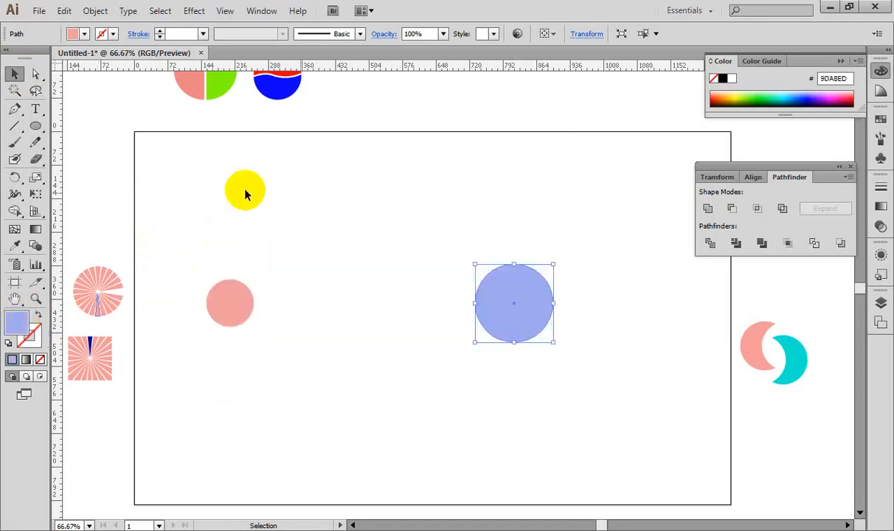
pyautogui.click(172, 211)
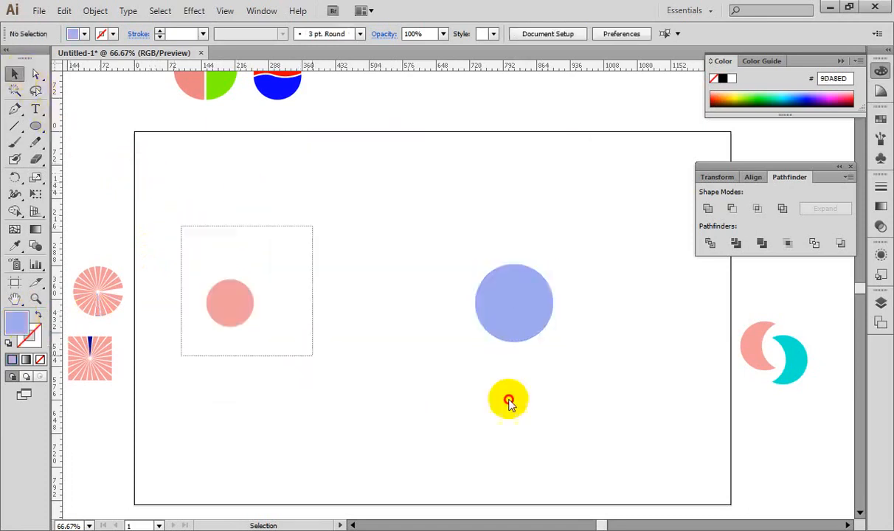
# Step: Try out a blend between the two circles and release it again
pyautogui.moveTo(509, 400); pyautogui.dragTo(580, 405)
pyautogui.click(94, 10)
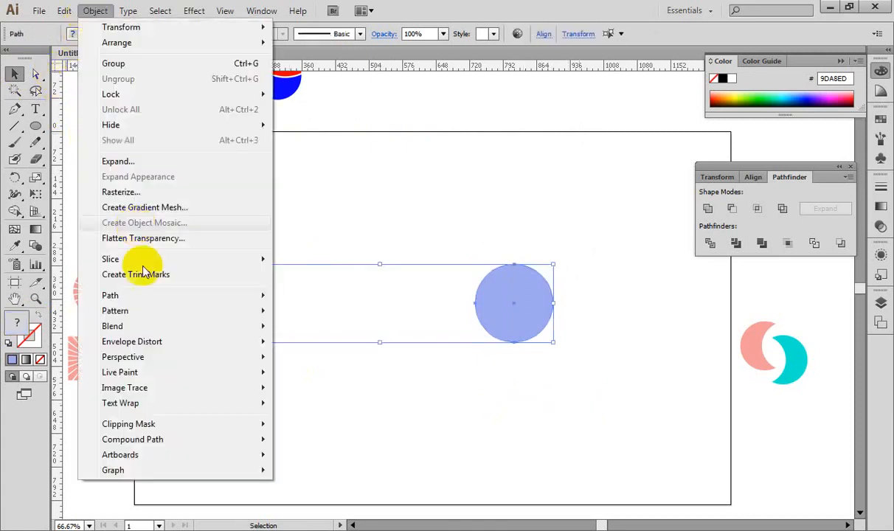
pyautogui.moveTo(152, 327)
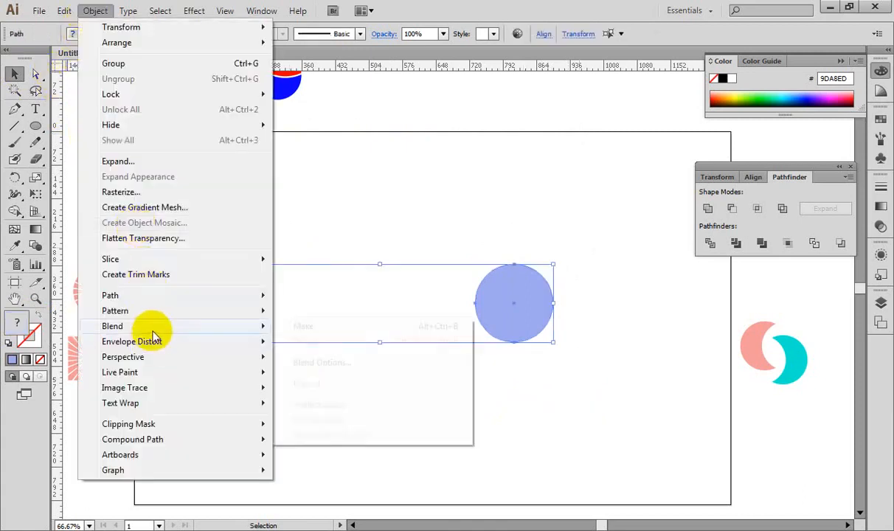
pyautogui.click(405, 329)
pyautogui.click(467, 115)
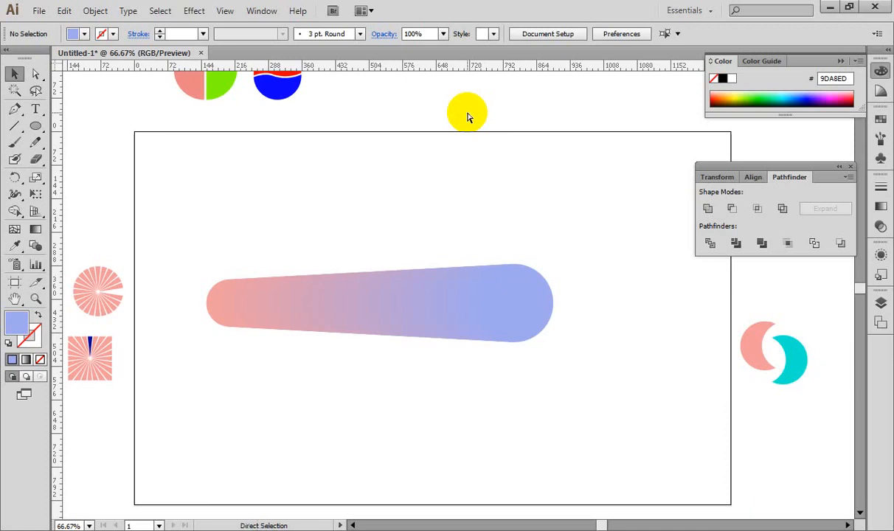
pyautogui.hotkey('alt', 'ctrl', 'shift', 'b')
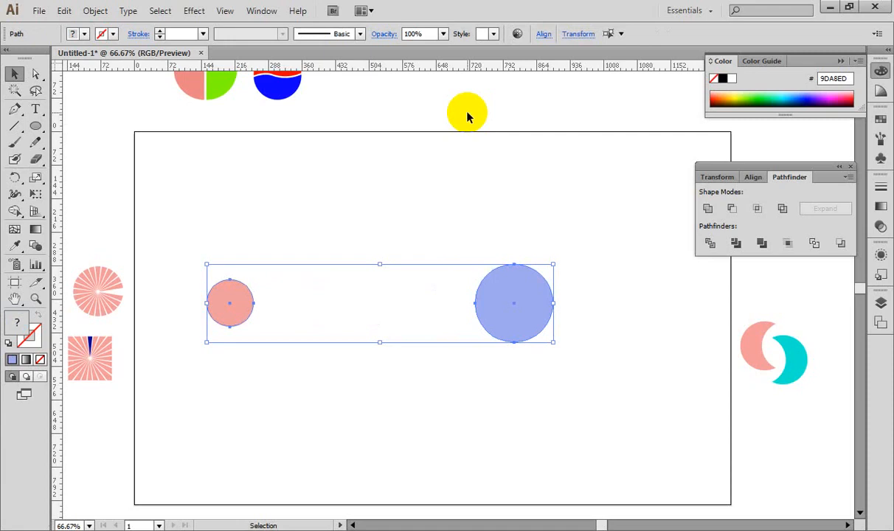
pyautogui.click(467, 159)
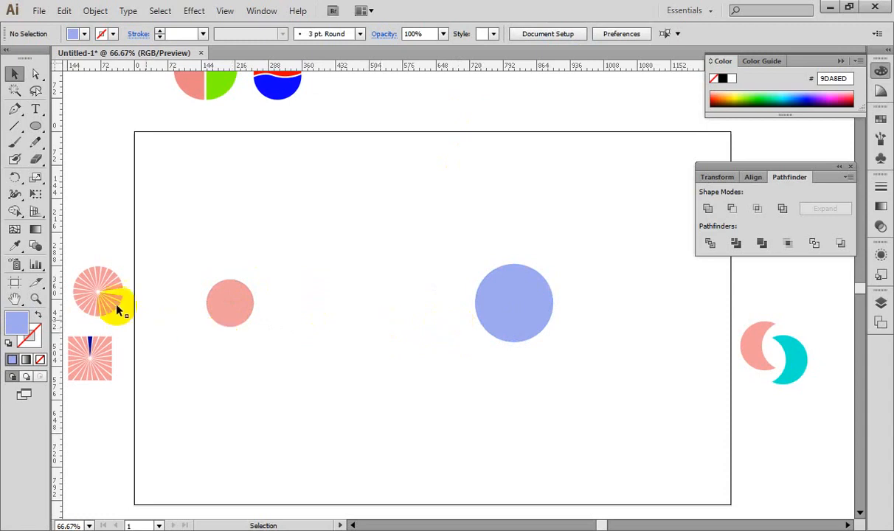
# Step: Make a blend from the small pink circle and the large light blue circle
pyautogui.moveTo(157, 247); pyautogui.dragTo(594, 381)
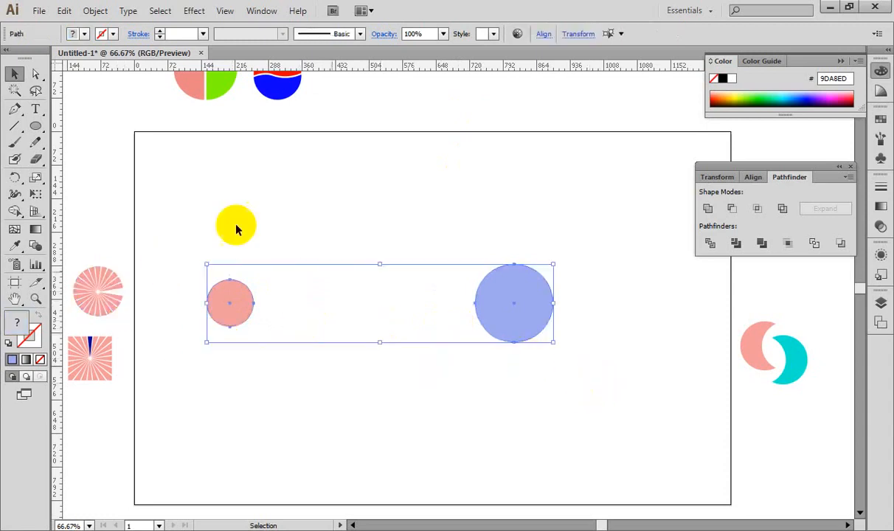
pyautogui.click(95, 13)
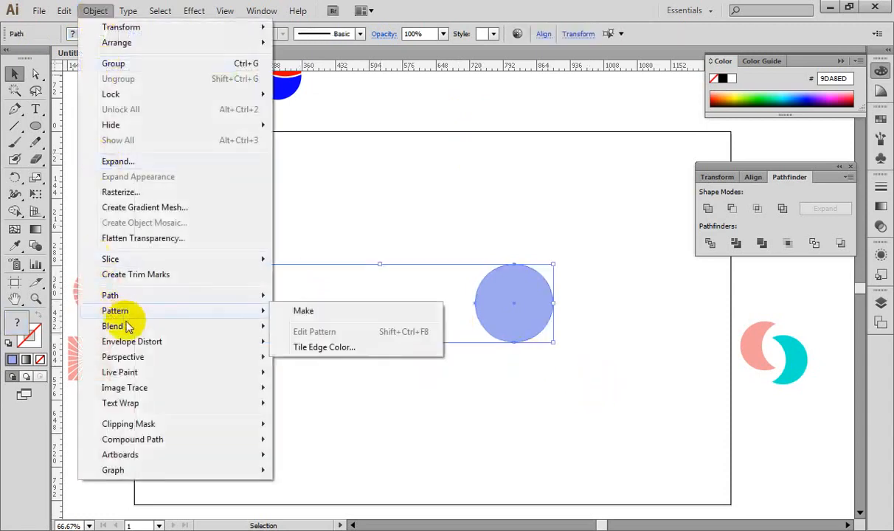
pyautogui.moveTo(255, 327)
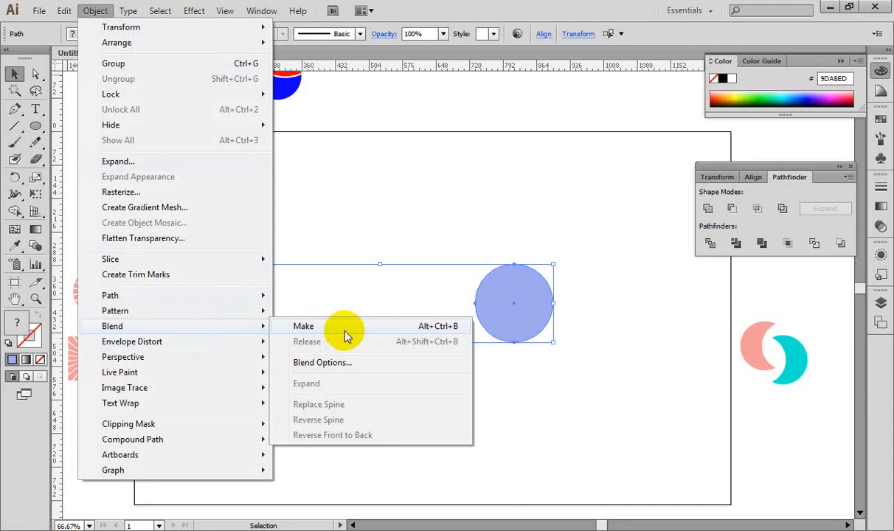
pyautogui.click(347, 334)
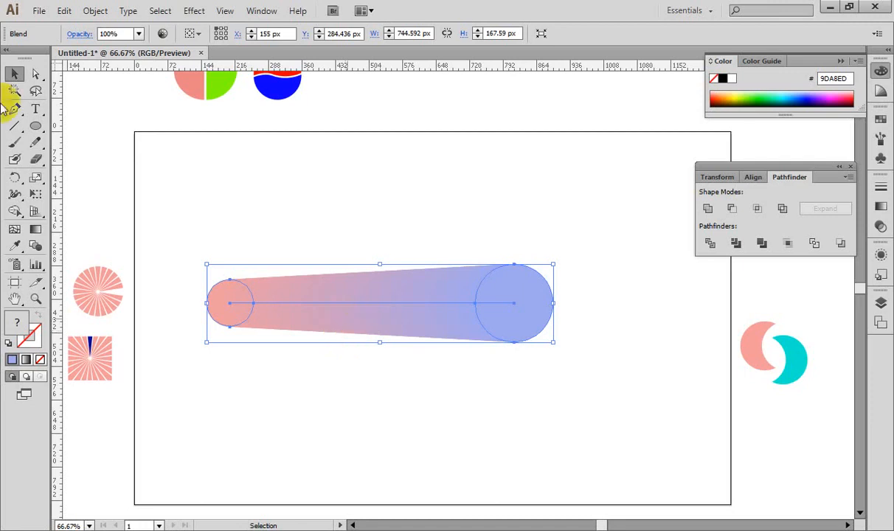
# Step: Preview the circle blend with its spacing set to 10 specified steps
pyautogui.click(95, 10)
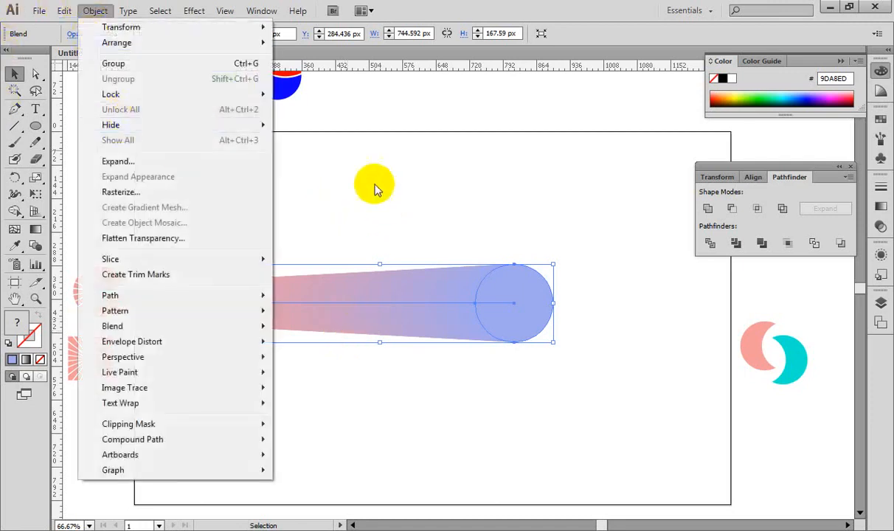
pyautogui.moveTo(142, 328)
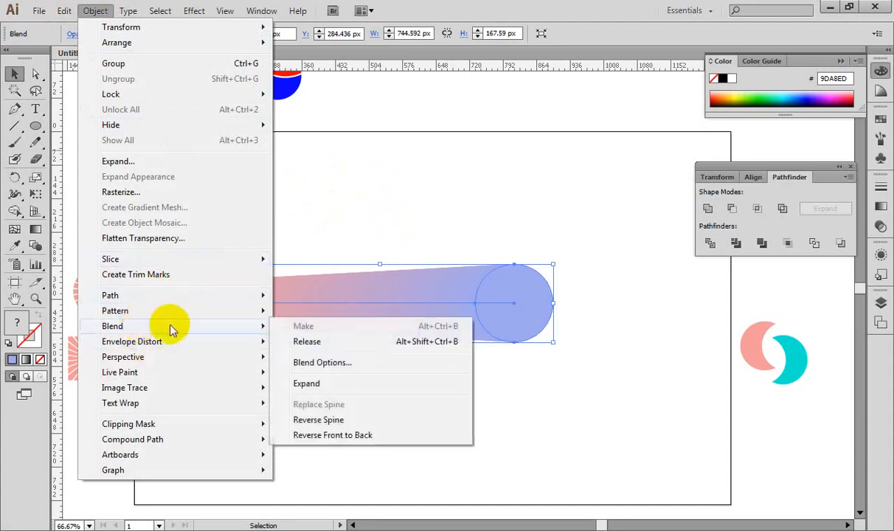
pyautogui.click(325, 363)
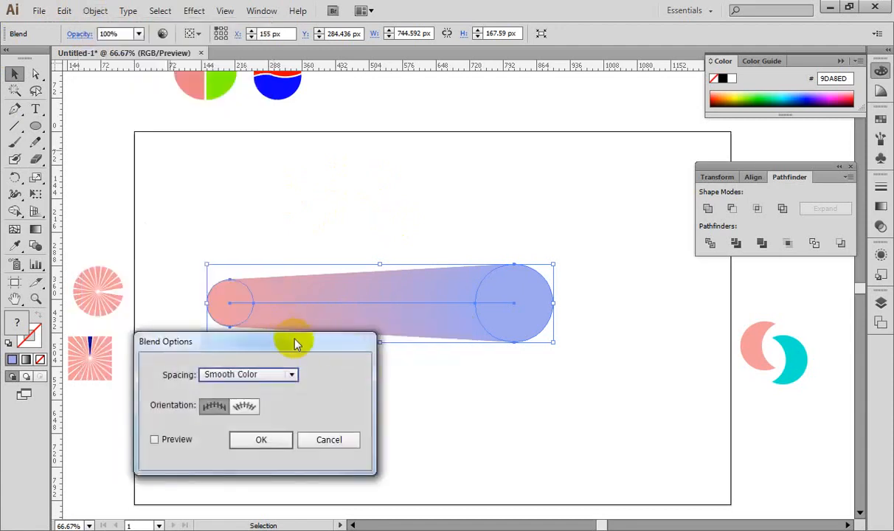
pyautogui.moveTo(295, 343); pyautogui.dragTo(486, 84)
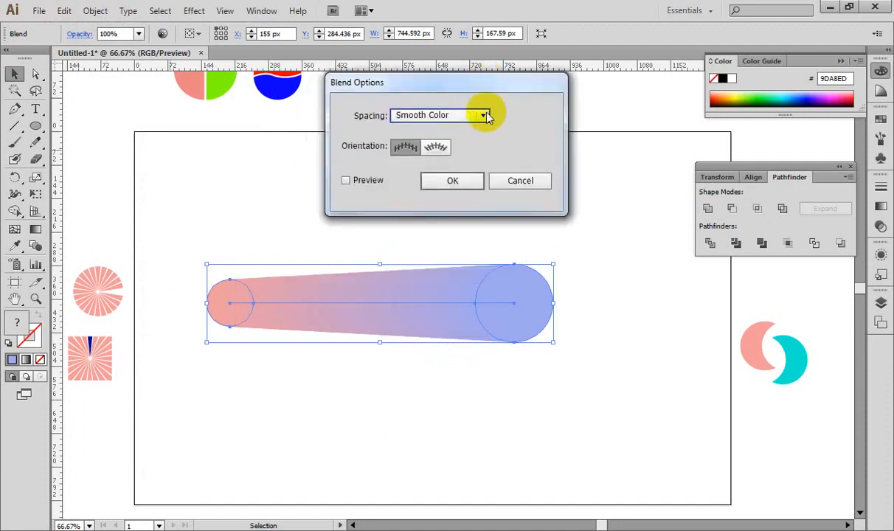
pyautogui.click(483, 115)
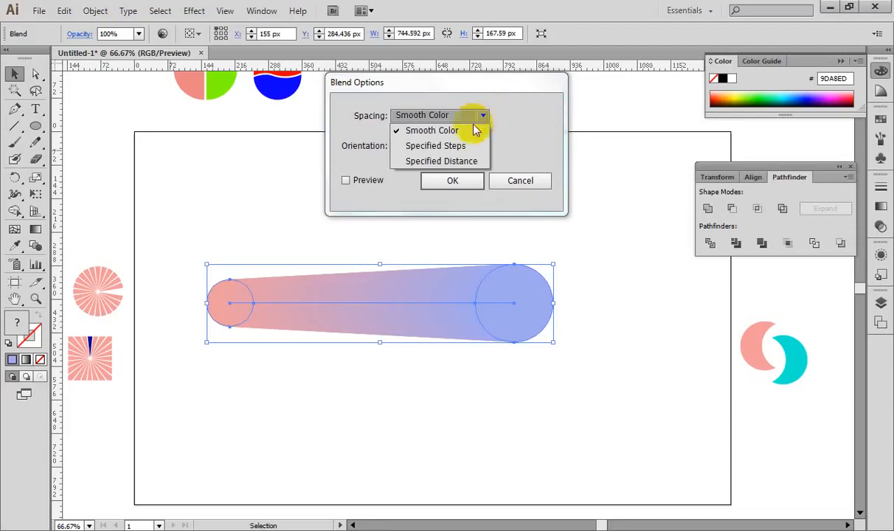
pyautogui.click(475, 147)
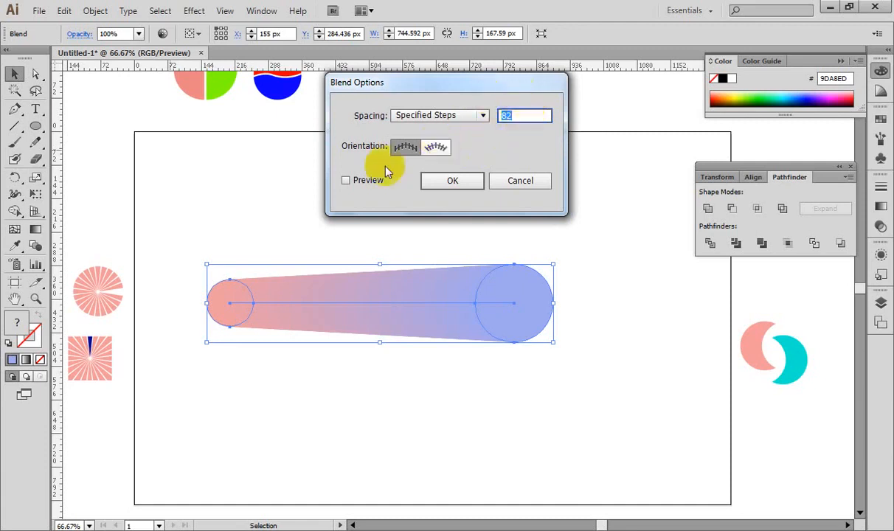
pyautogui.click(346, 180)
pyautogui.doubleClick(529, 117)
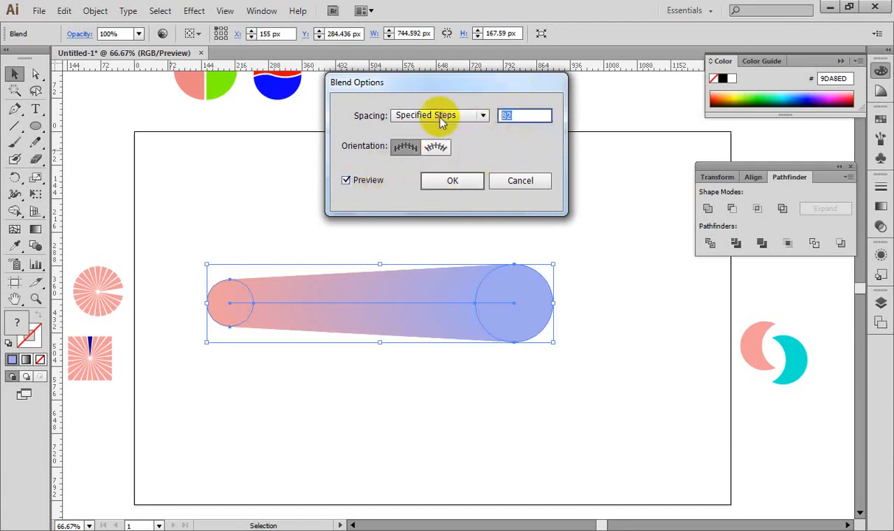
pyautogui.write('10')
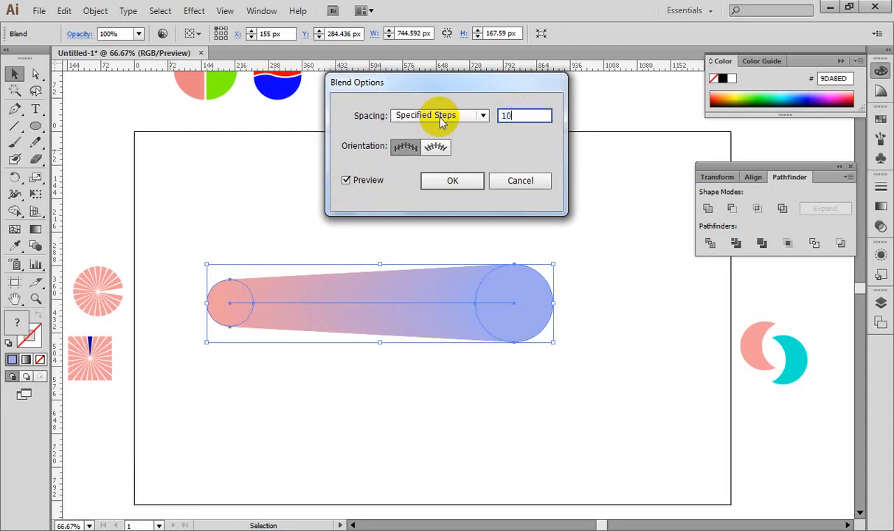
pyautogui.press('Tab')
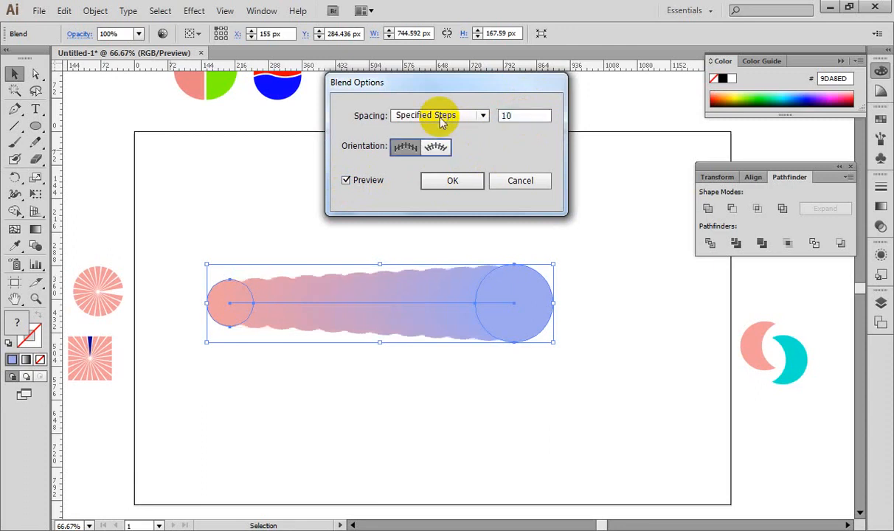
# Step: Reduce the specified steps of the previewed blend to 5 and further to 3
pyautogui.doubleClick(508, 115)
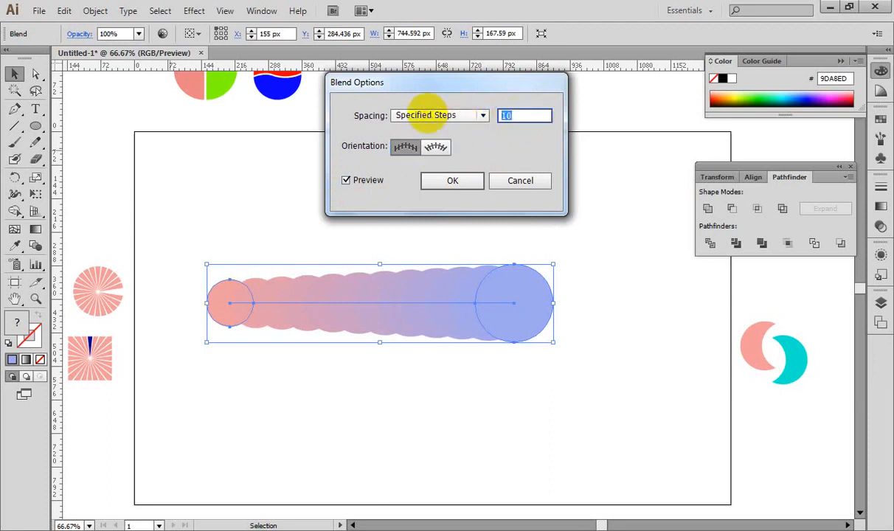
pyautogui.write('5')
pyautogui.press('Tab')
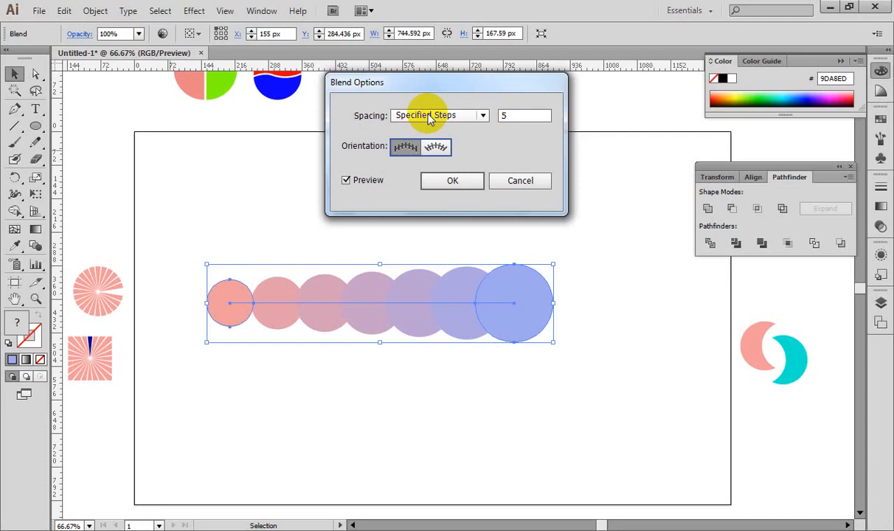
pyautogui.doubleClick(514, 116)
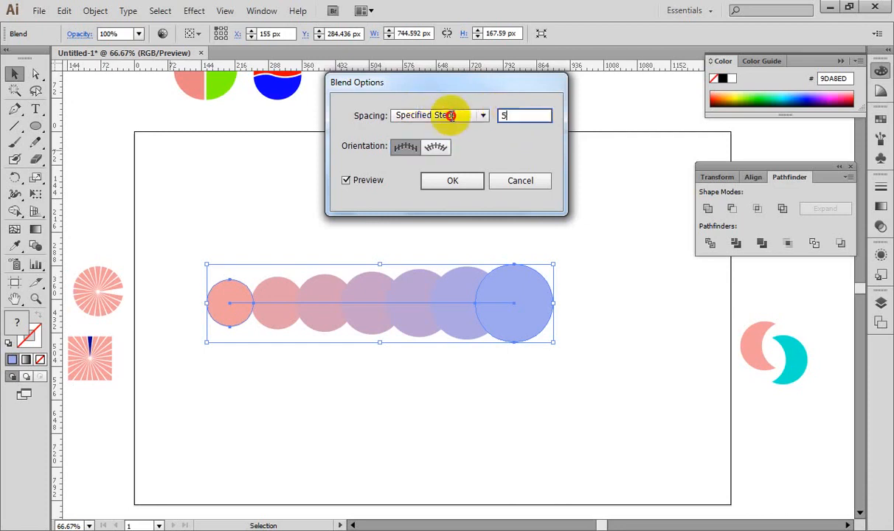
pyautogui.write('3')
pyautogui.press('Tab')
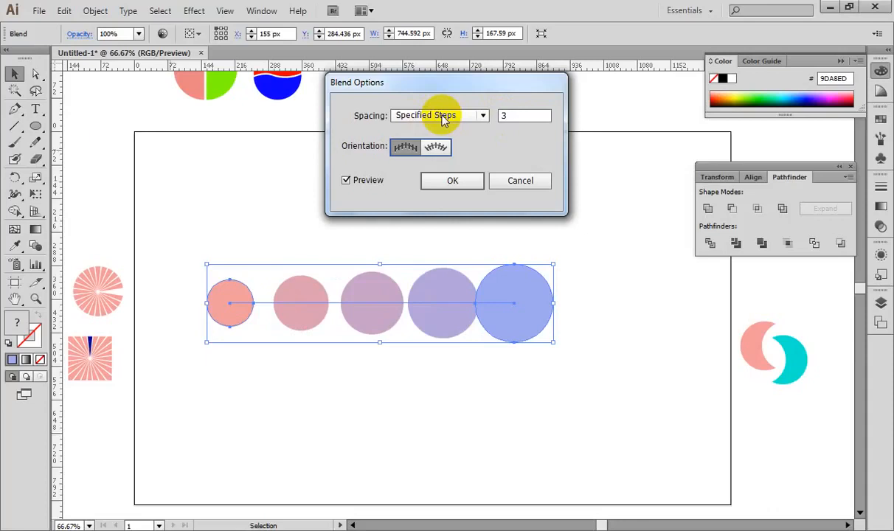
# Step: Switch the blend spacing to Specified Distance and raise the distance gradually to 71 px
pyautogui.click(477, 119)
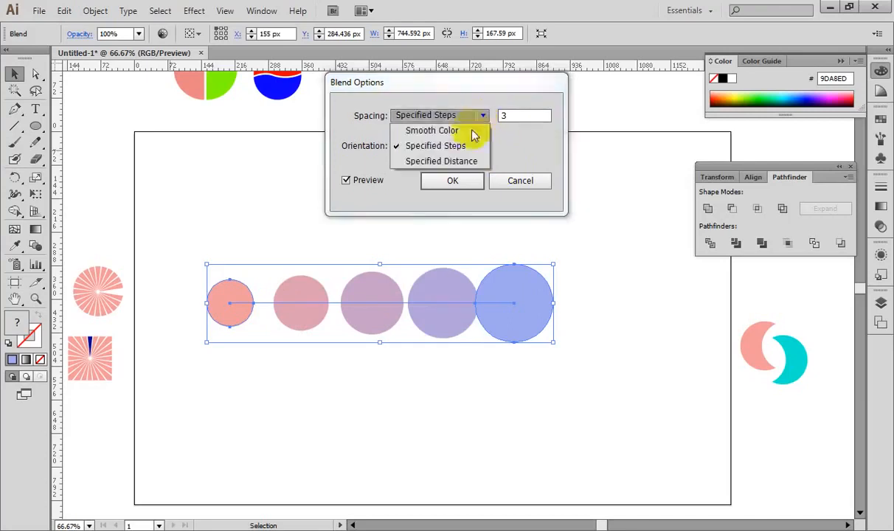
pyautogui.click(463, 162)
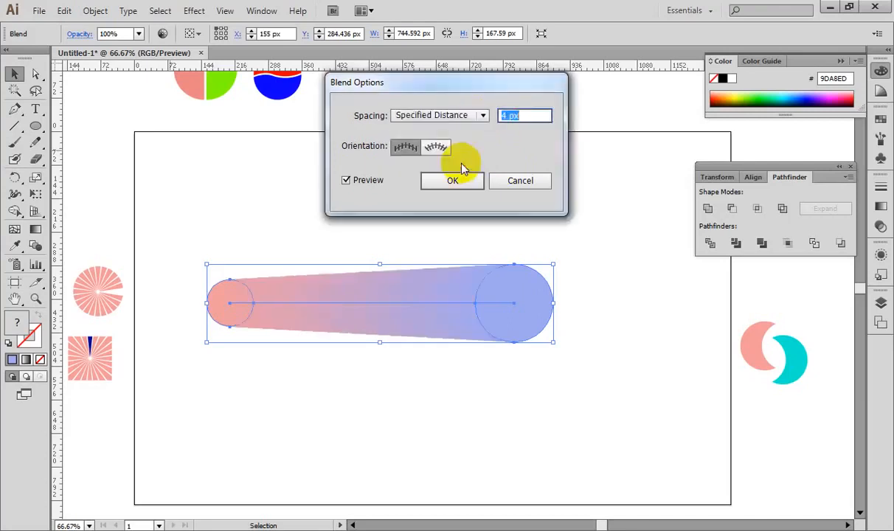
pyautogui.click(529, 118)
pyautogui.press('Up')
pyautogui.press('Up')
pyautogui.press('Up')
pyautogui.press('Up')
pyautogui.press('Up')
pyautogui.press('Up')
pyautogui.press('Up')
pyautogui.press('Up')
pyautogui.press('Up')
pyautogui.press('Up')
pyautogui.press('Up')
pyautogui.press('Up')
pyautogui.press('Up')
pyautogui.press('Up')
pyautogui.press('Up')
pyautogui.press('Up')
pyautogui.press('Up')
pyautogui.press('Up')
pyautogui.press('Up')
pyautogui.press('Up')
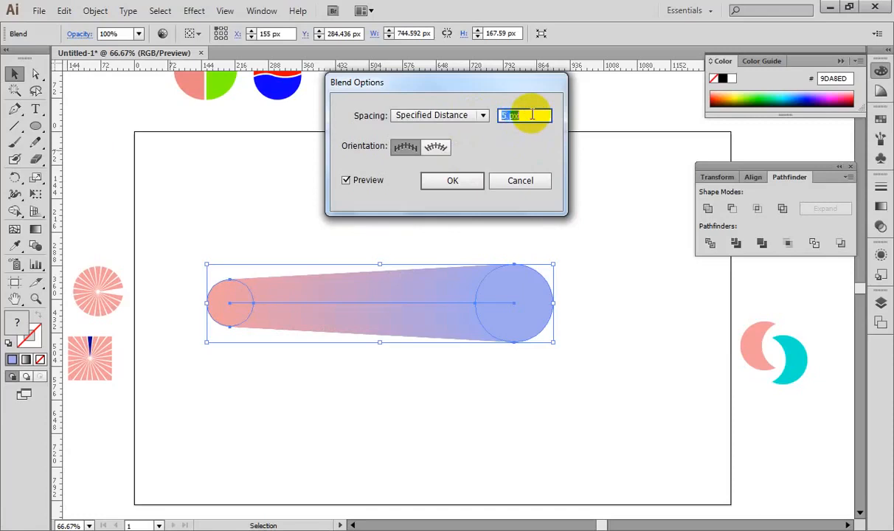
pyautogui.press('Up')
pyautogui.press('Up')
pyautogui.press('Up')
pyautogui.press('Up')
pyautogui.press('Up')
pyautogui.press('Up')
pyautogui.press('Up')
pyautogui.press('Up')
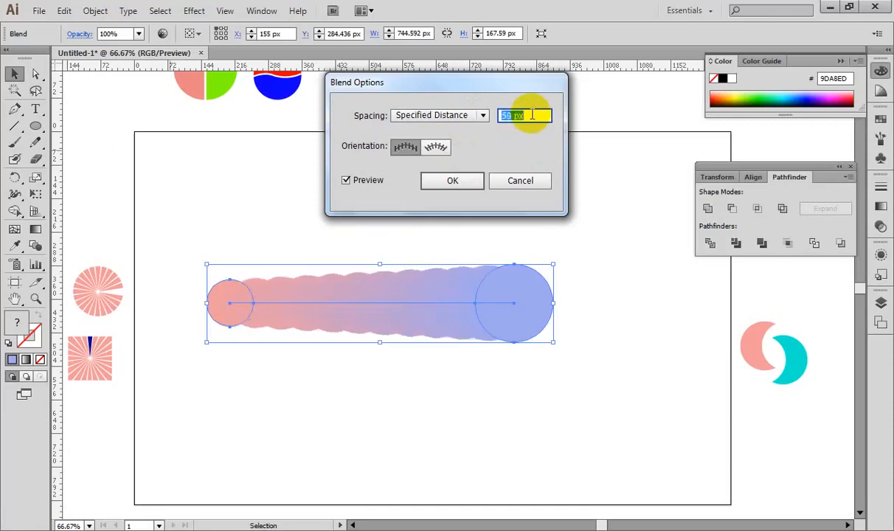
pyautogui.press('Up')
pyautogui.press('Up')
pyautogui.press('Up')
pyautogui.press('Up')
pyautogui.press('Up')
pyautogui.press('Up')
pyautogui.press('Up')
pyautogui.press('Up')
pyautogui.press('Up')
pyautogui.press('Up')
pyautogui.press('Up')
pyautogui.press('Up')
pyautogui.press('Up')
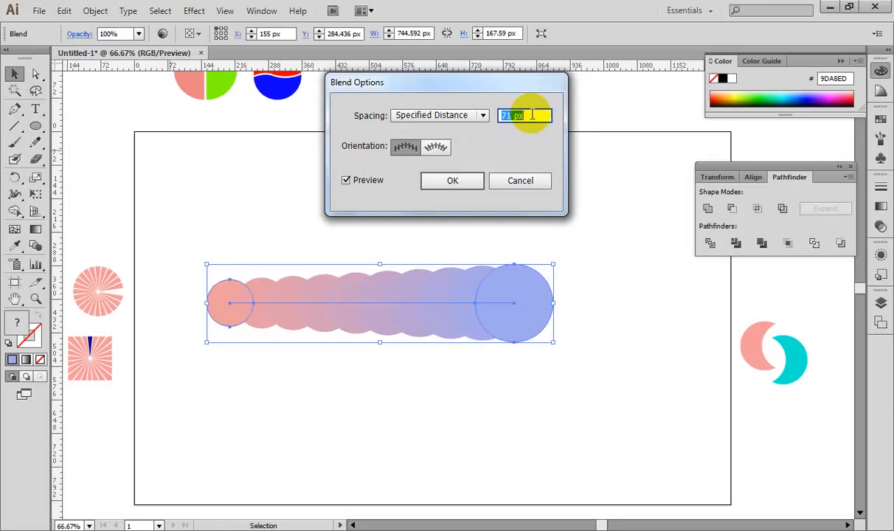
# Step: Lower the specified distance gradually to 39 px and discard the blend option changes
pyautogui.press('Down')
pyautogui.press('Down')
pyautogui.press('Down')
pyautogui.press('Down')
pyautogui.press('Down')
pyautogui.press('Down')
pyautogui.press('Down')
pyautogui.press('Down')
pyautogui.press('Down')
pyautogui.press('Down')
pyautogui.press('Down')
pyautogui.press('Down')
pyautogui.press('Down')
pyautogui.press('Down')
pyautogui.press('Down')
pyautogui.press('Down')
pyautogui.press('Down')
pyautogui.press('Down')
pyautogui.press('Down')
pyautogui.press('Down')
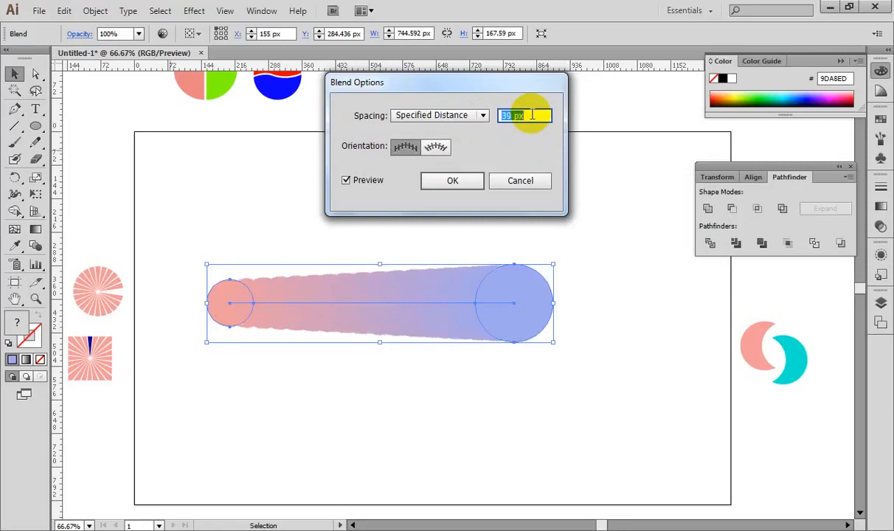
pyautogui.click(530, 184)
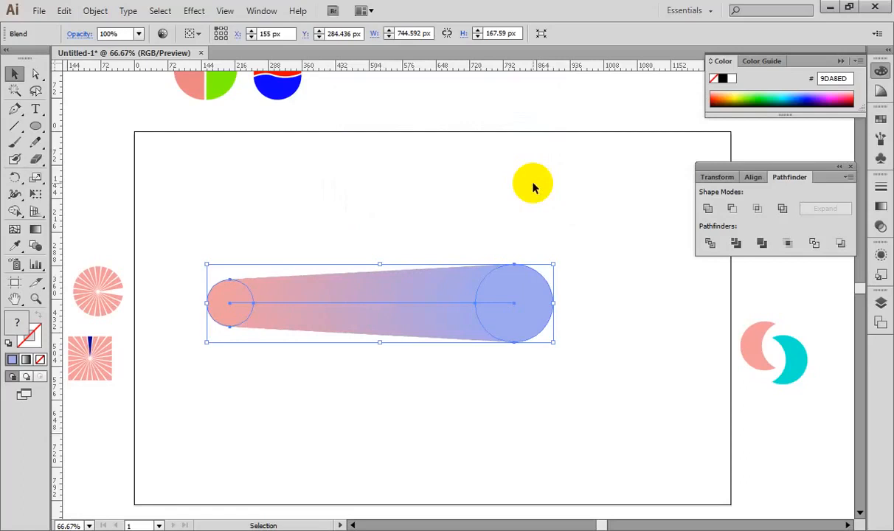
# Step: Delete the circle blend and draw a small light blue square in the artboard's left part
pyautogui.press('Delete')
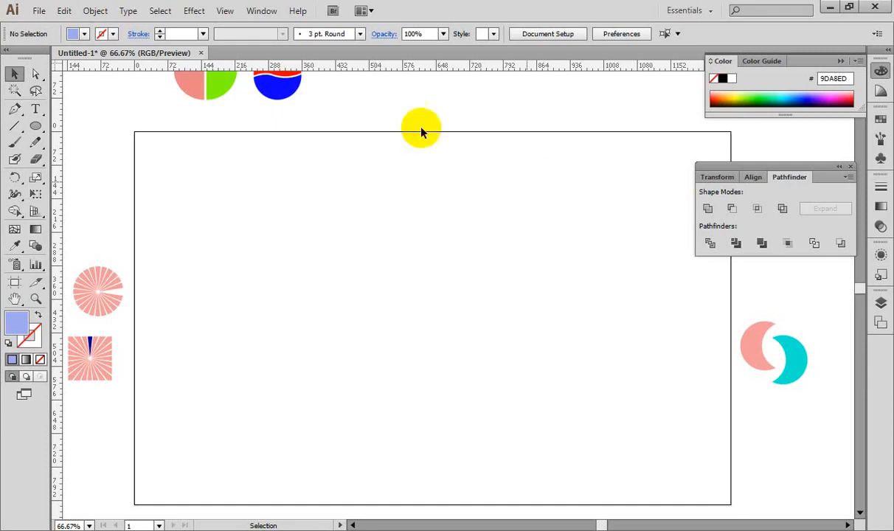
pyautogui.click(35, 126)
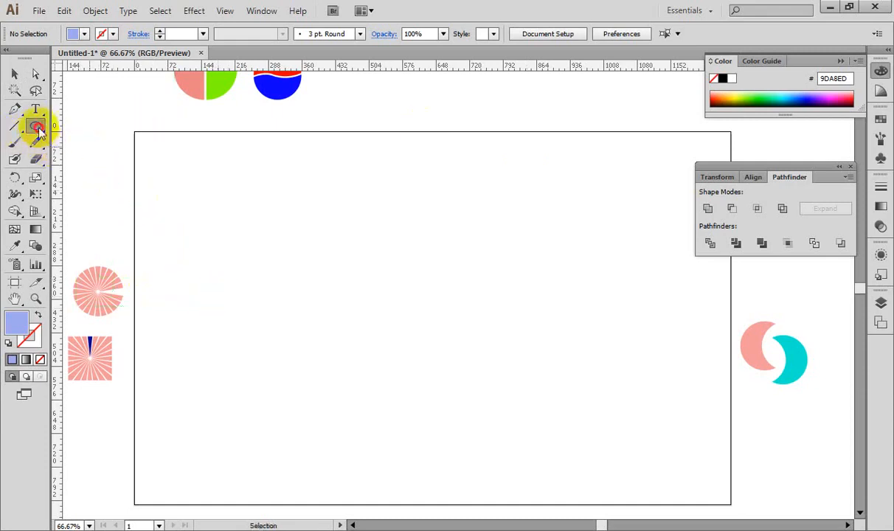
pyautogui.moveTo(38, 129); pyautogui.dragTo(104, 123)
pyautogui.moveTo(200, 303); pyautogui.dragTo(238, 341)
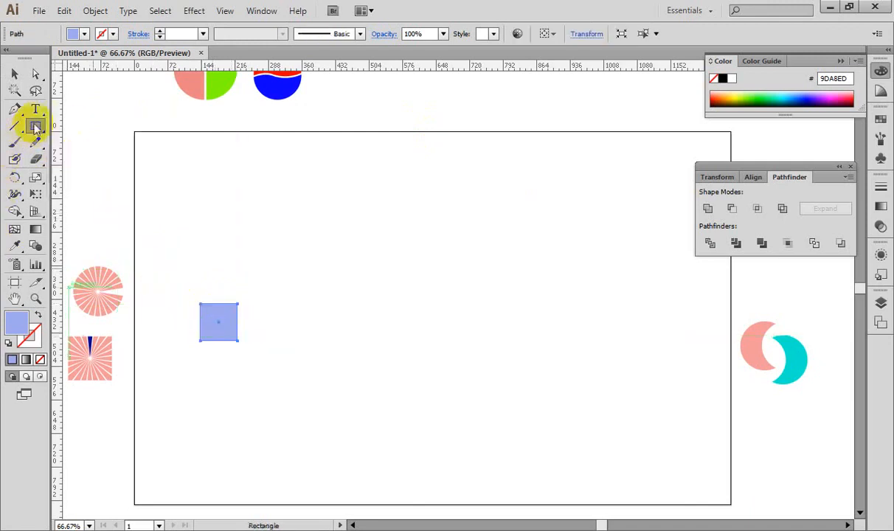
# Step: Draw a circle larger than the square in the artboard's right part and fill it with pink EA9DD6
pyautogui.moveTo(35, 127); pyautogui.dragTo(88, 160)
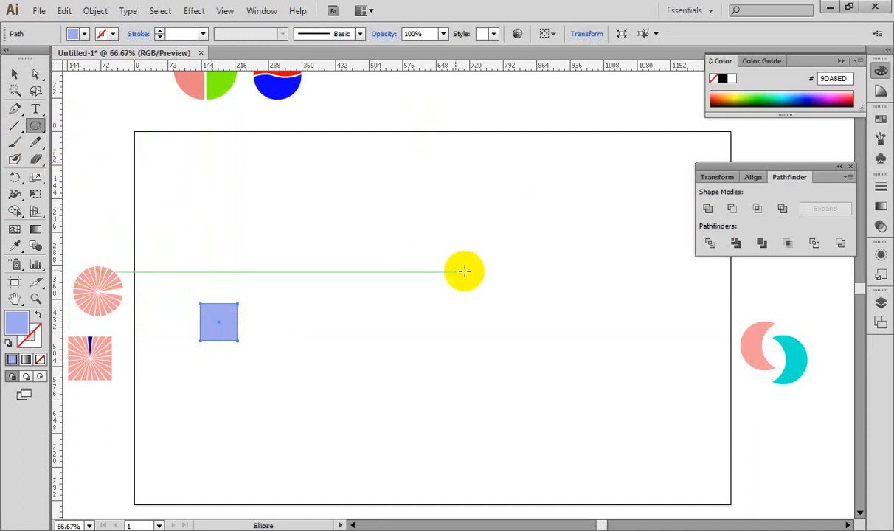
pyautogui.moveTo(497, 280); pyautogui.dragTo(553, 355)
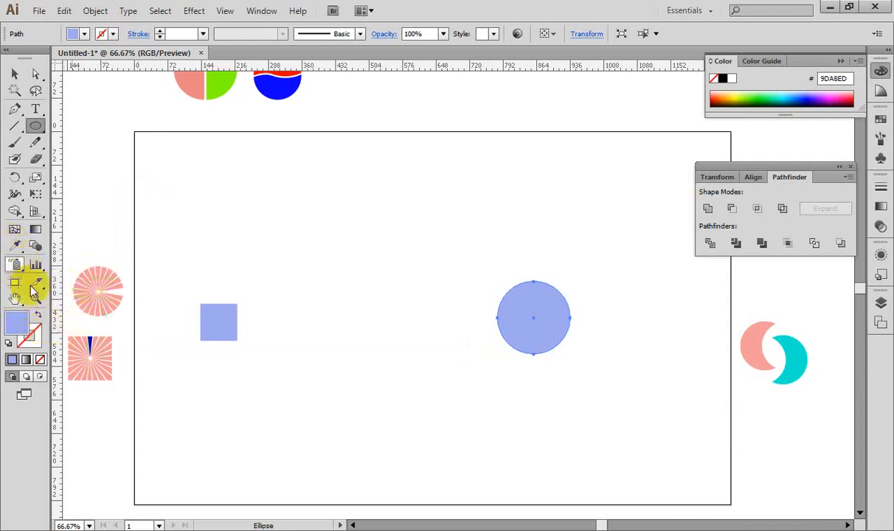
pyautogui.doubleClick(19, 322)
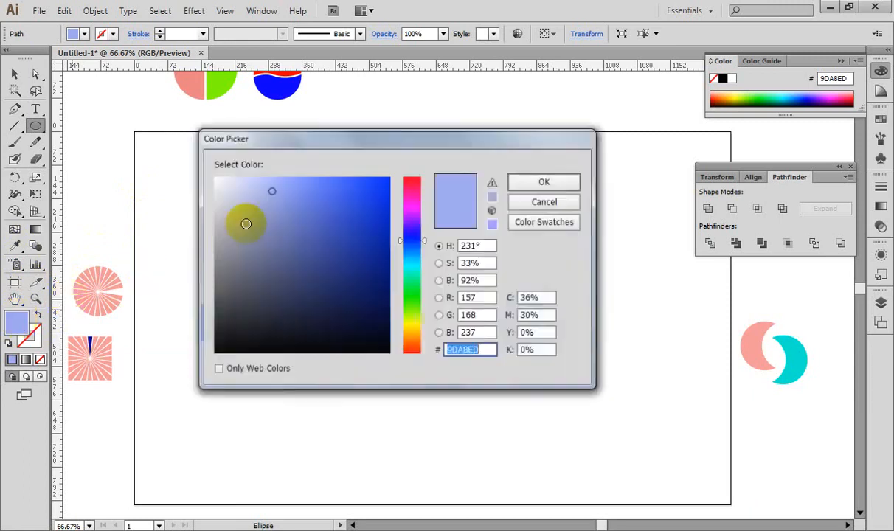
pyautogui.click(414, 201)
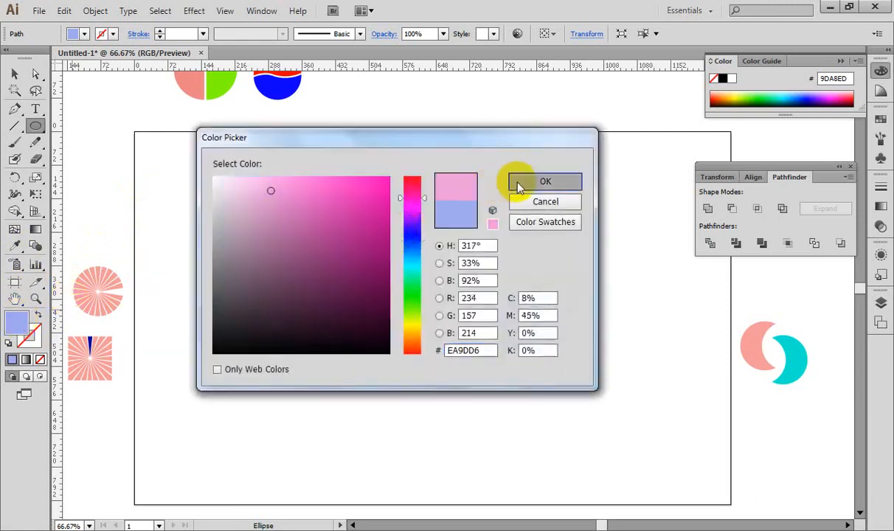
pyautogui.click(519, 181)
pyautogui.click(14, 74)
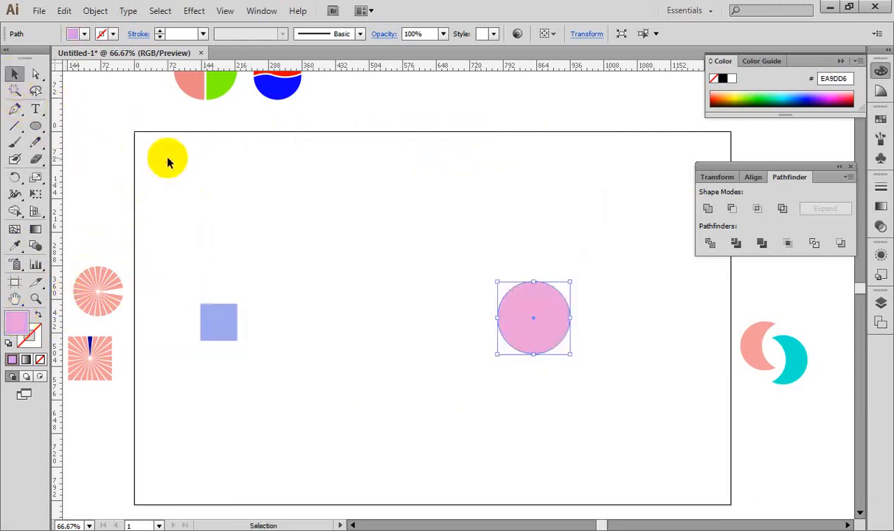
pyautogui.click(168, 160)
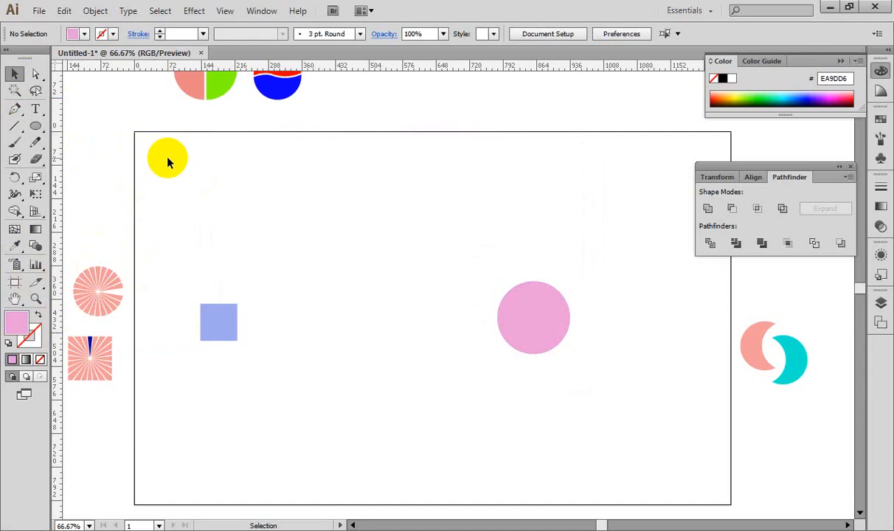
pyautogui.moveTo(159, 278); pyautogui.dragTo(569, 420)
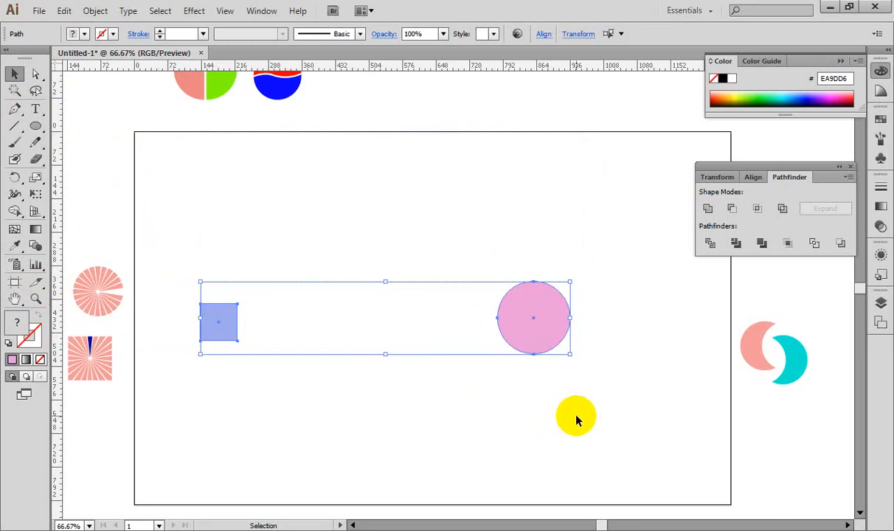
pyautogui.hotkey('ctrl', 'alt')
pyautogui.click(227, 263)
pyautogui.moveTo(198, 243); pyautogui.dragTo(629, 391)
pyautogui.hotkey('ctrl', 'alt')
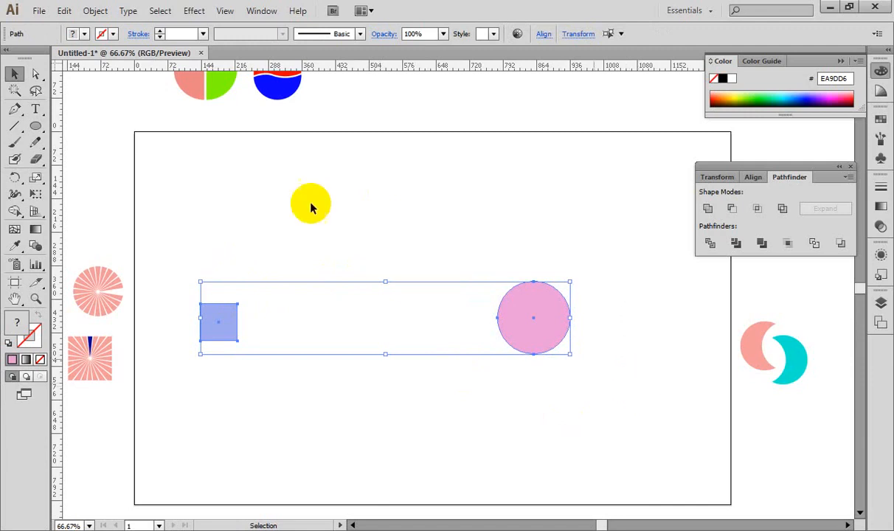
pyautogui.click(92, 11)
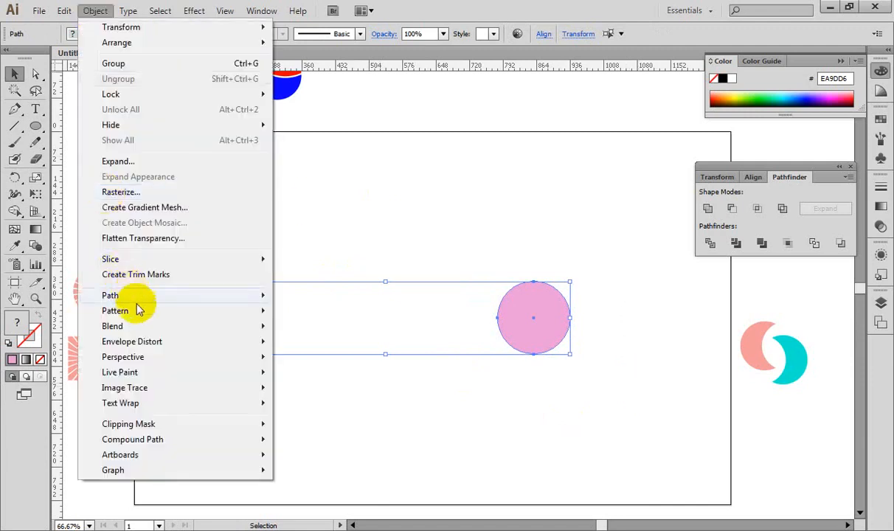
pyautogui.moveTo(145, 330)
pyautogui.click(320, 250)
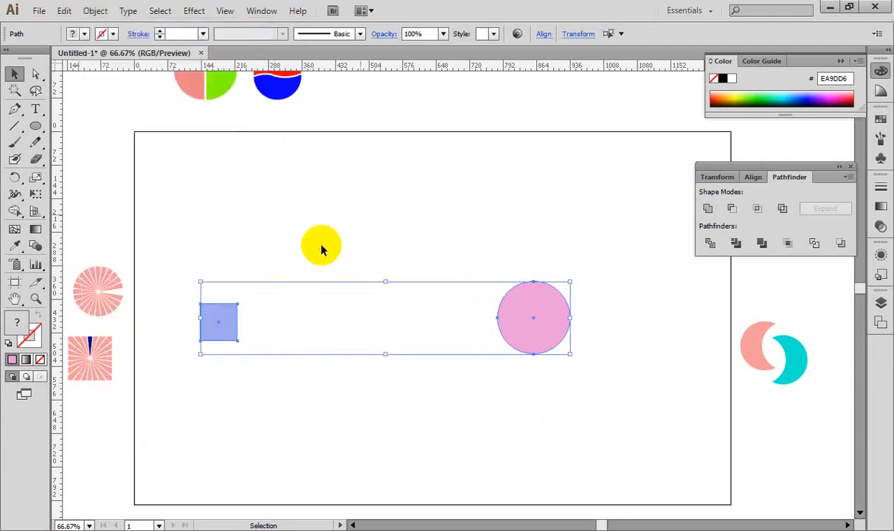
pyautogui.click(320, 250)
pyautogui.click(212, 321)
pyautogui.keyDown('shift'); pyautogui.click(552, 322); pyautogui.keyUp('shift')
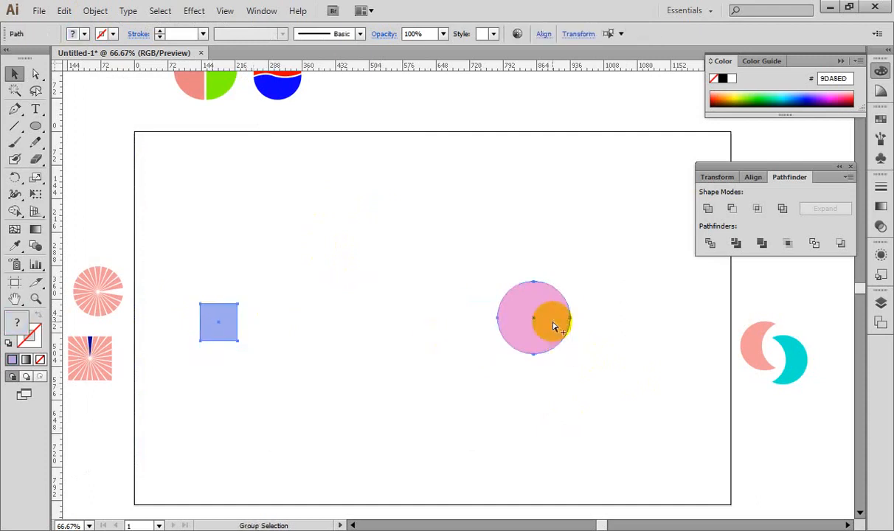
pyautogui.hotkey('ctrl', 'alt', 'n')
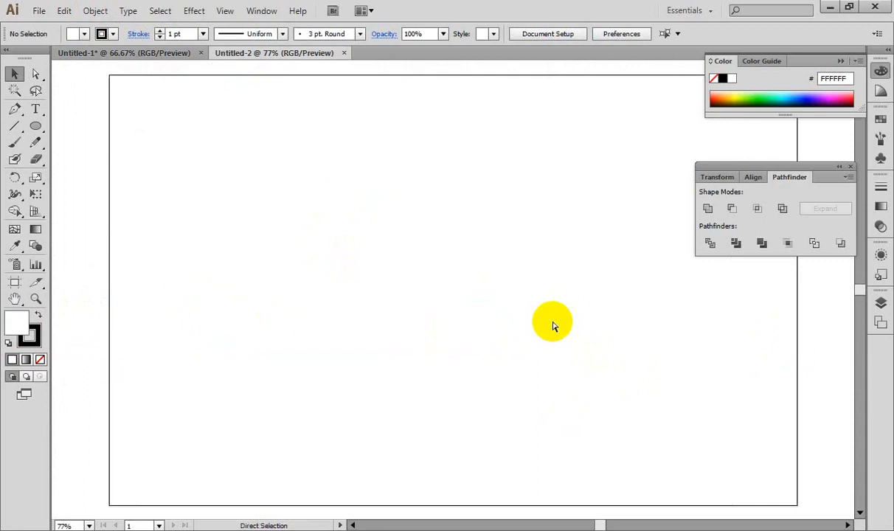
pyautogui.hotkey('ctrl', '-')
pyautogui.hotkey('ctrl', '-')
pyautogui.hotkey('ctrl', '-')
pyautogui.hotkey('ctrl', '-')
pyautogui.hotkey('ctrl', '-')
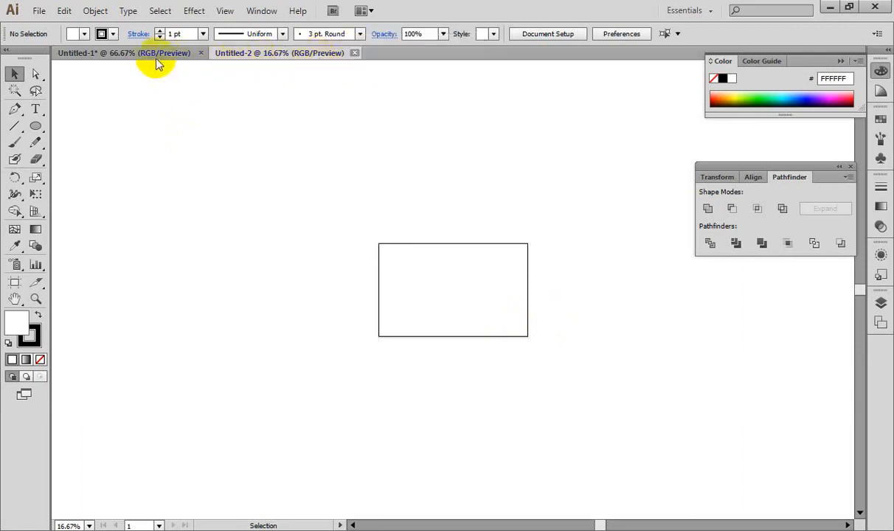
pyautogui.click(354, 53)
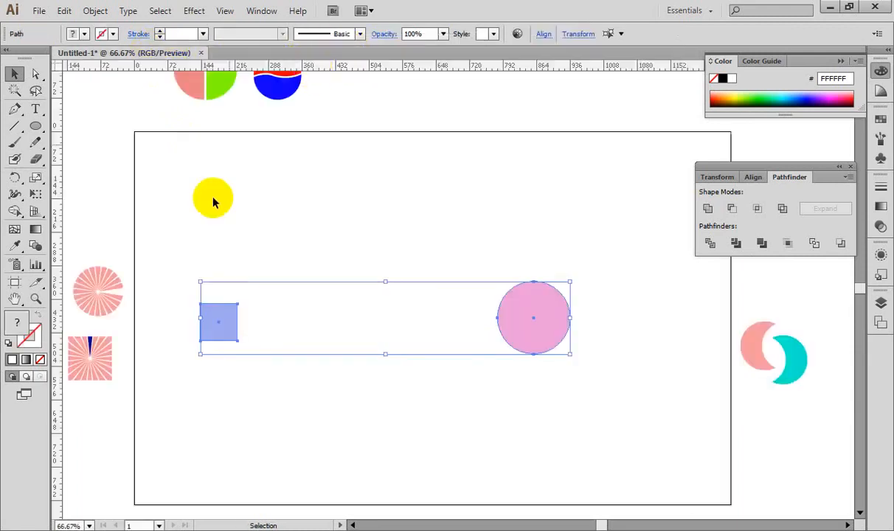
# Step: Select the light blue square and the pink circle together and make a blend between them
pyautogui.click(187, 276)
pyautogui.moveTo(173, 261); pyautogui.dragTo(623, 393)
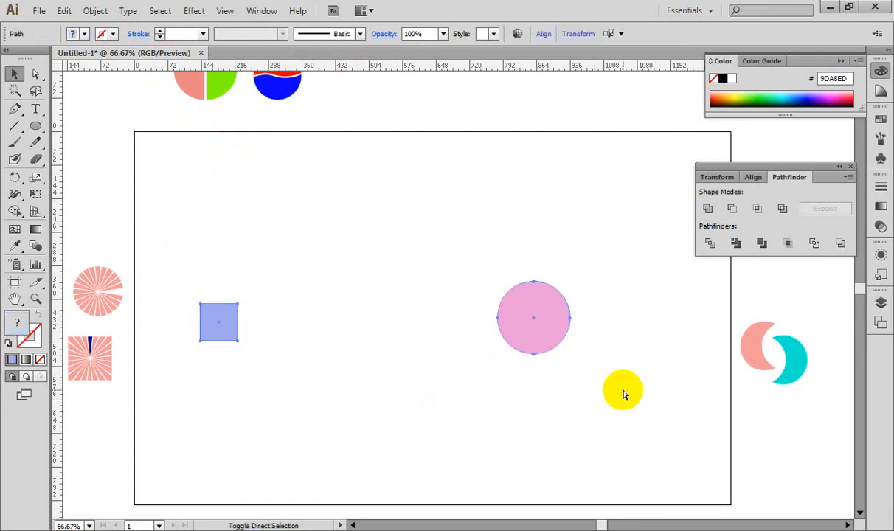
pyautogui.click(329, 260)
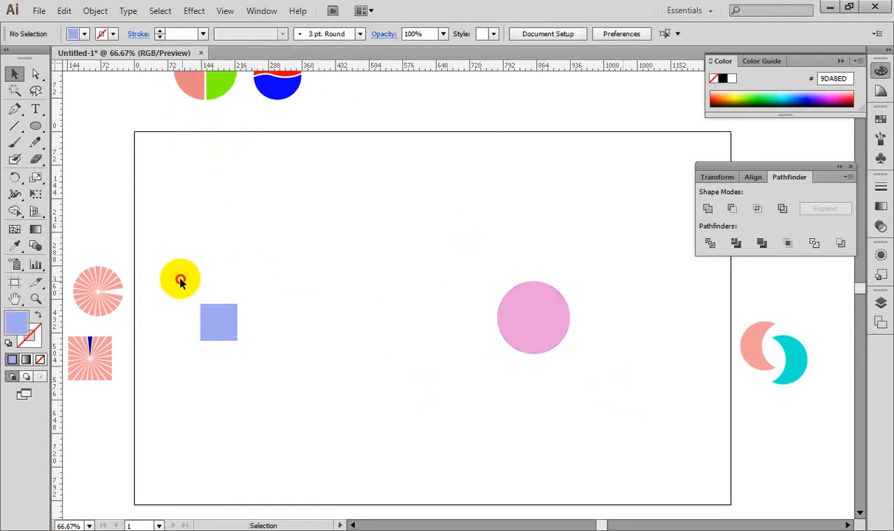
pyautogui.moveTo(181, 280); pyautogui.dragTo(585, 383)
pyautogui.click(95, 10)
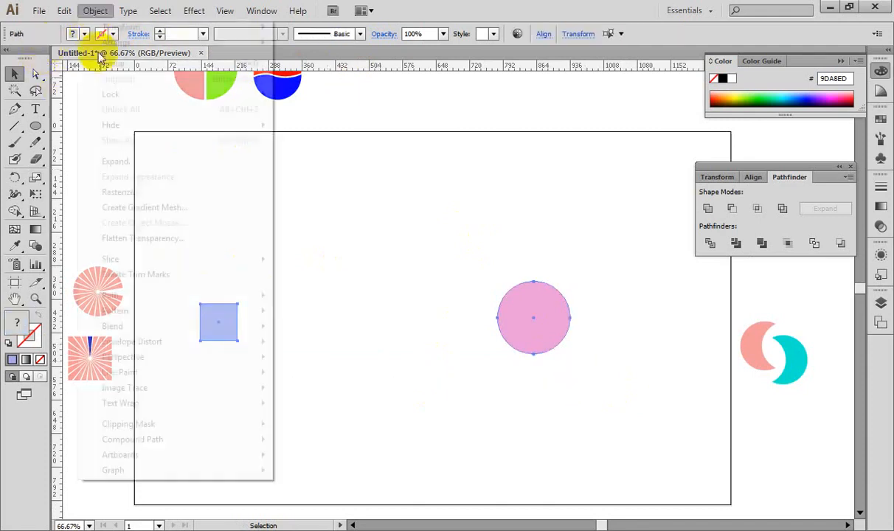
pyautogui.moveTo(161, 326)
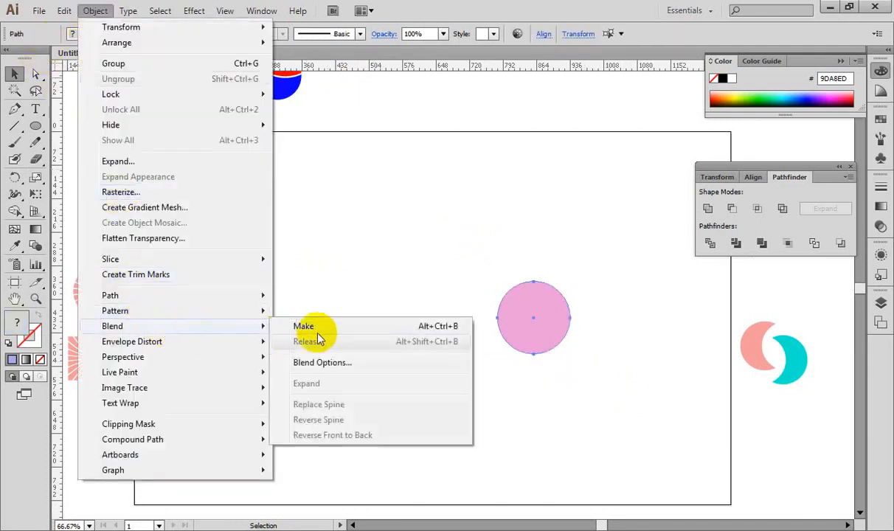
pyautogui.click(324, 334)
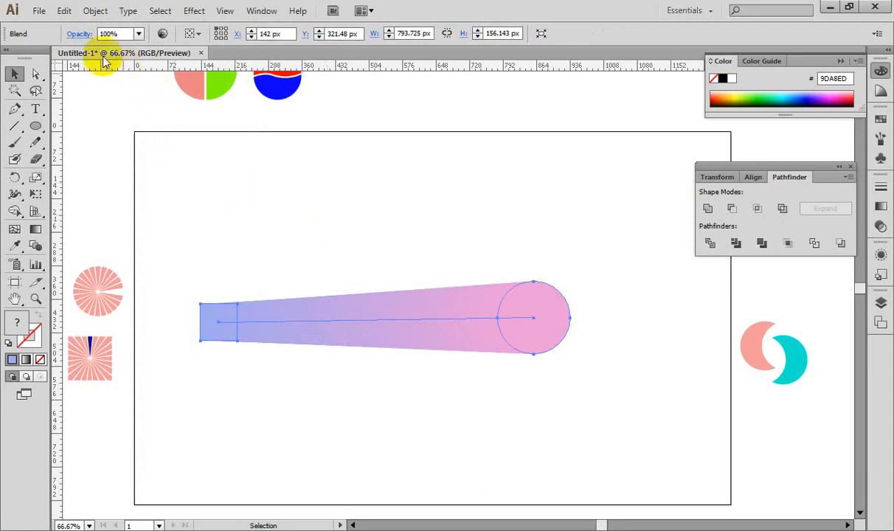
# Step: Turn on the preview in the blend's options and set the spacing to Specified Steps with 7 steps
pyautogui.click(95, 11)
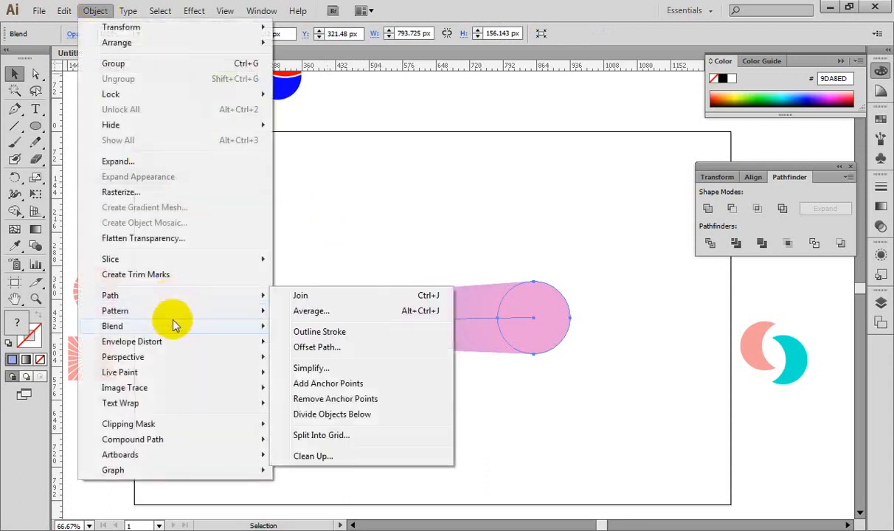
pyautogui.moveTo(262, 10)
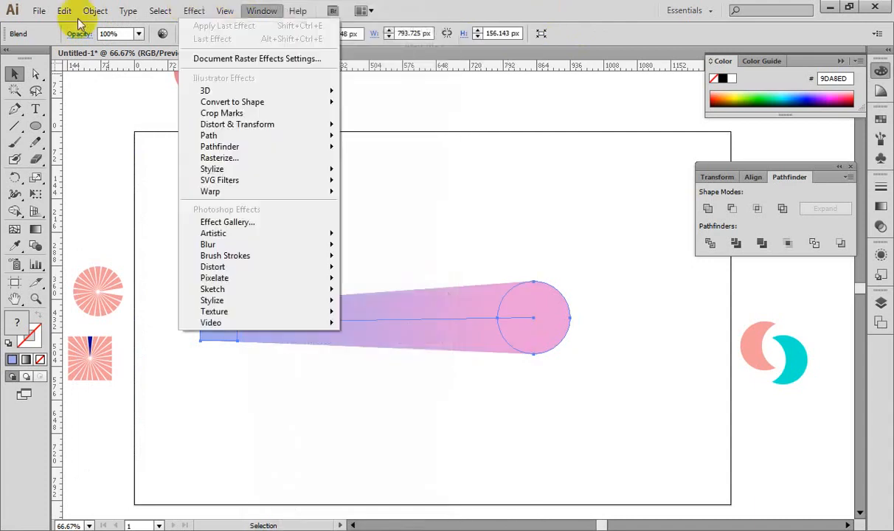
pyautogui.click(87, 12)
pyautogui.click(108, 14)
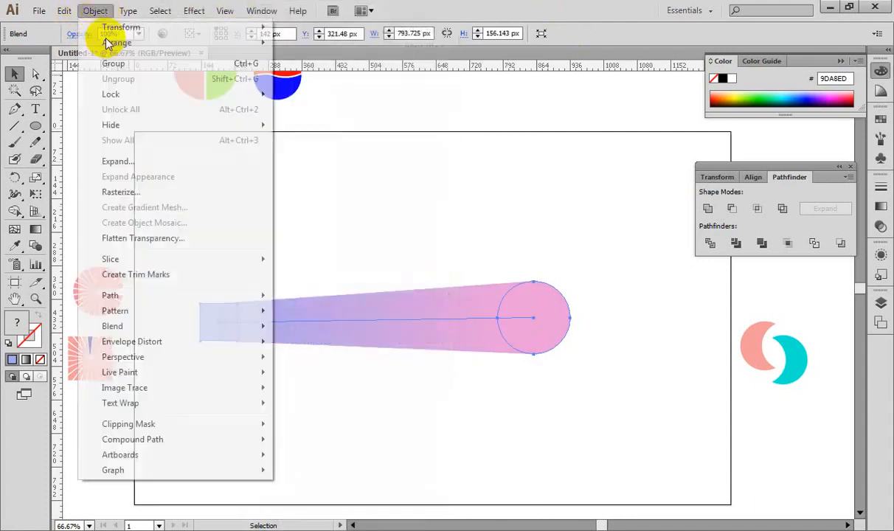
pyautogui.moveTo(167, 326)
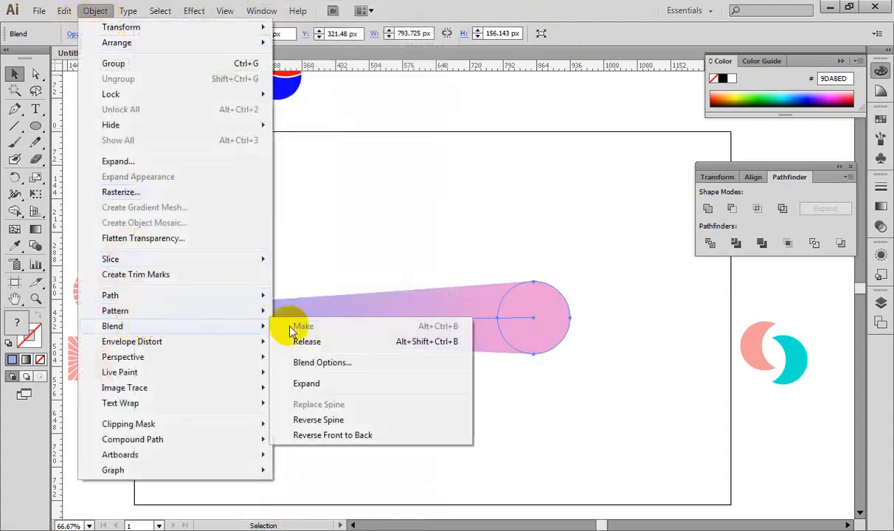
pyautogui.click(346, 362)
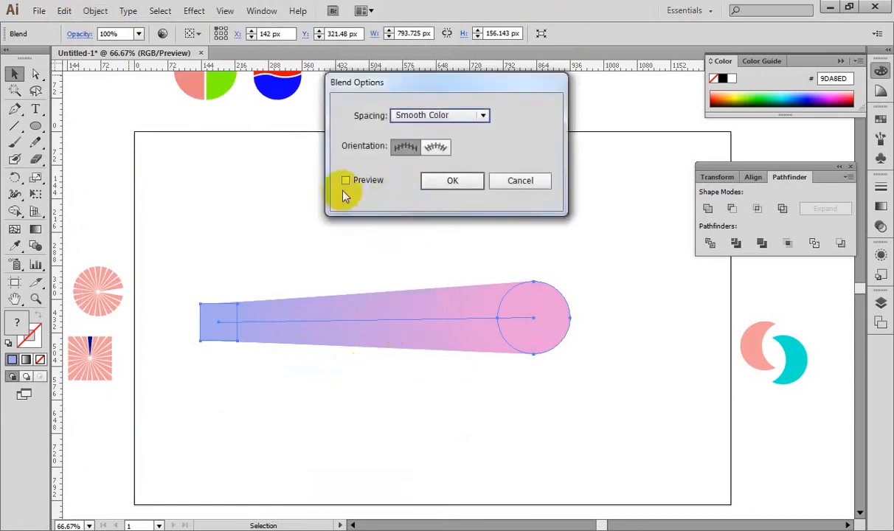
pyautogui.click(346, 181)
pyautogui.click(458, 116)
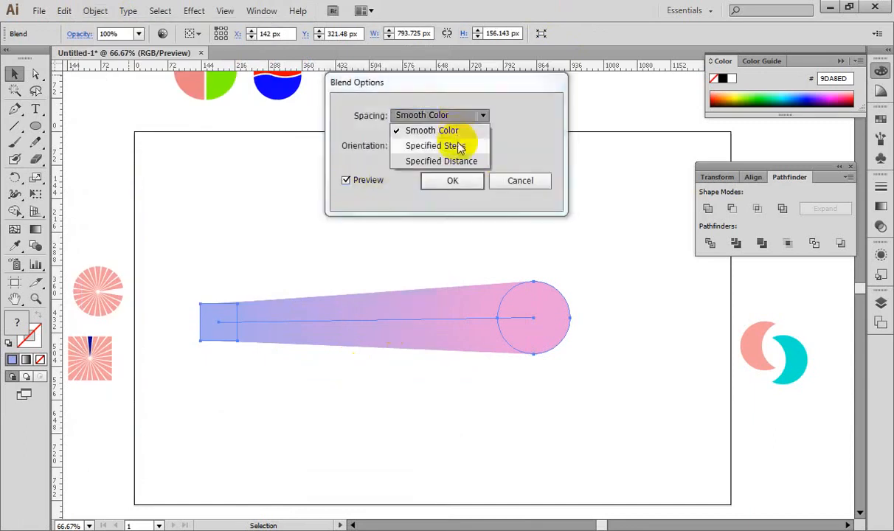
pyautogui.click(456, 144)
pyautogui.doubleClick(507, 116)
pyautogui.click(521, 116)
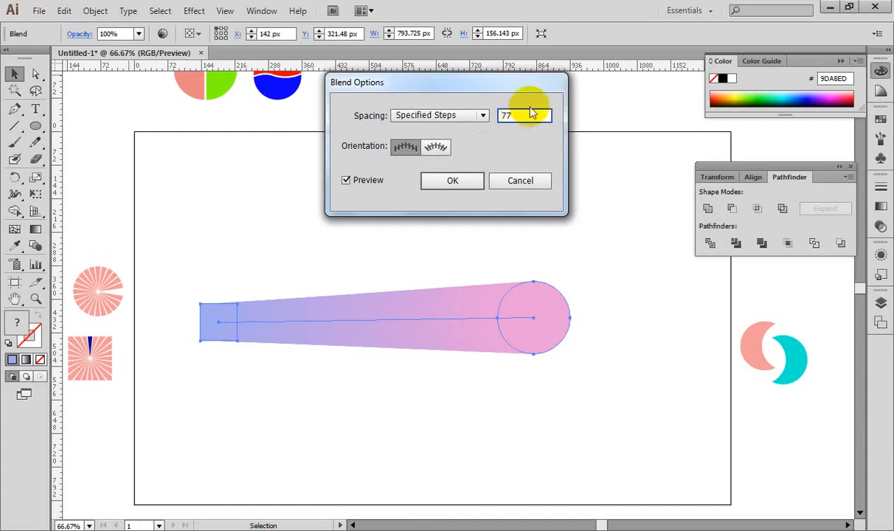
pyautogui.press('BackSpace')
pyautogui.press('Tab')
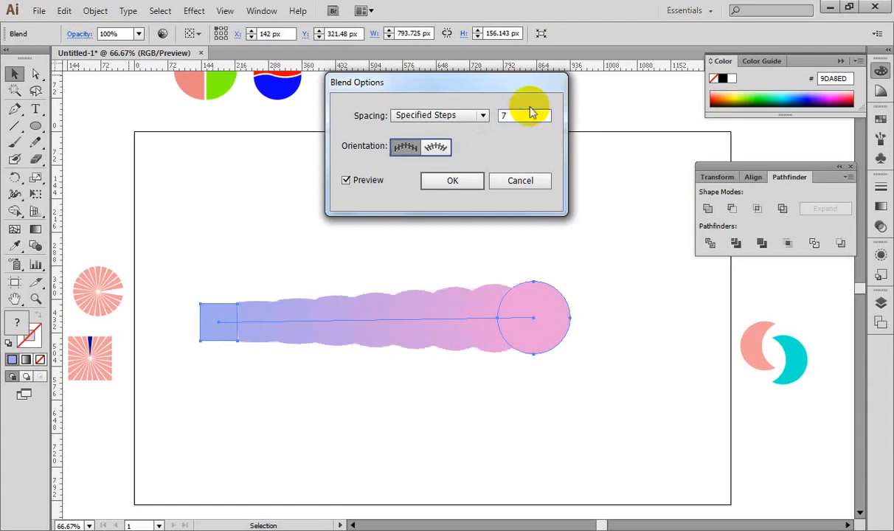
# Step: Reduce the blend to 5 specified steps and apply the blend options
pyautogui.doubleClick(523, 116)
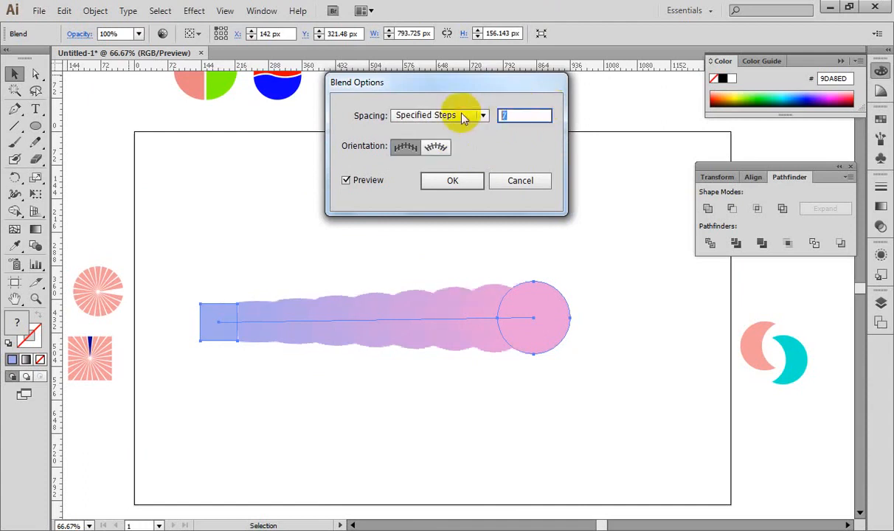
pyautogui.write('5')
pyautogui.press('Tab')
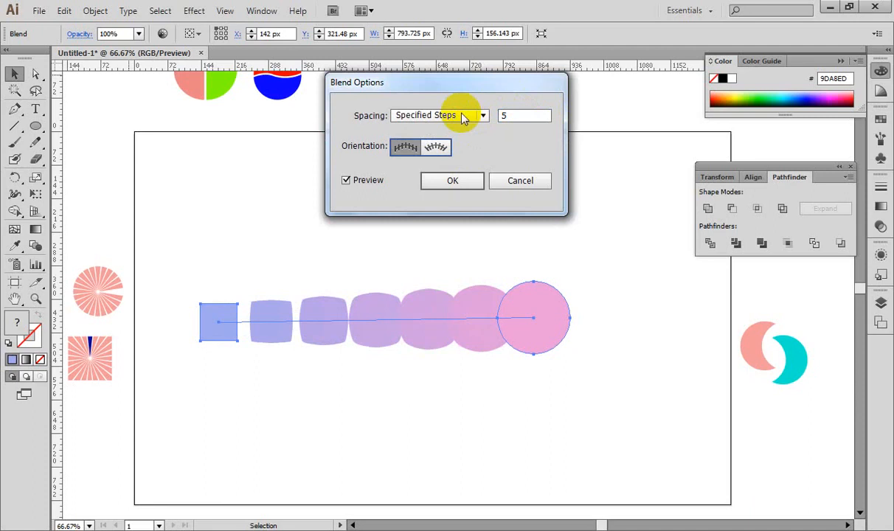
pyautogui.click(451, 181)
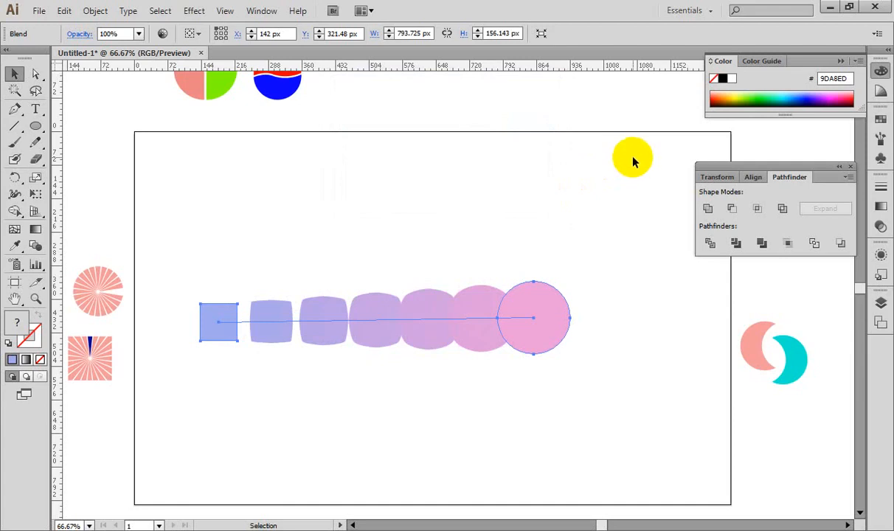
# Step: Move the whole blend up and slightly left on the artboard, to about X 99 px, Y 229 px
pyautogui.hotkey('ctrl', '1')
pyautogui.press('space')
pyautogui.moveTo(463, 227); pyautogui.dragTo(539, 232)
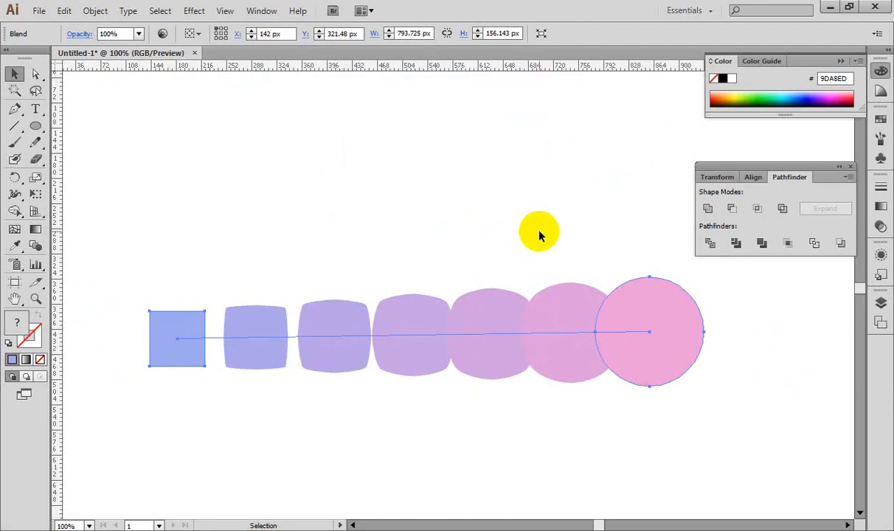
pyautogui.moveTo(520, 303); pyautogui.dragTo(490, 178)
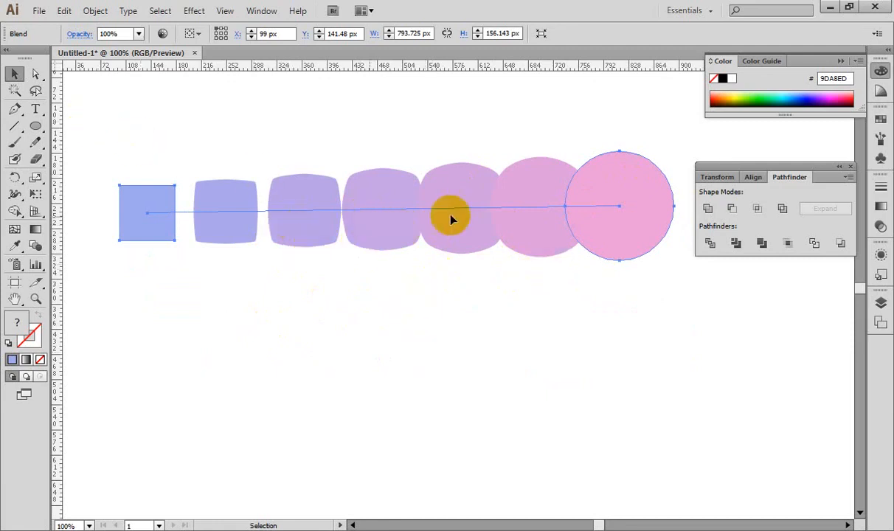
pyautogui.rightClick(507, 201)
pyautogui.click(575, 18)
pyautogui.click(176, 145)
pyautogui.moveTo(460, 224); pyautogui.dragTo(461, 288)
# Step: Expand the blend with only Object enabled, then ungroup the result into separate shapes
pyautogui.click(94, 13)
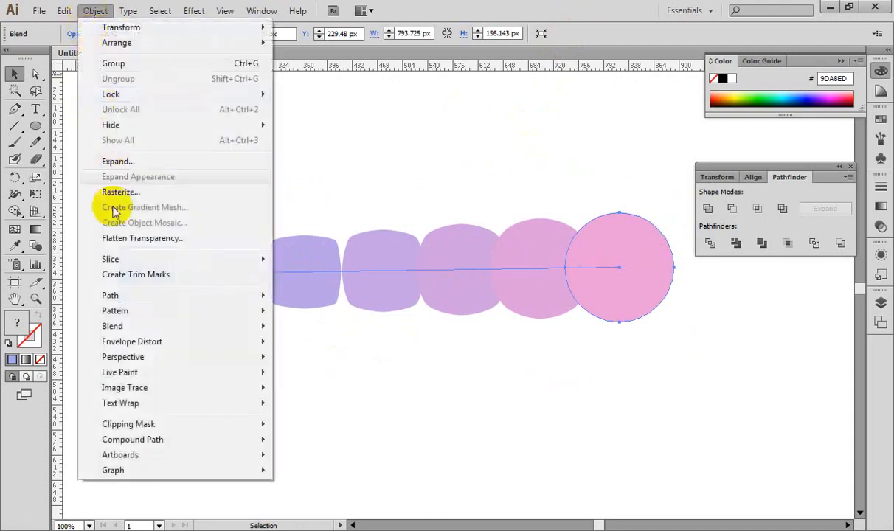
pyautogui.click(135, 168)
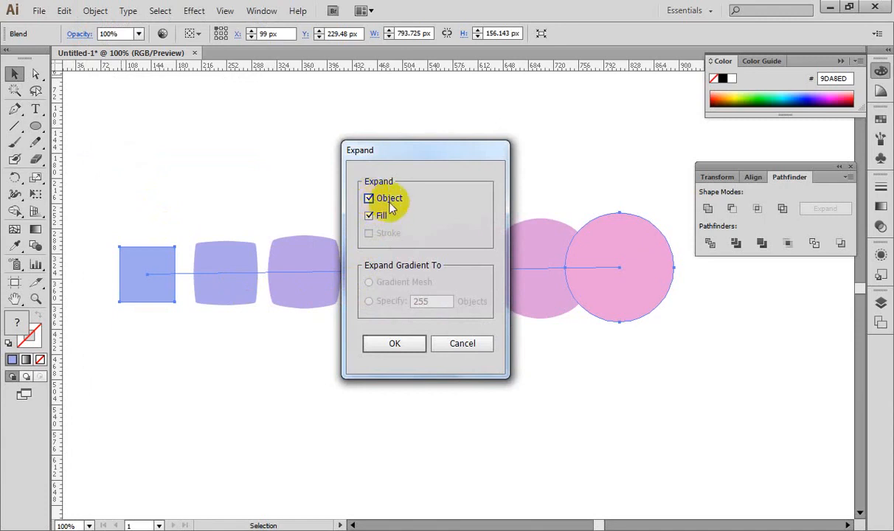
pyautogui.click(369, 216)
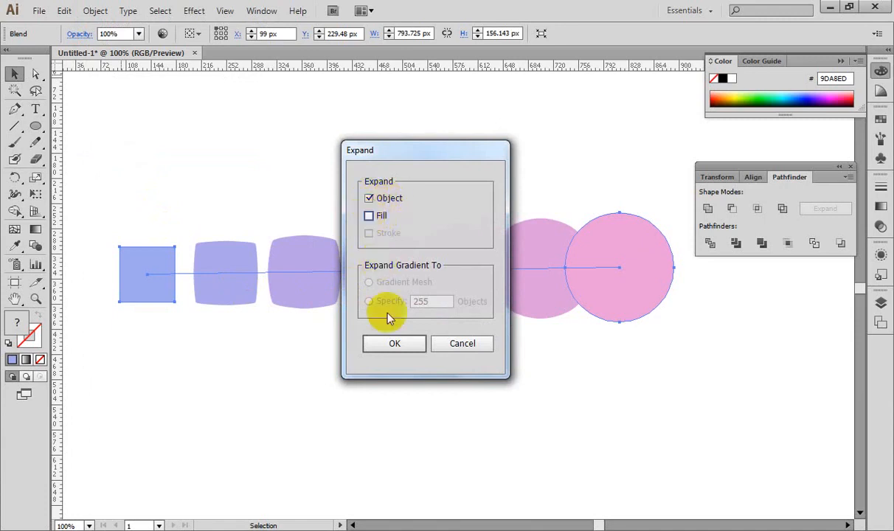
pyautogui.click(395, 344)
pyautogui.rightClick(437, 273)
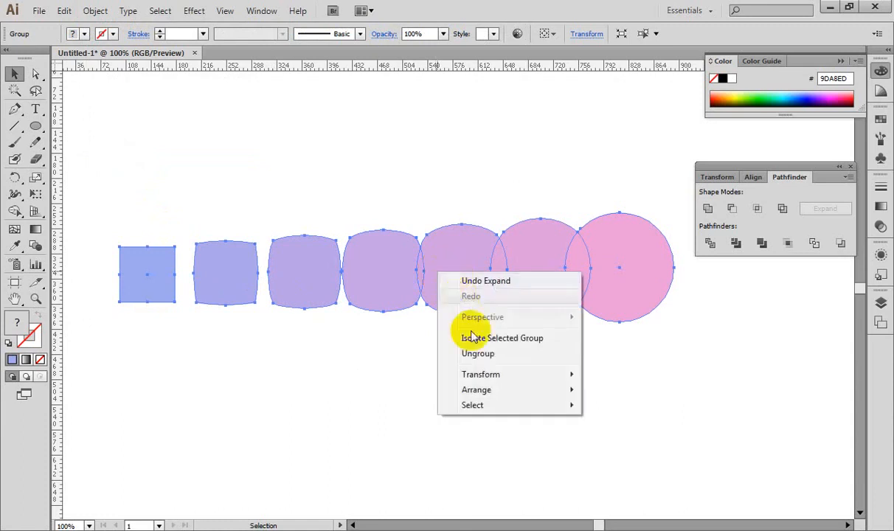
pyautogui.click(483, 357)
pyautogui.click(469, 186)
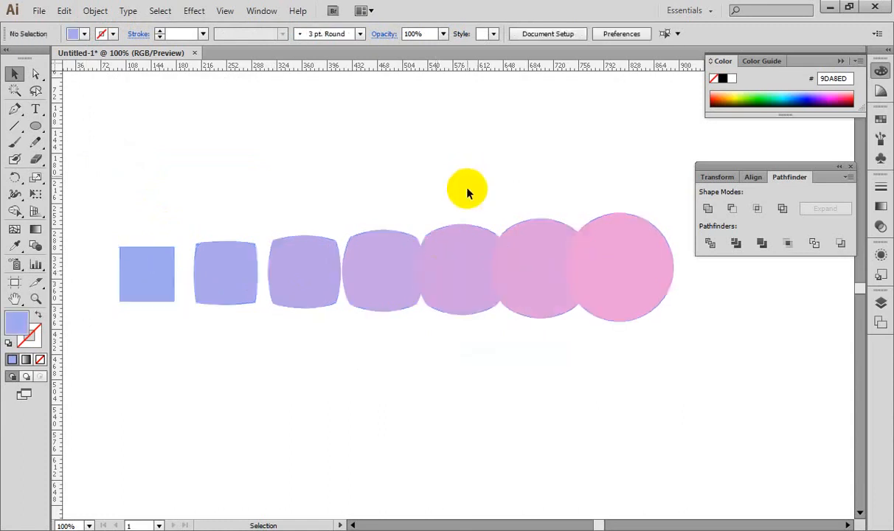
# Step: Try moving the fifth and third shapes of the row down individually, and undo both moves
pyautogui.click(465, 261)
pyautogui.moveTo(463, 295); pyautogui.dragTo(462, 392)
pyautogui.moveTo(315, 295); pyautogui.dragTo(303, 362)
pyautogui.hotkey('ctrl', 'z')
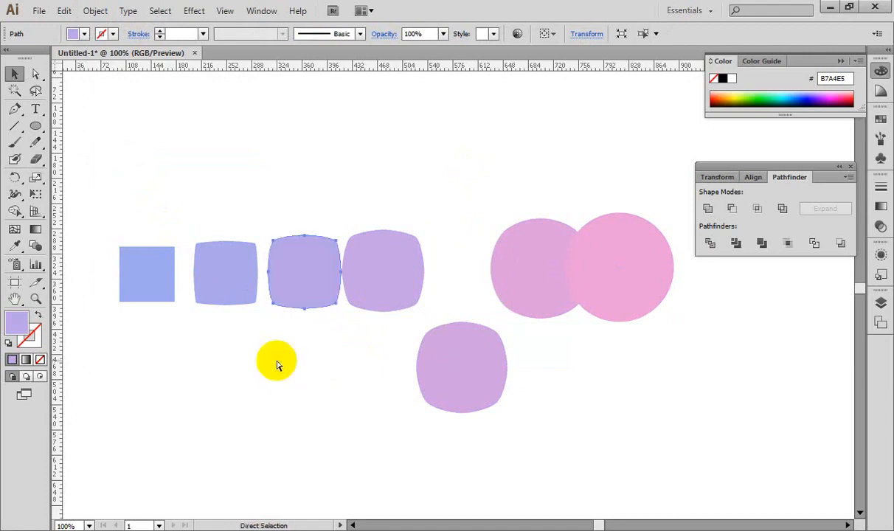
pyautogui.hotkey('ctrl', 'z')
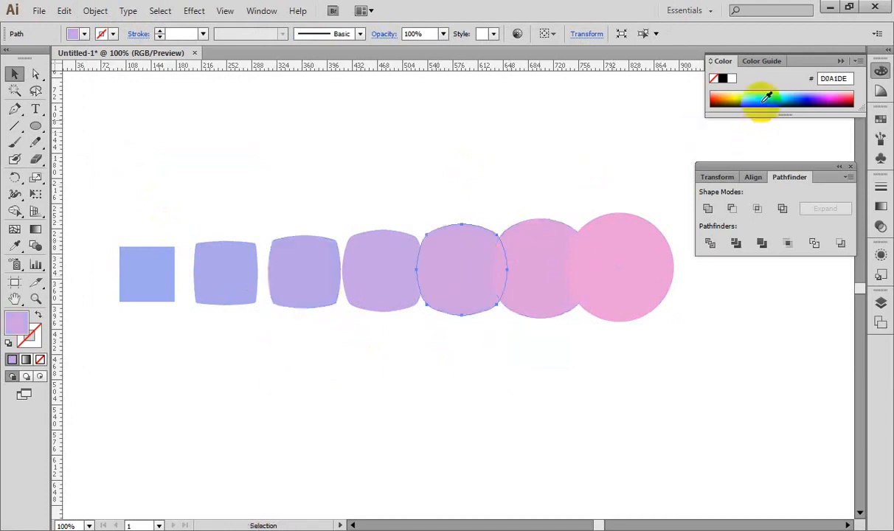
# Step: Fill the fifth shape of the row with green and the third shape with blue 006DD4
pyautogui.click(759, 95)
pyautogui.click(323, 250)
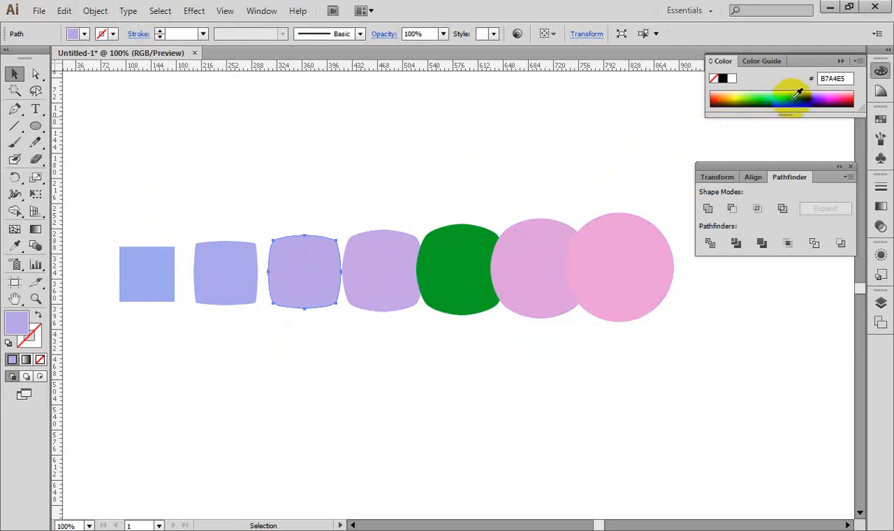
pyautogui.click(797, 96)
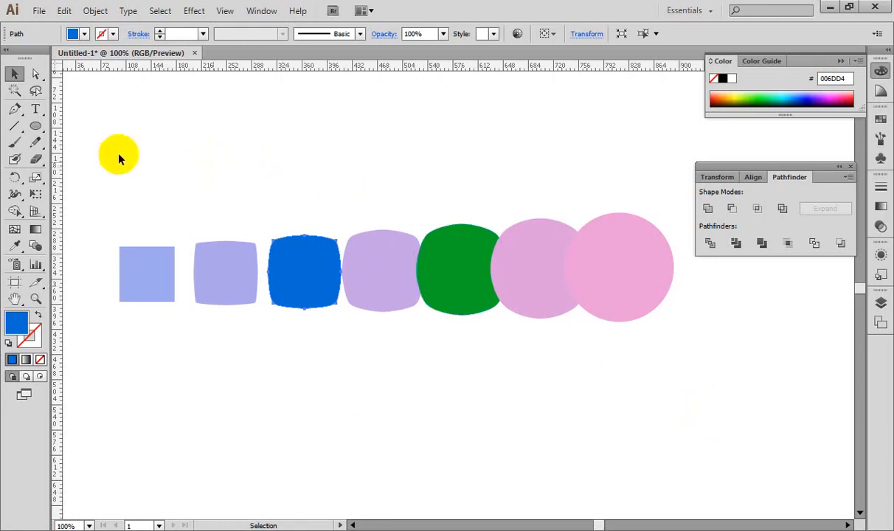
# Step: Delete the whole row of shapes and draw a large blue five-pointed star left of the artboard's centre
pyautogui.moveTo(104, 194); pyautogui.dragTo(640, 334)
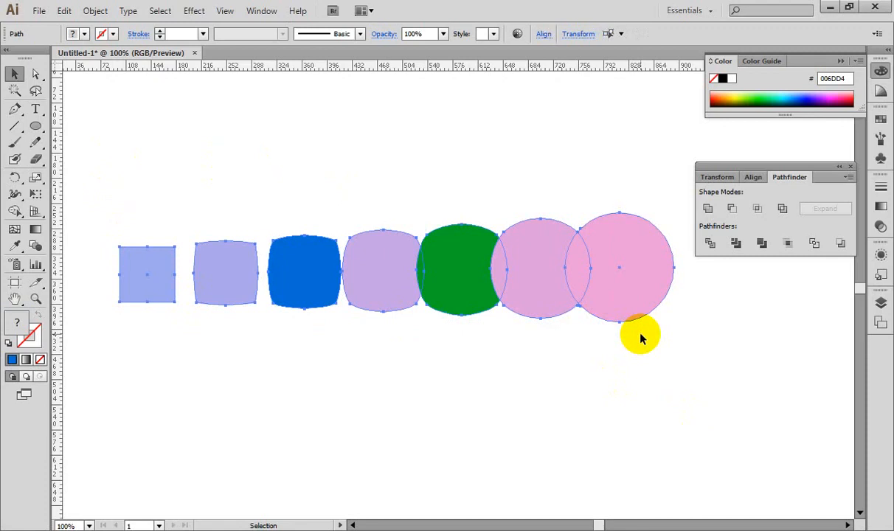
pyautogui.press('Delete')
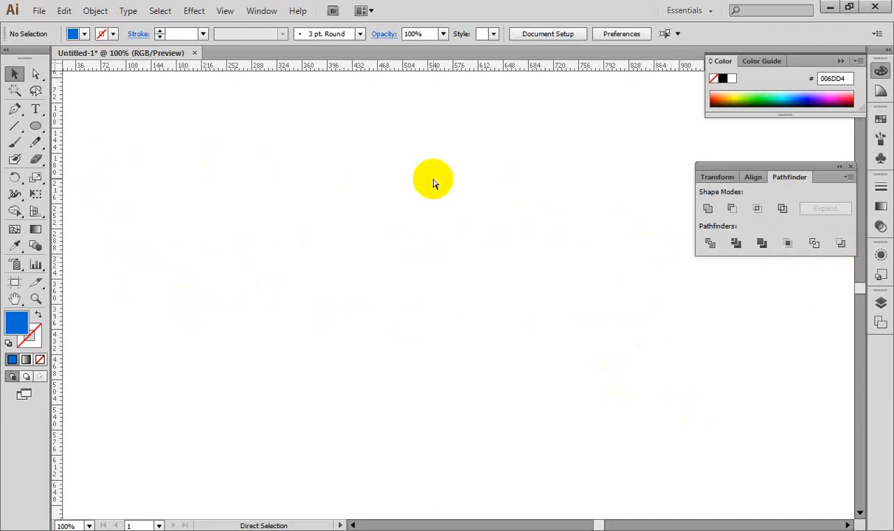
pyautogui.hotkey('ctrl', '-')
pyautogui.hotkey('ctrl', '-')
pyautogui.hotkey('ctrl', '+')
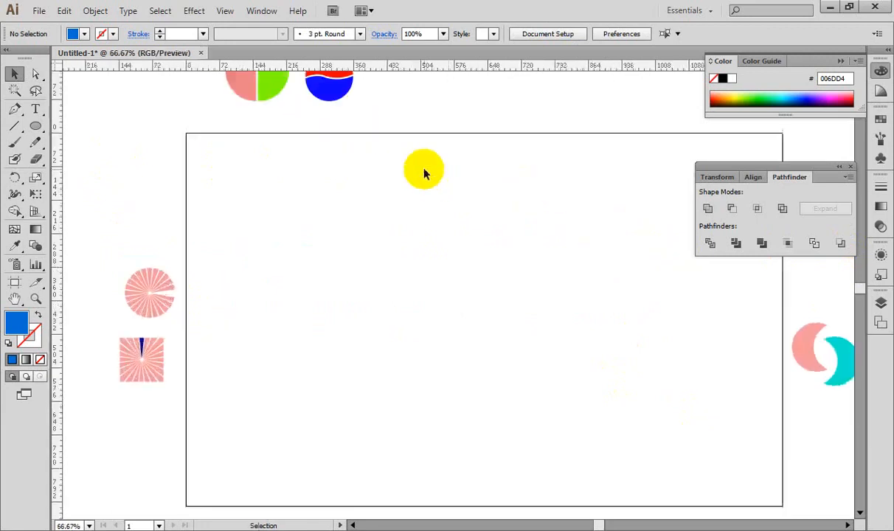
pyautogui.moveTo(35, 125); pyautogui.dragTo(87, 191)
pyautogui.moveTo(273, 233); pyautogui.dragTo(454, 343)
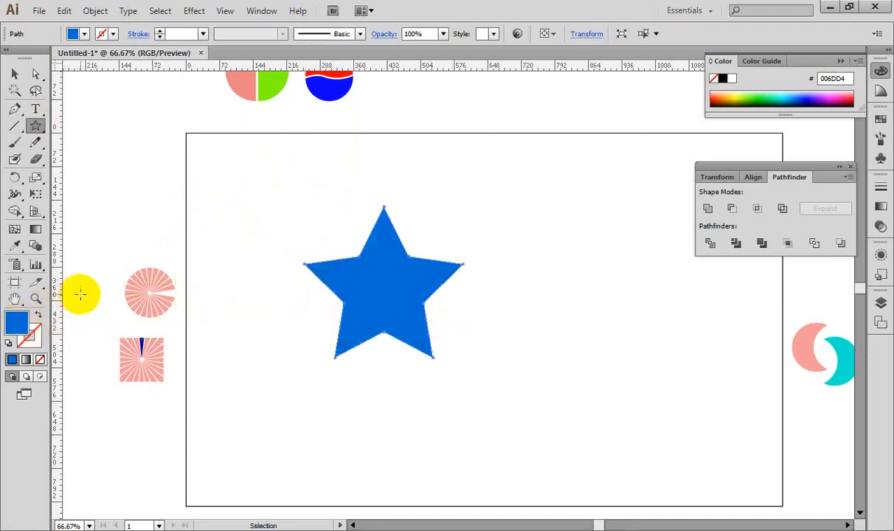
# Step: Fill the selected front star with light grey E6EAEF
pyautogui.doubleClick(15, 318)
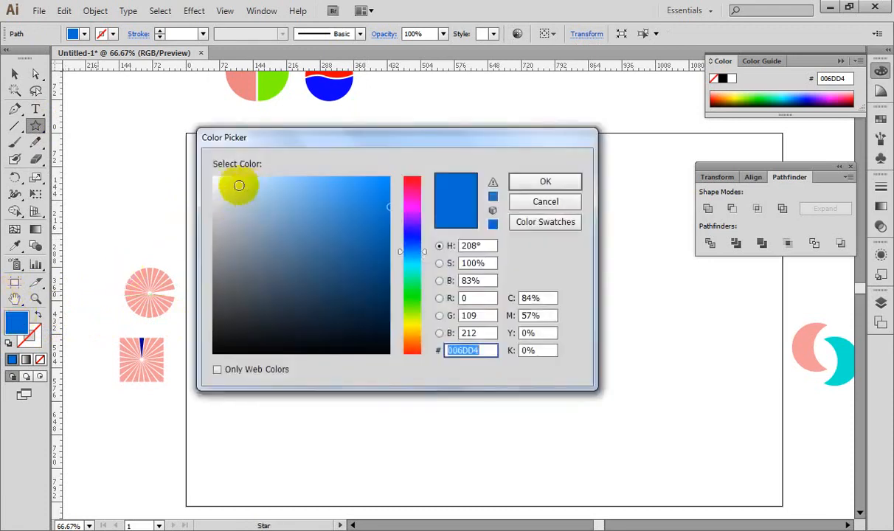
pyautogui.click(219, 187)
pyautogui.click(520, 182)
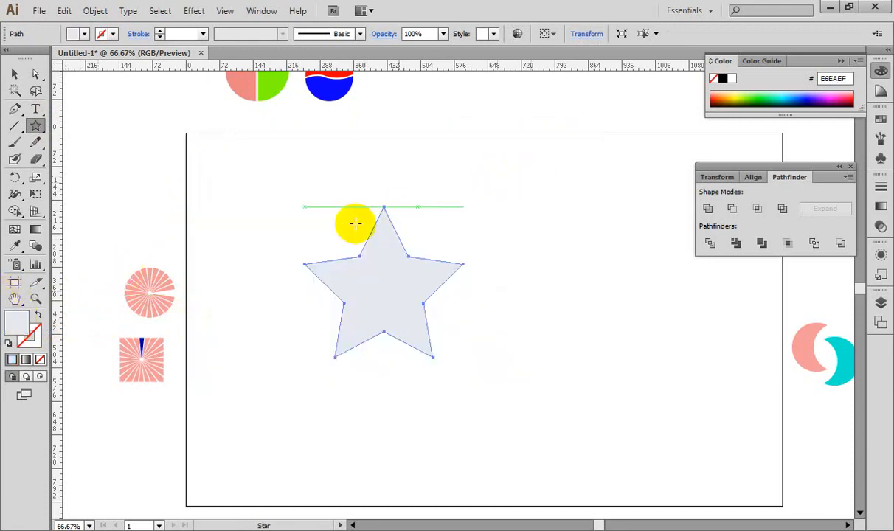
# Step: Show the bounding box and shrink the light grey star about its centre to about a third of its size
pyautogui.click(15, 74)
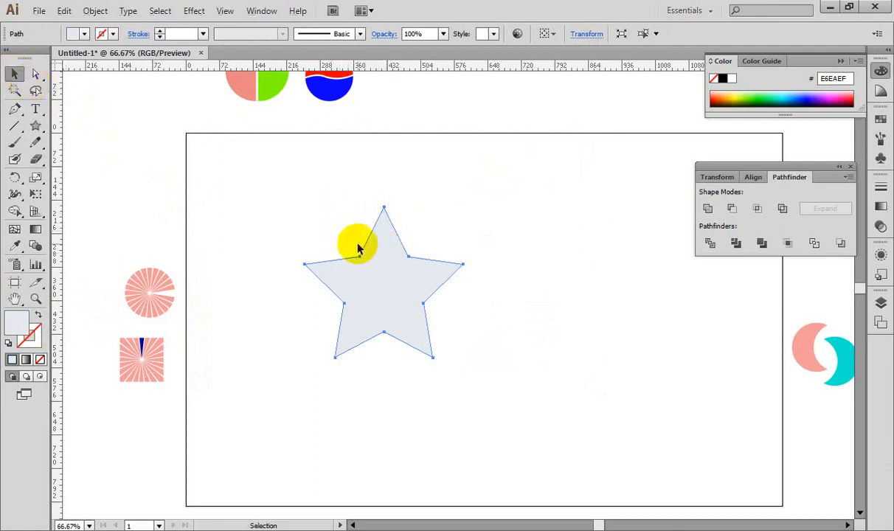
pyautogui.click(358, 247)
pyautogui.click(373, 234)
pyautogui.click(225, 12)
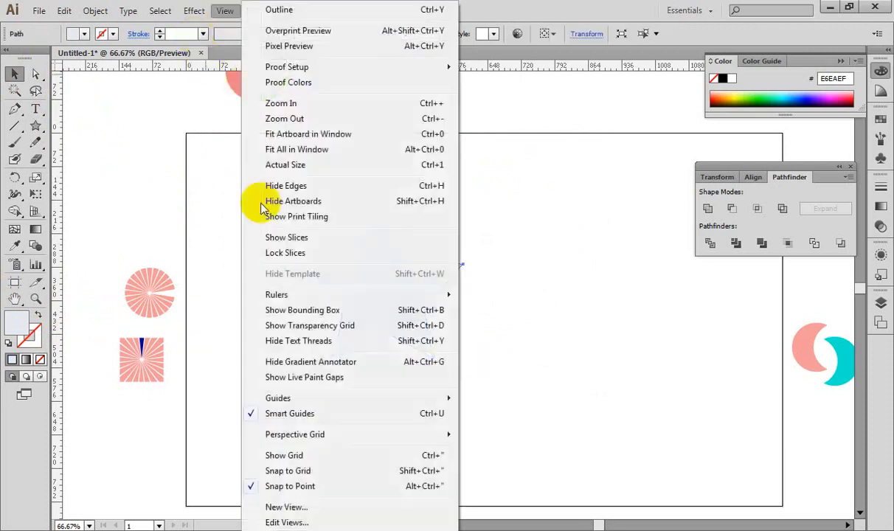
pyautogui.click(313, 309)
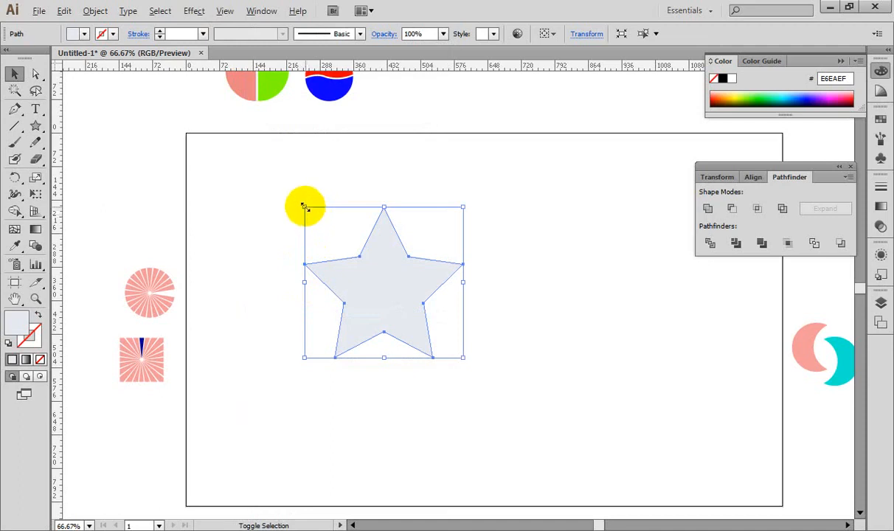
pyautogui.moveTo(303, 206); pyautogui.dragTo(359, 250)
# Step: Select both the blue and the light grey star, blend them together, and inspect the deselected result up close
pyautogui.moveTo(286, 198); pyautogui.dragTo(504, 392)
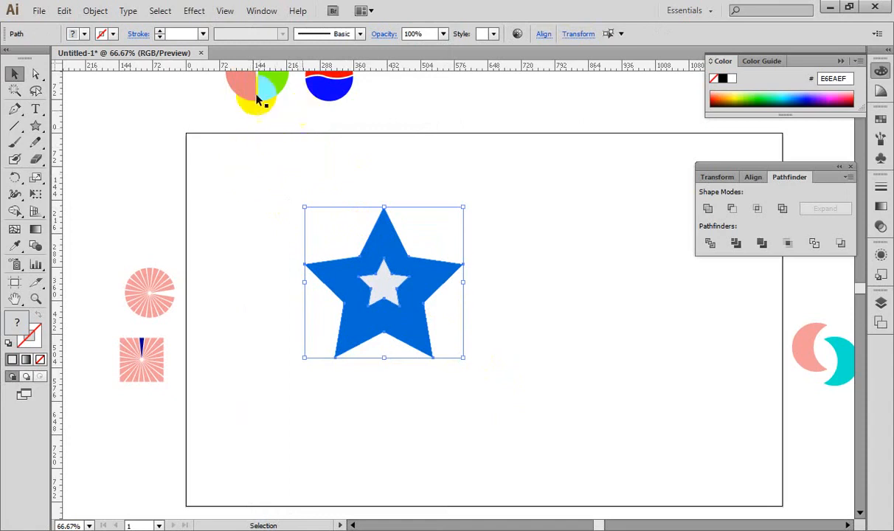
pyautogui.click(101, 12)
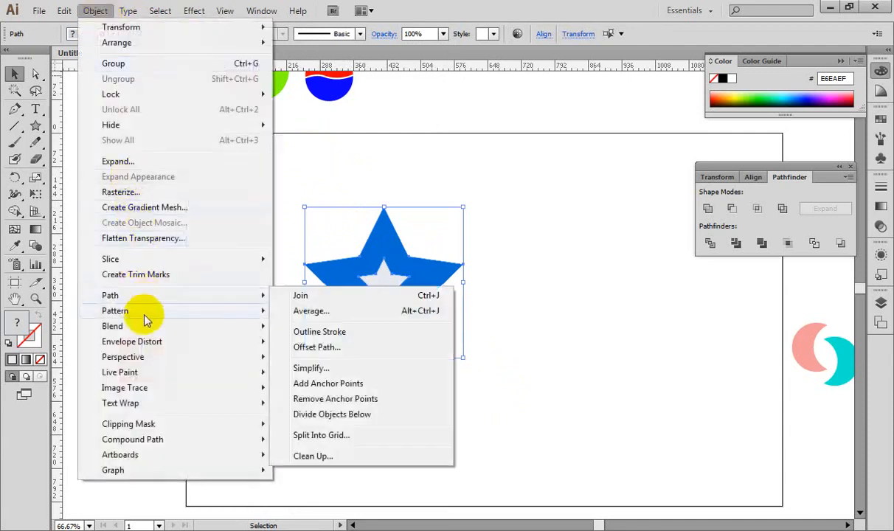
pyautogui.moveTo(145, 327)
pyautogui.click(303, 328)
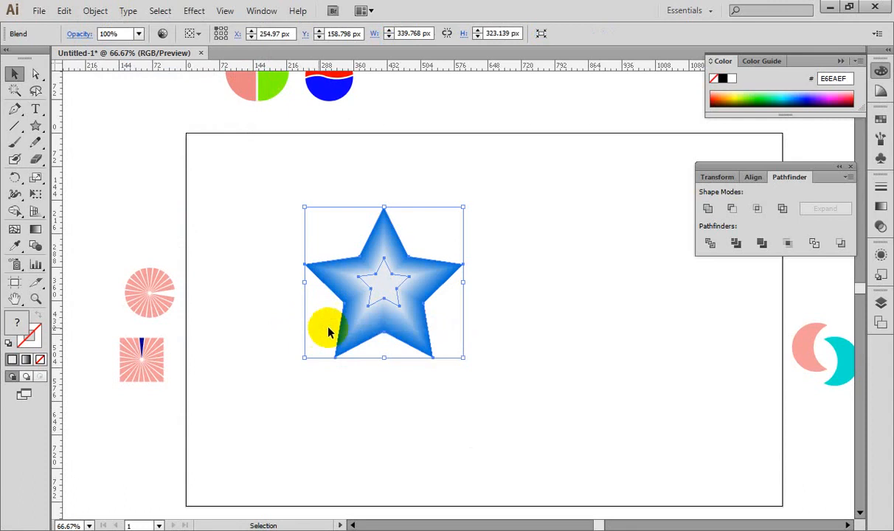
pyautogui.click(552, 212)
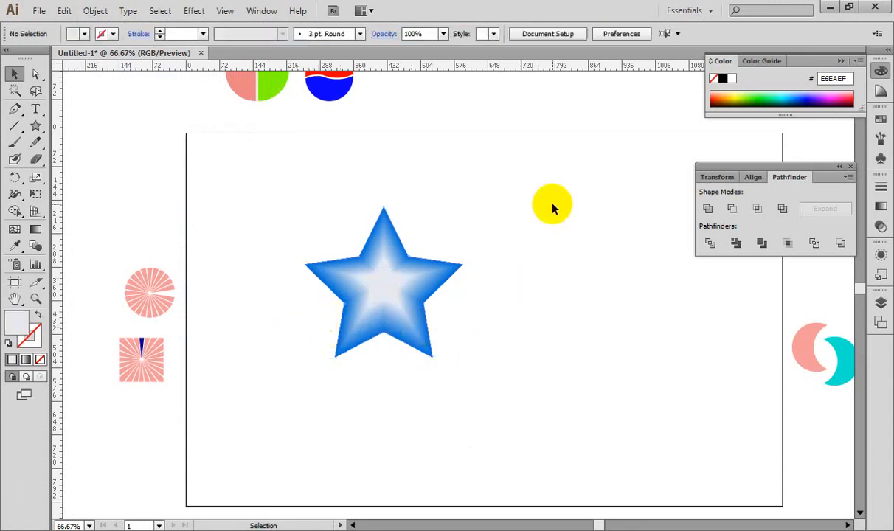
pyautogui.hotkey('ctrl', '+')
pyautogui.hotkey('ctrl', '+')
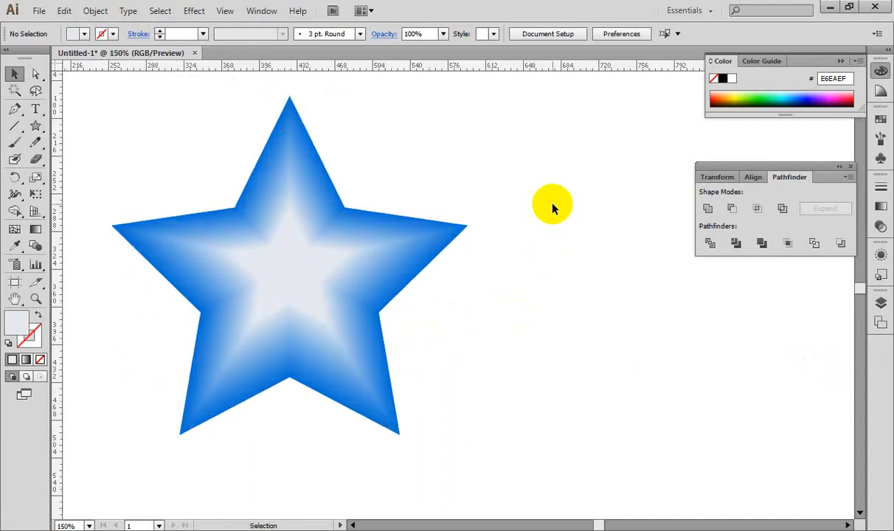
pyautogui.hotkey('ctrl', '-')
pyautogui.hotkey('ctrl', '-')
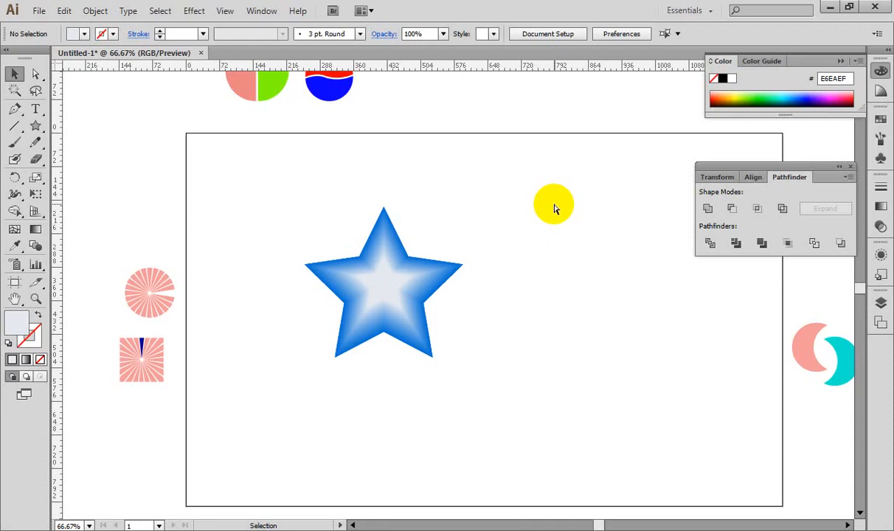
# Step: Open the star blend's options, enable Preview, and change the spacing to Specified Steps with 29 steps
pyautogui.hotkey('ctrl', '=')
pyautogui.hotkey('ctrl', '=')
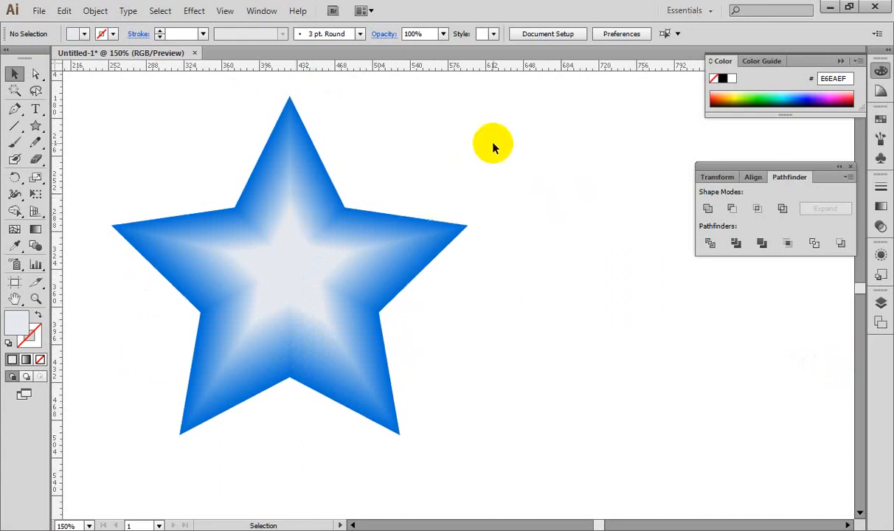
pyautogui.click(275, 213)
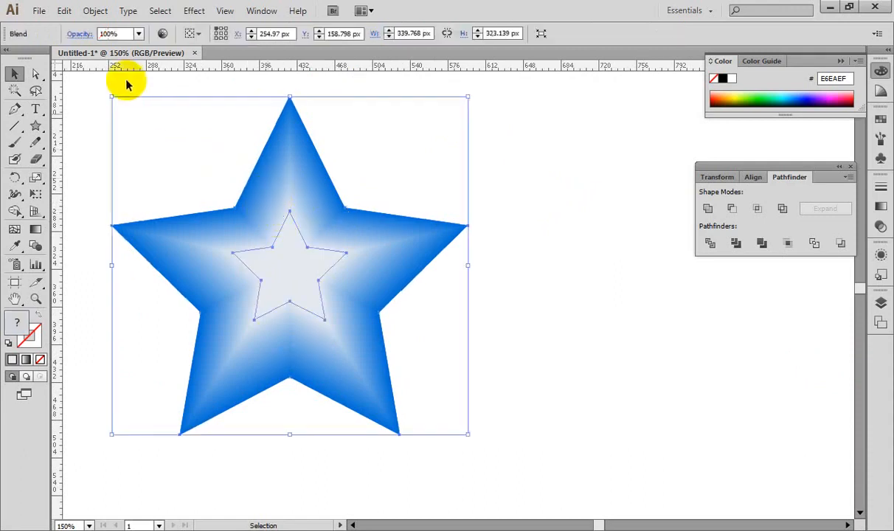
pyautogui.click(96, 11)
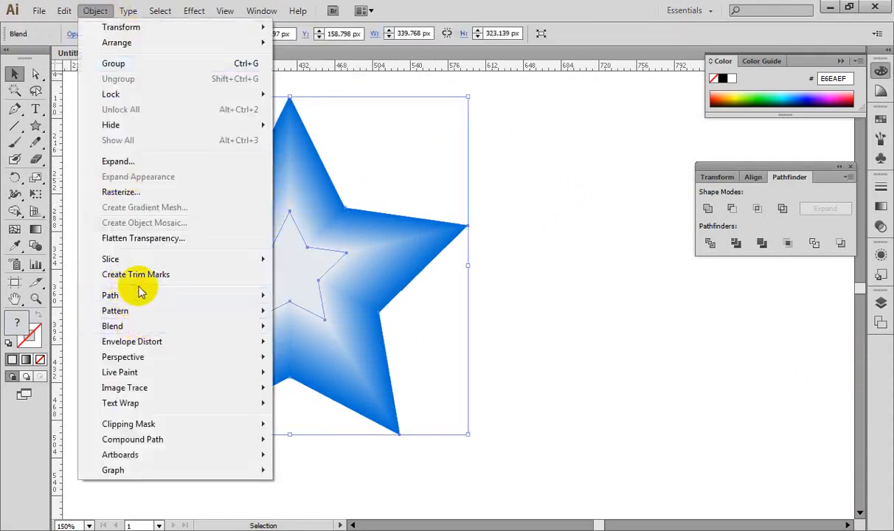
pyautogui.moveTo(142, 328)
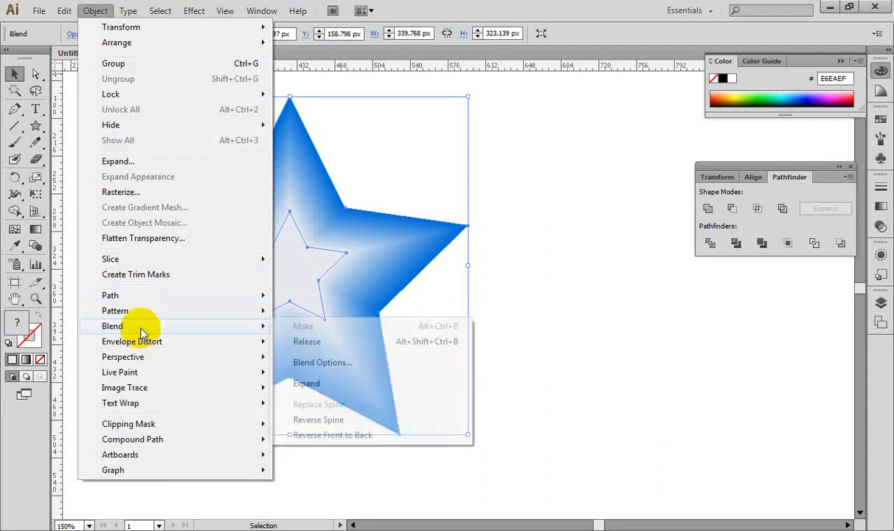
pyautogui.click(376, 360)
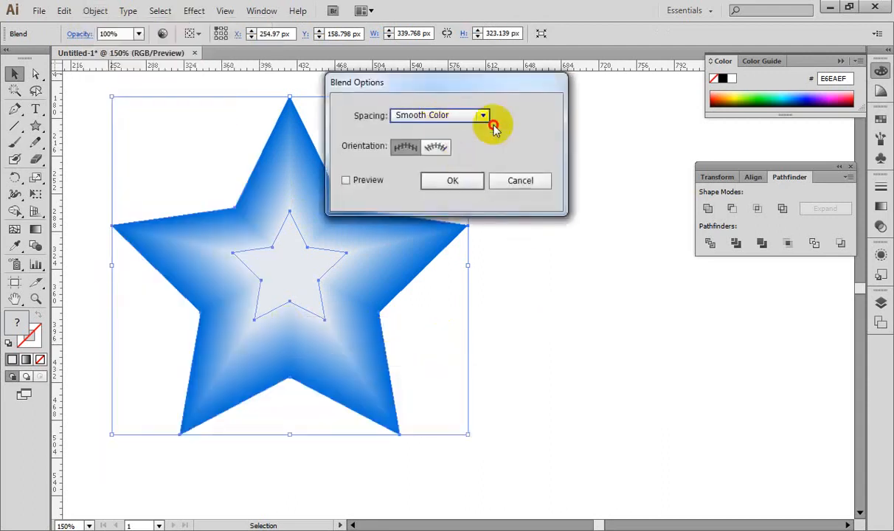
pyautogui.moveTo(398, 81); pyautogui.dragTo(643, 246)
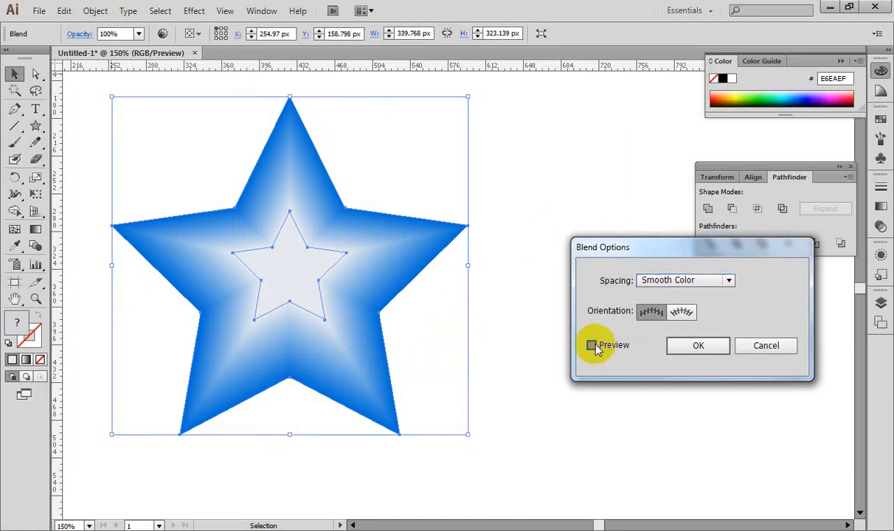
pyautogui.click(592, 345)
pyautogui.click(672, 281)
pyautogui.click(674, 309)
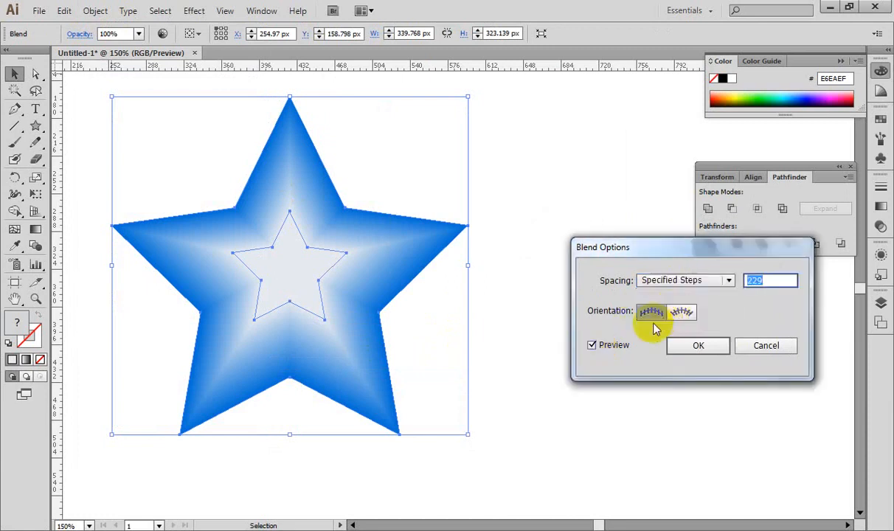
pyautogui.click(768, 279)
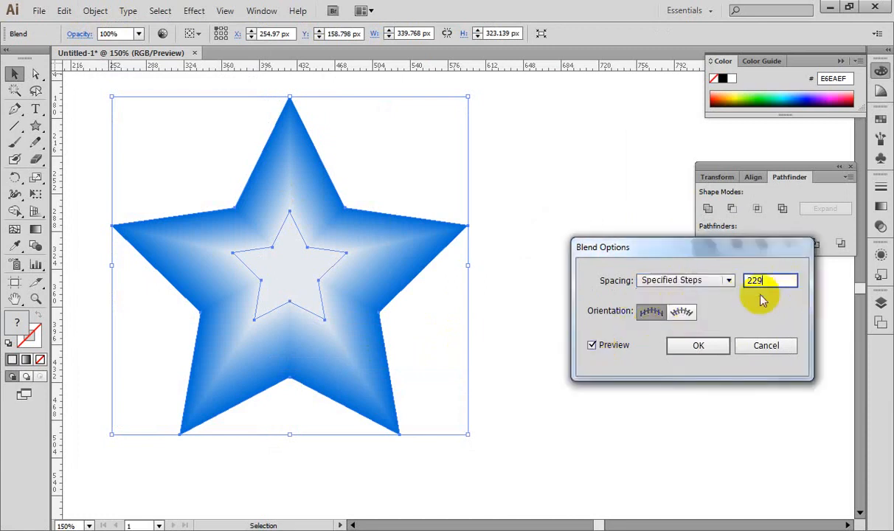
pyautogui.press('Left')
pyautogui.press('Left')
pyautogui.press('Tab')
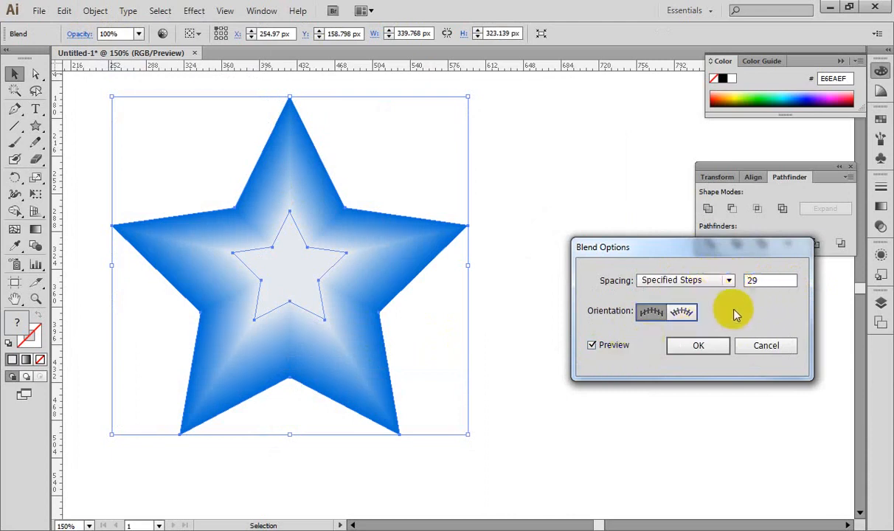
# Step: Set the star blend's number of specified steps to 7 and apply the options
pyautogui.doubleClick(769, 280)
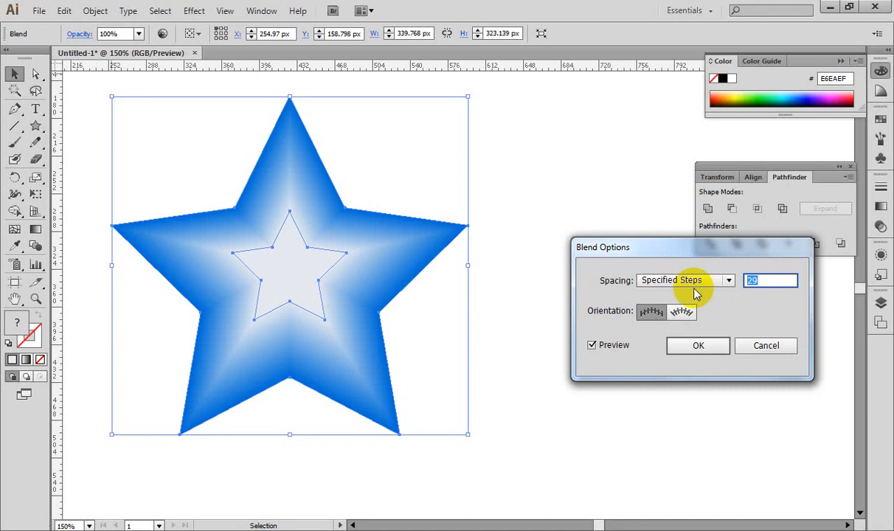
pyautogui.write('7')
pyautogui.press('Tab')
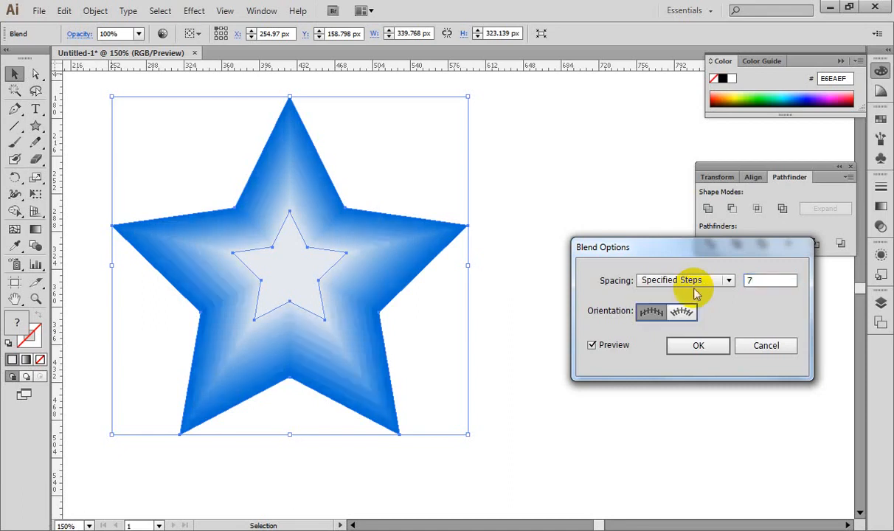
pyautogui.click(698, 347)
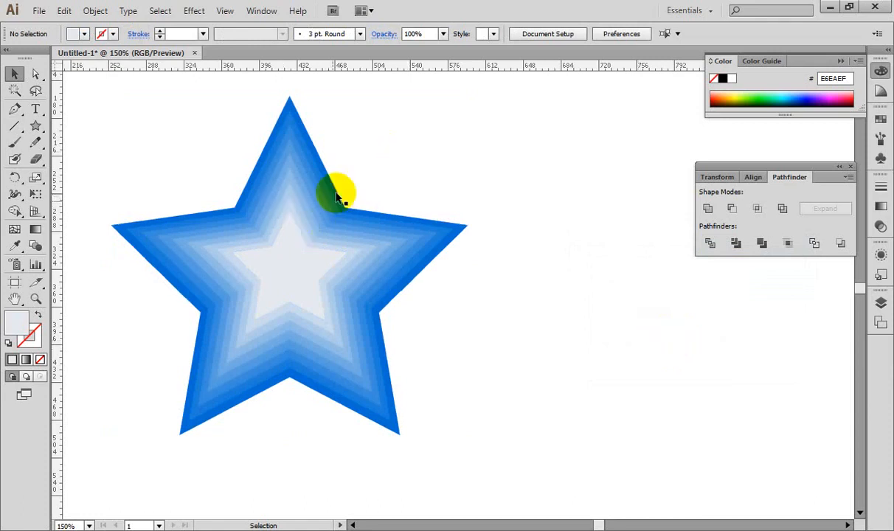
# Step: Expand the star blend, ungroup it into separate star shapes, and deselect everything
pyautogui.click(325, 258)
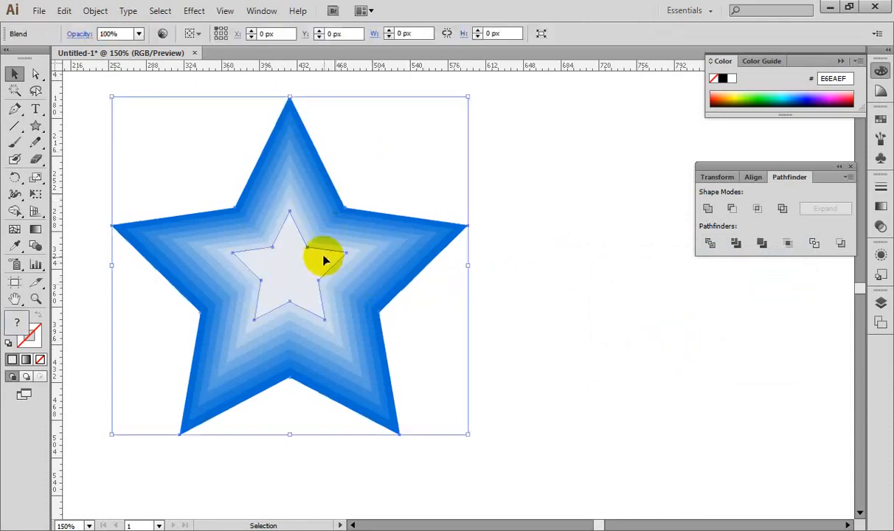
pyautogui.click(95, 12)
pyautogui.click(111, 161)
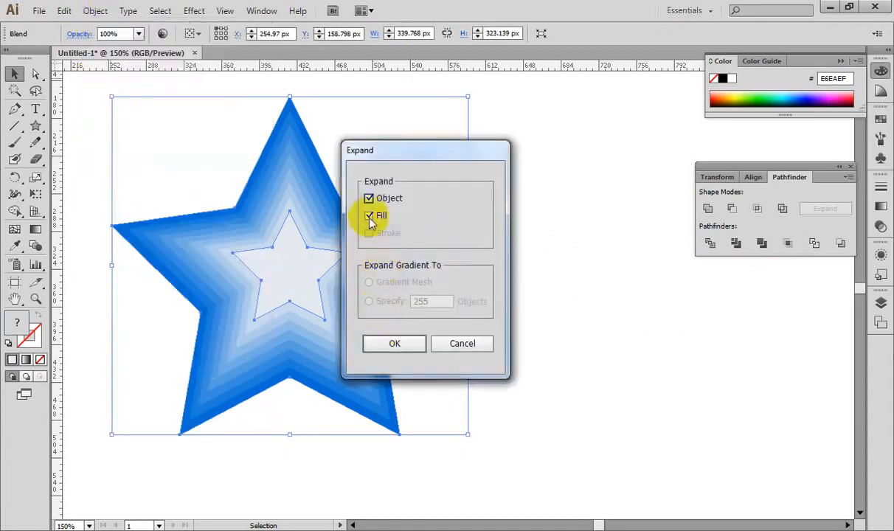
pyautogui.click(393, 342)
pyautogui.rightClick(376, 272)
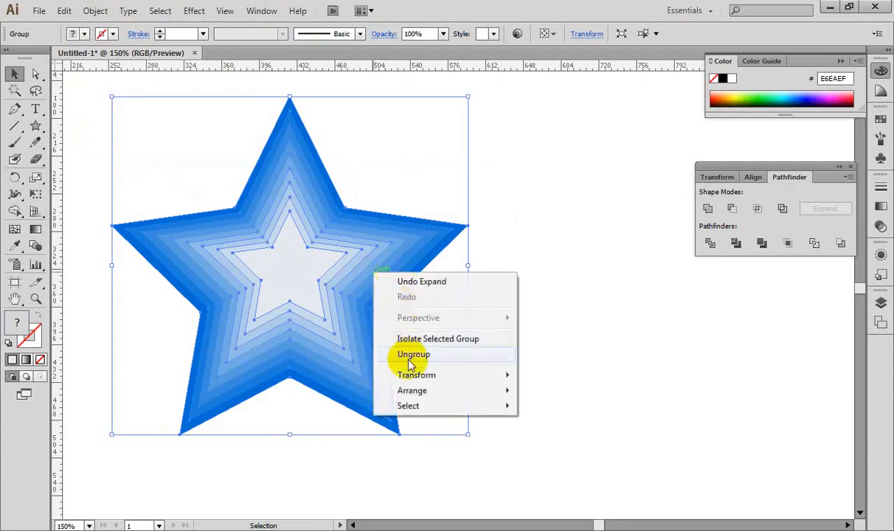
pyautogui.click(454, 354)
pyautogui.click(504, 286)
# Step: Fill one of the inner star rings with green 5BAA00 and a larger middle ring with blue 009FD4
pyautogui.click(375, 249)
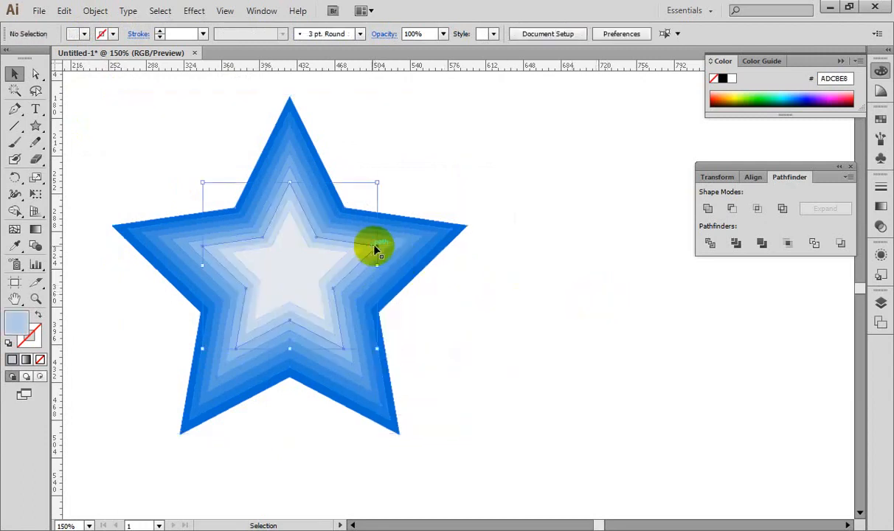
pyautogui.click(743, 101)
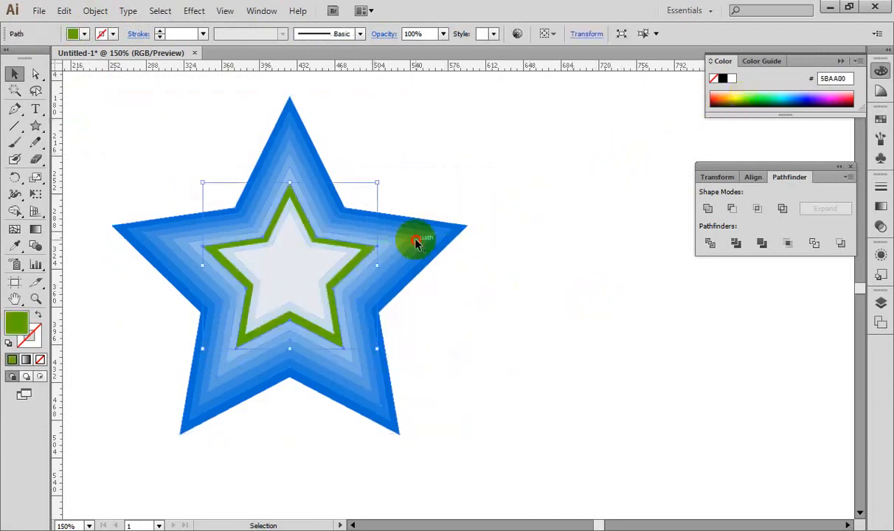
pyautogui.click(415, 243)
pyautogui.click(788, 93)
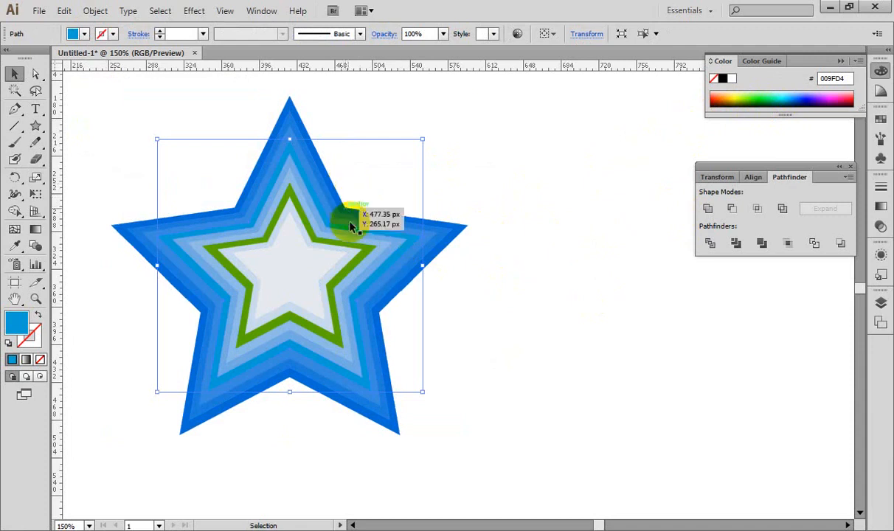
pyautogui.click(108, 107)
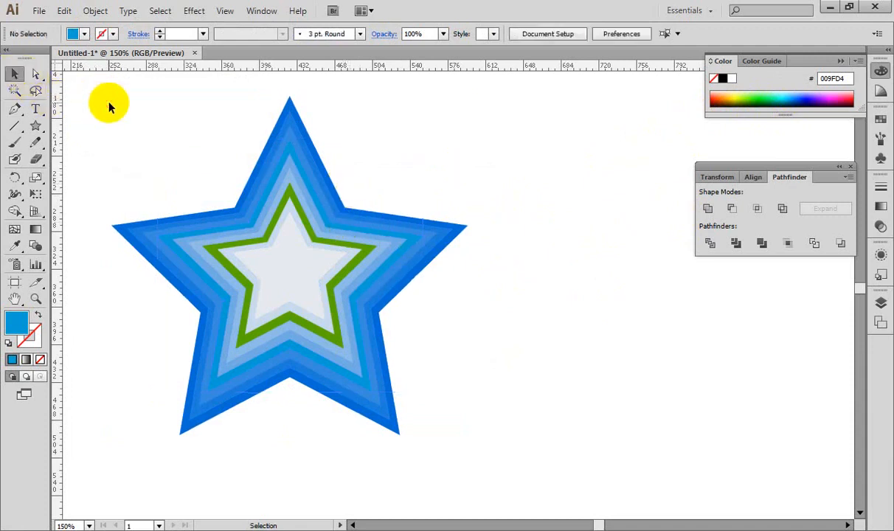
# Step: Select all the star shapes, scale them down slightly about their centre, and move them off the artboard, above the striped circle
pyautogui.hotkey('ctrl', '-')
pyautogui.hotkey('ctrl', '-')
pyautogui.hotkey('ctrl', '-')
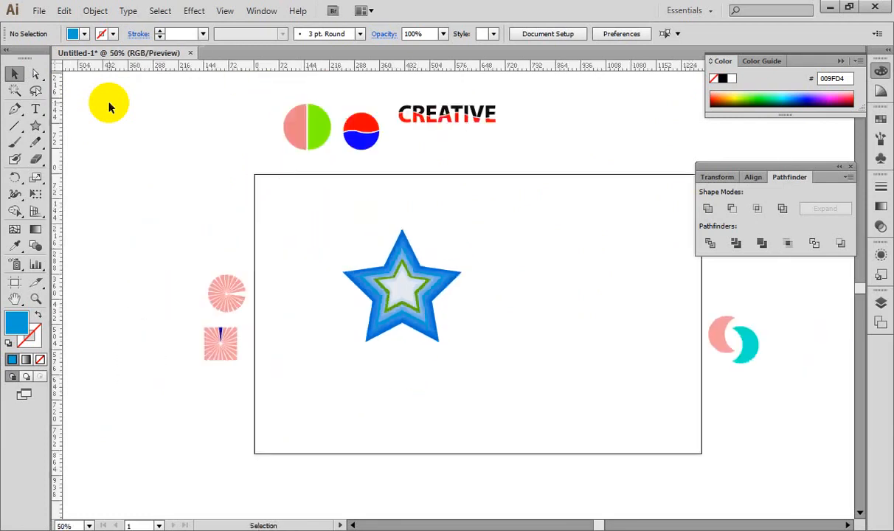
pyautogui.click(318, 223)
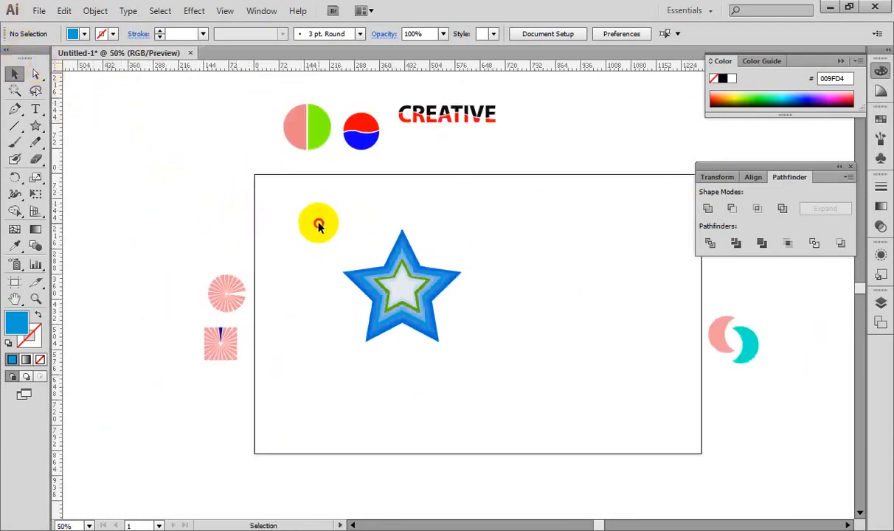
pyautogui.moveTo(319, 223); pyautogui.dragTo(540, 419)
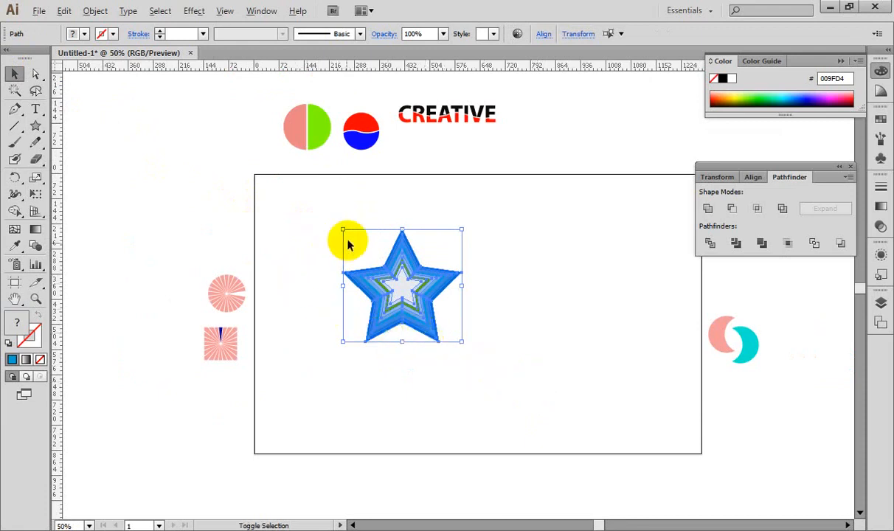
pyautogui.moveTo(343, 229); pyautogui.dragTo(357, 243)
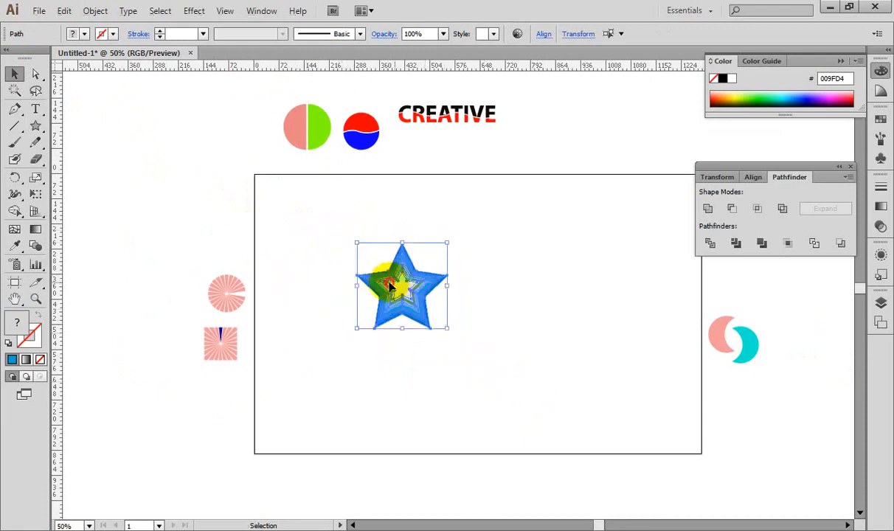
pyautogui.moveTo(389, 285); pyautogui.dragTo(193, 199)
pyautogui.click(319, 243)
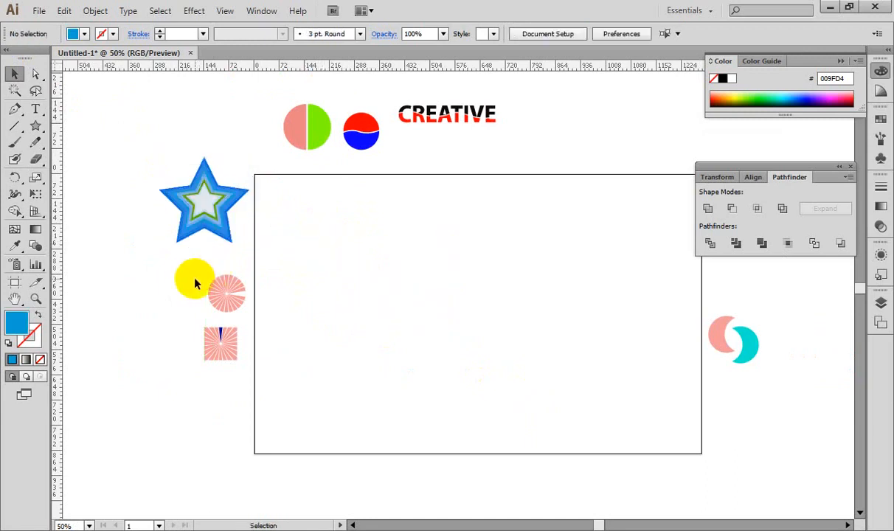
pyautogui.moveTo(195, 279); pyautogui.dragTo(155, 263)
pyautogui.hotkey('ctrl', '=')
pyautogui.hotkey('ctrl', '=')
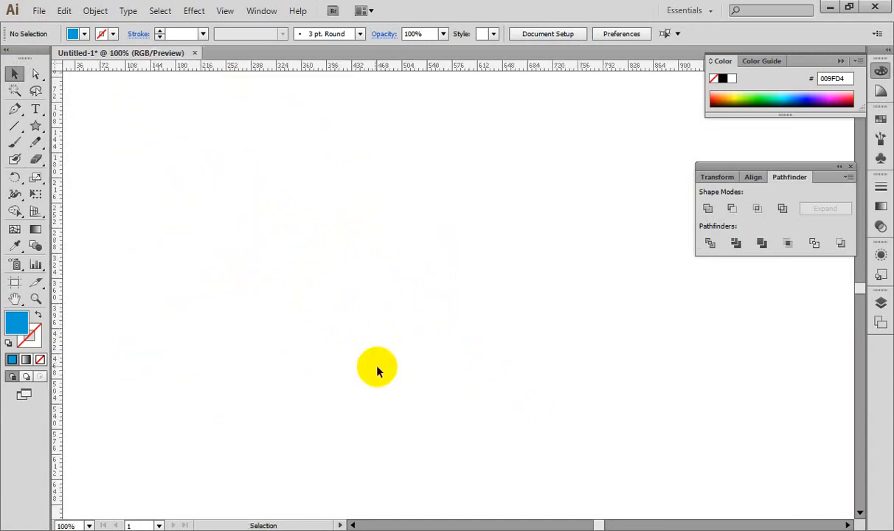
pyautogui.hotkey('ctrl', '-')
pyautogui.hotkey('ctrl', '-')
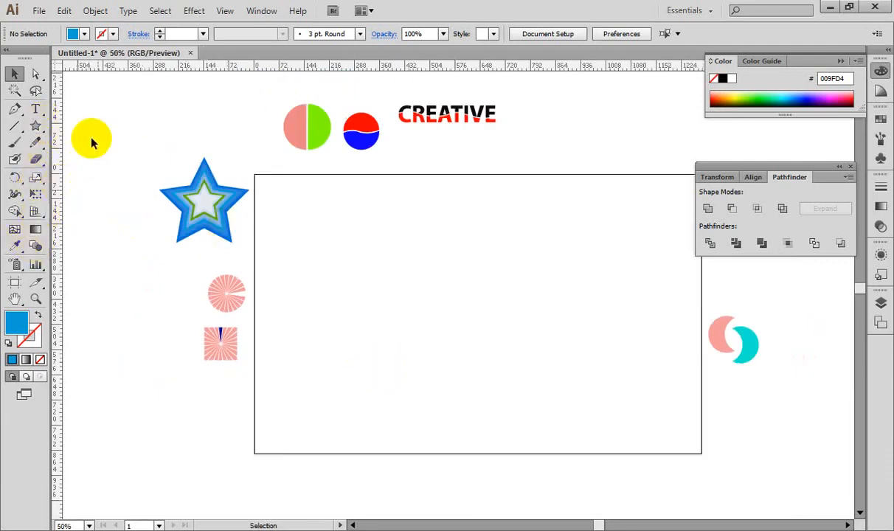
# Step: Draw a blue circle about 133 px across on the artboard's left side and place a copy level with it on the right side
pyautogui.moveTo(35, 125); pyautogui.dragTo(97, 163)
pyautogui.moveTo(295, 276); pyautogui.dragTo(579, 304)
pyautogui.click(15, 73)
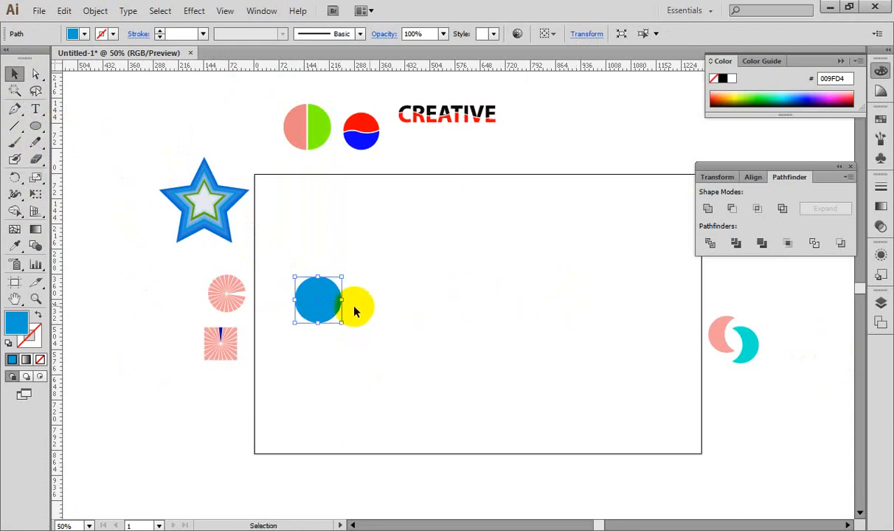
pyautogui.moveTo(313, 314); pyautogui.dragTo(581, 299)
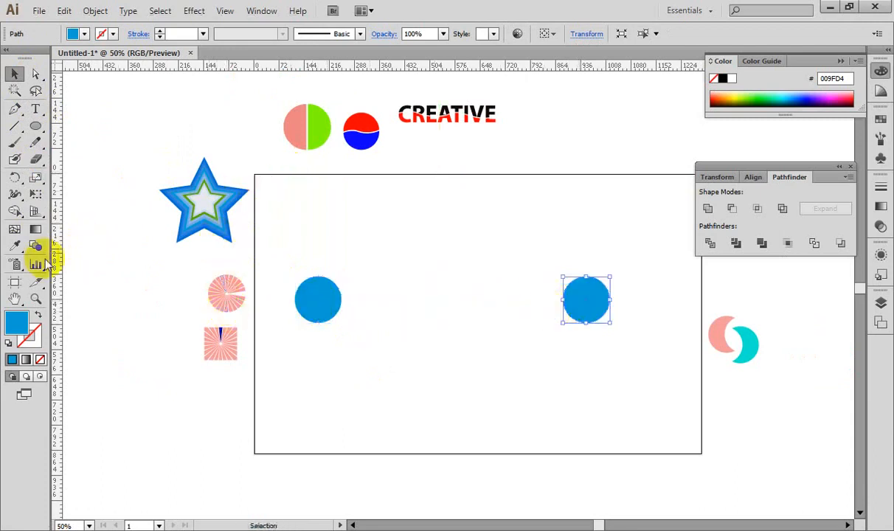
# Step: Recolour the right circle by sampling green 81FF00 from the green half-circle above the artboard, and move it closer to the blue circle
pyautogui.click(15, 246)
pyautogui.click(328, 136)
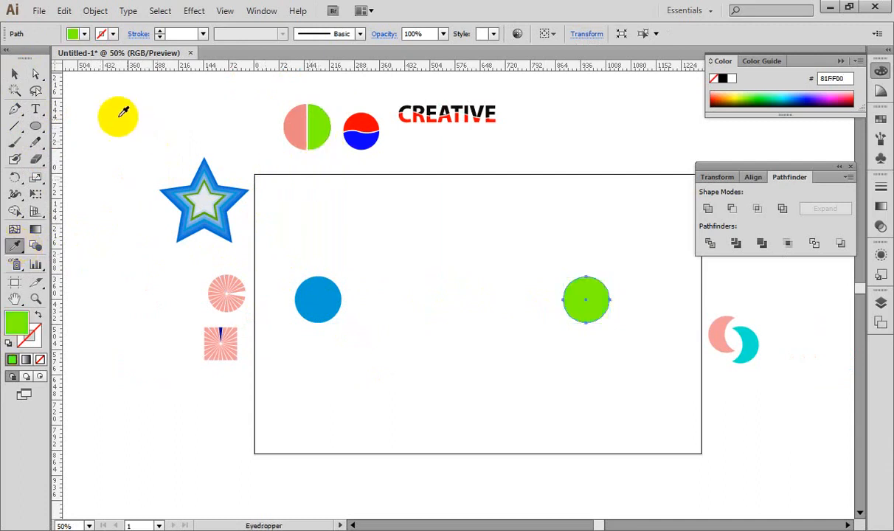
pyautogui.click(17, 72)
pyautogui.hotkey('ctrl', '+')
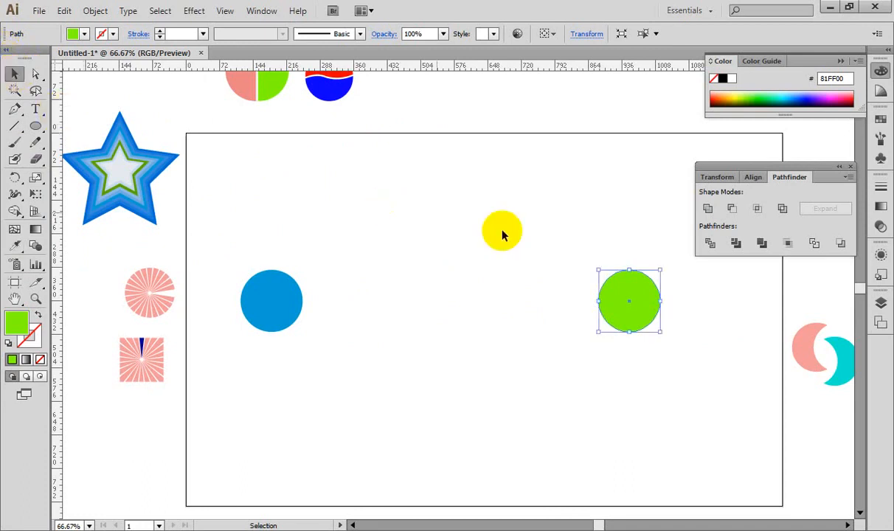
pyautogui.click(623, 303)
pyautogui.moveTo(623, 303); pyautogui.dragTo(543, 303)
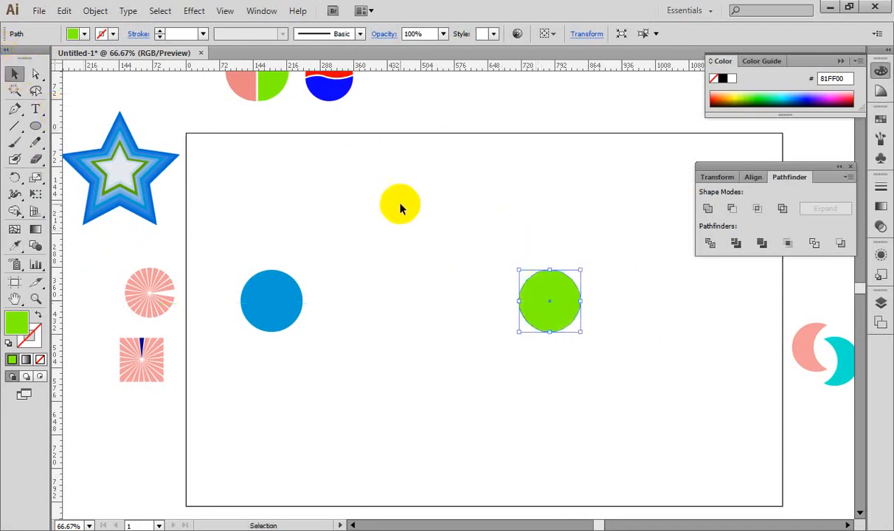
# Step: Blend the blue circle into the green circle using the Blend tool
pyautogui.hotkey('ctrl', '+')
pyautogui.press('v')
pyautogui.click(193, 265)
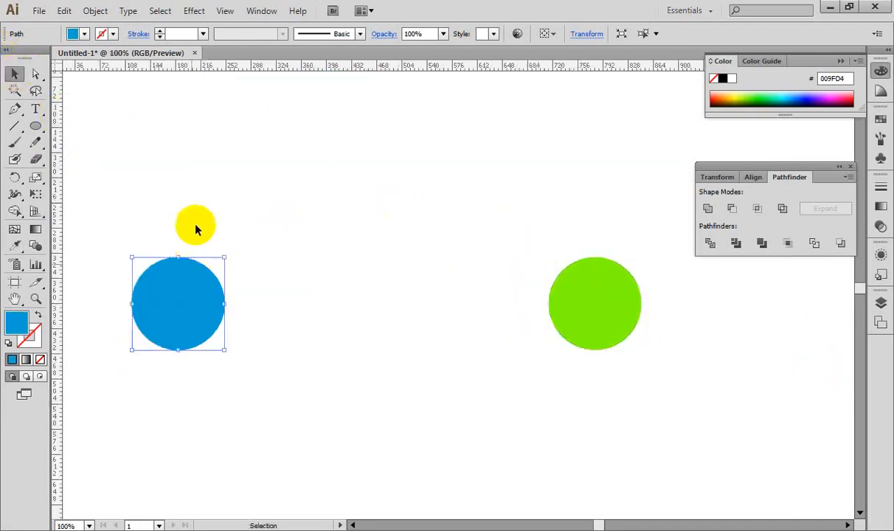
pyautogui.click(195, 227)
pyautogui.click(177, 279)
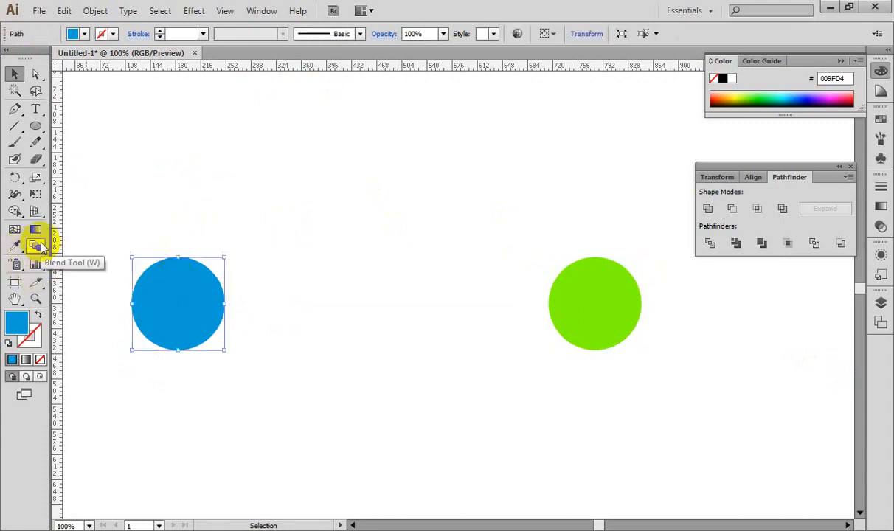
pyautogui.click(37, 246)
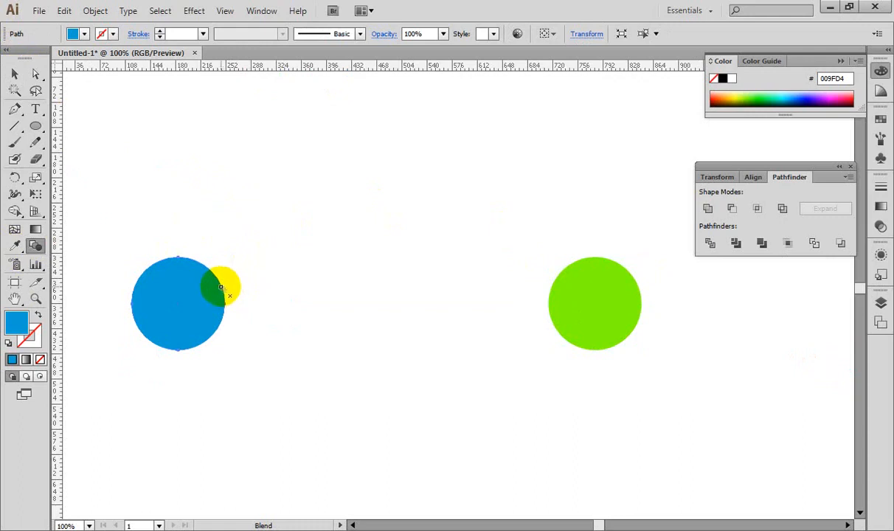
pyautogui.moveTo(220, 288); pyautogui.dragTo(548, 305)
pyautogui.click(548, 305)
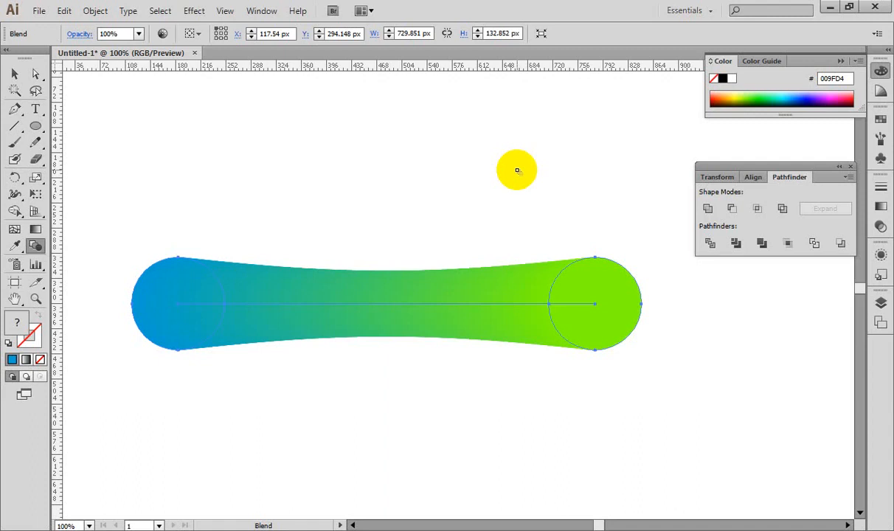
# Step: Select the blue-to-green blend and delete it from the artboard
pyautogui.click(15, 73)
pyautogui.click(154, 223)
pyautogui.click(352, 322)
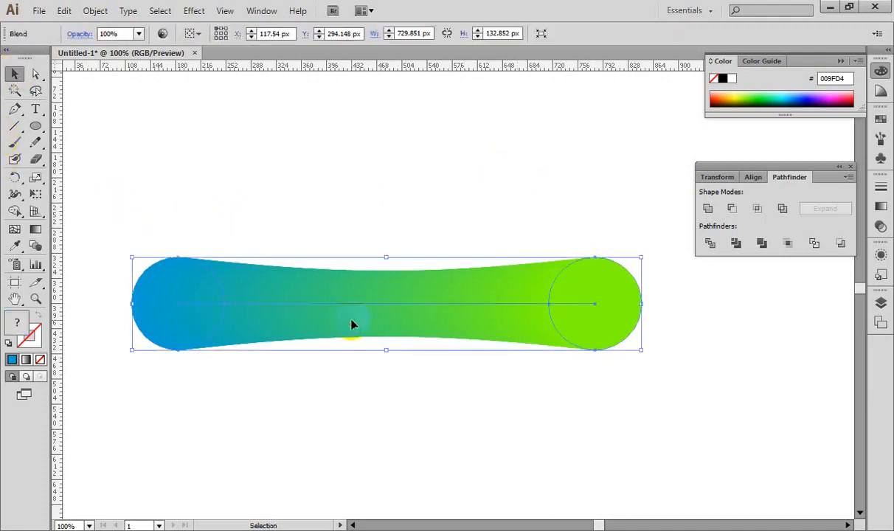
pyautogui.press('Delete')
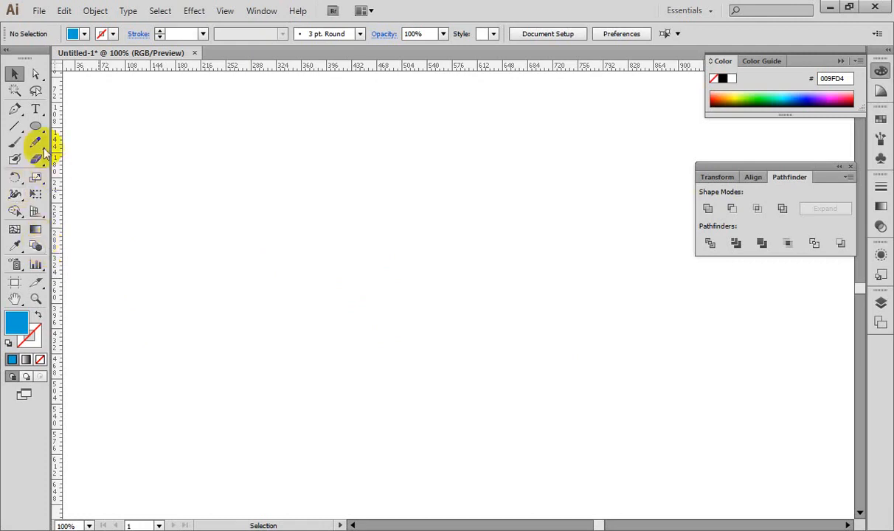
pyautogui.moveTo(35, 125); pyautogui.dragTo(96, 159)
pyautogui.hotkey('ctrl', '-')
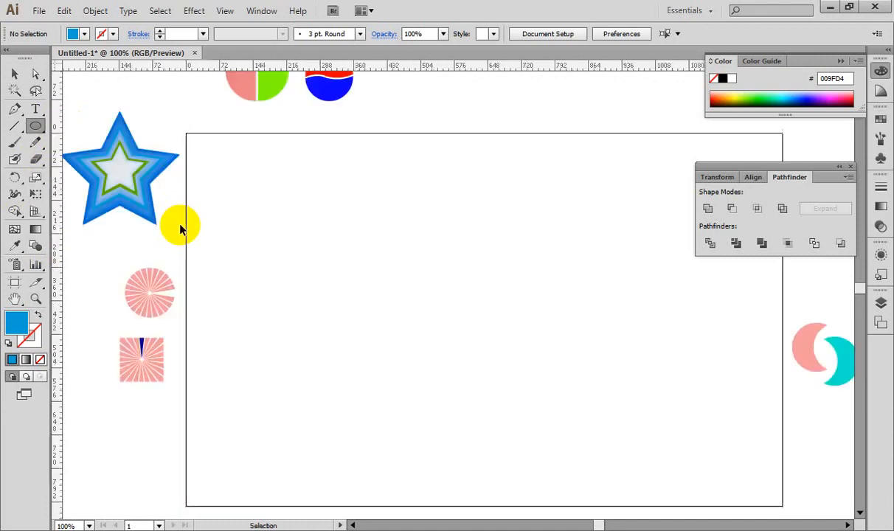
pyautogui.moveTo(297, 264); pyautogui.dragTo(207, 253)
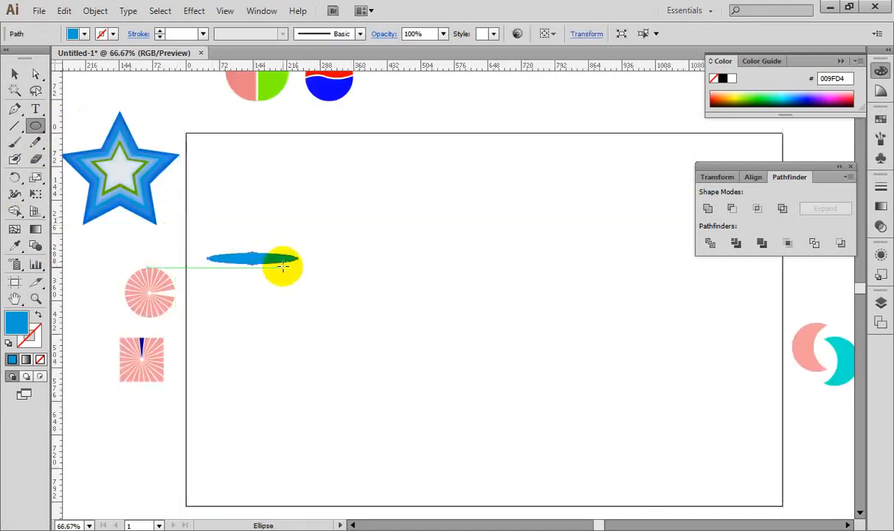
pyautogui.hotkey('ctrl', 'z')
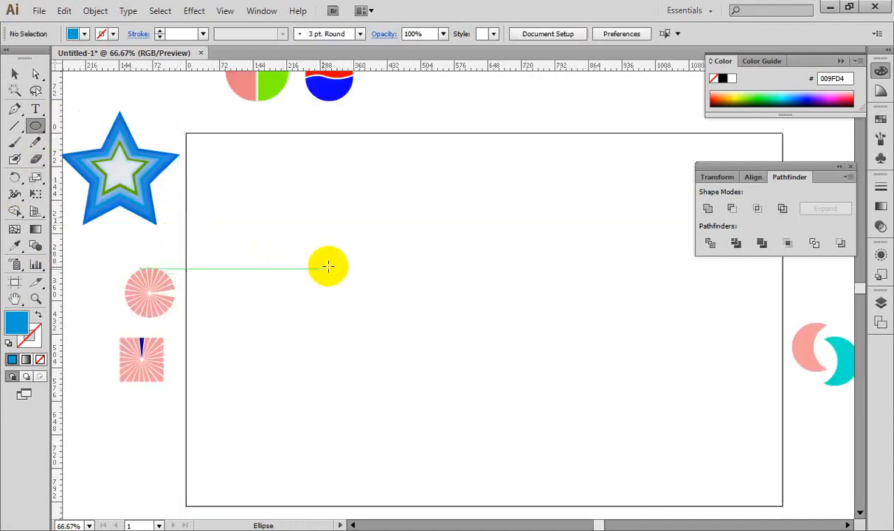
pyautogui.moveTo(387, 263); pyautogui.dragTo(315, 227)
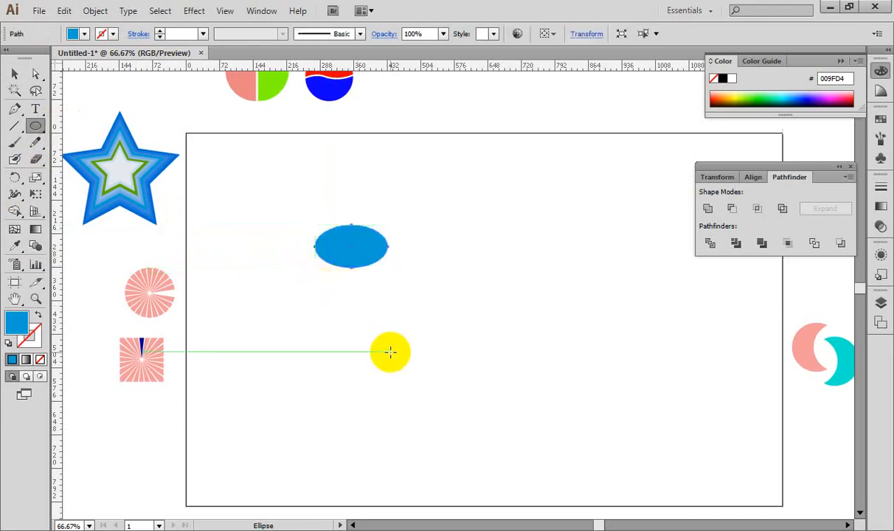
pyautogui.hotkey('ctrl', 'z')
pyautogui.click(13, 74)
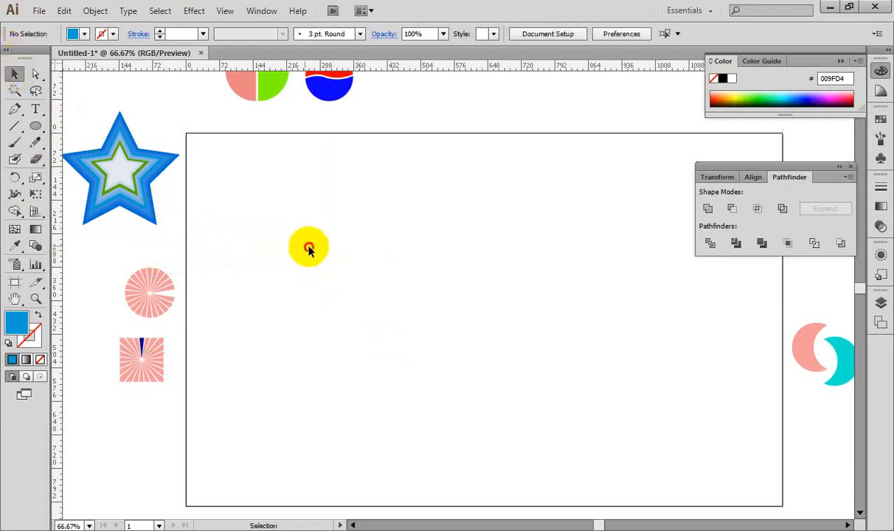
pyautogui.moveTo(307, 245); pyautogui.dragTo(243, 218)
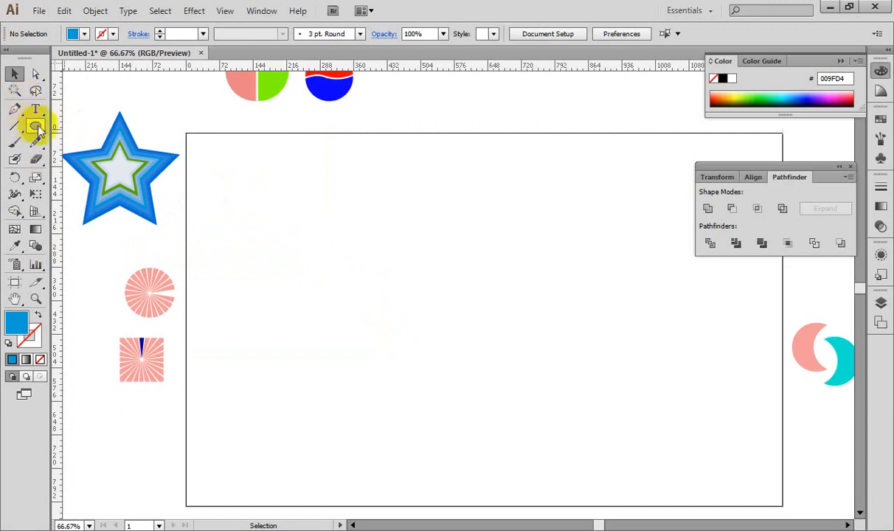
# Step: Draw a small blue circle with the Ellipse tool in the upper-left part of the artboard
pyautogui.moveTo(34, 125); pyautogui.dragTo(88, 158)
pyautogui.moveTo(279, 200); pyautogui.dragTo(316, 246)
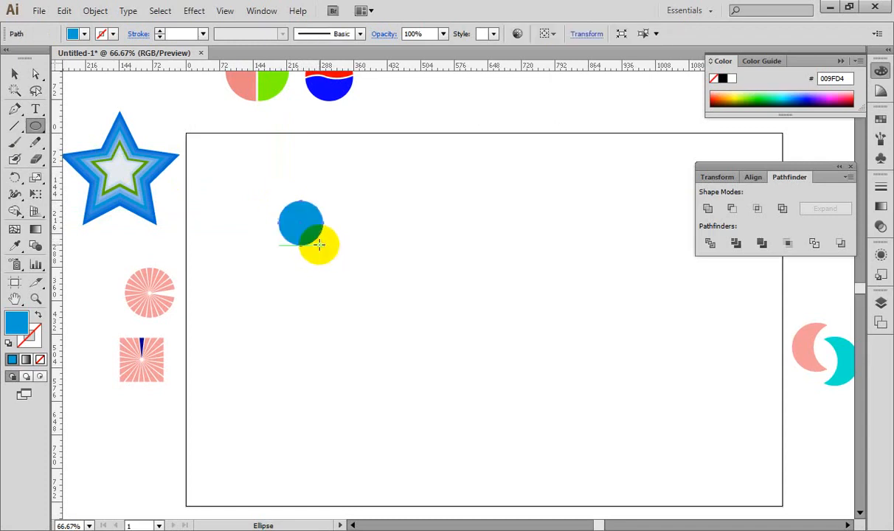
pyautogui.click(18, 73)
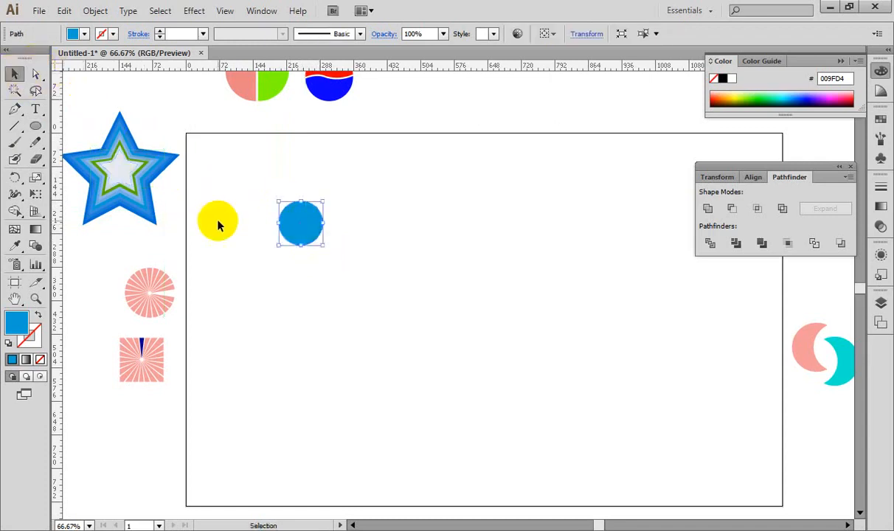
# Step: Duplicate the small circle horizontally to the artboard's right side and enlarge the copy about its centre to about 143 px
pyautogui.click(300, 227)
pyautogui.keyDown('alt'); pyautogui.moveTo(301, 227); pyautogui.dragTo(562, 238); pyautogui.keyUp('alt')
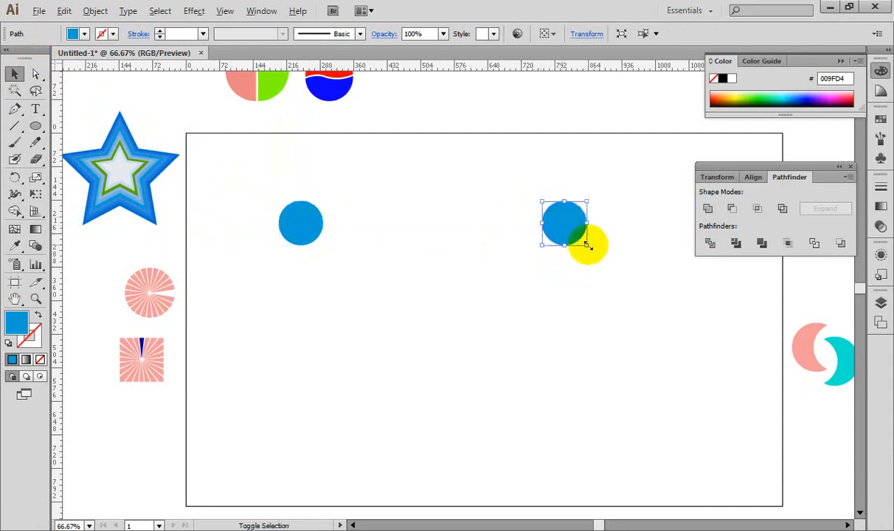
pyautogui.keyDown('alt'); pyautogui.moveTo(588, 245); pyautogui.dragTo(595, 256); pyautogui.keyUp('alt')
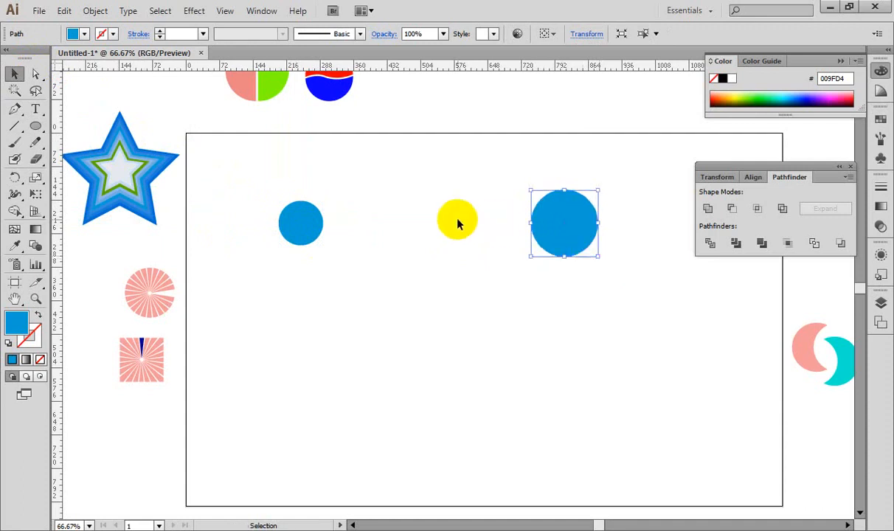
pyautogui.click(267, 192)
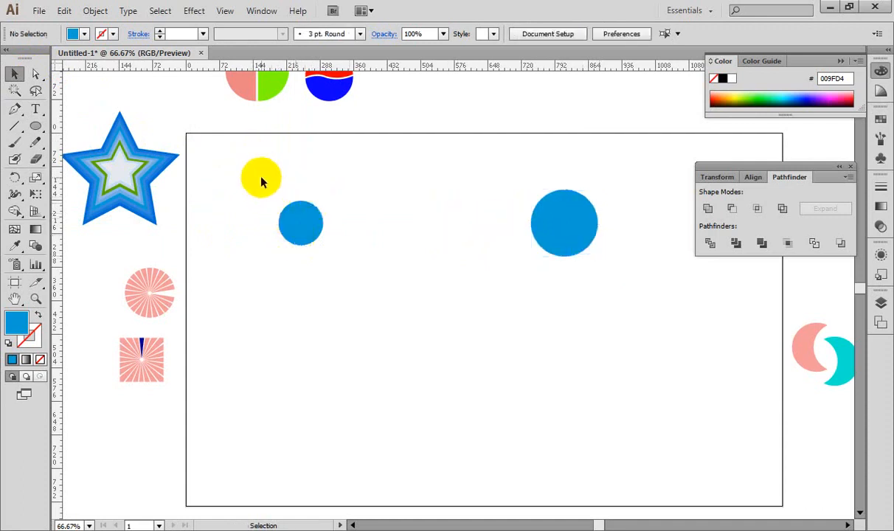
# Step: Select the small and large circles and make a blend between them
pyautogui.moveTo(261, 182); pyautogui.dragTo(660, 265)
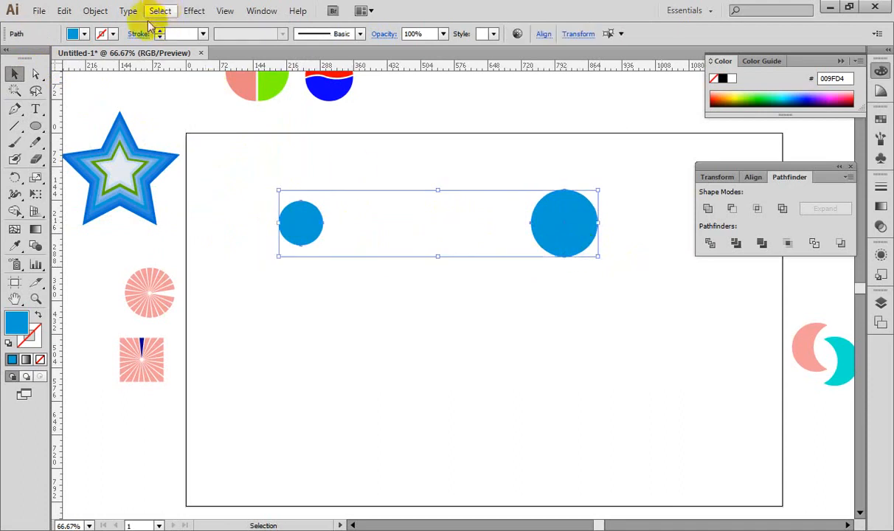
pyautogui.hotkey('ctrl', 'alt')
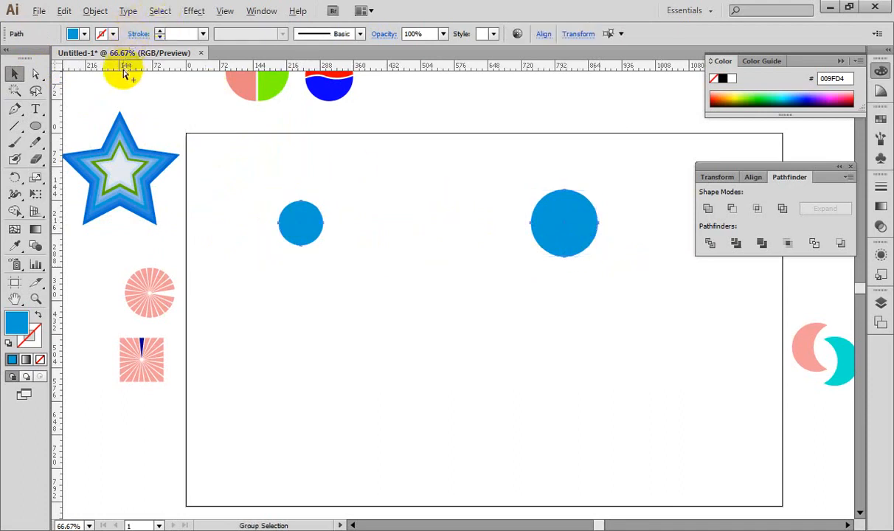
pyautogui.click(95, 11)
pyautogui.moveTo(158, 327)
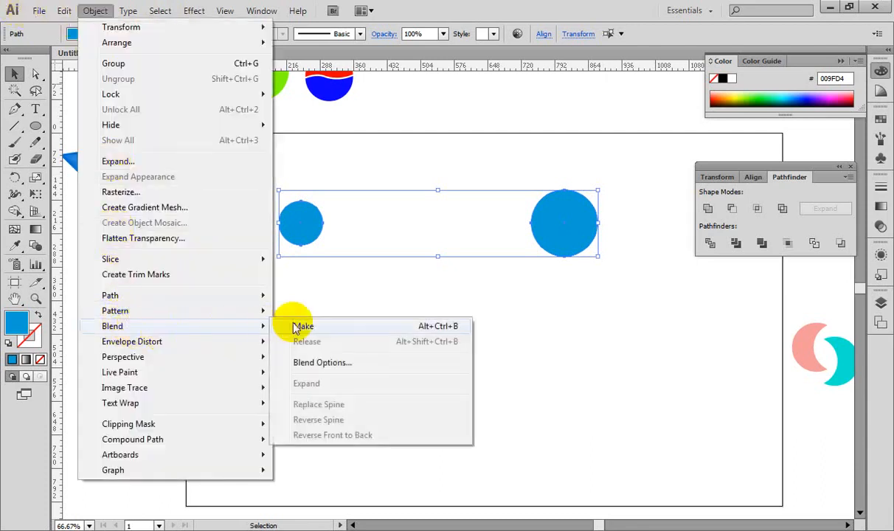
pyautogui.click(299, 324)
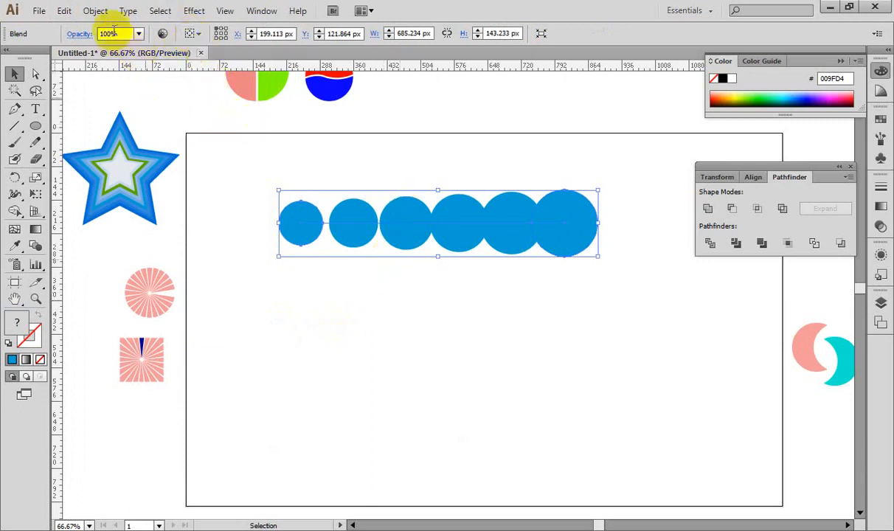
# Step: Set the circle blend's spacing to Specified Steps with preview on, trying 2 steps and settling on 3
pyautogui.click(94, 11)
pyautogui.moveTo(162, 328)
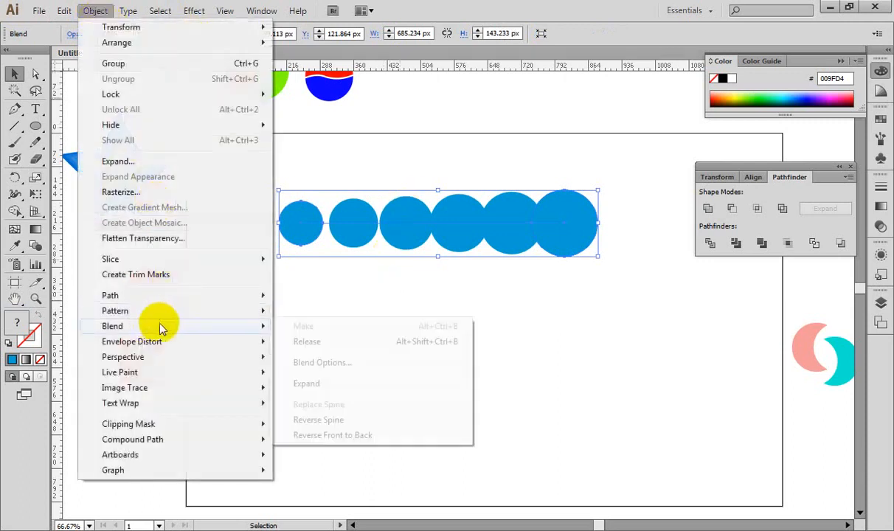
pyautogui.click(315, 362)
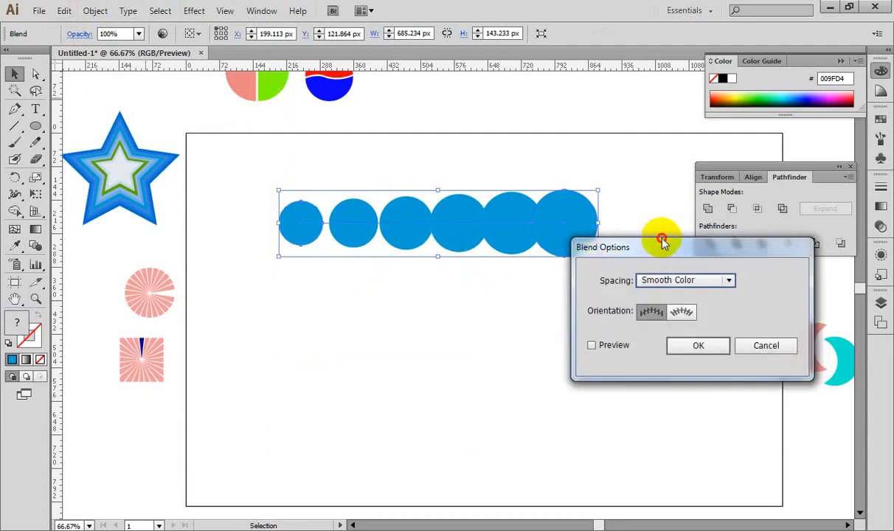
pyautogui.moveTo(662, 243); pyautogui.dragTo(665, 297)
pyautogui.click(594, 399)
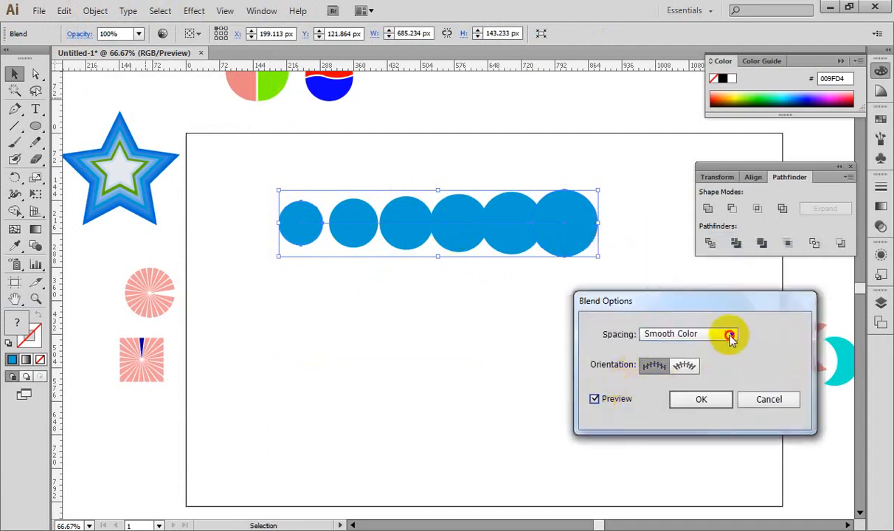
pyautogui.click(729, 336)
pyautogui.click(702, 362)
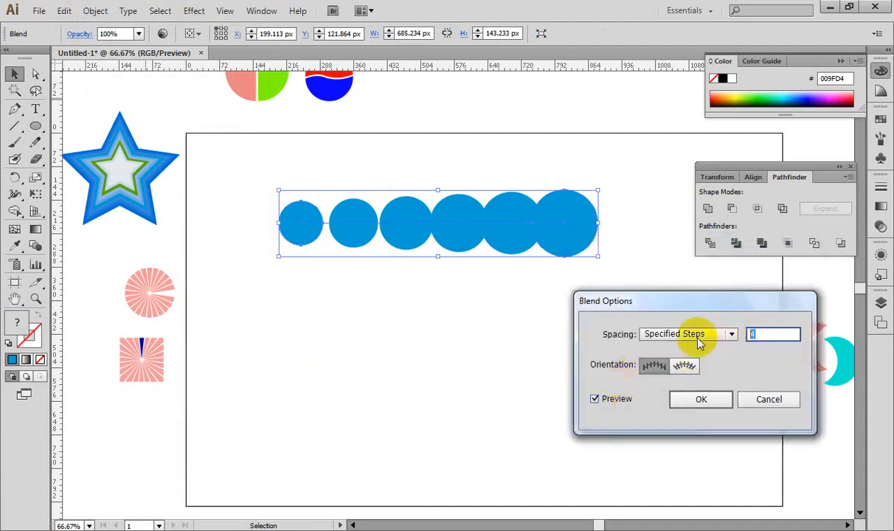
pyautogui.write('2')
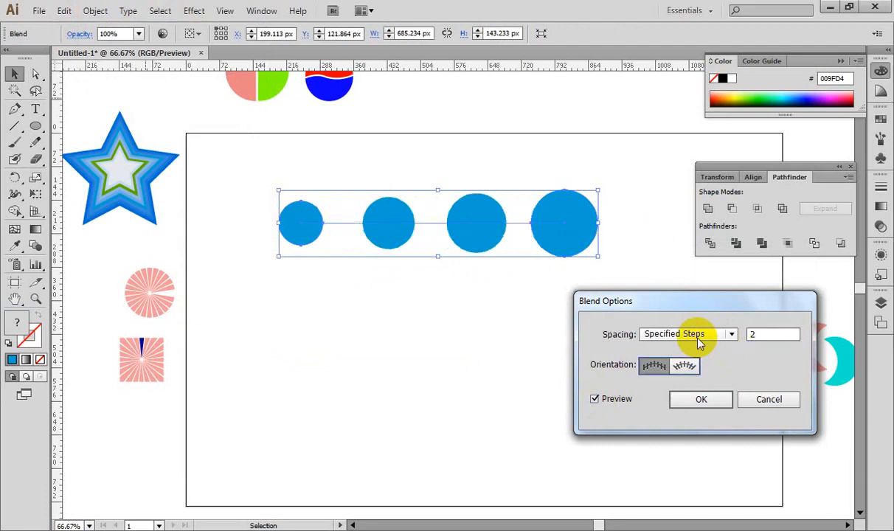
pyautogui.doubleClick(768, 334)
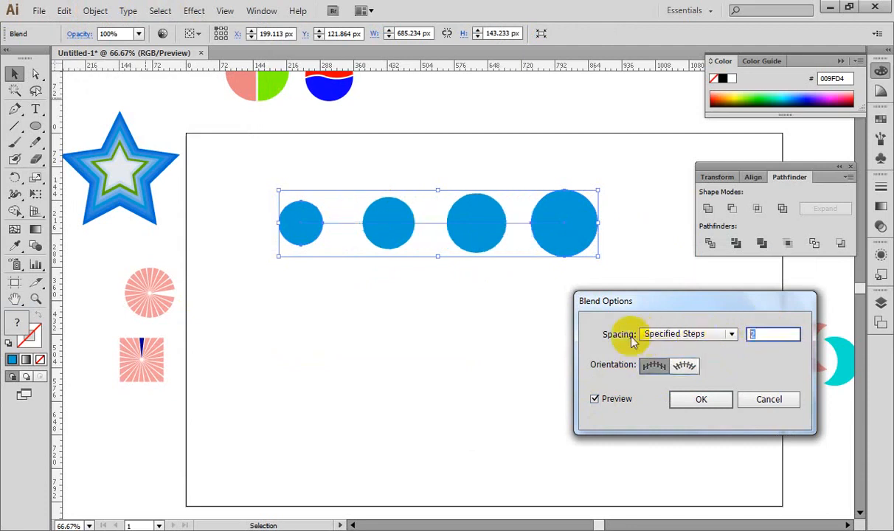
pyautogui.write('3')
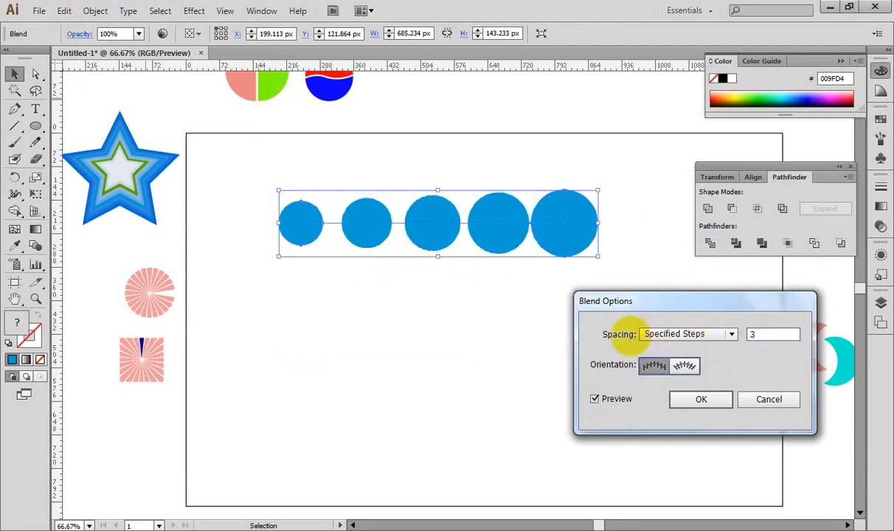
pyautogui.click(689, 402)
pyautogui.click(640, 354)
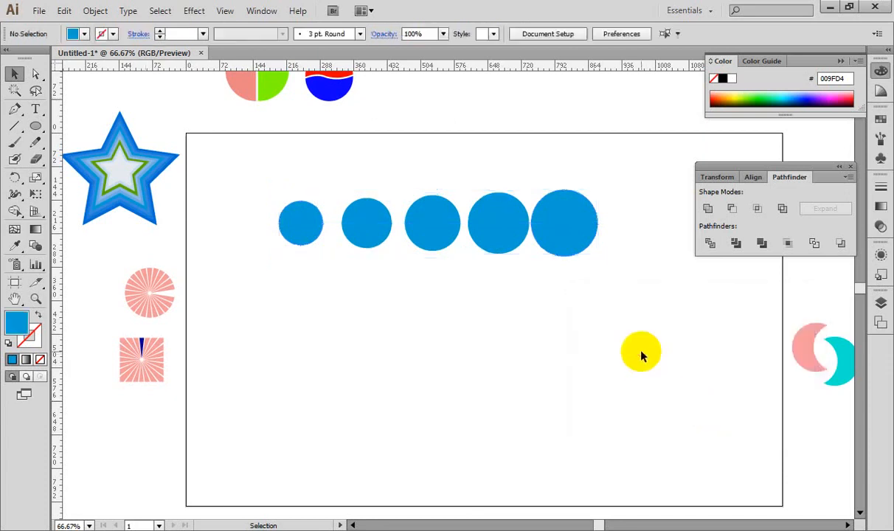
# Step: Move the blended row of circles up near the top edge of the artboard
pyautogui.click(573, 236)
pyautogui.moveTo(569, 235); pyautogui.dragTo(574, 372)
pyautogui.moveTo(564, 191); pyautogui.dragTo(564, 181)
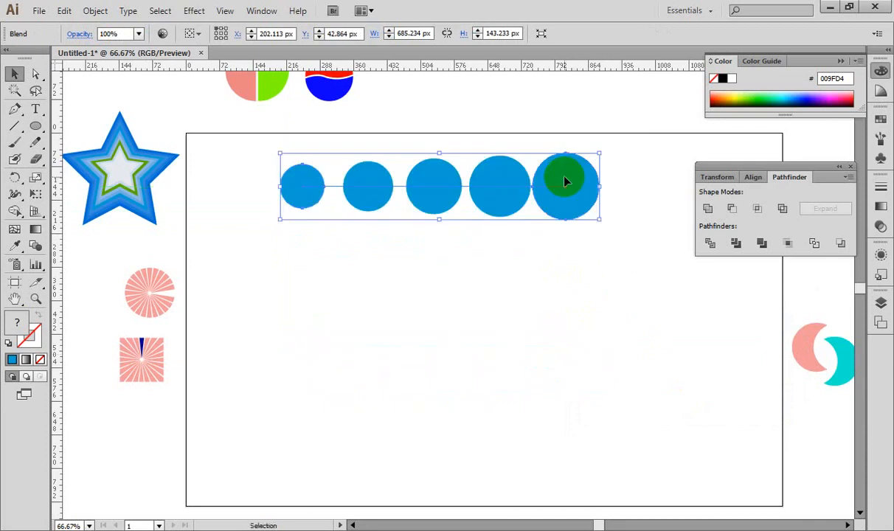
# Step: Draw a large circle below the blended row and swap its fill and stroke to leave only a blue outline
pyautogui.click(36, 128)
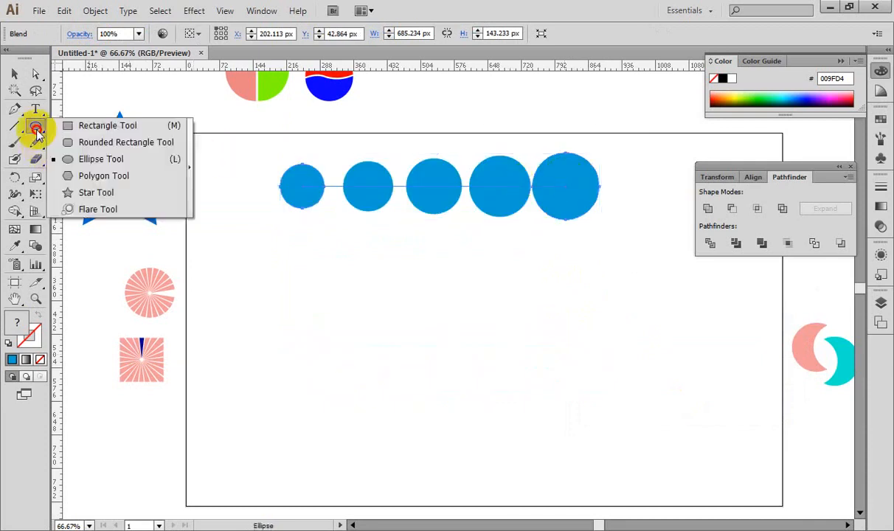
pyautogui.moveTo(35, 128); pyautogui.dragTo(100, 157)
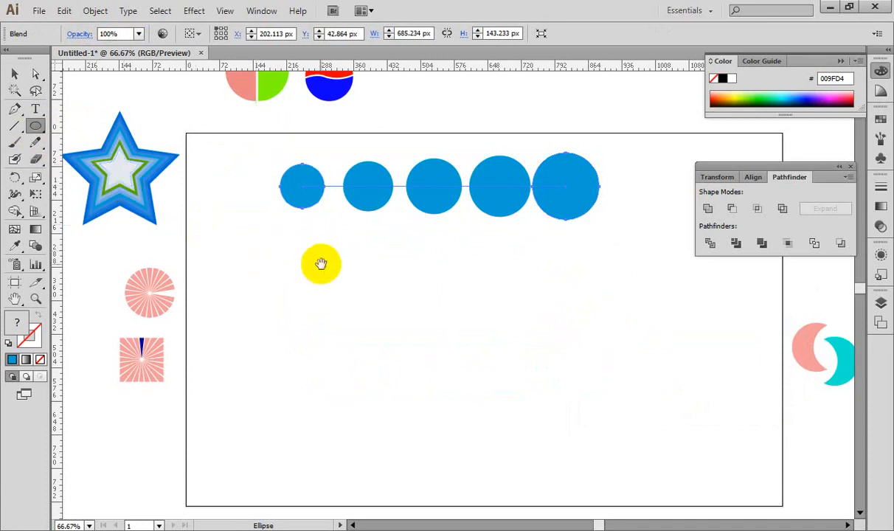
pyautogui.moveTo(321, 264); pyautogui.dragTo(308, 132)
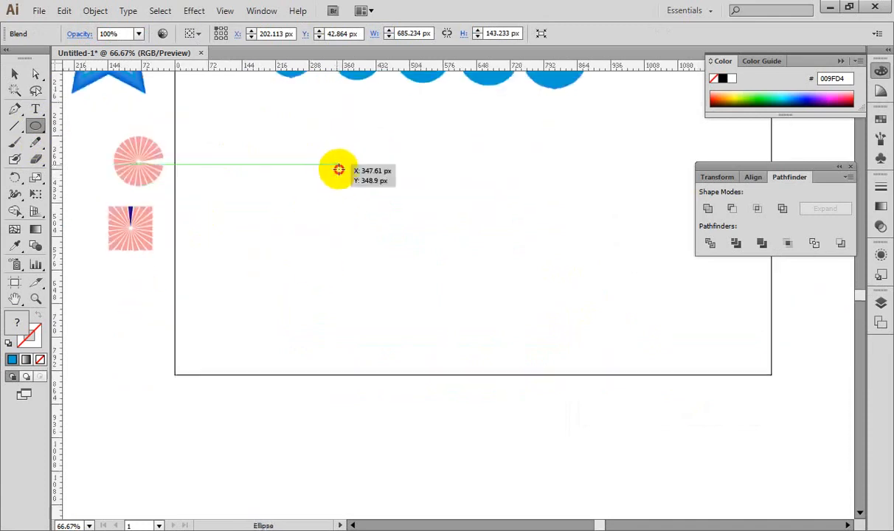
pyautogui.moveTo(337, 169); pyautogui.dragTo(560, 388)
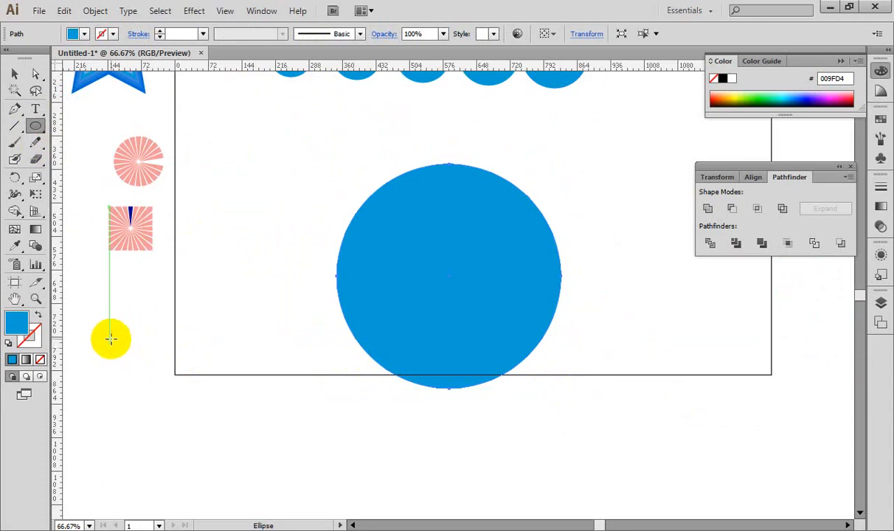
pyautogui.click(39, 316)
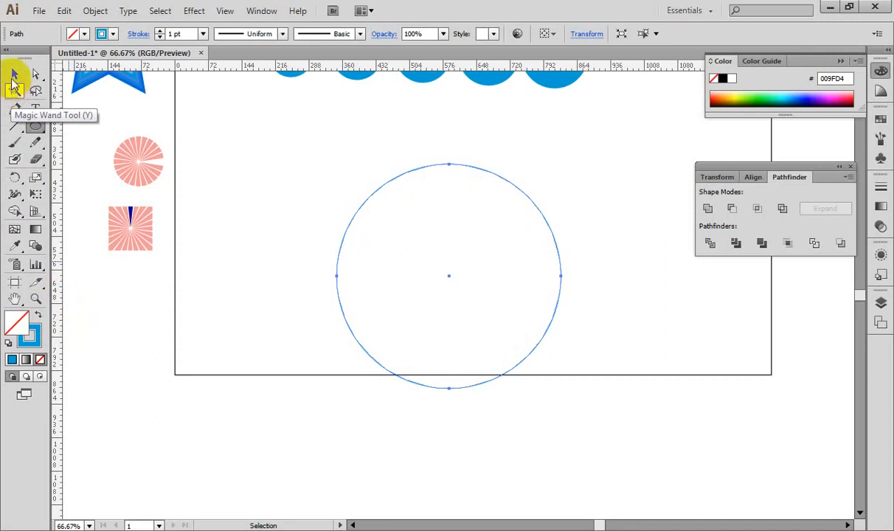
pyautogui.click(13, 75)
pyautogui.click(240, 207)
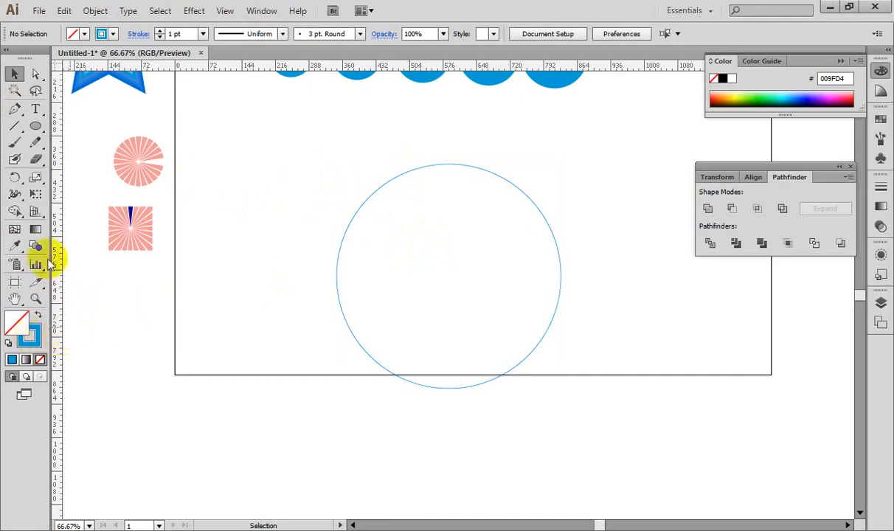
# Step: Delete the lower half of the outlined circle and move the remaining upper arc further down the artboard
pyautogui.click(35, 75)
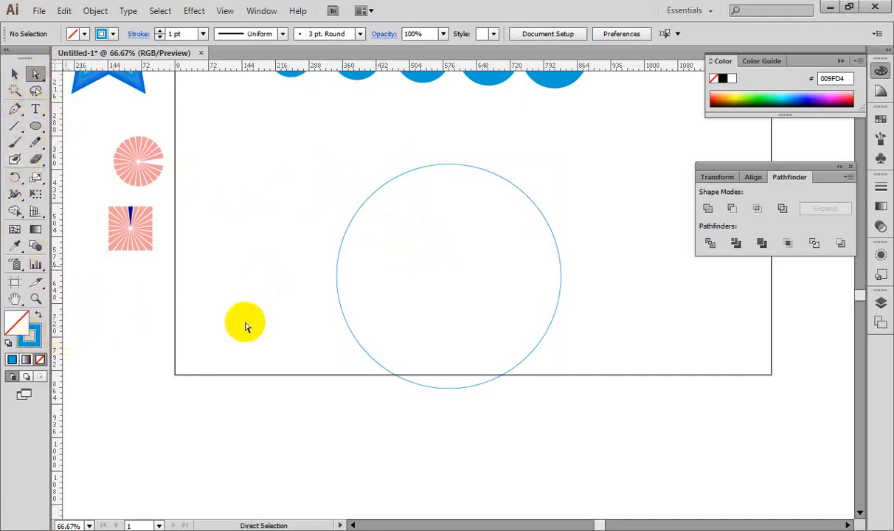
pyautogui.click(460, 371)
pyautogui.press('Delete')
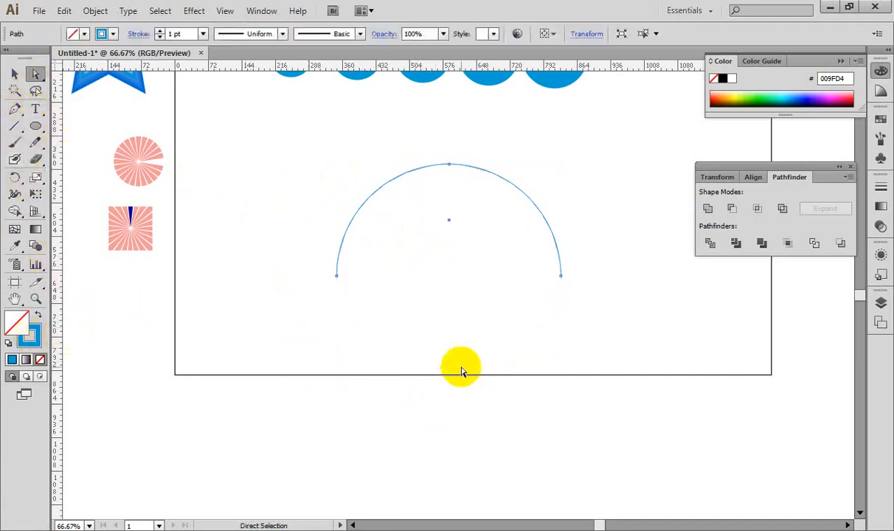
pyautogui.click(14, 74)
pyautogui.click(221, 214)
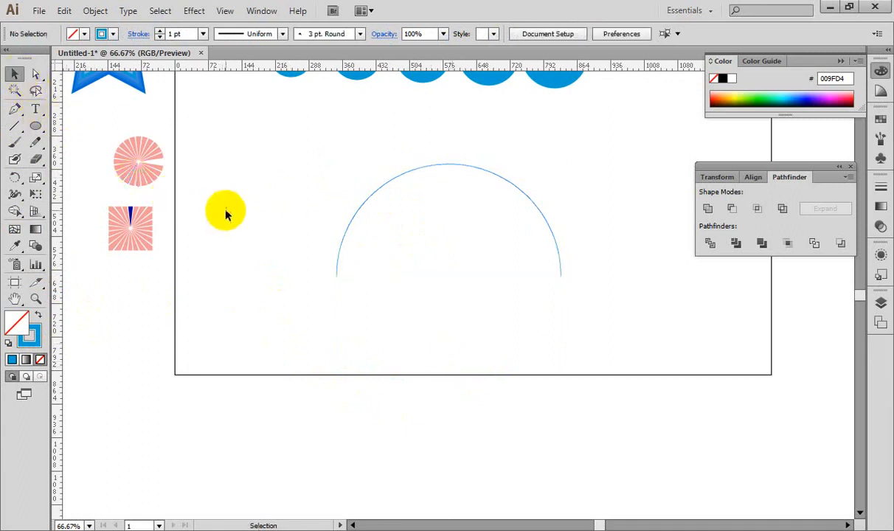
pyautogui.moveTo(404, 140); pyautogui.dragTo(468, 208)
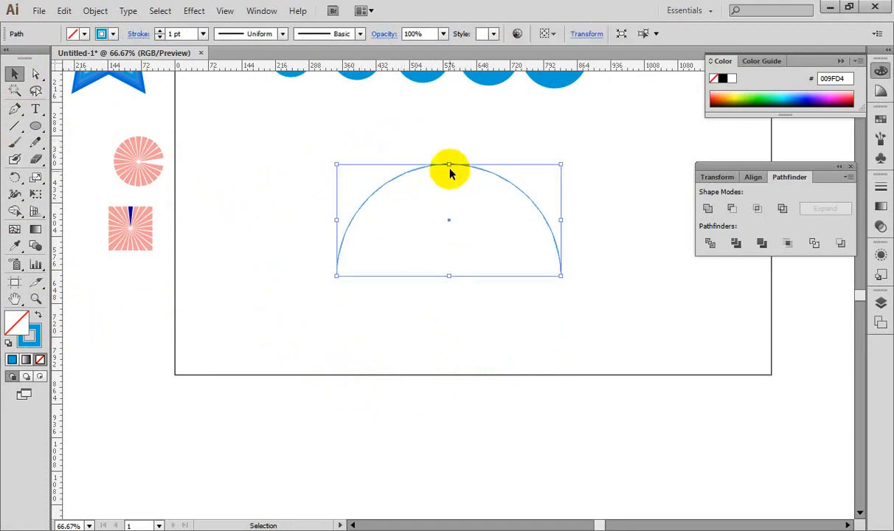
pyautogui.moveTo(427, 166); pyautogui.dragTo(421, 234)
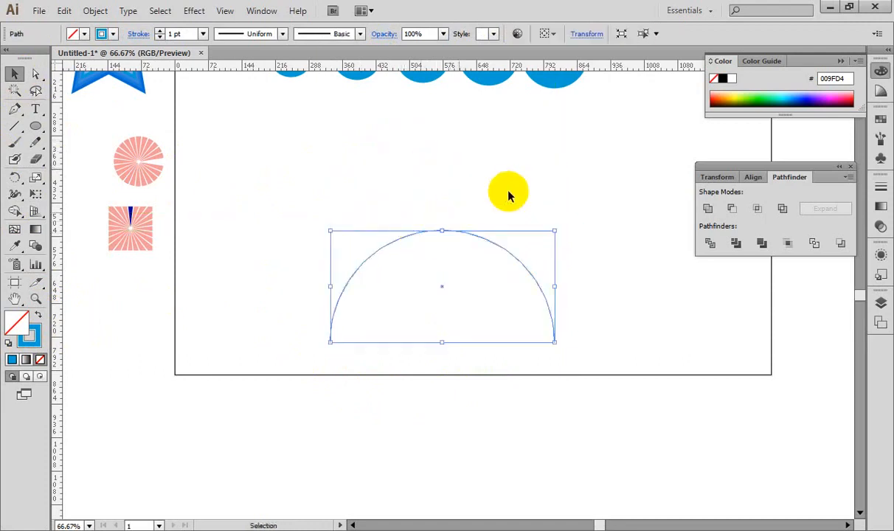
# Step: Select the blended circles together with the arc and replace the blend's spine with the arc
pyautogui.hotkey('ctrl', '-')
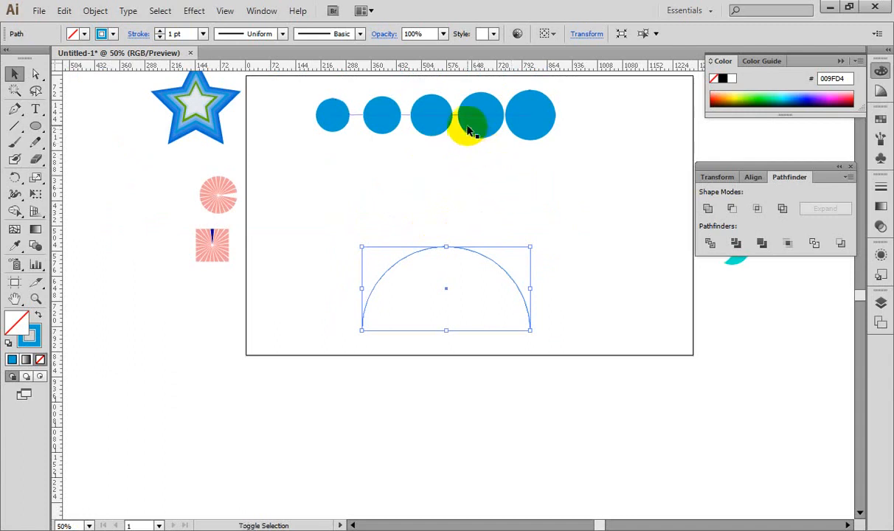
pyautogui.keyDown('shift'); pyautogui.click(468, 129); pyautogui.keyUp('shift')
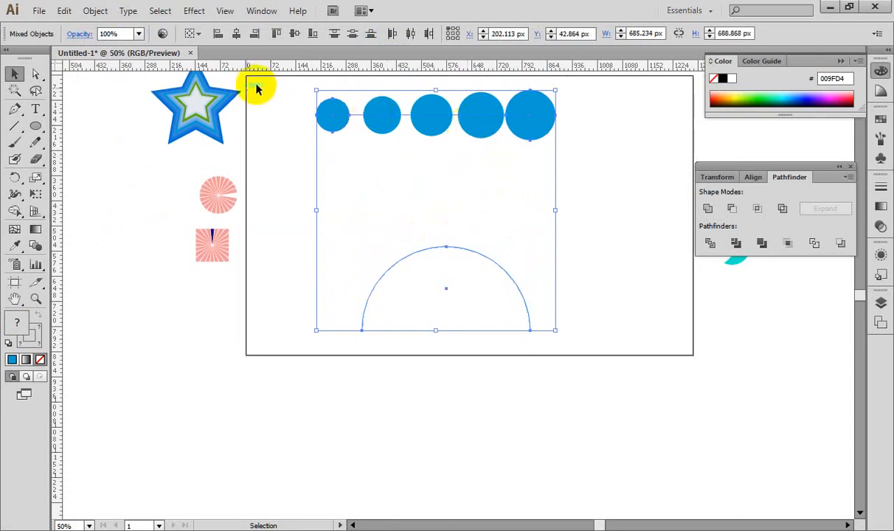
pyautogui.click(95, 11)
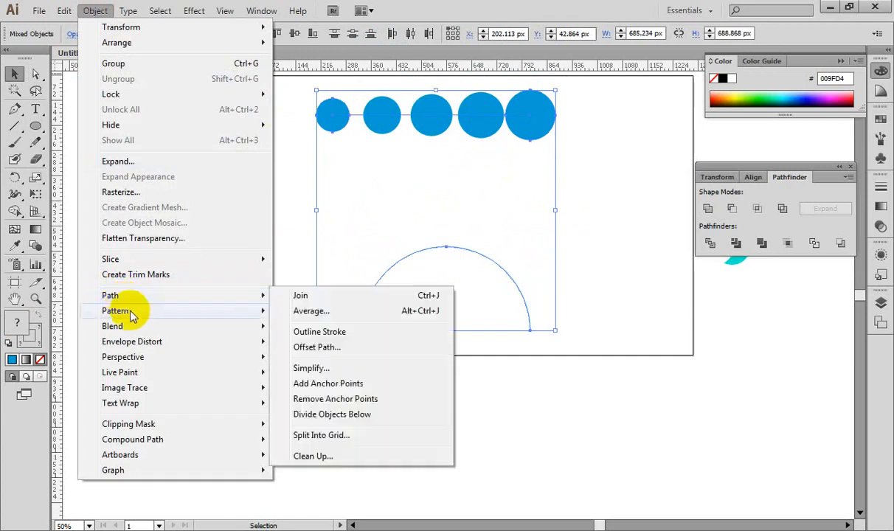
pyautogui.moveTo(140, 326)
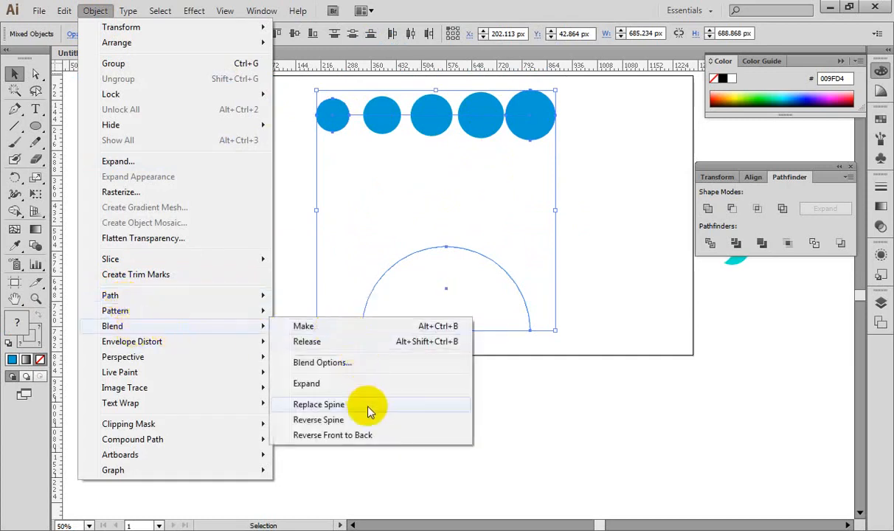
pyautogui.click(319, 404)
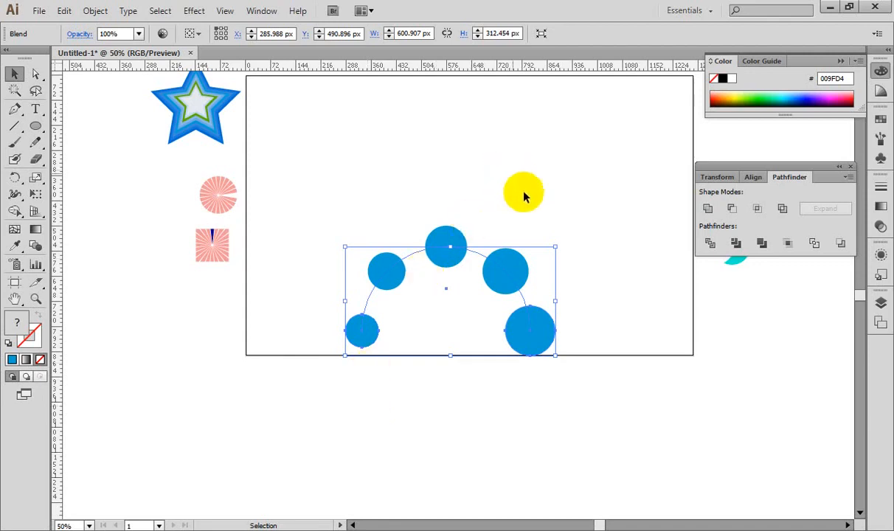
# Step: Try rotating the arched blend a quarter turn counter-clockwise, and undo the rotation
pyautogui.moveTo(560, 242); pyautogui.dragTo(409, 164)
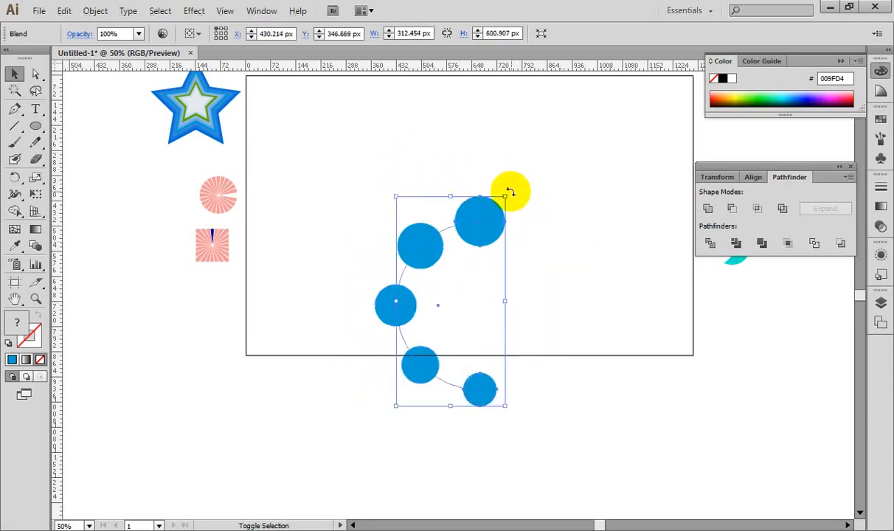
pyautogui.moveTo(509, 193); pyautogui.dragTo(528, 237)
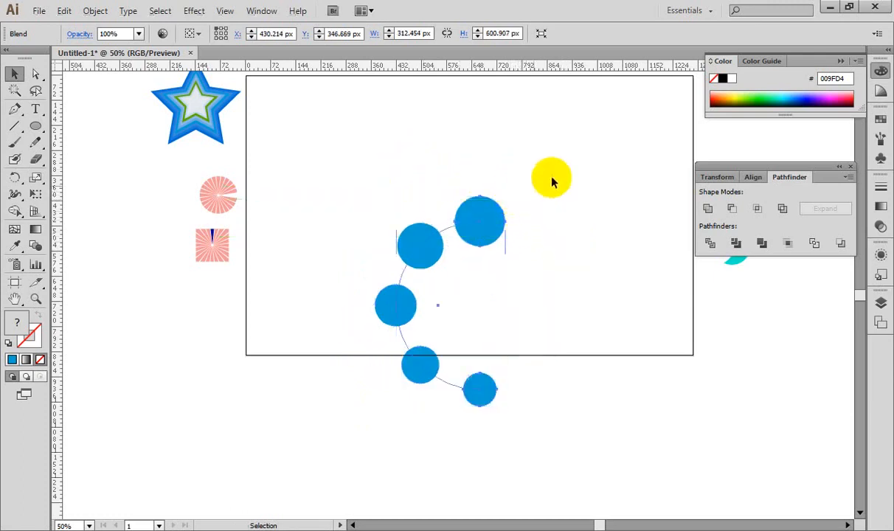
pyautogui.moveTo(551, 181); pyautogui.dragTo(552, 180)
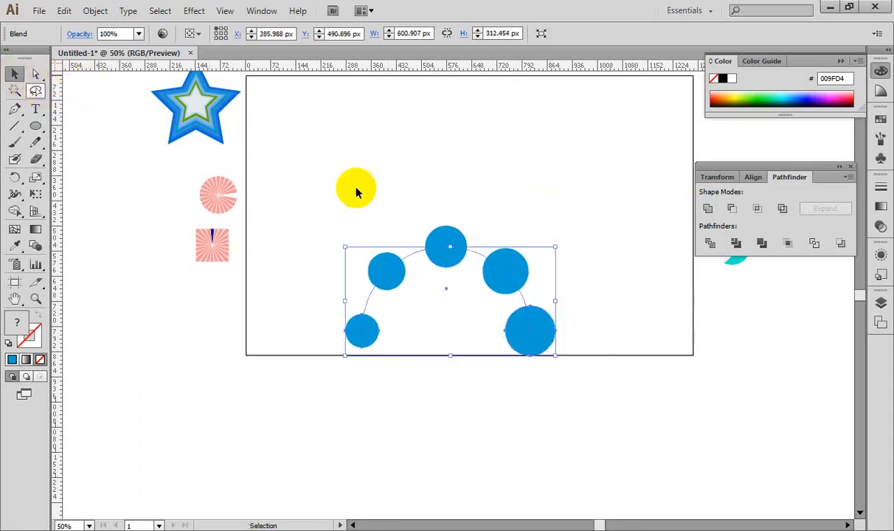
# Step: Shrink the arched blend to about 185 × 176 px at a 45° counter-clockwise tilt and place it off the artboard below the striped square
pyautogui.moveTo(563, 246); pyautogui.dragTo(467, 254)
pyautogui.click(399, 236)
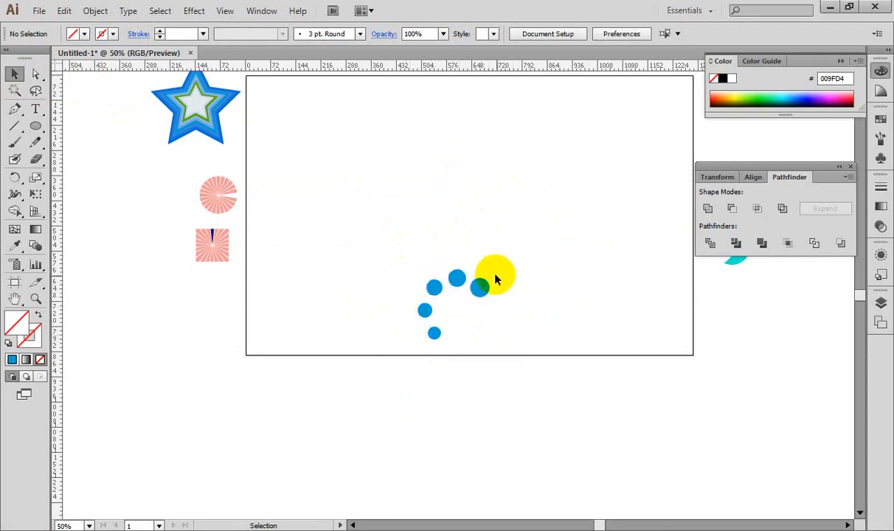
pyautogui.click(485, 290)
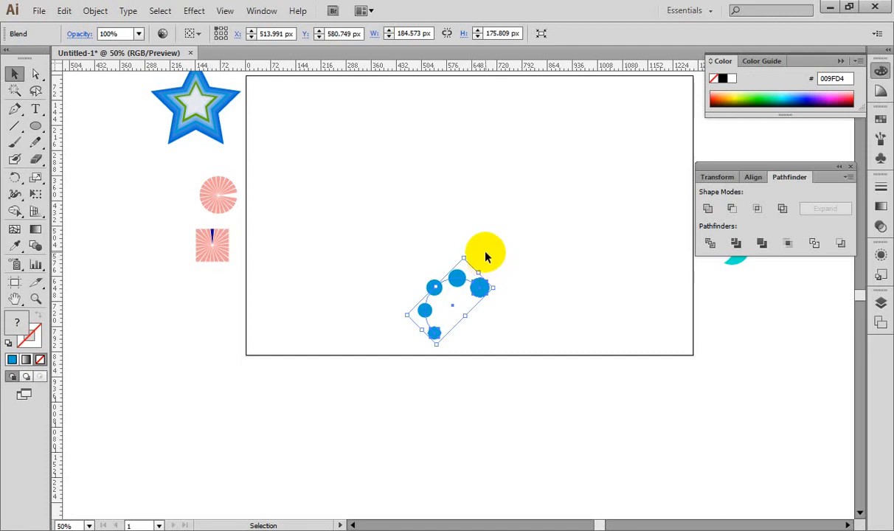
pyautogui.click(525, 248)
pyautogui.moveTo(451, 280); pyautogui.dragTo(145, 315)
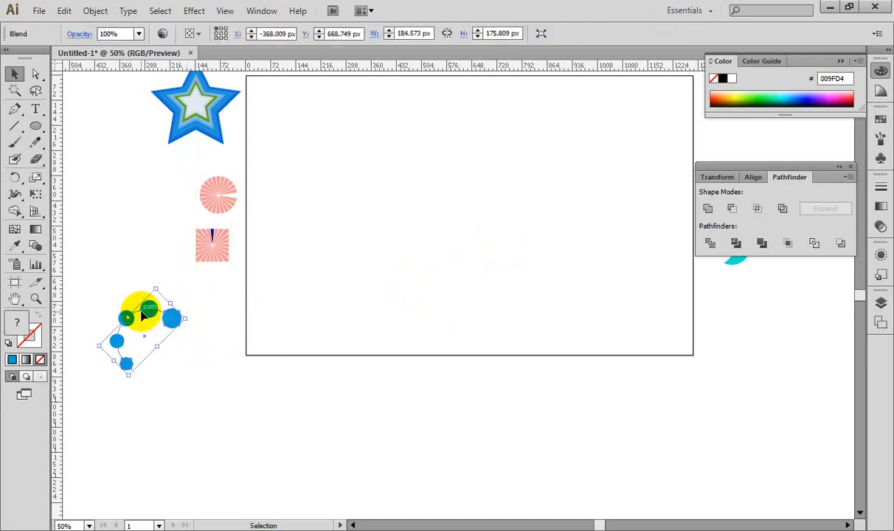
# Step: Draw a circle in the upper-left part of the artboard and give it a blue 2594EF stroke with no fill
pyautogui.hotkey('ctrl', '+')
pyautogui.press('space')
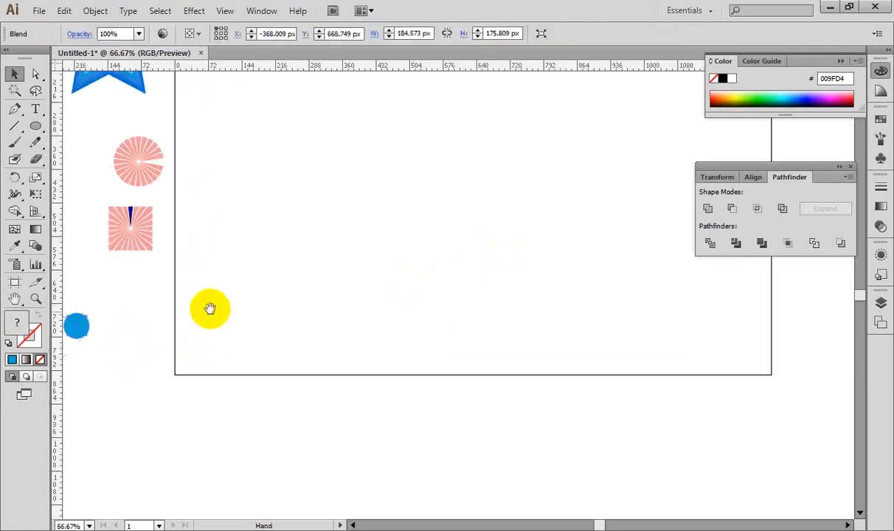
pyautogui.moveTo(420, 213); pyautogui.dragTo(435, 197)
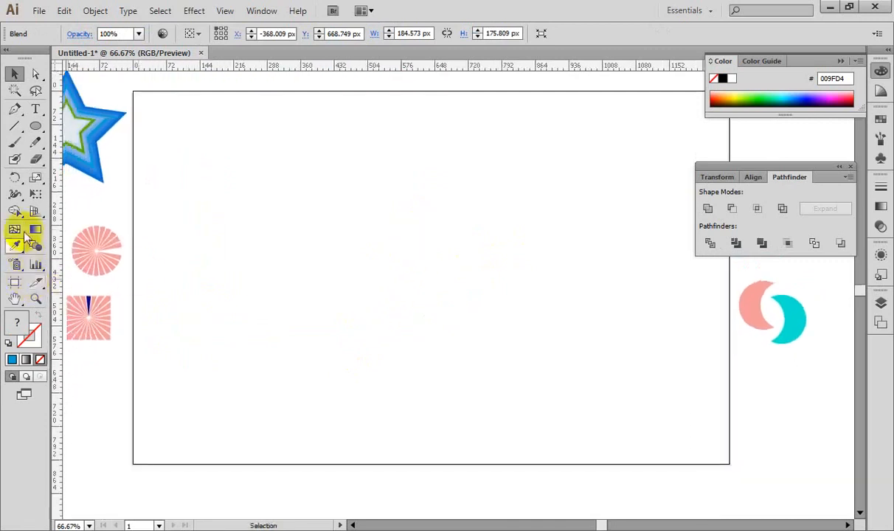
pyautogui.moveTo(36, 122); pyautogui.dragTo(109, 163)
pyautogui.moveTo(205, 153); pyautogui.dragTo(291, 240)
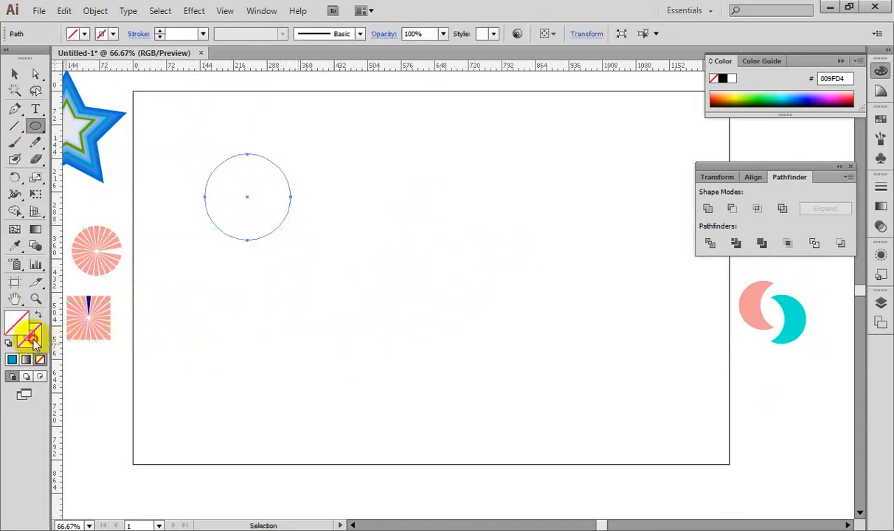
pyautogui.click(363, 187)
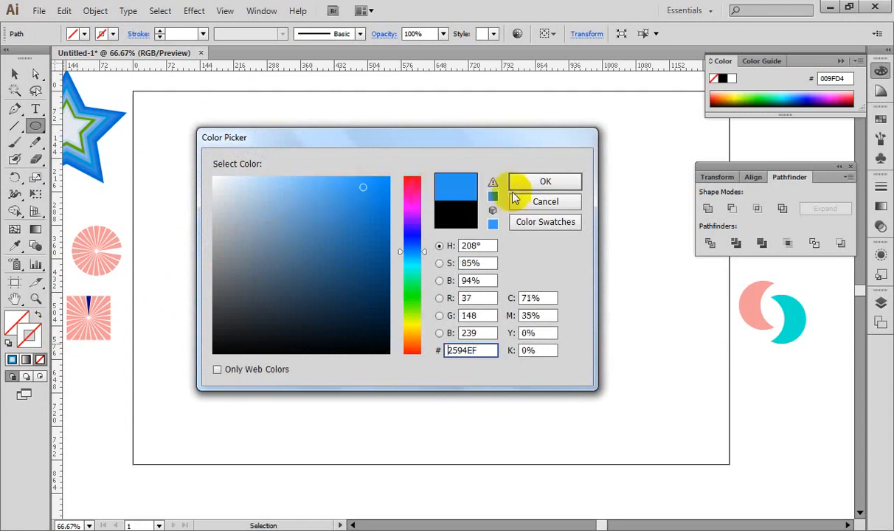
pyautogui.click(540, 182)
pyautogui.click(15, 75)
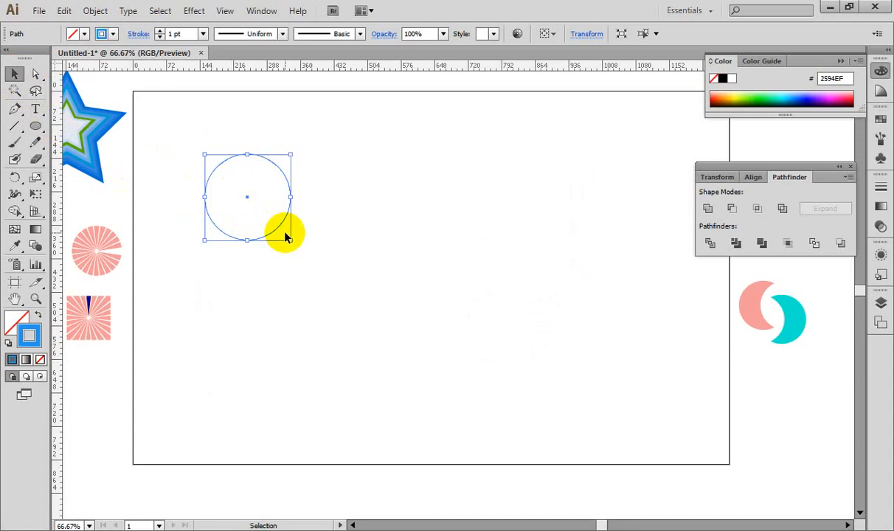
# Step: Place a copy of the blue circle level with it near the artboard's right side and set the copy's stroke color to ED2663
pyautogui.moveTo(282, 234); pyautogui.dragTo(594, 248)
pyautogui.click(612, 219)
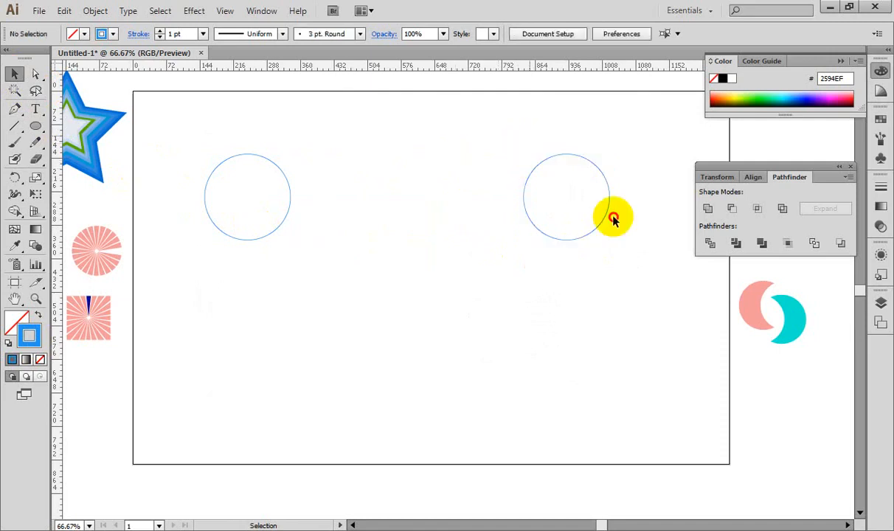
pyautogui.click(608, 217)
pyautogui.doubleClick(25, 337)
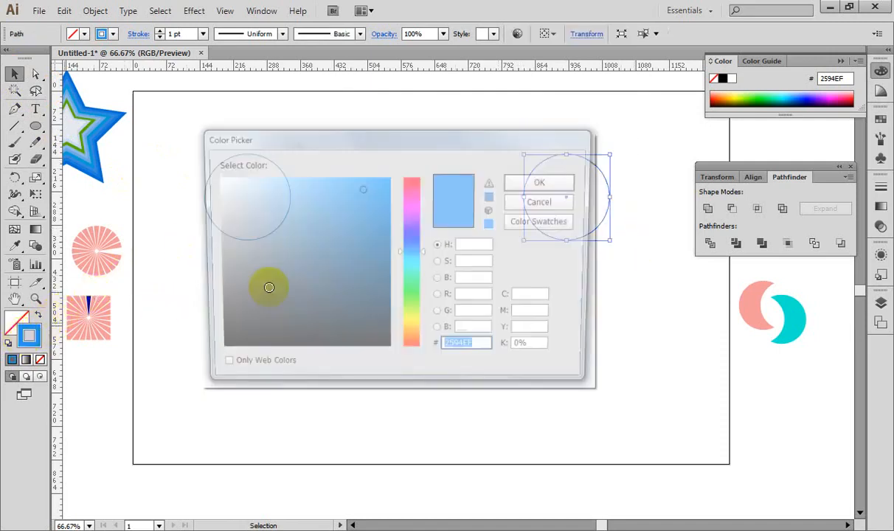
pyautogui.moveTo(413, 211); pyautogui.dragTo(412, 189)
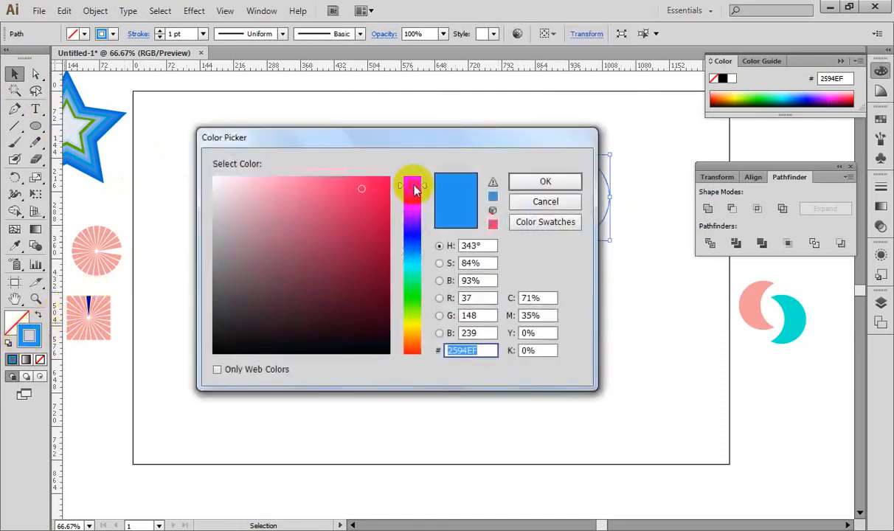
pyautogui.click(543, 180)
pyautogui.click(208, 131)
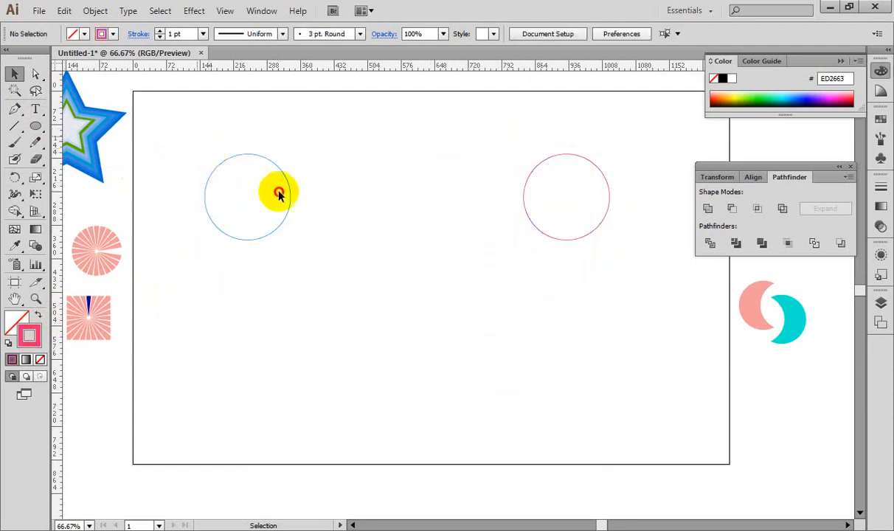
# Step: Select the blue and pink circles together and make a blend between them
pyautogui.moveTo(195, 136); pyautogui.dragTo(610, 249)
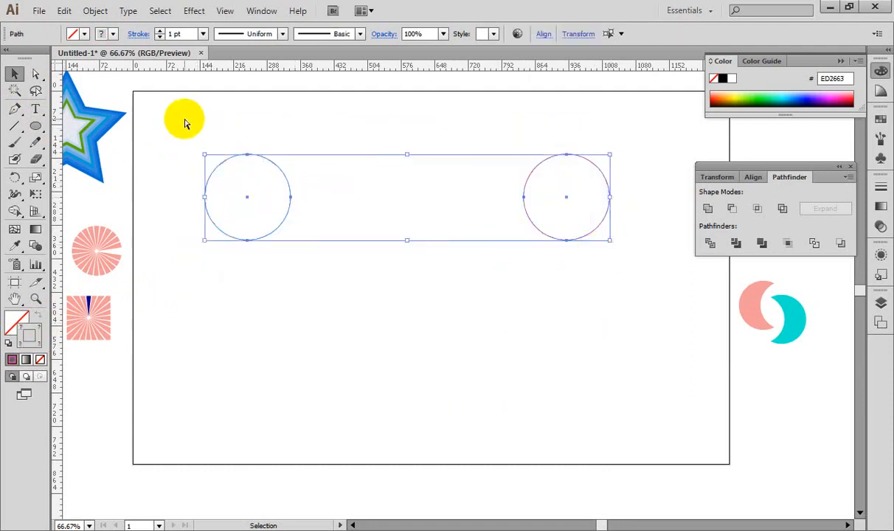
pyautogui.hotkey('ctrl', 'alt')
pyautogui.moveTo(196, 140); pyautogui.dragTo(595, 254)
pyautogui.click(95, 10)
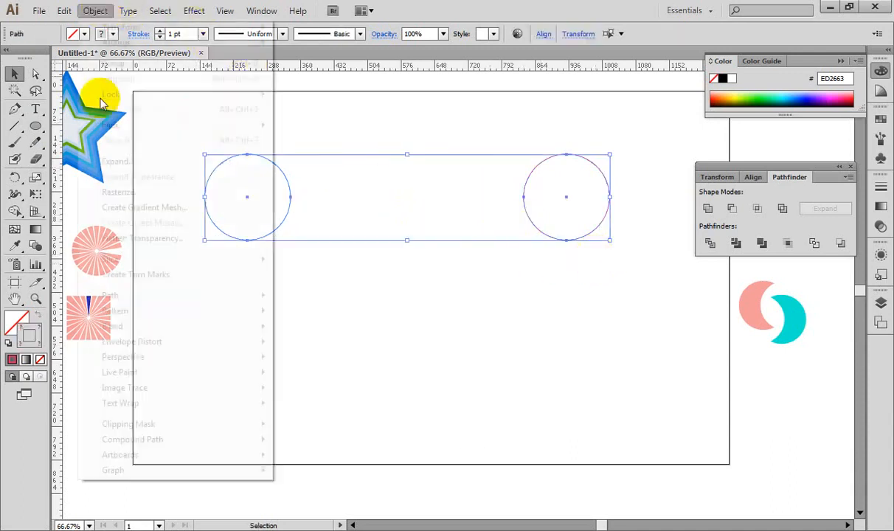
pyautogui.moveTo(266, 329)
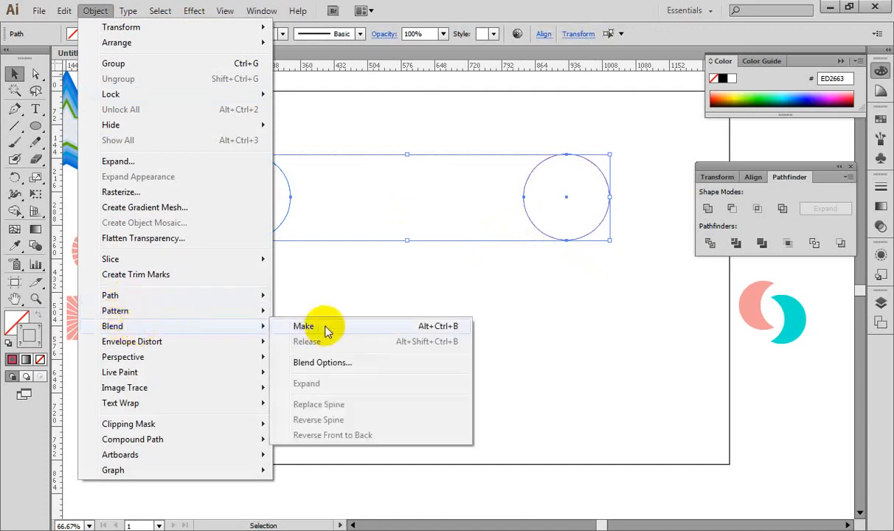
pyautogui.click(303, 326)
pyautogui.click(327, 329)
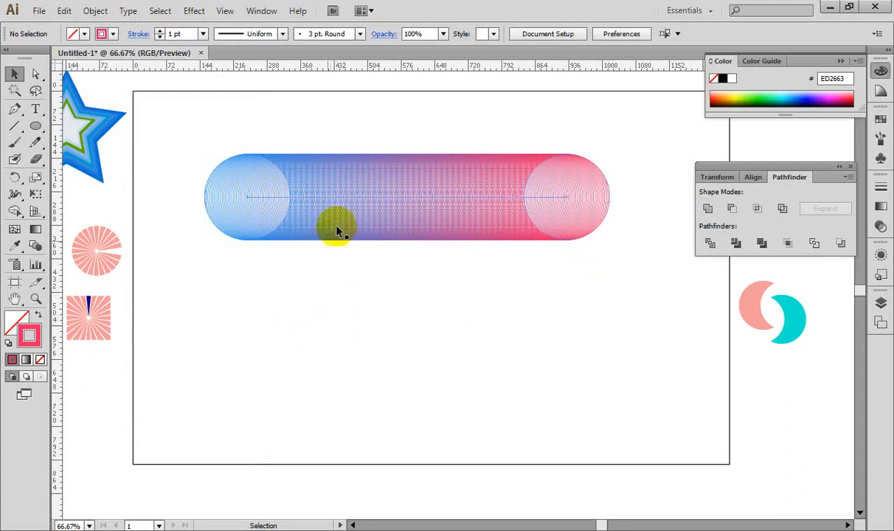
# Step: Change the circle blend's spacing to Specified Steps with 50 steps, with the preview enabled
pyautogui.click(331, 205)
pyautogui.click(95, 10)
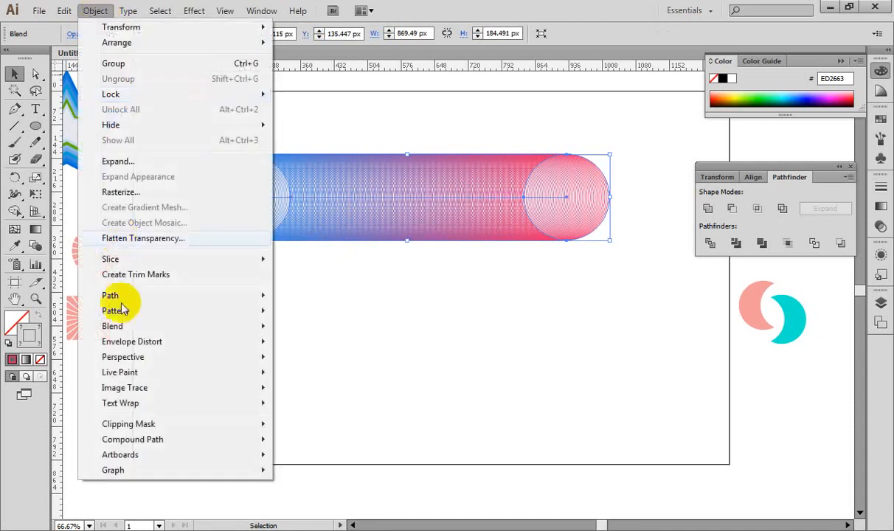
pyautogui.moveTo(189, 326)
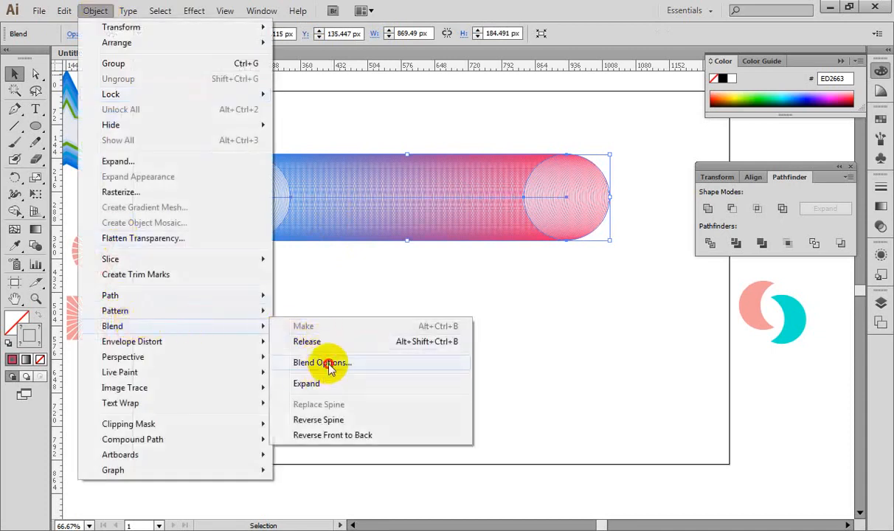
pyautogui.click(325, 362)
pyautogui.click(592, 401)
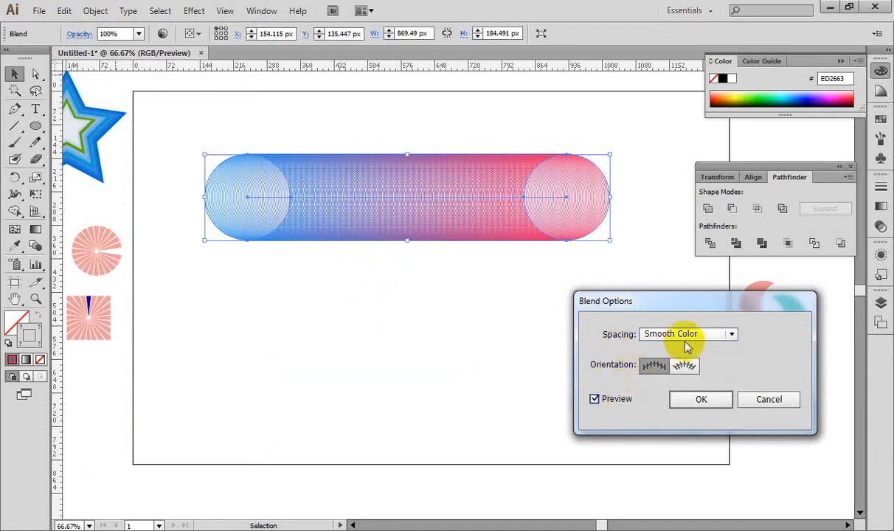
pyautogui.click(682, 334)
pyautogui.click(686, 363)
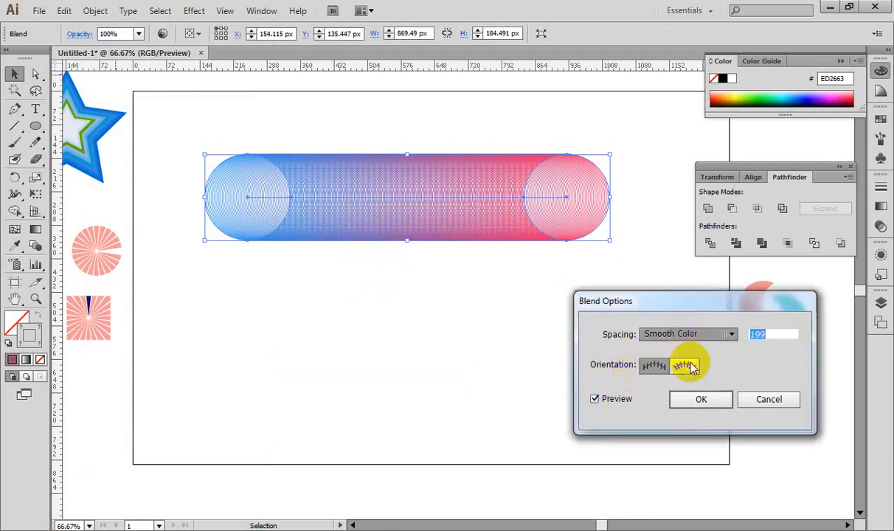
pyautogui.click(791, 336)
pyautogui.press('Down')
pyautogui.press('Down')
pyautogui.press('Down')
pyautogui.press('Down')
pyautogui.press('Down')
pyautogui.press('Down')
pyautogui.press('Down')
pyautogui.press('Down')
pyautogui.press('Down')
pyautogui.press('Down')
pyautogui.press('Down')
pyautogui.press('Down')
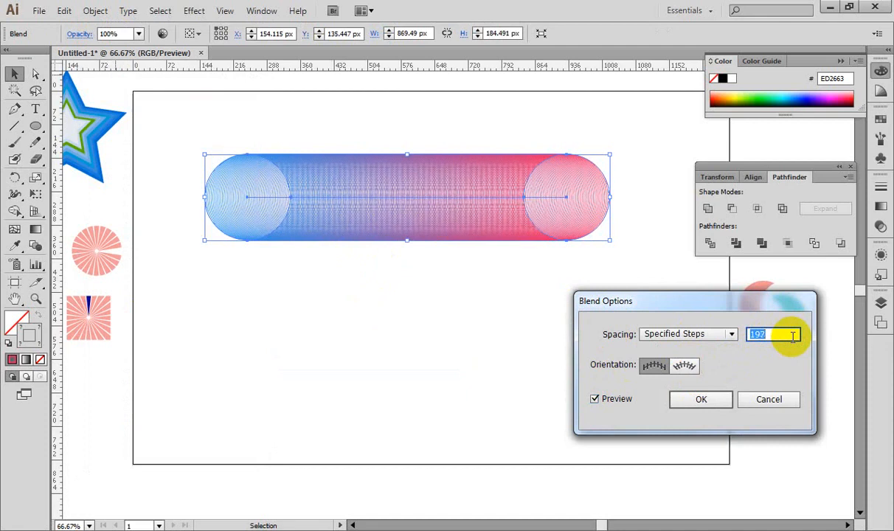
pyautogui.press('Down')
pyautogui.press('Down')
pyautogui.press('Down')
pyautogui.press('Down')
pyautogui.press('Down')
pyautogui.press('Down')
pyautogui.press('Down')
pyautogui.press('Down')
pyautogui.press('Down')
pyautogui.press('Down')
pyautogui.press('Down')
pyautogui.press('Down')
pyautogui.press('Down')
pyautogui.press('Down')
pyautogui.press('Down')
pyautogui.press('Down')
pyautogui.press('Down')
pyautogui.press('Down')
pyautogui.press('Down')
pyautogui.press('Down')
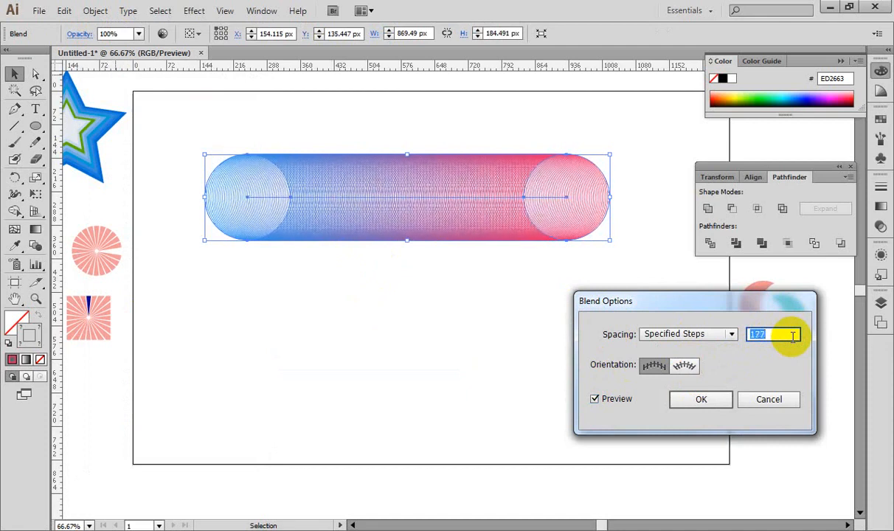
pyautogui.press('Down')
pyautogui.press('Down')
pyautogui.press('Down')
pyautogui.press('Down')
pyautogui.press('Down')
pyautogui.press('Down')
pyautogui.press('Down')
pyautogui.press('Down')
pyautogui.press('Down')
pyautogui.press('Down')
pyautogui.press('Down')
pyautogui.press('Down')
pyautogui.press('Down')
pyautogui.press('Down')
pyautogui.press('Down')
pyautogui.press('Down')
pyautogui.press('Down')
pyautogui.press('Down')
pyautogui.press('Down')
pyautogui.press('Down')
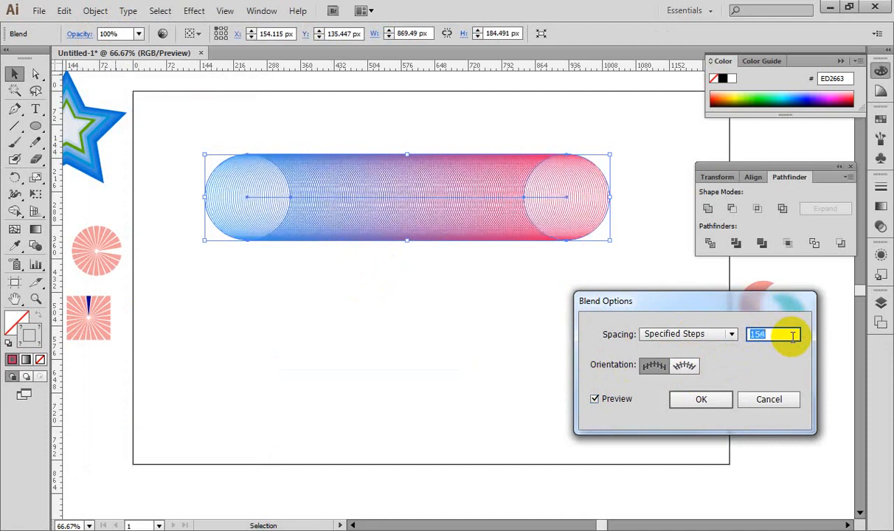
pyautogui.press('Down')
pyautogui.press('Down')
pyautogui.press('Down')
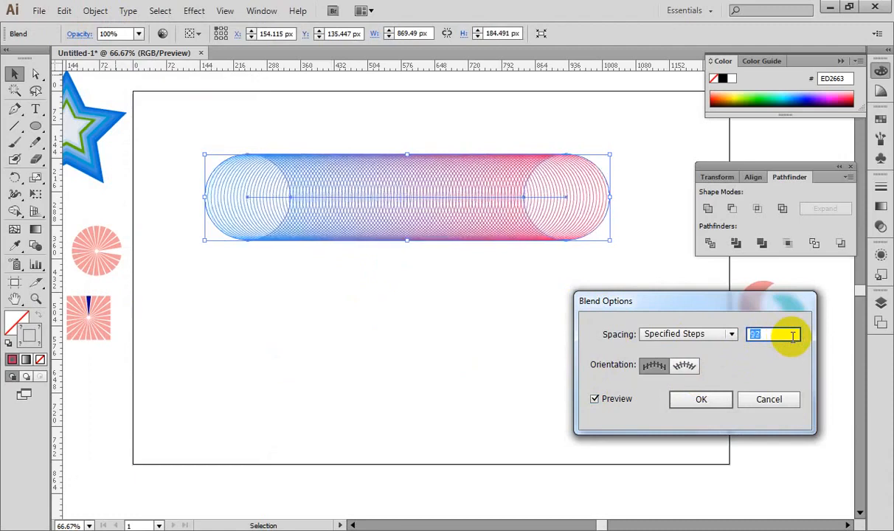
pyautogui.press('Down')
pyautogui.press('Down')
pyautogui.press('Down')
pyautogui.press('Down')
pyautogui.press('Down')
pyautogui.press('Down')
pyautogui.press('Down')
pyautogui.press('Down')
pyautogui.press('Down')
pyautogui.press('Down')
pyautogui.press('Down')
pyautogui.press('Down')
pyautogui.press('Down')
pyautogui.press('Down')
pyautogui.press('Down')
pyautogui.press('Down')
pyautogui.press('Down')
pyautogui.press('Down')
pyautogui.press('Down')
pyautogui.press('Down')
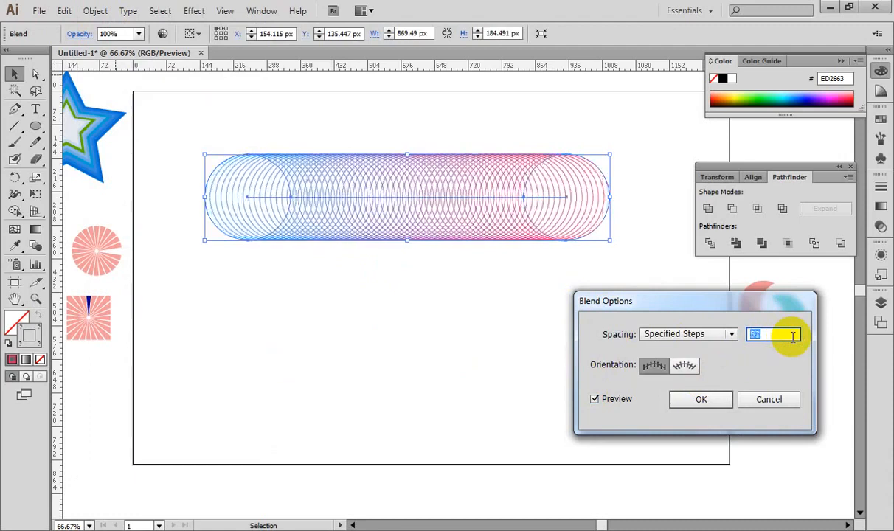
pyautogui.press('Down')
pyautogui.press('Down')
pyautogui.press('Down')
pyautogui.press('Down')
pyautogui.press('Down')
pyautogui.press('Down')
pyautogui.press('Down')
pyautogui.press('Down')
pyautogui.press('Down')
pyautogui.press('Down')
pyautogui.press('Down')
pyautogui.press('Down')
pyautogui.press('Down')
pyautogui.press('Down')
pyautogui.press('Down')
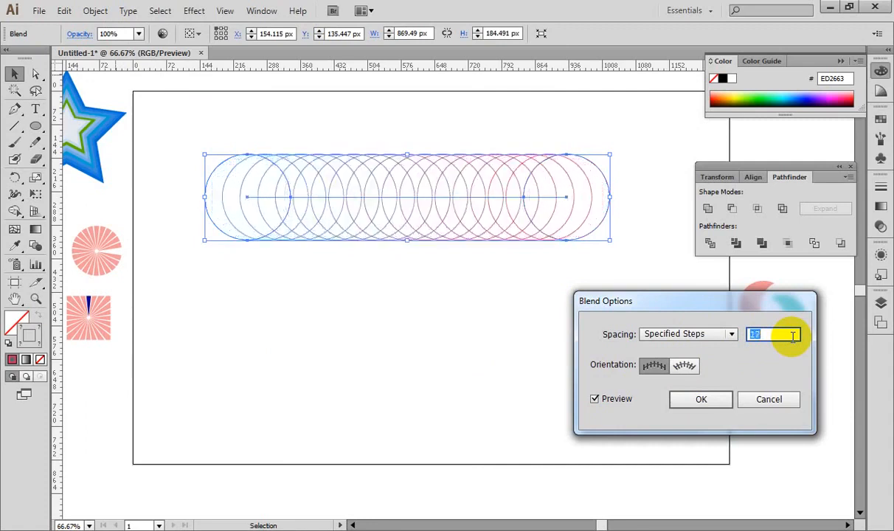
pyautogui.press('Up')
pyautogui.press('Up')
pyautogui.press('Up')
pyautogui.press('Up')
pyautogui.press('Up')
pyautogui.press('Up')
pyautogui.press('Up')
pyautogui.press('Up')
pyautogui.press('Up')
pyautogui.press('Up')
pyautogui.press('Up')
pyautogui.press('Up')
pyautogui.press('Up')
pyautogui.press('Up')
pyautogui.press('Up')
pyautogui.press('Up')
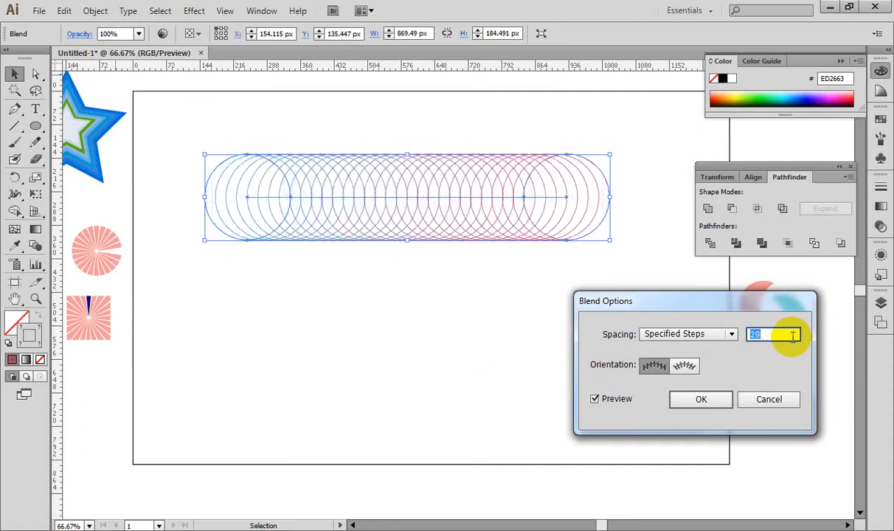
pyautogui.press('Up')
pyautogui.press('Up')
pyautogui.press('Up')
pyautogui.press('Up')
pyautogui.press('Up')
pyautogui.press('Up')
pyautogui.press('Up')
pyautogui.press('Up')
pyautogui.press('Up')
pyautogui.press('Up')
pyautogui.press('Up')
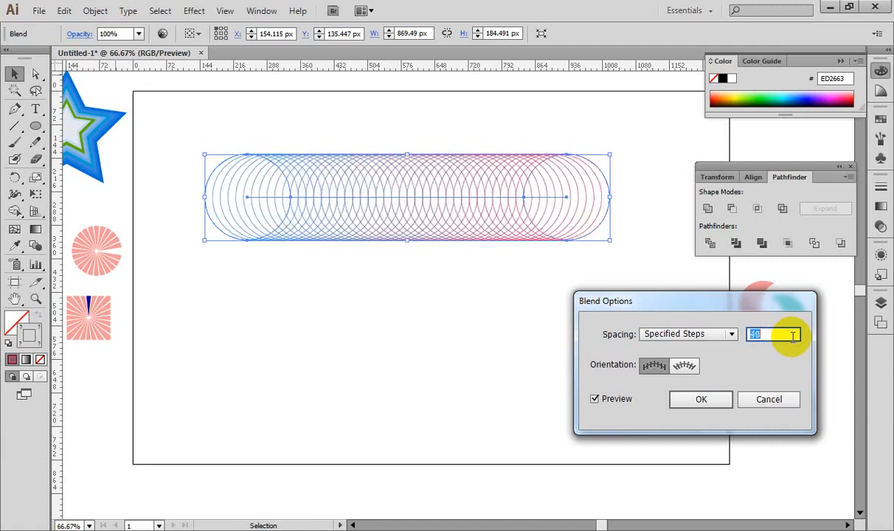
pyautogui.press('Up')
pyautogui.press('Up')
pyautogui.press('Up')
pyautogui.press('Up')
pyautogui.press('Up')
pyautogui.press('Up')
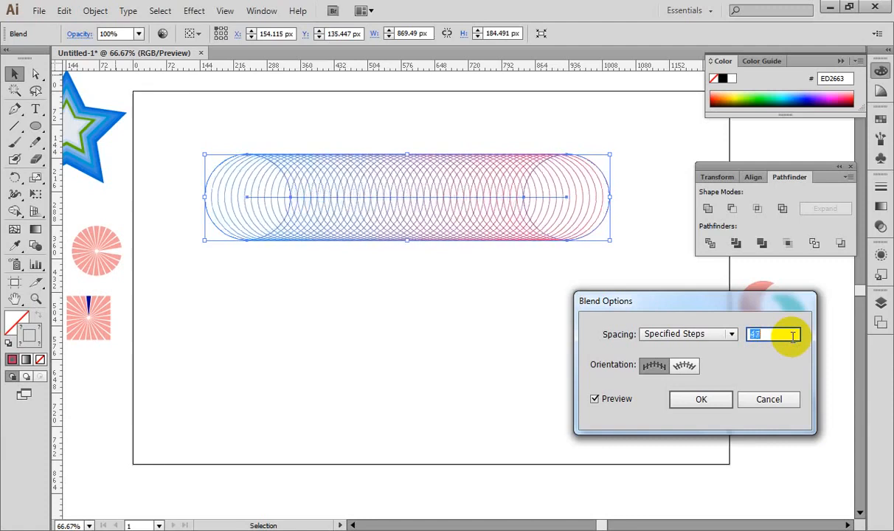
pyautogui.press('Up')
pyautogui.press('Up')
pyautogui.press('Up')
pyautogui.press('Up')
pyautogui.press('Up')
pyautogui.press('Up')
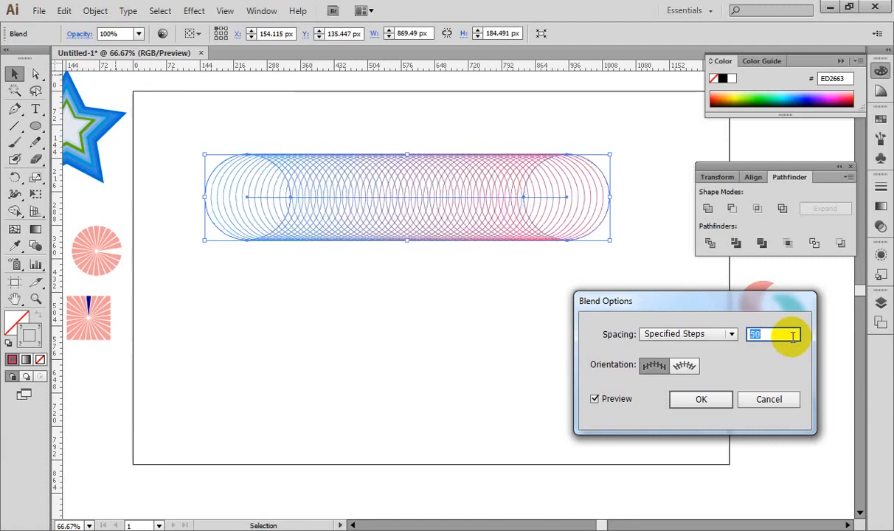
pyautogui.click(701, 401)
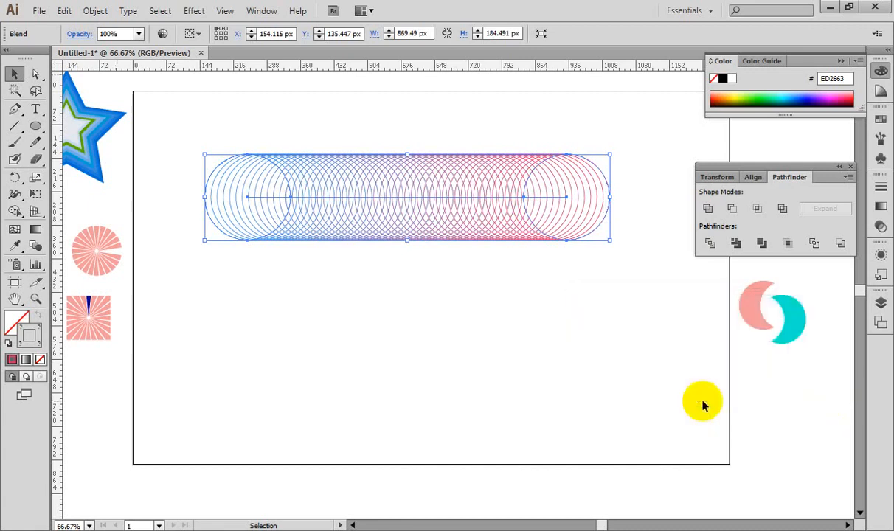
pyautogui.click(571, 310)
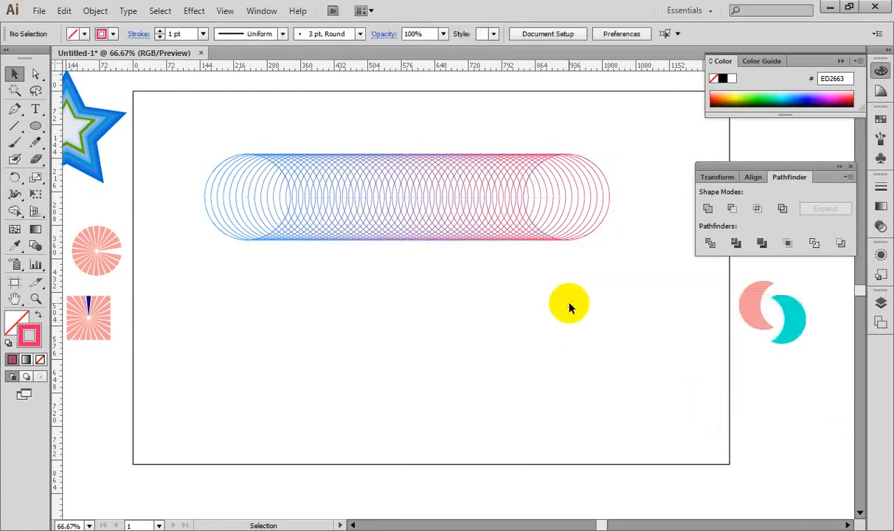
# Step: Move the circle blend up to the artboard's upper edge and draw a large circle with the Ellipse tool in the space below it
pyautogui.moveTo(398, 184); pyautogui.dragTo(403, 113)
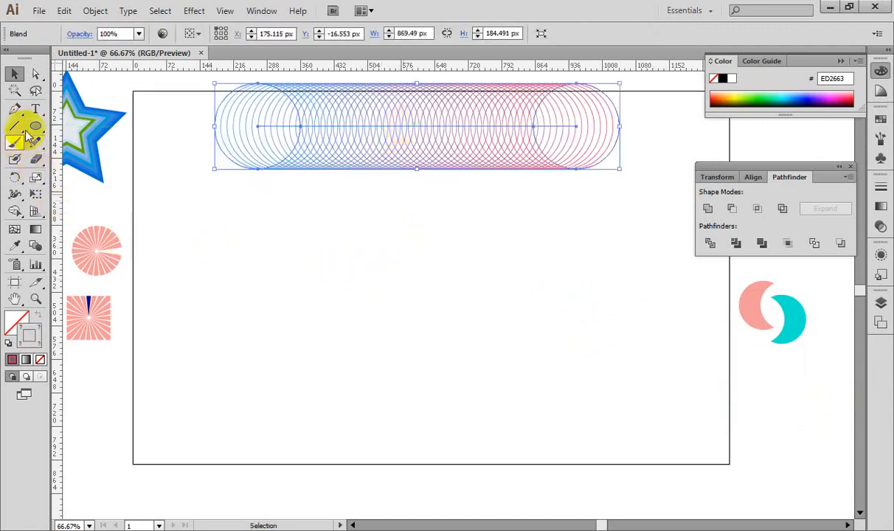
pyautogui.moveTo(35, 125); pyautogui.dragTo(118, 158)
pyautogui.moveTo(322, 268)
pyautogui.mouseDown()
pyautogui.moveTo(540, 455)
pyautogui.moveTo(514, 409)
pyautogui.mouseUp()
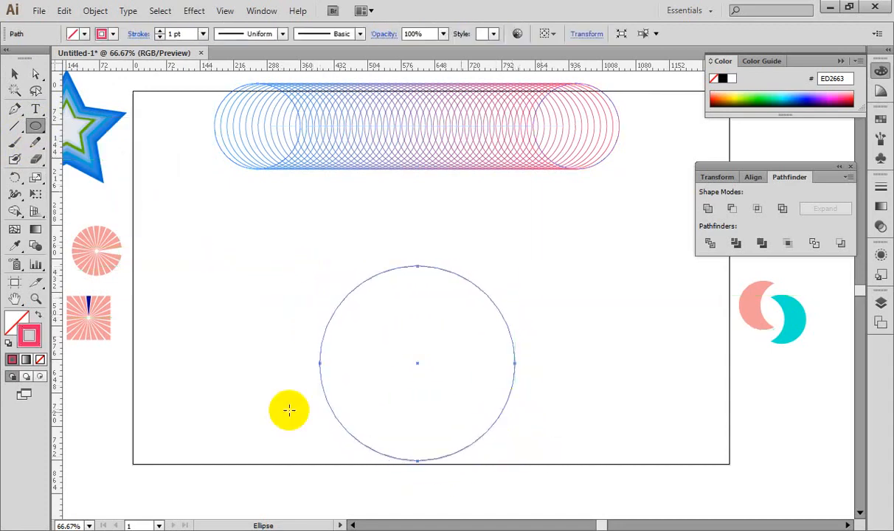
# Step: Set the large circle's stroke color to green 258713
pyautogui.doubleClick(28, 333)
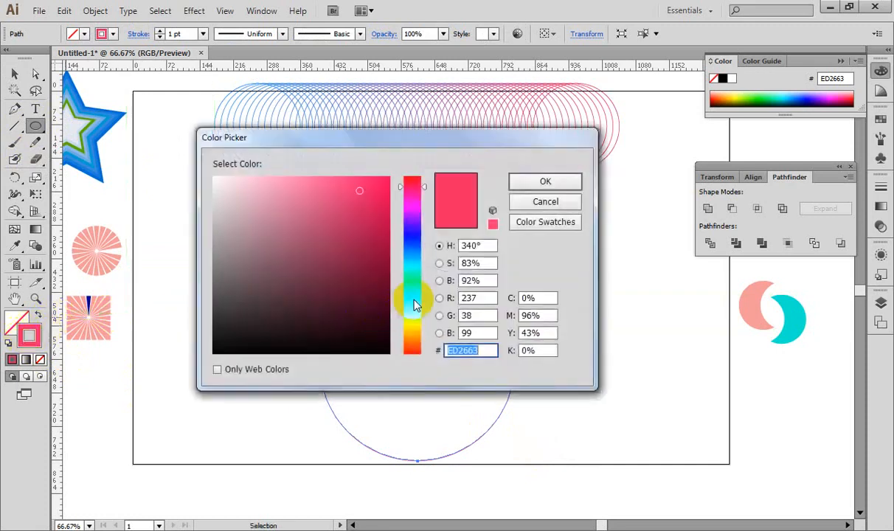
pyautogui.click(413, 303)
pyautogui.click(375, 326)
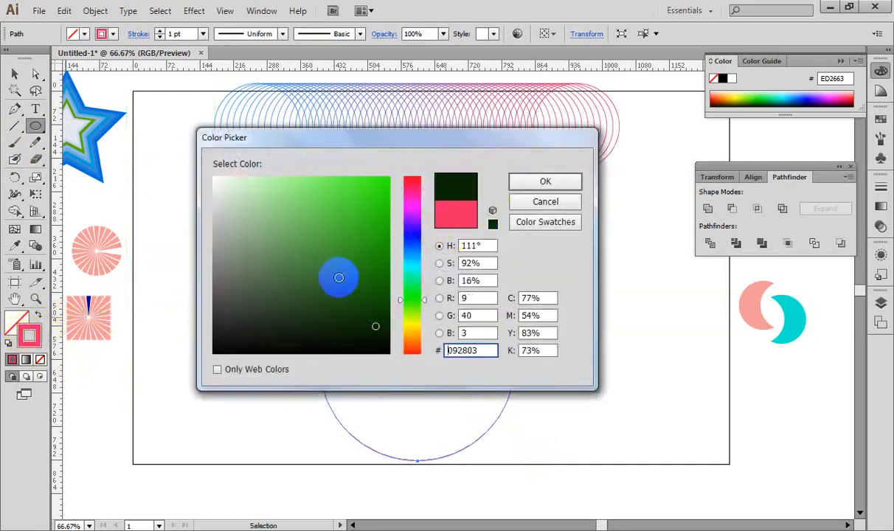
pyautogui.moveTo(339, 277); pyautogui.dragTo(364, 259)
pyautogui.click(532, 185)
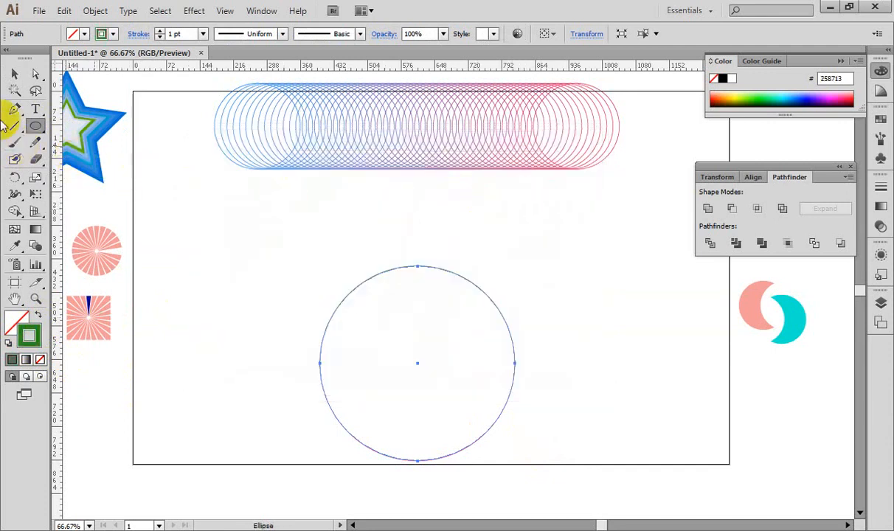
# Step: Select the large circle together with the circle blend and replace the blend's spine with that circle
pyautogui.click(14, 74)
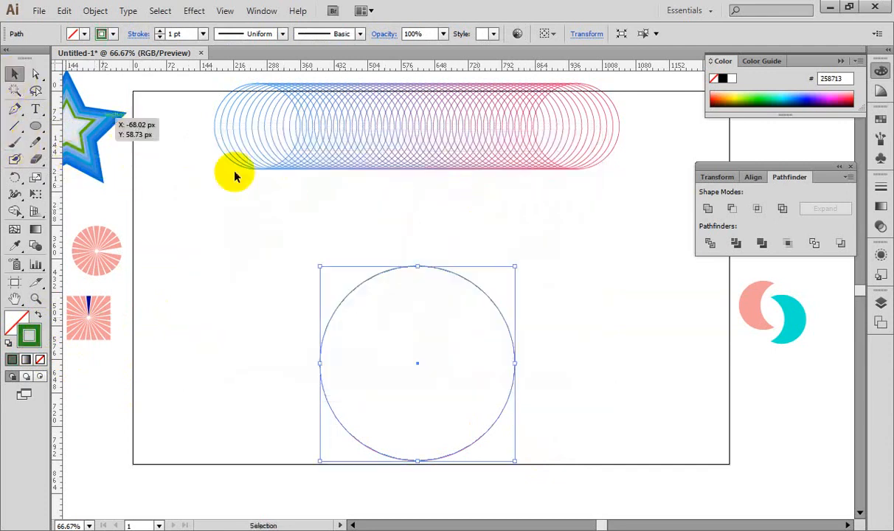
pyautogui.keyDown('shift'); pyautogui.click(393, 131); pyautogui.keyUp('shift')
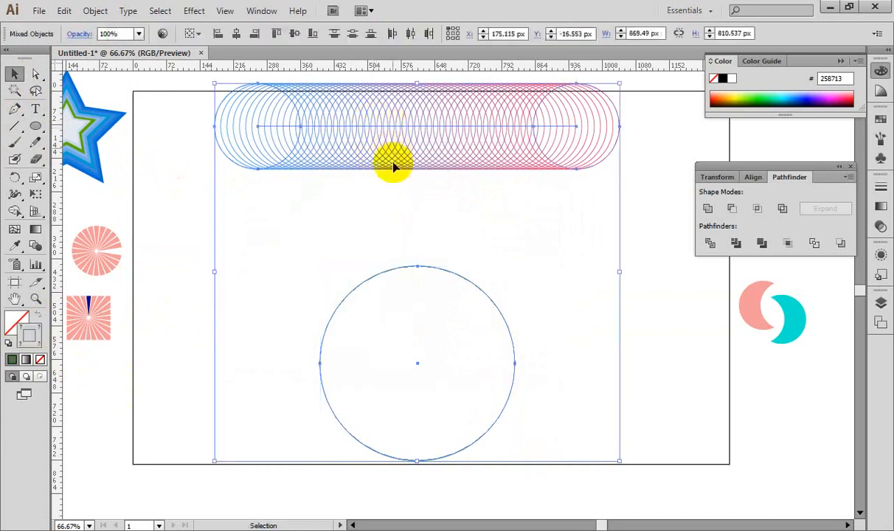
pyautogui.click(99, 12)
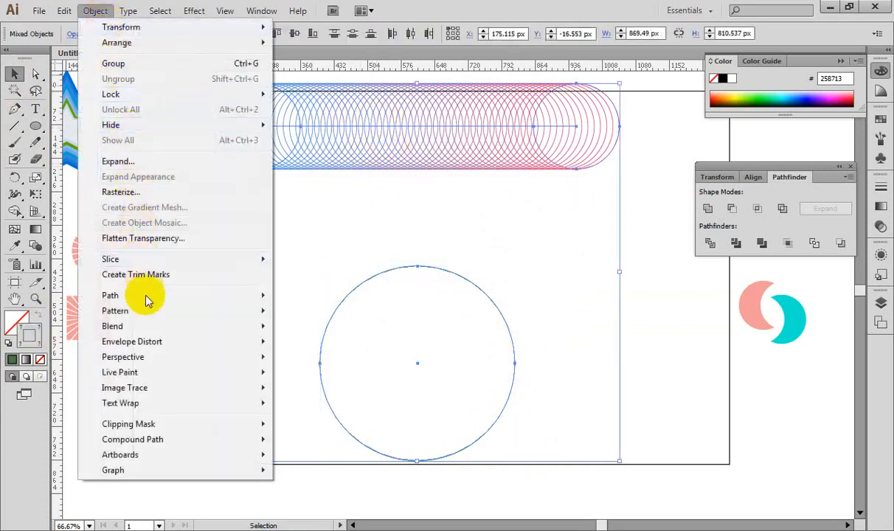
pyautogui.moveTo(207, 326)
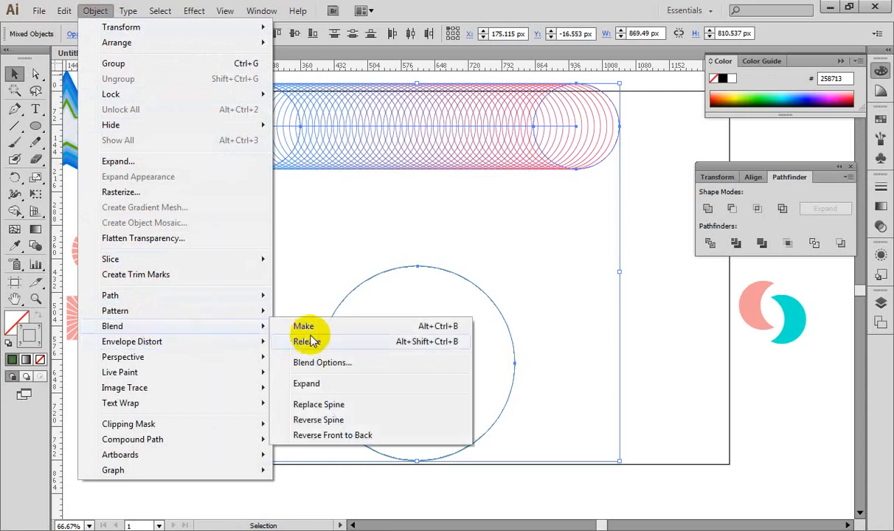
pyautogui.click(328, 404)
pyautogui.click(542, 196)
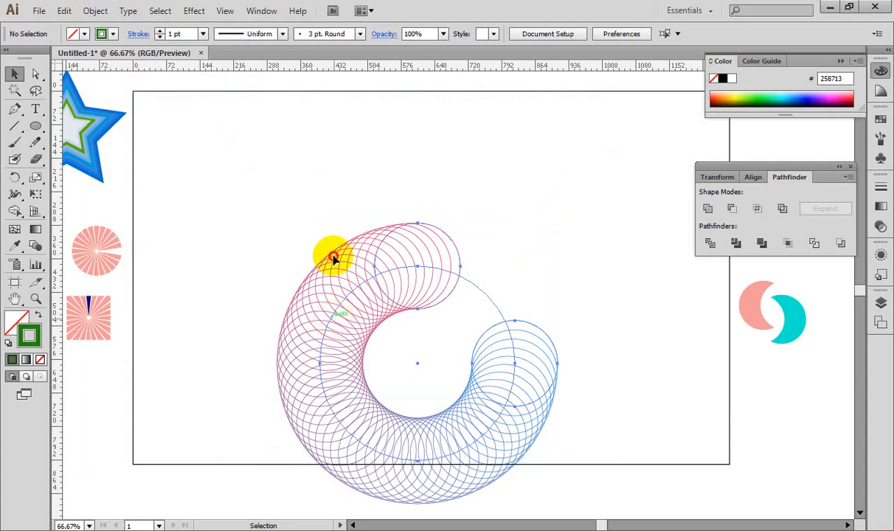
# Step: Move the ring-shaped circle blend off the artboard to the empty canvas beyond the blue star
pyautogui.moveTo(517, 336); pyautogui.dragTo(509, 215)
pyautogui.click(623, 190)
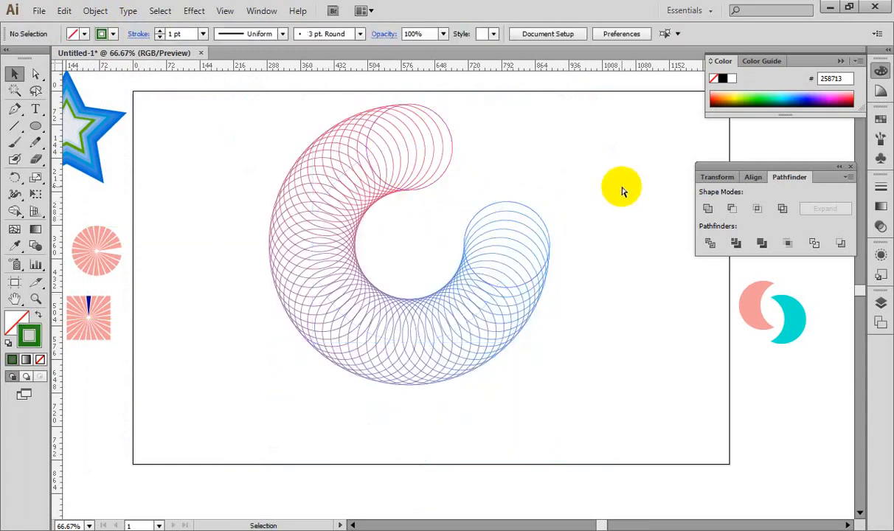
pyautogui.hotkey('ctrl', '-')
pyautogui.hotkey('ctrl', '-')
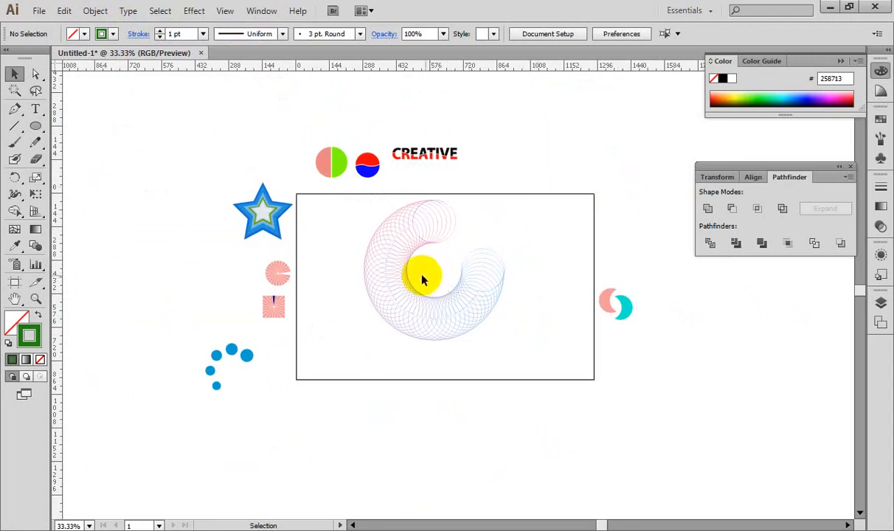
pyautogui.moveTo(423, 303); pyautogui.dragTo(113, 217)
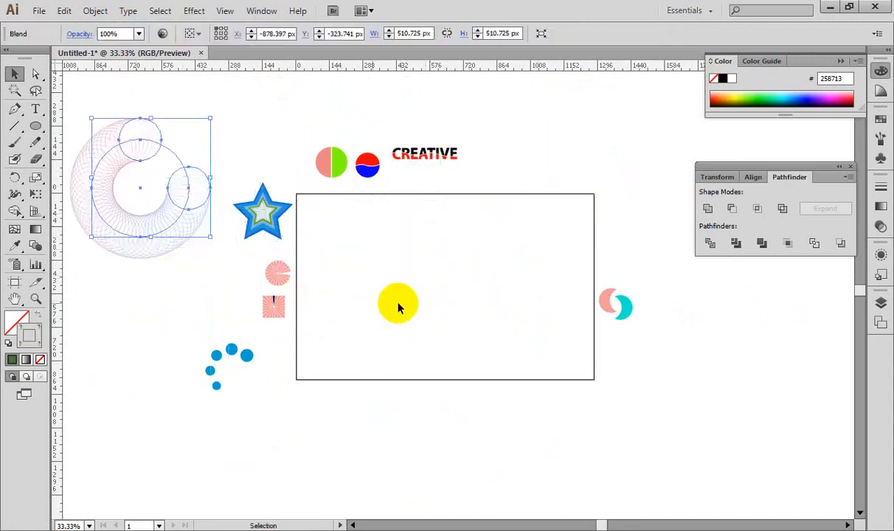
pyautogui.click(399, 280)
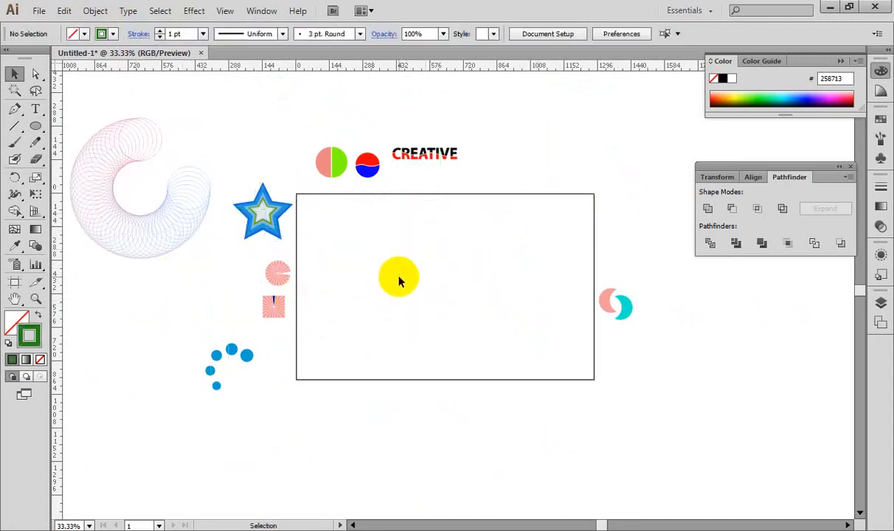
# Step: Draw an open S-shaped wave about 816 px wide with the Pen tool across the upper half of the artboard
pyautogui.hotkey('ctrl', '+')
pyautogui.hotkey('ctrl', '+')
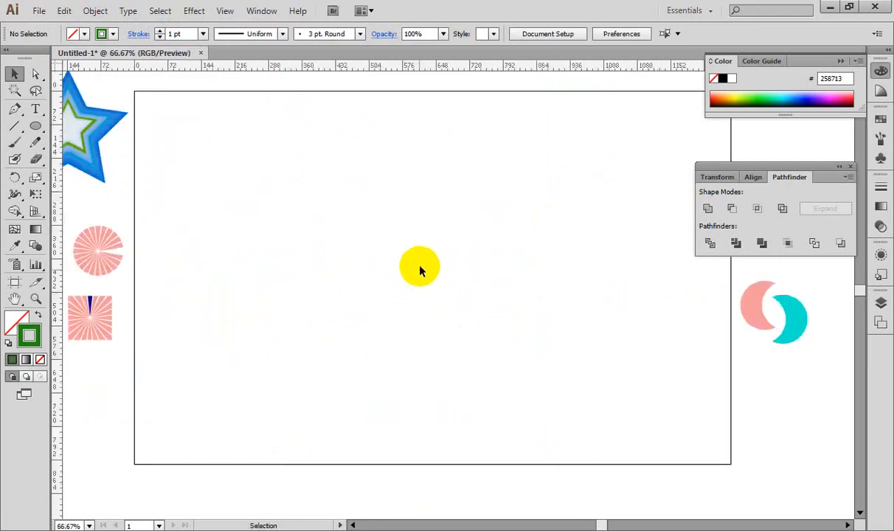
pyautogui.click(15, 109)
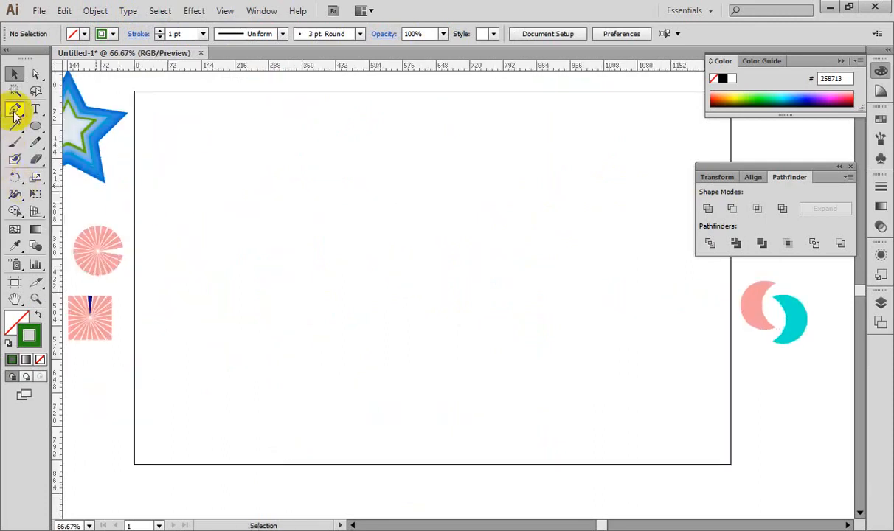
pyautogui.click(210, 220)
pyautogui.moveTo(361, 213); pyautogui.dragTo(478, 273)
pyautogui.moveTo(589, 186); pyautogui.dragTo(613, 174)
pyautogui.press('v')
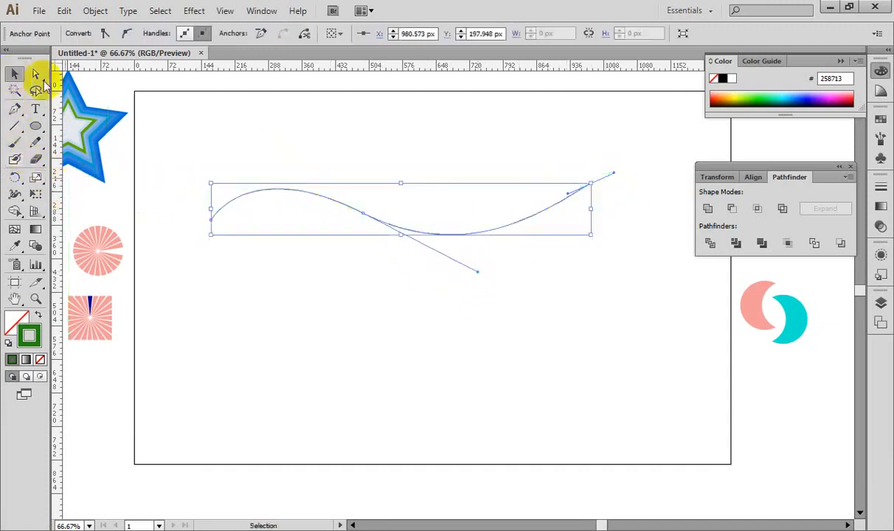
pyautogui.click(182, 130)
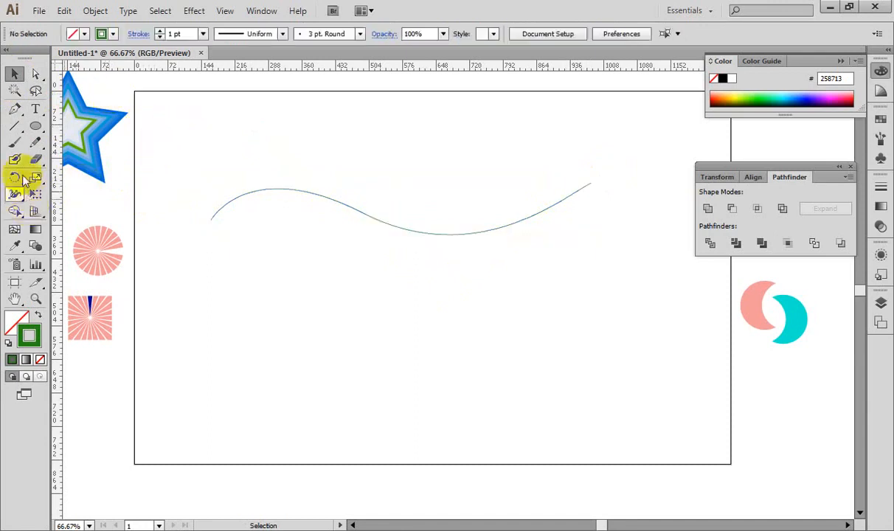
# Step: Draw a second open wave with the Pen tool that curves opposite to the green wave and crosses it
pyautogui.click(17, 110)
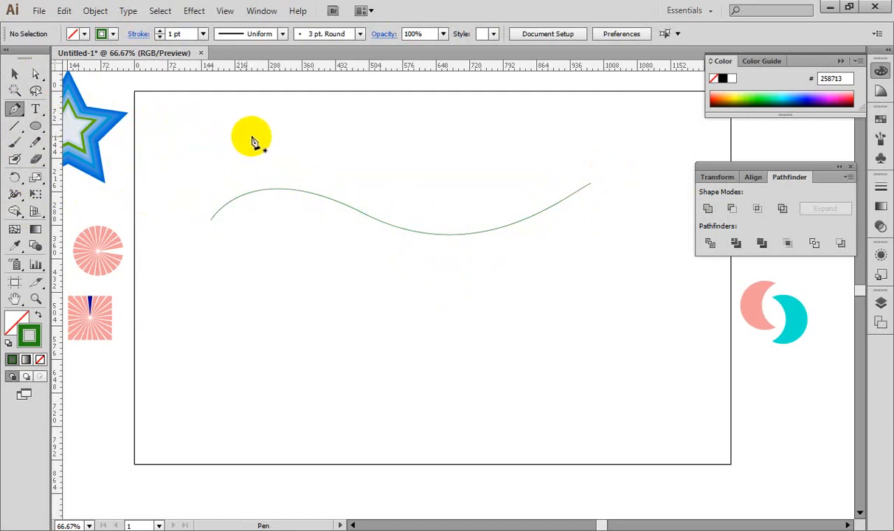
pyautogui.click(243, 154)
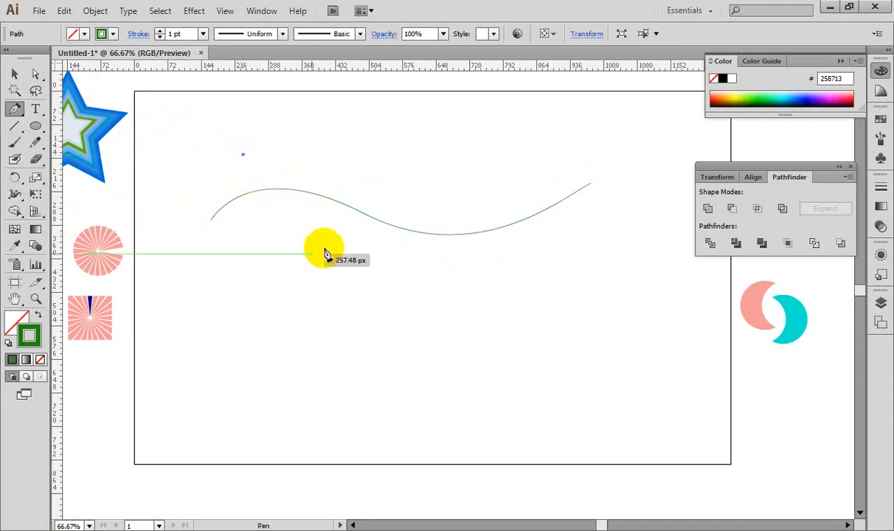
pyautogui.moveTo(398, 194); pyautogui.dragTo(578, 173)
pyautogui.hotkey('ctrl', 'z')
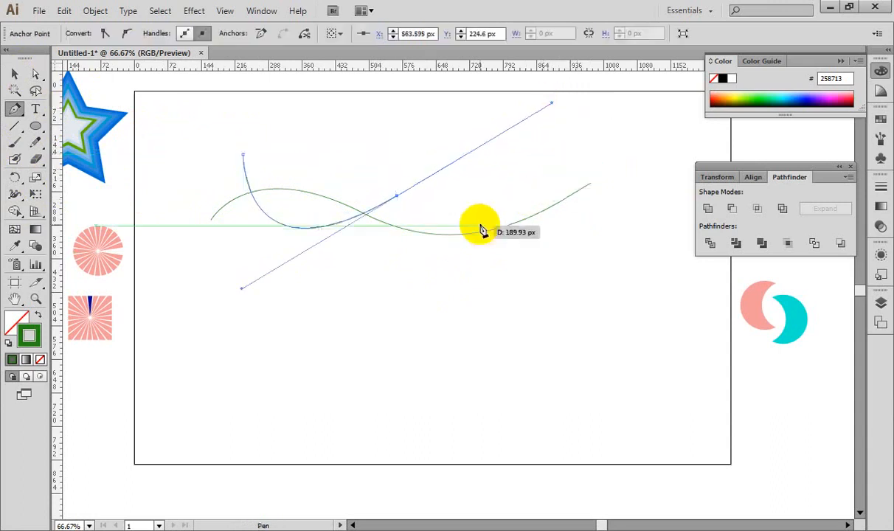
pyautogui.moveTo(582, 229); pyautogui.dragTo(608, 294)
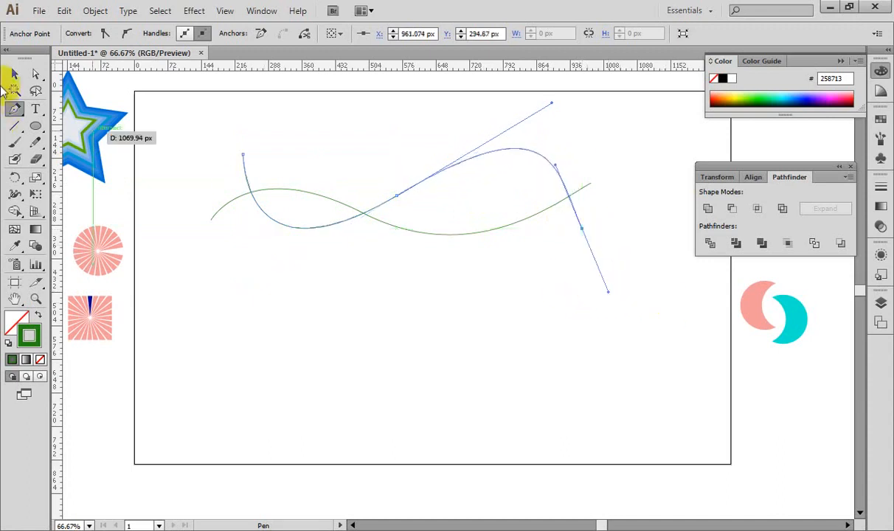
pyautogui.click(14, 75)
pyautogui.click(216, 184)
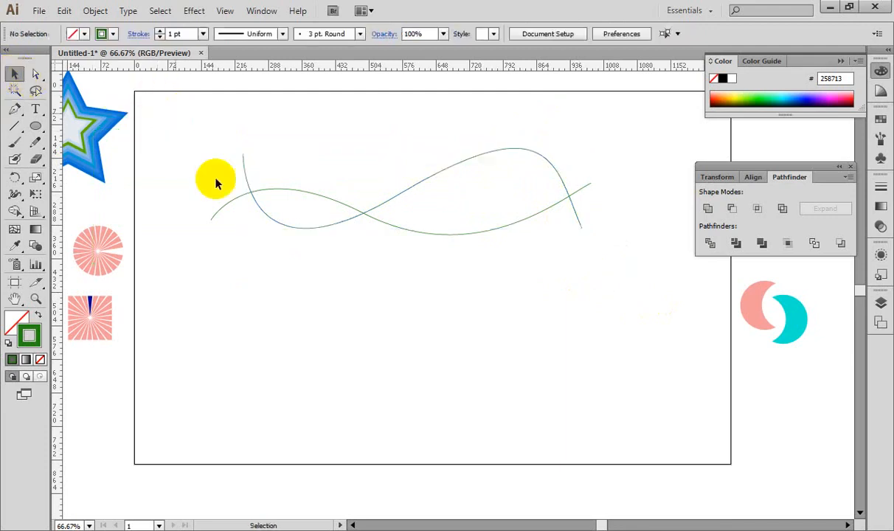
# Step: Set the second wave's stroke color to 141C84 and move the wave slightly down
pyautogui.click(287, 227)
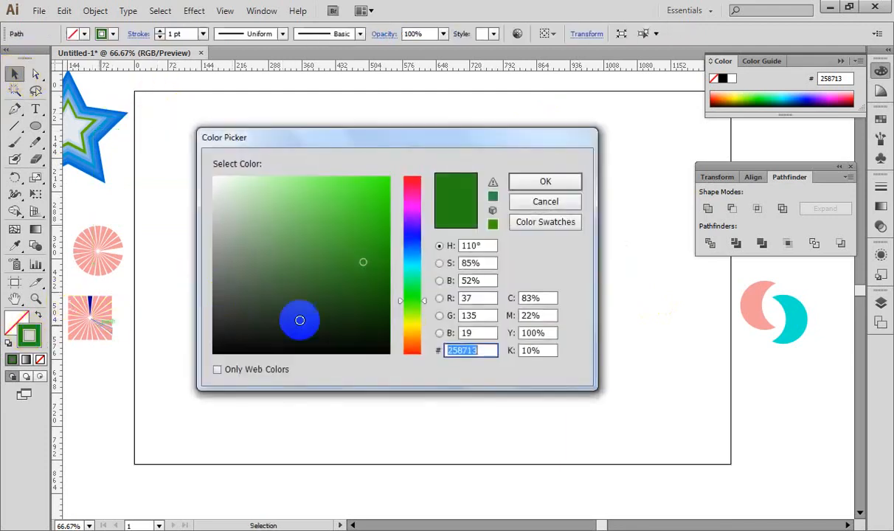
pyautogui.click(412, 237)
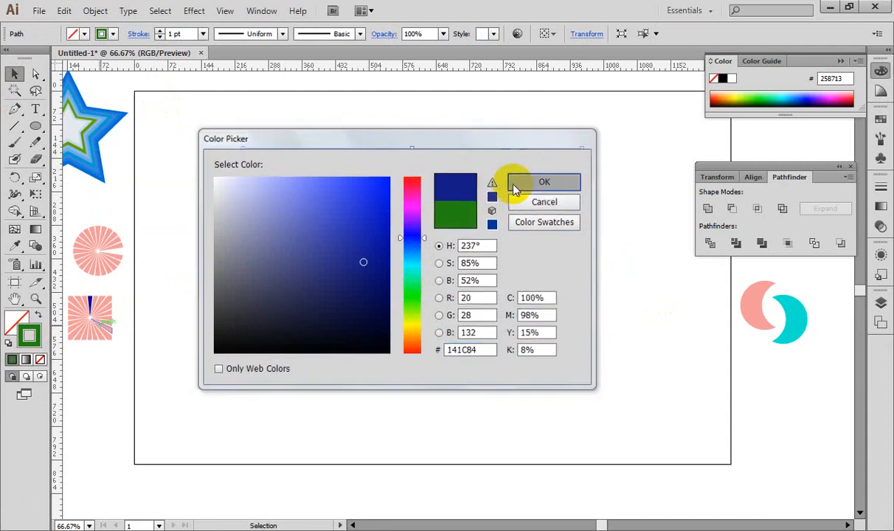
pyautogui.click(516, 181)
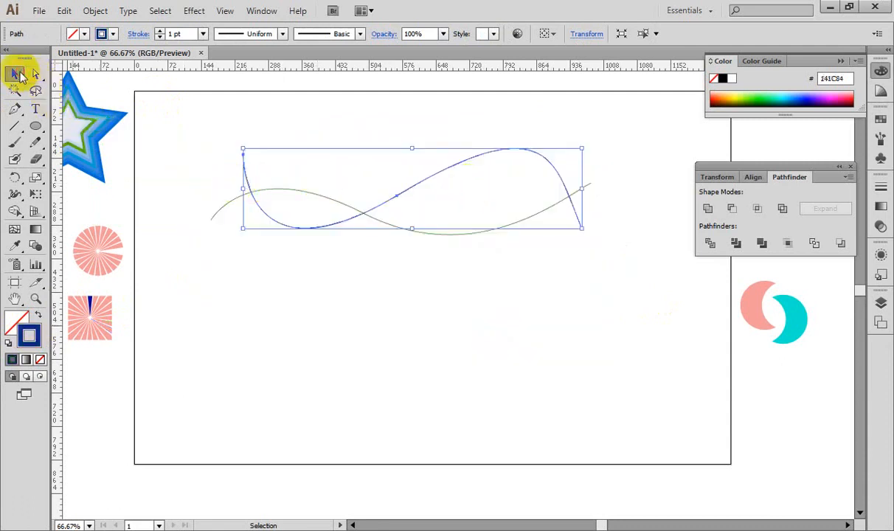
pyautogui.click(302, 235)
pyautogui.moveTo(302, 233); pyautogui.dragTo(294, 251)
pyautogui.click(310, 148)
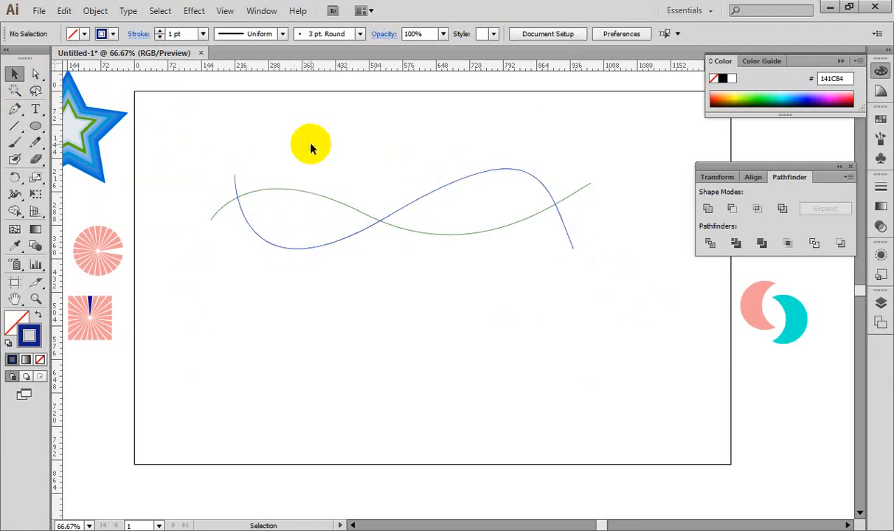
# Step: Select the green and blue waves together and make a blend between them
pyautogui.moveTo(199, 145); pyautogui.dragTo(627, 340)
pyautogui.click(96, 10)
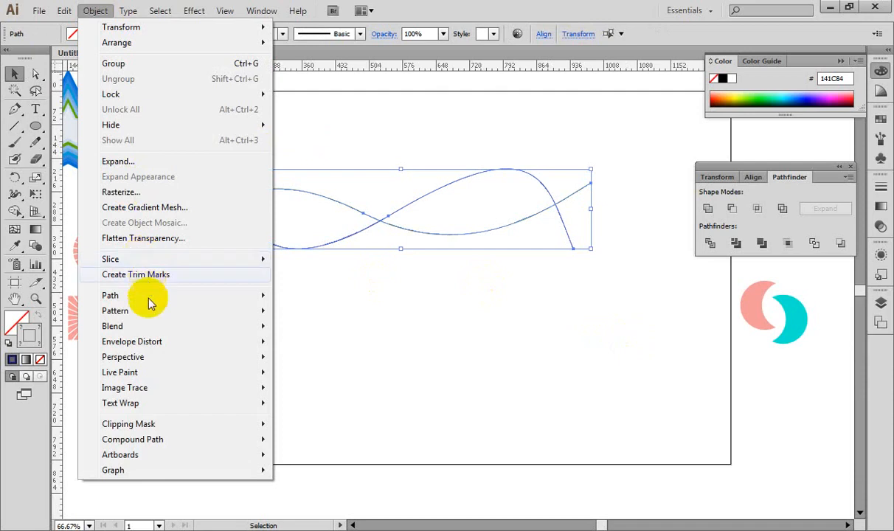
pyautogui.moveTo(173, 333)
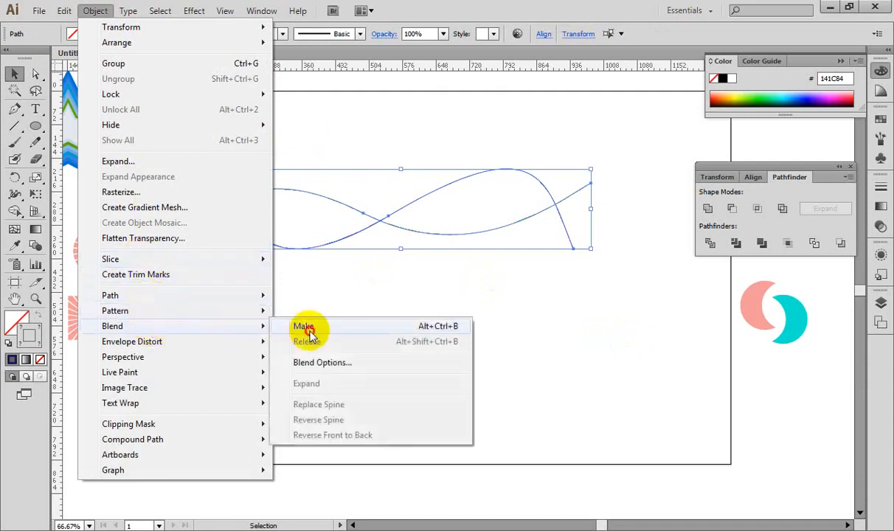
pyautogui.click(304, 329)
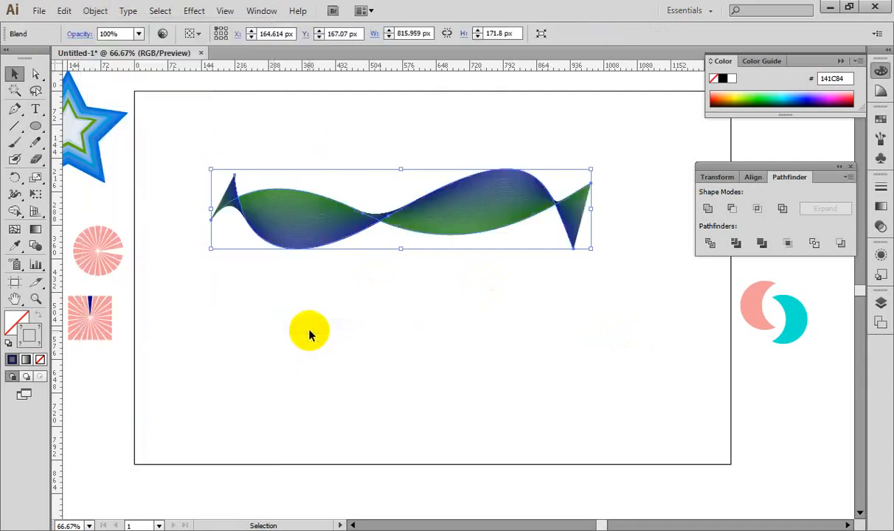
# Step: Change the wave blend's spacing to Specified Steps with 50 steps, with the preview enabled
pyautogui.click(97, 12)
pyautogui.moveTo(145, 330)
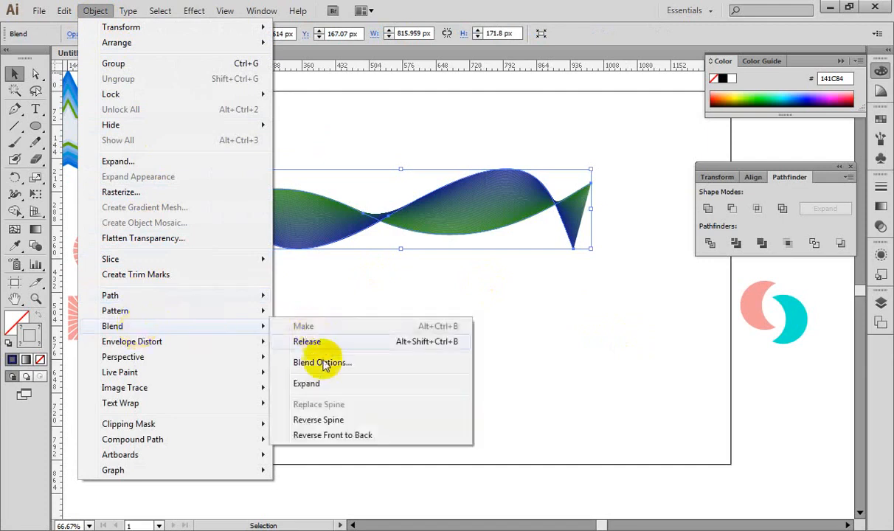
pyautogui.click(325, 363)
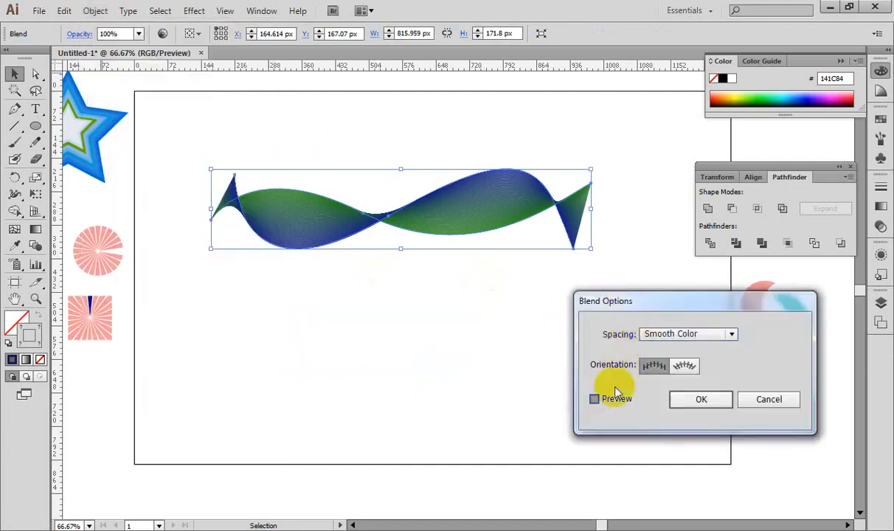
pyautogui.click(612, 398)
pyautogui.click(673, 333)
pyautogui.click(678, 363)
pyautogui.click(774, 334)
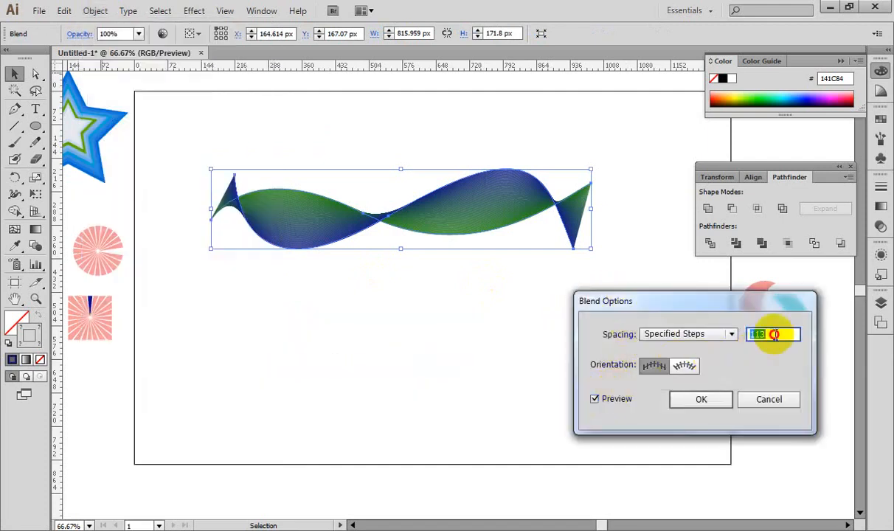
pyautogui.write('50')
pyautogui.press('Tab')
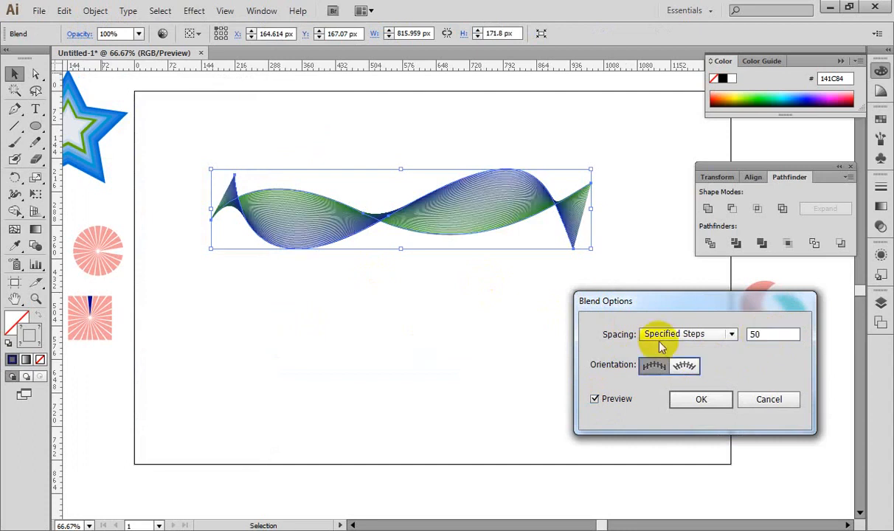
pyautogui.click(702, 401)
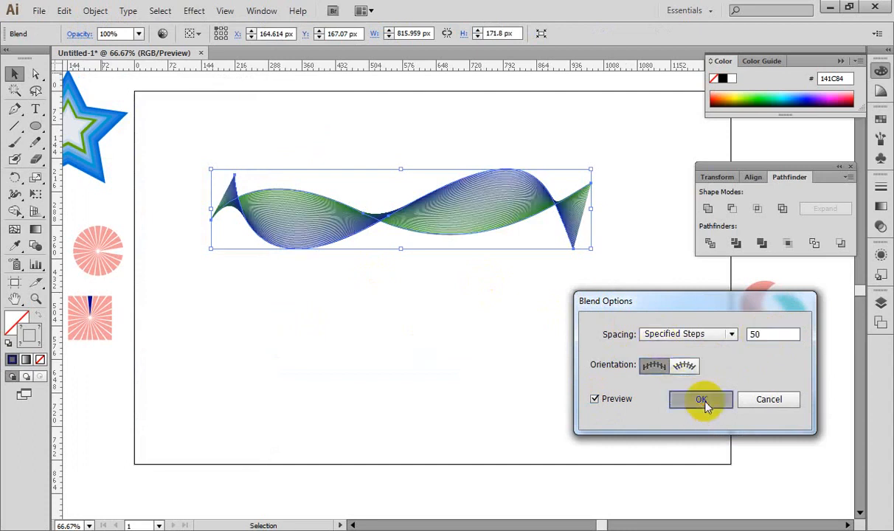
# Step: Move the wave blend about 27 px right and 85 px down on the artboard and inspect its lines up close
pyautogui.click(409, 124)
pyautogui.moveTo(463, 209); pyautogui.dragTo(477, 249)
pyautogui.hotkey('ctrl', '+')
pyautogui.hotkey('ctrl', '+')
pyautogui.hotkey('ctrl', '+')
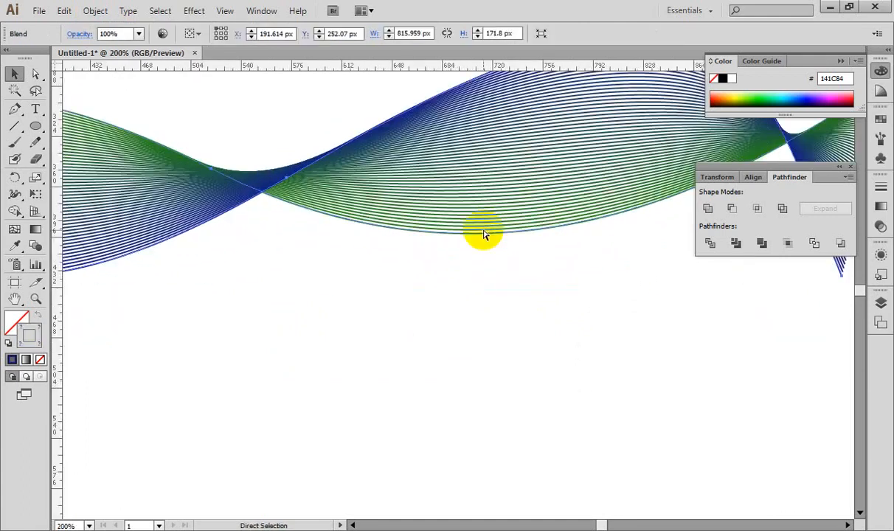
pyautogui.hotkey('ctrl', '-')
pyautogui.hotkey('ctrl', '-')
pyautogui.hotkey('ctrl', '-')
pyautogui.hotkey('ctrl', '-')
pyautogui.click(350, 152)
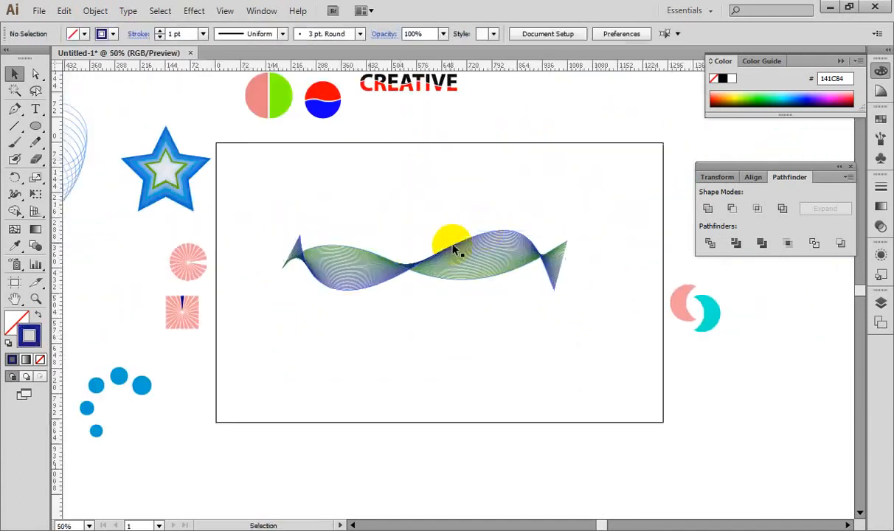
# Step: Move the wave blend up near the artboard's upper edge and draw a horizontal straight line across the lower part of the artboard
pyautogui.moveTo(453, 249); pyautogui.dragTo(463, 199)
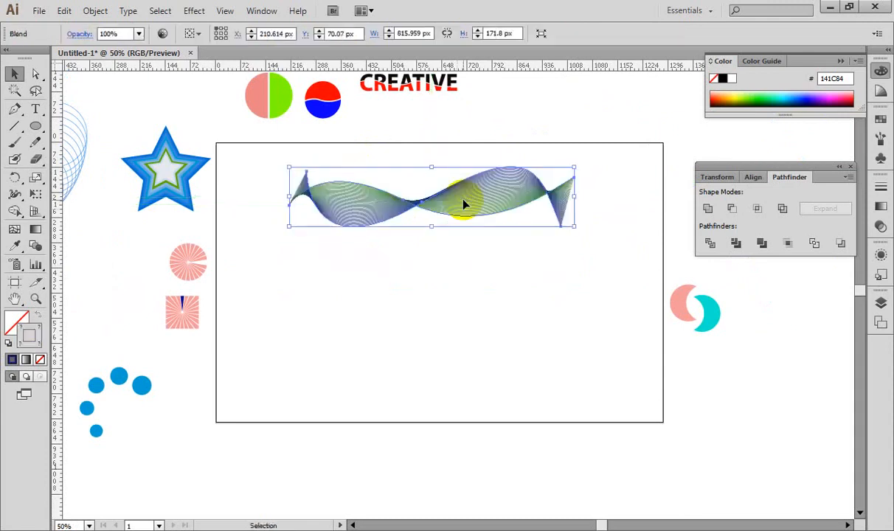
pyautogui.click(16, 127)
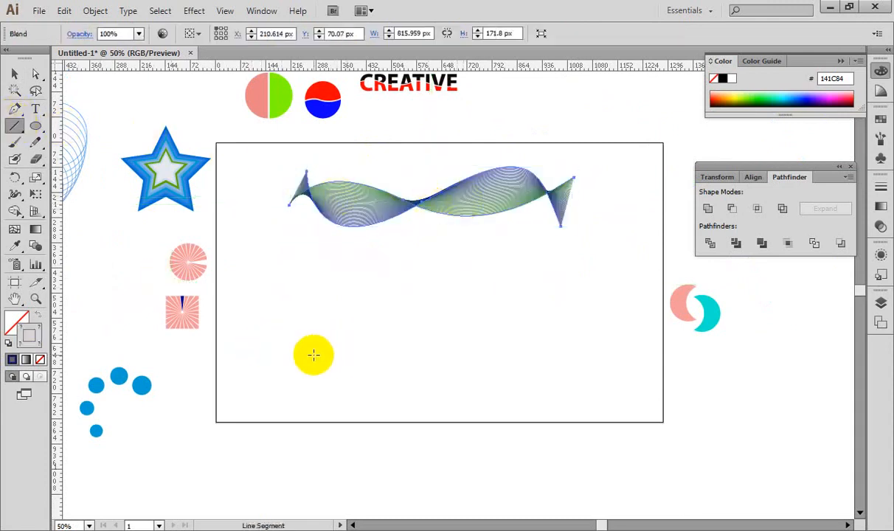
pyautogui.moveTo(313, 354); pyautogui.dragTo(588, 354)
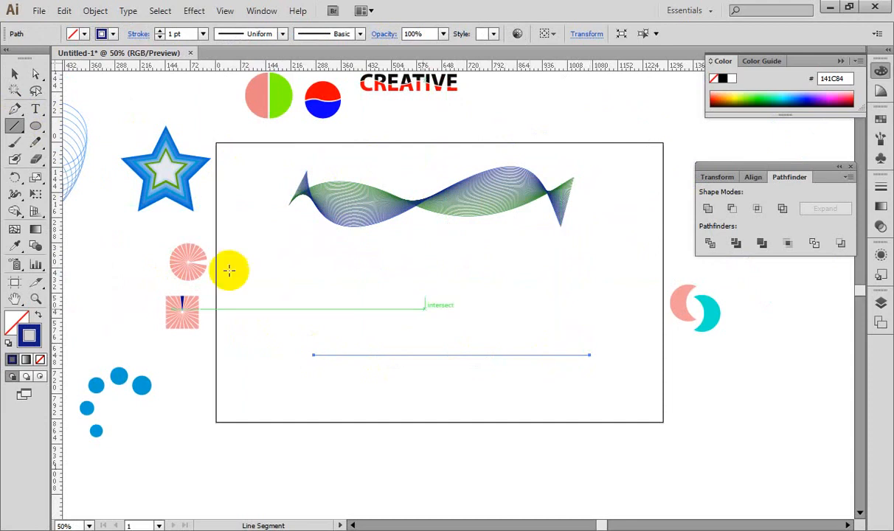
# Step: Set the straight line's stroke color to yellow E9EF11
pyautogui.doubleClick(30, 335)
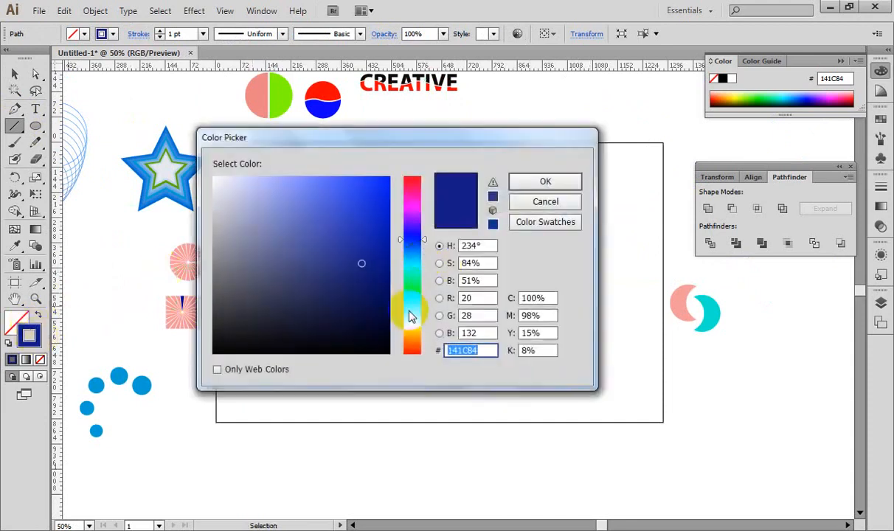
pyautogui.click(412, 329)
pyautogui.click(378, 188)
pyautogui.click(542, 183)
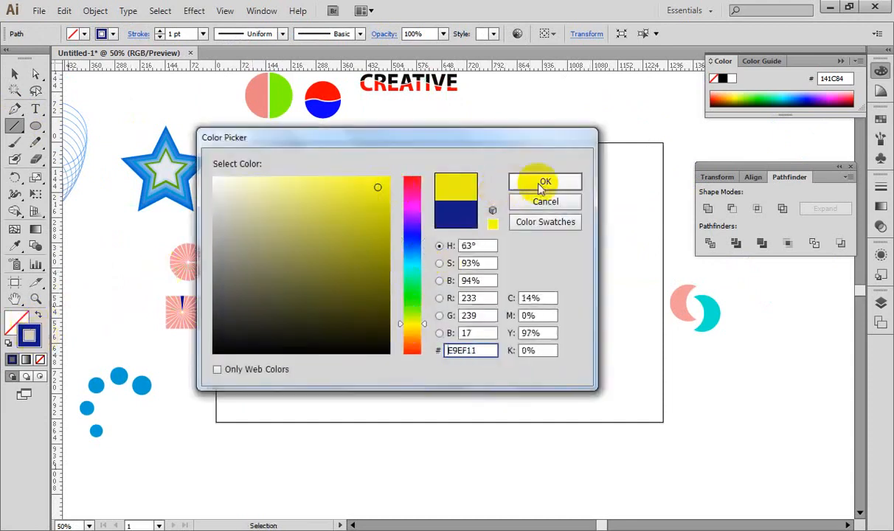
# Step: Select the wave blend together with the straight line and replace the blend's spine with that line
pyautogui.click(13, 75)
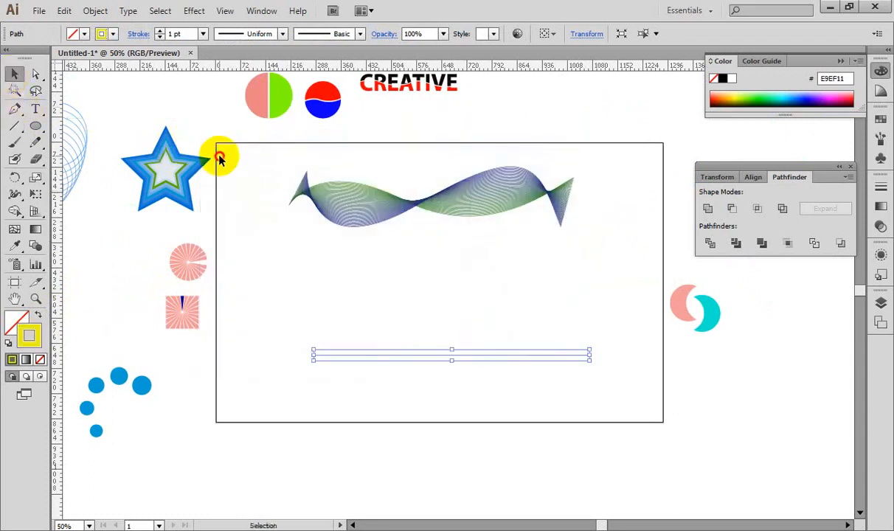
pyautogui.click(220, 153)
pyautogui.moveTo(283, 152); pyautogui.dragTo(567, 386)
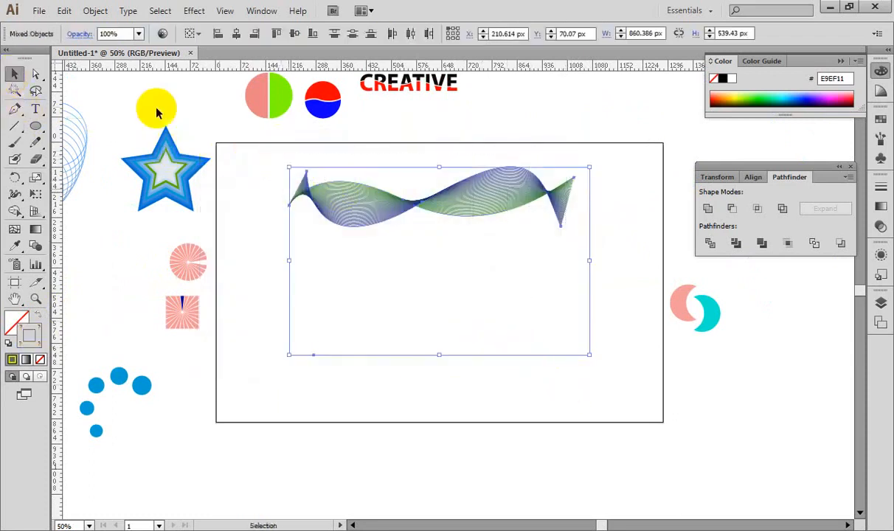
pyautogui.click(95, 11)
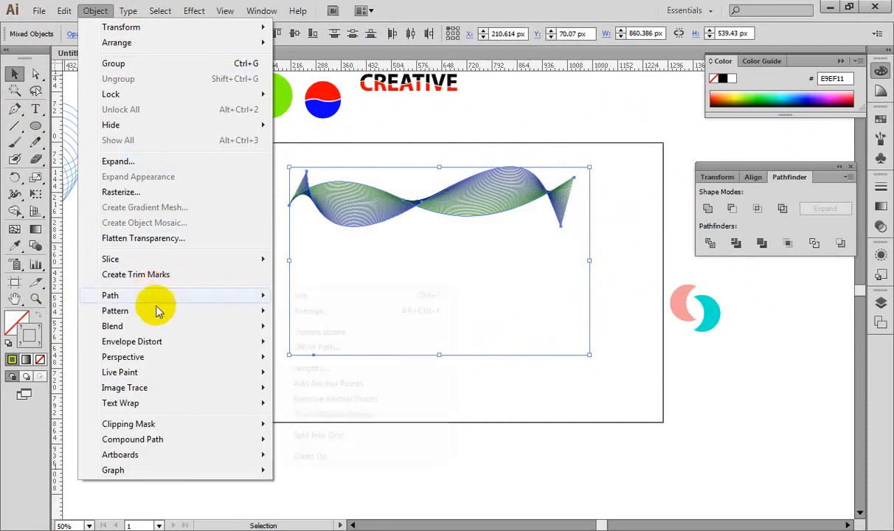
pyautogui.moveTo(156, 325)
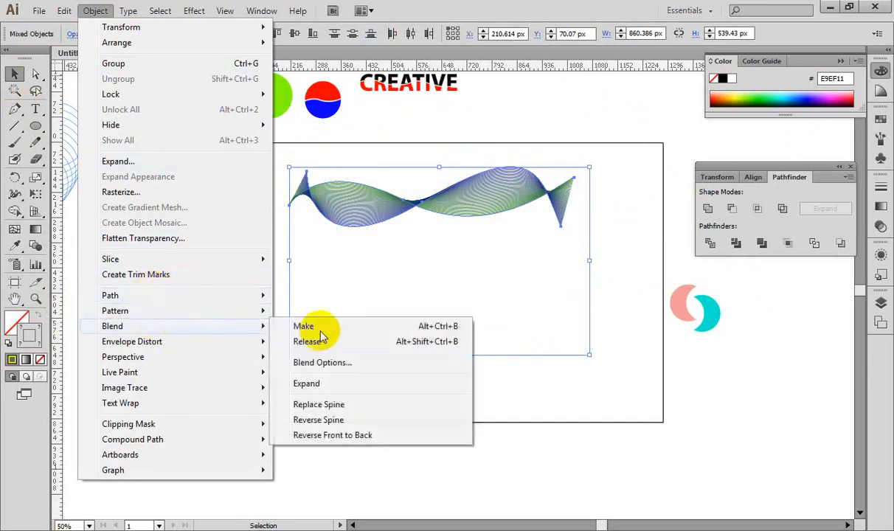
pyautogui.click(334, 404)
# Step: Reposition the straightened wave blend across the vertical middle of the artboard
pyautogui.click(470, 214)
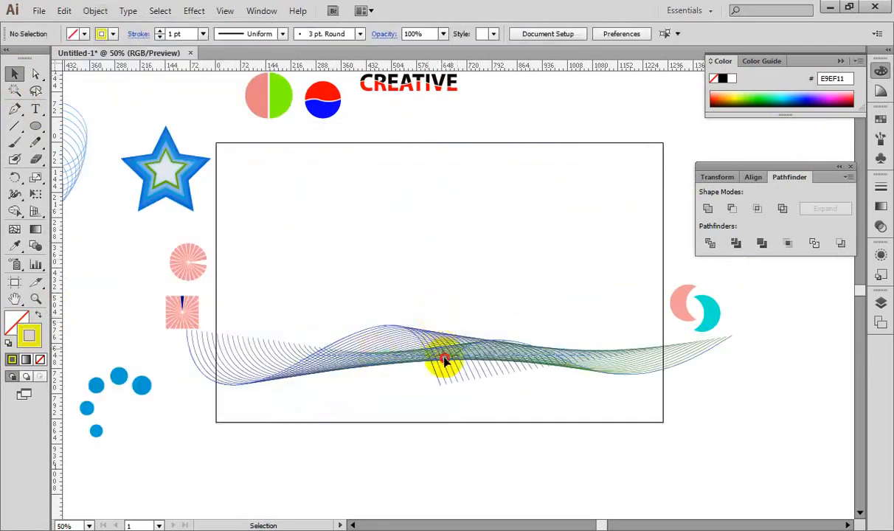
pyautogui.moveTo(443, 361); pyautogui.dragTo(468, 424)
pyautogui.click(565, 193)
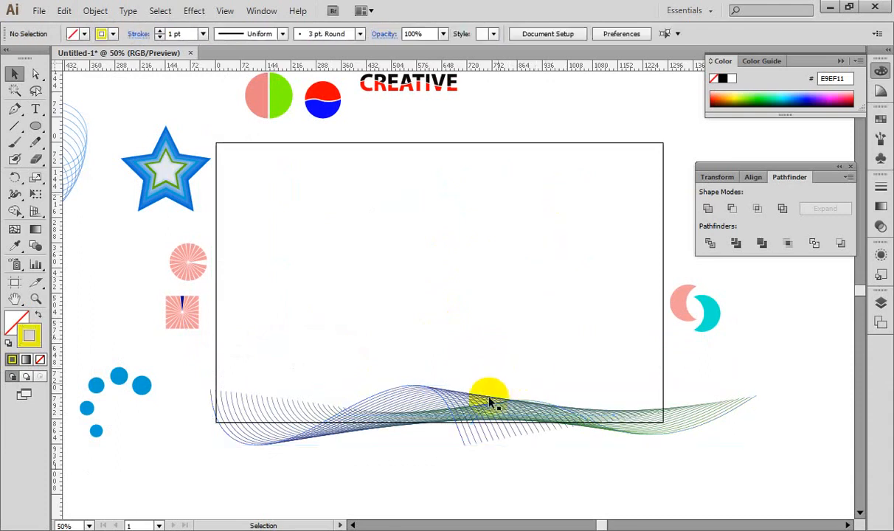
pyautogui.moveTo(489, 392); pyautogui.dragTo(465, 260)
pyautogui.click(525, 165)
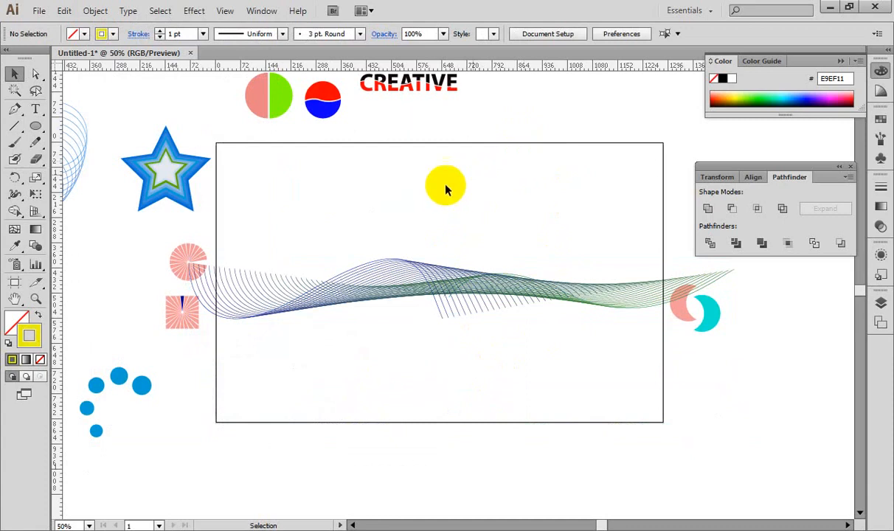
# Step: Try deleting the wave blend and moving the pale inner star onto the artboard, and undo both changes
pyautogui.click(416, 275)
pyautogui.press('Delete')
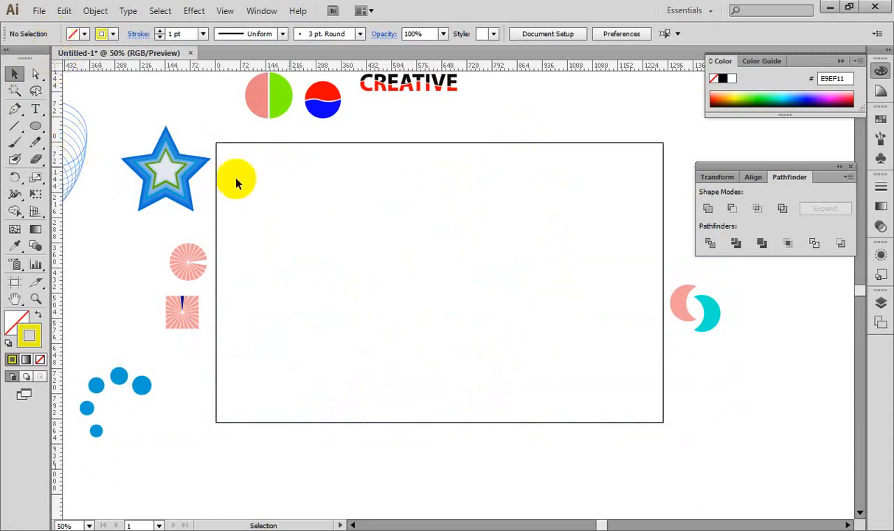
pyautogui.moveTo(139, 158); pyautogui.dragTo(521, 255)
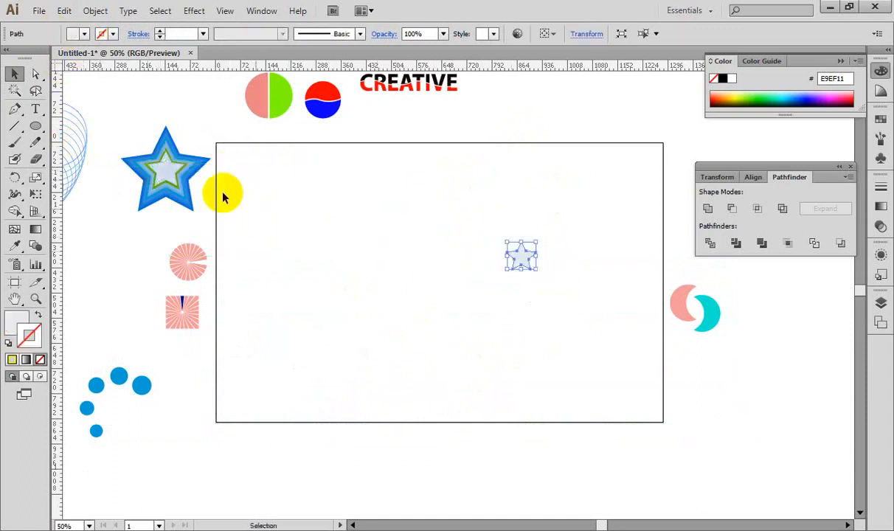
pyautogui.click(375, 236)
pyautogui.hotkey('ctrl', 'z')
pyautogui.hotkey('ctrl', 'z')
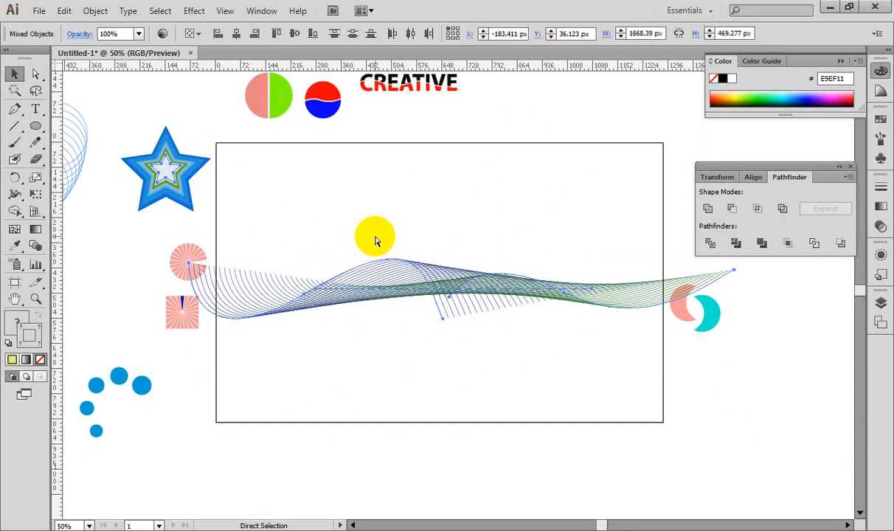
# Step: Delete the selected wave blend together with the pale innermost star
pyautogui.press('v')
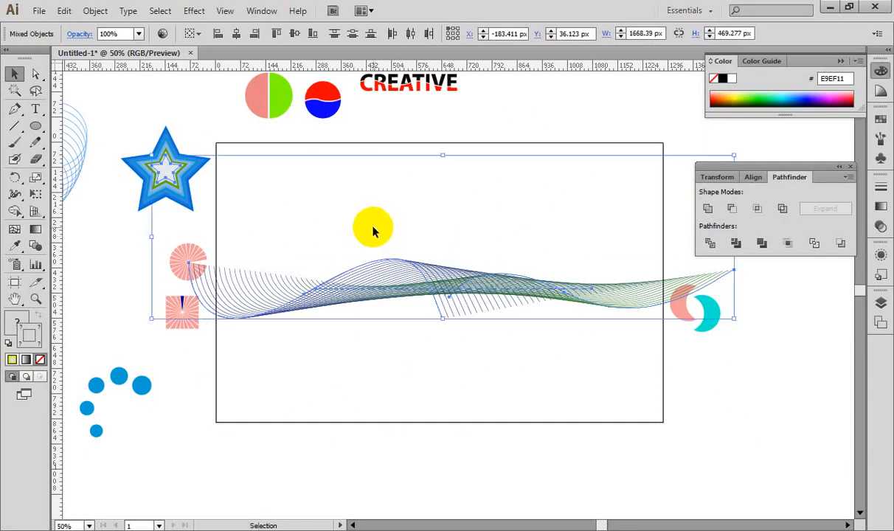
pyautogui.press('Delete')
pyautogui.moveTo(230, 219); pyautogui.dragTo(485, 273)
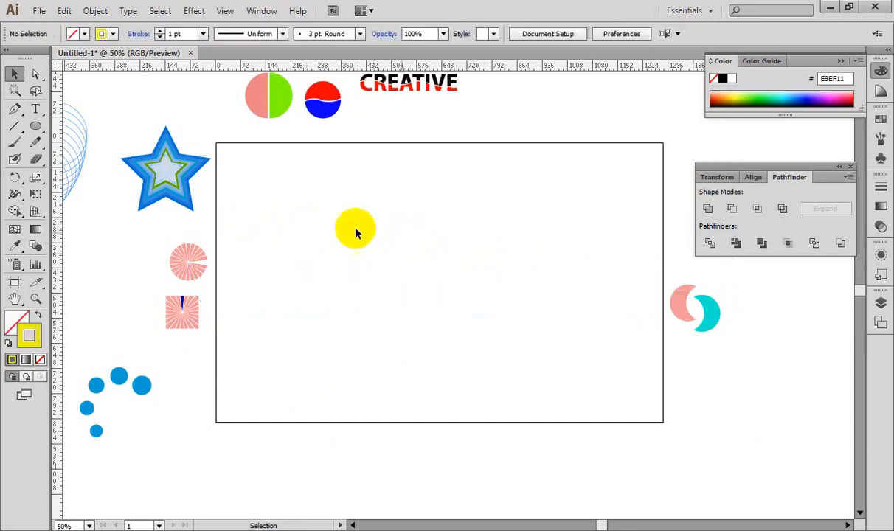
pyautogui.moveTo(355, 233); pyautogui.dragTo(337, 241)
pyautogui.moveTo(278, 229); pyautogui.dragTo(392, 310)
pyautogui.moveTo(283, 203); pyautogui.dragTo(425, 281)
pyautogui.moveTo(265, 175); pyautogui.dragTo(390, 270)
pyautogui.moveTo(334, 194); pyautogui.dragTo(437, 311)
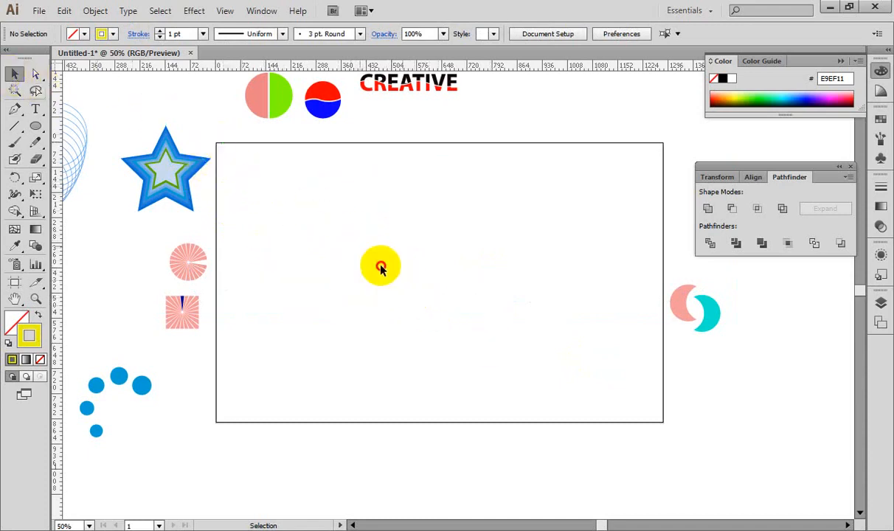
pyautogui.moveTo(363, 239); pyautogui.dragTo(394, 282)
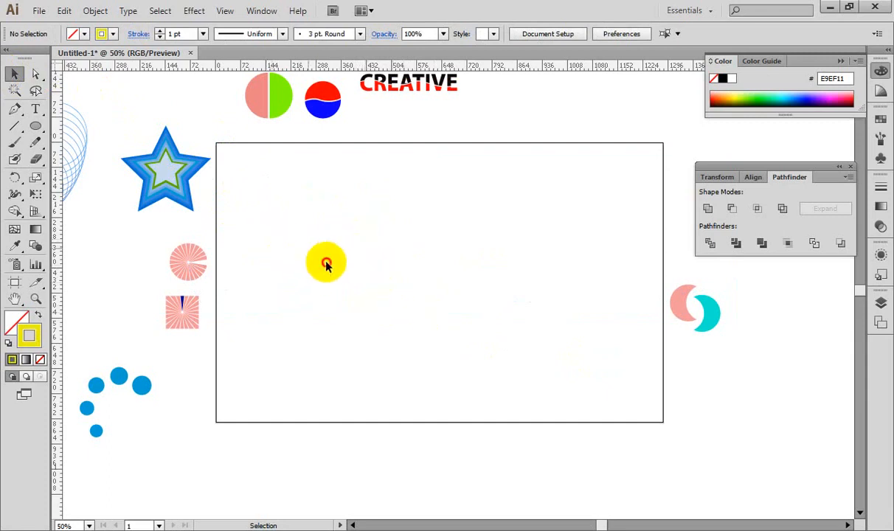
pyautogui.moveTo(326, 263); pyautogui.dragTo(343, 279)
pyautogui.moveTo(311, 244); pyautogui.dragTo(351, 251)
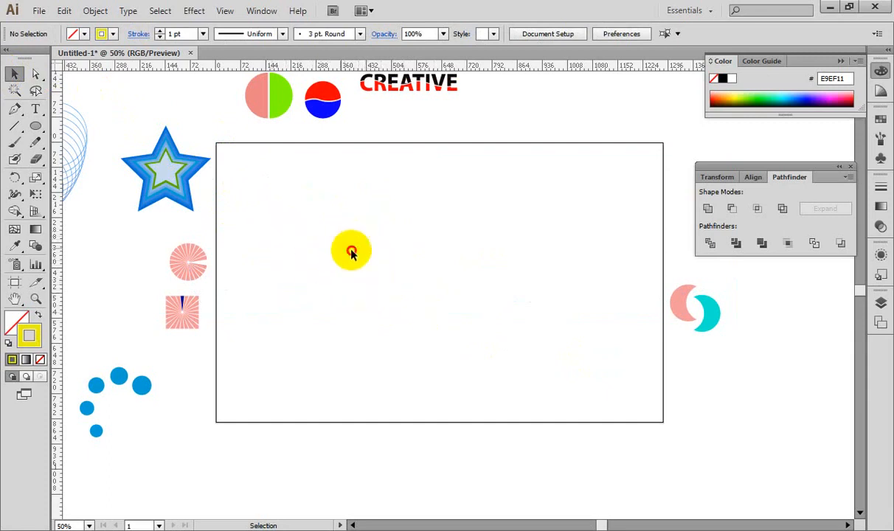
# Step: Move the pink-to-blue circle blend about 119 px right and 10 px up, and delete the blue star beside it
pyautogui.click(15, 300)
pyautogui.moveTo(220, 233); pyautogui.dragTo(417, 273)
pyautogui.moveTo(289, 249); pyautogui.dragTo(442, 345)
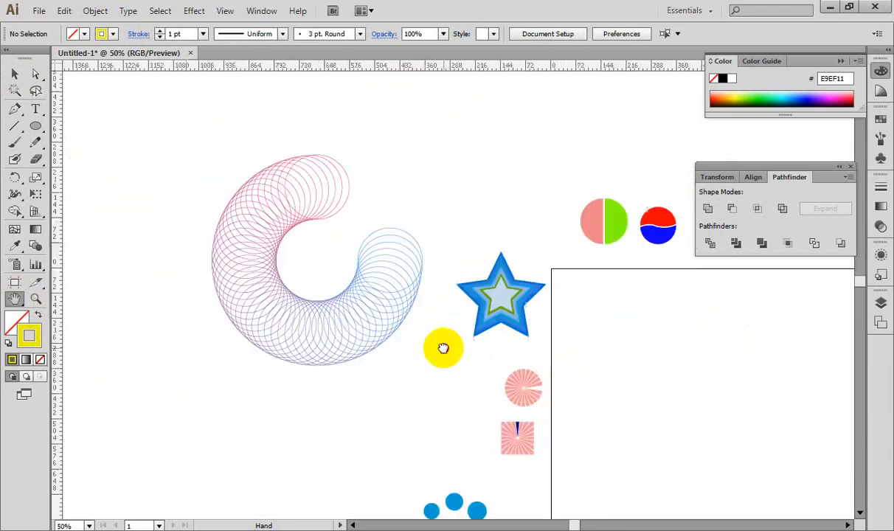
pyautogui.moveTo(371, 308)
pyautogui.mouseDown()
pyautogui.moveTo(366, 345)
pyautogui.moveTo(311, 348)
pyautogui.mouseUp()
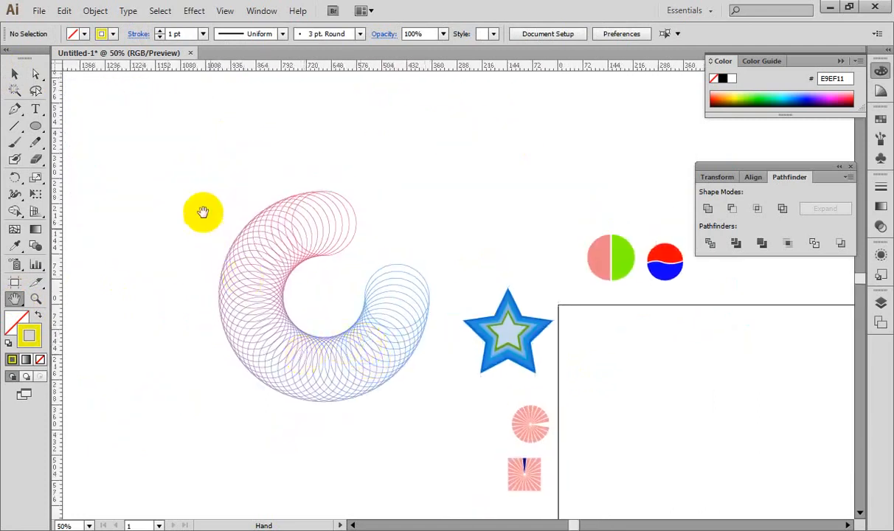
pyautogui.click(15, 74)
pyautogui.click(196, 182)
pyautogui.moveTo(196, 182); pyautogui.dragTo(361, 386)
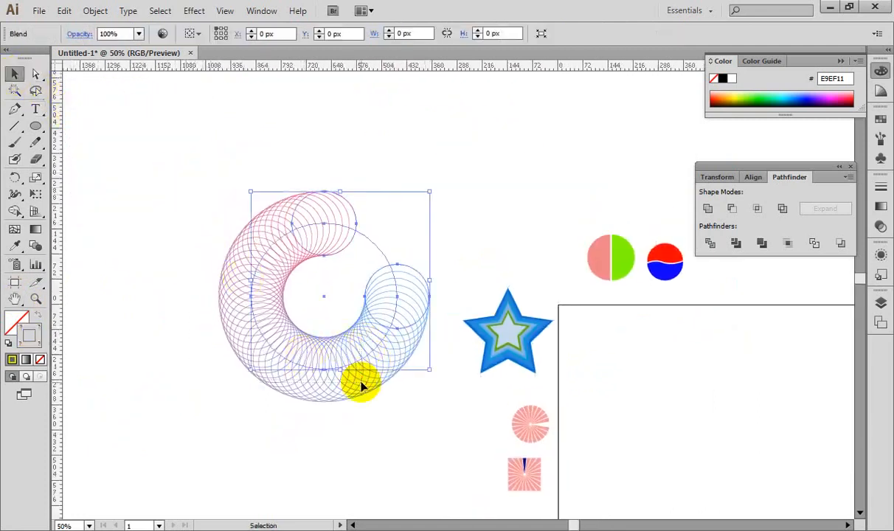
pyautogui.hotkey('ctrl', '=')
pyautogui.hotkey('ctrl', '=')
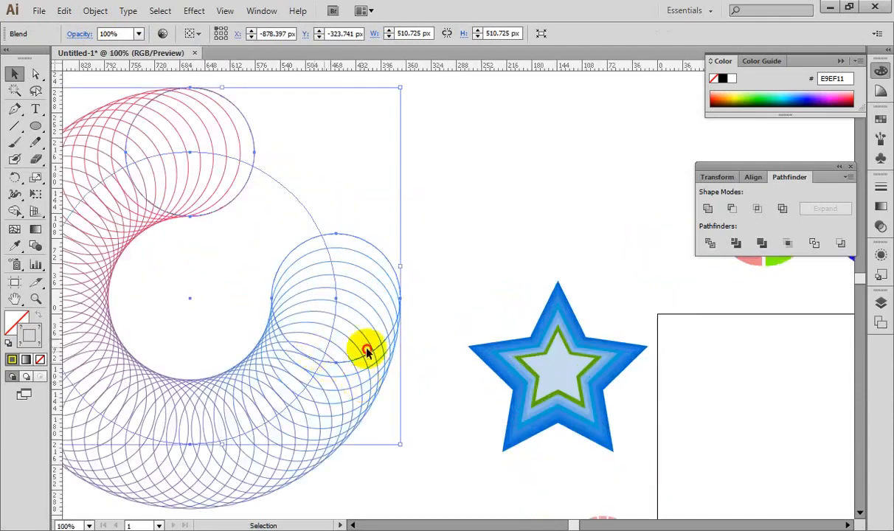
pyautogui.moveTo(320, 348); pyautogui.dragTo(374, 325)
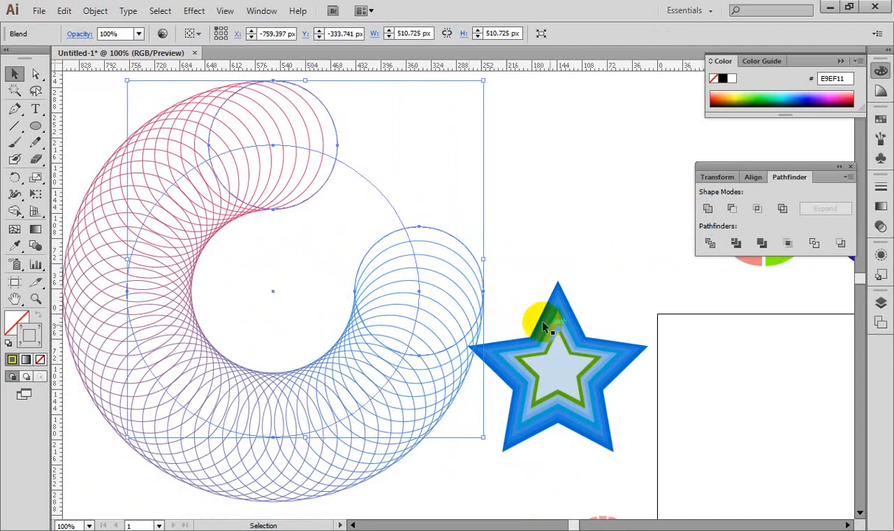
pyautogui.moveTo(516, 269); pyautogui.dragTo(647, 470)
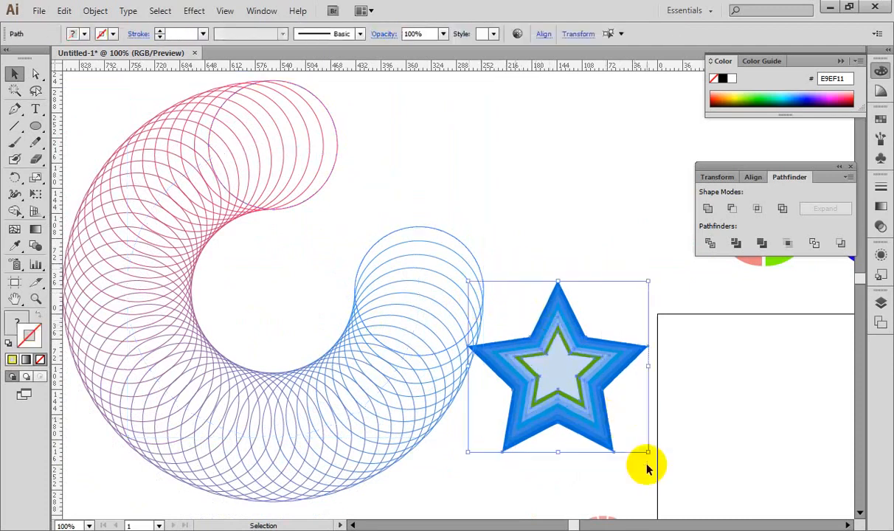
pyautogui.press('Delete')
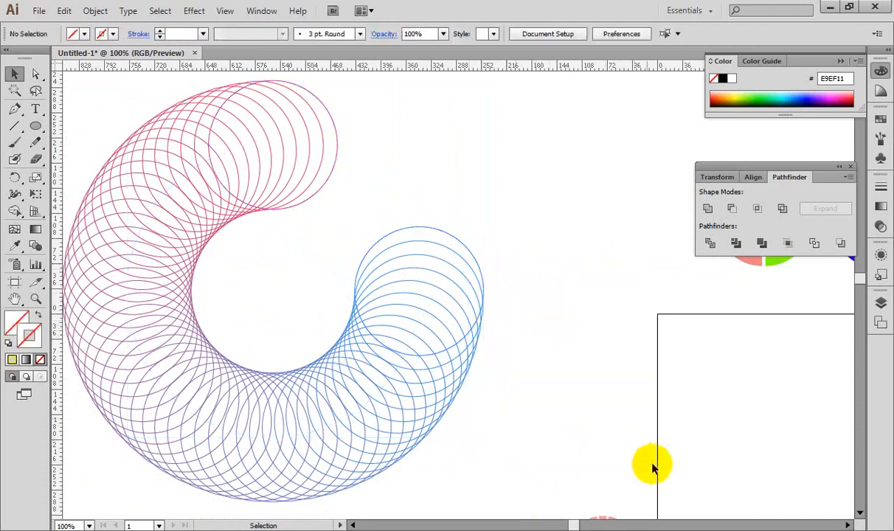
# Step: Try reversing the spine of the circle blend and undo the reversal
pyautogui.click(349, 417)
pyautogui.click(95, 10)
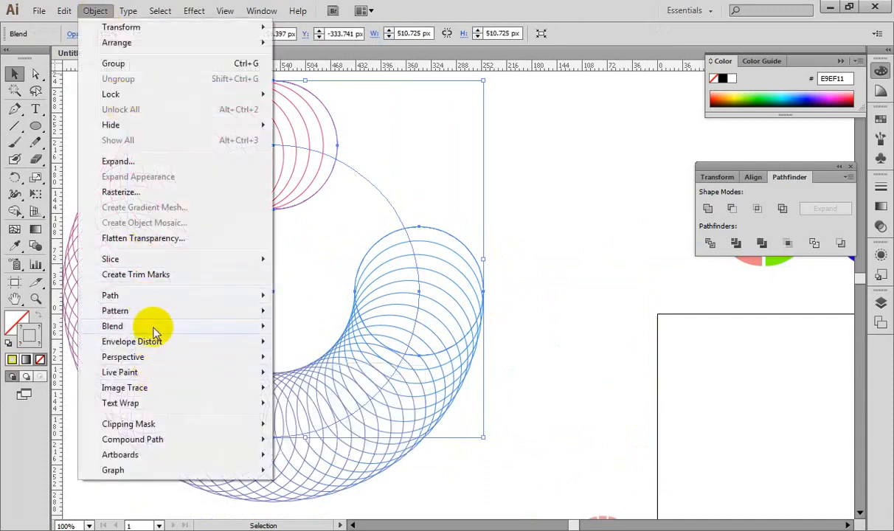
pyautogui.moveTo(151, 328)
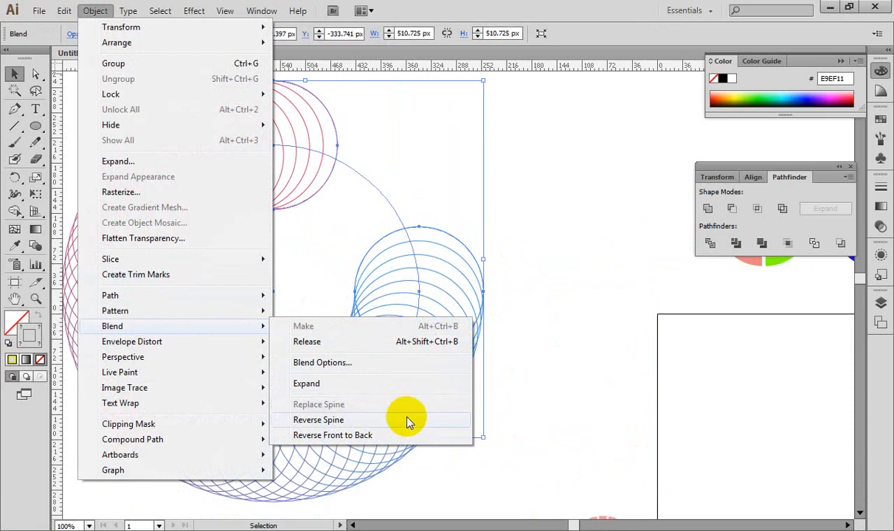
pyautogui.click(407, 420)
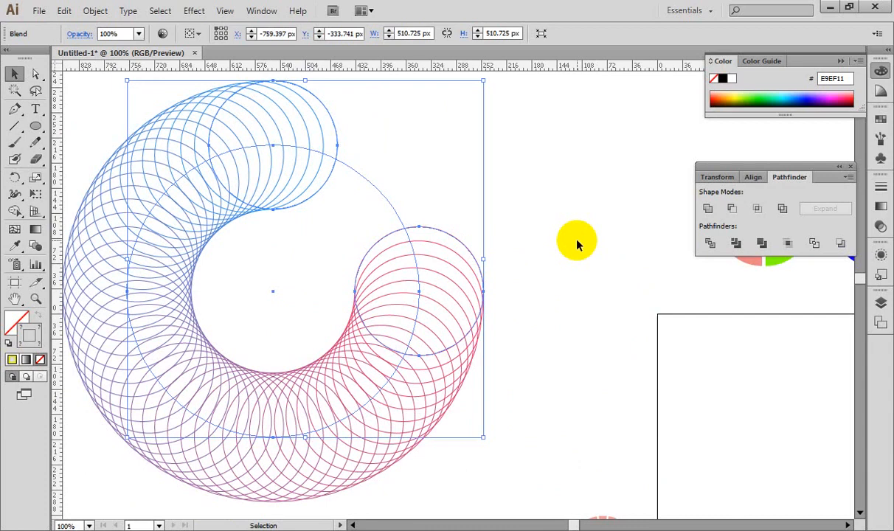
pyautogui.hotkey('ctrl', 'z')
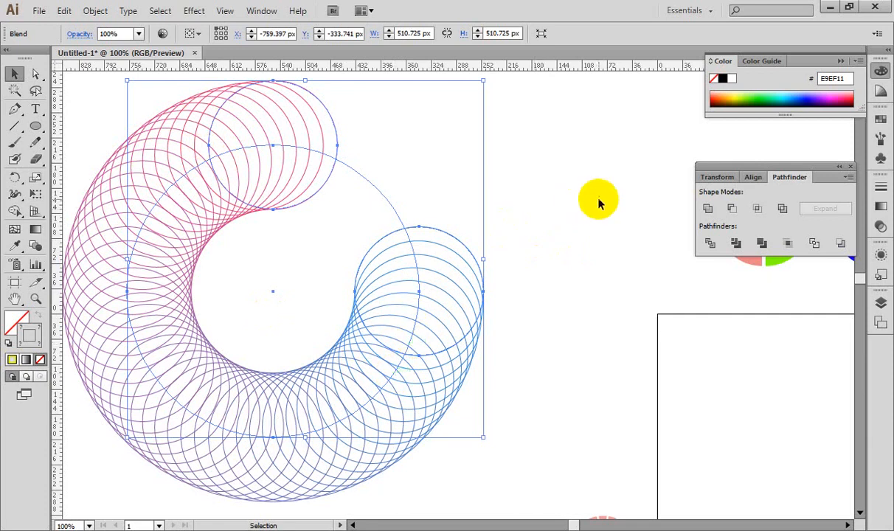
# Step: Reverse the circle blend's spine to swap its pink and blue ends, and view the whole arrangement at 33.33% zoom
pyautogui.click(96, 11)
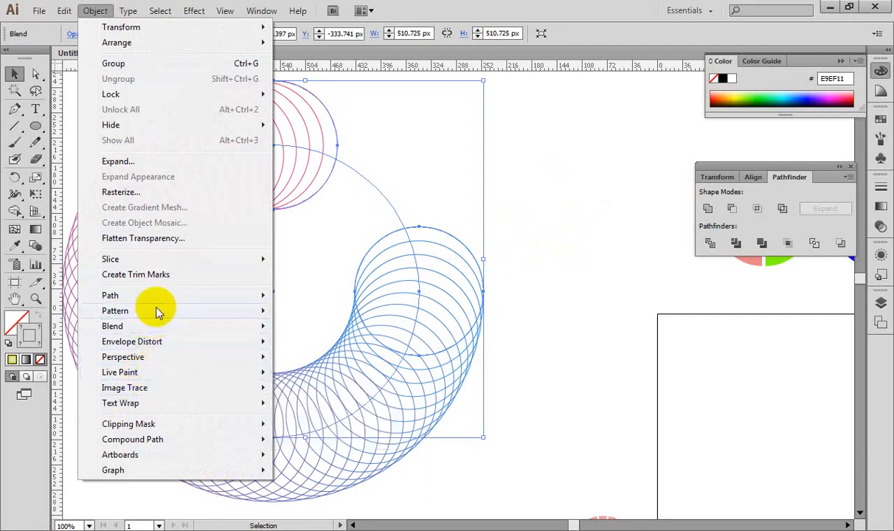
pyautogui.moveTo(147, 326)
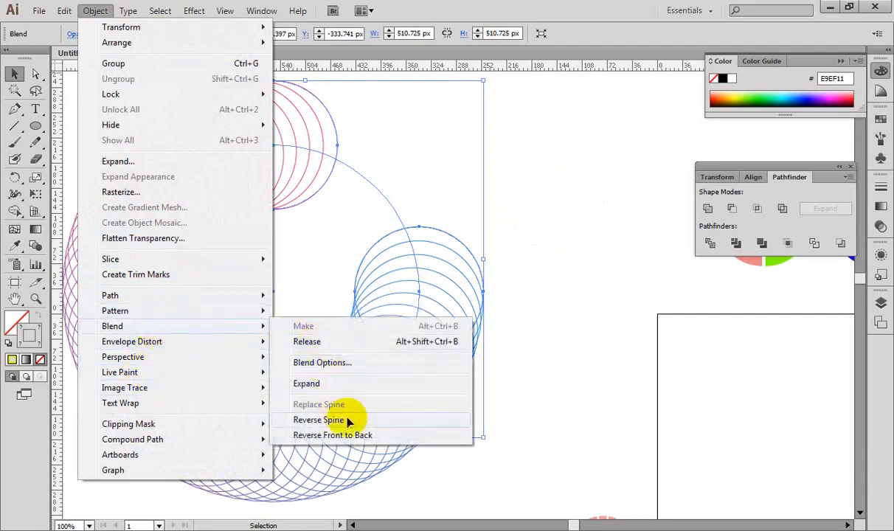
pyautogui.click(318, 419)
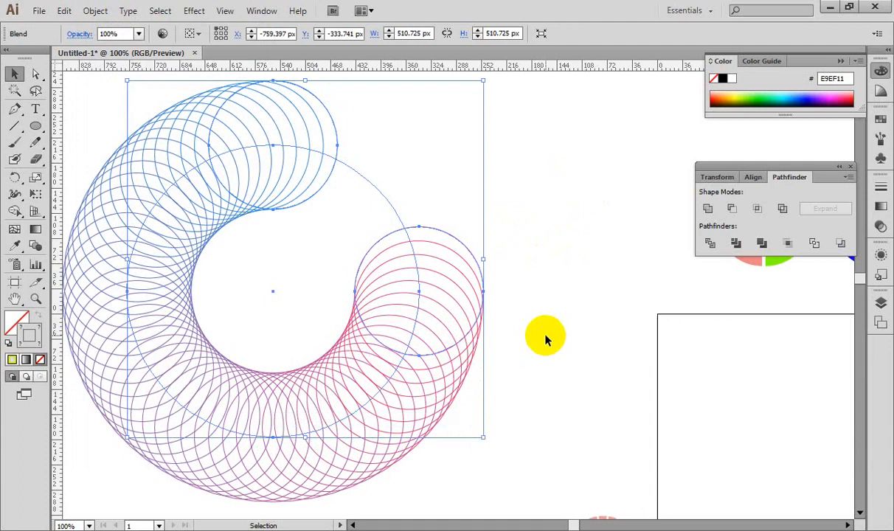
pyautogui.hotkey('ctrl', '-')
pyautogui.hotkey('ctrl', '-')
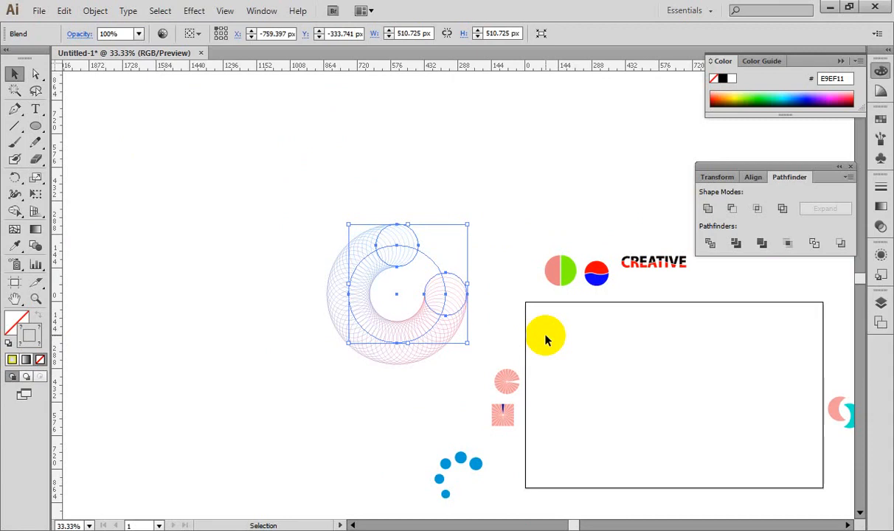
# Step: Reverse the pink-to-blue circle blend front to back and inspect its overlapping rings at 100% zoom
pyautogui.click(95, 10)
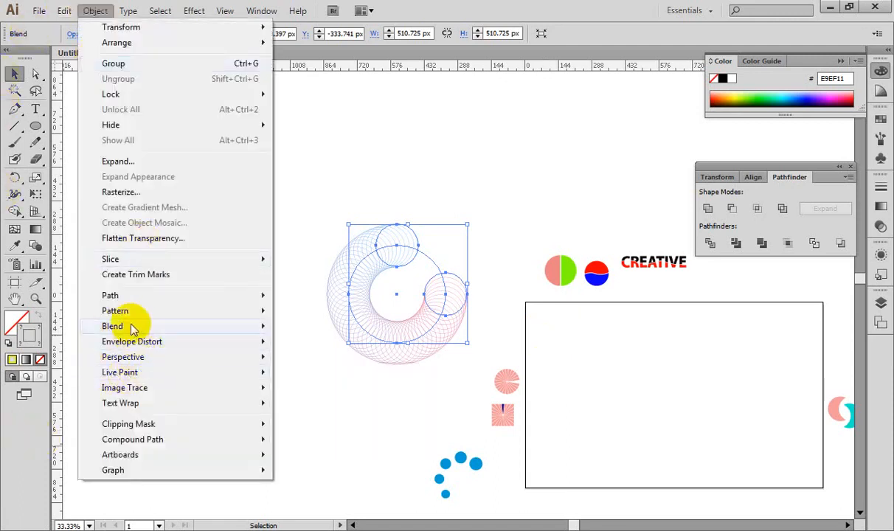
pyautogui.moveTo(133, 325)
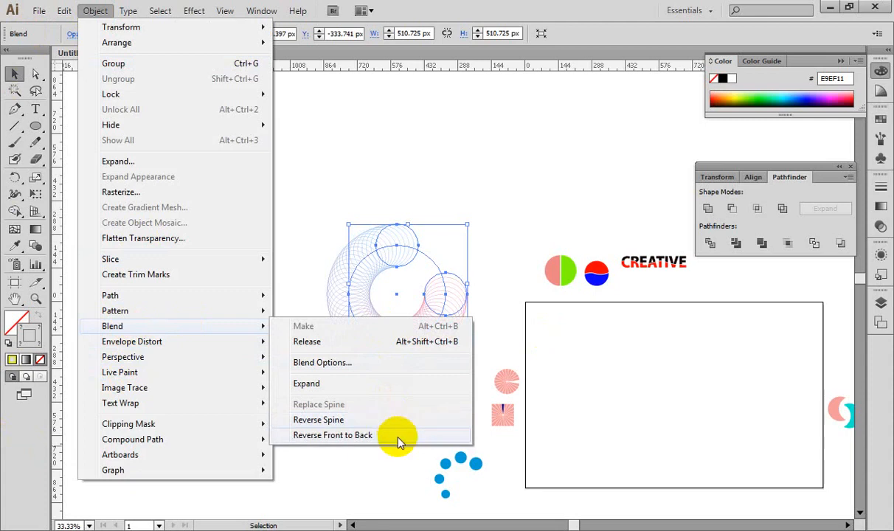
pyautogui.click(332, 435)
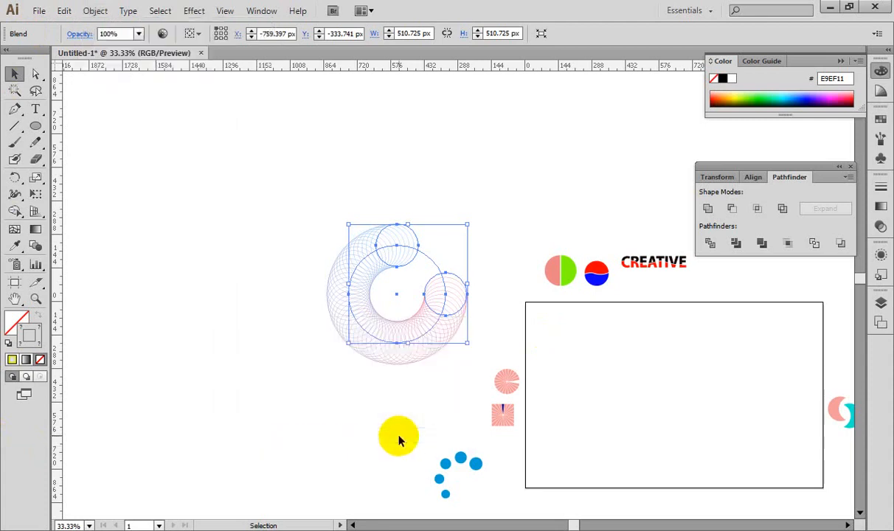
pyautogui.hotkey('ctrl', '1')
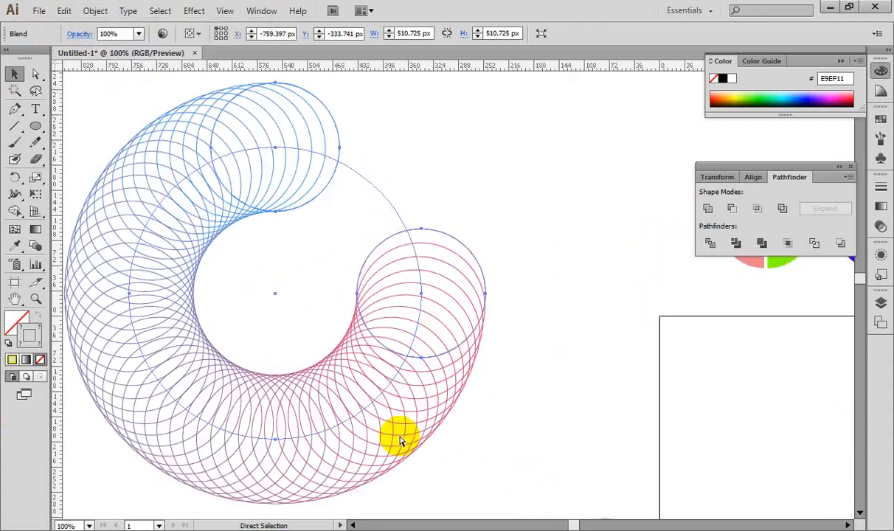
pyautogui.click(534, 226)
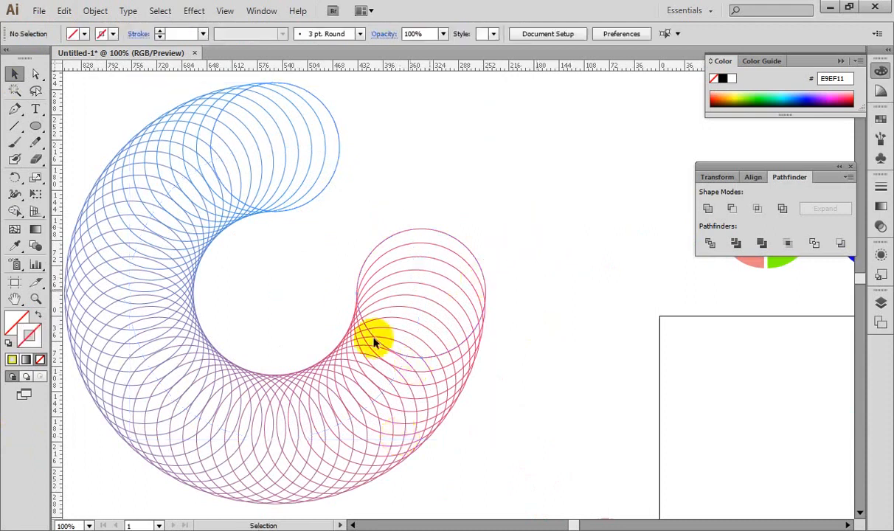
pyautogui.click(262, 441)
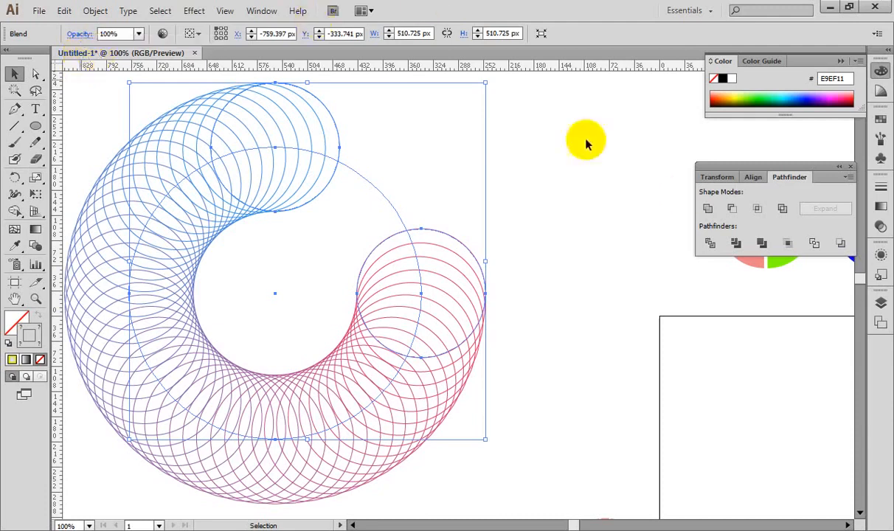
pyautogui.click(645, 186)
pyautogui.click(337, 428)
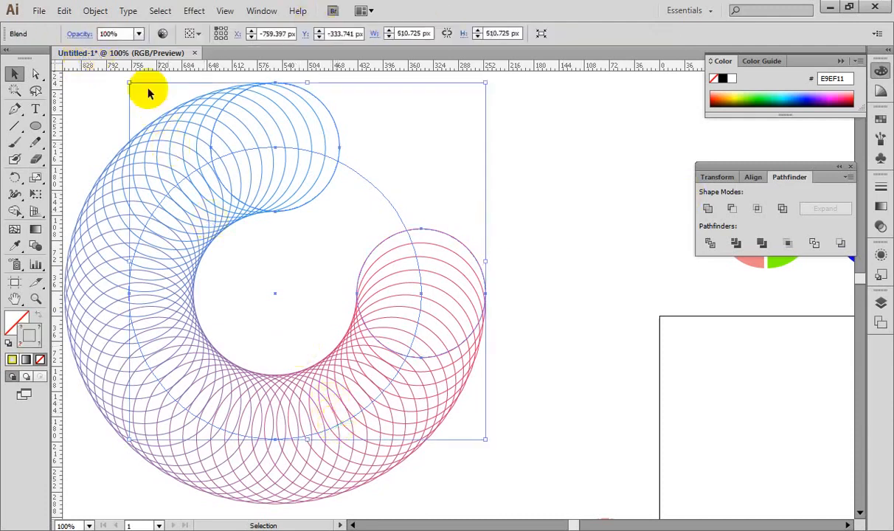
# Step: Try reversing the circle blend's stacking order a second time, and undo that change
pyautogui.click(98, 15)
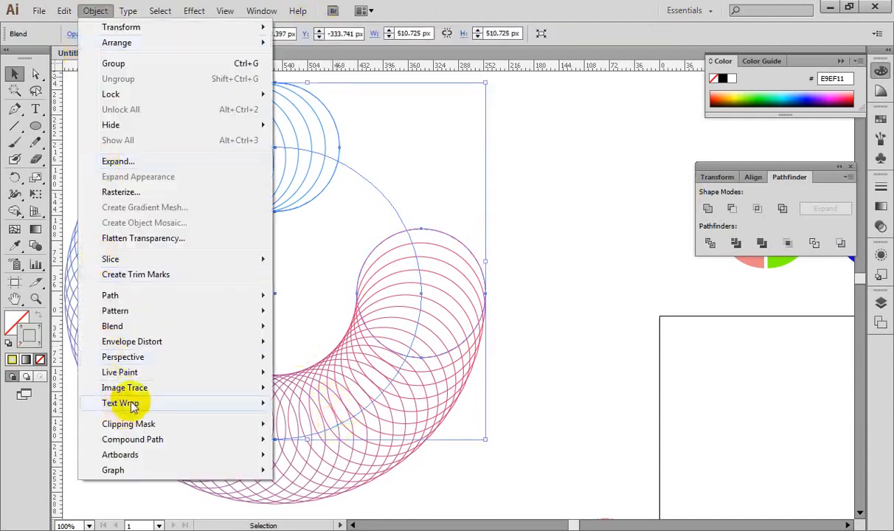
pyautogui.moveTo(146, 327)
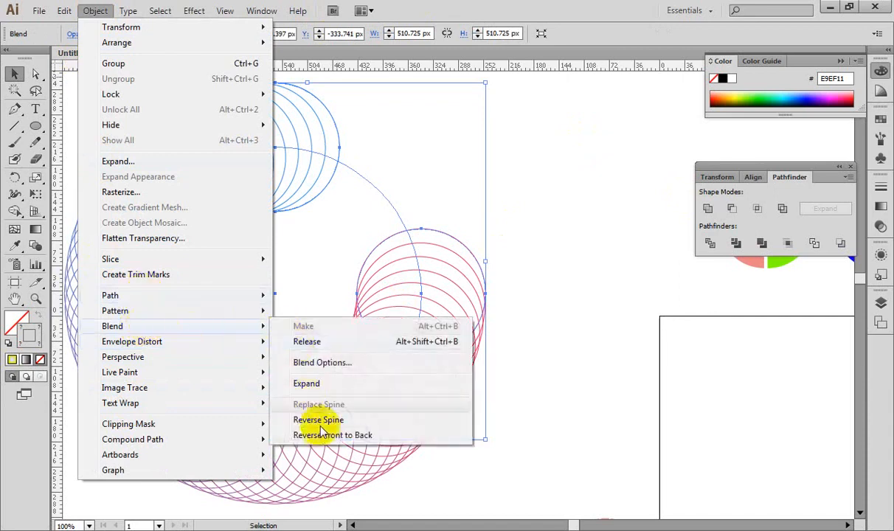
pyautogui.click(321, 434)
pyautogui.click(580, 245)
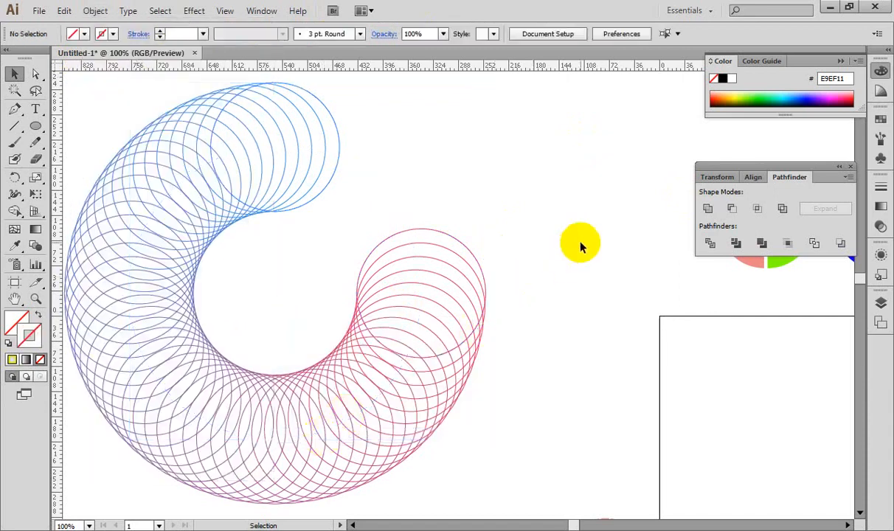
pyautogui.hotkey('ctrl', 'z')
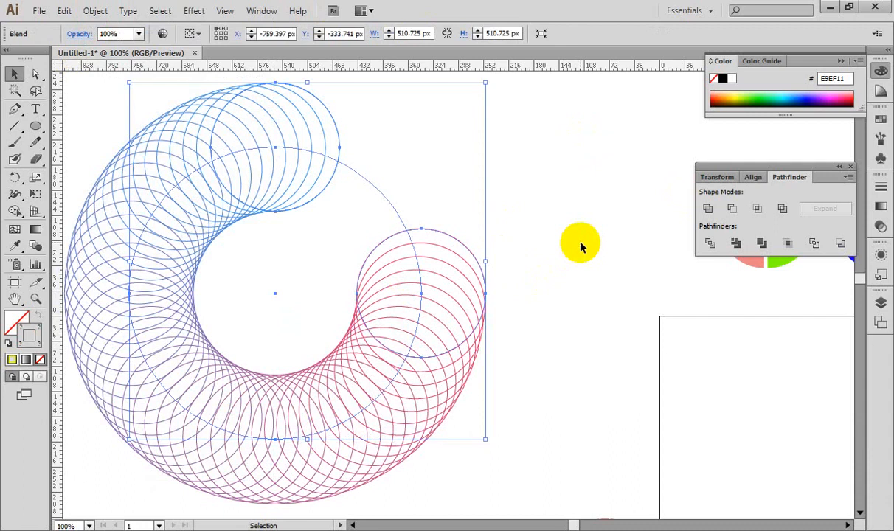
# Step: Reselect the circle blend, reverse it front to back again, and deselect it
pyautogui.click(581, 245)
pyautogui.click(91, 14)
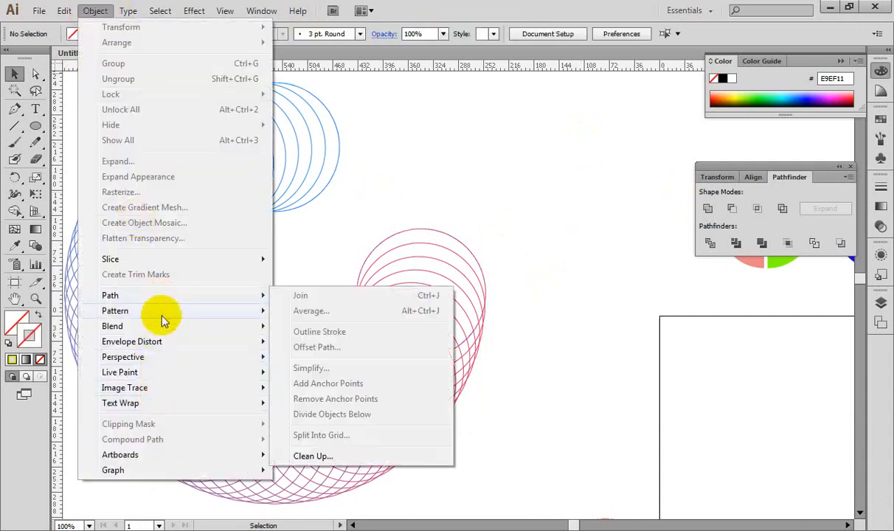
pyautogui.moveTo(156, 327)
pyautogui.click(372, 299)
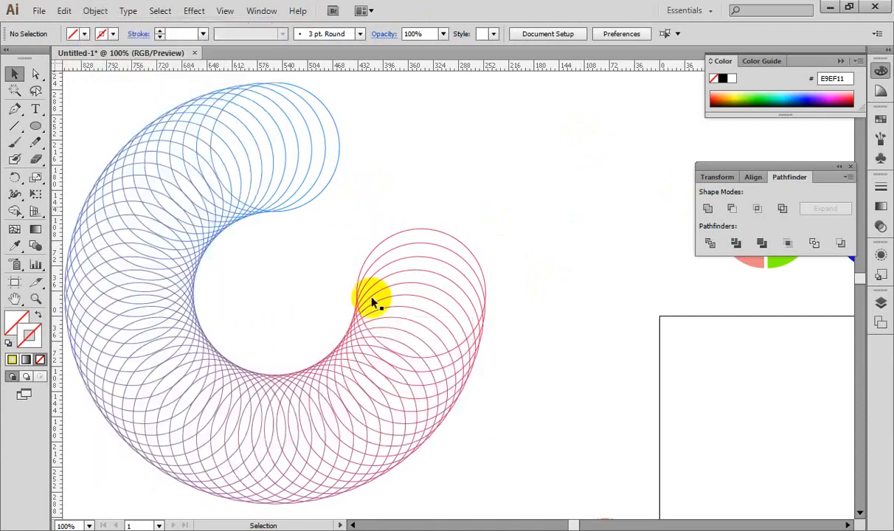
pyautogui.click(387, 384)
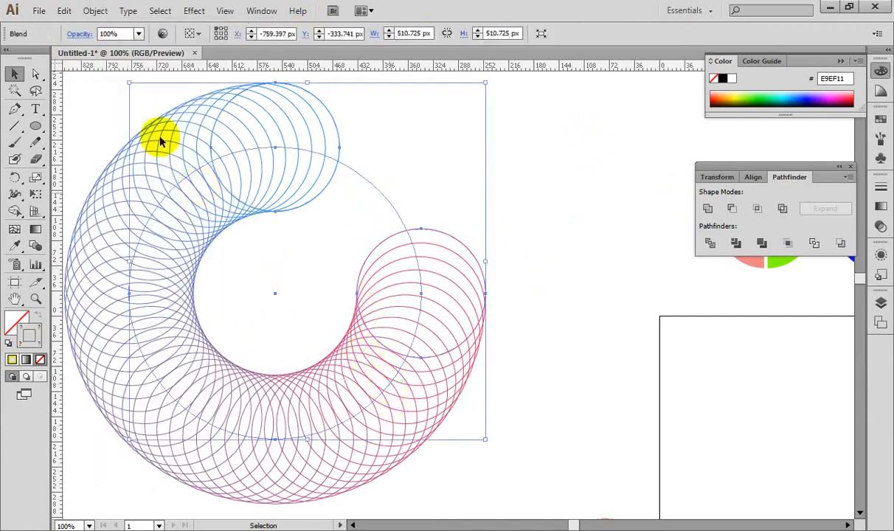
pyautogui.click(95, 10)
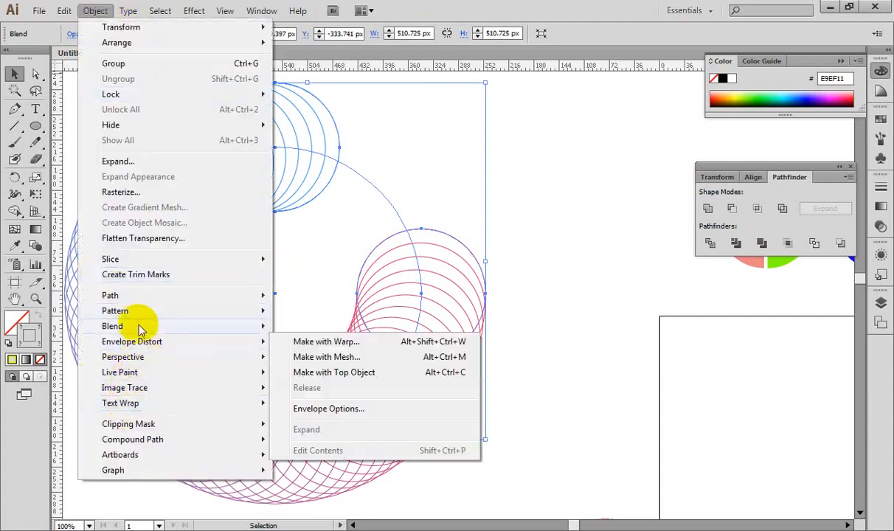
pyautogui.moveTo(143, 326)
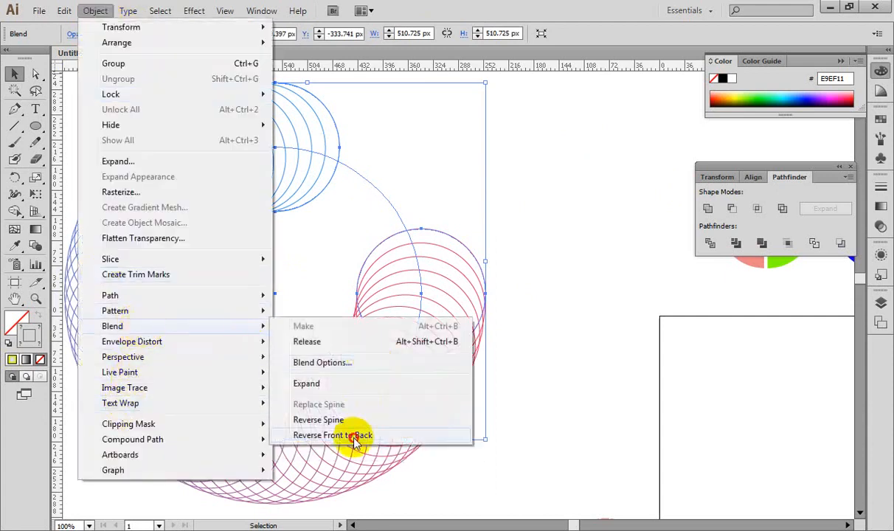
pyautogui.click(354, 438)
pyautogui.click(545, 321)
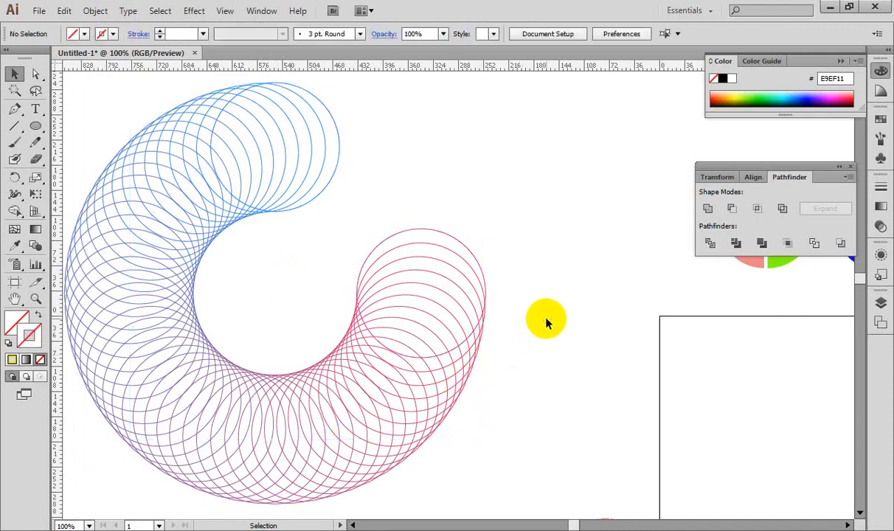
pyautogui.hotkey('ctrl', '-')
pyautogui.hotkey('ctrl', '-')
pyautogui.hotkey('ctrl', '-')
pyautogui.hotkey('ctrl', '-')
pyautogui.hotkey('ctrl', '-')
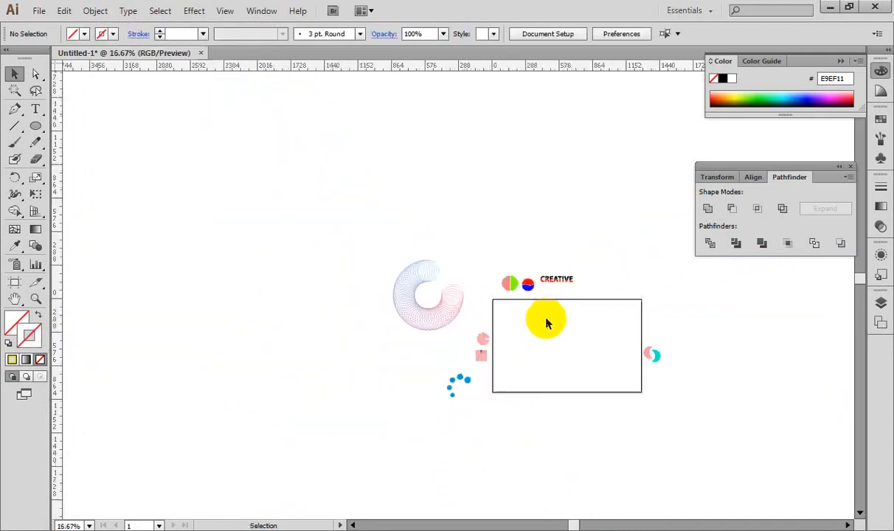
pyautogui.moveTo(538, 316); pyautogui.dragTo(505, 284)
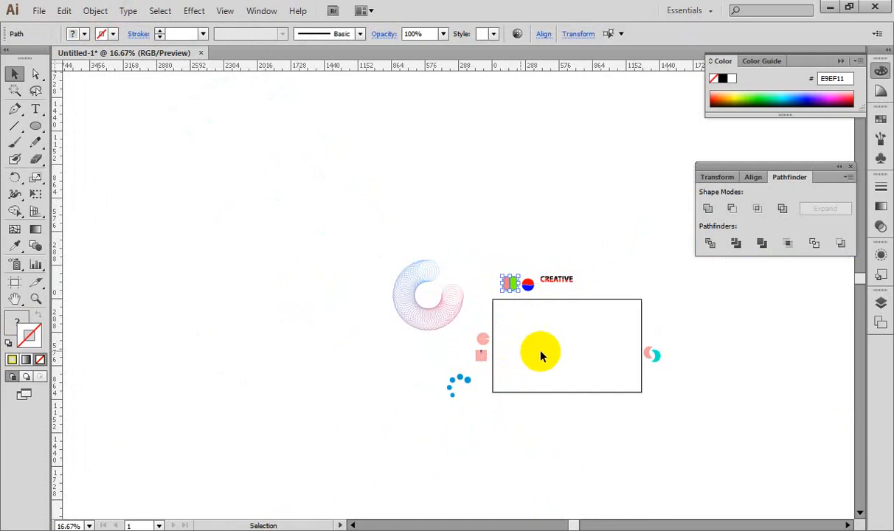
pyautogui.click(567, 358)
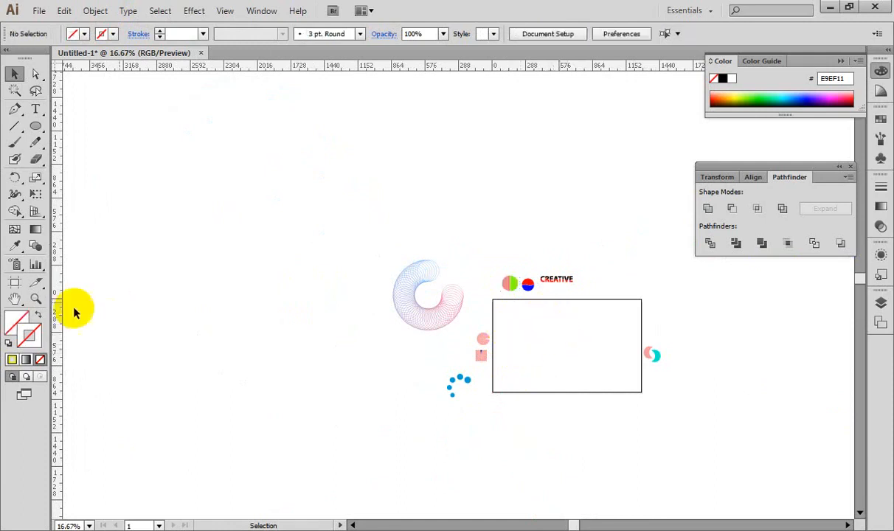
pyautogui.click(15, 282)
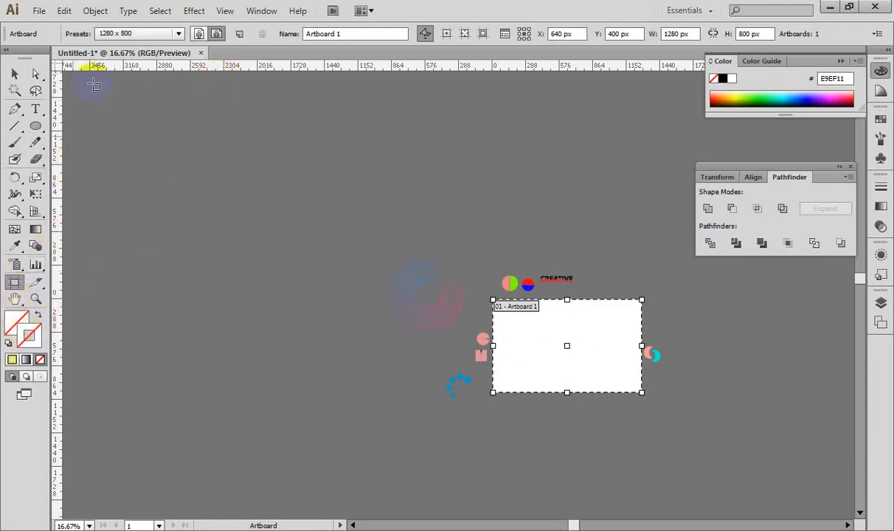
pyautogui.click(15, 75)
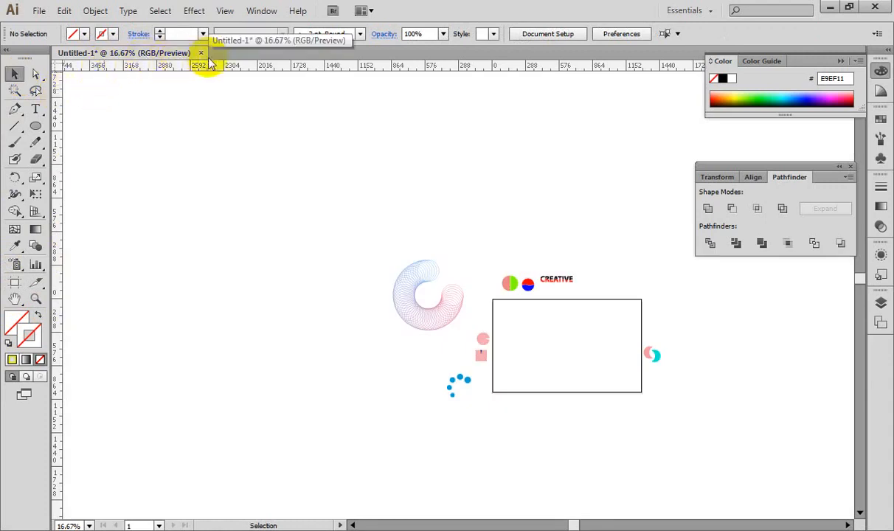
# Step: Create a new 1280 x 800 px document named Untitled-3 and close it again
pyautogui.hotkey('ctrl', 'n')
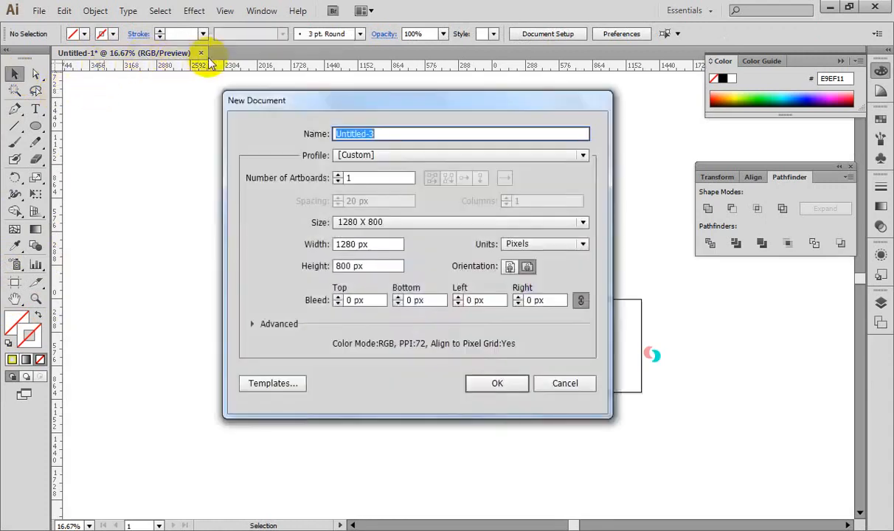
pyautogui.press('Return')
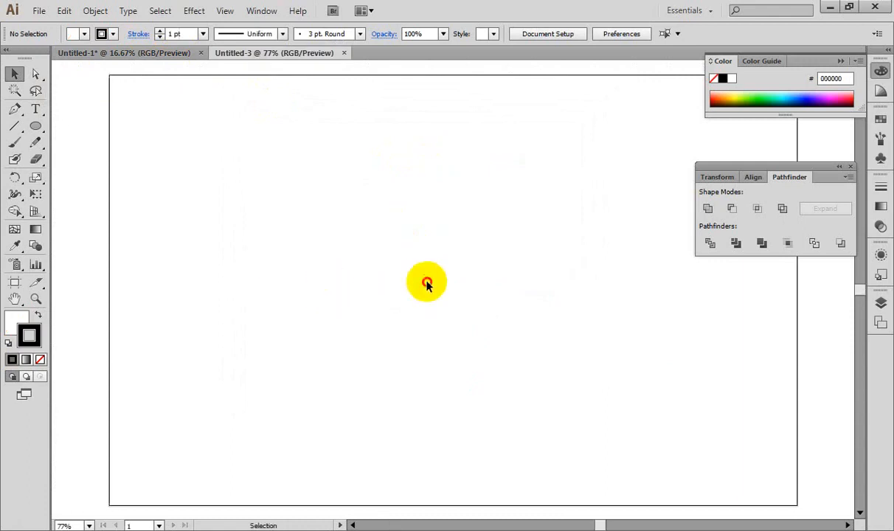
pyautogui.moveTo(426, 283)
pyautogui.mouseDown()
pyautogui.moveTo(347, 349)
pyautogui.moveTo(407, 321)
pyautogui.mouseUp()
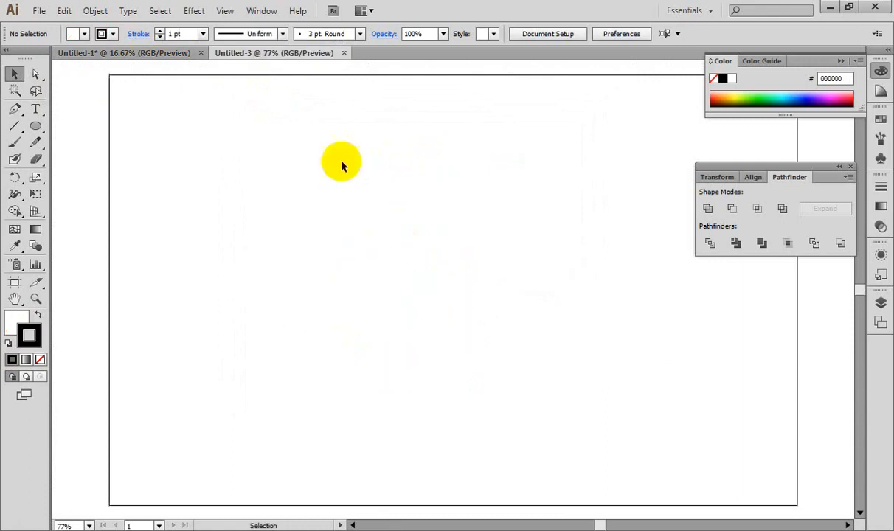
pyautogui.click(344, 53)
# Step: Quit Illustrator without saving the practice document, and clear the clipboard data
pyautogui.click(874, 9)
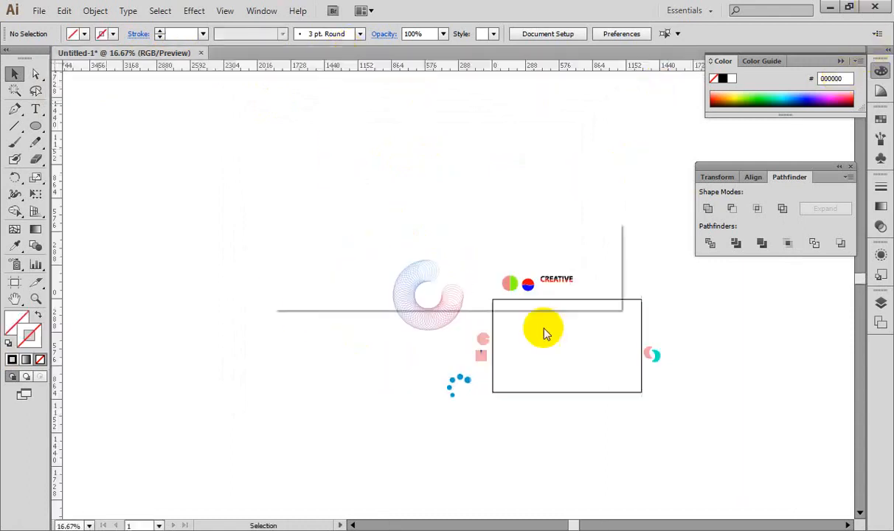
pyautogui.click(516, 291)
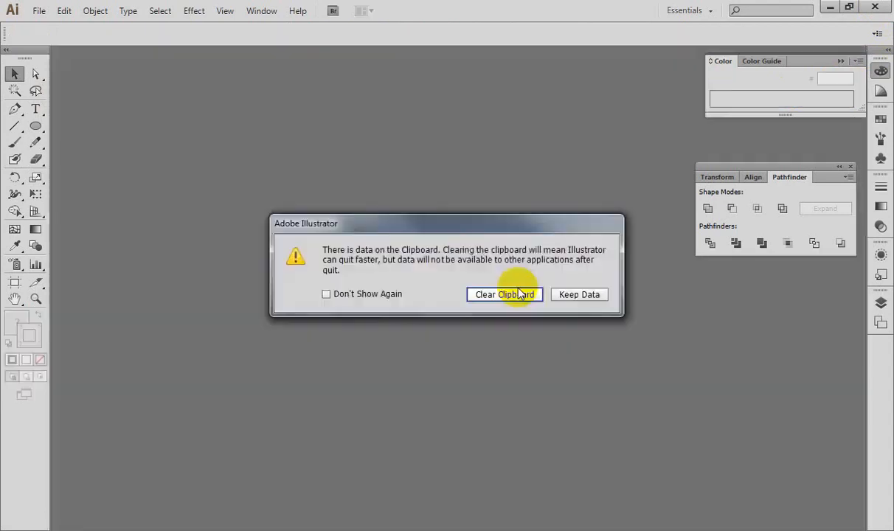
pyautogui.click(520, 292)
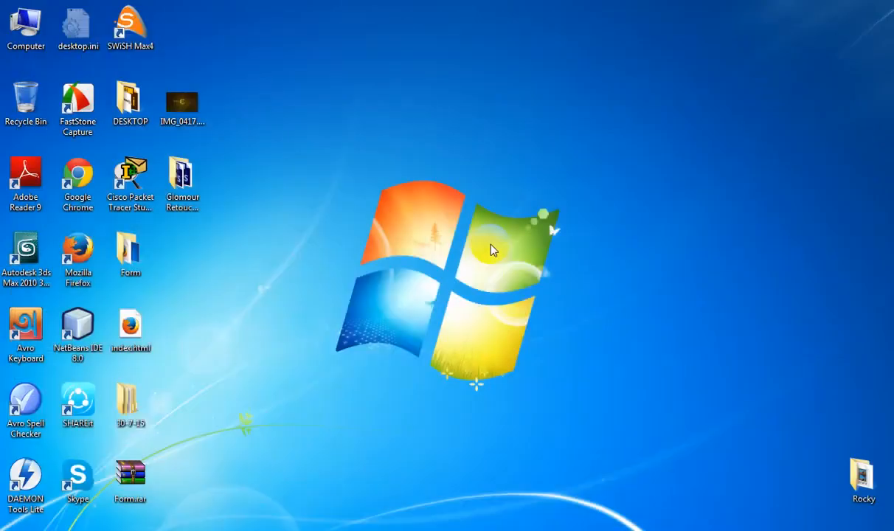
pyautogui.rightClick(491, 242)
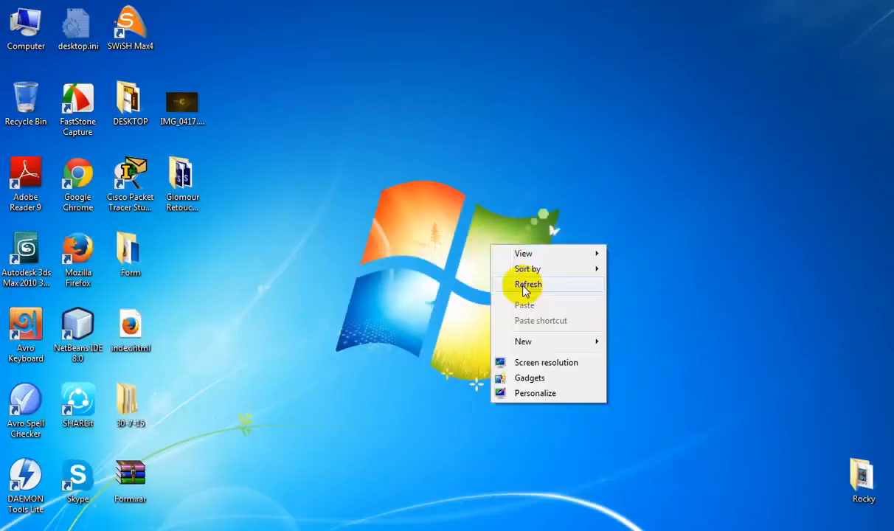
pyautogui.click(516, 281)
pyautogui.rightClick(520, 250)
pyautogui.click(546, 290)
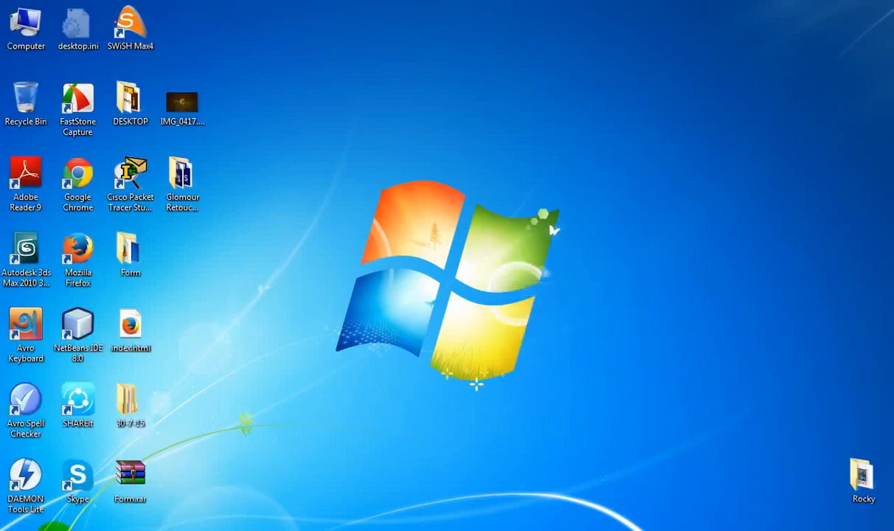
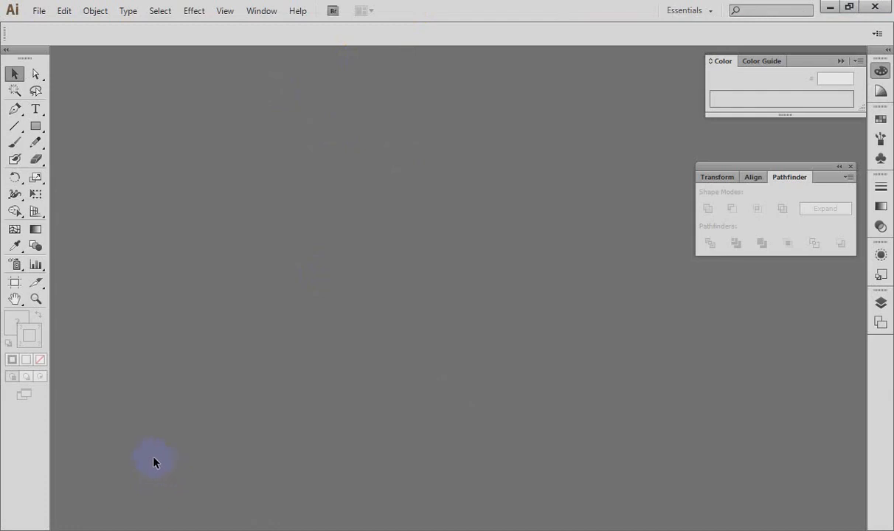
# Step: Create a new 1280 x 800 px document and draw a bright green circle without a stroke, about 265 px across
pyautogui.hotkey('ctrl', 'n')
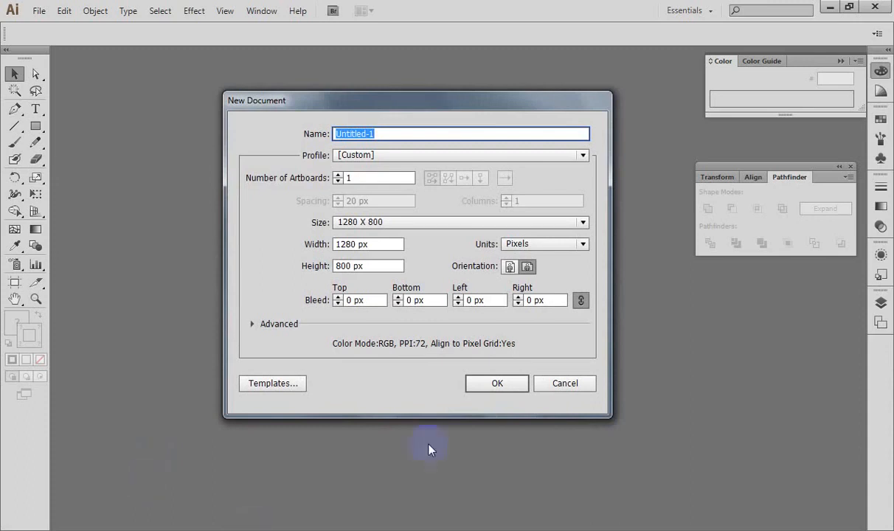
pyautogui.click(486, 386)
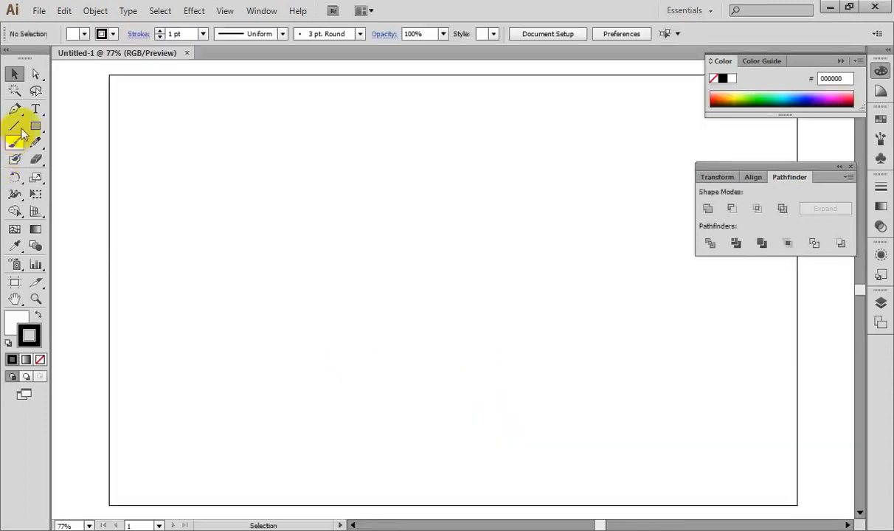
pyautogui.moveTo(35, 126); pyautogui.dragTo(87, 160)
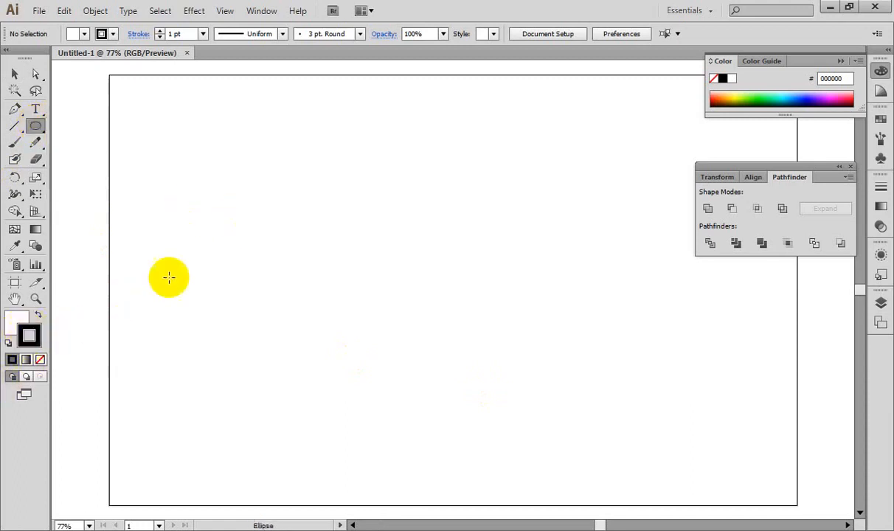
pyautogui.click(41, 360)
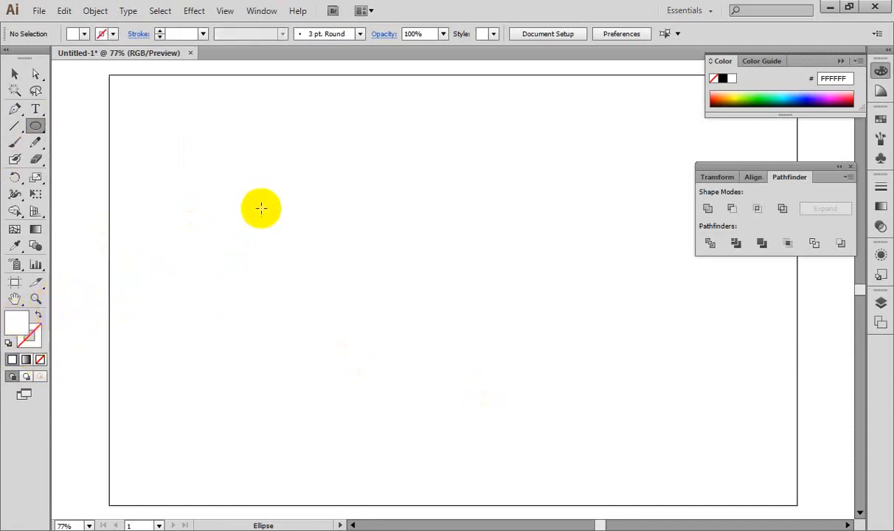
pyautogui.moveTo(259, 190); pyautogui.dragTo(400, 325)
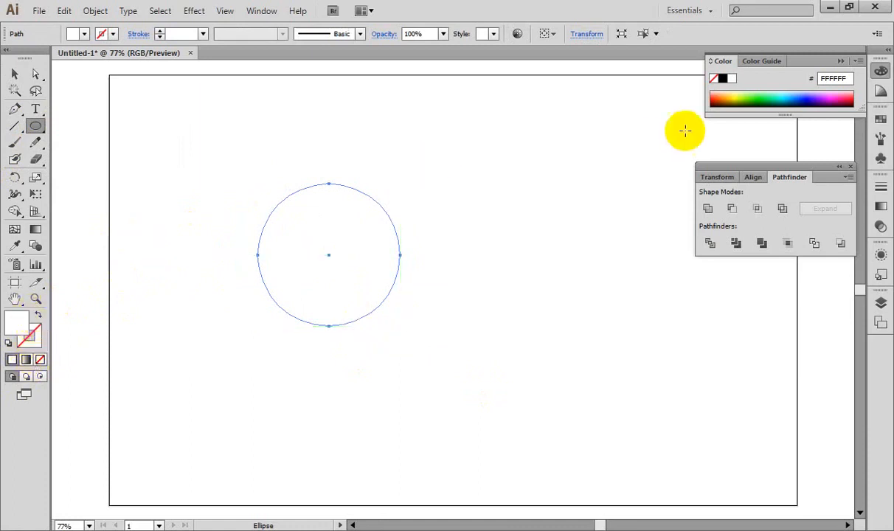
pyautogui.click(749, 94)
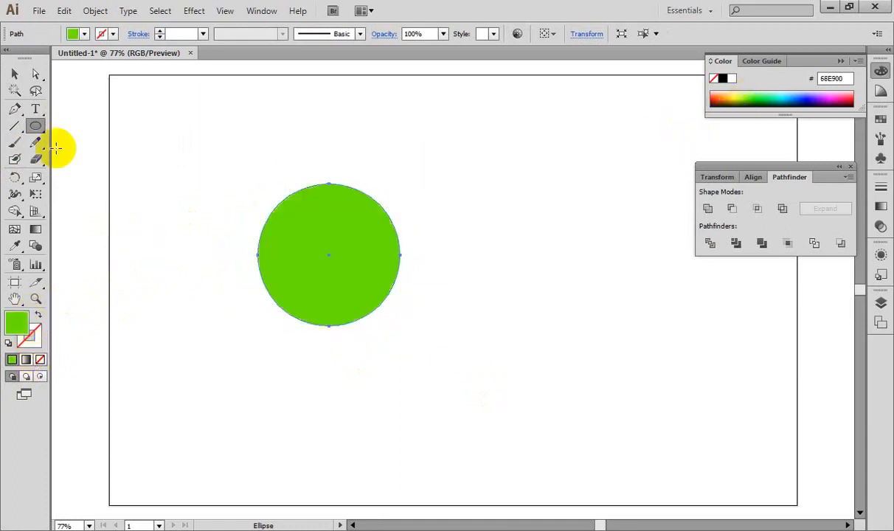
# Step: Place Chrysanthemum.jpg from the Sample Pictures folder of the Pictures library into the document
pyautogui.click(15, 75)
pyautogui.click(37, 10)
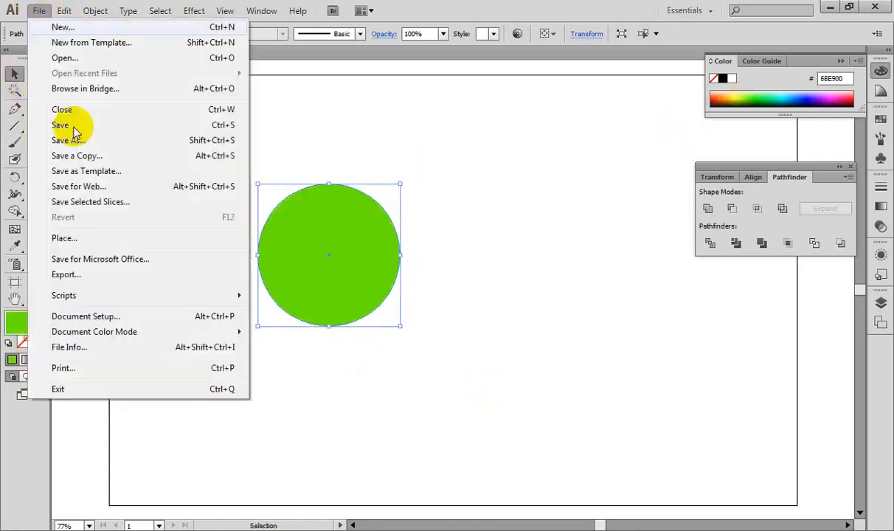
pyautogui.click(61, 238)
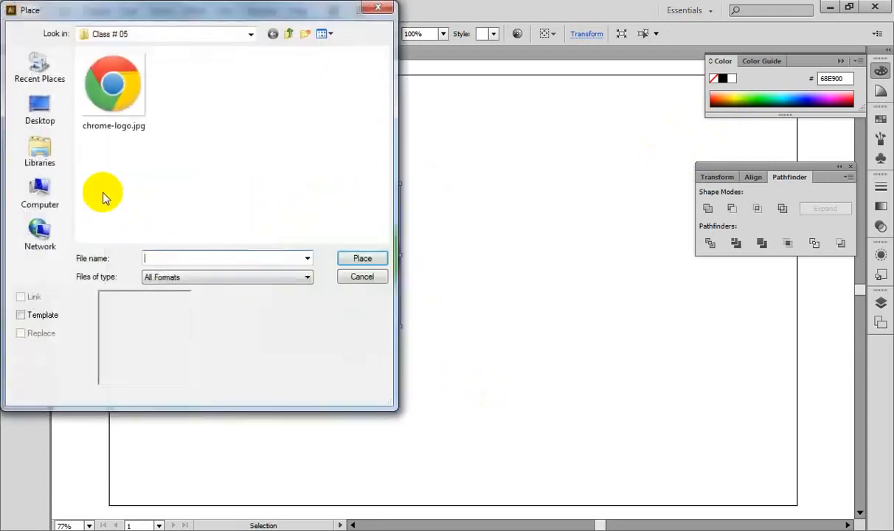
pyautogui.click(39, 151)
pyautogui.click(138, 116)
pyautogui.doubleClick(138, 117)
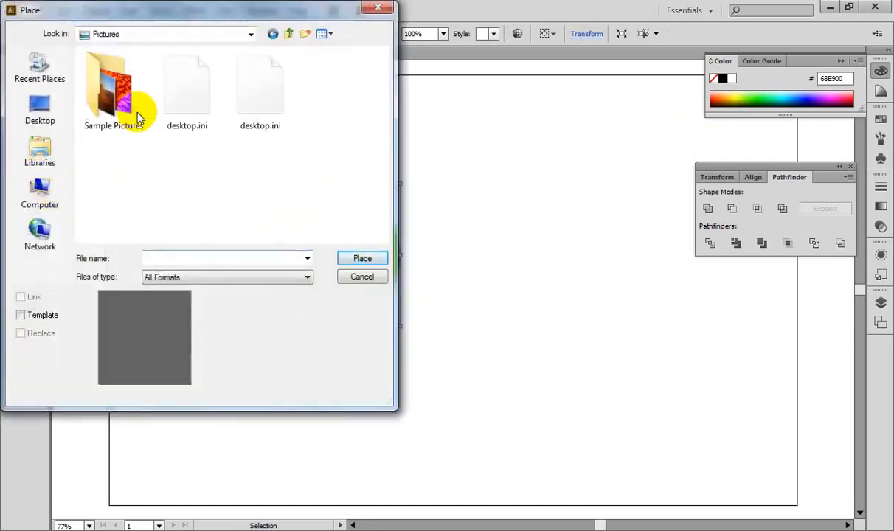
pyautogui.doubleClick(130, 106)
pyautogui.click(130, 109)
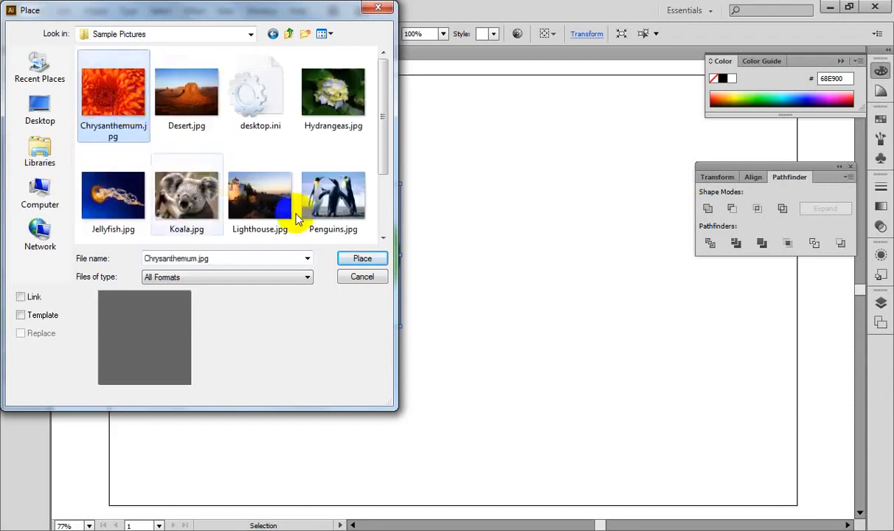
pyautogui.click(362, 258)
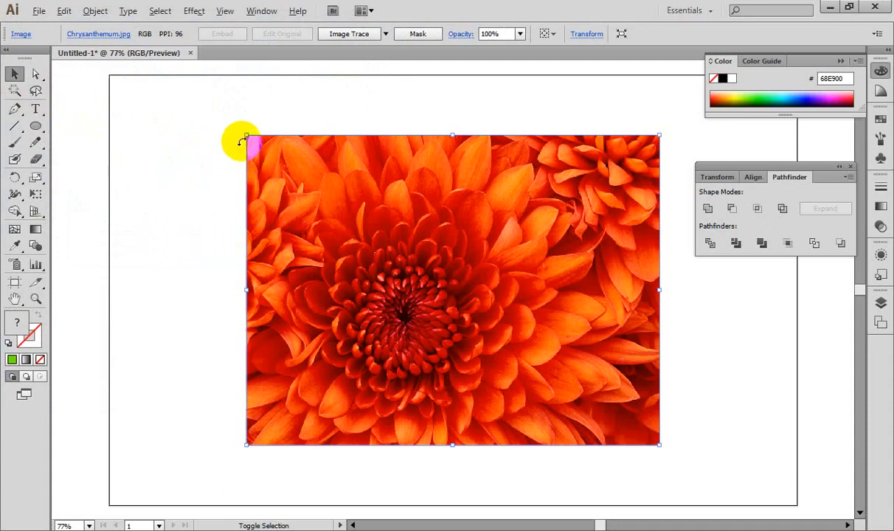
# Step: Scale the flower image down to about 380 x 285 px and centre it behind the green circle
pyautogui.moveTo(245, 138); pyautogui.dragTo(351, 214)
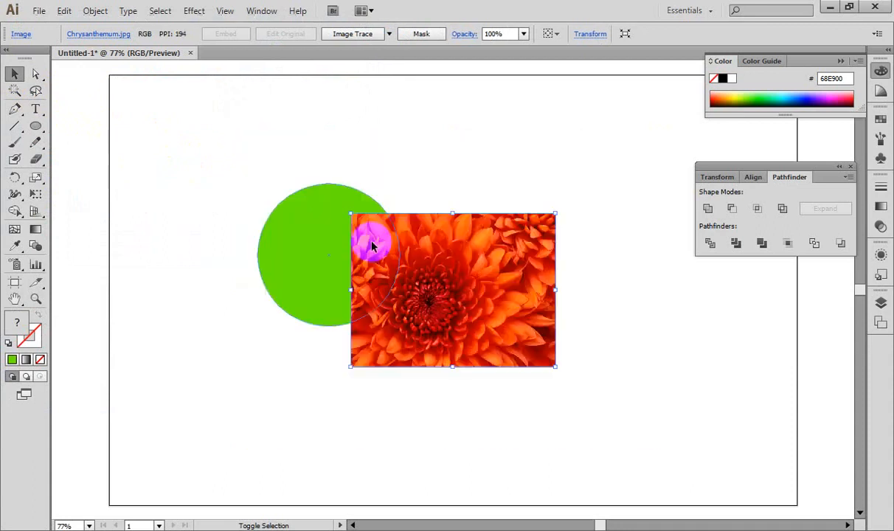
pyautogui.moveTo(456, 265); pyautogui.dragTo(332, 236)
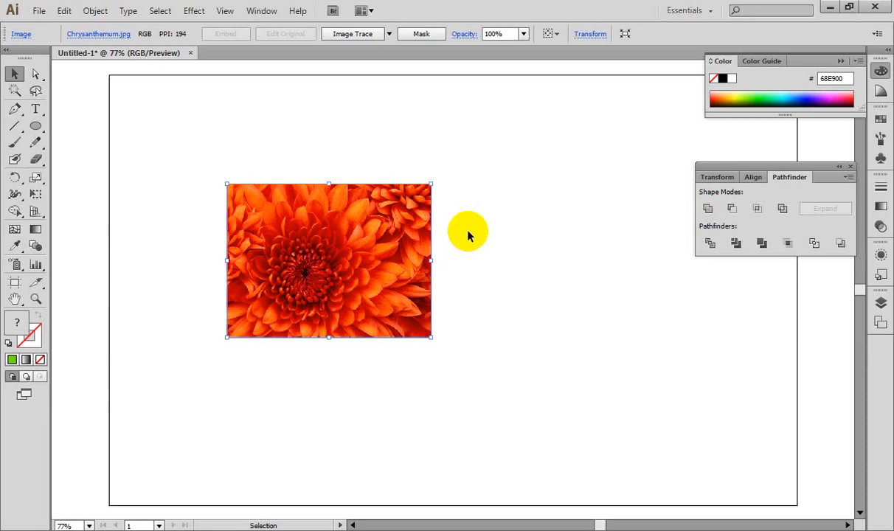
pyautogui.hotkey('ctrl', '[')
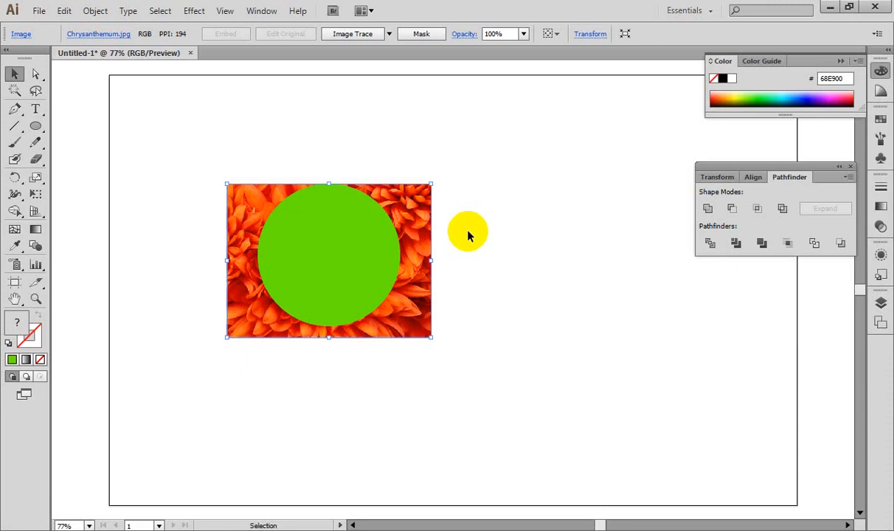
pyautogui.moveTo(389, 211); pyautogui.dragTo(410, 200)
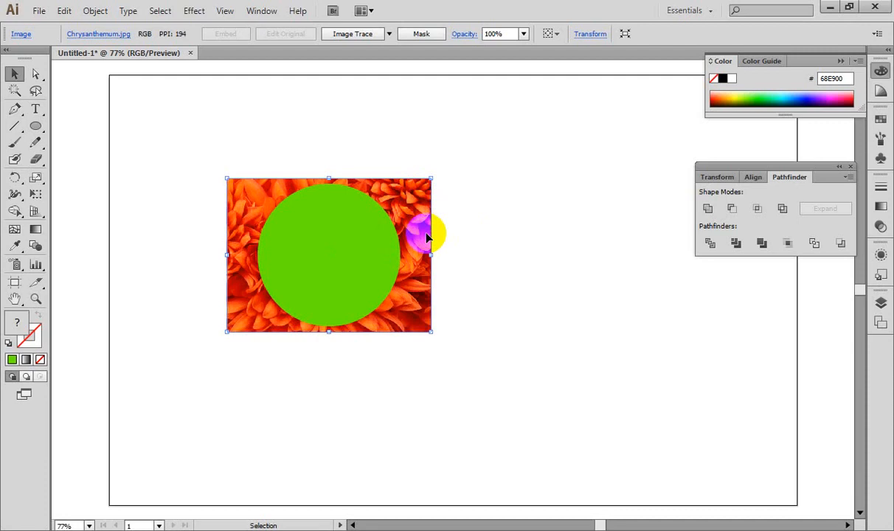
# Step: Select the circle and the flower image together and make a clipping mask from them
pyautogui.moveTo(171, 130); pyautogui.dragTo(510, 405)
pyautogui.press('ctrl')
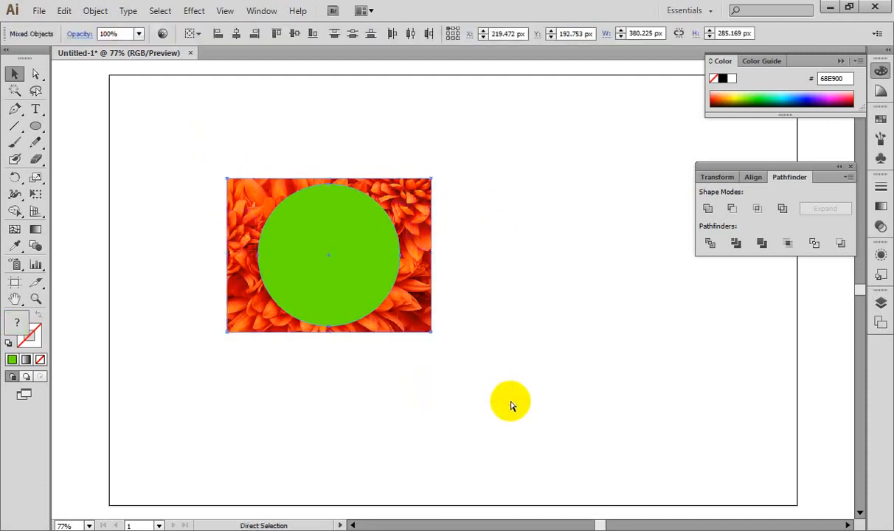
pyautogui.hotkey('ctrl', '7')
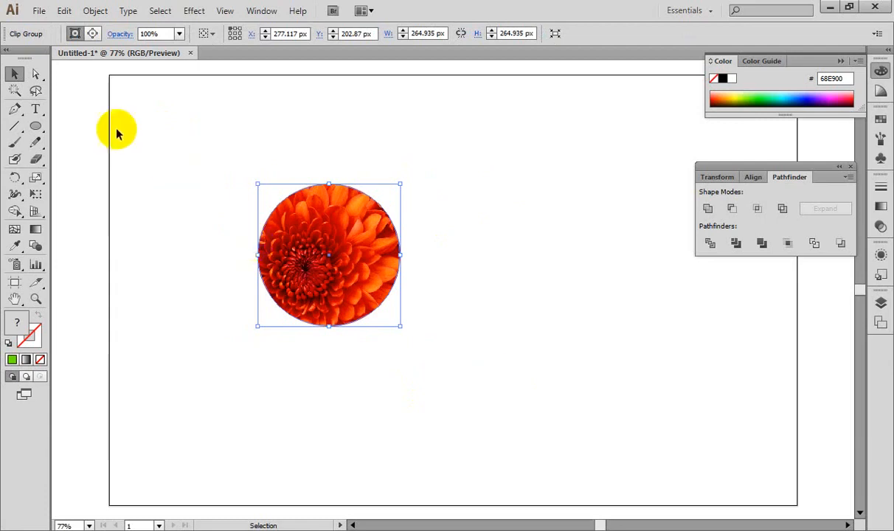
# Step: Release the clipping mask on the round flower image and deselect everything
pyautogui.click(95, 11)
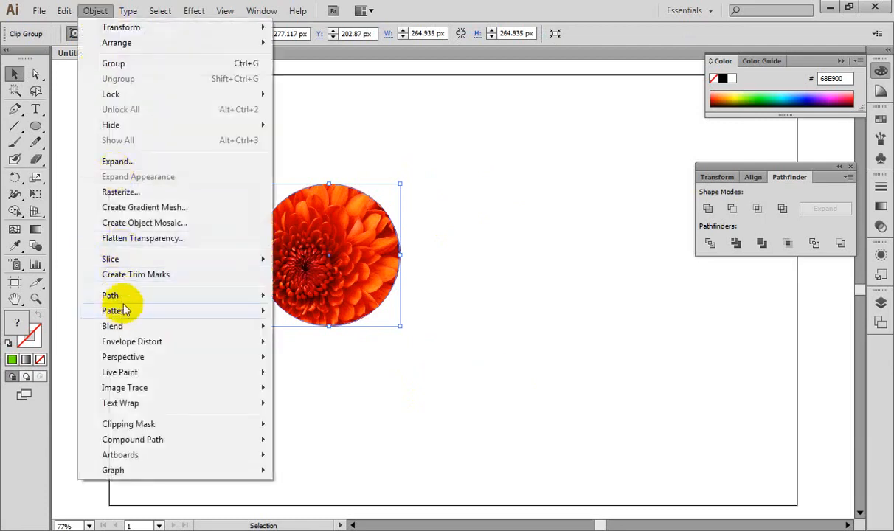
pyautogui.moveTo(124, 301)
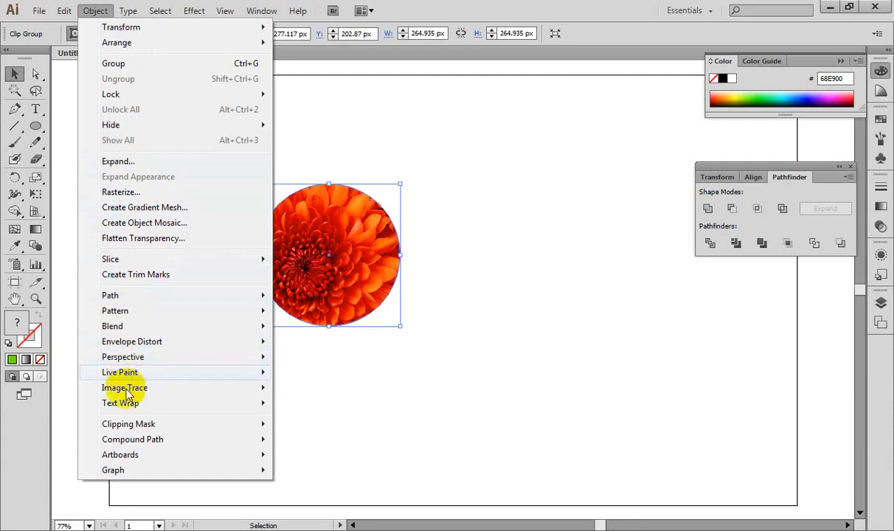
pyautogui.moveTo(172, 425)
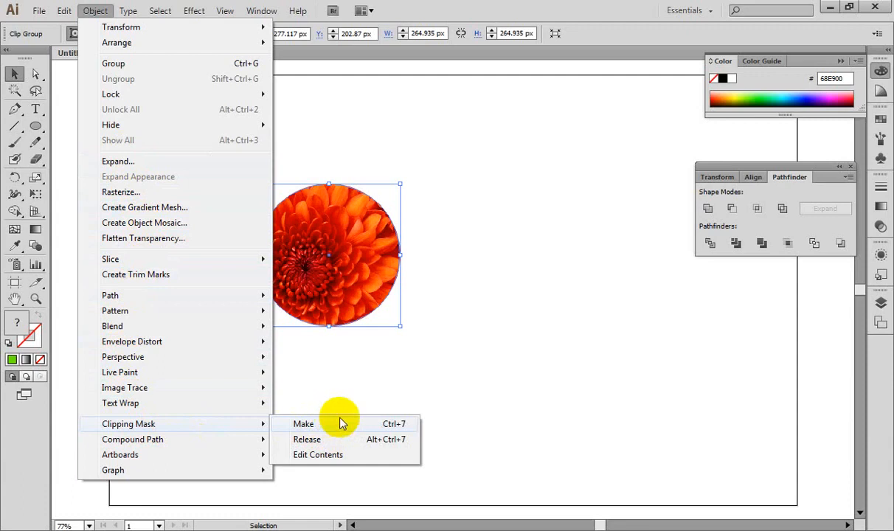
pyautogui.click(321, 439)
pyautogui.click(499, 382)
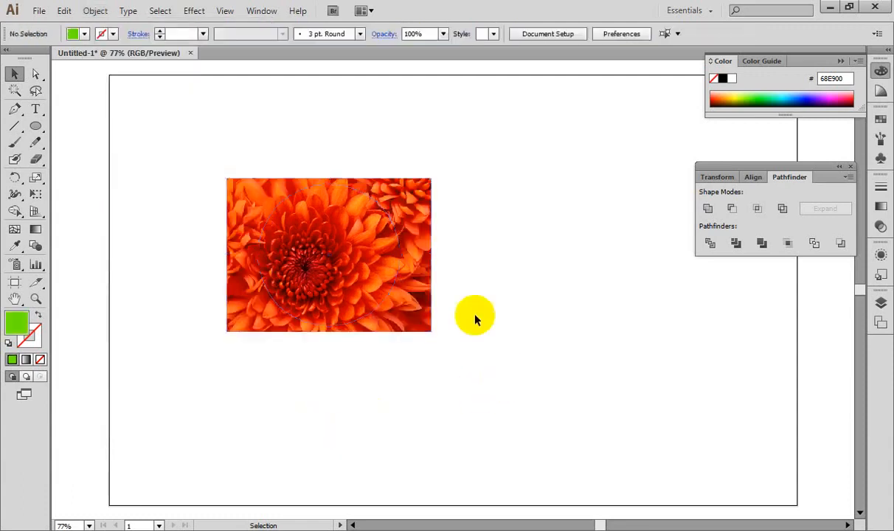
# Step: Try enlarging the released flower image and moving it down the artboard, and undo the enlargement and the move
pyautogui.moveTo(423, 255); pyautogui.dragTo(413, 220)
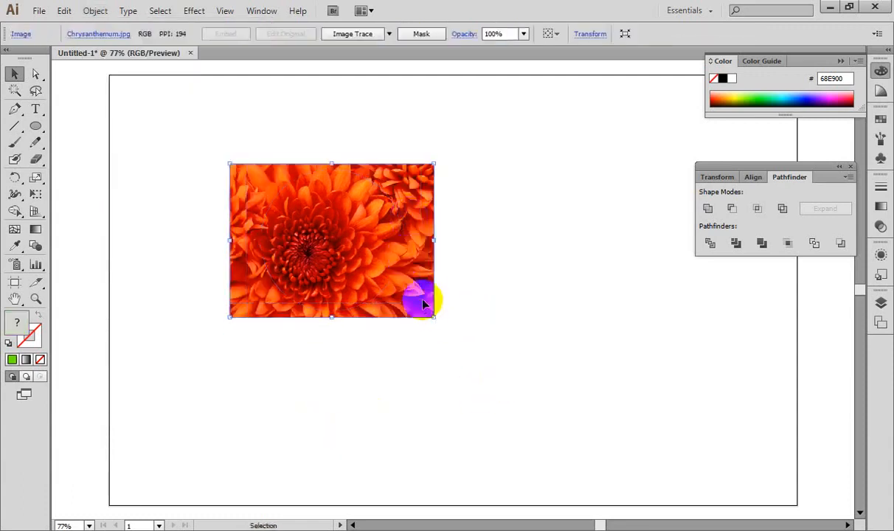
pyautogui.moveTo(434, 317); pyautogui.dragTo(493, 385)
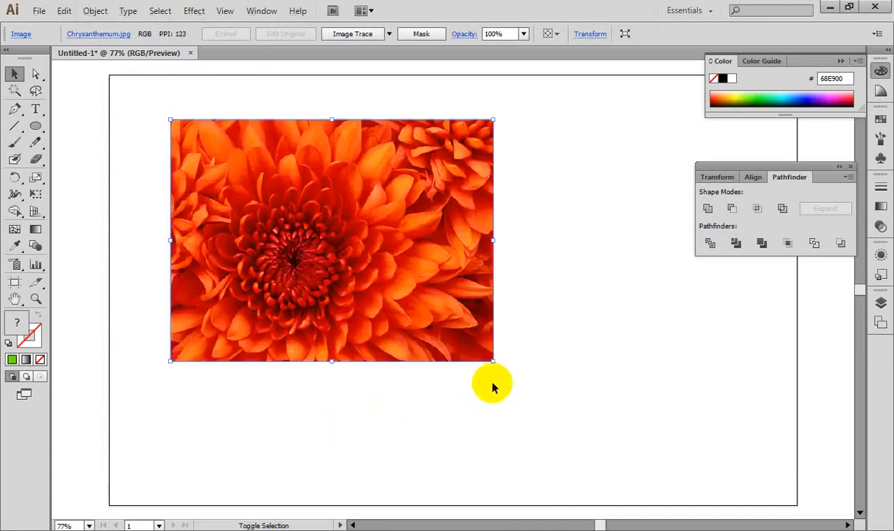
pyautogui.click(567, 269)
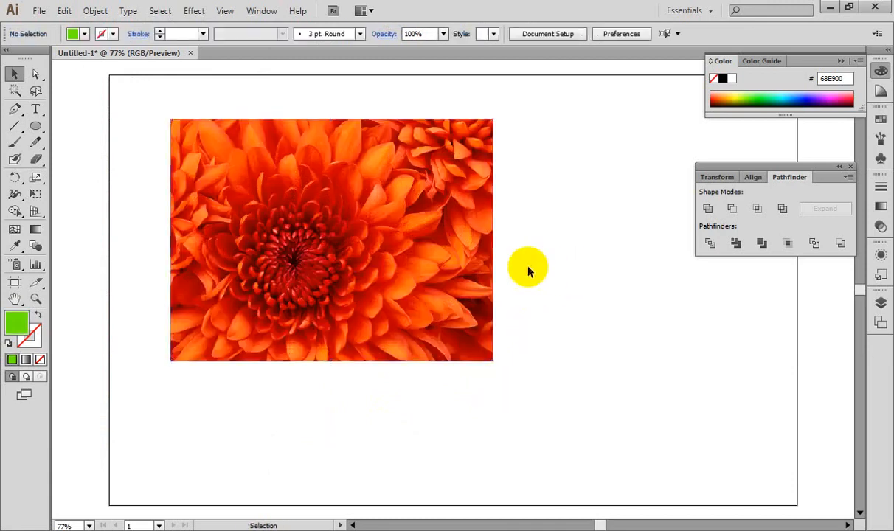
pyautogui.moveTo(422, 257); pyautogui.dragTo(327, 300)
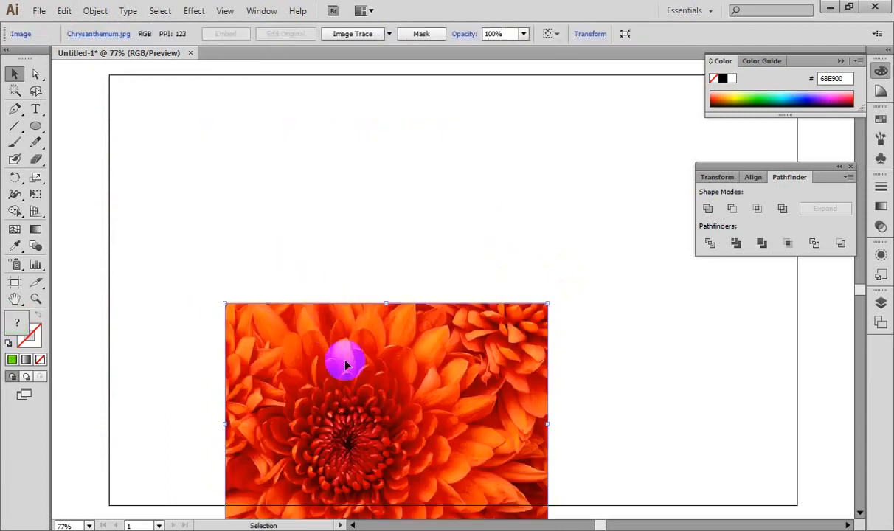
pyautogui.hotkey('ctrl', 'z')
pyautogui.hotkey('ctrl', 'z')
pyautogui.press('a')
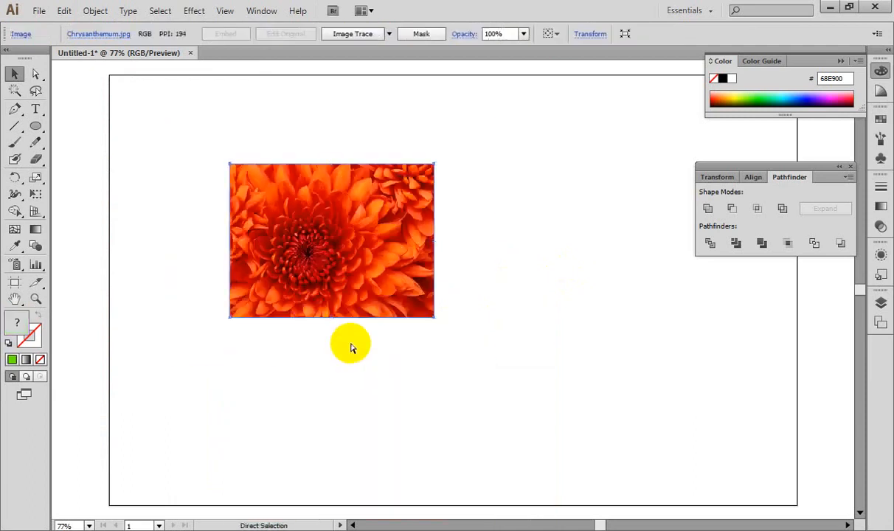
# Step: Move the flower image away from the unfilled circle path and fill that circle with green 00BF3B
pyautogui.moveTo(392, 255); pyautogui.dragTo(470, 358)
pyautogui.moveTo(237, 253); pyautogui.dragTo(388, 170)
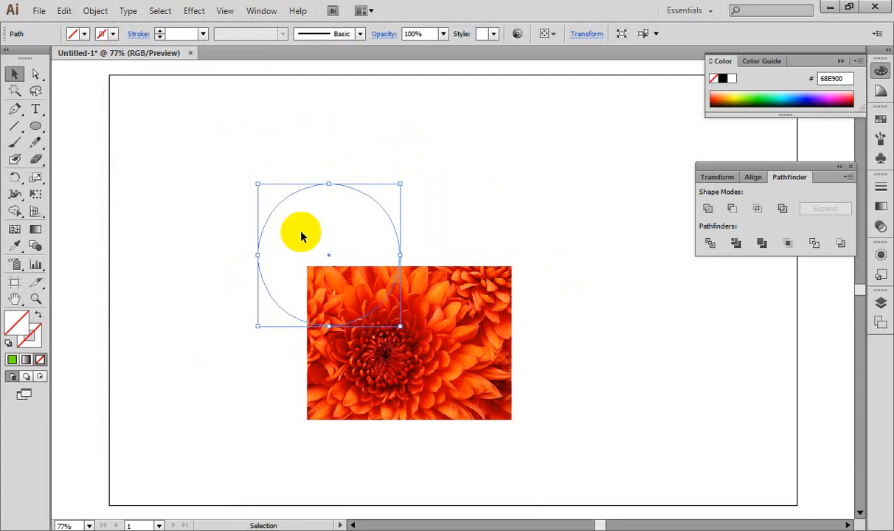
pyautogui.click(748, 98)
# Step: Move the flower image back behind the green circle and enlarge it to about 616 x 462 px
pyautogui.moveTo(455, 377); pyautogui.dragTo(379, 289)
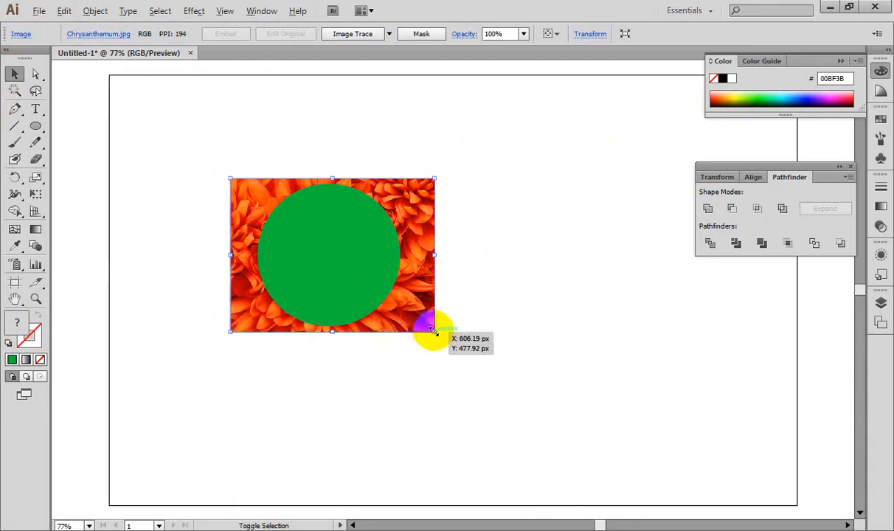
pyautogui.moveTo(434, 332); pyautogui.dragTo(553, 380)
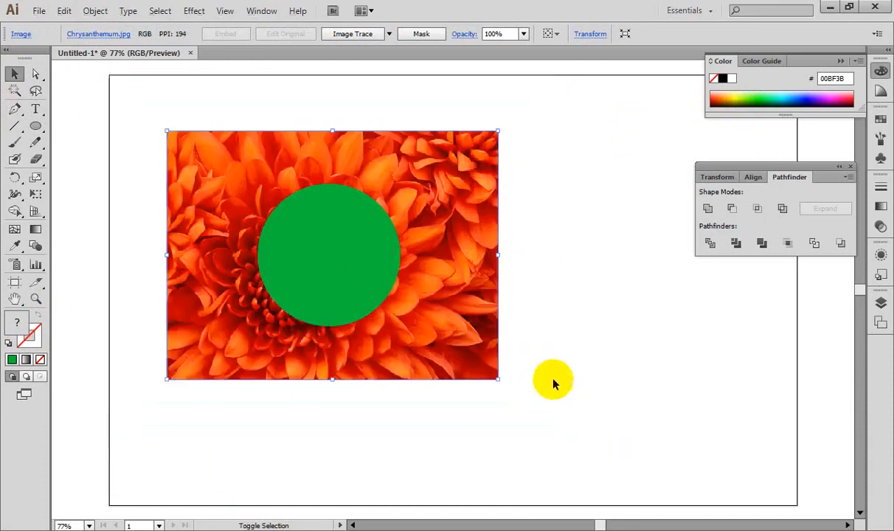
pyautogui.moveTo(439, 241); pyautogui.dragTo(412, 250)
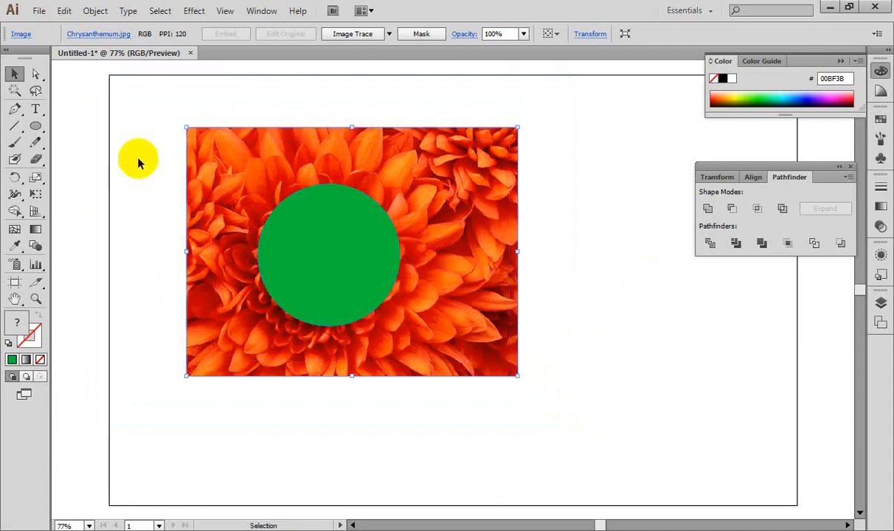
# Step: Clip the enlarged flower image to the green circle with a clipping mask and deselect the result
pyautogui.moveTo(135, 115); pyautogui.dragTo(572, 405)
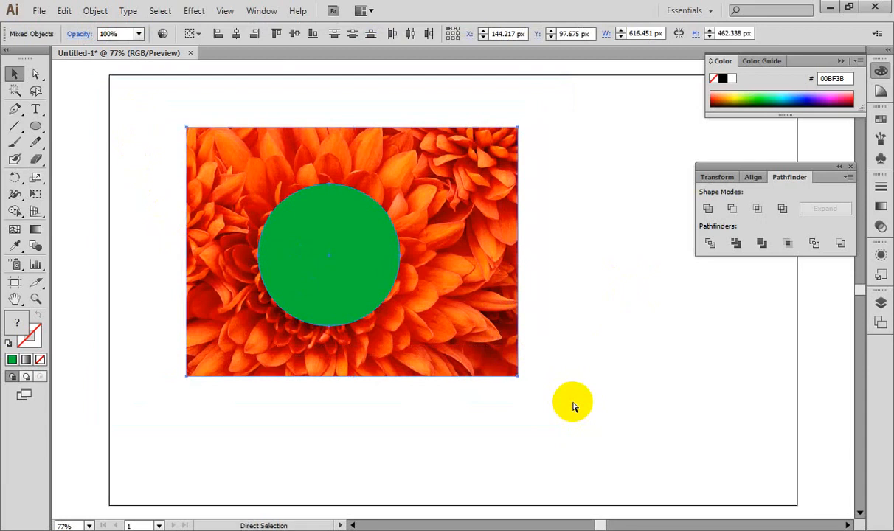
pyautogui.hotkey('ctrl', '7')
pyautogui.click(563, 363)
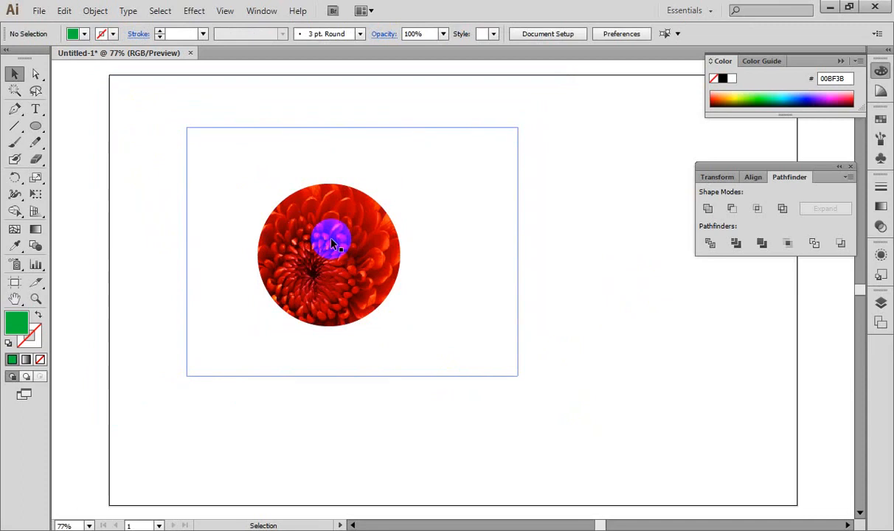
# Step: Delete the clipped flower group from the artboard
pyautogui.moveTo(610, 96); pyautogui.dragTo(183, 368)
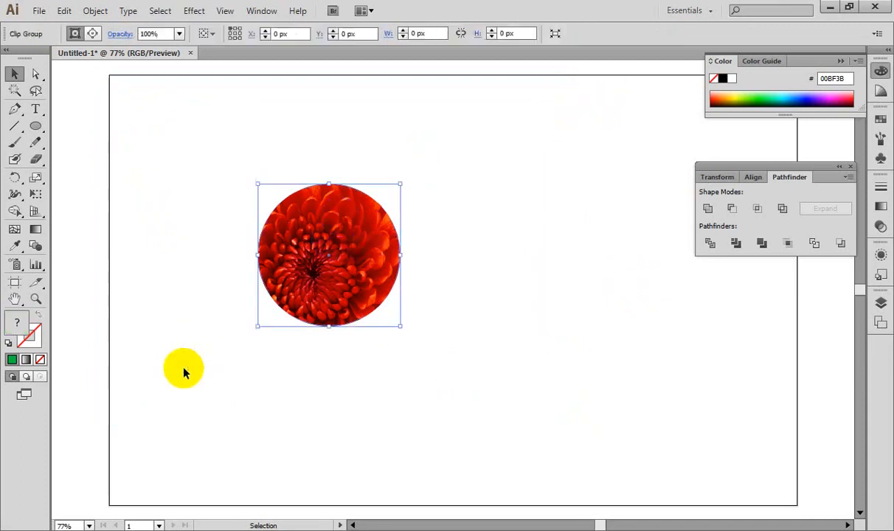
pyautogui.press('Delete')
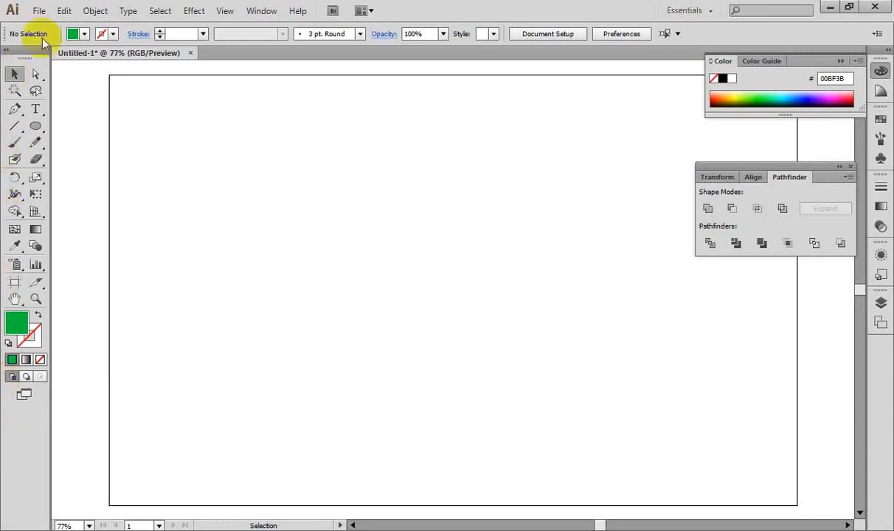
# Step: Restore the clipped flower group to examine the Clipping Mask commands available for it, and delete the group again
pyautogui.click(95, 11)
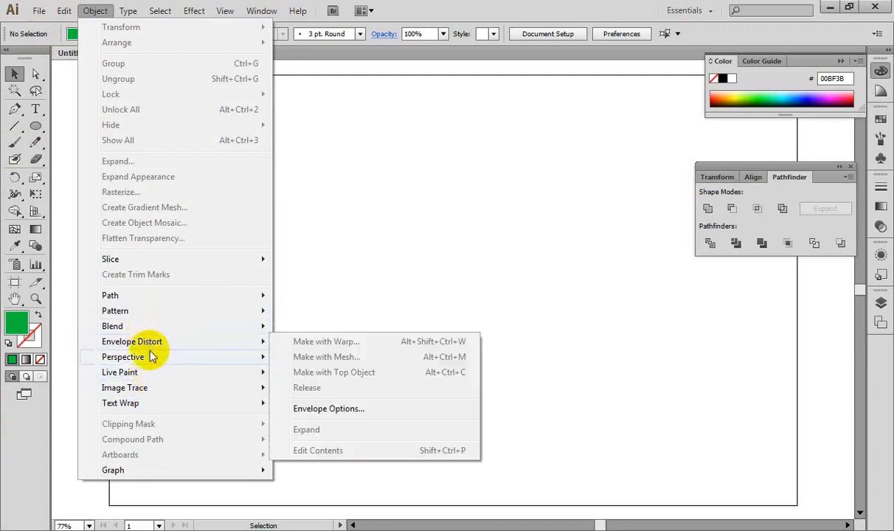
pyautogui.moveTo(151, 357)
pyautogui.click(383, 227)
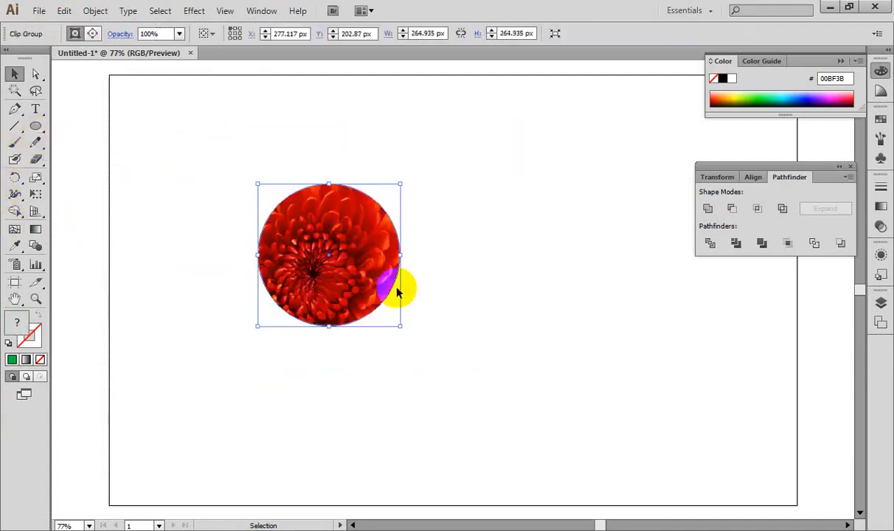
pyautogui.click(564, 219)
pyautogui.click(355, 247)
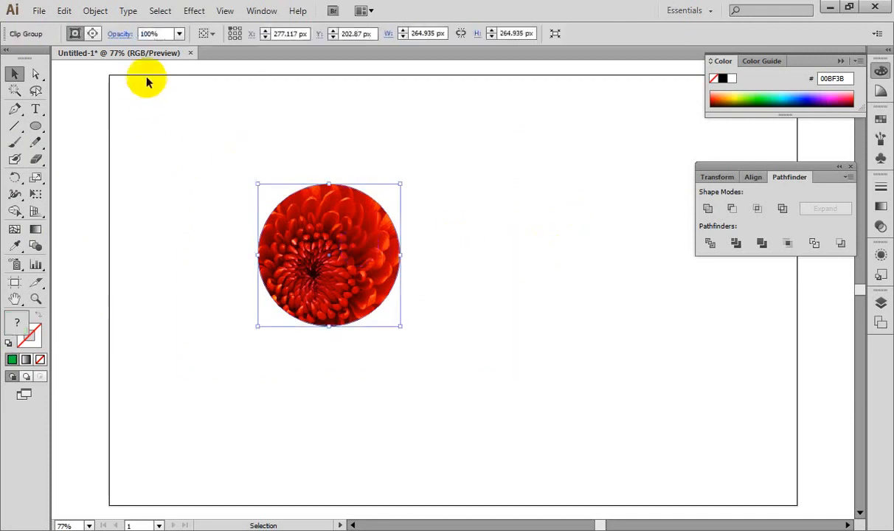
pyautogui.click(95, 10)
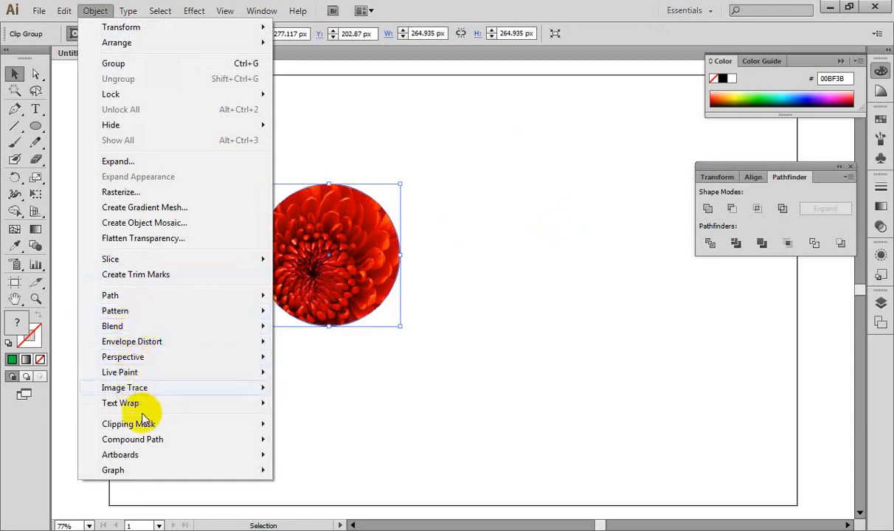
pyautogui.moveTo(261, 425)
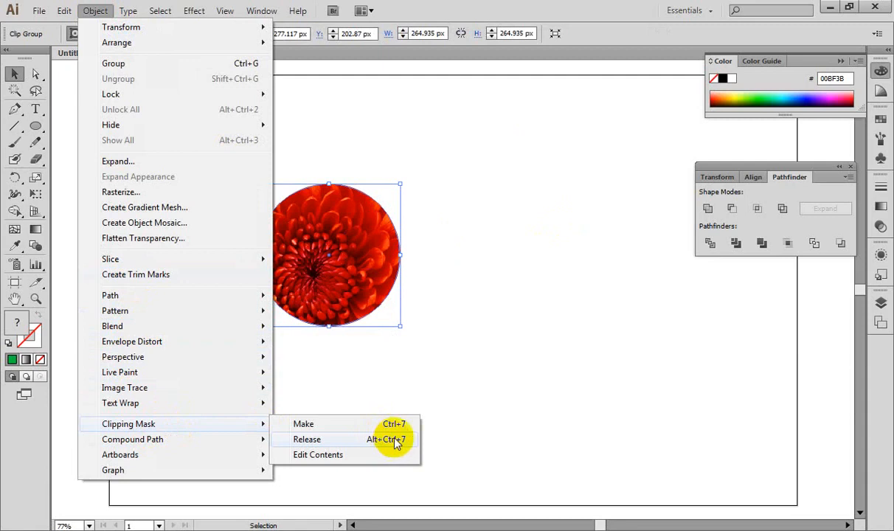
pyautogui.click(541, 11)
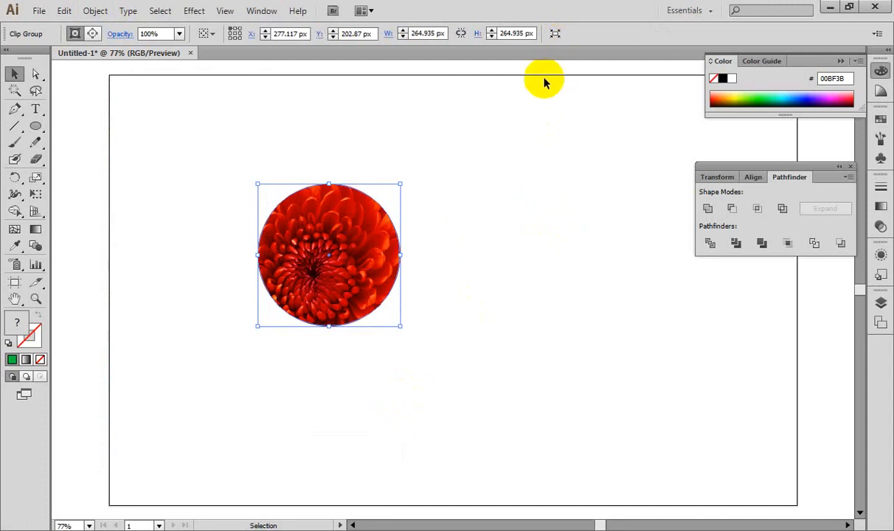
pyautogui.press('Delete')
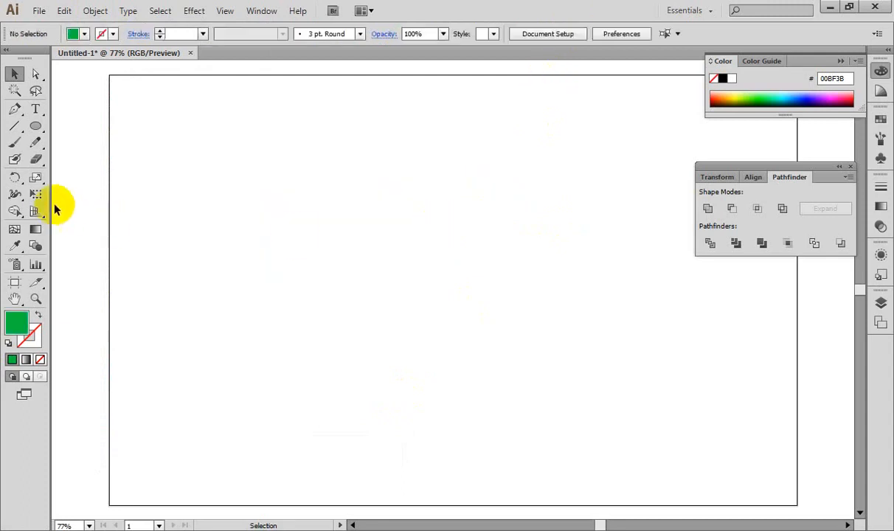
# Step: Place the image Penguins.jpg from the Sample Pictures folder on the empty artboard
pyautogui.click(35, 127)
pyautogui.click(36, 126)
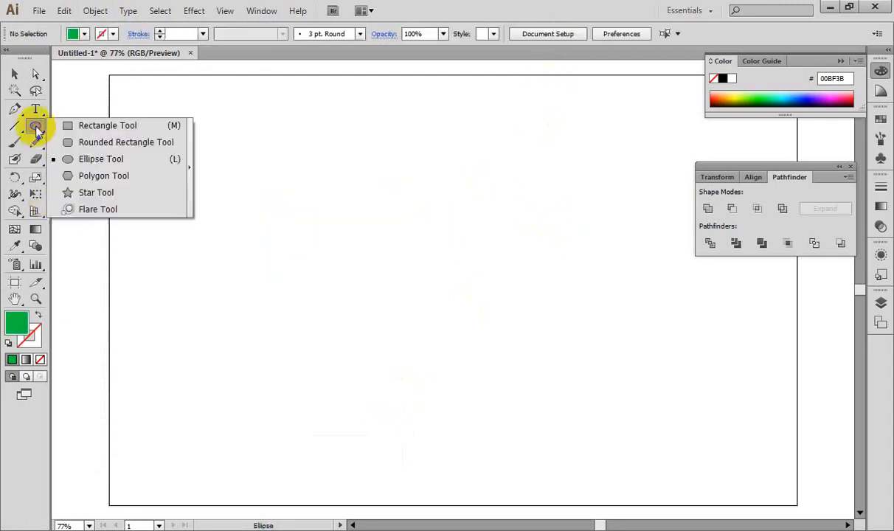
pyautogui.click(39, 11)
pyautogui.click(59, 239)
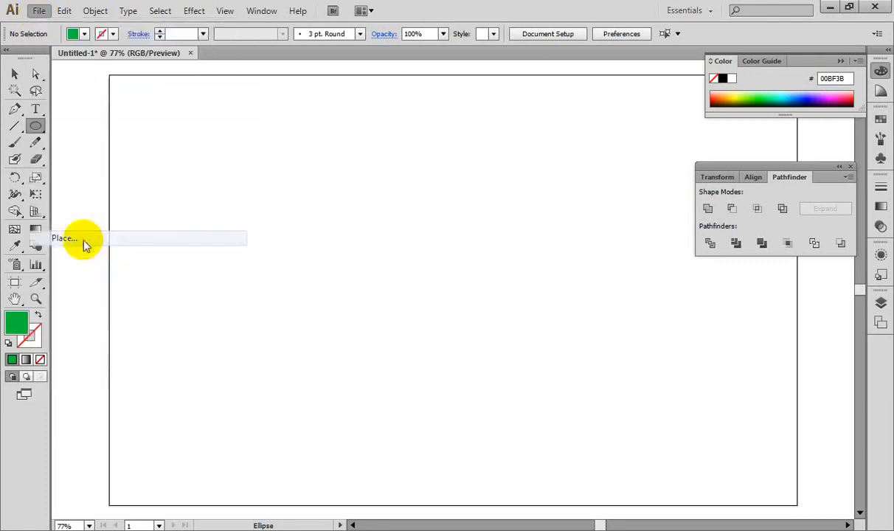
pyautogui.click(339, 221)
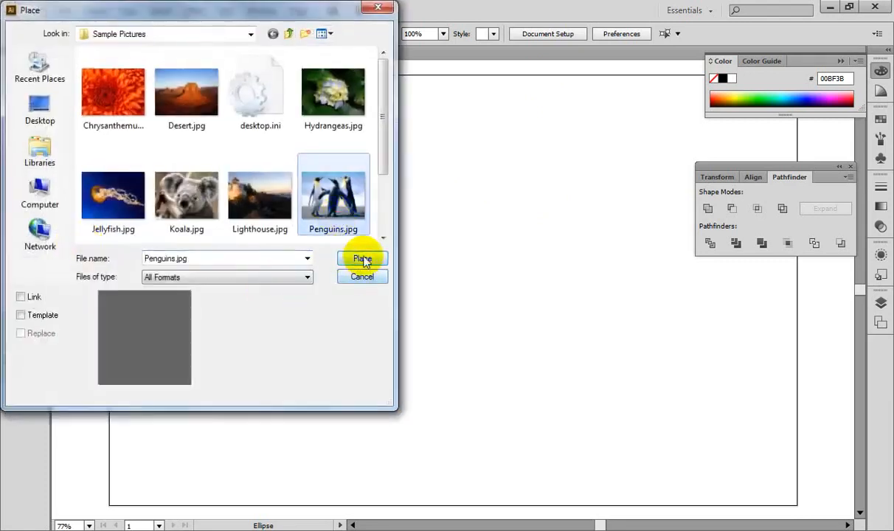
pyautogui.click(362, 258)
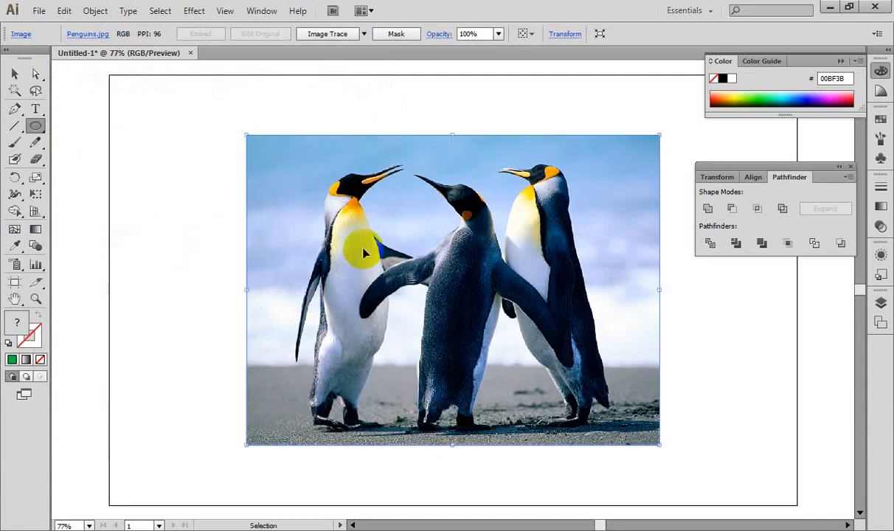
# Step: Move the placed penguin image a little to the left on the artboard
pyautogui.hotkey('ctrl', '1')
pyautogui.moveTo(436, 211); pyautogui.dragTo(345, 220)
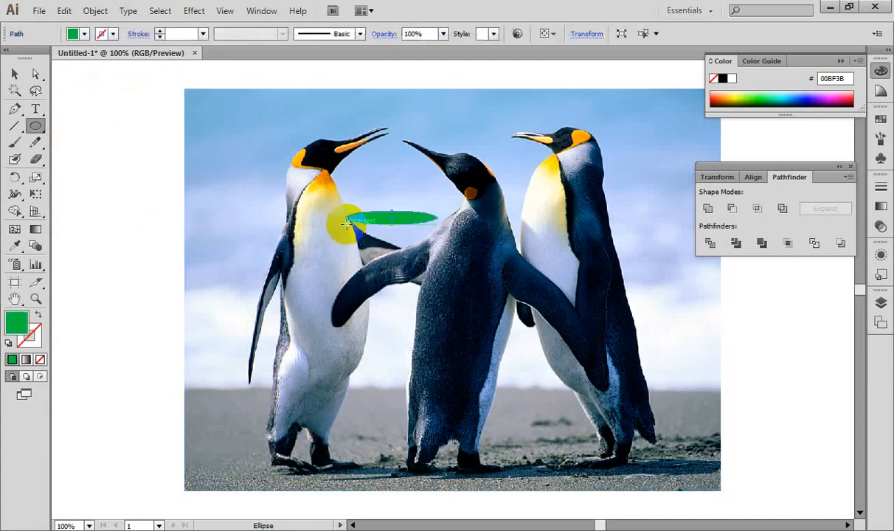
pyautogui.hotkey('ctrl', 'z')
pyautogui.click(11, 73)
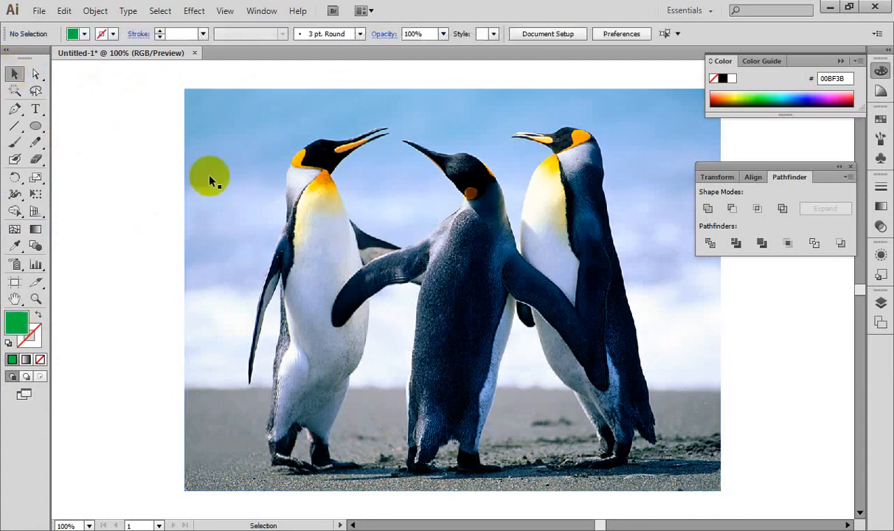
pyautogui.moveTo(439, 237); pyautogui.dragTo(362, 232)
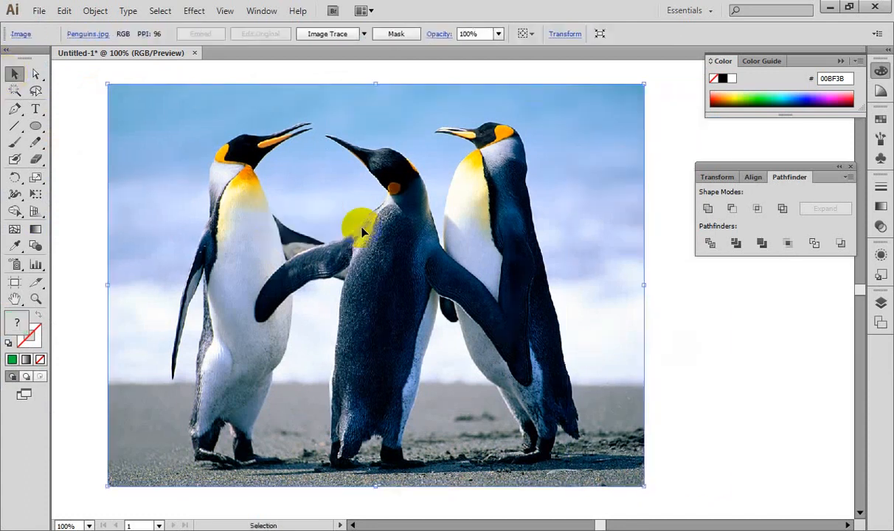
pyautogui.moveTo(435, 193)
pyautogui.mouseDown()
pyautogui.moveTo(455, 210)
pyautogui.moveTo(450, 202)
pyautogui.mouseUp()
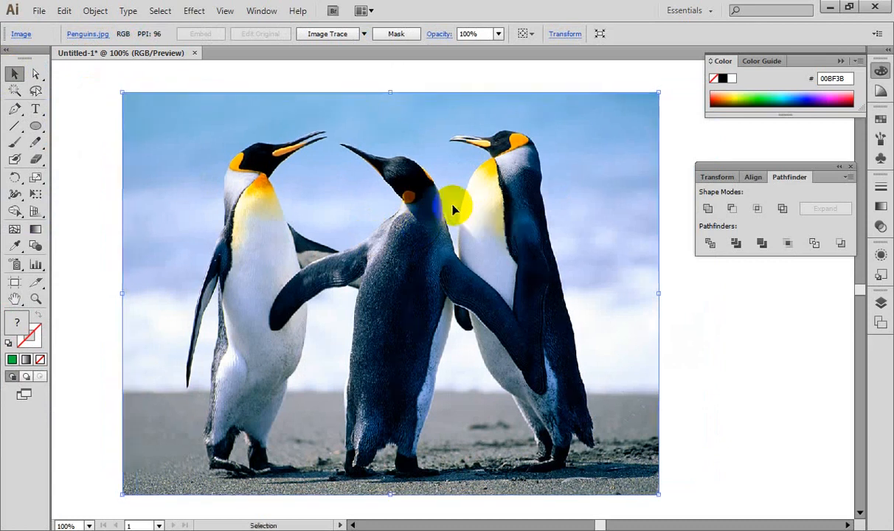
# Step: Choose F79F9F as the fill color and draw a small rectangle in the penguin image's upper-left corner
pyautogui.click(34, 130)
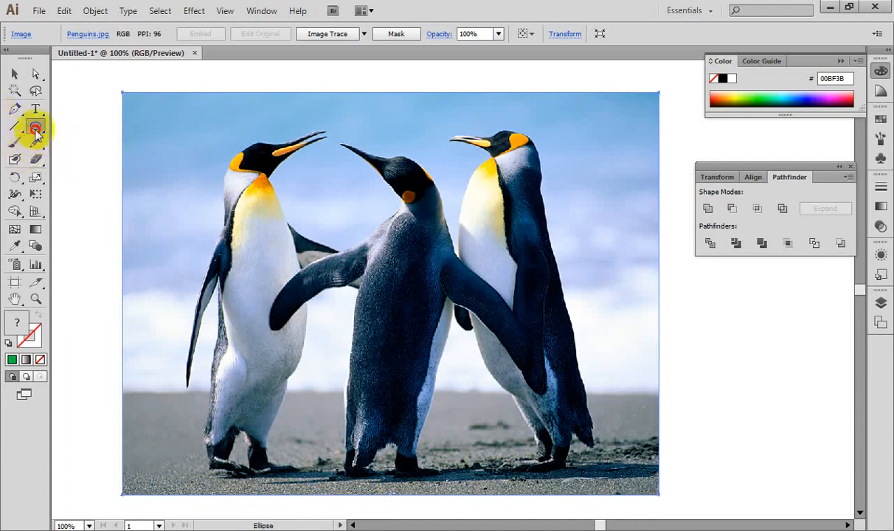
pyautogui.moveTo(35, 129); pyautogui.dragTo(107, 130)
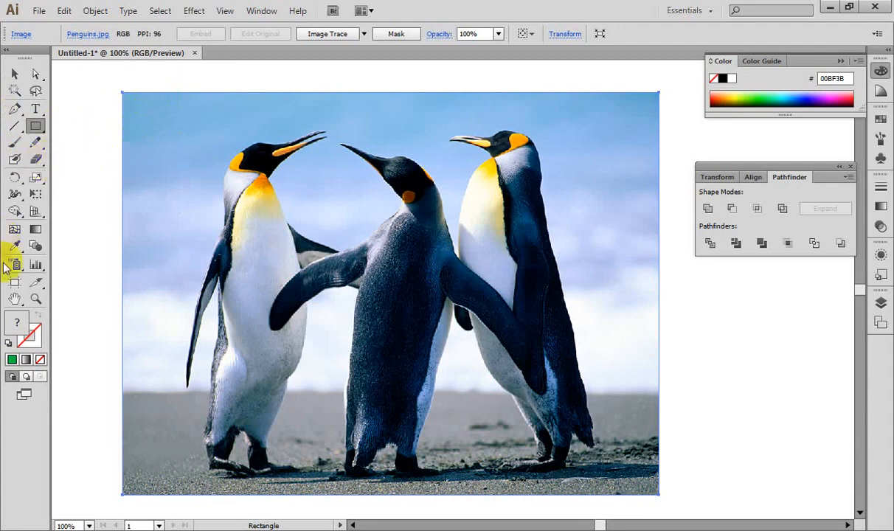
pyautogui.doubleClick(15, 322)
pyautogui.click(275, 181)
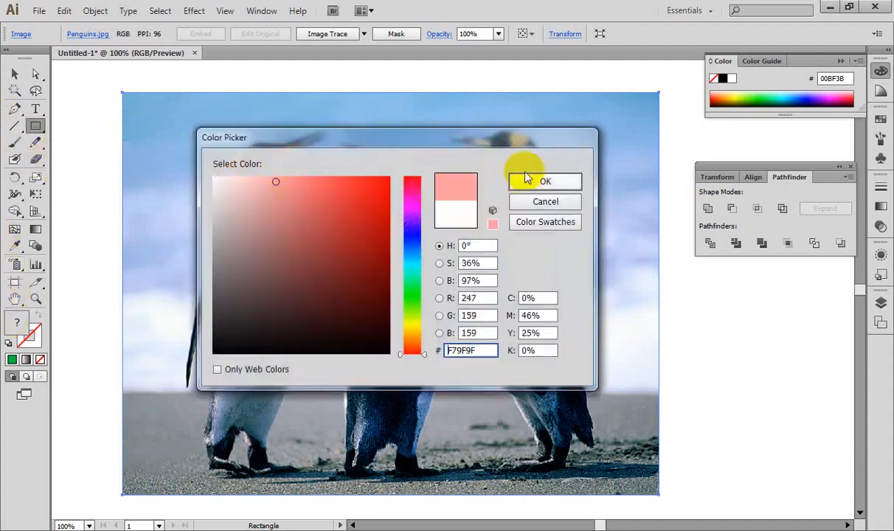
pyautogui.click(526, 179)
pyautogui.moveTo(133, 107); pyautogui.dragTo(175, 138)
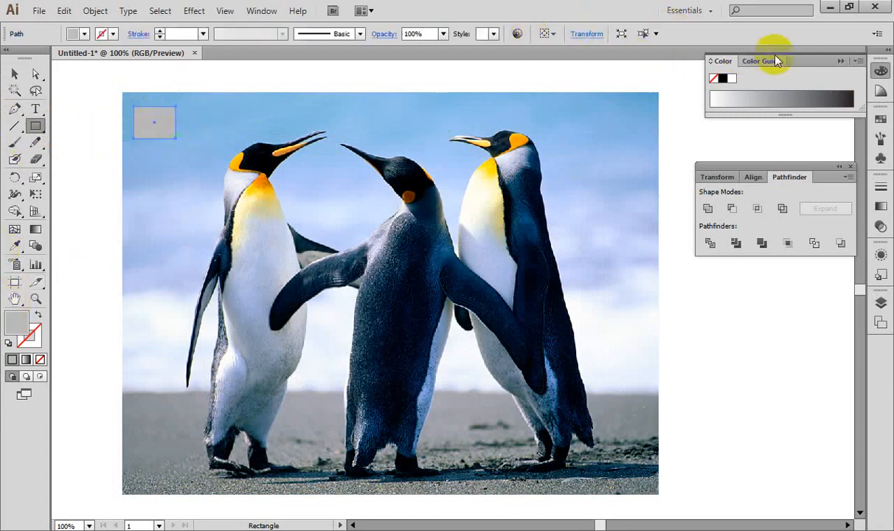
# Step: Switch the color mode of the small rectangle's fill to RGB
pyautogui.click(857, 61)
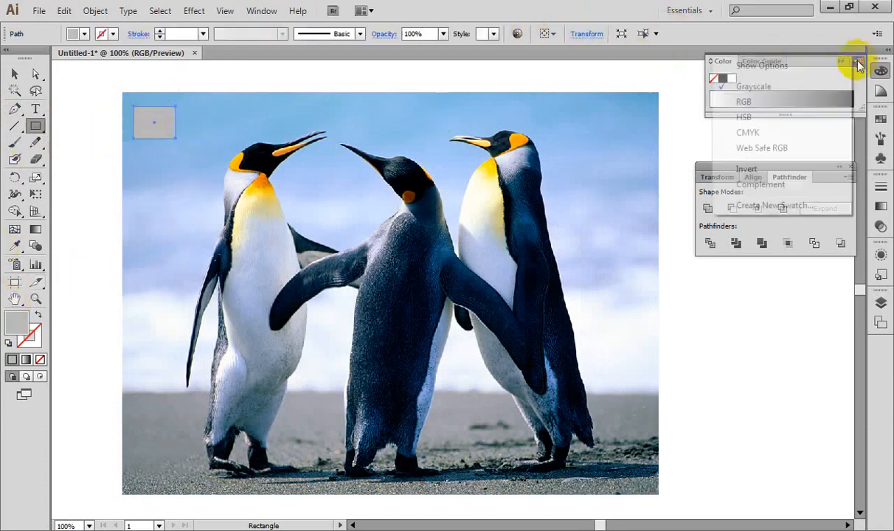
pyautogui.click(757, 104)
pyautogui.click(754, 94)
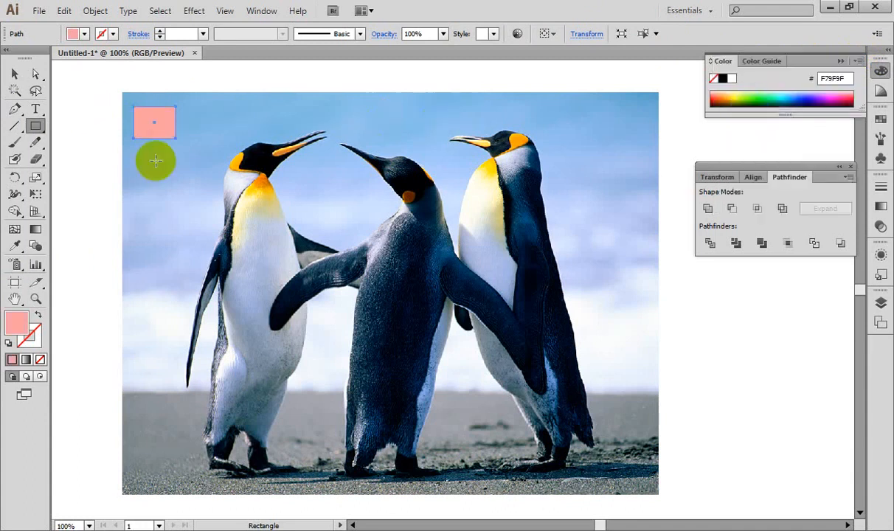
# Step: Enlarge the pink rectangle slightly and duplicate it at equal spacing into a row of eight across the penguin image
pyautogui.click(15, 73)
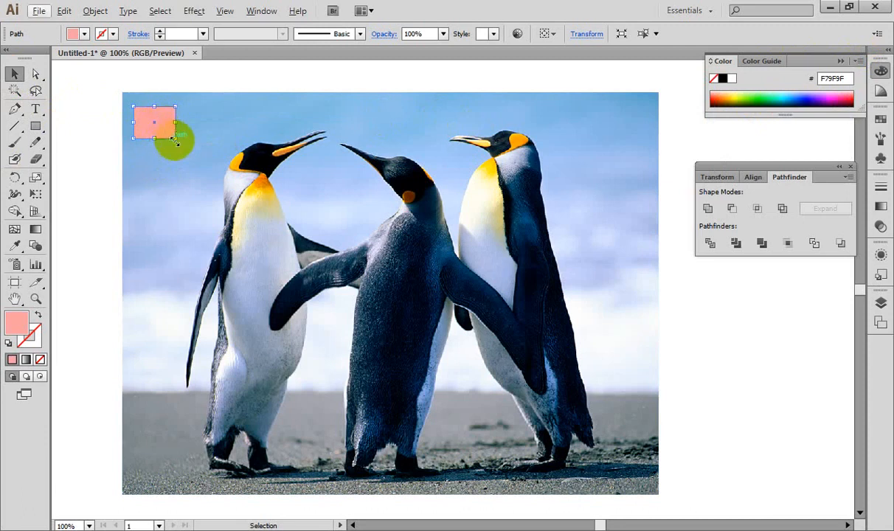
pyautogui.moveTo(177, 138); pyautogui.dragTo(234, 126)
pyautogui.hotkey('ctrl', 'd')
pyautogui.hotkey('ctrl', 'd')
pyautogui.hotkey('ctrl', 'd')
pyautogui.hotkey('ctrl', 'd')
pyautogui.hotkey('ctrl', 'd')
pyautogui.hotkey('ctrl', 'd')
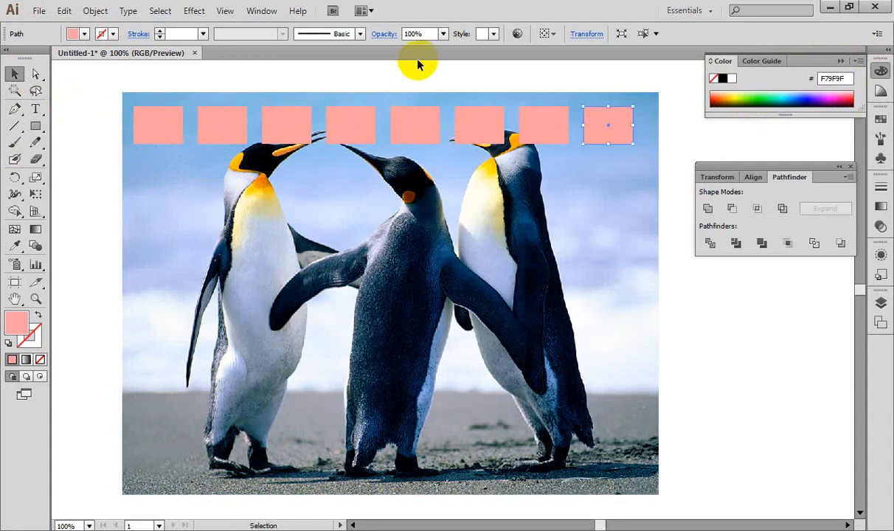
# Step: Duplicate the row of pink rectangles downward at equal spacing until eight rows cover the penguin image
pyautogui.click(98, 102)
pyautogui.click(190, 202)
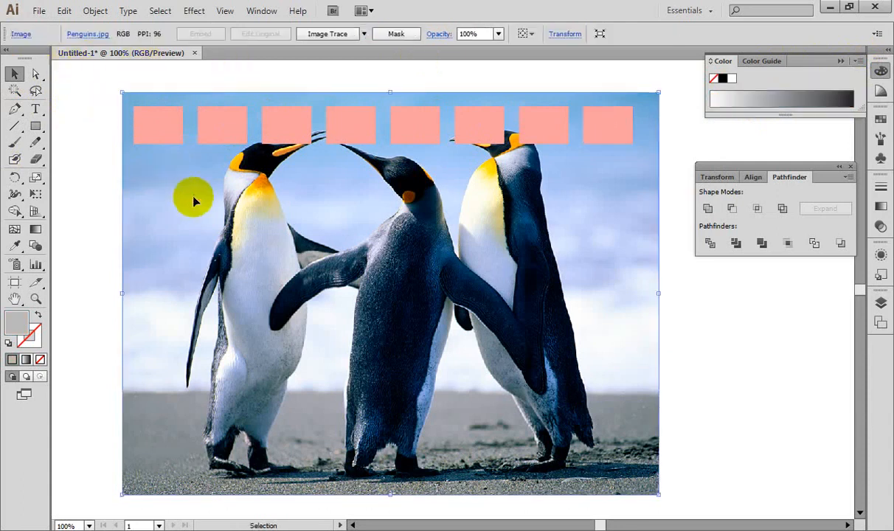
pyautogui.hotkey('ctrl', 'shift', 'a')
pyautogui.moveTo(77, 98); pyautogui.dragTo(652, 163)
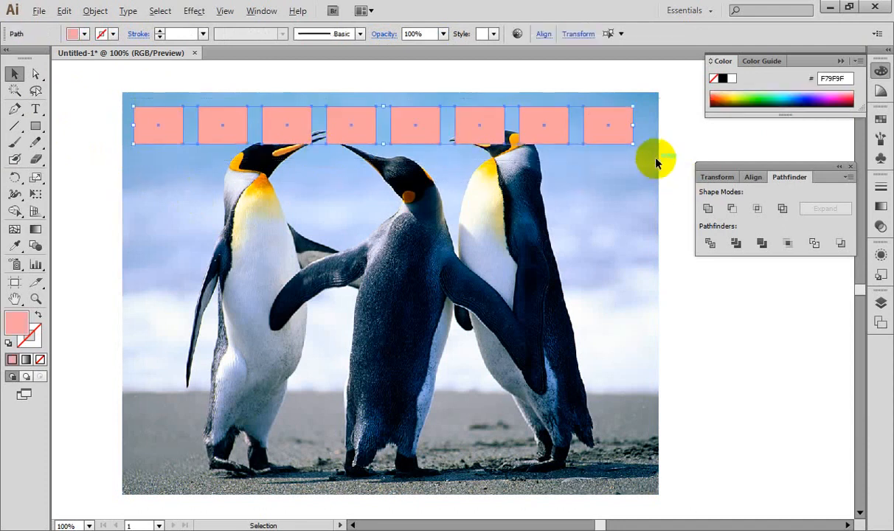
pyautogui.moveTo(612, 130); pyautogui.dragTo(621, 183)
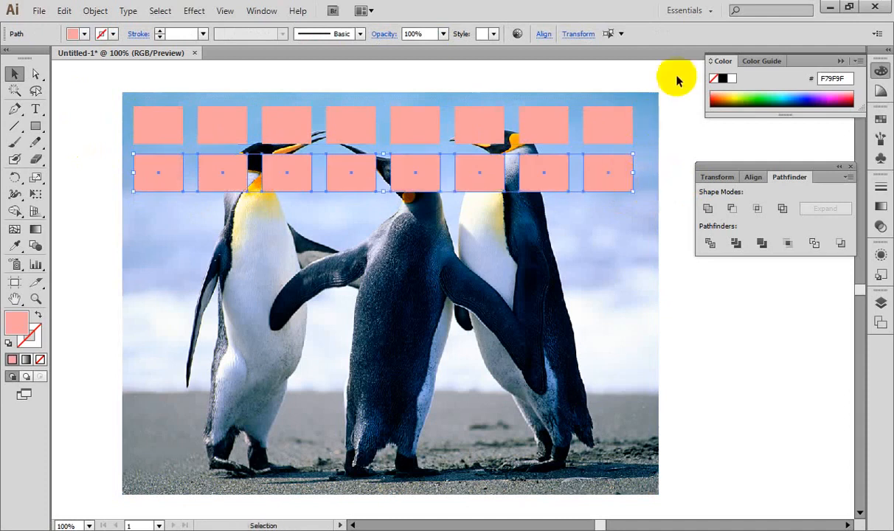
pyautogui.hotkey('ctrl', 'd')
pyautogui.hotkey('ctrl', 'd')
pyautogui.hotkey('ctrl', 'd')
pyautogui.hotkey('ctrl', 'd')
pyautogui.hotkey('ctrl', 'd')
pyautogui.hotkey('ctrl', 'd')
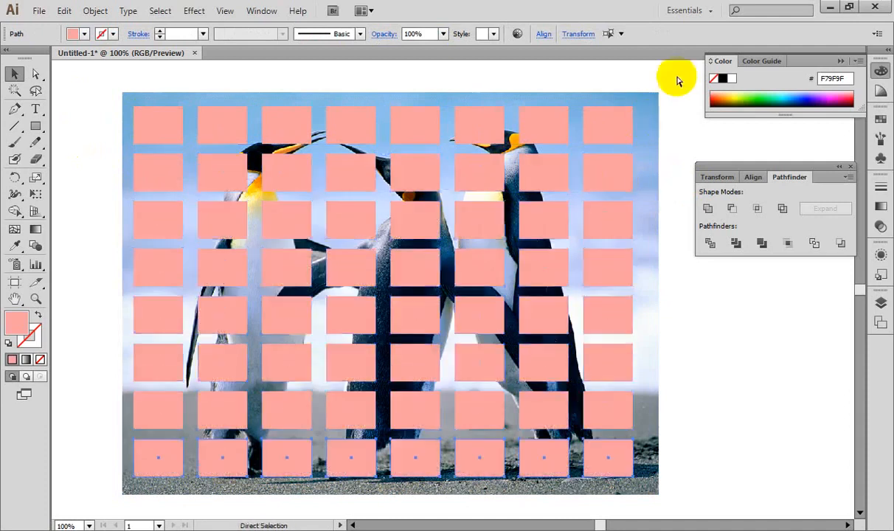
# Step: Nudge the whole grid of rectangles right and down so it sits centered over the penguin image, and deselect it
pyautogui.moveTo(93, 74); pyautogui.dragTo(660, 512)
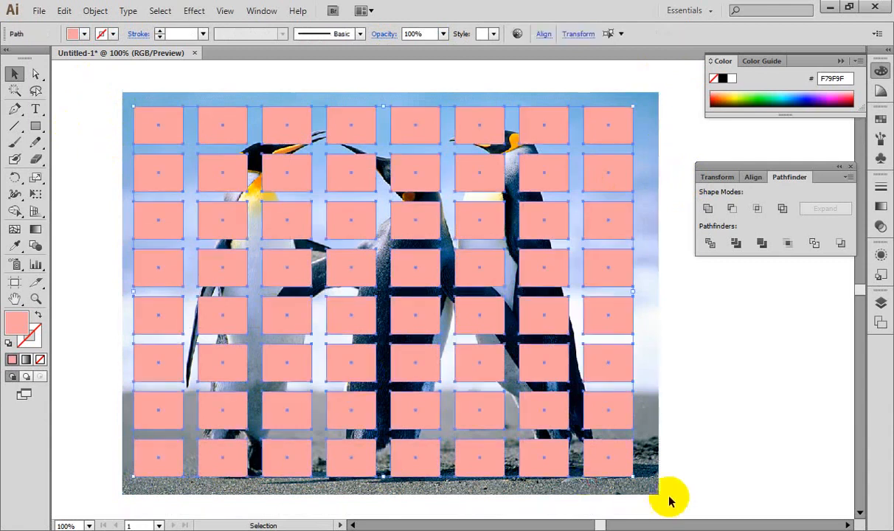
pyautogui.hotkey('shift', 'Right')
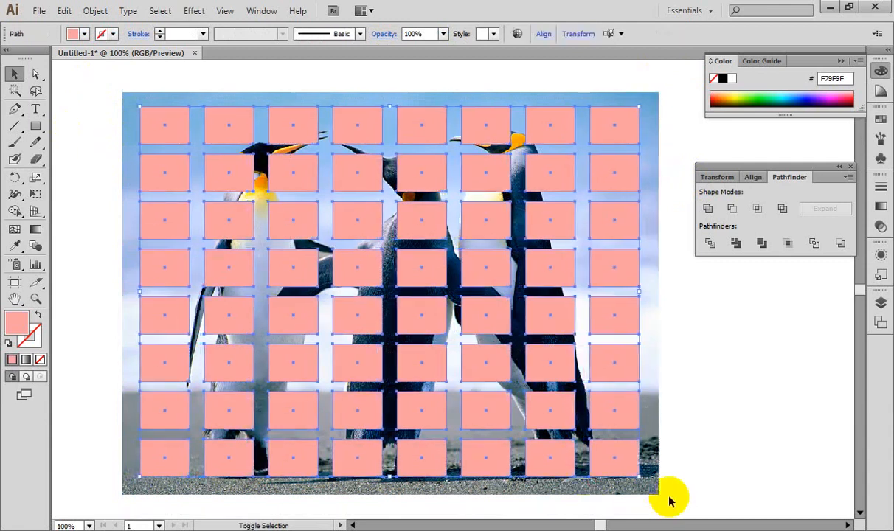
pyautogui.press('Down')
pyautogui.press('Down')
pyautogui.press('Right')
pyautogui.press('Right')
pyautogui.press('Down')
pyautogui.press('Right')
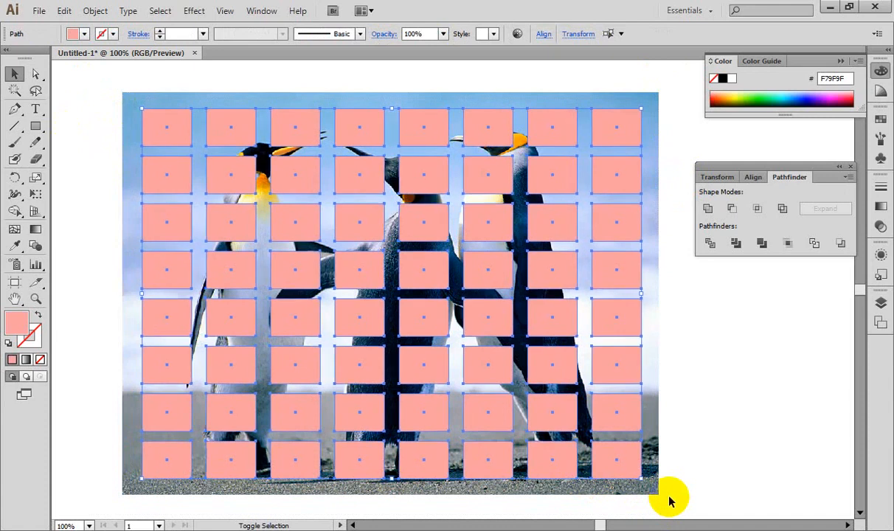
pyautogui.press('Right')
pyautogui.click(735, 415)
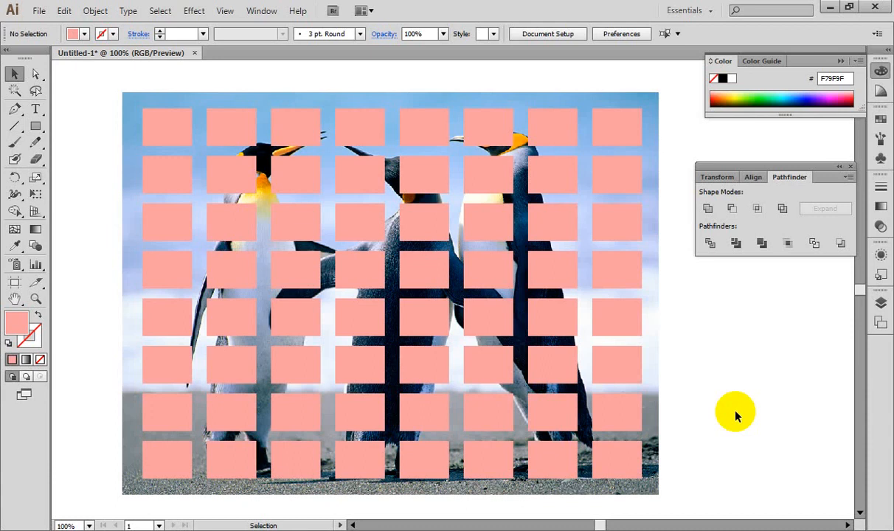
# Step: Select every pink rectangle in the eight-by-eight grid, leaving the penguin image out of the selection
pyautogui.click(748, 369)
pyautogui.moveTo(108, 97); pyautogui.dragTo(680, 464)
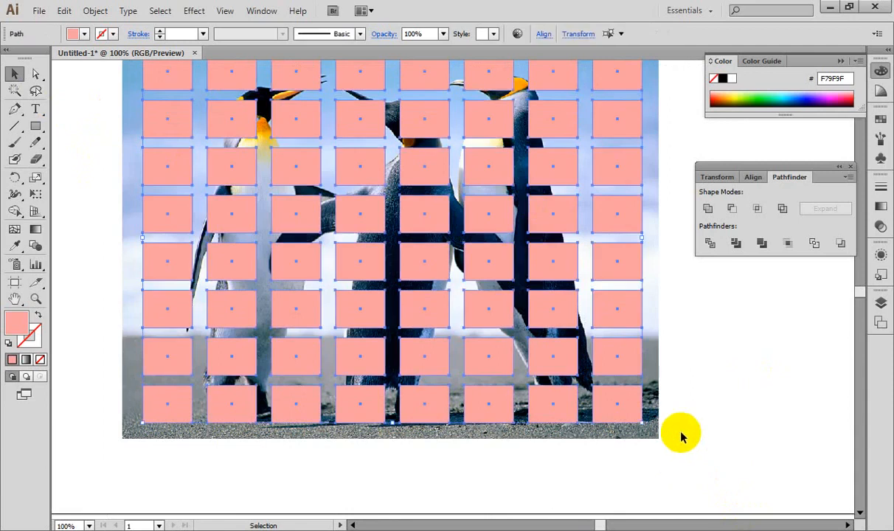
pyautogui.moveTo(690, 375); pyautogui.dragTo(690, 420)
pyautogui.moveTo(678, 319); pyautogui.dragTo(692, 367)
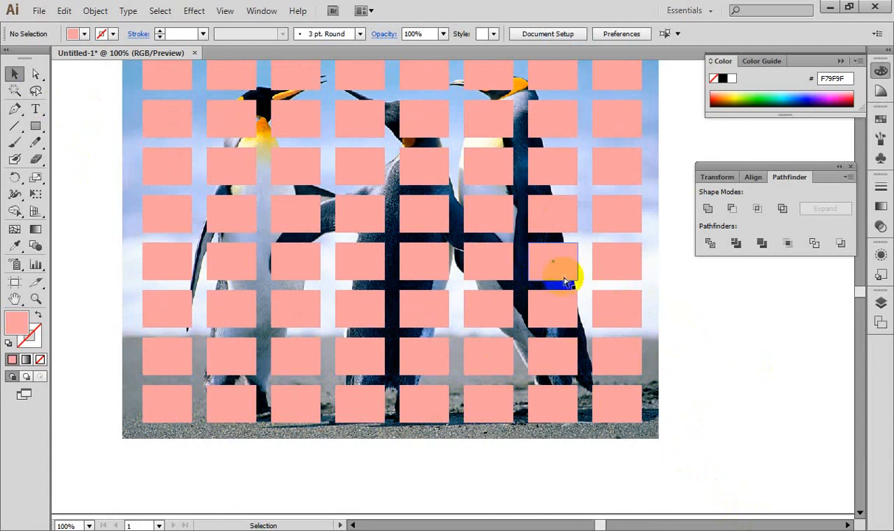
pyautogui.hotkey('ctrl', '-')
pyautogui.moveTo(510, 317); pyautogui.dragTo(510, 315)
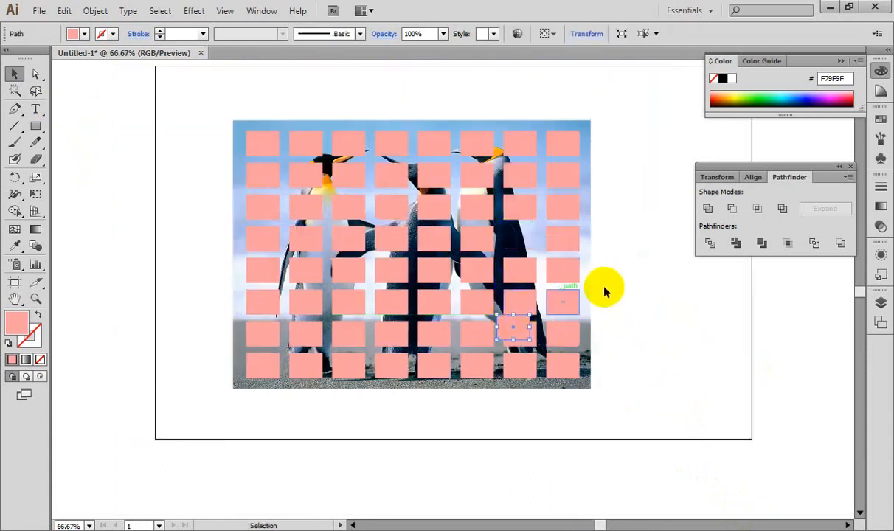
pyautogui.hotkey('ctrl', 'z')
pyautogui.moveTo(199, 94); pyautogui.dragTo(633, 426)
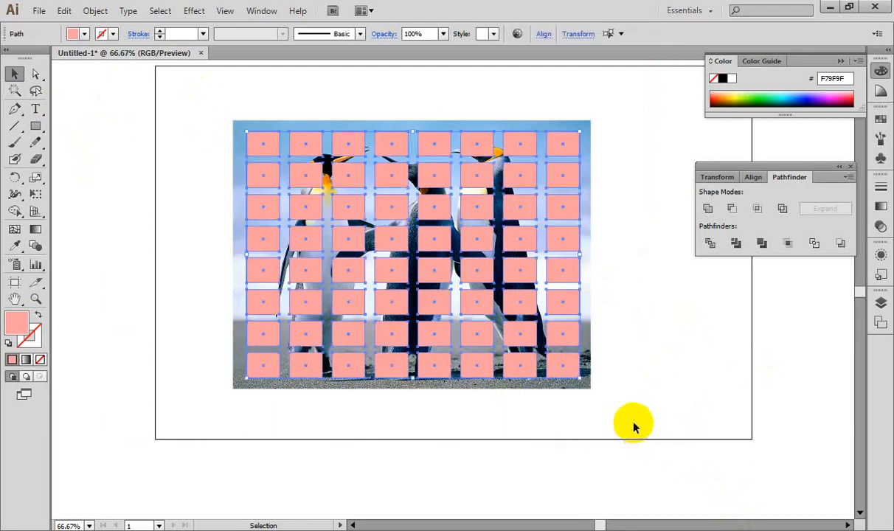
# Step: Try moving the selected rectangle grid down and right, undo the move, and reselect all the pink rectangles
pyautogui.moveTo(559, 368); pyautogui.dragTo(623, 409)
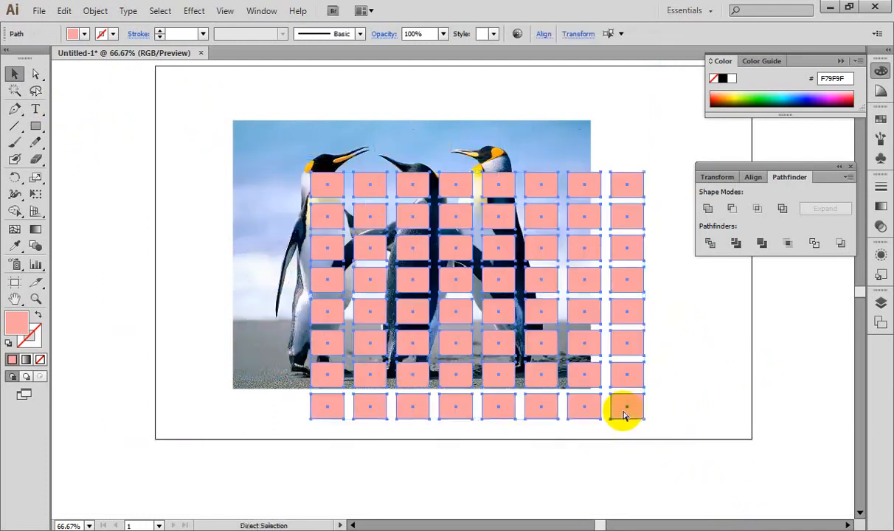
pyautogui.hotkey('ctrl', 'z')
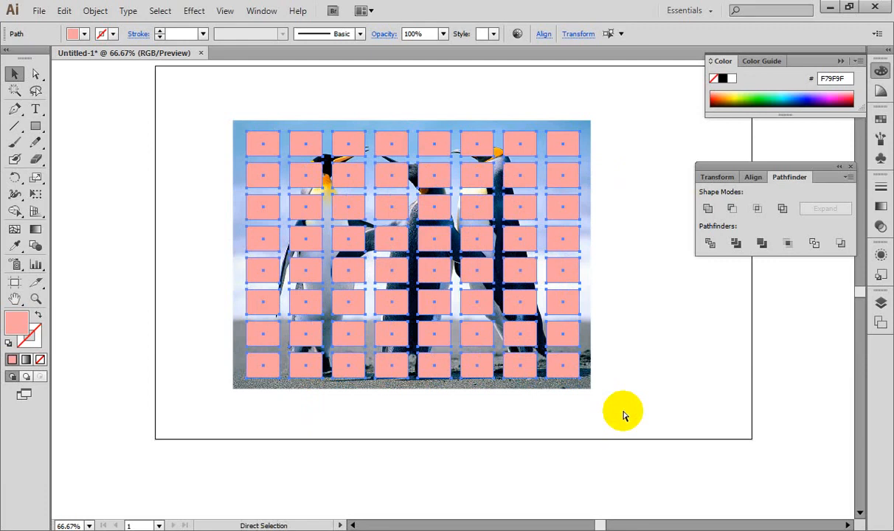
pyautogui.hotkey('ctrl', 'shift', 'a')
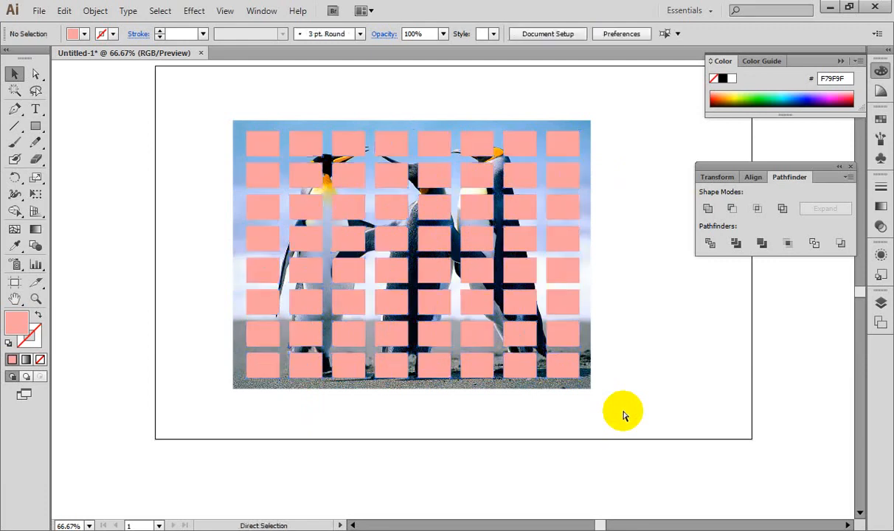
pyautogui.hotkey('ctrl', 'a')
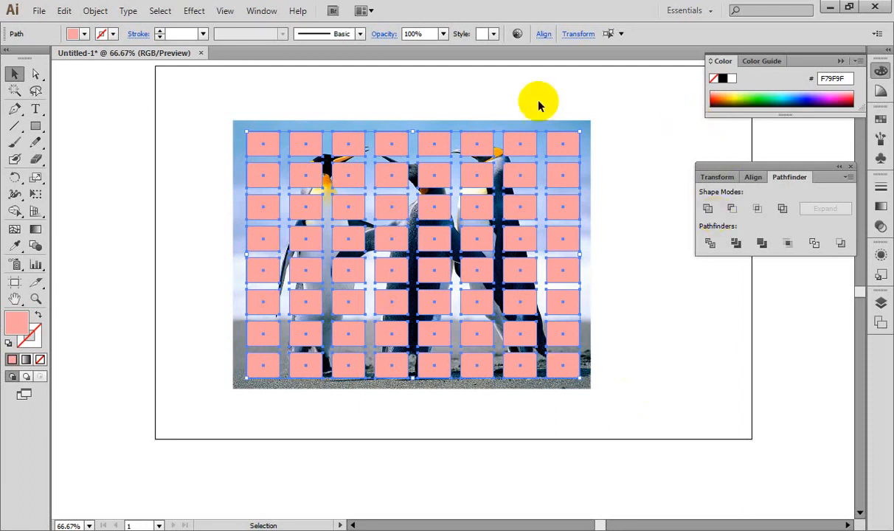
# Step: Unite the selected rectangles into one expanded compound path, fill it with purple 6F00E9, and deselect it
pyautogui.click(261, 11)
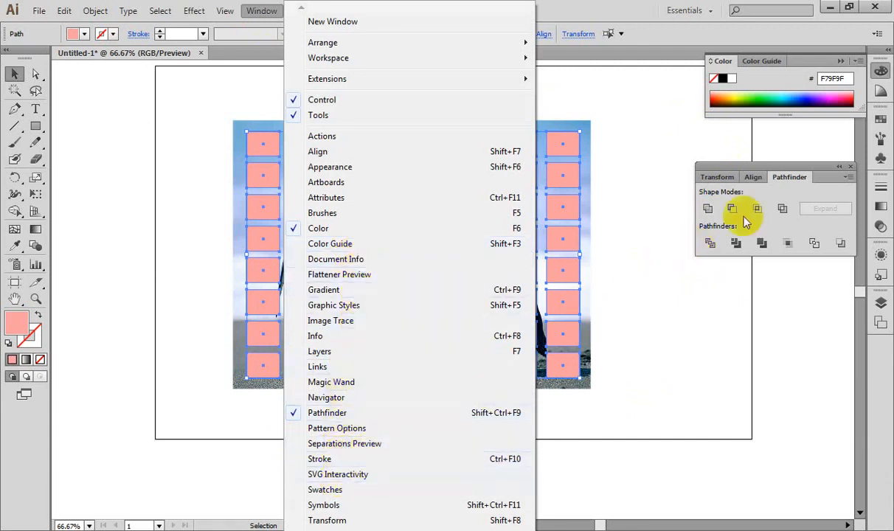
pyautogui.click(730, 177)
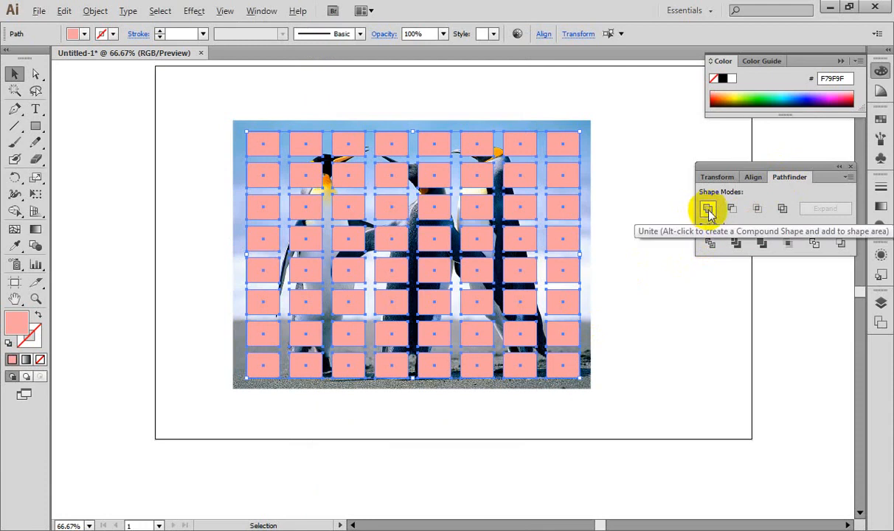
pyautogui.press('alt')
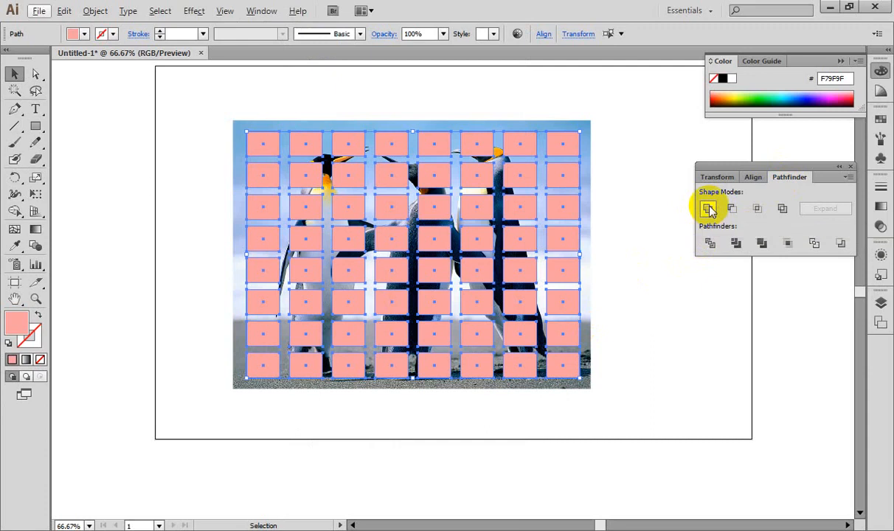
pyautogui.keyDown('alt'); pyautogui.click(707, 210); pyautogui.keyUp('alt')
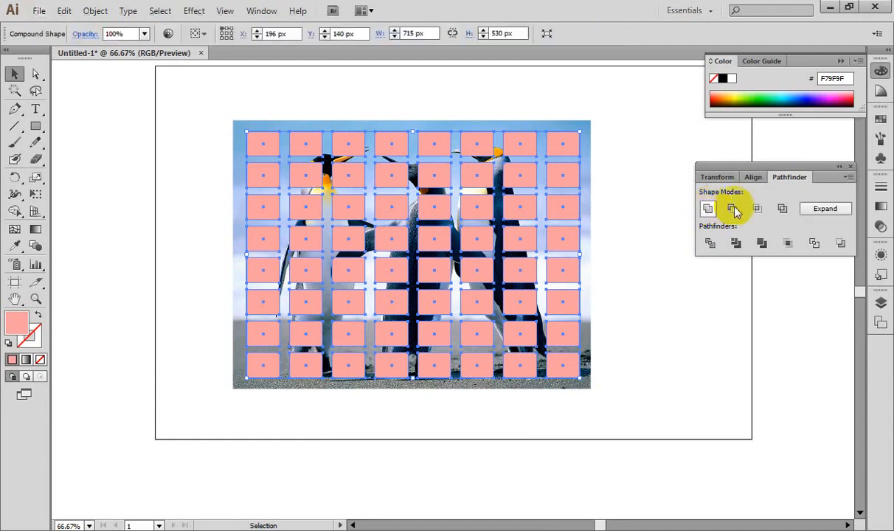
pyautogui.click(824, 211)
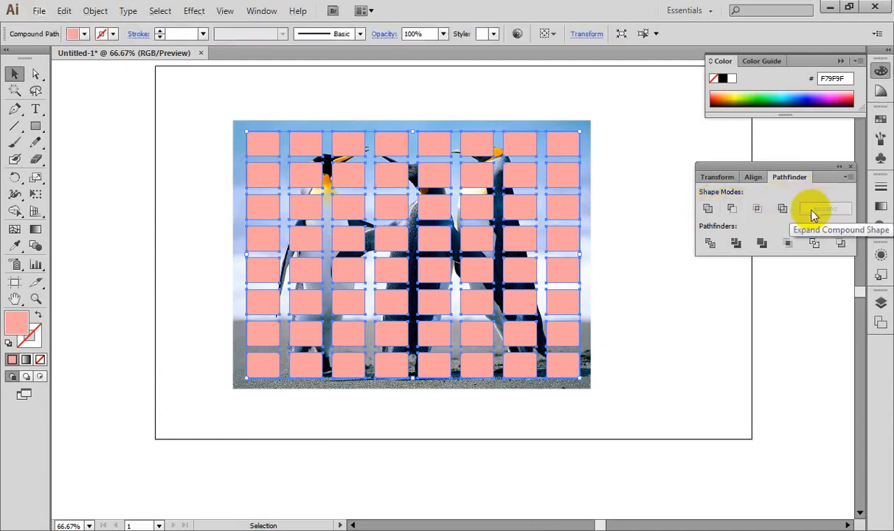
pyautogui.click(818, 97)
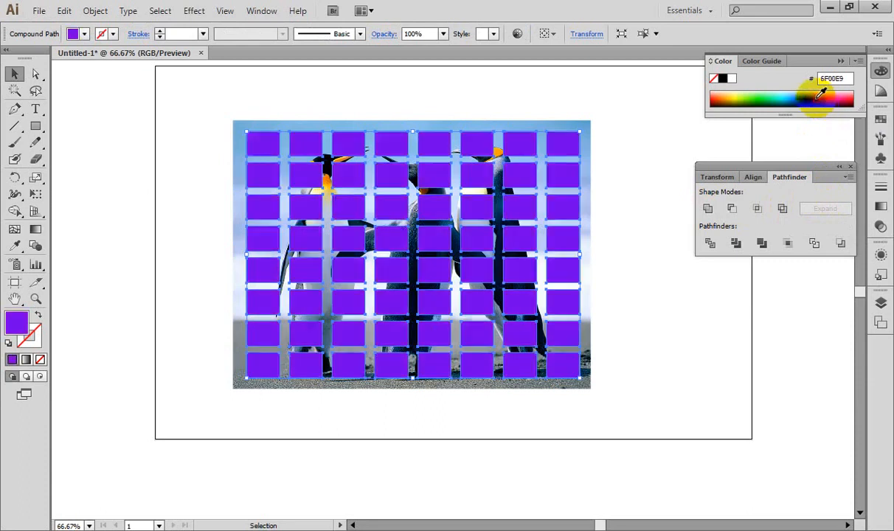
pyautogui.click(657, 138)
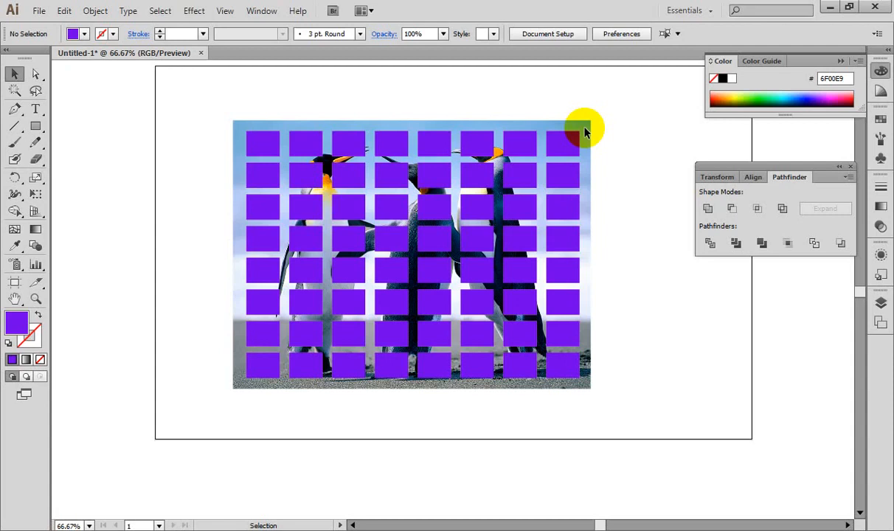
# Step: Undo the purple fill, the compound path and the last nudge, returning to separate pink rectangles
pyautogui.press('a')
pyautogui.click(584, 132)
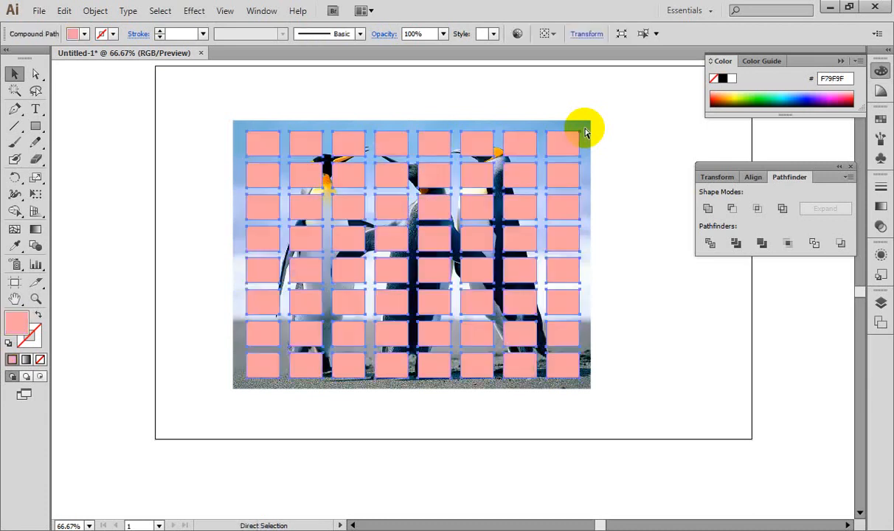
pyautogui.hotkey('ctrl', 'z')
pyautogui.hotkey('ctrl', 'z')
pyautogui.hotkey('ctrl', 'z')
pyautogui.hotkey('ctrl', 'z')
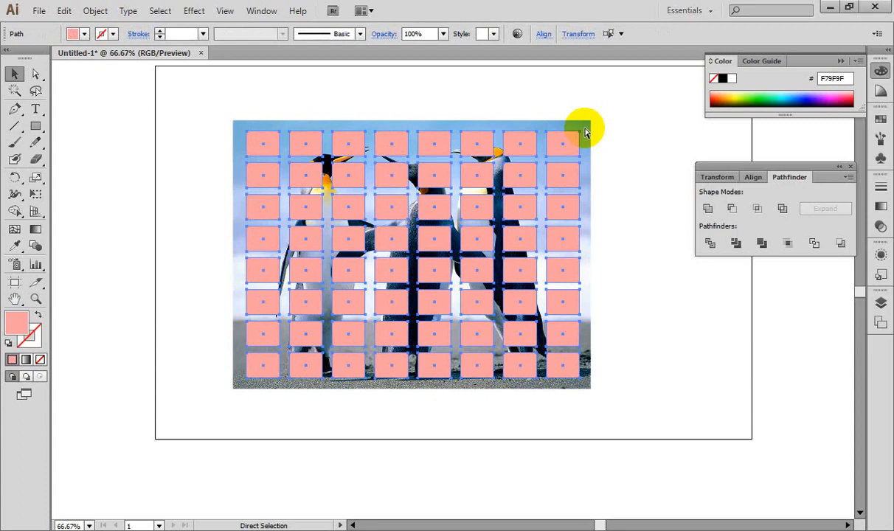
pyautogui.hotkey('ctrl', 'z')
pyautogui.hotkey('ctrl', 'z')
pyautogui.hotkey('ctrl', 'z')
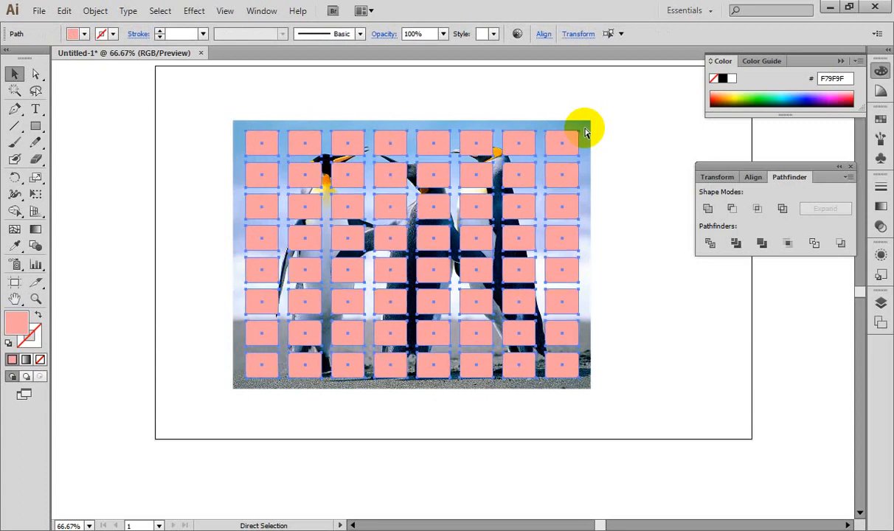
# Step: Try selecting the whole rectangle grid and moving it down and right, undo the move, and deselect everything
pyautogui.click(648, 152)
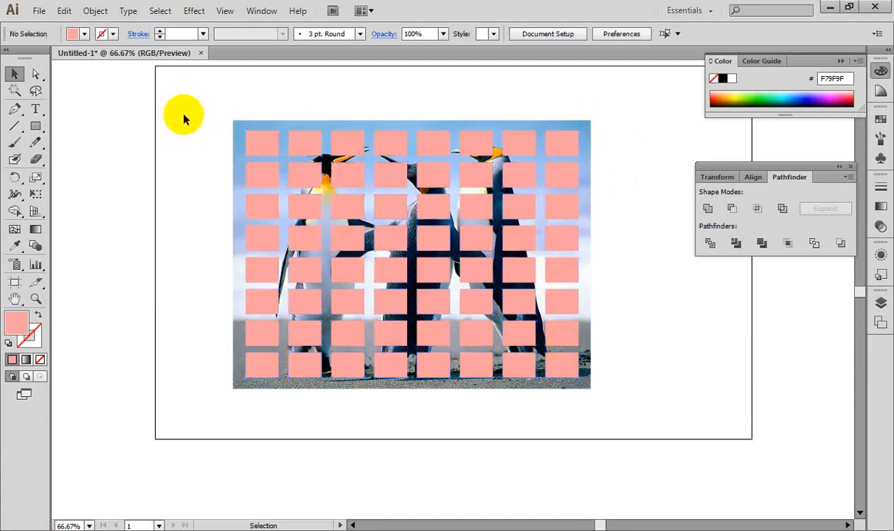
pyautogui.moveTo(187, 102); pyautogui.dragTo(655, 415)
pyautogui.click(697, 361)
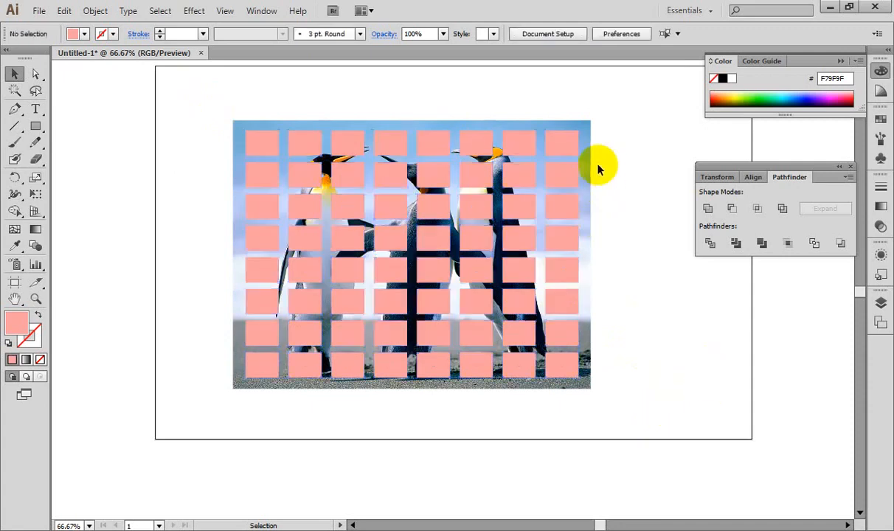
pyautogui.moveTo(227, 110); pyautogui.dragTo(664, 469)
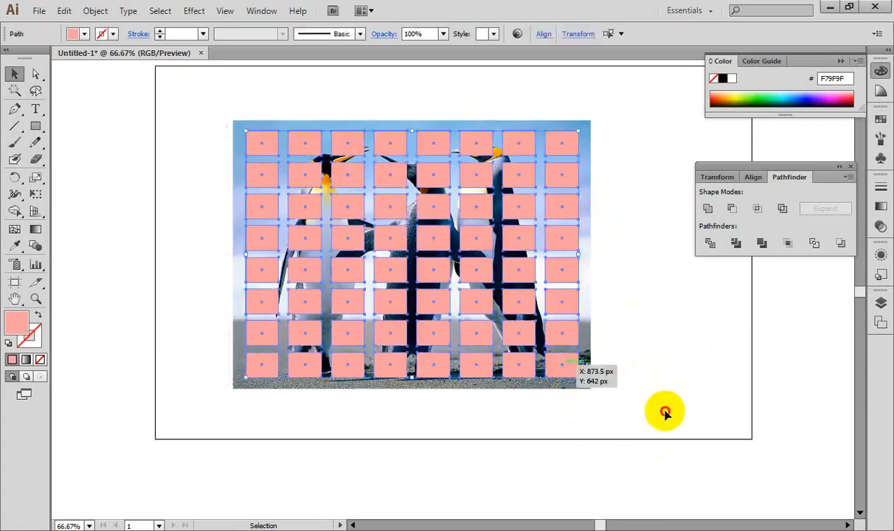
pyautogui.moveTo(559, 369); pyautogui.dragTo(693, 430)
pyautogui.hotkey('ctrl', 'z')
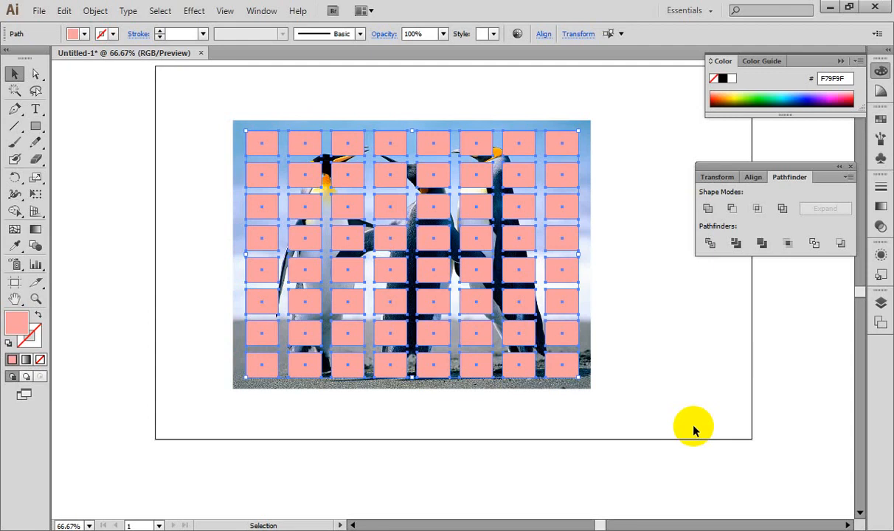
pyautogui.click(693, 431)
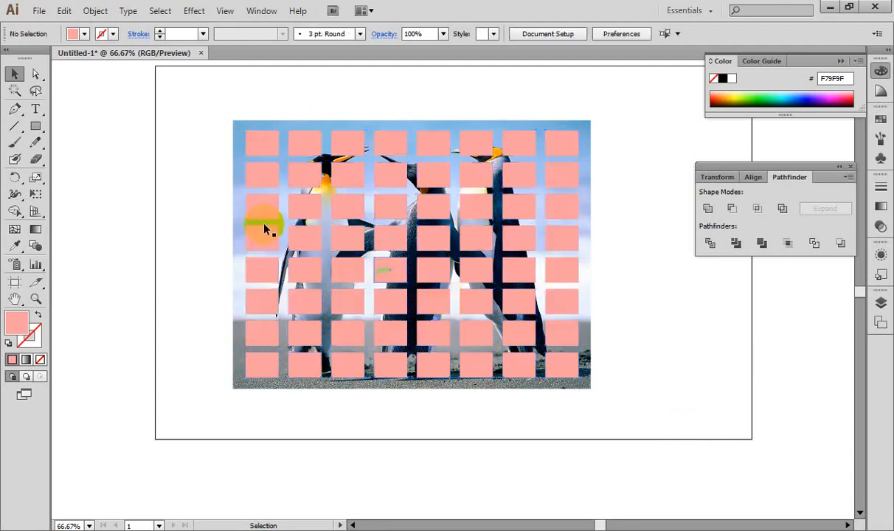
# Step: Select and copy every pink rectangle in the grid, and hide the originals
pyautogui.moveTo(199, 130); pyautogui.dragTo(660, 422)
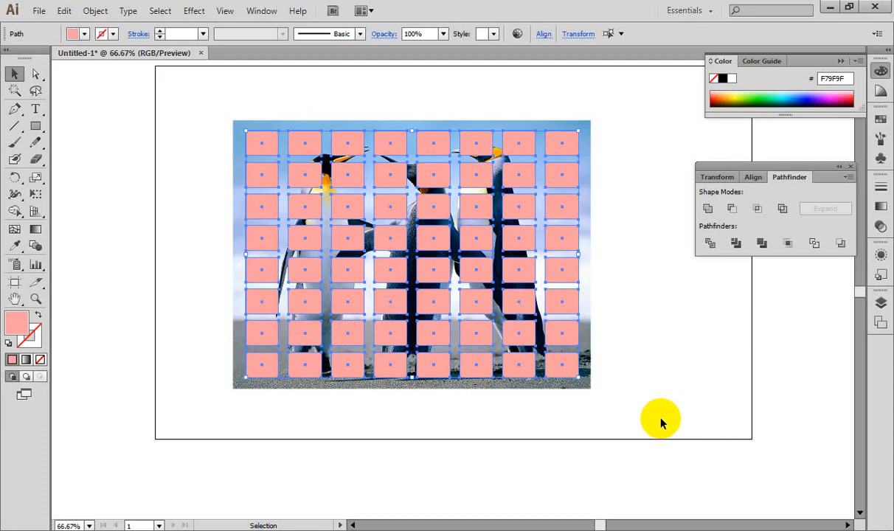
pyautogui.press('a')
pyautogui.press('Delete')
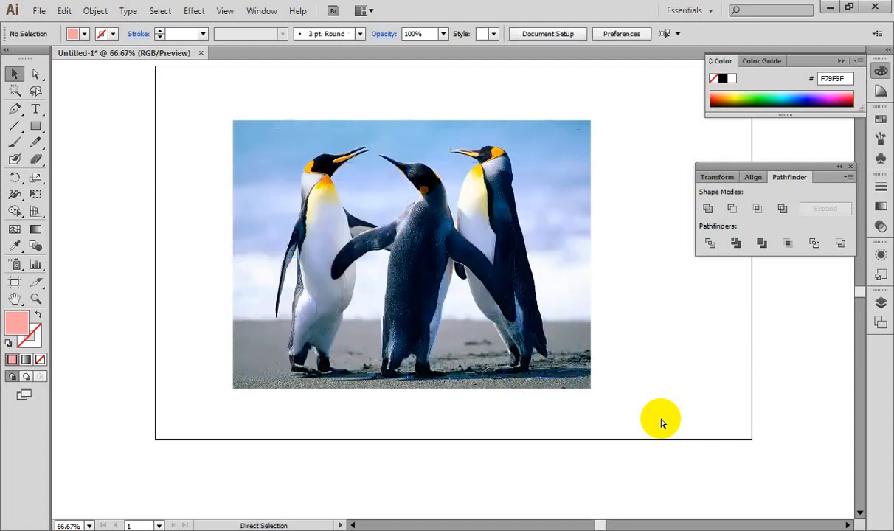
# Step: Undo an offset paste of the copied rectangles and paste them in place at the hidden originals' position instead
pyautogui.press('v')
pyautogui.hotkey('ctrl', 'v')
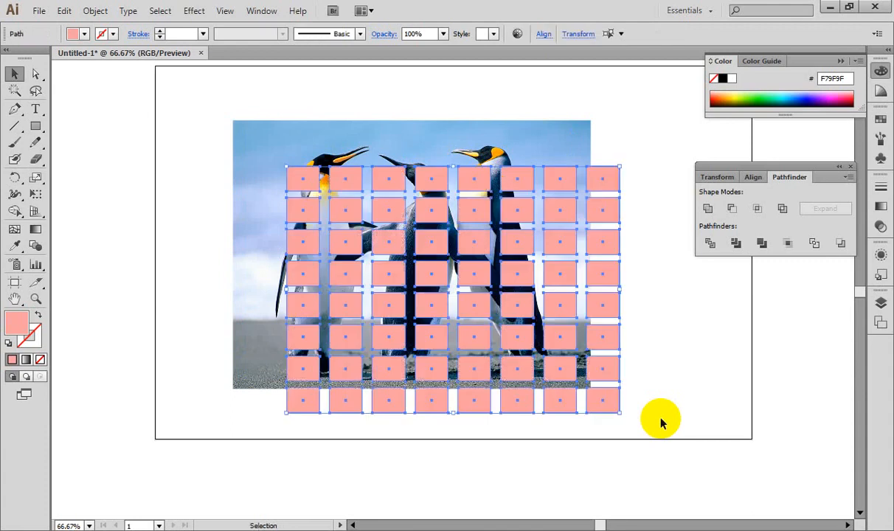
pyautogui.press('ctrl')
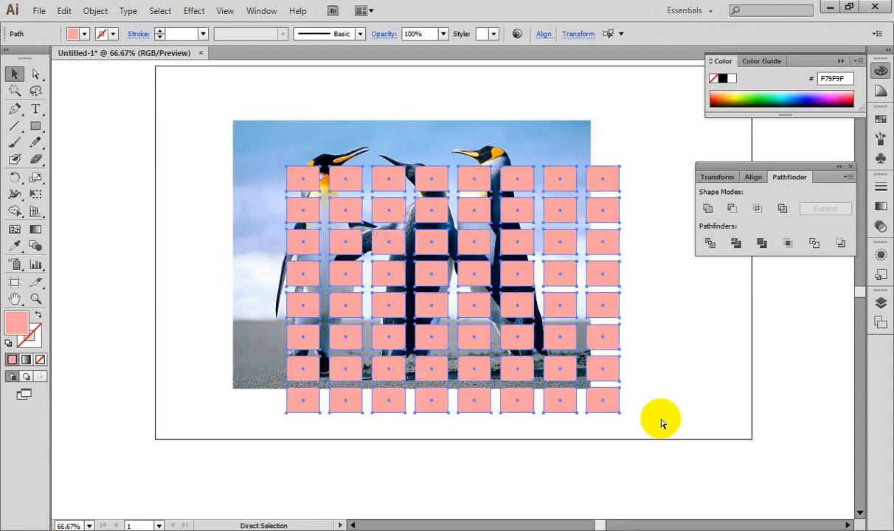
pyautogui.hotkey('ctrl', 'z')
pyautogui.hotkey('ctrl', 'shift', 'z')
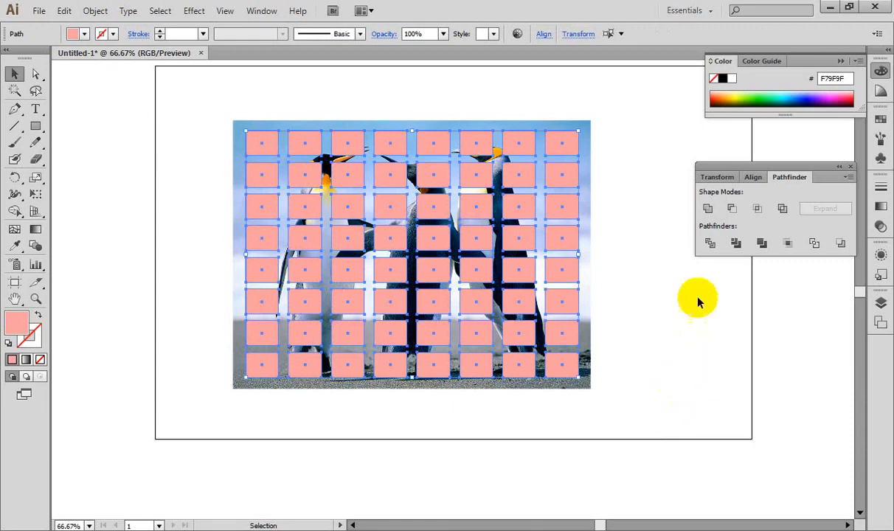
# Step: Unite the pasted rectangles into one expanded compound path and fill it with blue 002ABF
pyautogui.keyDown('alt'); pyautogui.click(706, 210); pyautogui.keyUp('alt')
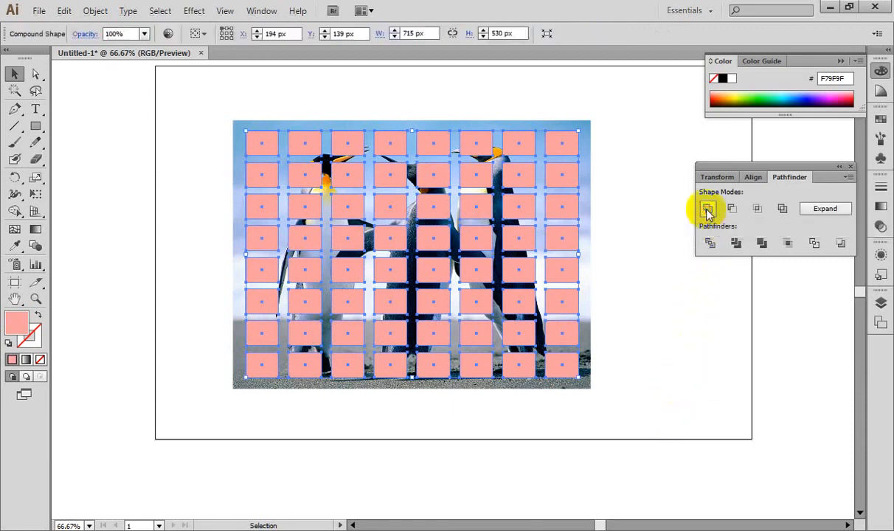
pyautogui.click(823, 210)
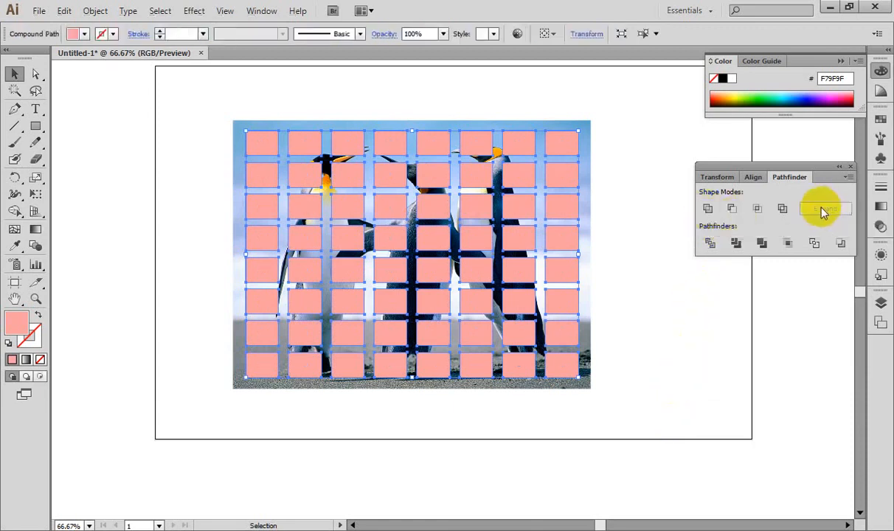
pyautogui.click(799, 101)
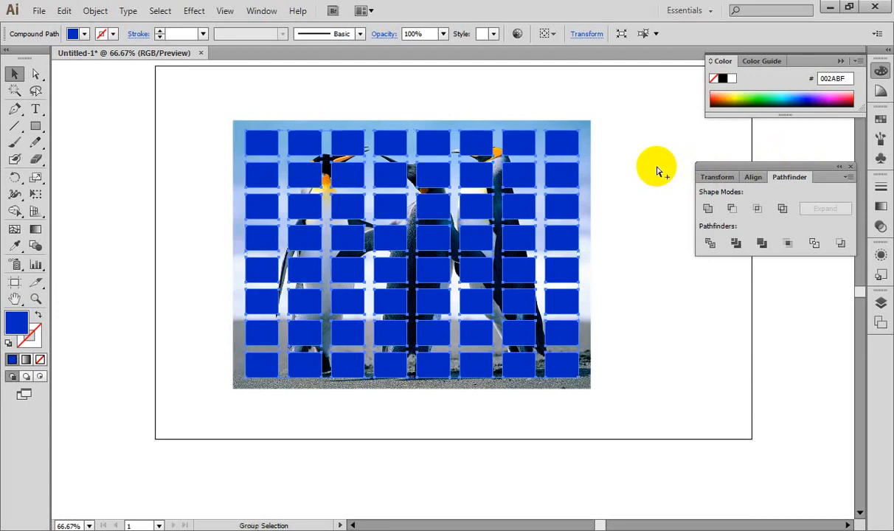
# Step: Select the penguin image together with the blue compound path, make a clipping mask from them, and deselect the result
pyautogui.hotkey('ctrl', 'alt', '[')
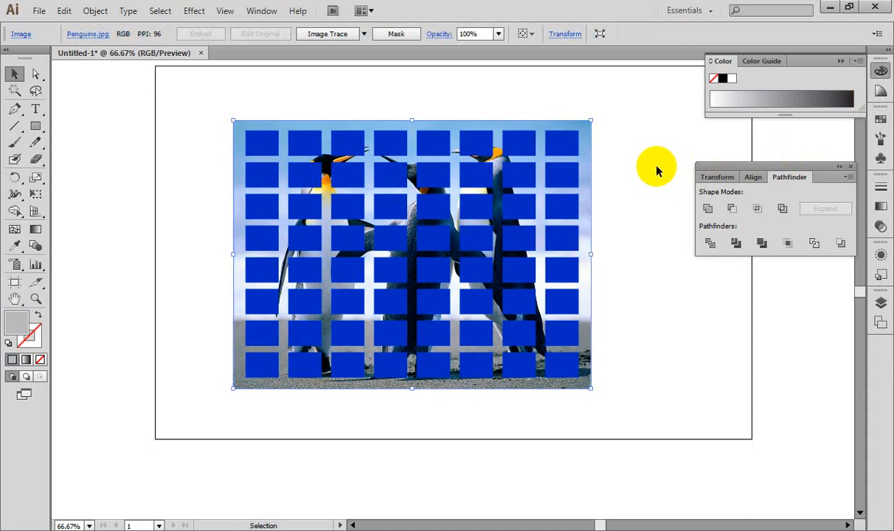
pyautogui.keyDown('shift'); pyautogui.click(556, 144); pyautogui.keyUp('shift')
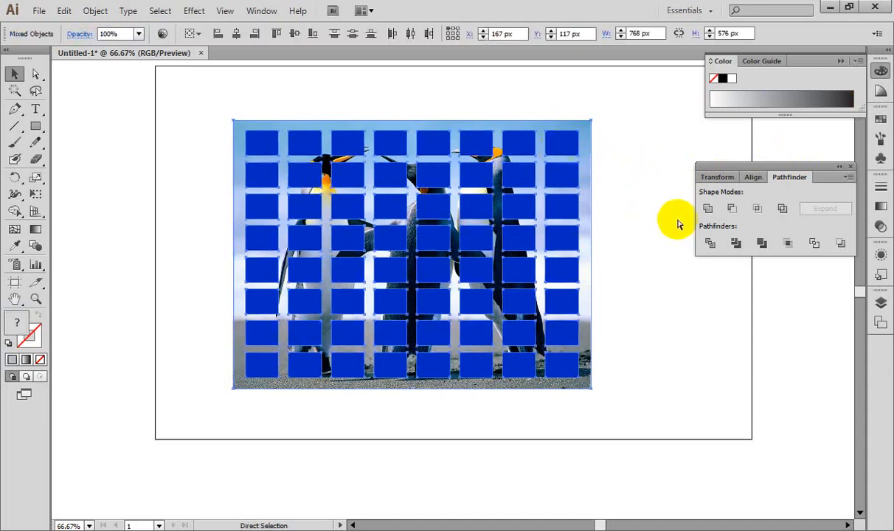
pyautogui.hotkey('ctrl', '7')
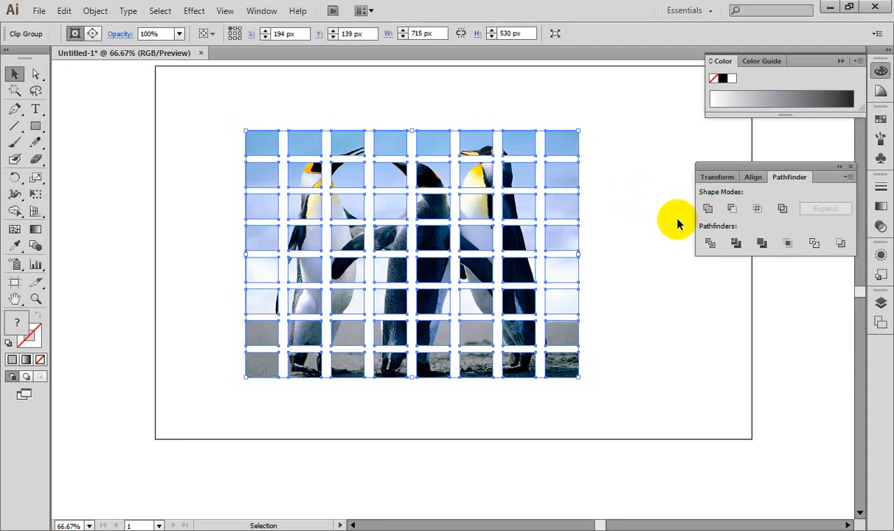
pyautogui.click(721, 310)
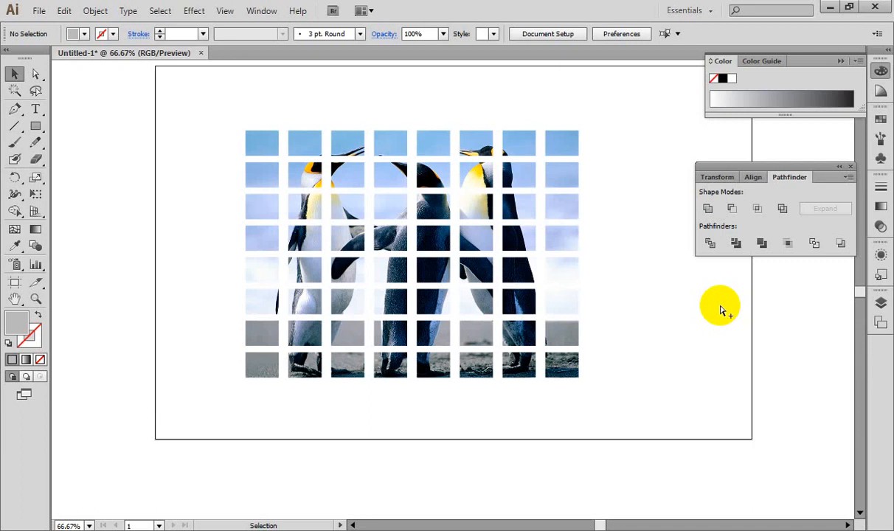
# Step: Reveal the hidden pink rectangles in front of the clipped penguin image and select the one in the third row, sixth column
pyautogui.hotkey('ctrl', 'a')
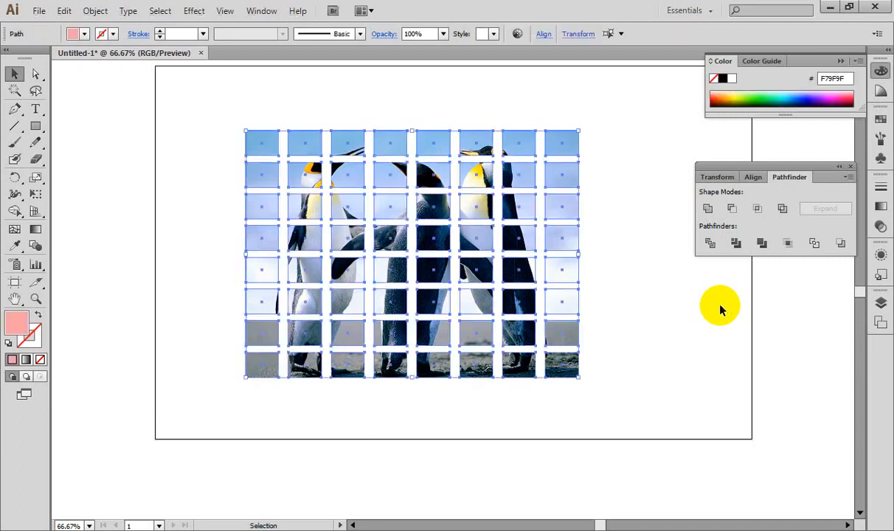
pyautogui.hotkey('ctrl', 'shift', ']')
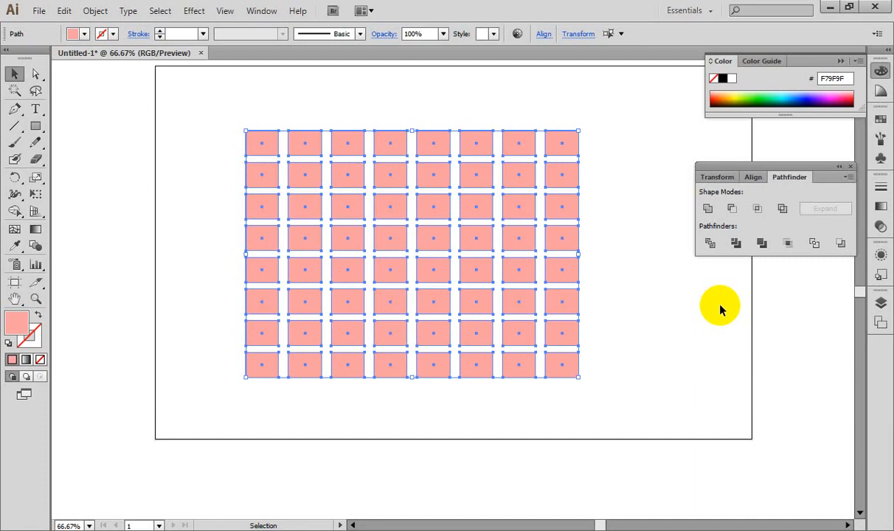
pyautogui.click(719, 309)
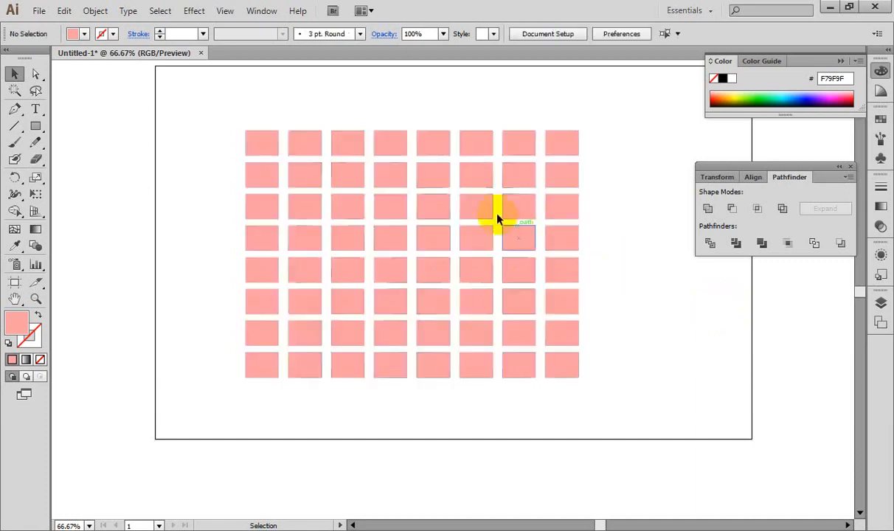
pyautogui.click(483, 208)
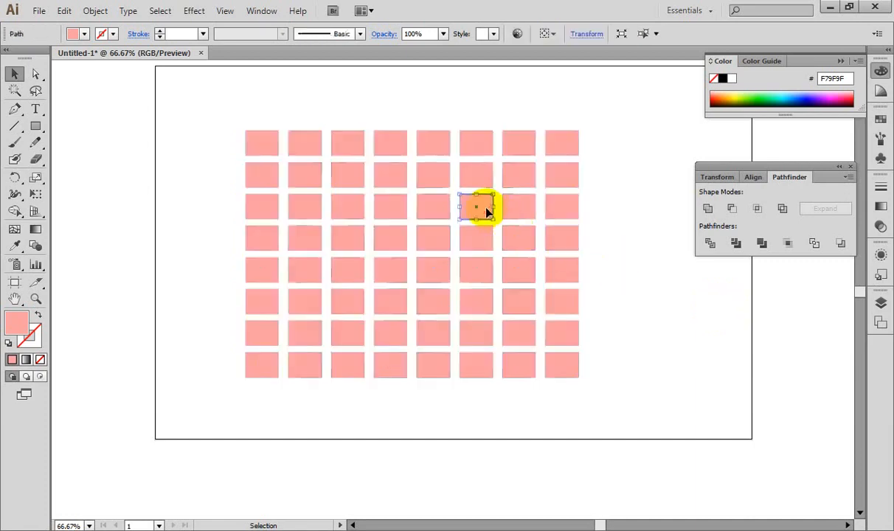
# Step: Set the opacity of the selected rectangle in the third row, sixth column to 40%
pyautogui.click(719, 178)
pyautogui.click(261, 12)
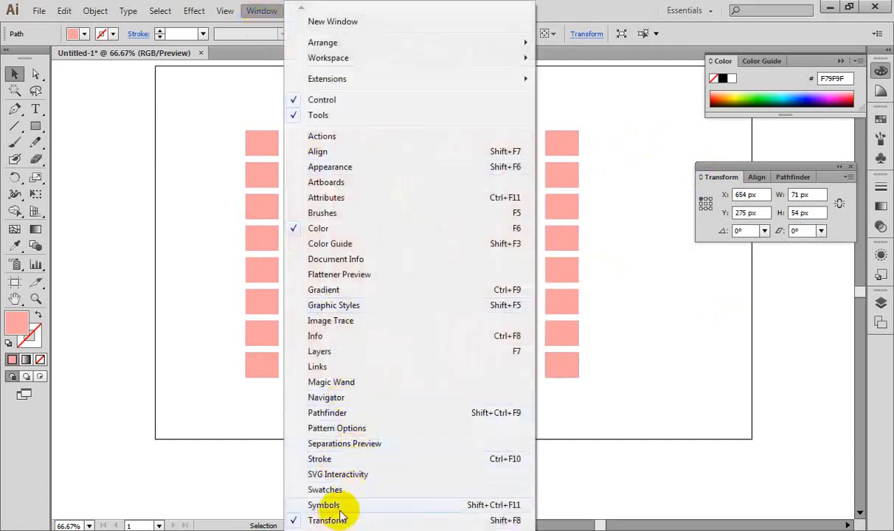
pyautogui.scroll(-1, 343, 518)
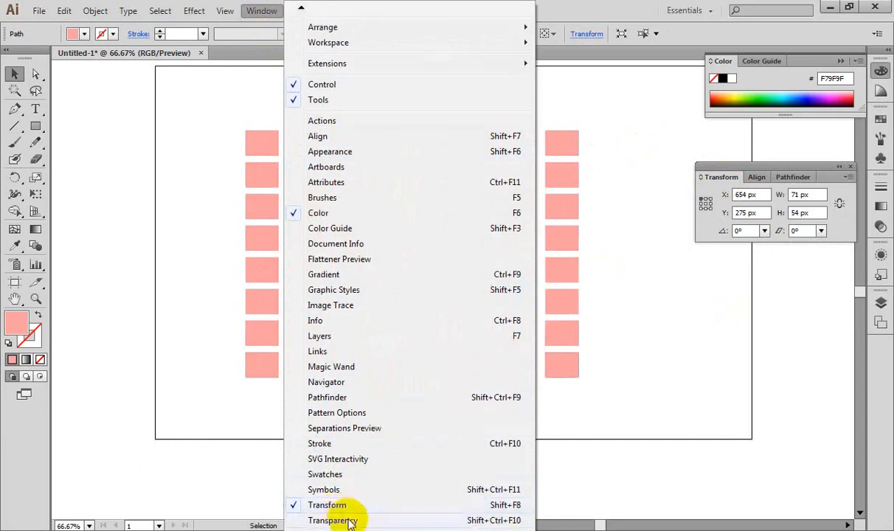
pyautogui.click(348, 521)
pyautogui.click(855, 195)
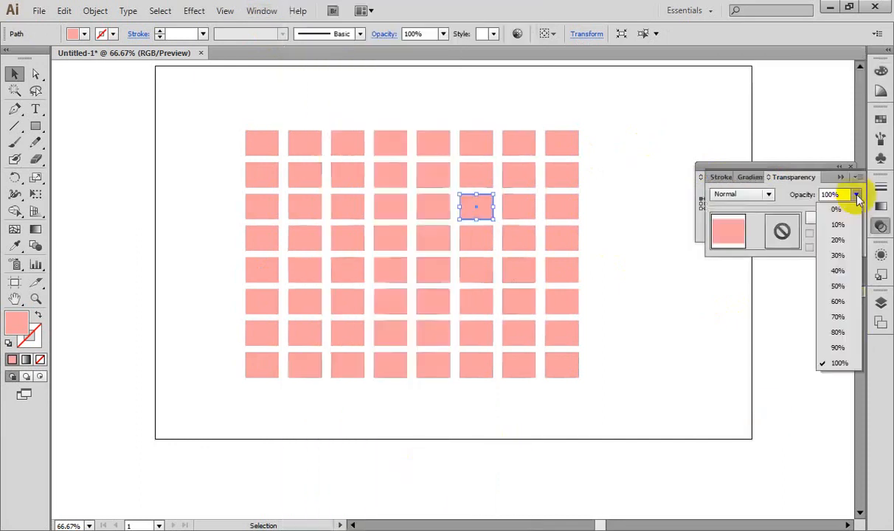
pyautogui.click(840, 270)
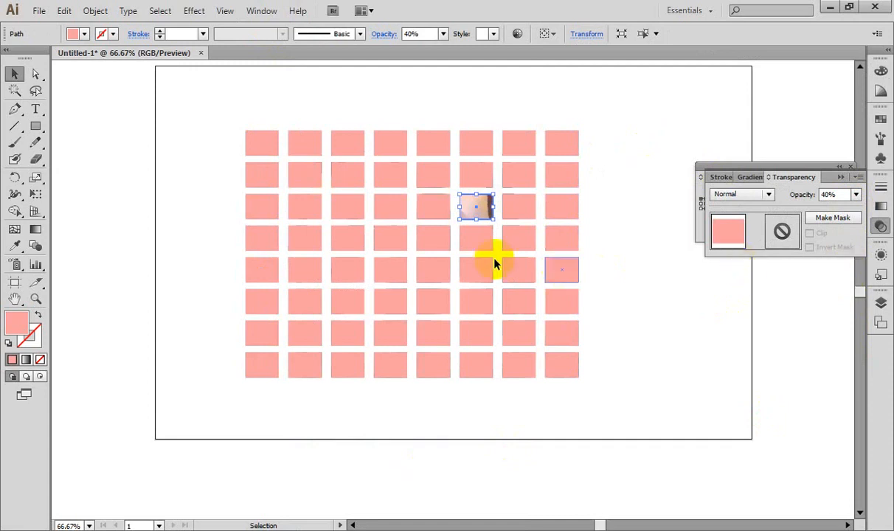
# Step: Set the opacity of the fourth column's rectangles in the fourth and second rows to 20% each
pyautogui.click(392, 238)
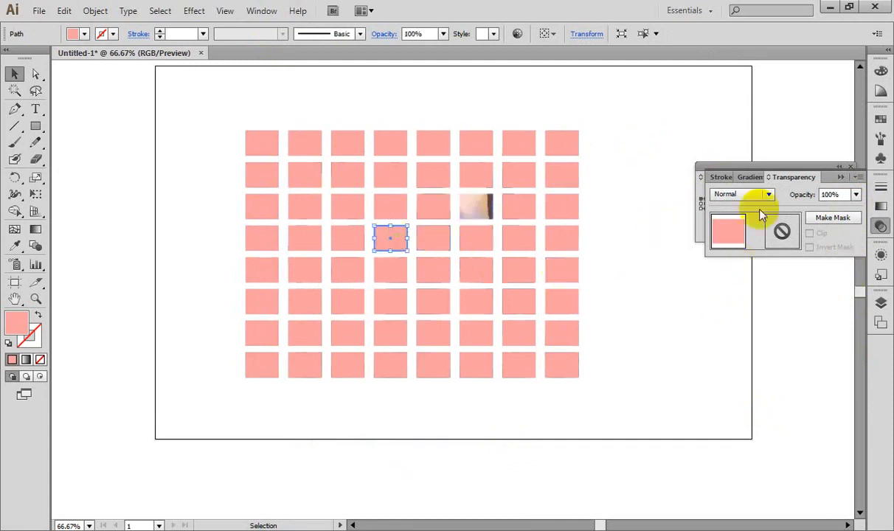
pyautogui.click(856, 194)
pyautogui.click(836, 237)
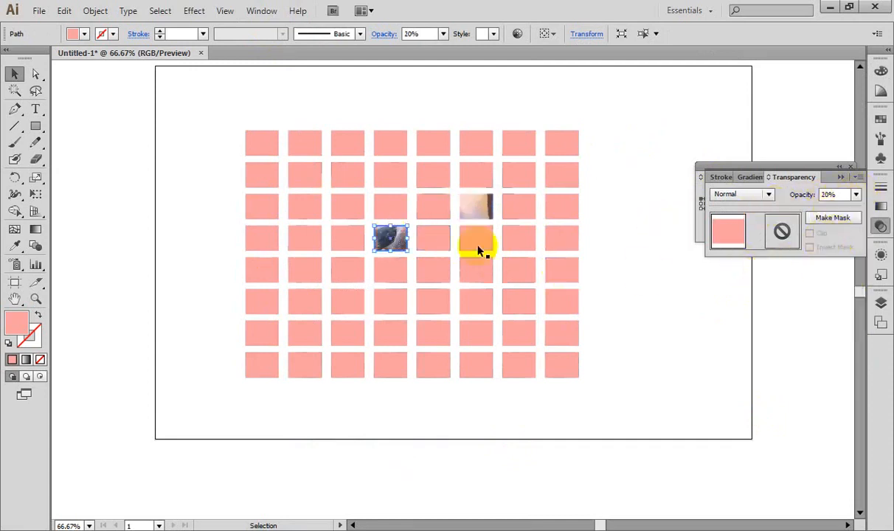
pyautogui.click(401, 175)
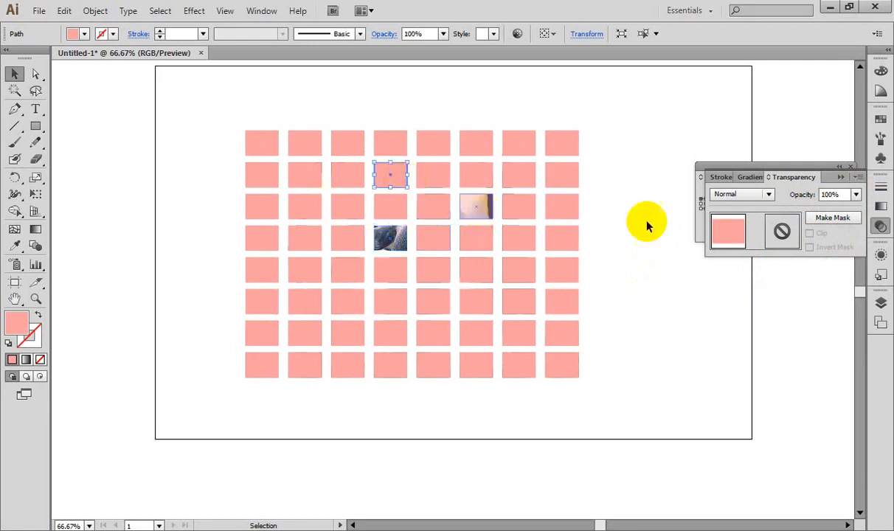
pyautogui.click(854, 195)
pyautogui.click(838, 243)
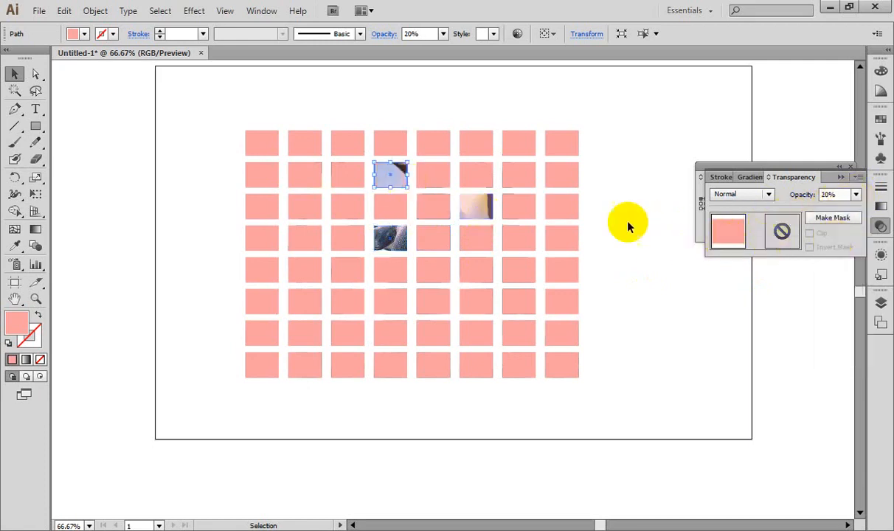
# Step: Fill the rectangle in the second row, fifth column with green 14A005 and set its opacity to 20%
pyautogui.click(439, 174)
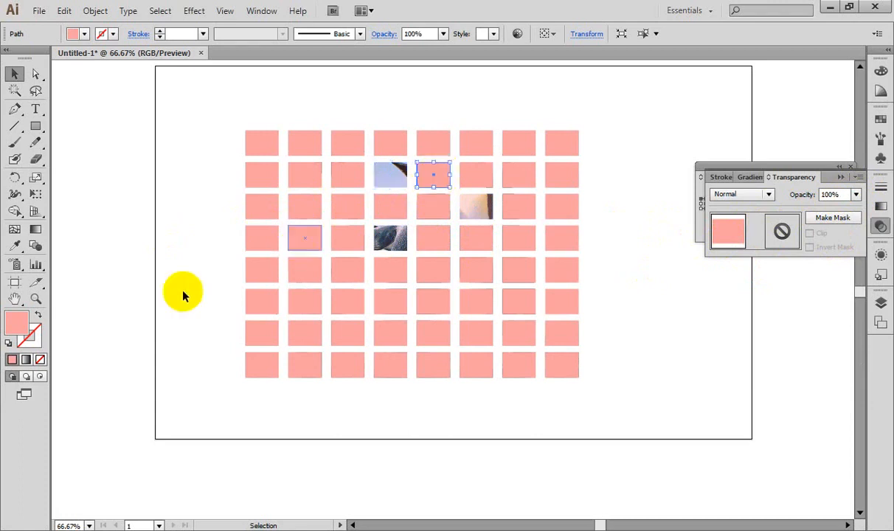
pyautogui.doubleClick(16, 324)
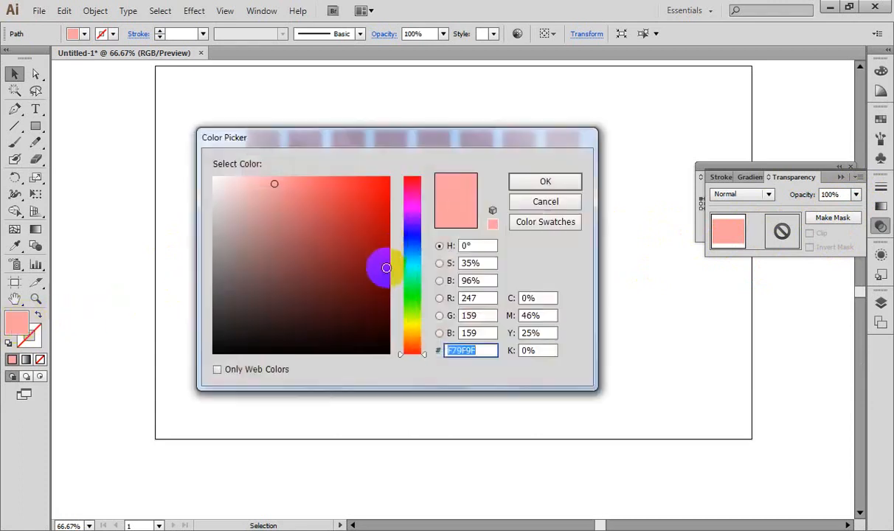
pyautogui.click(412, 298)
pyautogui.click(385, 242)
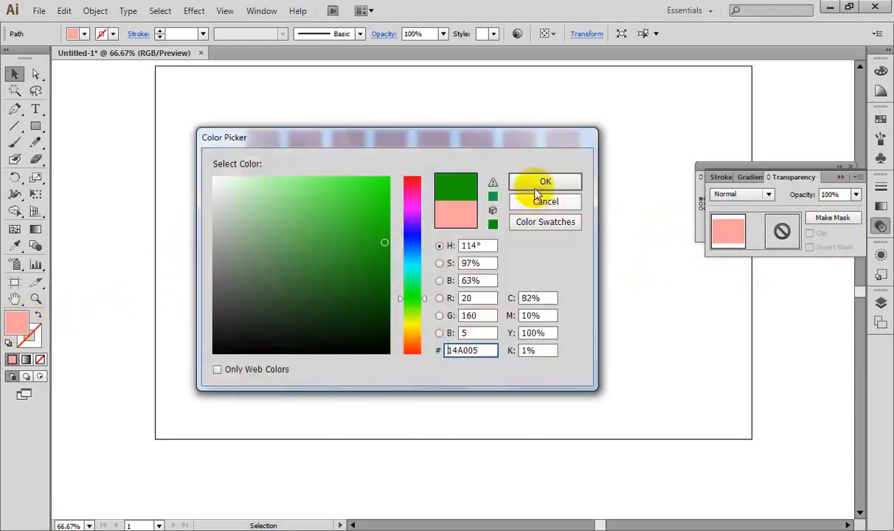
pyautogui.click(545, 181)
pyautogui.click(854, 196)
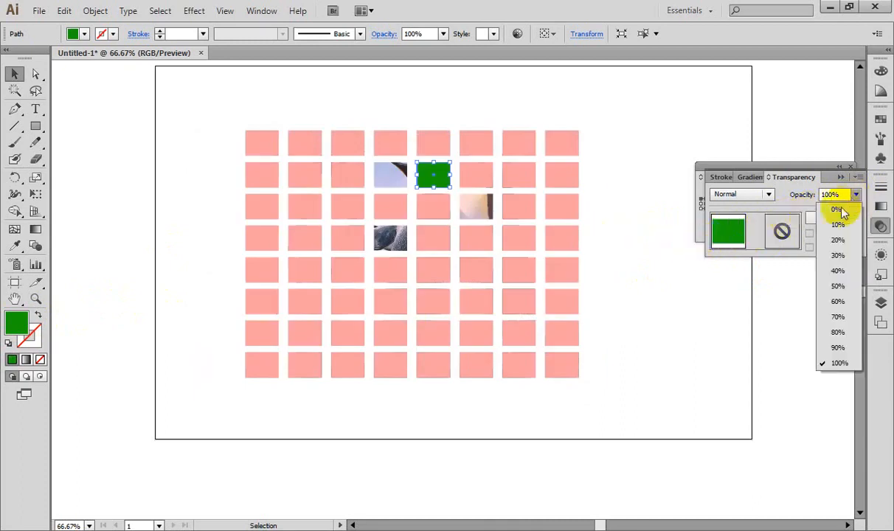
pyautogui.click(837, 244)
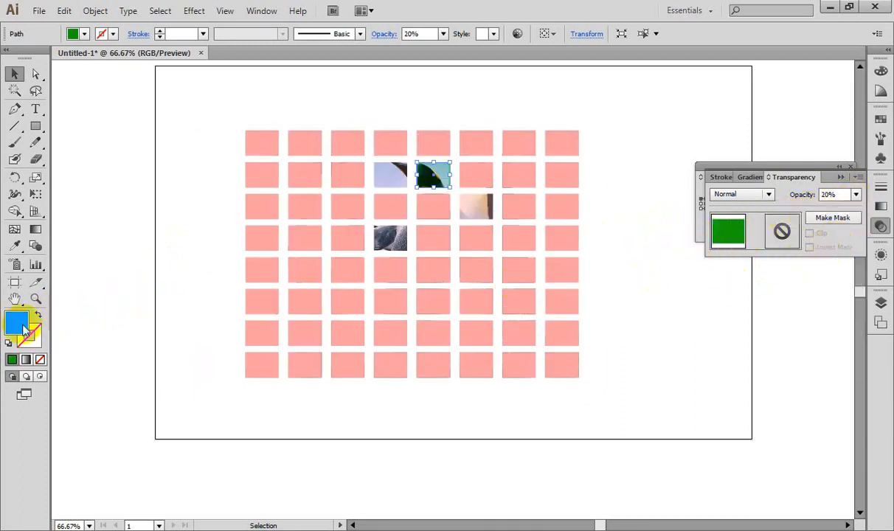
# Step: Fill the rectangle in the fourth row, fifth column with bright red and set its opacity to 20%
pyautogui.click(432, 238)
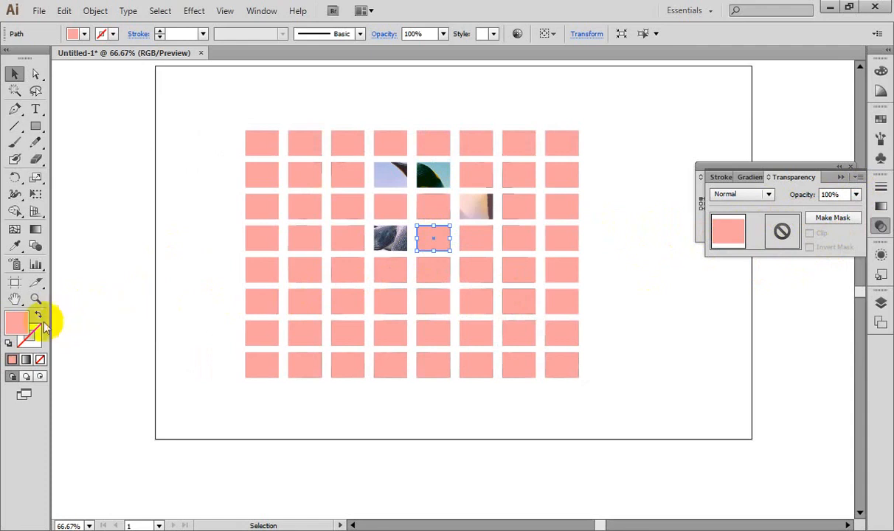
pyautogui.doubleClick(16, 322)
pyautogui.moveTo(385, 200); pyautogui.dragTo(391, 177)
pyautogui.click(525, 181)
pyautogui.click(856, 194)
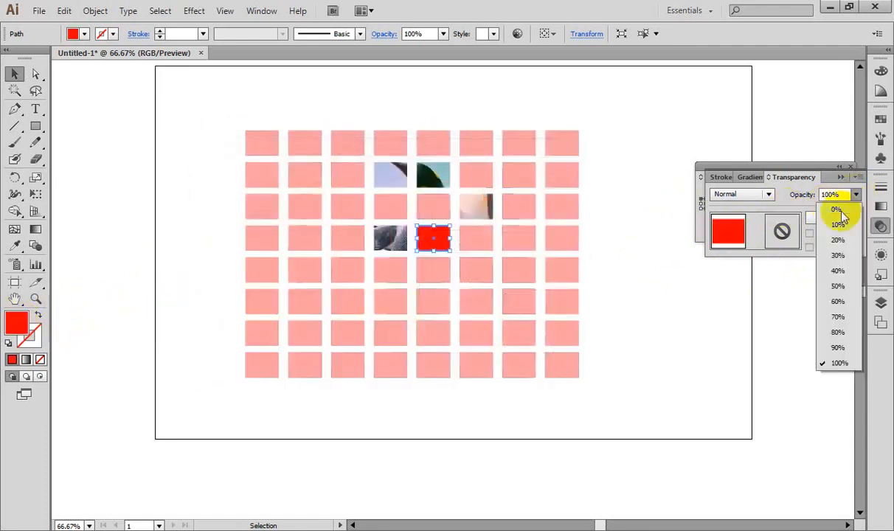
pyautogui.click(839, 238)
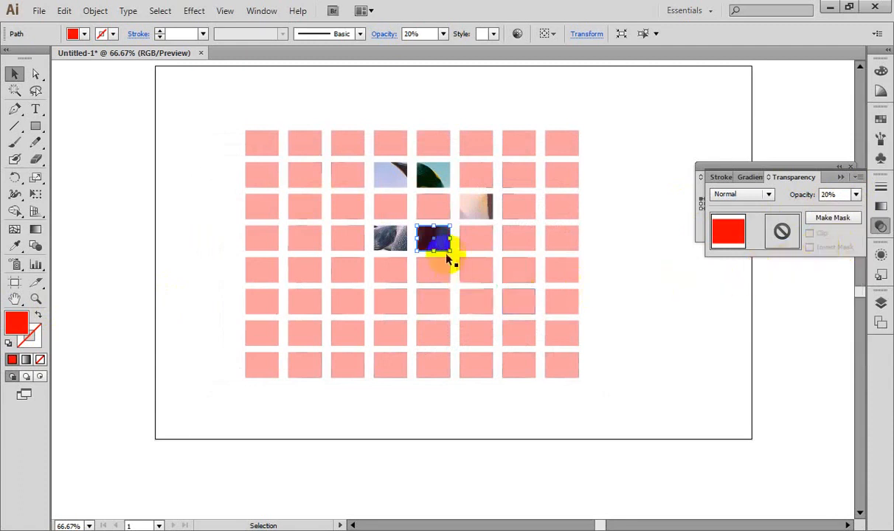
# Step: Fill the rectangle in the fifth row, seventh column with blue 1B61EF at 30% opacity, and deselect it
pyautogui.click(517, 269)
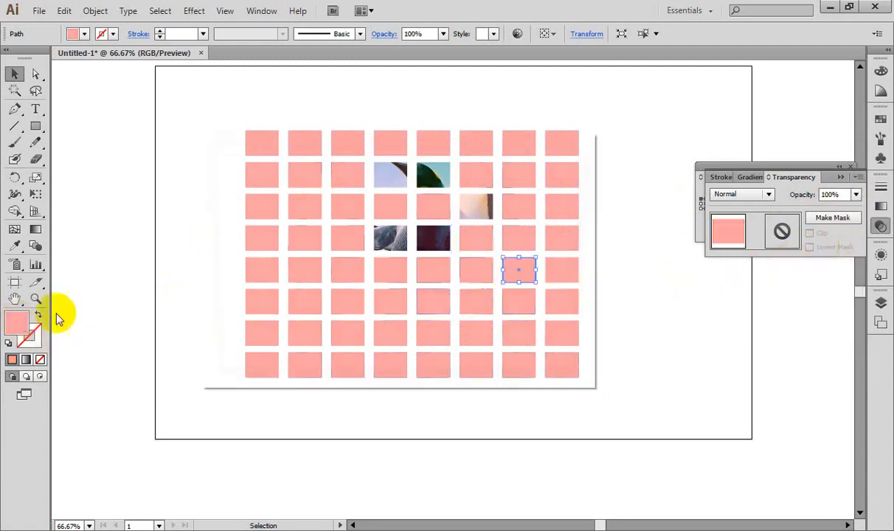
pyautogui.doubleClick(16, 322)
pyautogui.click(411, 245)
pyautogui.click(369, 187)
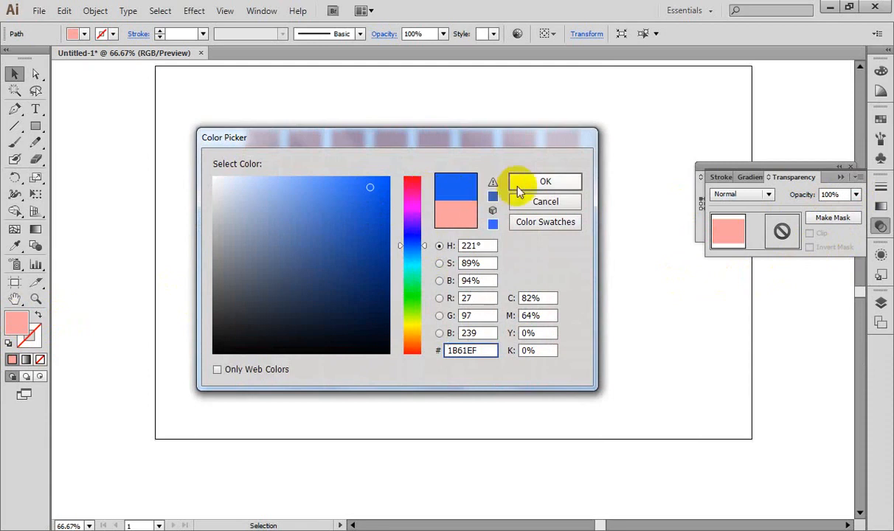
pyautogui.click(519, 186)
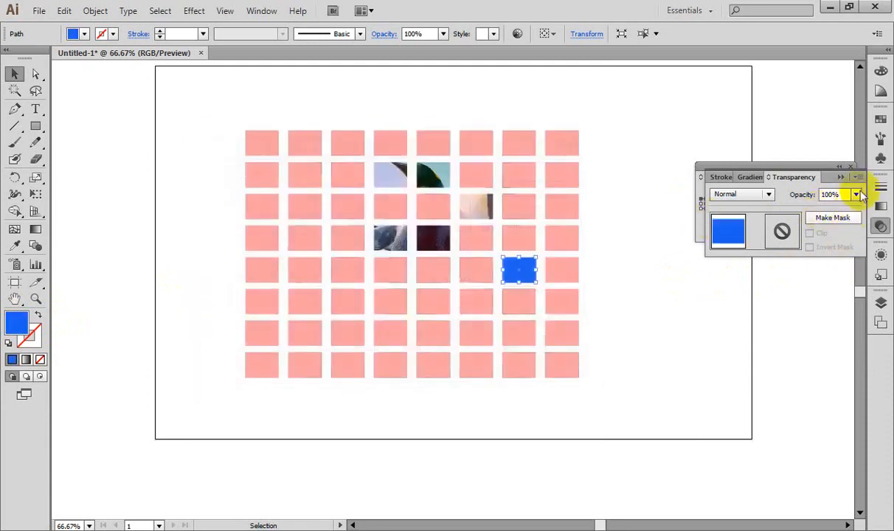
pyautogui.click(856, 194)
pyautogui.click(836, 257)
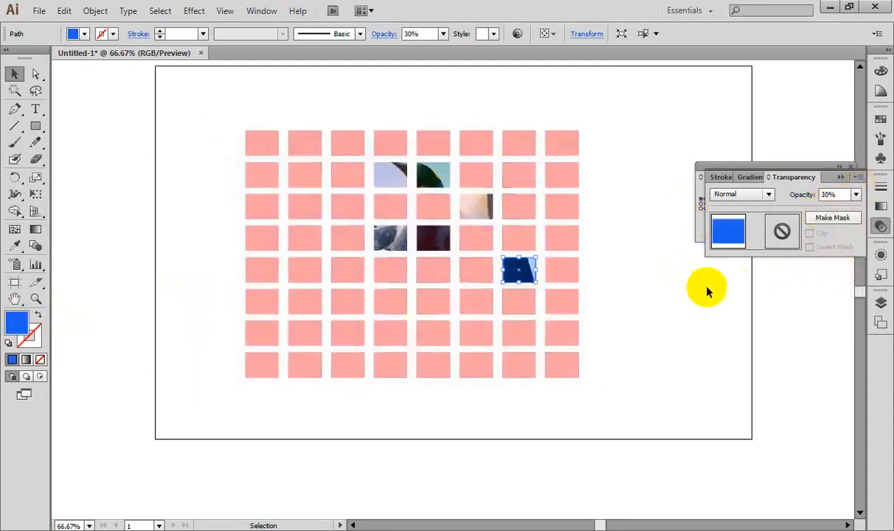
pyautogui.click(693, 299)
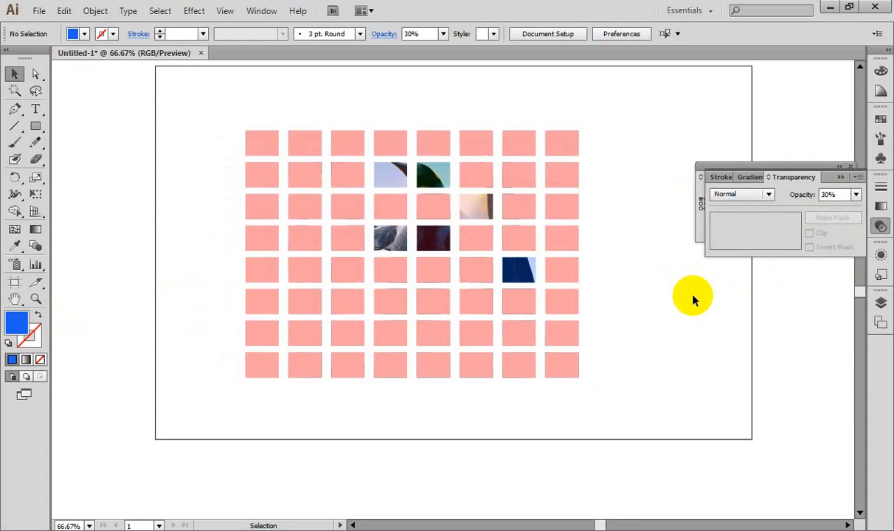
# Step: Fill the rectangle in the third row, fifth column with green 0FEA28 at 20% opacity, and deselect it
pyautogui.click(434, 202)
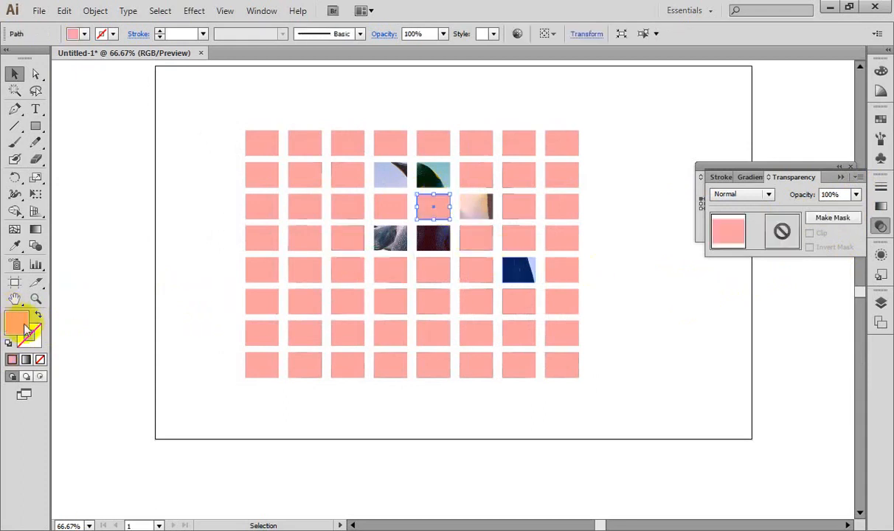
pyautogui.doubleClick(17, 321)
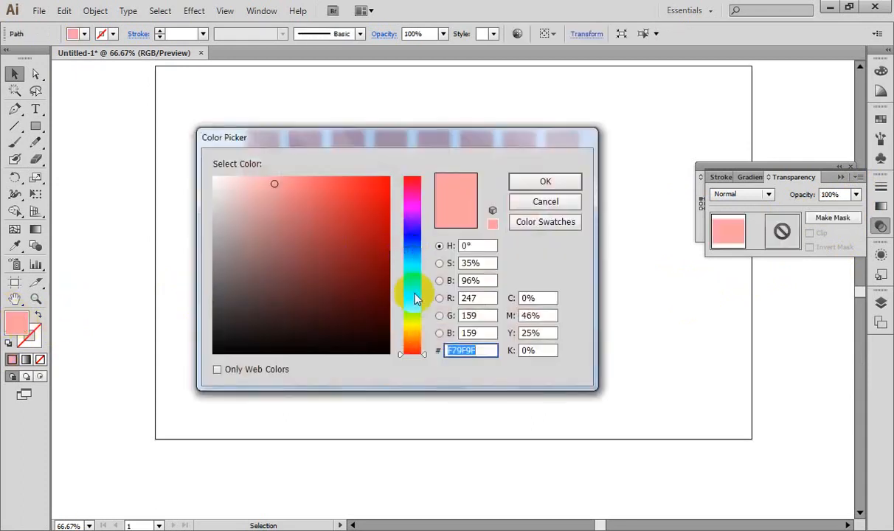
pyautogui.moveTo(415, 298); pyautogui.dragTo(412, 292)
pyautogui.click(379, 191)
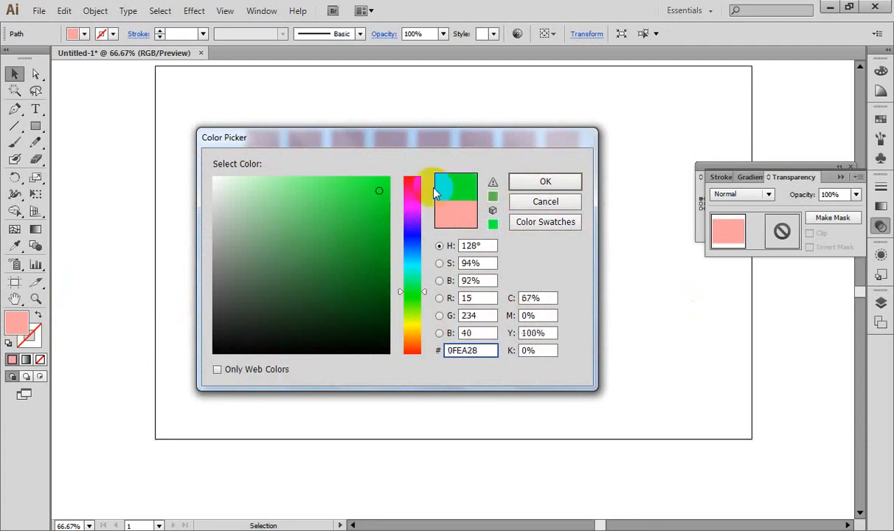
pyautogui.click(521, 185)
pyautogui.click(855, 194)
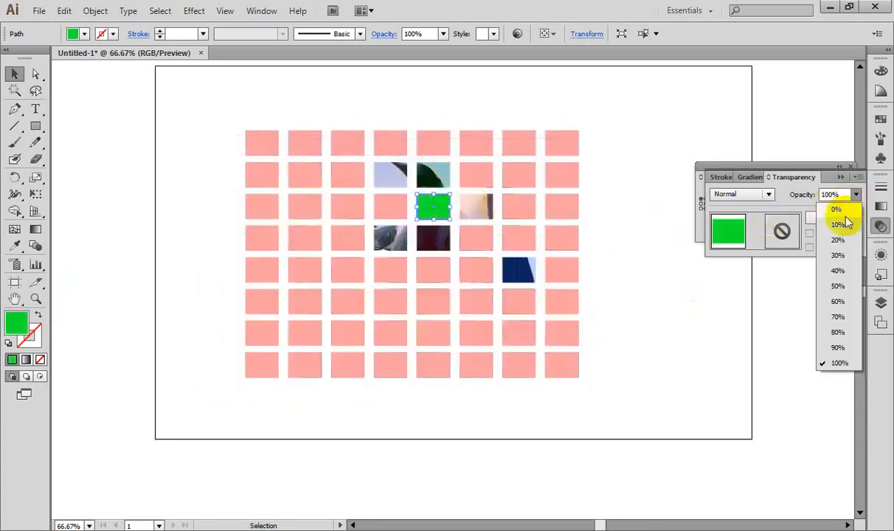
pyautogui.click(838, 239)
pyautogui.click(684, 297)
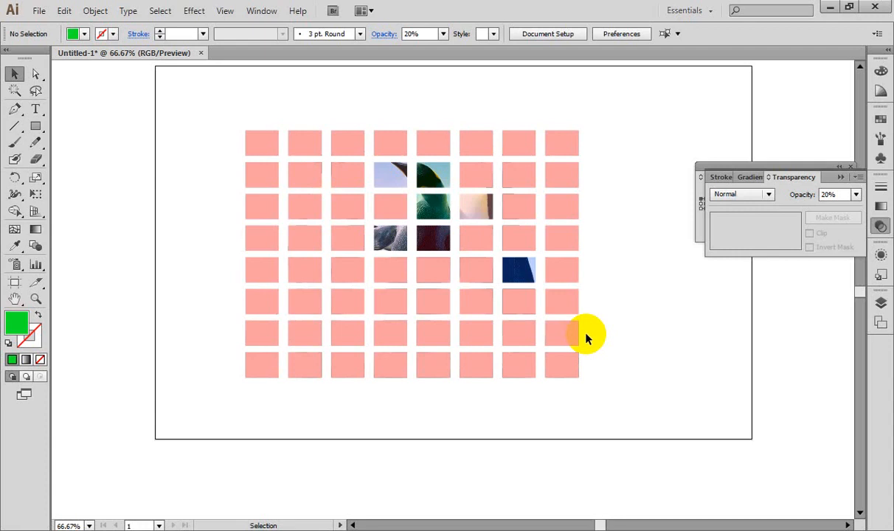
# Step: Delete the pink rectangle in the third row, second column to expose the clipped penguin image beneath, leaving nothing selected
pyautogui.moveTo(475, 177); pyautogui.dragTo(303, 212)
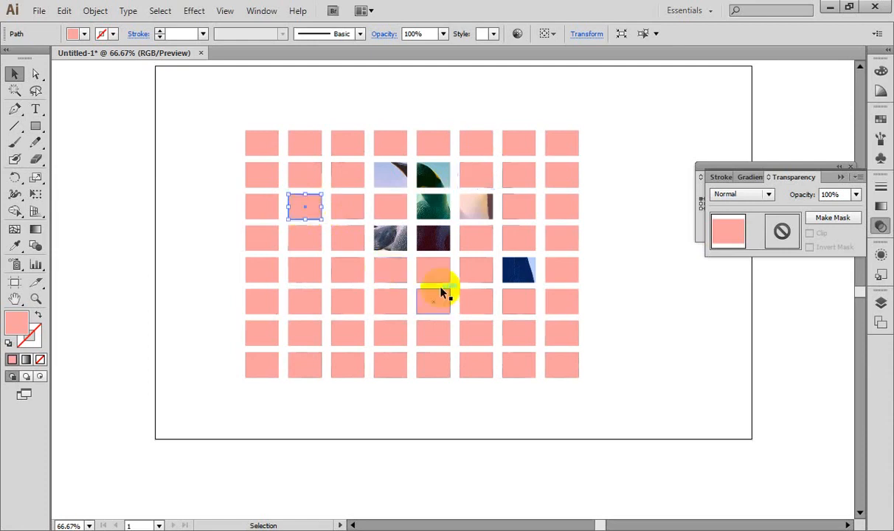
pyautogui.press('Delete')
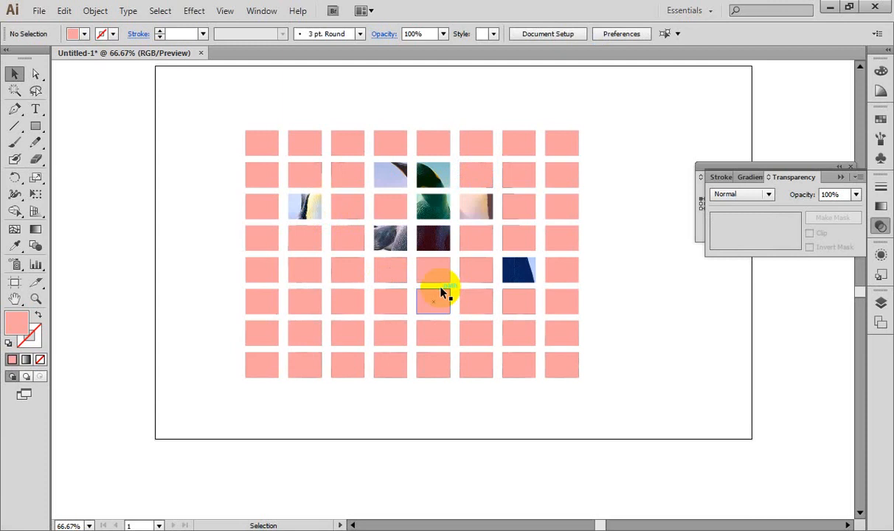
pyautogui.click(300, 206)
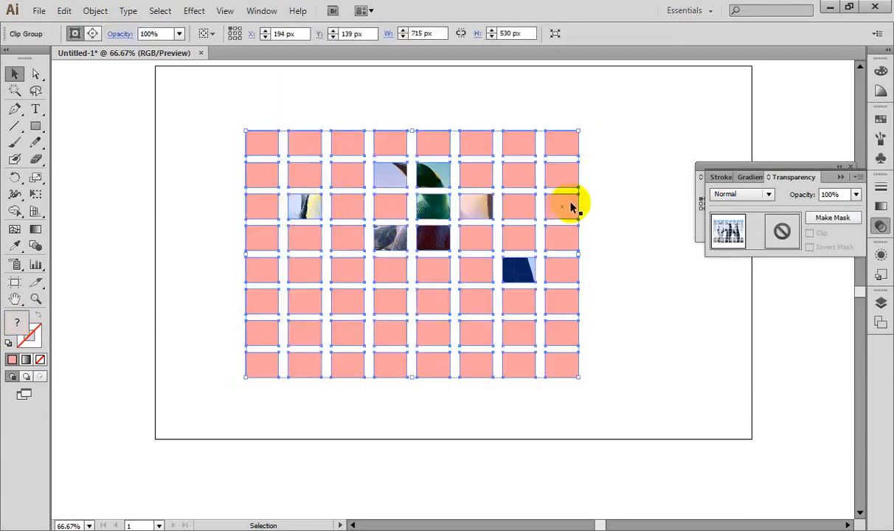
pyautogui.click(607, 199)
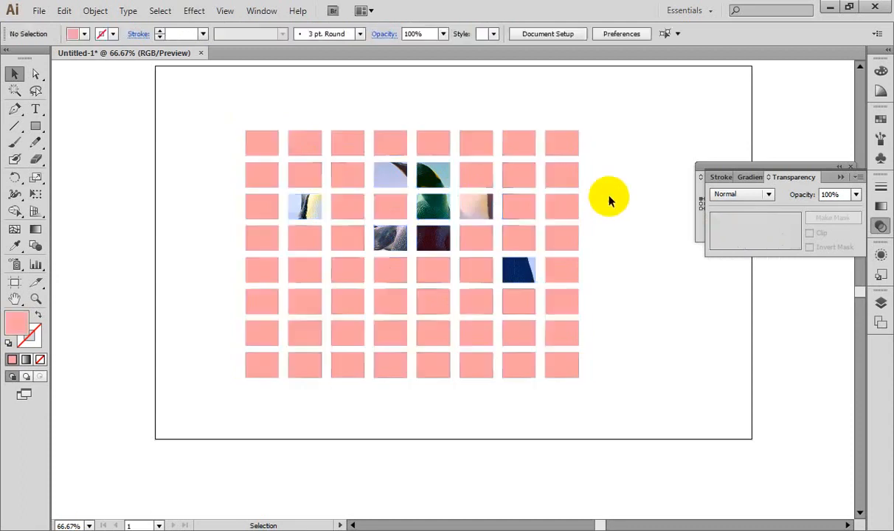
# Step: Fill the rectangle in the fourth row, sixth column with bright yellow and set its opacity to 20%
pyautogui.click(469, 233)
pyautogui.doubleClick(19, 321)
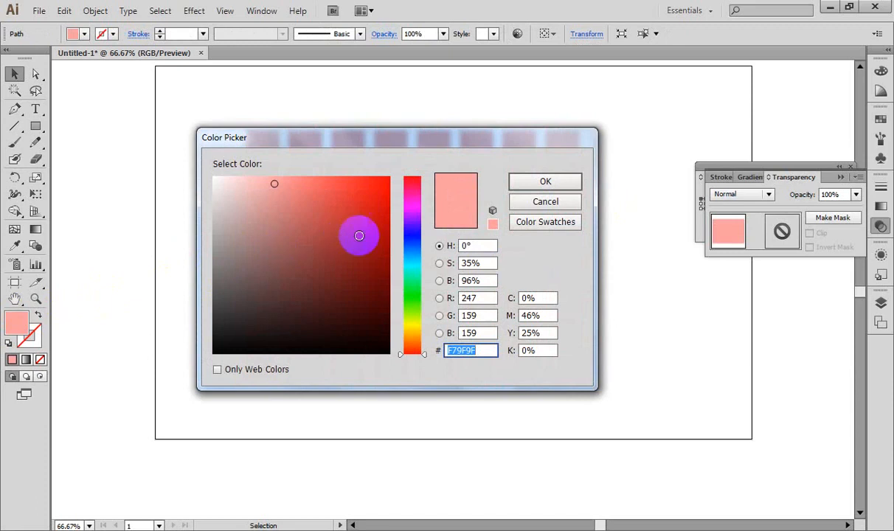
pyautogui.click(415, 329)
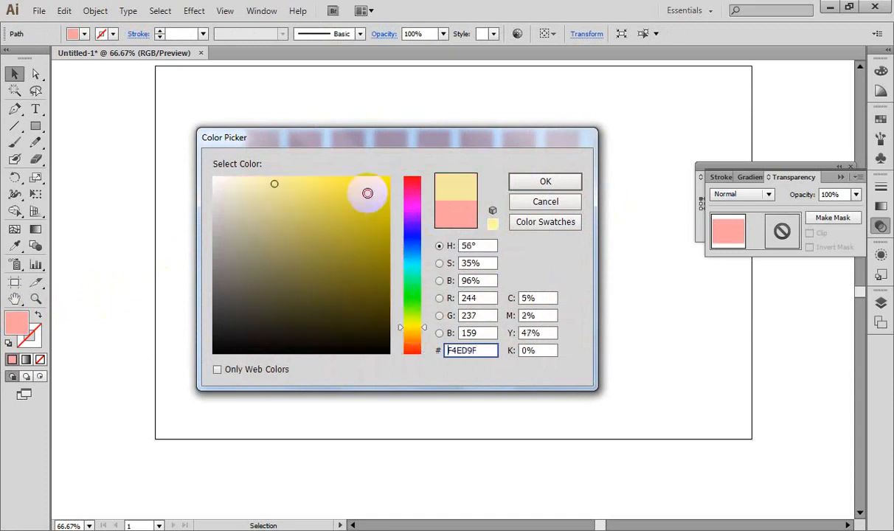
pyautogui.click(389, 177)
pyautogui.click(544, 182)
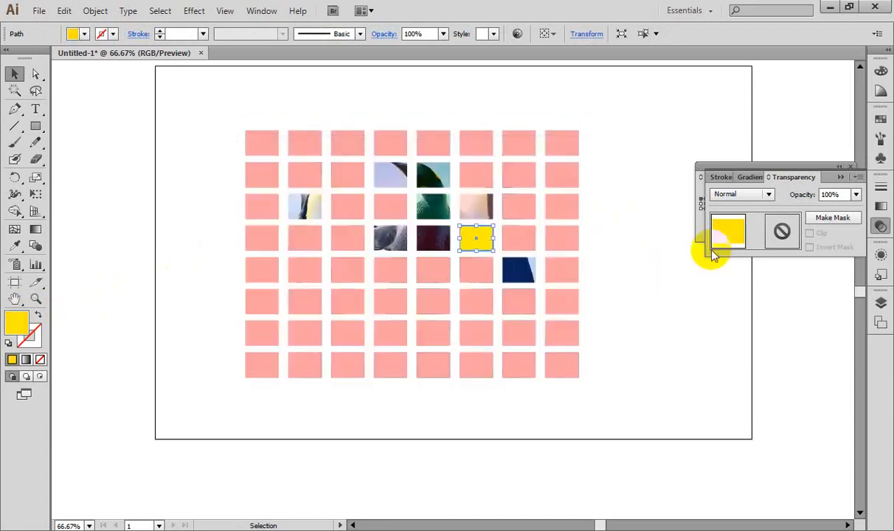
pyautogui.click(854, 194)
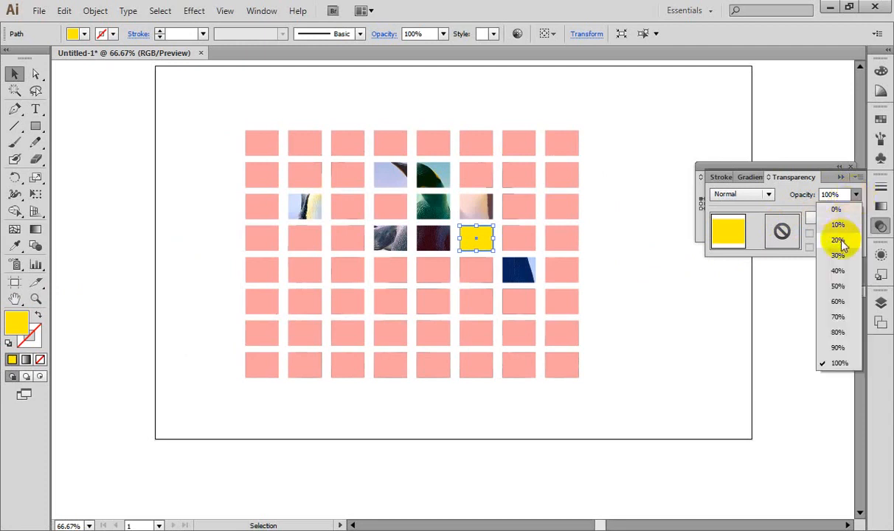
pyautogui.click(840, 241)
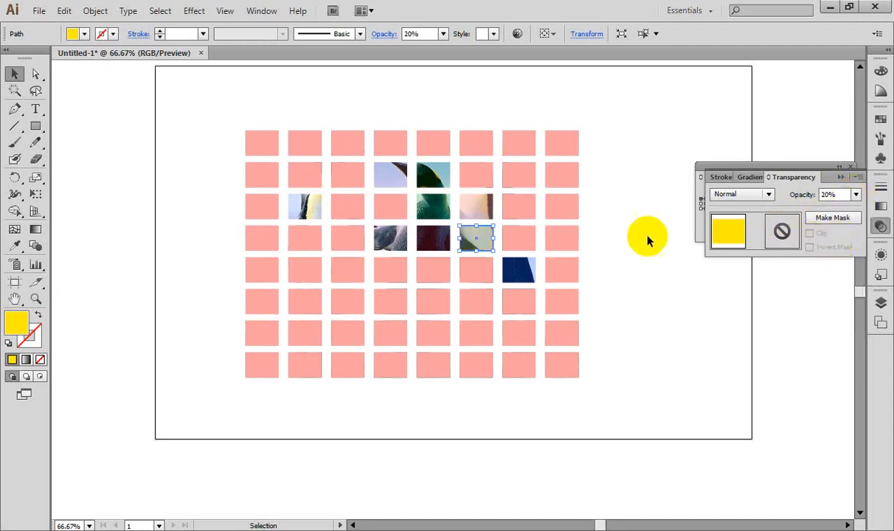
# Step: Deselect the yellow-tinted rectangle and look over the whole tiled penguin composition on the artboard
pyautogui.click(158, 111)
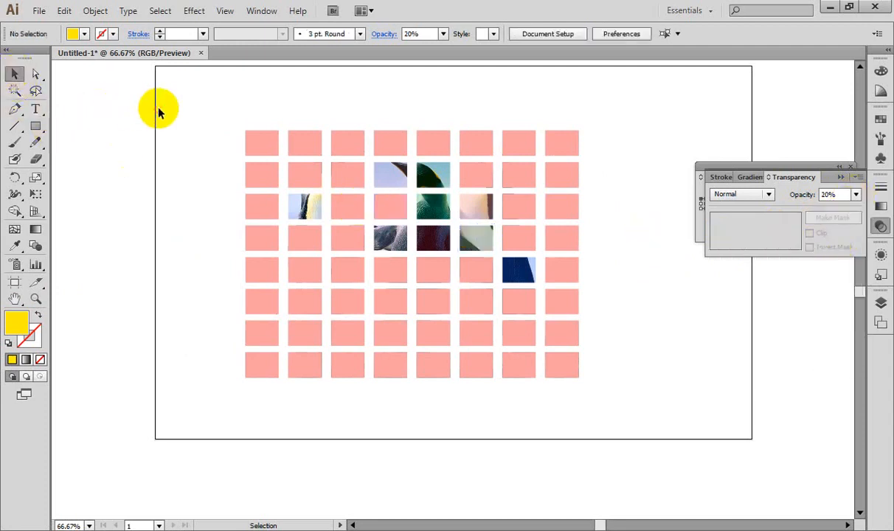
pyautogui.click(173, 113)
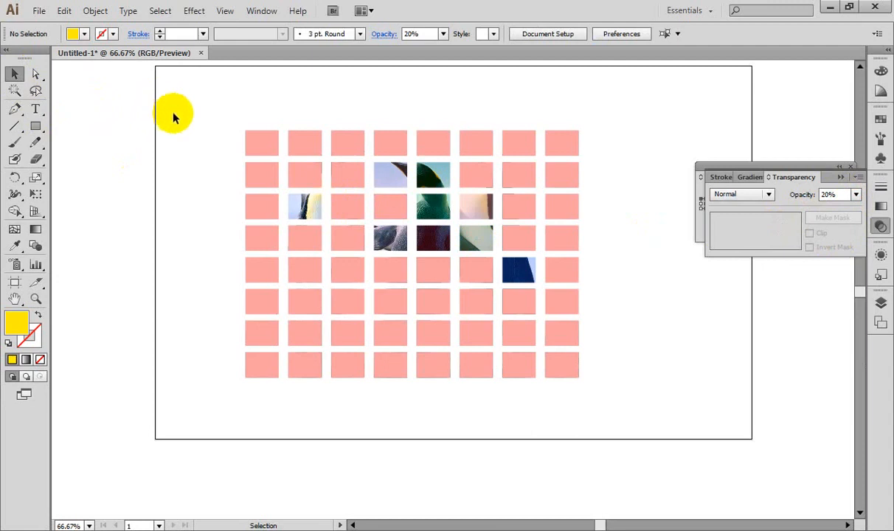
pyautogui.hotkey('ctrl', '-')
pyautogui.hotkey('ctrl', '-')
pyautogui.hotkey('ctrl', '-')
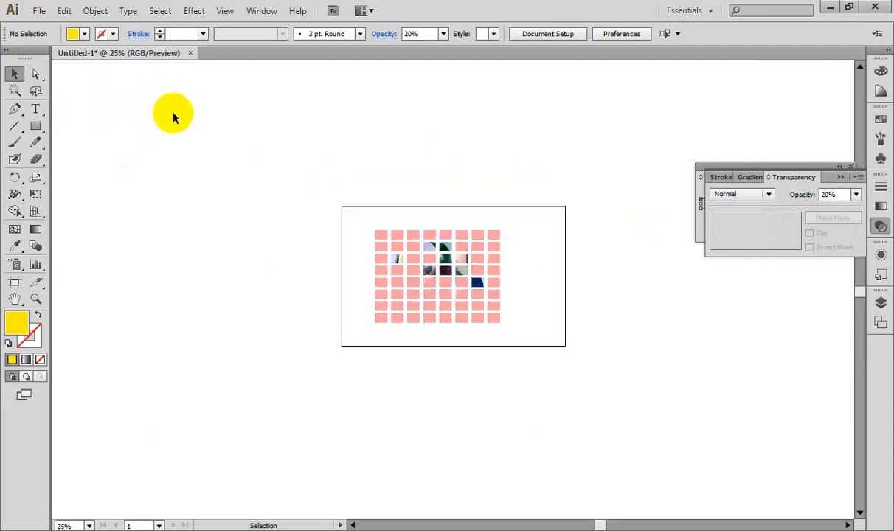
pyautogui.hotkey('ctrl', '+')
pyautogui.hotkey('ctrl', '+')
pyautogui.hotkey('ctrl', '+')
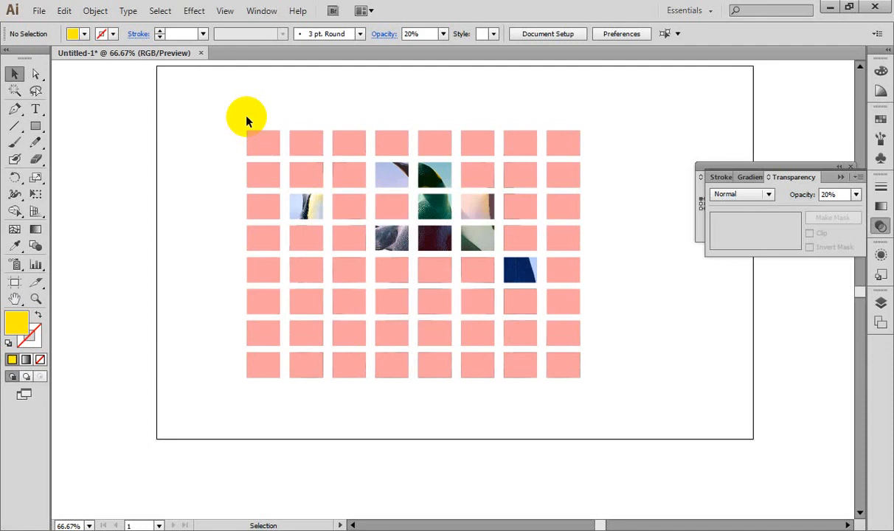
# Step: Delete the entire rectangle grid together with the clipped penguin image, leaving the artboard empty
pyautogui.moveTo(201, 124); pyautogui.dragTo(604, 427)
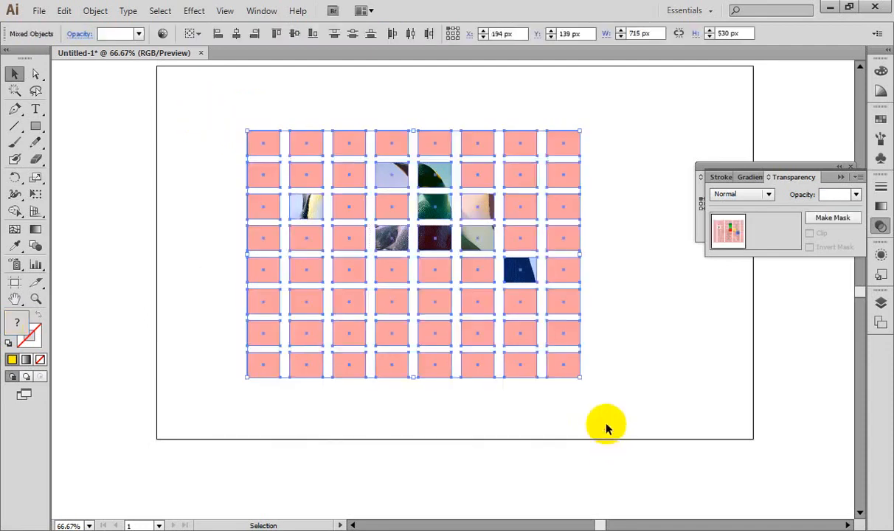
pyautogui.press('Delete')
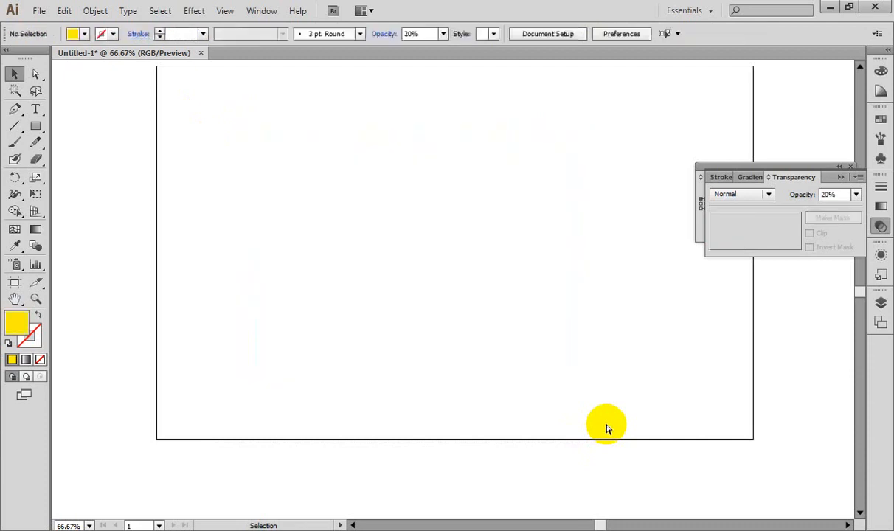
pyautogui.hotkey('ctrl', '-')
pyautogui.hotkey('ctrl', '-')
pyautogui.hotkey('ctrl', '-')
pyautogui.hotkey('ctrl', '-')
pyautogui.hotkey('ctrl', '-')
pyautogui.hotkey('ctrl', '-')
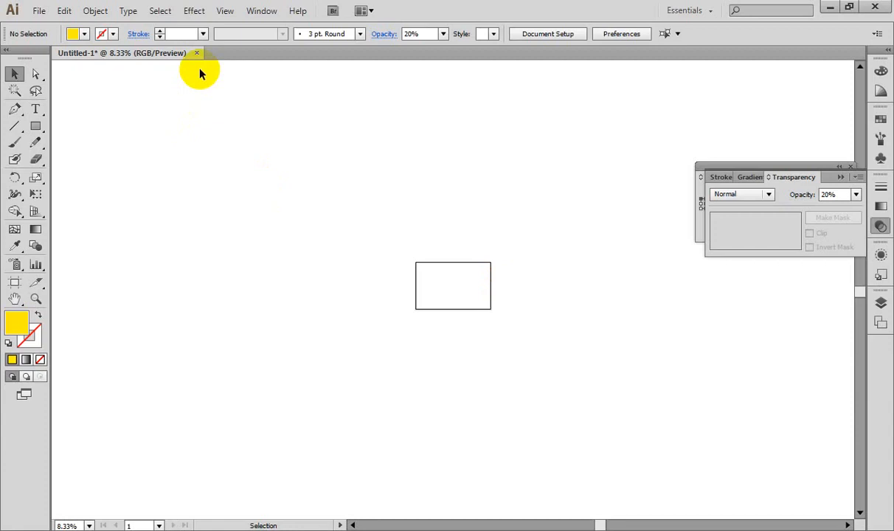
pyautogui.hotkey('ctrl', '+')
pyautogui.hotkey('ctrl', '+')
pyautogui.hotkey('ctrl', '+')
pyautogui.hotkey('ctrl', '+')
pyautogui.hotkey('ctrl', '+')
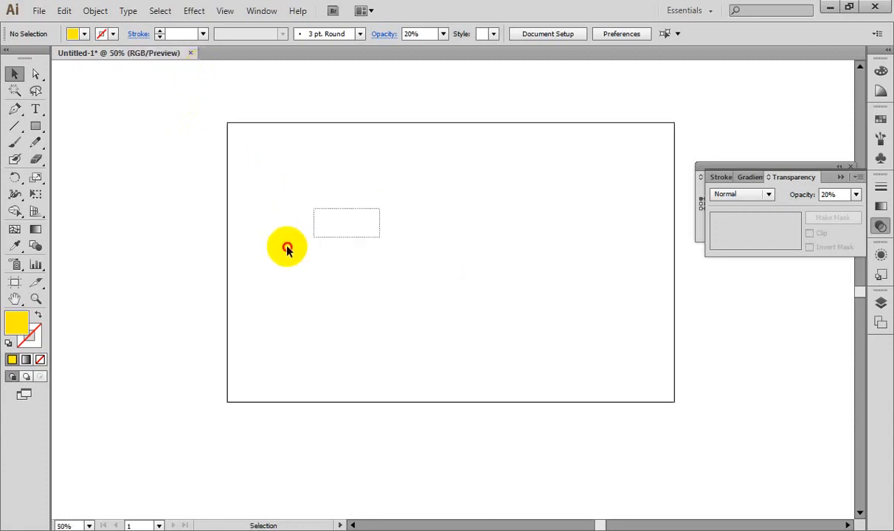
# Step: Place Penguins.jpg from Sample Pictures and reposition it near the middle of the artboard
pyautogui.click(39, 10)
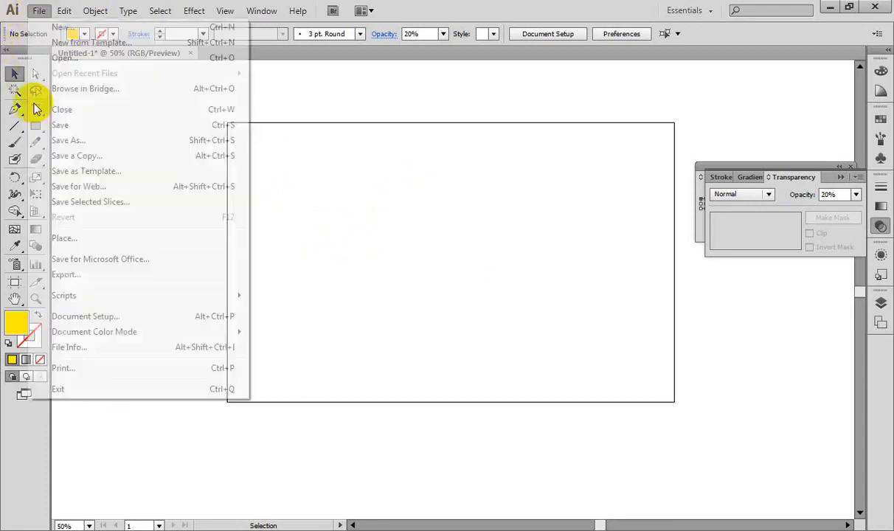
pyautogui.click(65, 235)
pyautogui.click(333, 195)
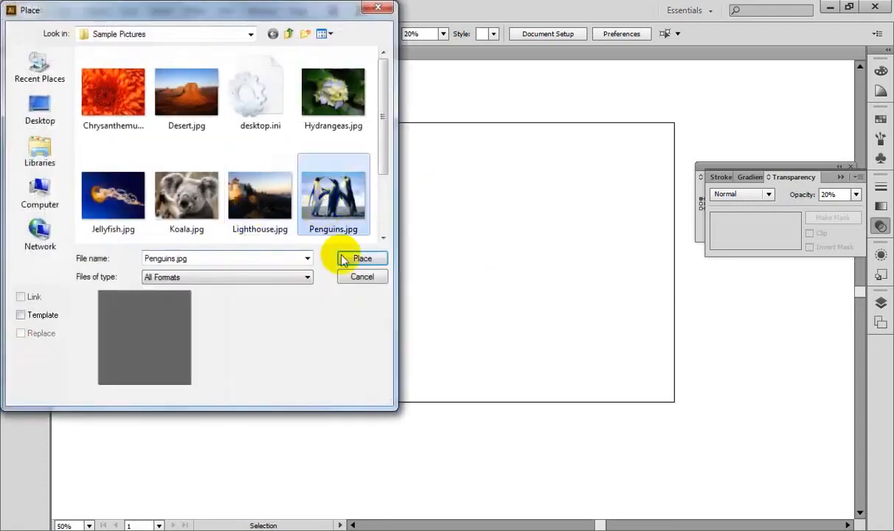
pyautogui.click(362, 258)
pyautogui.moveTo(441, 216); pyautogui.dragTo(421, 188)
pyautogui.hotkey('ctrl', '+')
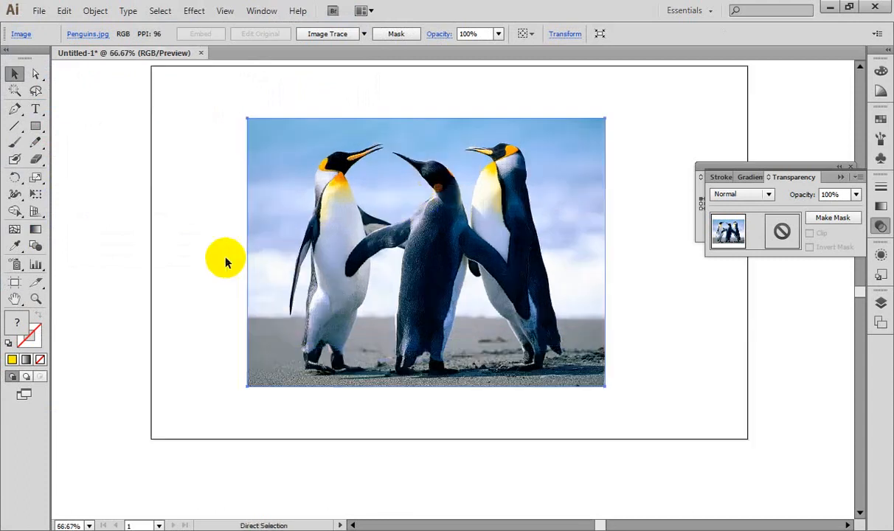
# Step: Lock the placed penguin image and draw a small yellow circle inside its upper-left corner
pyautogui.moveTo(37, 127); pyautogui.dragTo(92, 159)
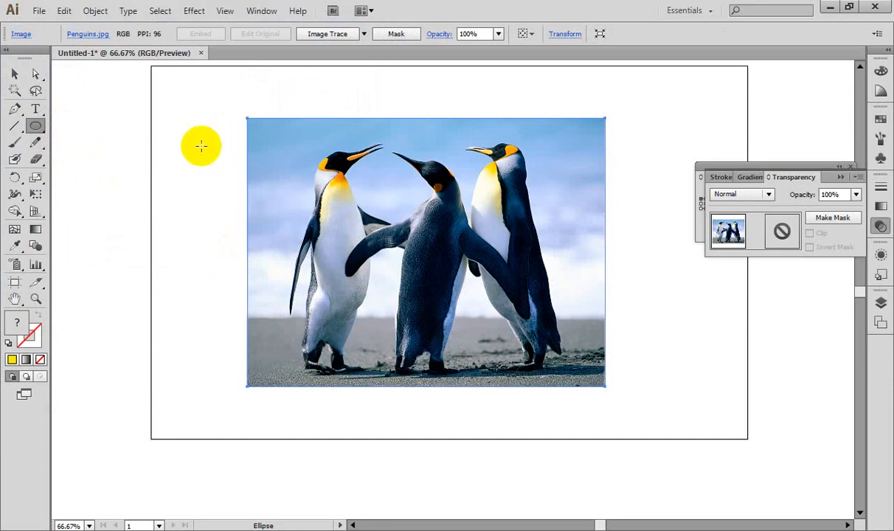
pyautogui.click(15, 74)
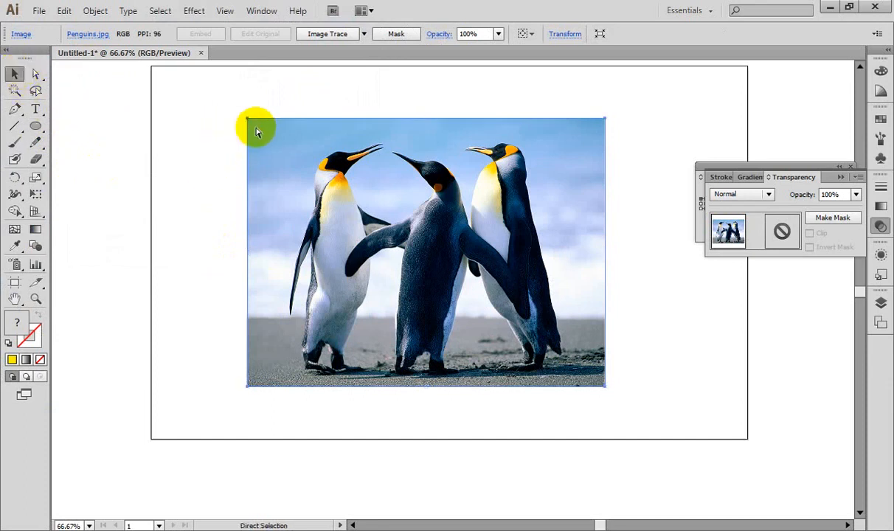
pyautogui.click(223, 133)
pyautogui.click(35, 126)
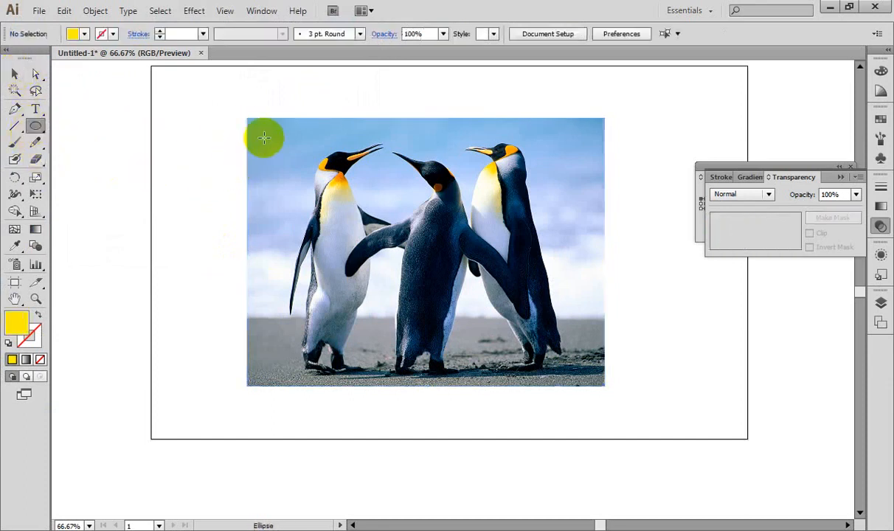
pyautogui.moveTo(264, 138); pyautogui.dragTo(311, 184)
# Step: Duplicate the circle horizontally at equal spacing to form a row of five across the image
pyautogui.click(15, 74)
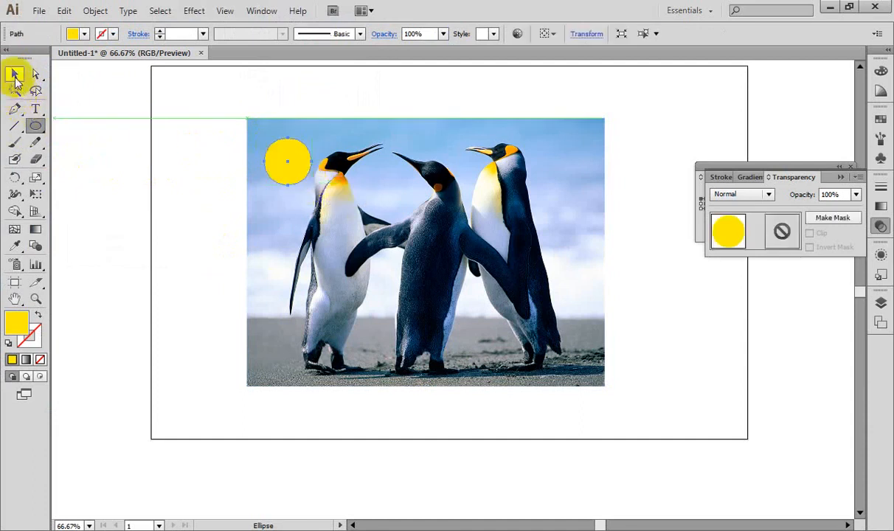
pyautogui.moveTo(276, 177); pyautogui.dragTo(340, 177)
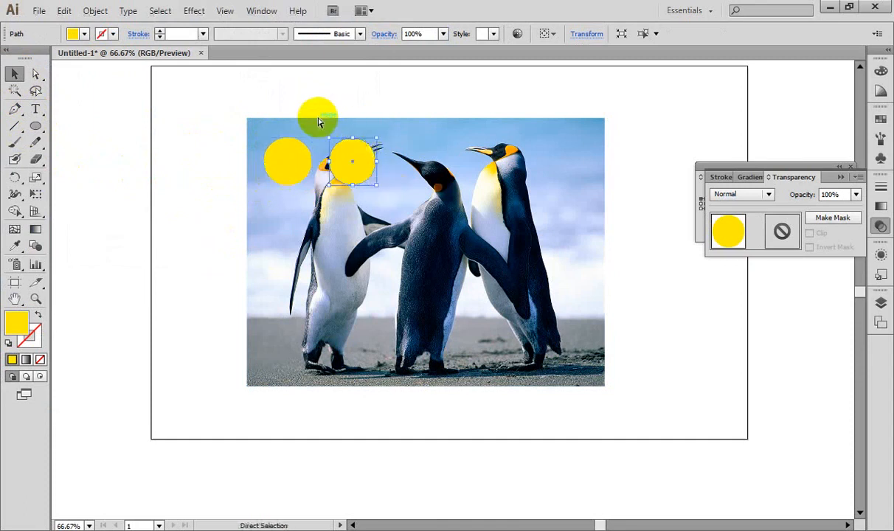
pyautogui.hotkey('ctrl', 'd')
pyautogui.hotkey('ctrl', 'd')
pyautogui.hotkey('ctrl', 'd')
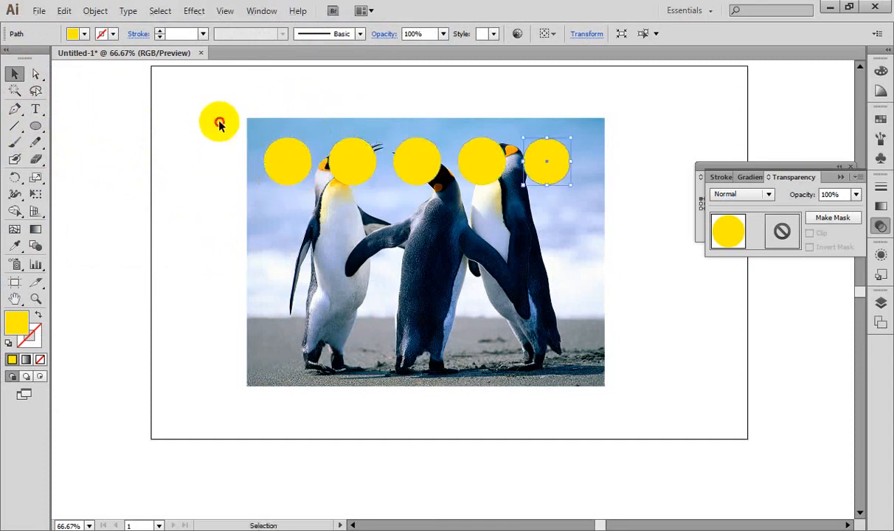
# Step: Select the row of five circles and duplicate it downward at equal spacing to make four rows
pyautogui.moveTo(220, 120); pyautogui.dragTo(605, 201)
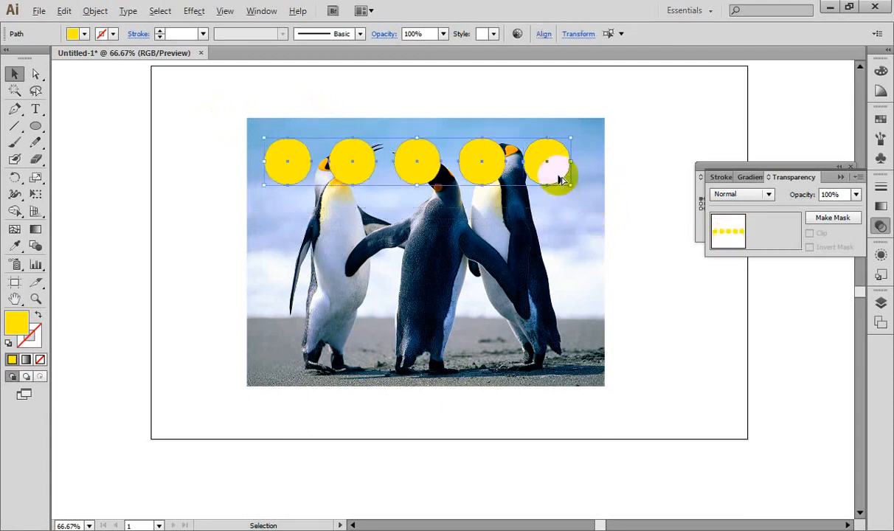
pyautogui.moveTo(562, 178); pyautogui.dragTo(565, 237)
pyautogui.hotkey('ctrl', 'd')
pyautogui.hotkey('ctrl', 'd')
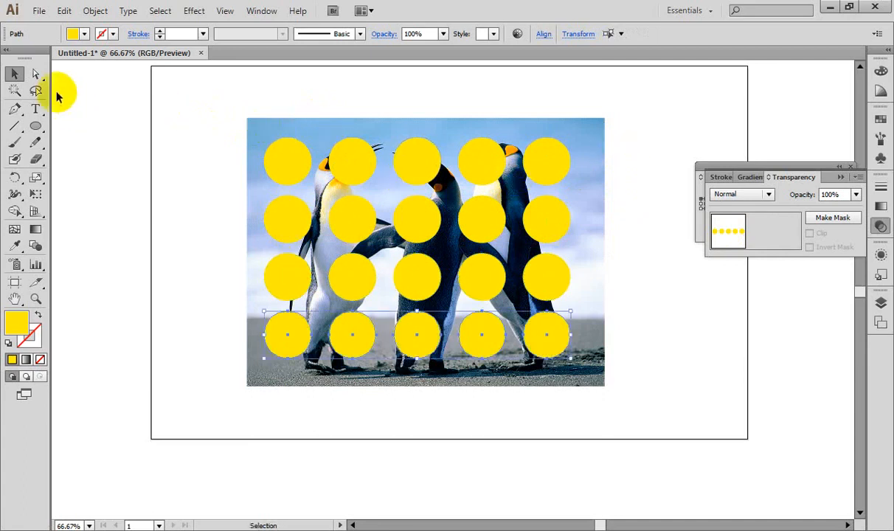
# Step: Select all twenty circles and nudge them right to centre the grid horizontally over the penguin image
pyautogui.moveTo(221, 117); pyautogui.dragTo(599, 393)
pyautogui.hotkey('shift', 'Right')
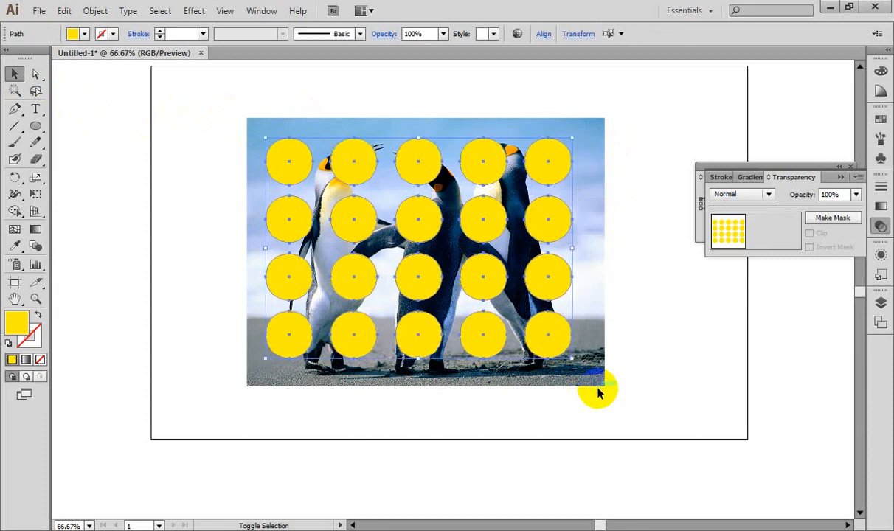
pyautogui.press('Right')
pyautogui.press('Right')
pyautogui.press('Right')
pyautogui.press('Right')
pyautogui.press('Right')
pyautogui.press('Right')
pyautogui.press('Right')
pyautogui.press('Right')
pyautogui.press('Right')
pyautogui.press('Right')
pyautogui.press('Right')
pyautogui.press('Right')
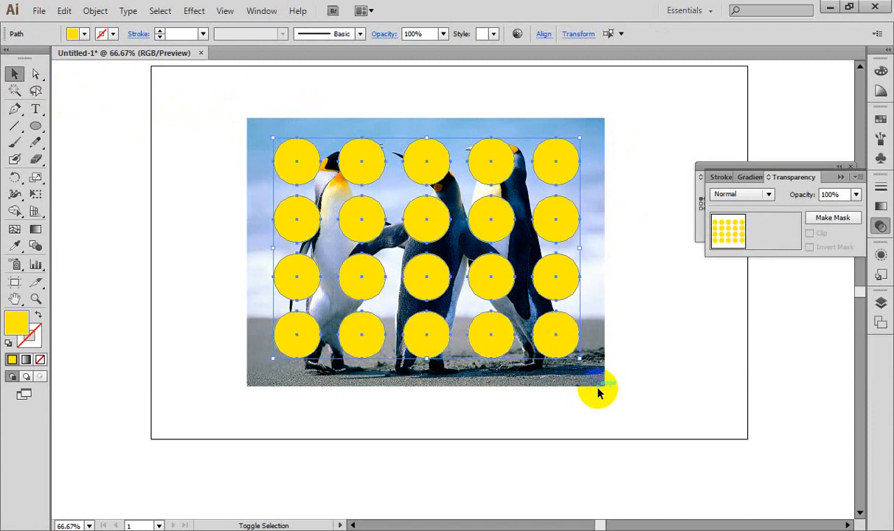
# Step: Reselect all twenty circles and copy them, undoing the trial deletion
pyautogui.click(210, 190)
pyautogui.moveTo(211, 108); pyautogui.dragTo(648, 407)
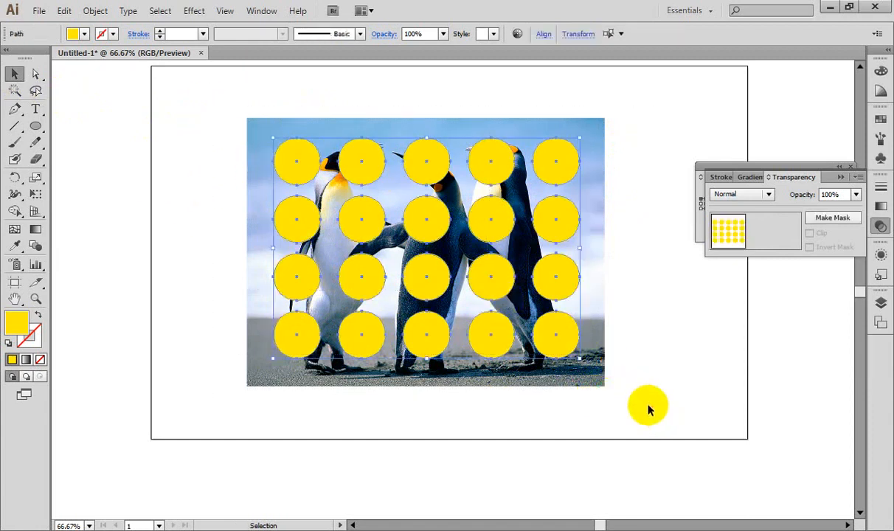
pyautogui.press('a')
pyautogui.press('v')
pyautogui.press('a')
pyautogui.press('Delete')
pyautogui.press('v')
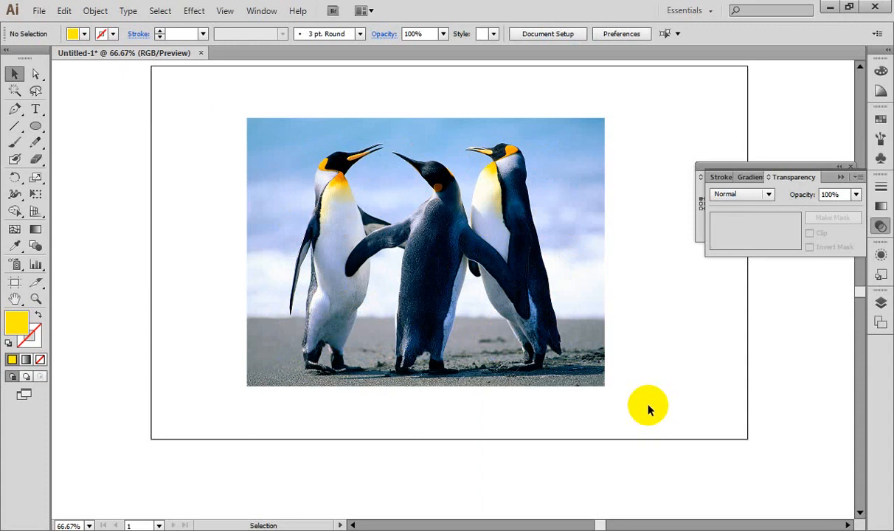
pyautogui.press('a')
pyautogui.hotkey('ctrl', 'z')
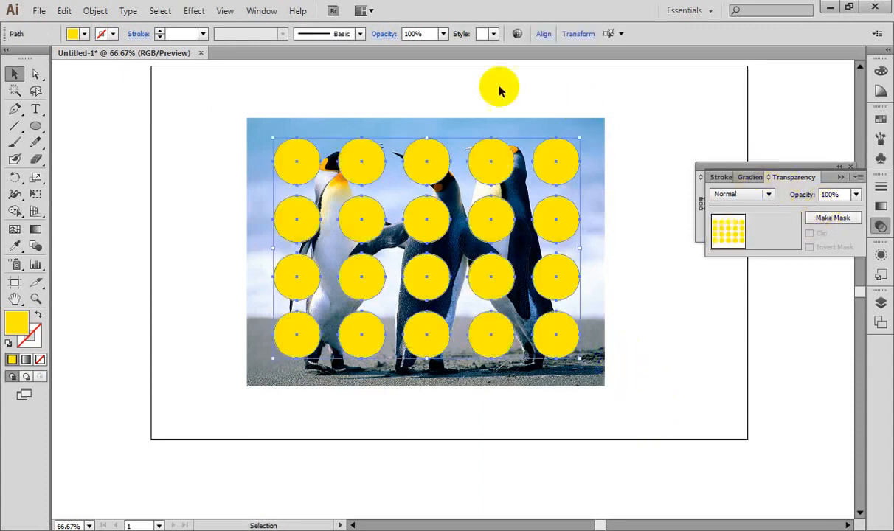
# Step: Unite the selected circles with Pathfinder, expand the result into one compound path, and deselect it
pyautogui.moveTo(760, 167); pyautogui.dragTo(747, 250)
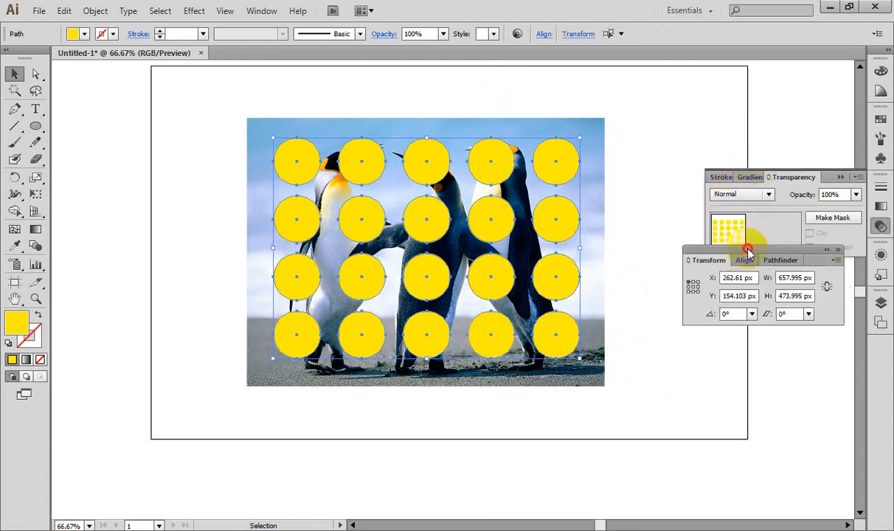
pyautogui.click(723, 177)
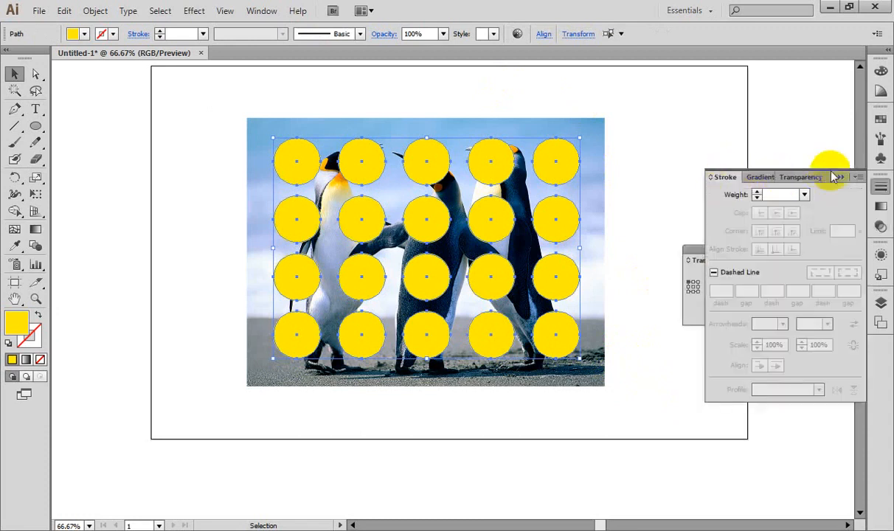
pyautogui.click(261, 10)
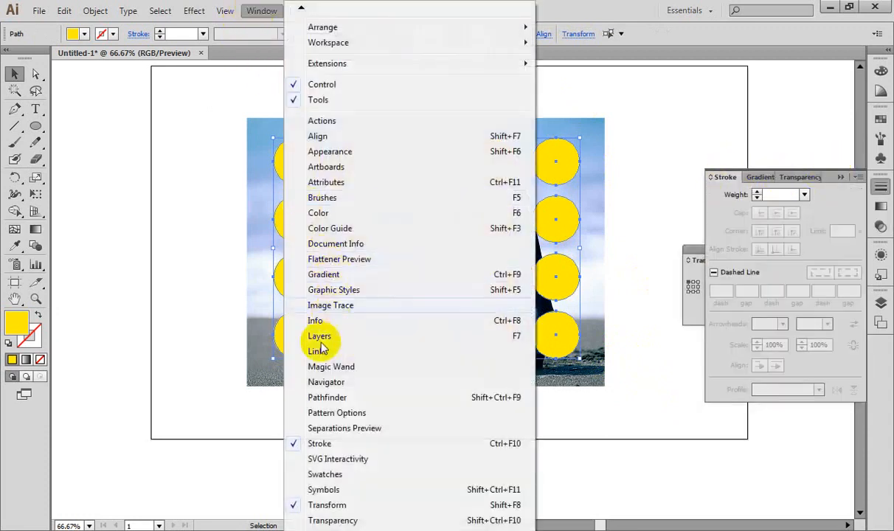
pyautogui.click(326, 398)
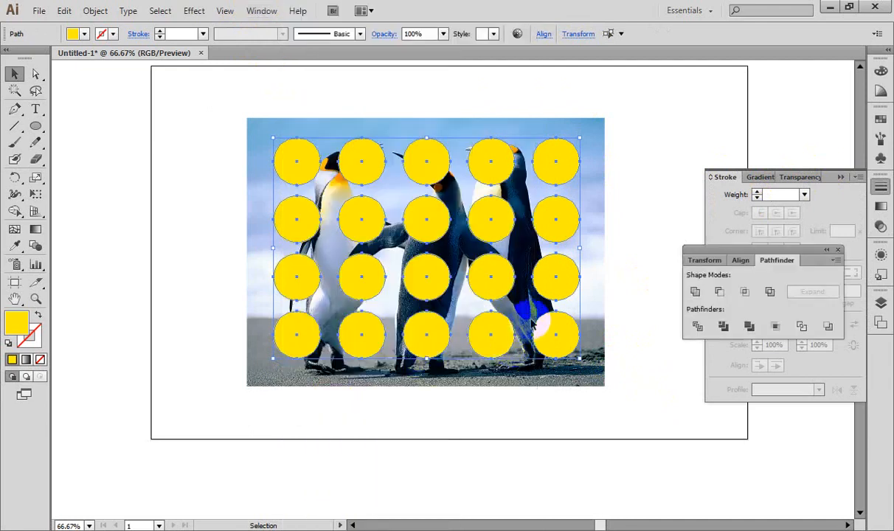
pyautogui.keyDown('alt'); pyautogui.click(695, 292); pyautogui.keyUp('alt')
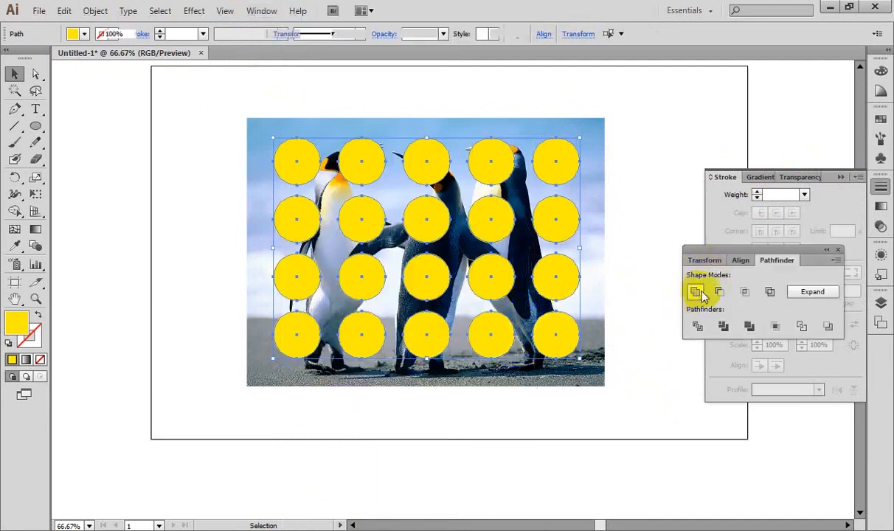
pyautogui.click(803, 295)
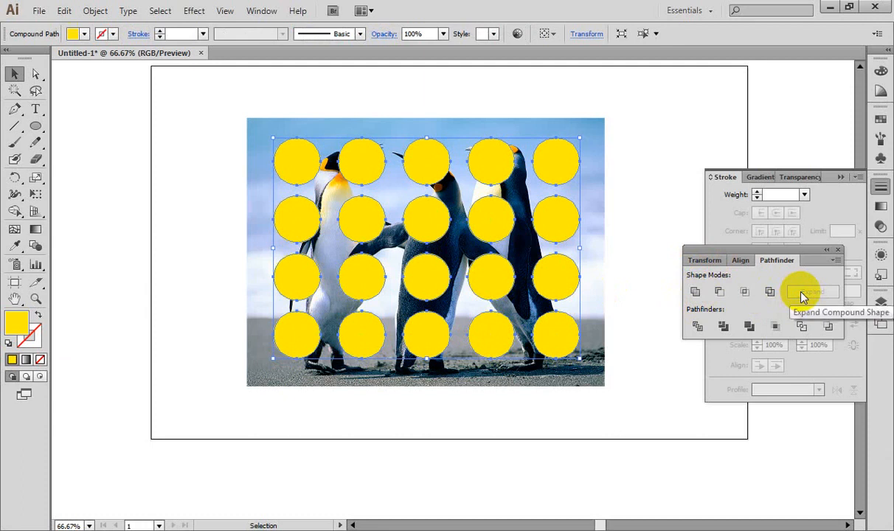
pyautogui.click(592, 134)
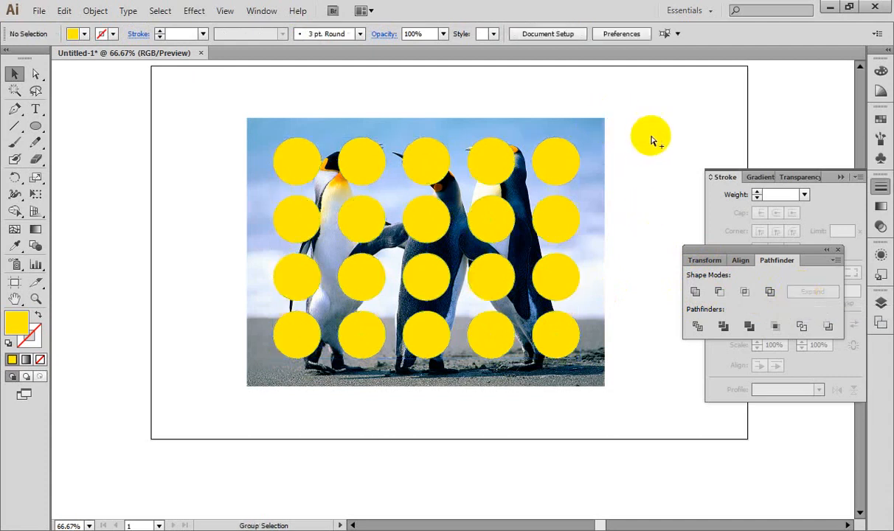
# Step: Unlock the penguin image and make a clipping mask from it and the compound circles
pyautogui.hotkey('ctrl', 'alt', '[')
pyautogui.click(650, 138)
pyautogui.moveTo(184, 89); pyautogui.dragTo(629, 409)
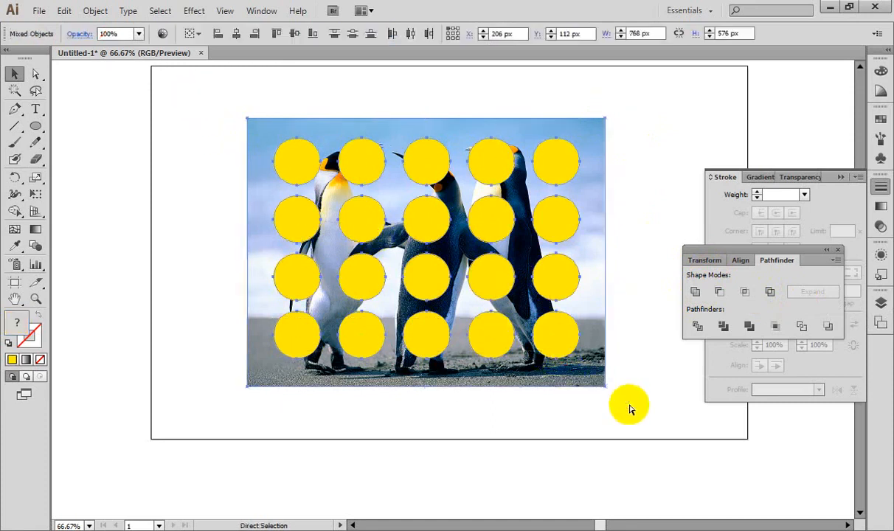
pyautogui.hotkey('ctrl', '7')
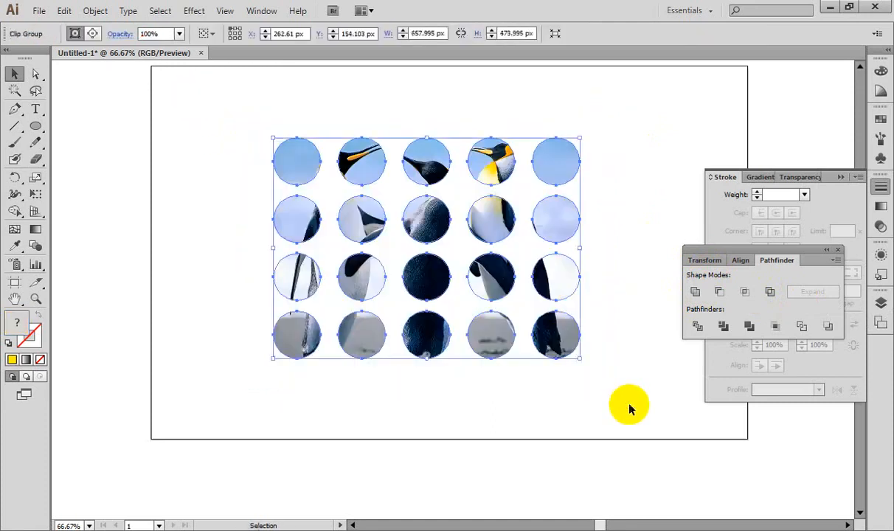
# Step: Deselect the clipped image and paste the copied separate circles in place on it
pyautogui.click(627, 175)
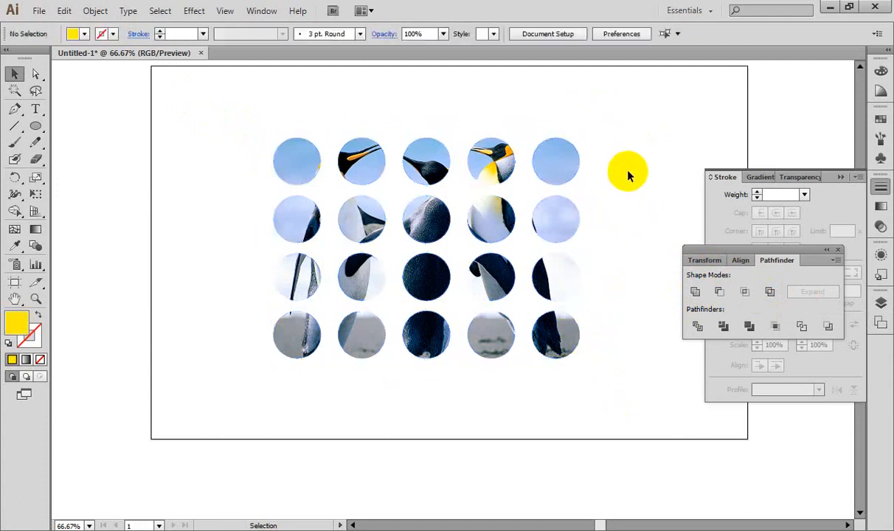
pyautogui.hotkey('ctrl', 'a')
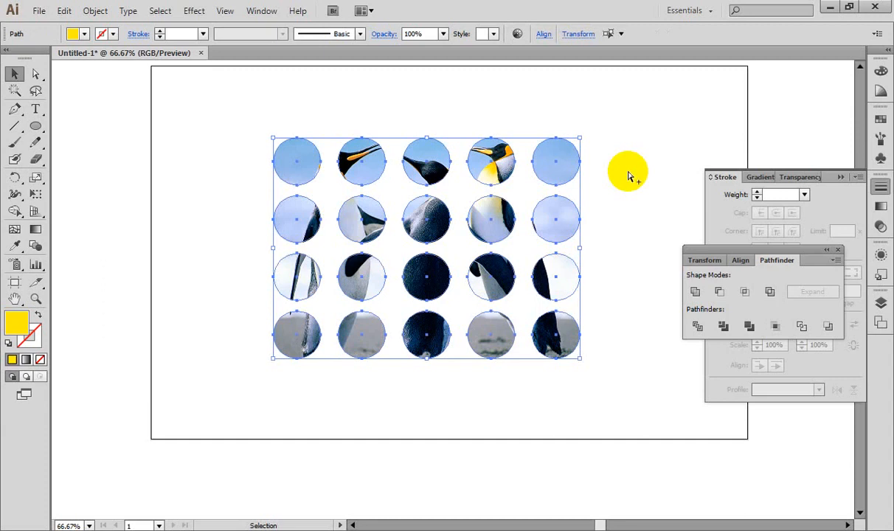
# Step: Select the clipped penguin image and paste the copied yellow circles in place in front of it
pyautogui.press('ctrl')
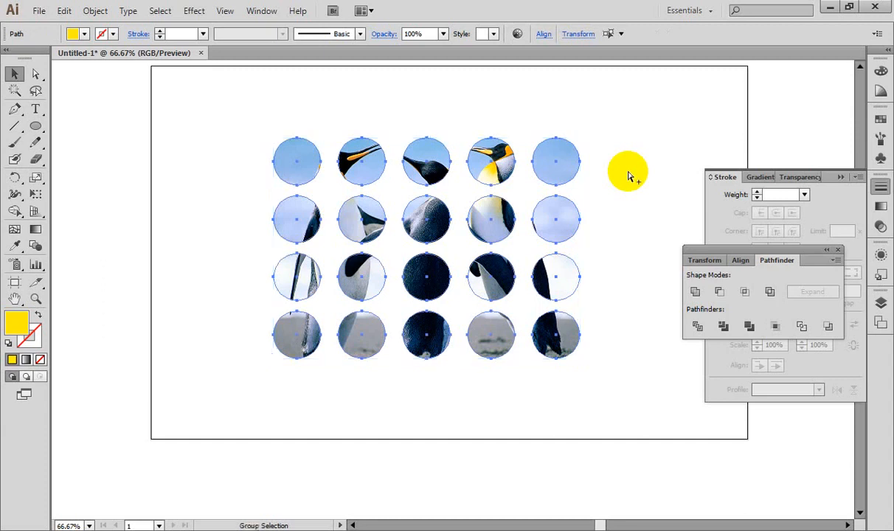
pyautogui.hotkey('ctrl', '7')
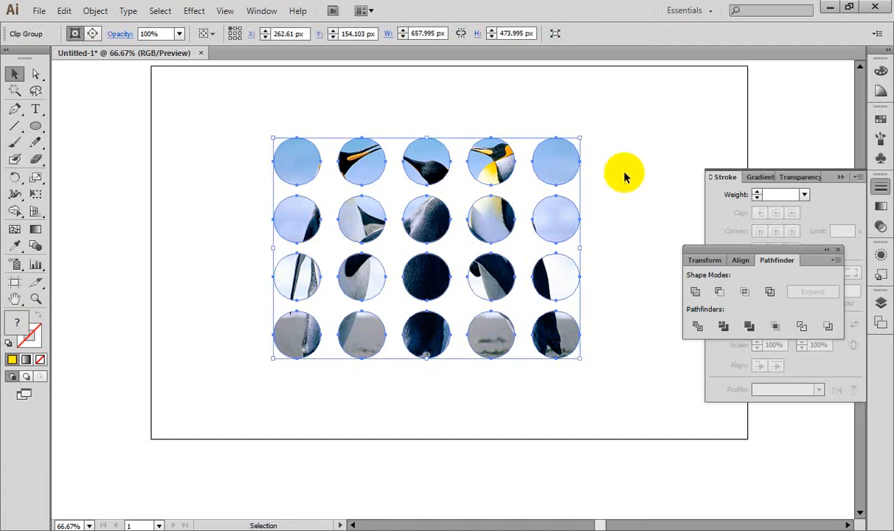
pyautogui.click(589, 158)
pyautogui.click(569, 154)
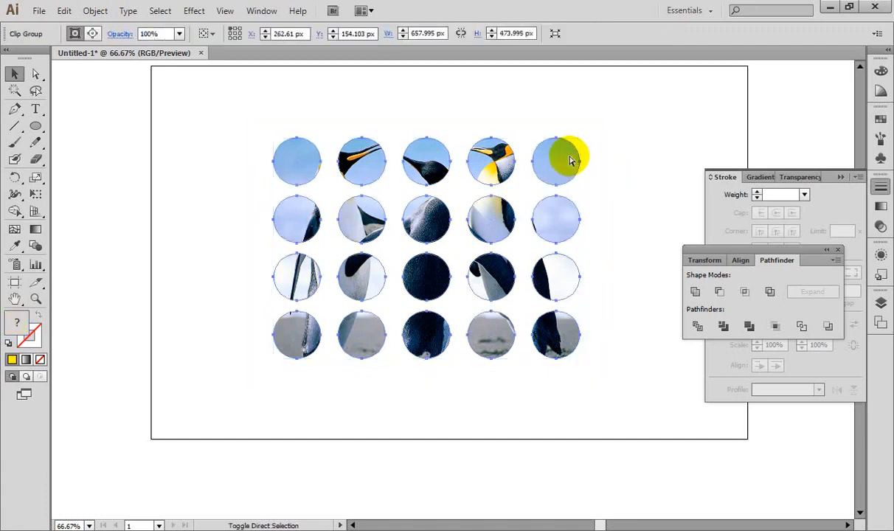
pyautogui.hotkey('ctrl', 'f')
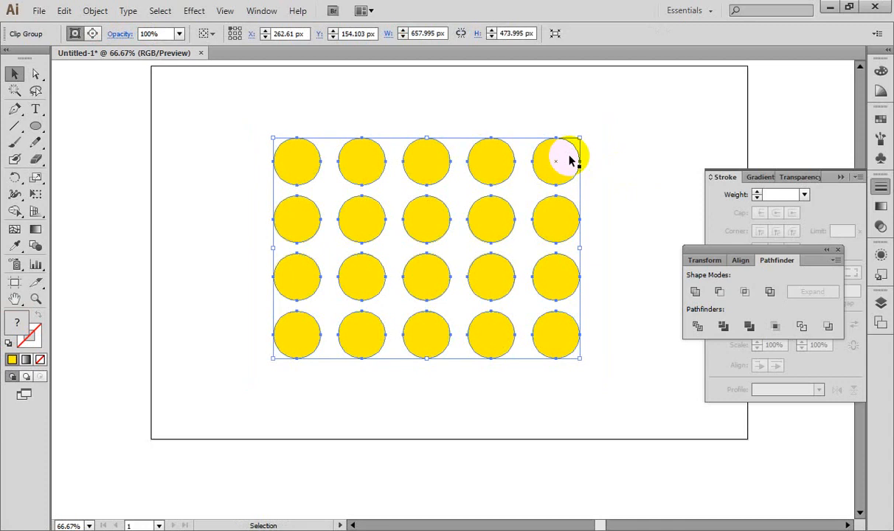
# Step: Select only the last circle in the first row and change its fill to brown, AA4500
pyautogui.click(583, 183)
pyautogui.click(555, 164)
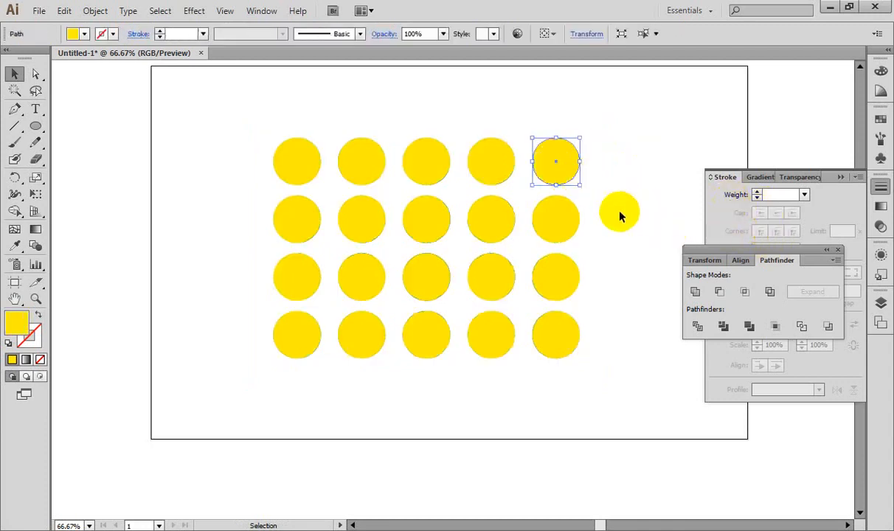
pyautogui.click(262, 10)
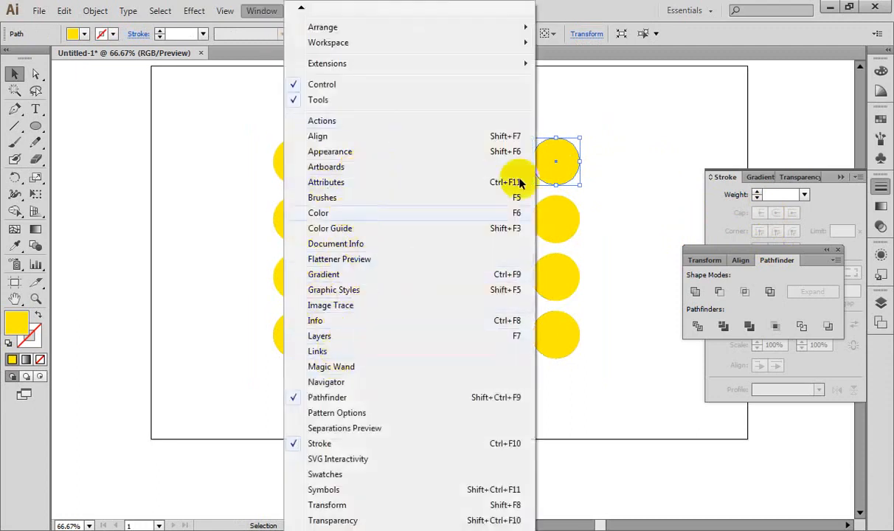
pyautogui.click(516, 212)
pyautogui.click(713, 100)
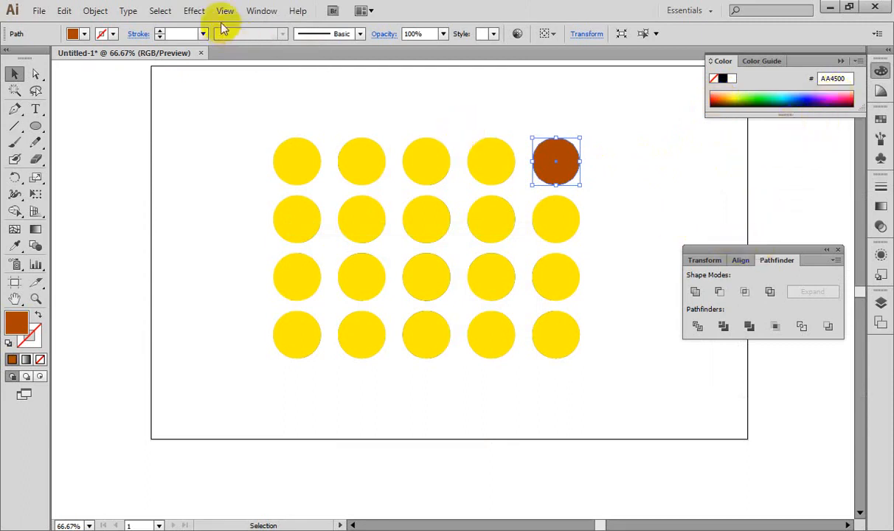
# Step: Set the brown circle's opacity to 20% and deselect it
pyautogui.click(261, 11)
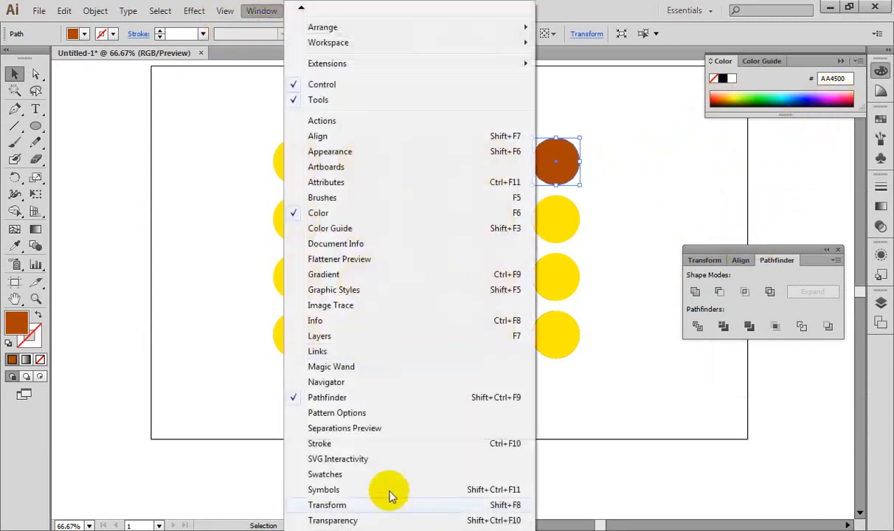
pyautogui.click(364, 521)
pyautogui.click(855, 194)
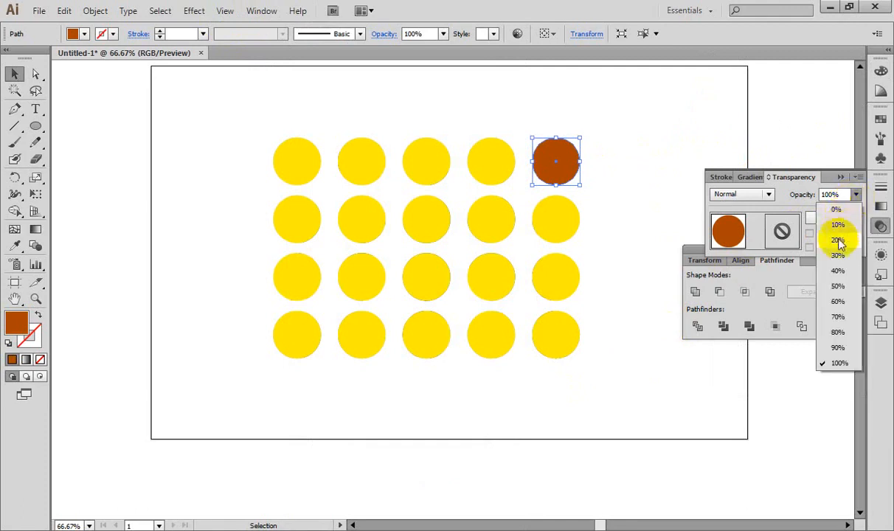
pyautogui.click(837, 241)
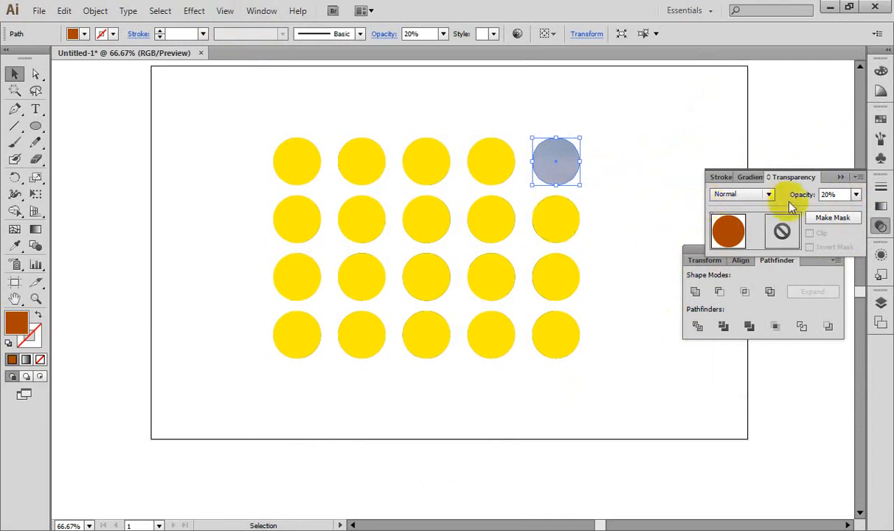
pyautogui.click(634, 213)
# Step: Set the opacity of the fourth and third circles in the second row to 20% each
pyautogui.click(490, 221)
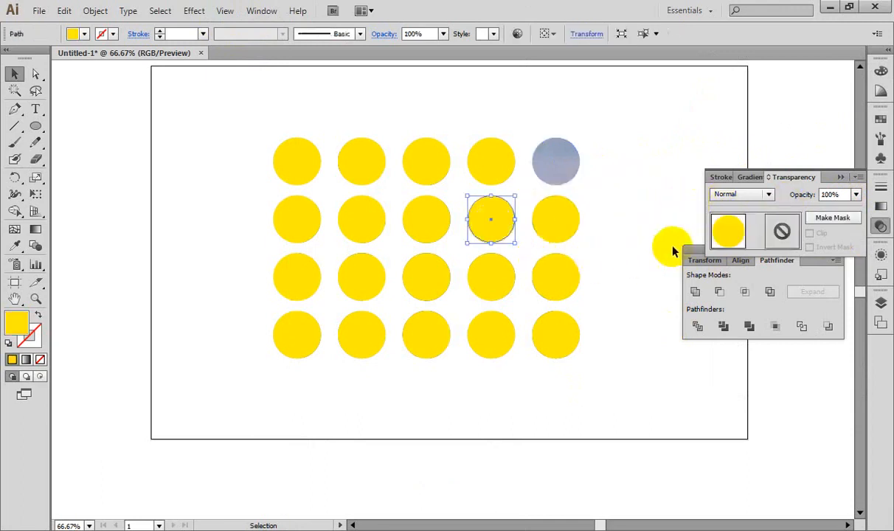
pyautogui.click(854, 196)
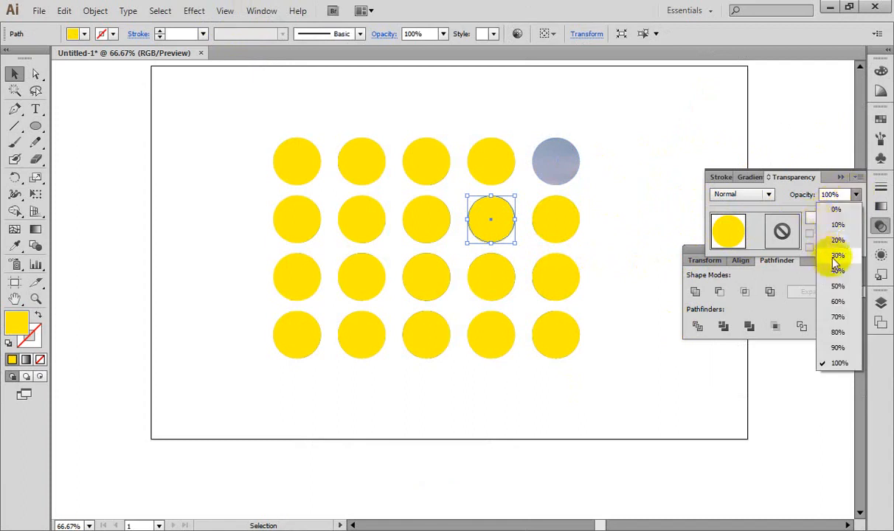
pyautogui.click(838, 241)
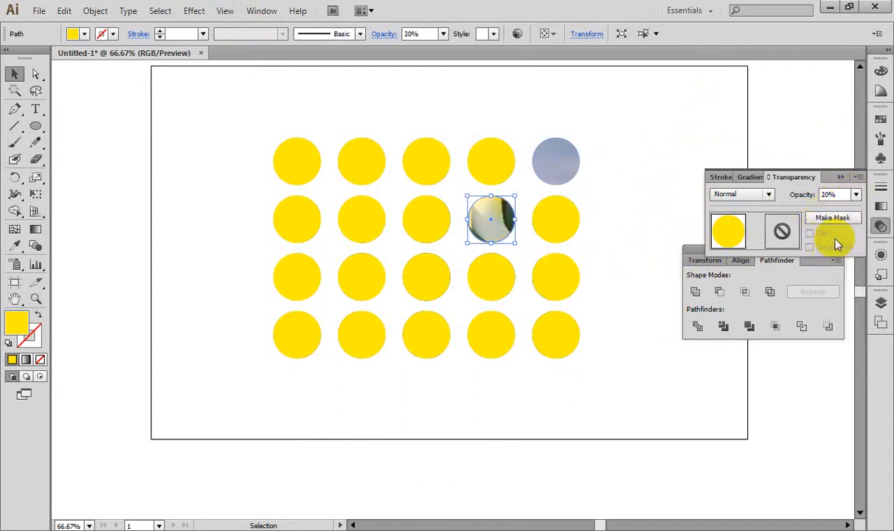
pyautogui.click(429, 221)
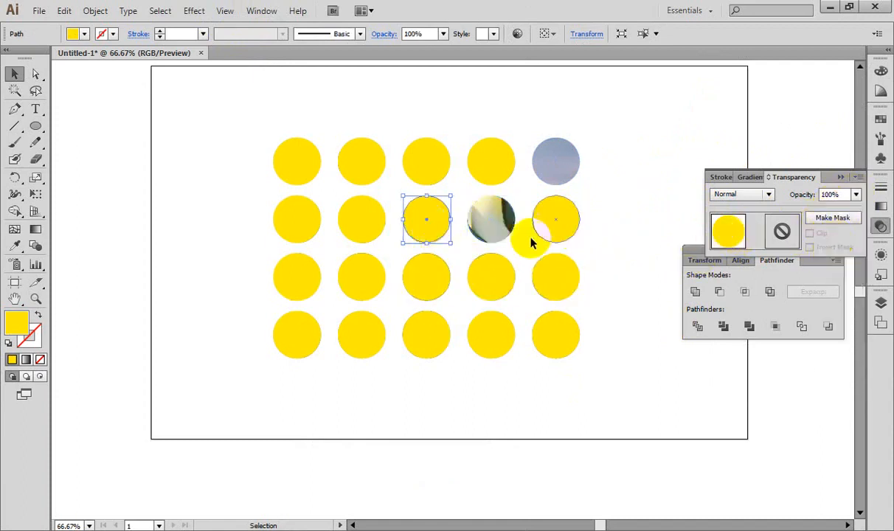
pyautogui.click(854, 195)
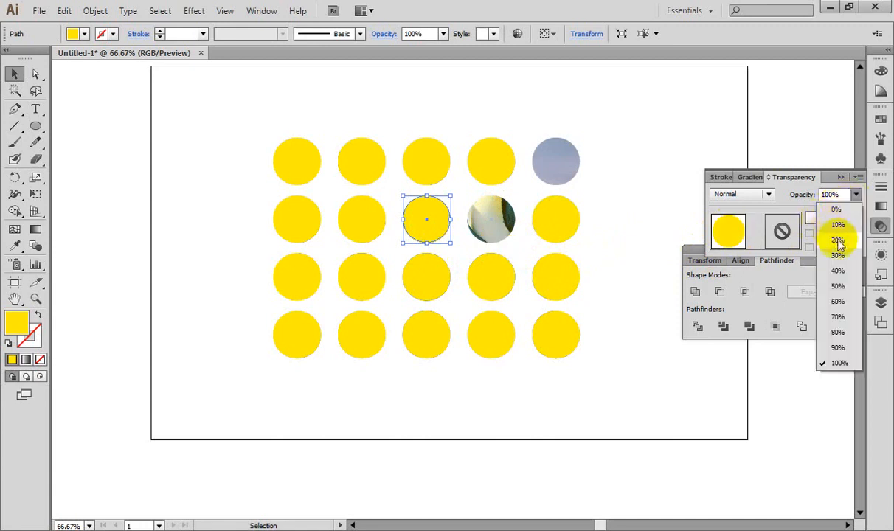
pyautogui.click(836, 242)
# Step: Change the fill of the middle circle in the third row to blue, 323FEA
pyautogui.click(428, 277)
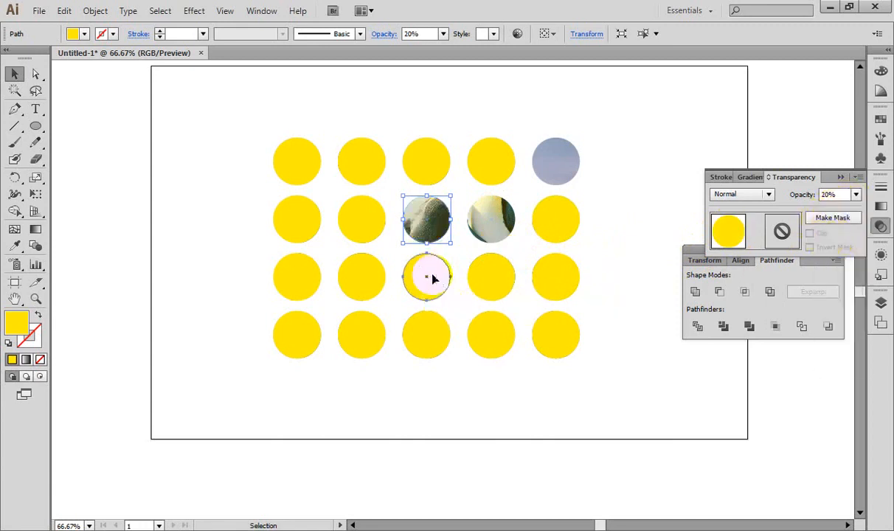
pyautogui.doubleClick(12, 330)
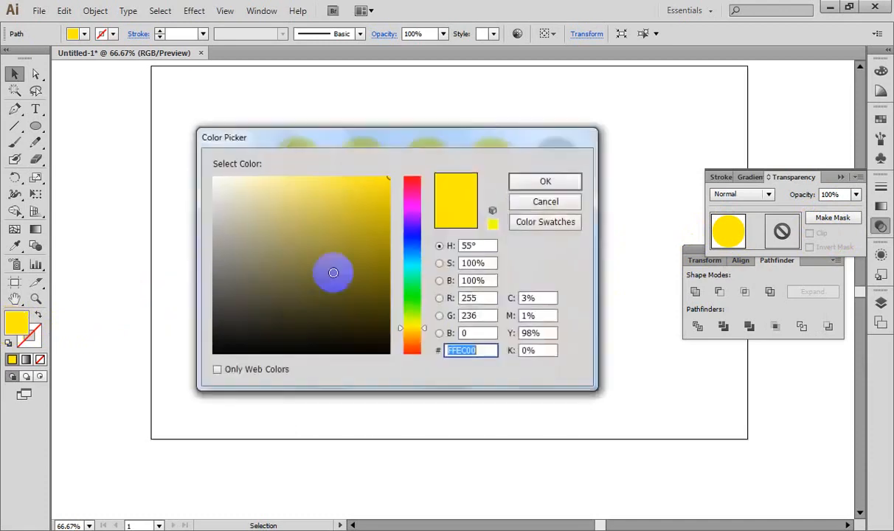
pyautogui.click(411, 237)
pyautogui.click(352, 191)
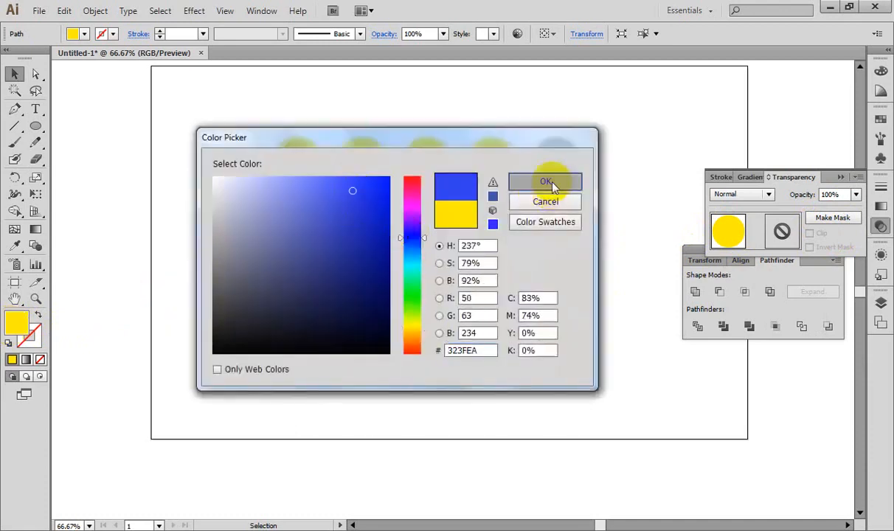
pyautogui.click(546, 181)
# Step: Try 20% opacity on the blue circle, and settle on 30%
pyautogui.click(855, 194)
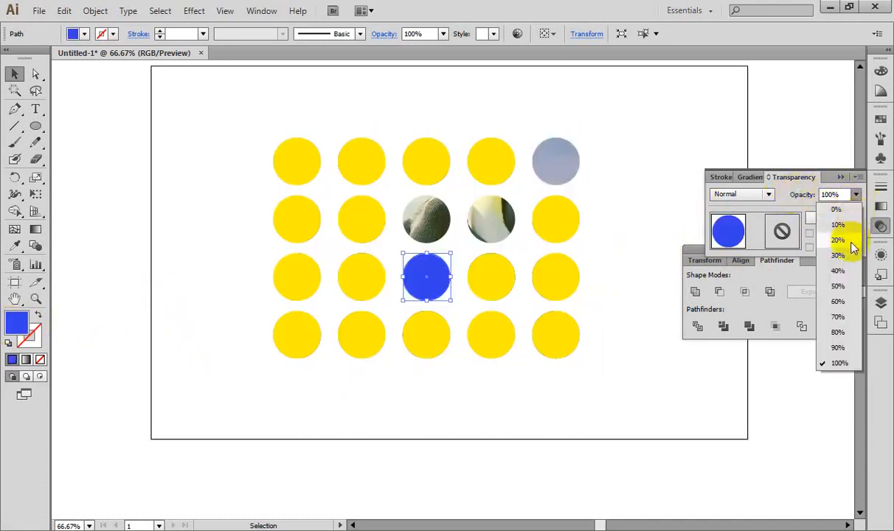
pyautogui.click(838, 240)
pyautogui.click(361, 217)
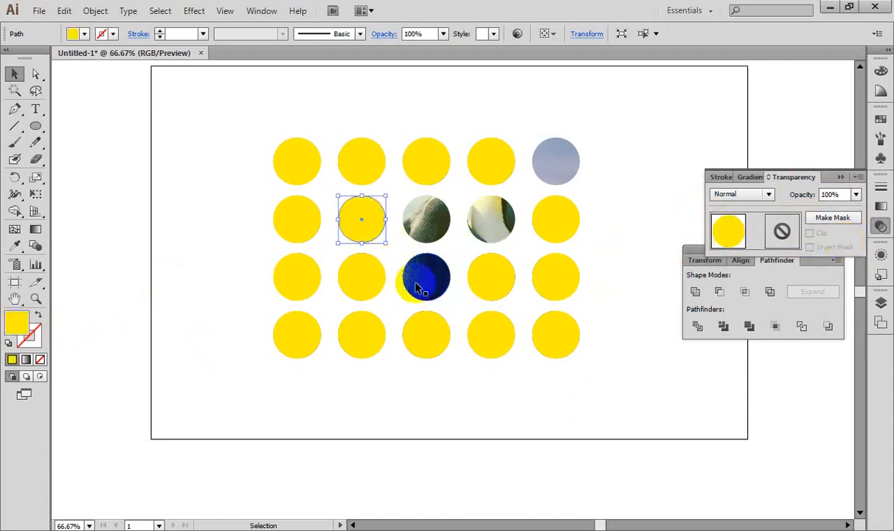
pyautogui.click(441, 277)
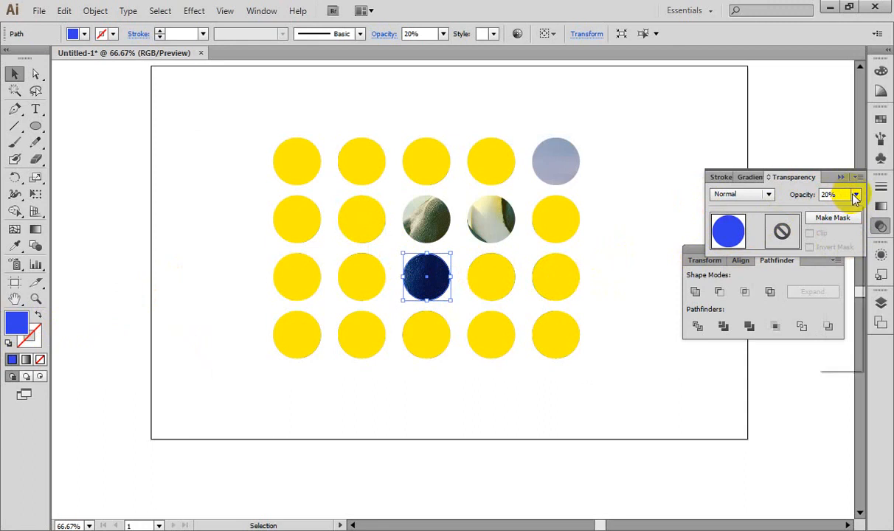
pyautogui.click(854, 195)
pyautogui.click(836, 254)
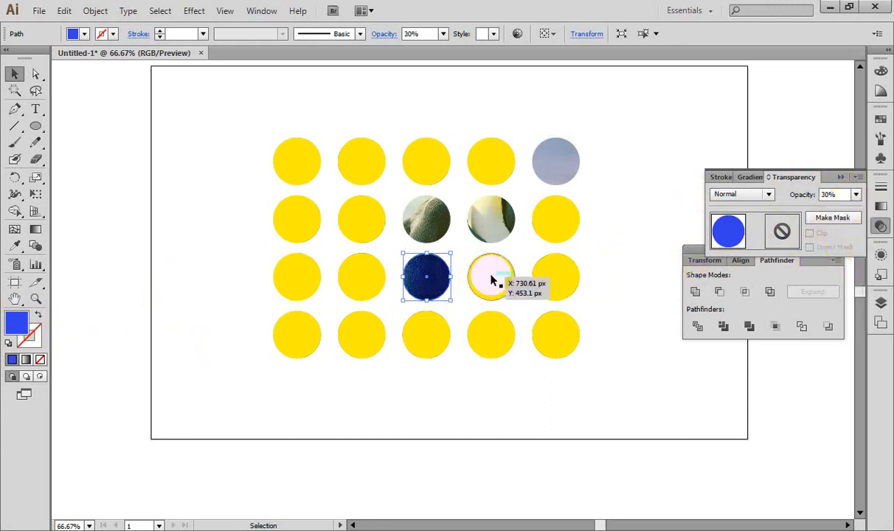
# Step: Set the opacity of the third row's fourth circle to 20% and its second circle to 10%, and deselect
pyautogui.click(491, 279)
pyautogui.click(855, 195)
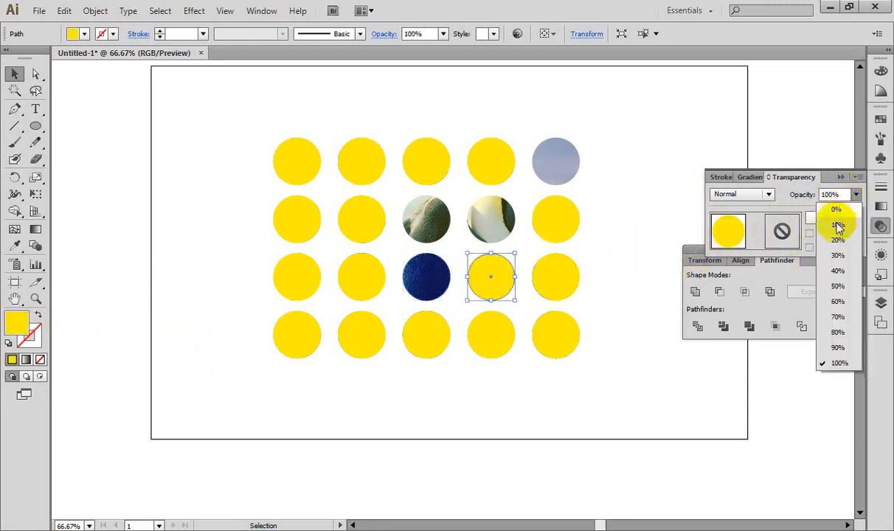
pyautogui.click(838, 240)
pyautogui.moveTo(362, 283)
pyautogui.mouseDown()
pyautogui.moveTo(406, 282)
pyautogui.moveTo(418, 258)
pyautogui.moveTo(362, 284)
pyautogui.mouseUp()
pyautogui.click(855, 195)
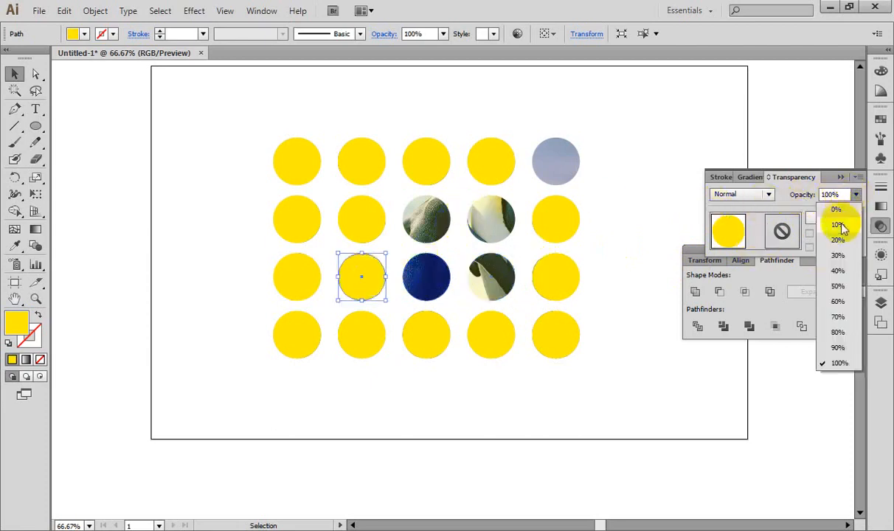
pyautogui.click(838, 225)
pyautogui.click(635, 215)
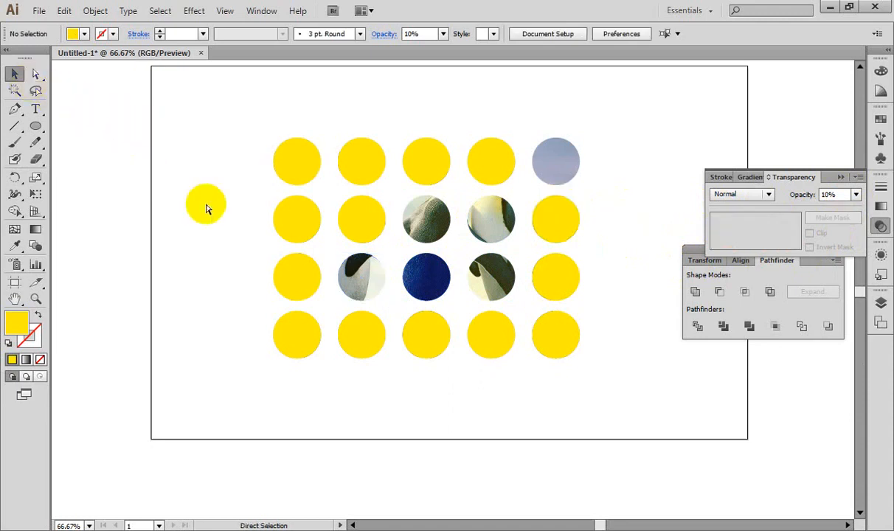
# Step: Select all the artwork, including the clipped image and overlay circles, and delete it
pyautogui.hotkey('ctrl', '-')
pyautogui.hotkey('ctrl', '-')
pyautogui.hotkey('ctrl', '-')
pyautogui.click(282, 168)
pyautogui.moveTo(282, 168); pyautogui.dragTo(615, 418)
pyautogui.press('Delete')
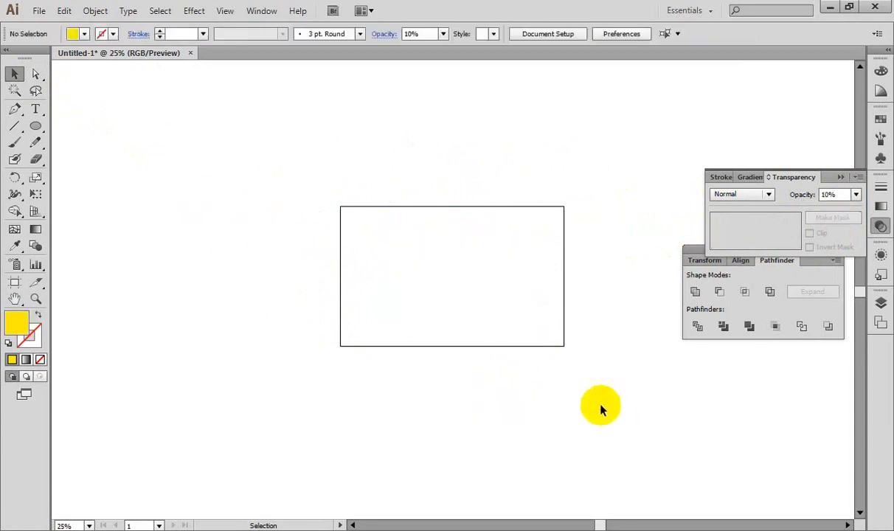
# Step: Close the untitled document without saving and exit the program, accepting the closing prompt
pyautogui.click(190, 53)
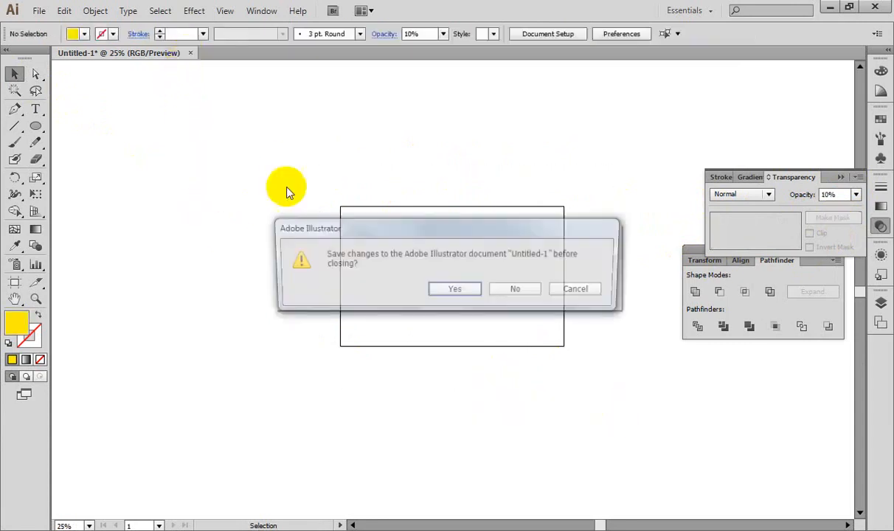
pyautogui.click(531, 289)
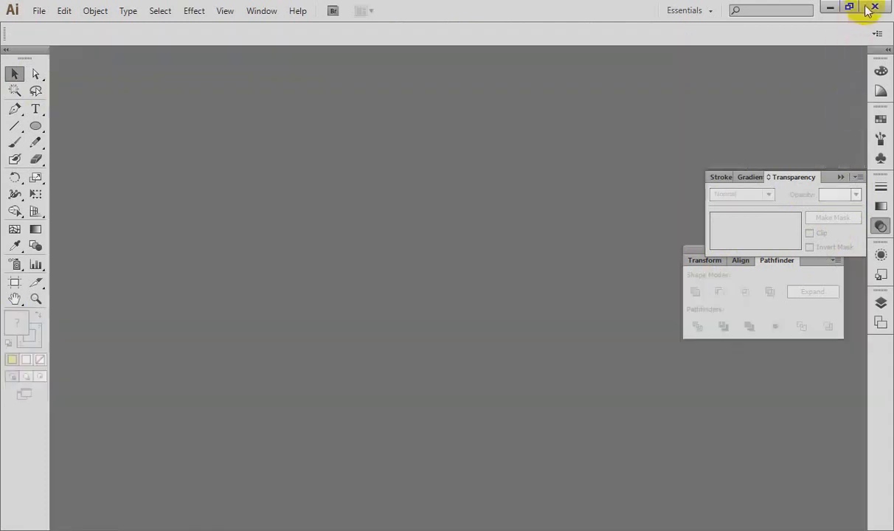
pyautogui.click(873, 7)
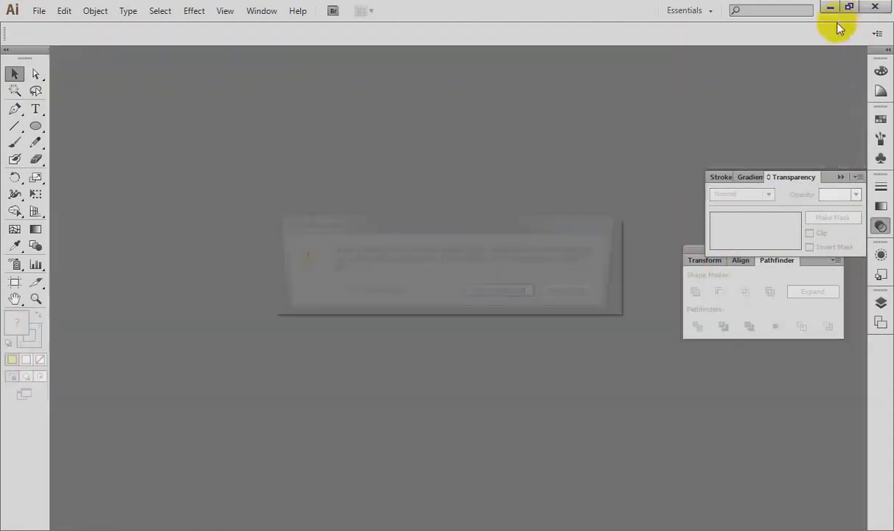
pyautogui.click(520, 295)
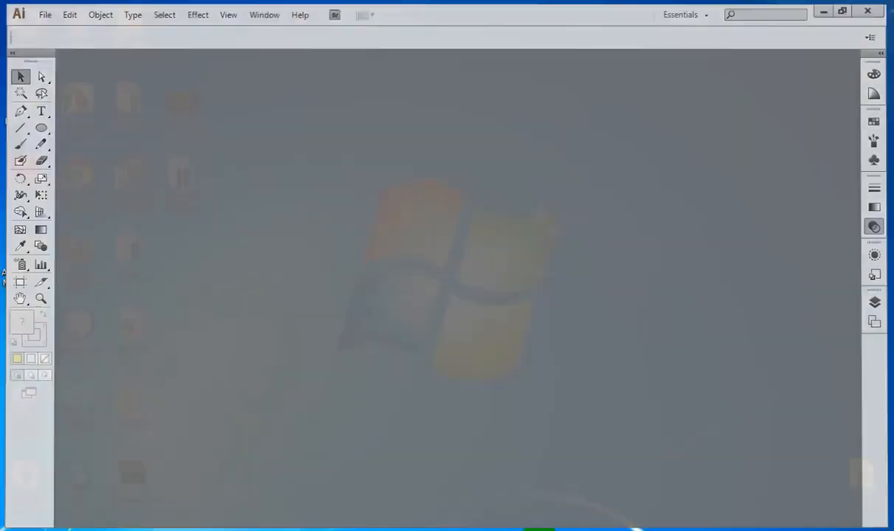